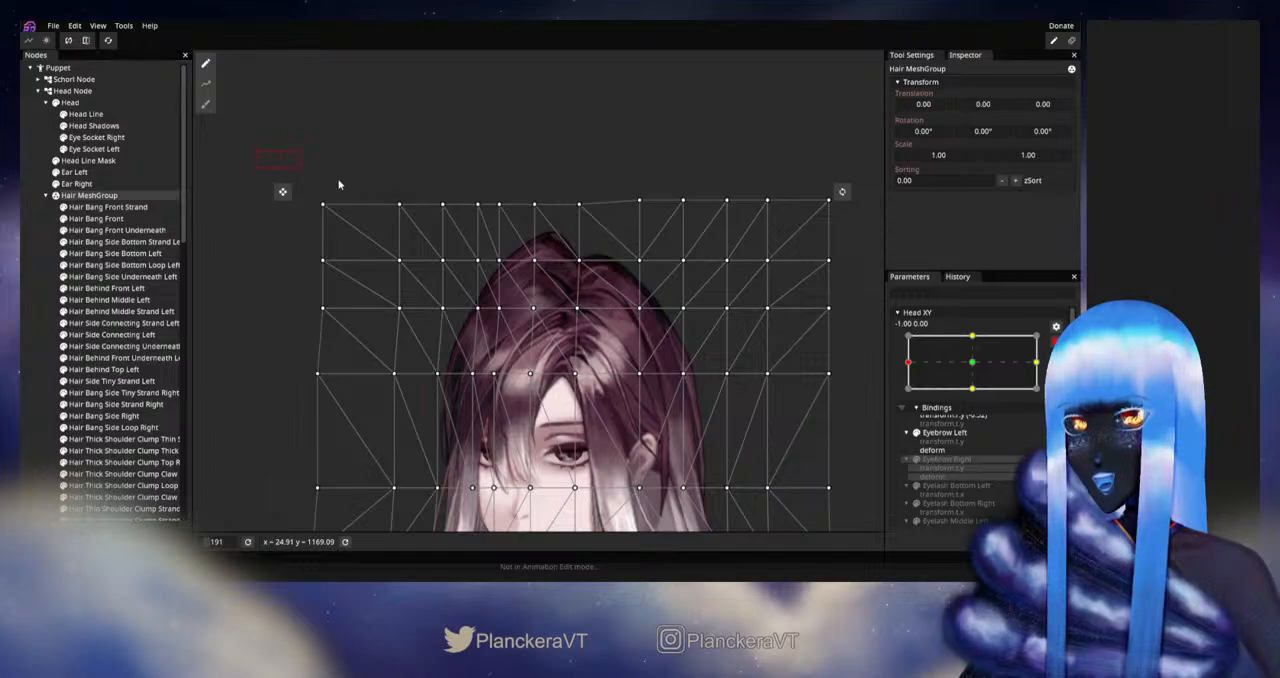
Step: Nudge the seven left vertices in the top row of the Hair MeshGroup upward, level with the rest of the row
{"action": "key", "text": "Up"}
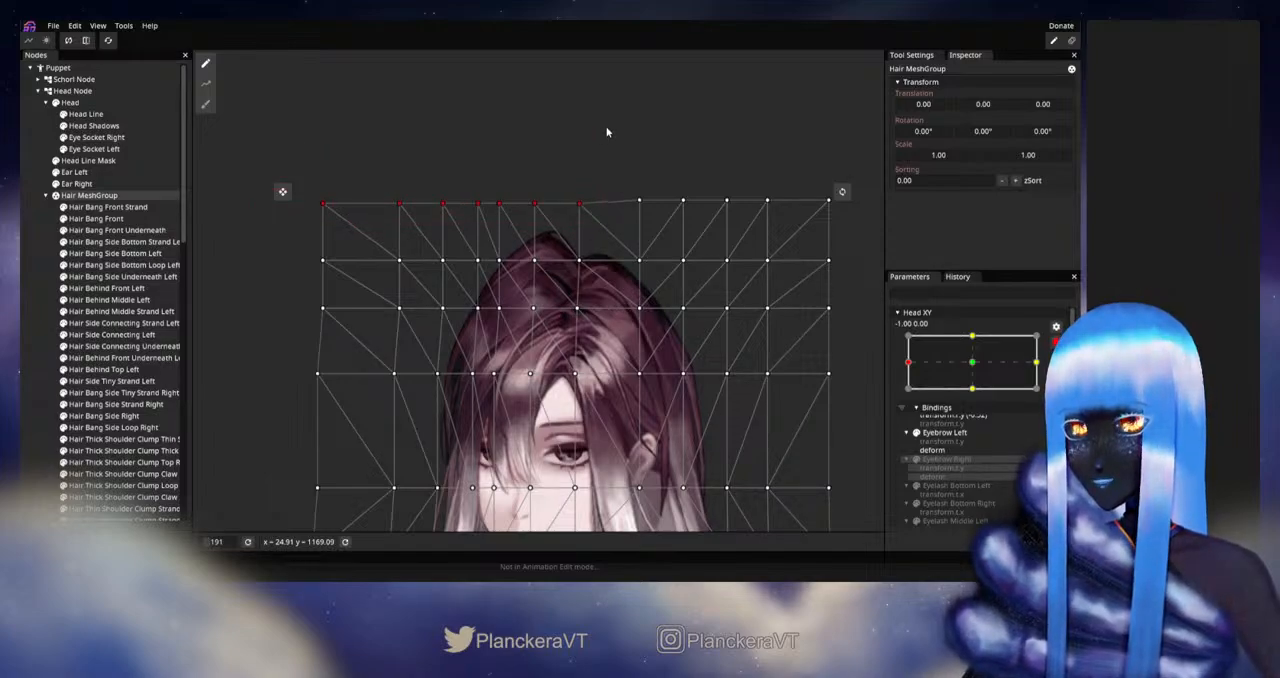
{"action": "key", "text": "Up"}
{"action": "key", "text": "Up"}
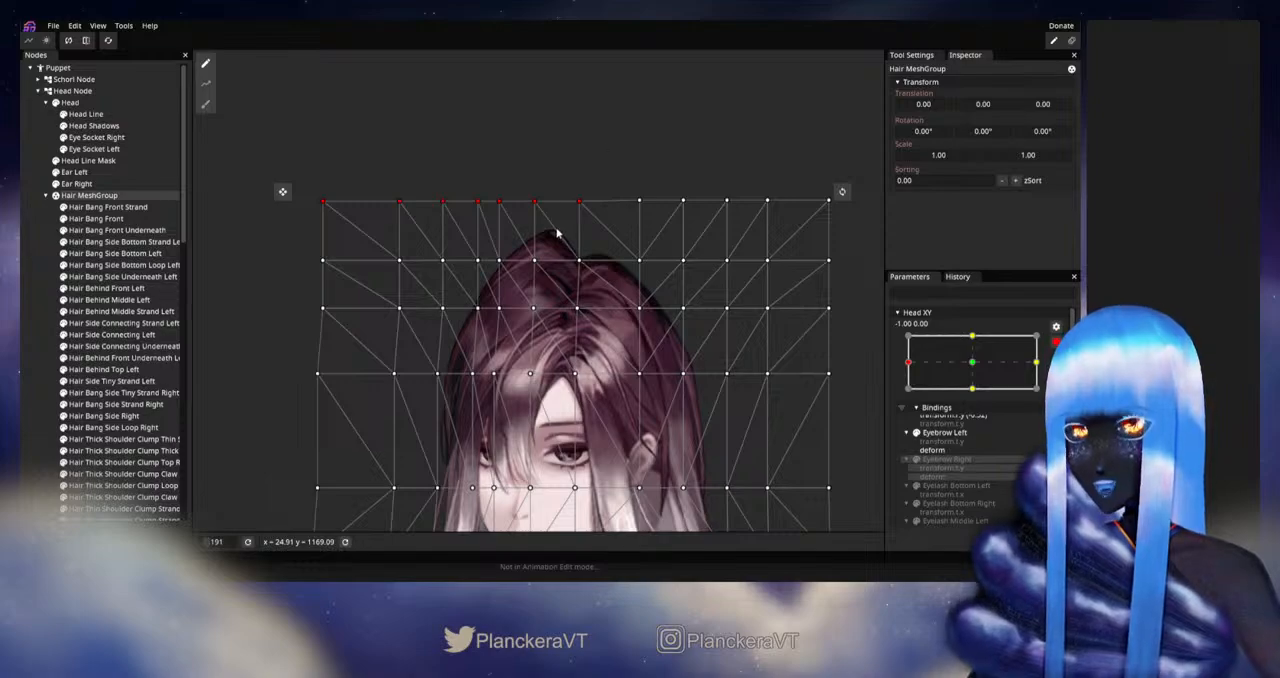
{"action": "left_click", "coordinate": [32, 324]}
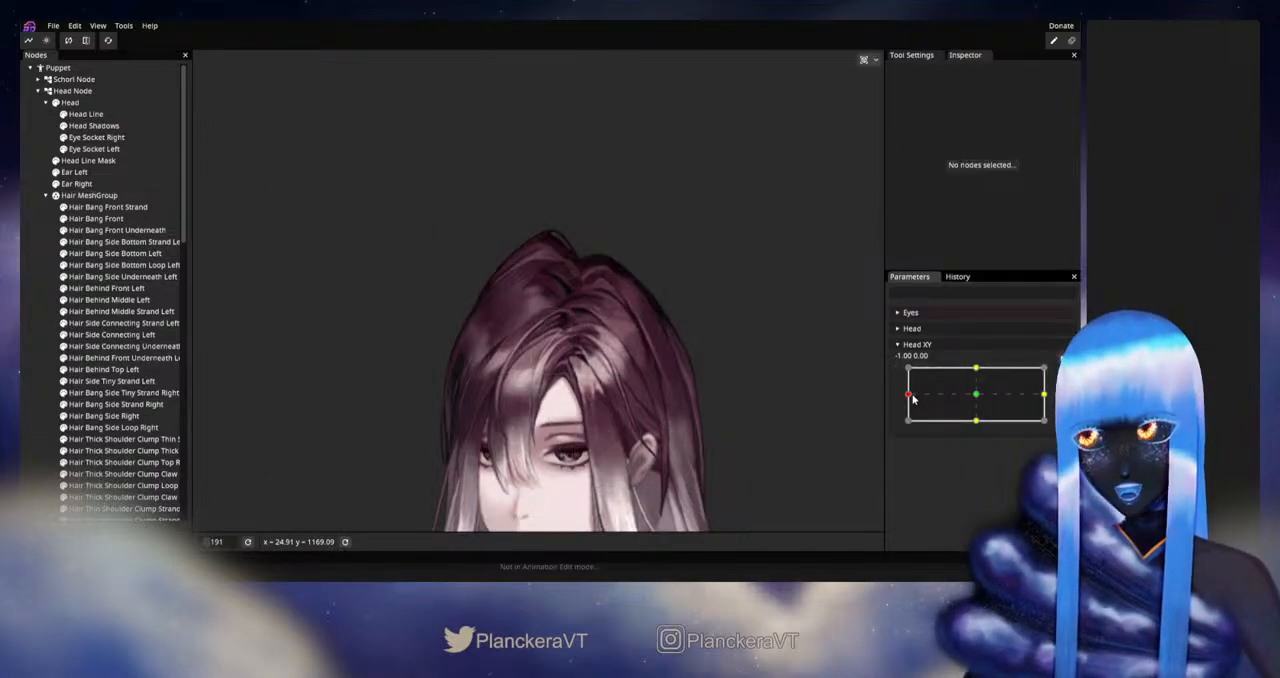
Step: Preview the head turn by moving Head XY around its -1.00, 0.00 keypoint and examine the hair's outline
{"action": "mouse_move", "coordinate": [911, 397]}
{"action": "left_mouse_down"}
{"action": "mouse_move", "coordinate": [980, 395]}
{"action": "mouse_move", "coordinate": [907, 398]}
{"action": "left_mouse_up"}
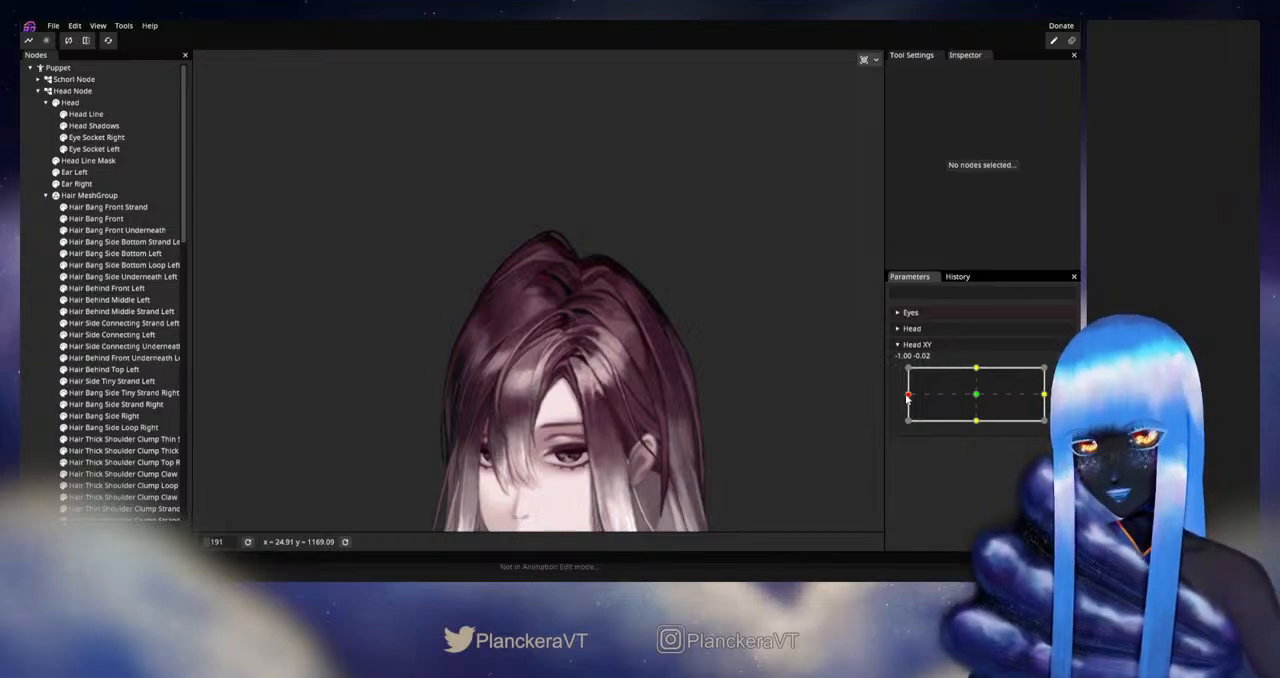
{"action": "left_click_drag", "start_coordinate": [614, 401], "coordinate": [668, 256]}
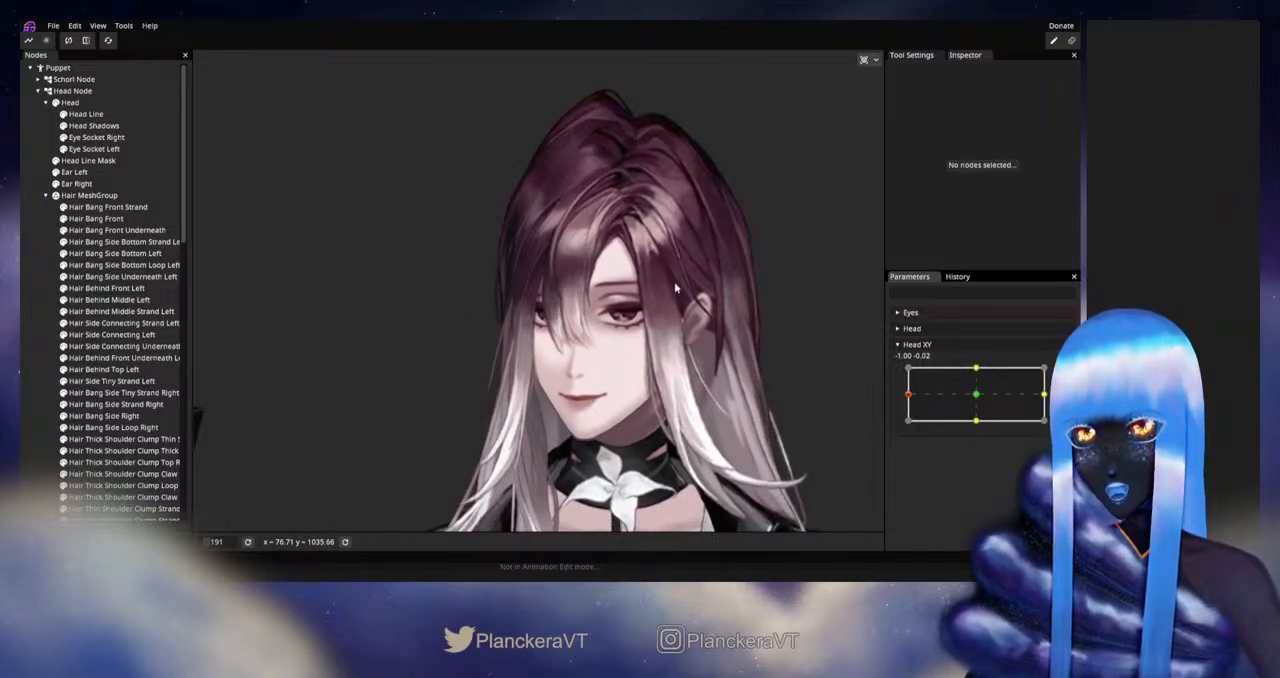
{"action": "left_click_drag", "start_coordinate": [722, 284], "coordinate": [691, 340]}
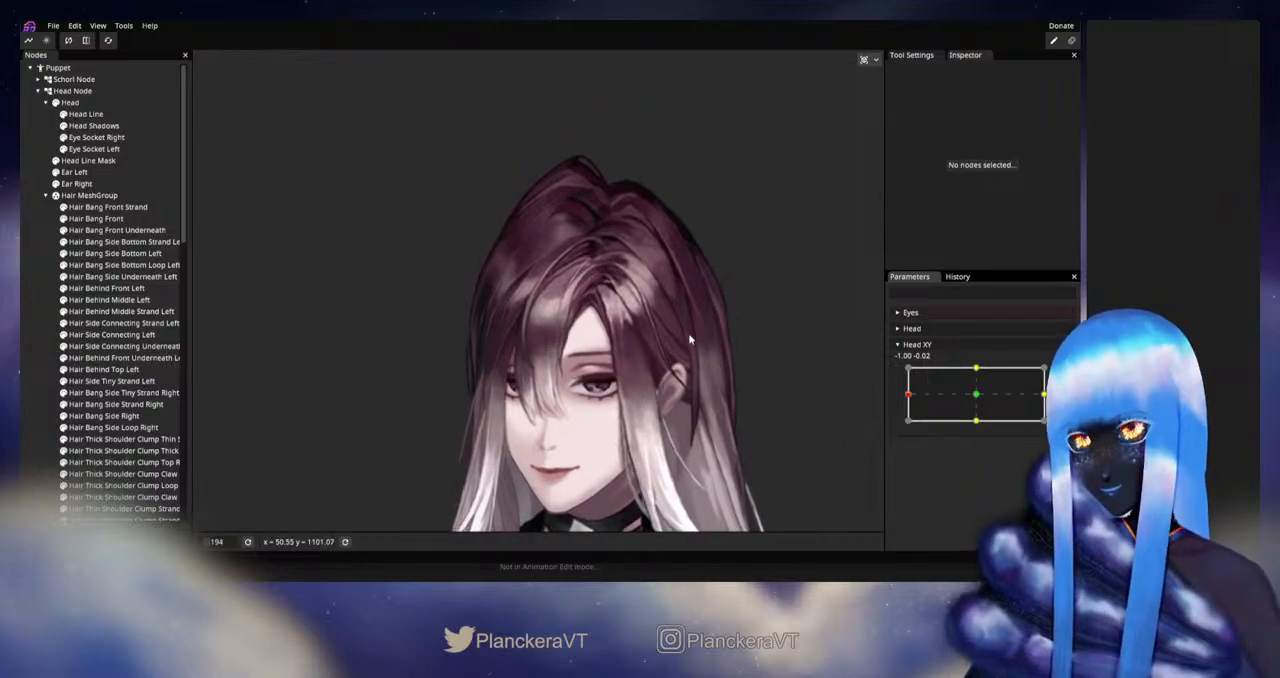
{"action": "scroll", "coordinate": [688, 333], "scroll_direction": "up", "scroll_amount": 1}
{"action": "left_click_drag", "start_coordinate": [688, 333], "coordinate": [749, 313]}
{"action": "left_click", "coordinate": [909, 396]}
{"action": "mouse_move", "coordinate": [909, 398]}
{"action": "left_mouse_down"}
{"action": "mouse_move", "coordinate": [980, 397]}
{"action": "mouse_move", "coordinate": [908, 397]}
{"action": "left_mouse_up"}
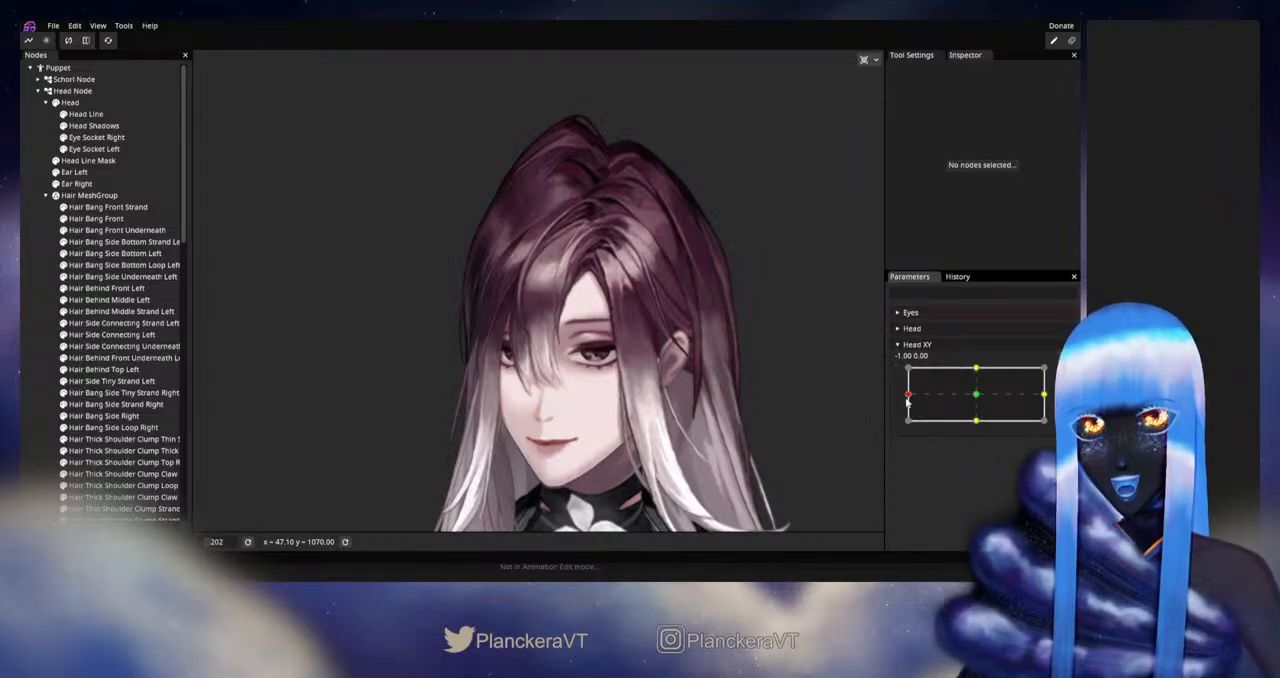
{"action": "mouse_move", "coordinate": [909, 394]}
{"action": "left_mouse_down"}
{"action": "mouse_move", "coordinate": [976, 398]}
{"action": "mouse_move", "coordinate": [903, 398]}
{"action": "left_mouse_up"}
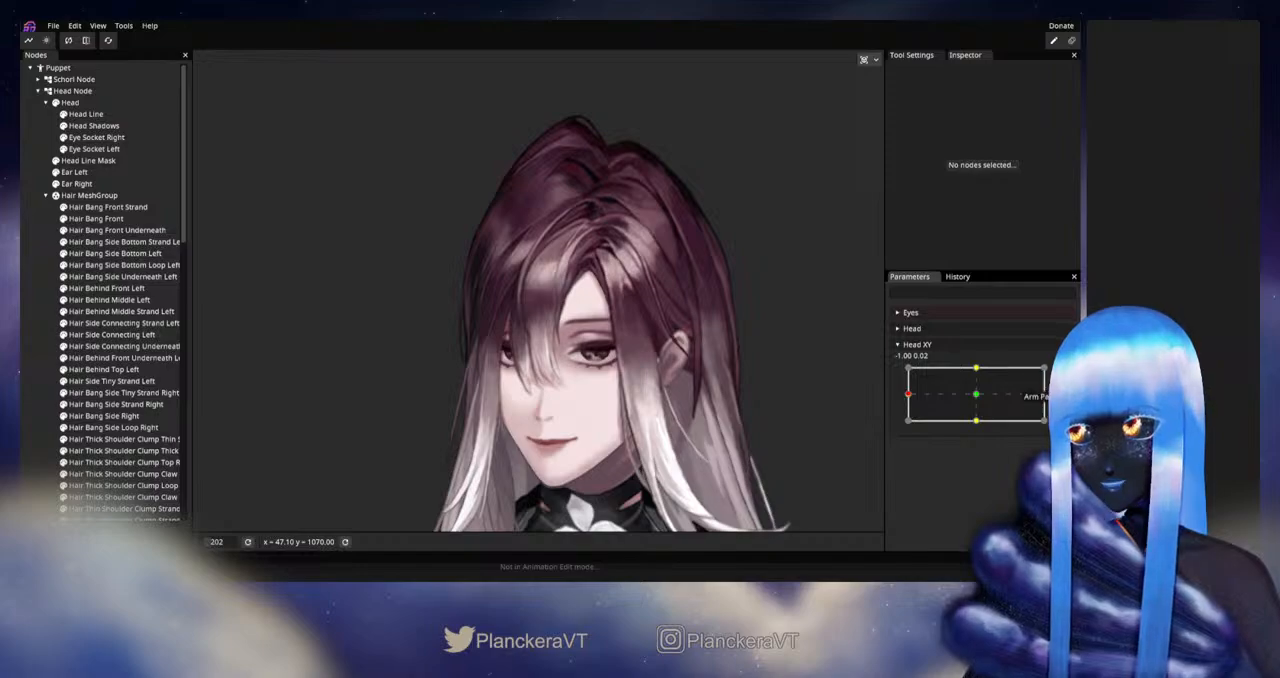
Step: Arm Head XY at -1.00, 0.00 and nudge the seven left vertices in the Hair MeshGroup's top two rows to the right
{"action": "left_click", "coordinate": [1064, 374]}
{"action": "left_click", "coordinate": [92, 197]}
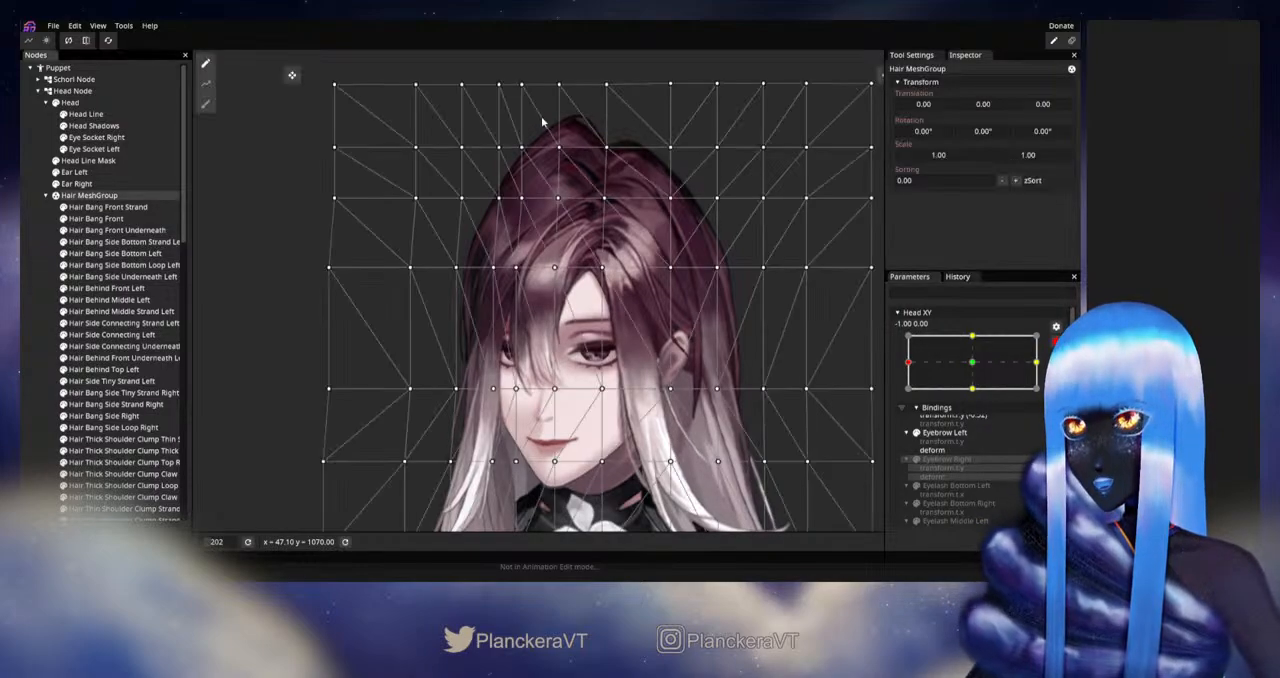
{"action": "scroll", "coordinate": [446, 163], "scroll_direction": "up", "scroll_amount": 2}
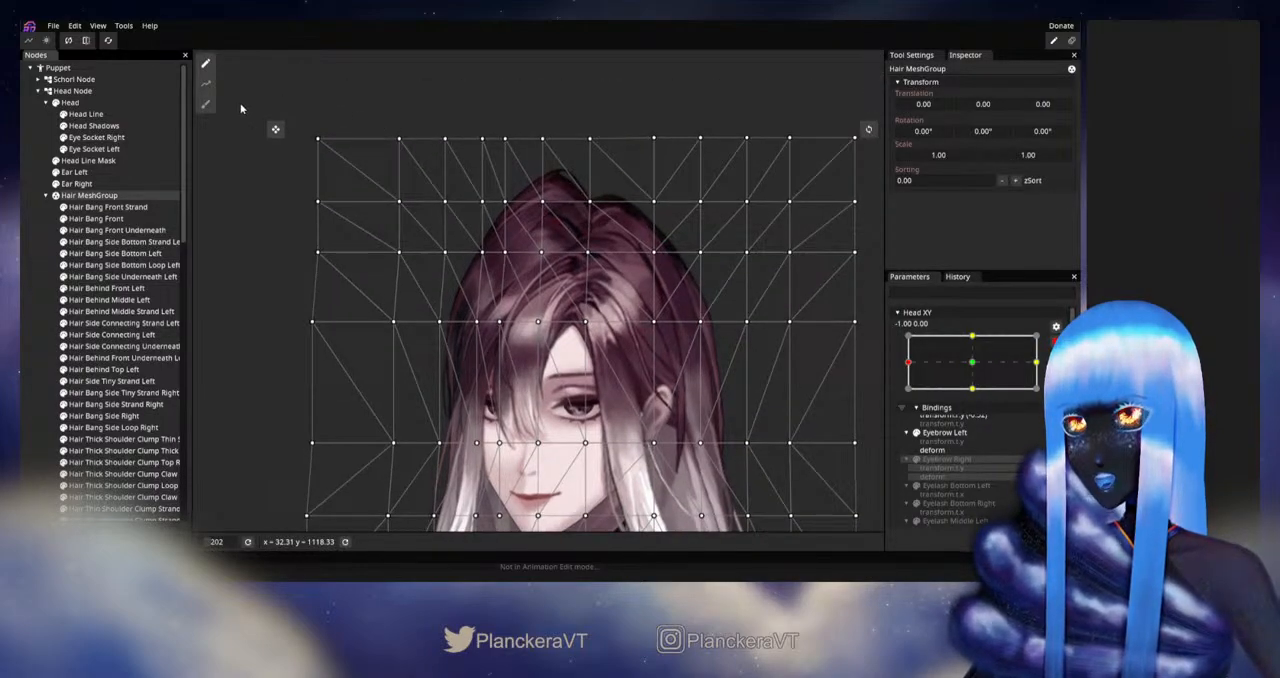
{"action": "left_click_drag", "start_coordinate": [238, 87], "coordinate": [604, 221]}
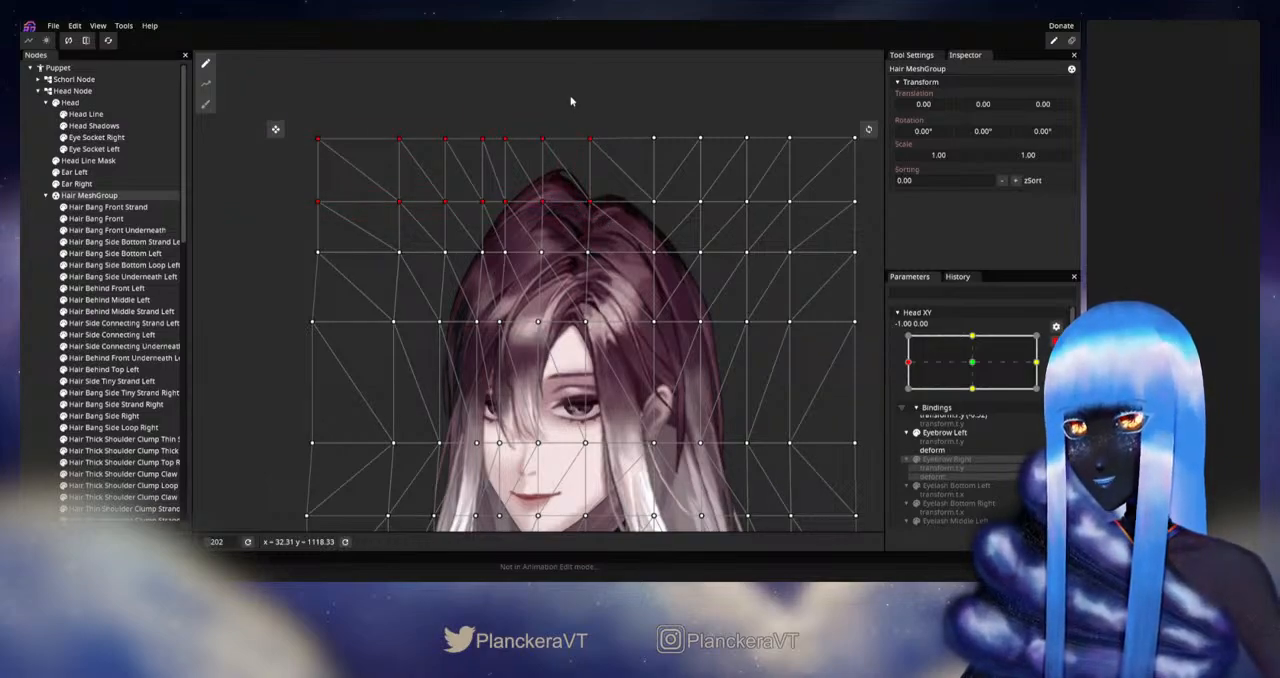
{"action": "key", "text": "Right"}
{"action": "left_click", "coordinate": [382, 97]}
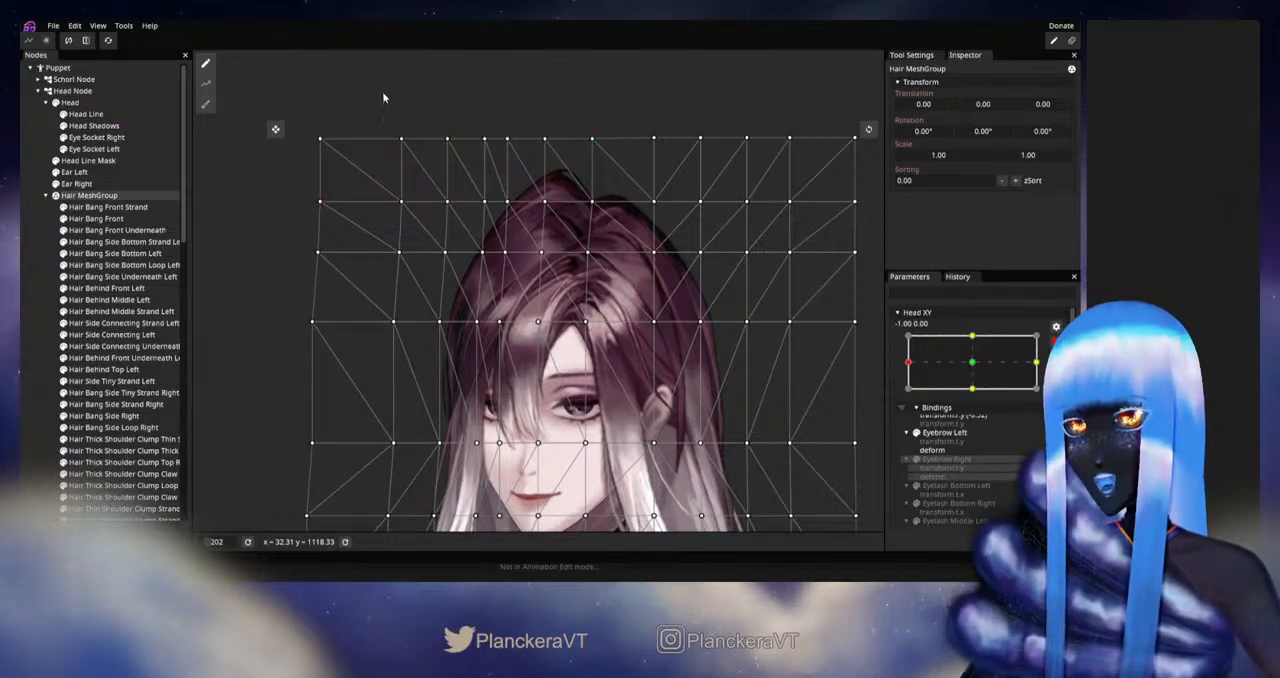
Step: Nudge the six left vertices in the top two mesh rows slightly further right
{"action": "left_click_drag", "start_coordinate": [243, 77], "coordinate": [566, 233]}
{"action": "key", "text": "Right"}
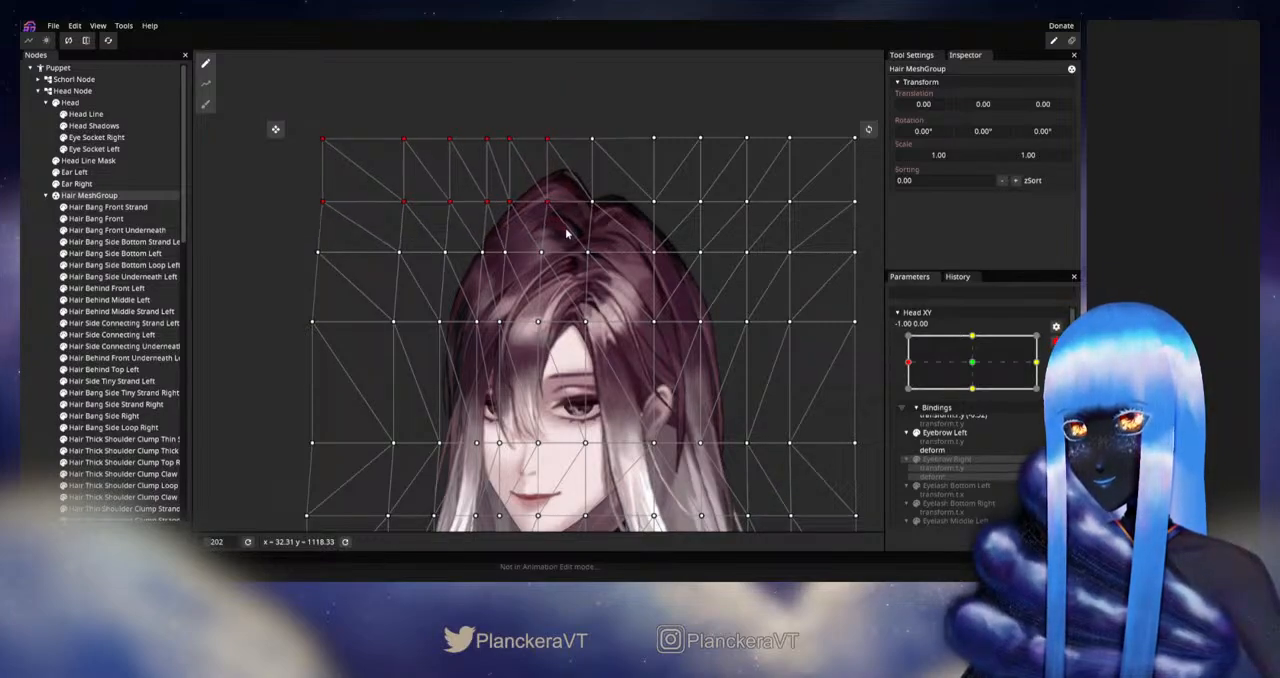
{"action": "key", "text": "Left"}
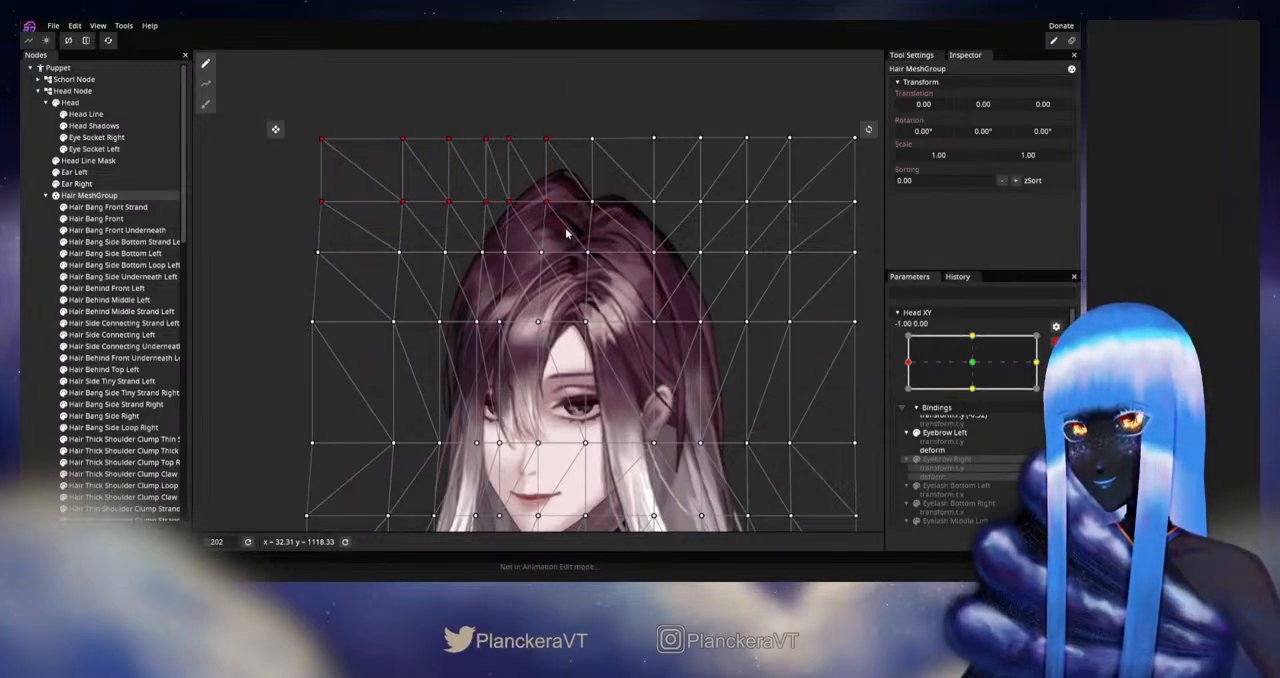
{"action": "left_click", "coordinate": [432, 231]}
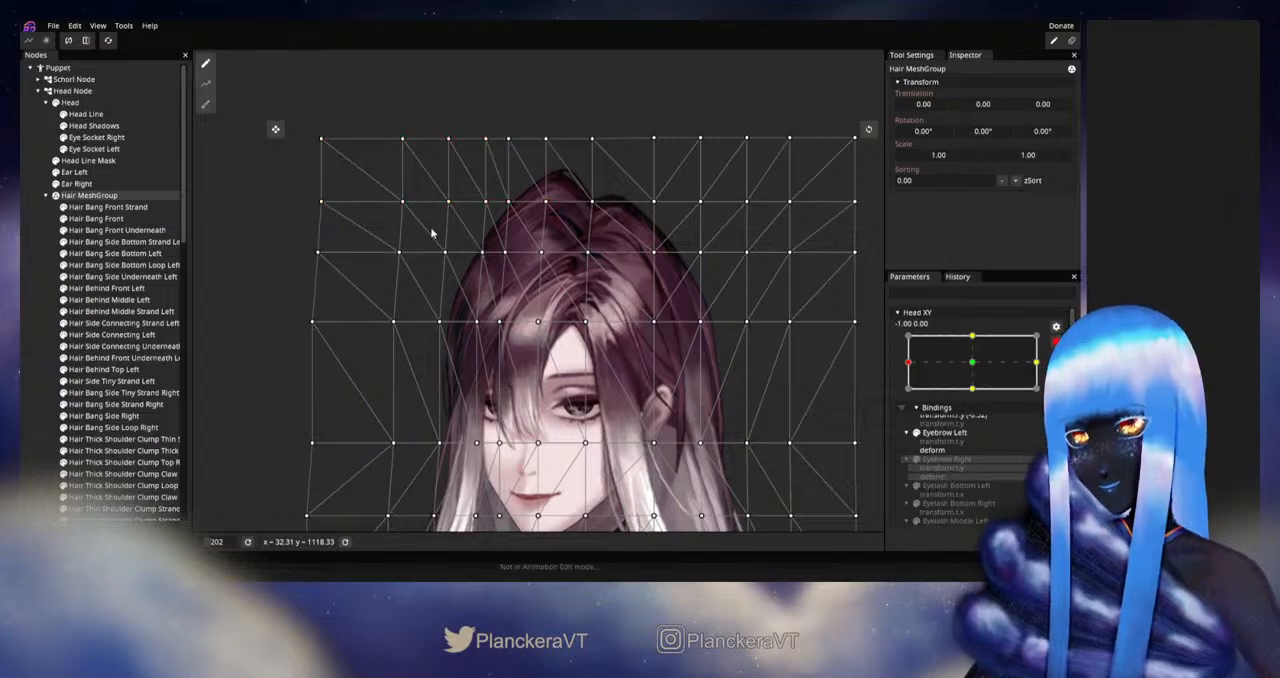
Step: Shift the four leftmost vertices in the second and third mesh rows slightly left, and deselect the Hair MeshGroup
{"action": "left_click_drag", "start_coordinate": [308, 191], "coordinate": [494, 287]}
{"action": "key", "text": "Left"}
{"action": "key", "text": "Left"}
{"action": "key", "text": "Left"}
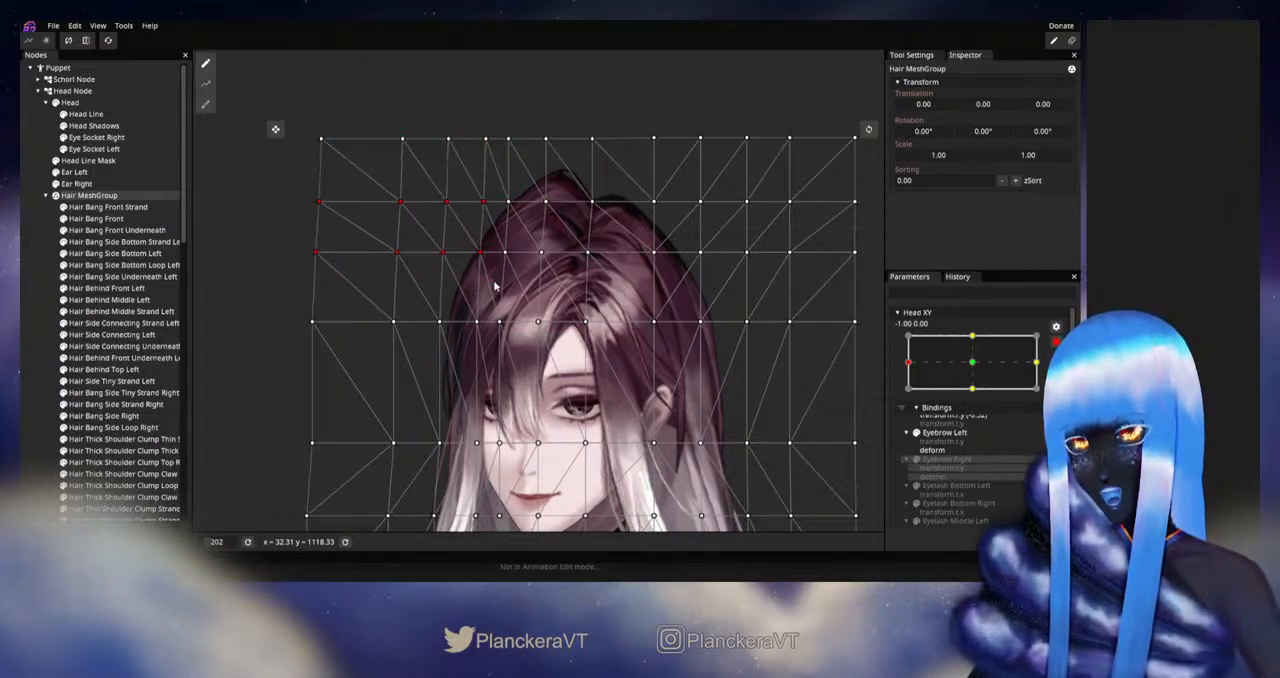
{"action": "key", "text": "Right"}
{"action": "left_click", "coordinate": [58, 311]}
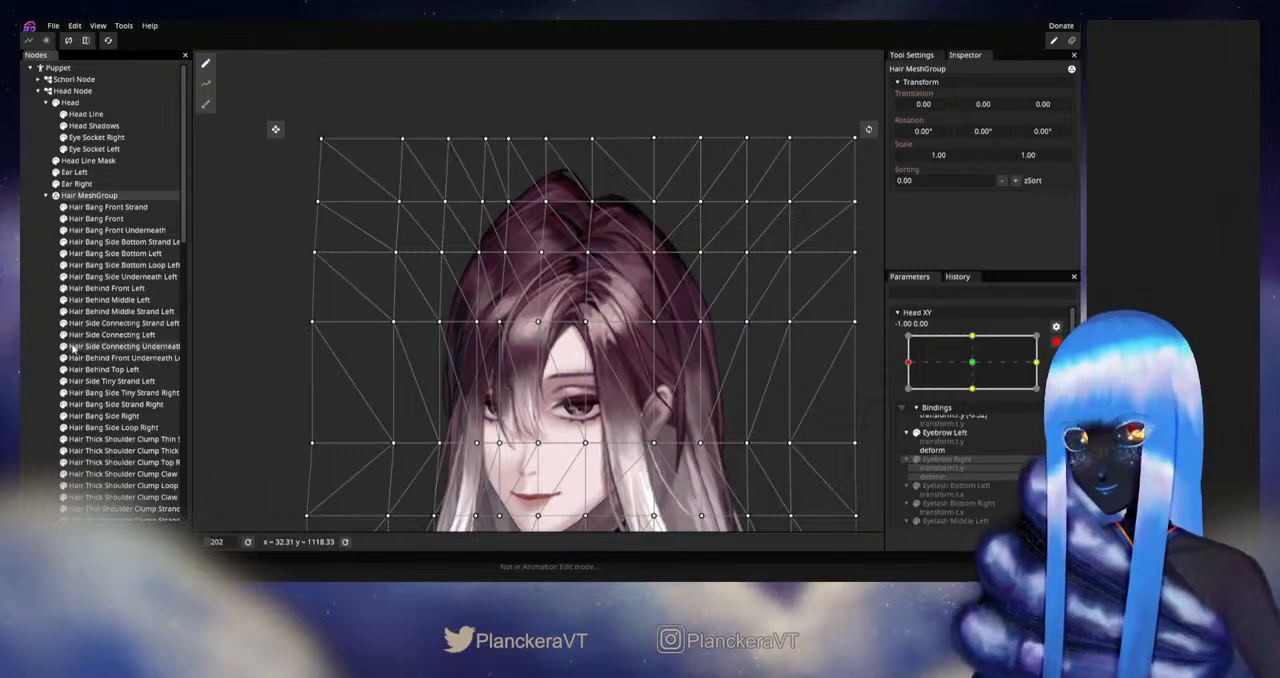
{"action": "left_click", "coordinate": [58, 346]}
Step: Disarm Head XY and preview the head turn near -1.00, 0.00 to check the reshaped hair
{"action": "scroll", "coordinate": [770, 357], "scroll_direction": "down", "scroll_amount": 1}
{"action": "left_click_drag", "start_coordinate": [750, 408], "coordinate": [776, 335]}
{"action": "scroll", "coordinate": [770, 357], "scroll_direction": "down", "scroll_amount": 1}
{"action": "scroll", "coordinate": [776, 335], "scroll_direction": "down", "scroll_amount": 1}
{"action": "left_click", "coordinate": [1056, 343]}
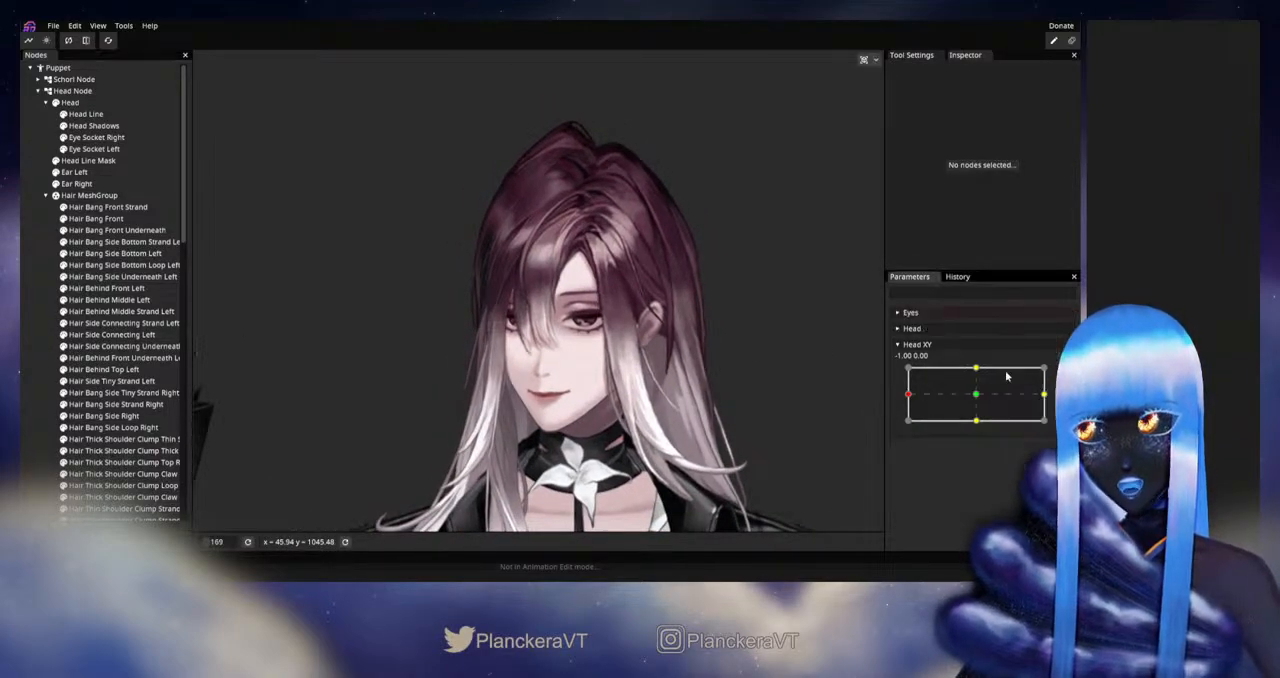
{"action": "mouse_move", "coordinate": [909, 395]}
{"action": "left_mouse_down"}
{"action": "mouse_move", "coordinate": [978, 398]}
{"action": "mouse_move", "coordinate": [907, 398]}
{"action": "left_mouse_up"}
Step: Arm Head XY again and nudge the fifth vertex in the Hair MeshGroup's second row left, at the crown's edge
{"action": "left_click", "coordinate": [1063, 374]}
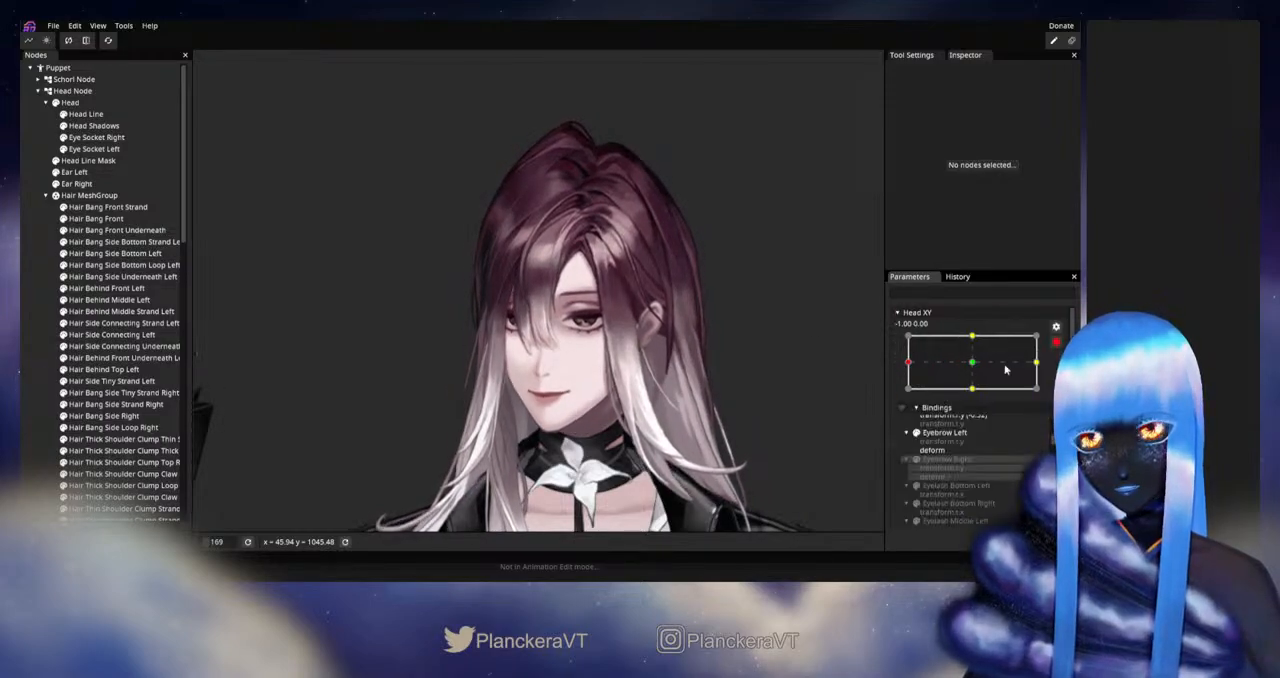
{"action": "scroll", "coordinate": [790, 310], "scroll_direction": "up", "scroll_amount": 2}
{"action": "left_click", "coordinate": [116, 197]}
{"action": "scroll", "coordinate": [488, 211], "scroll_direction": "up", "scroll_amount": 2}
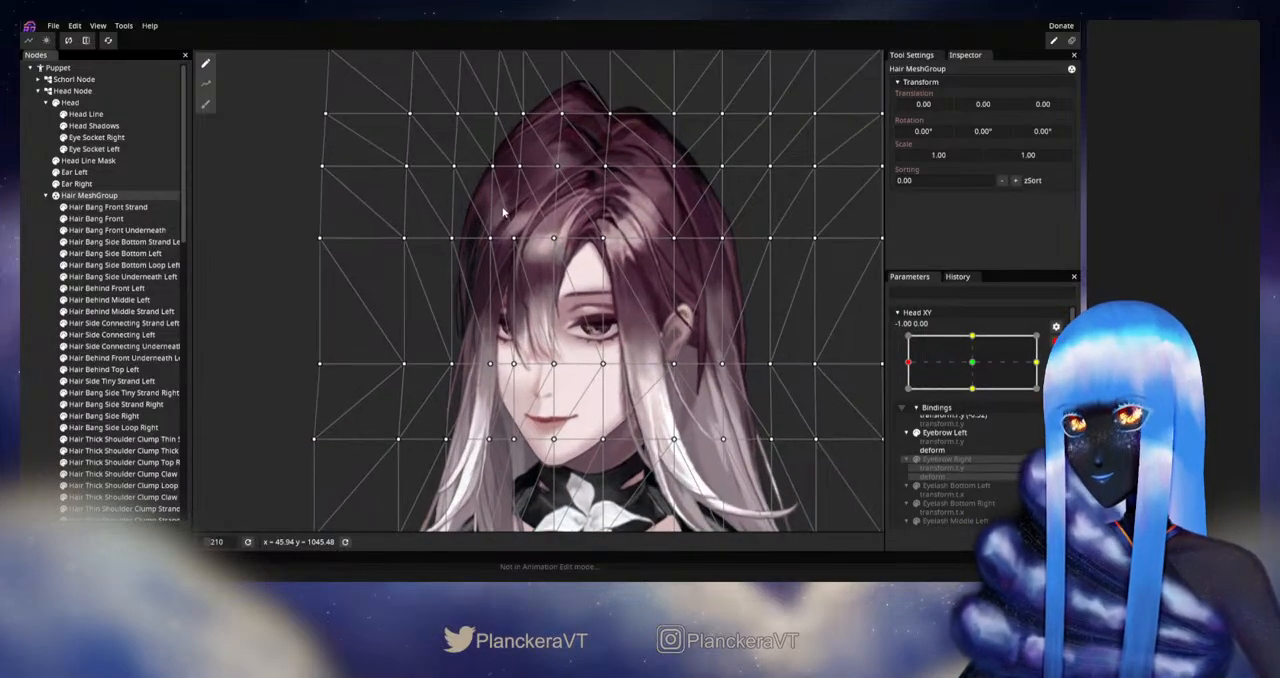
{"action": "left_click_drag", "start_coordinate": [506, 211], "coordinate": [508, 324]}
{"action": "scroll", "coordinate": [482, 295], "scroll_direction": "up", "scroll_amount": 2}
{"action": "left_click_drag", "start_coordinate": [466, 251], "coordinate": [541, 292]}
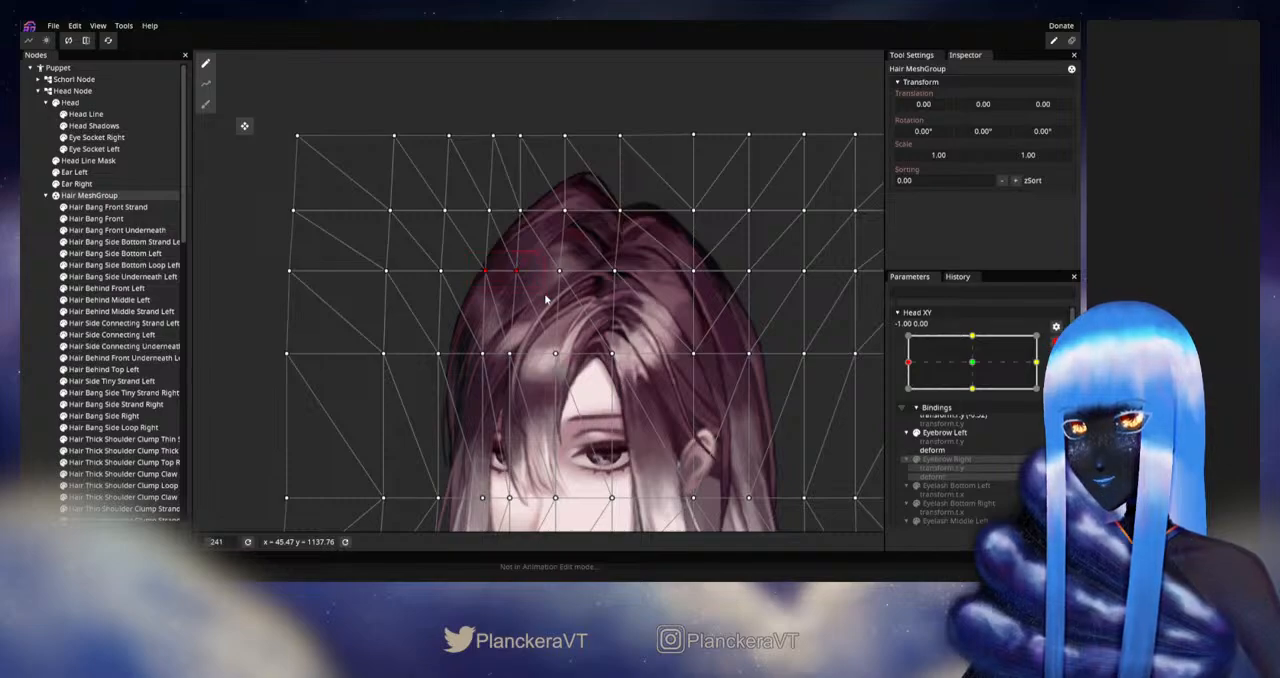
{"action": "left_click", "coordinate": [520, 210]}
{"action": "key", "text": "Left"}
{"action": "key", "text": "Left"}
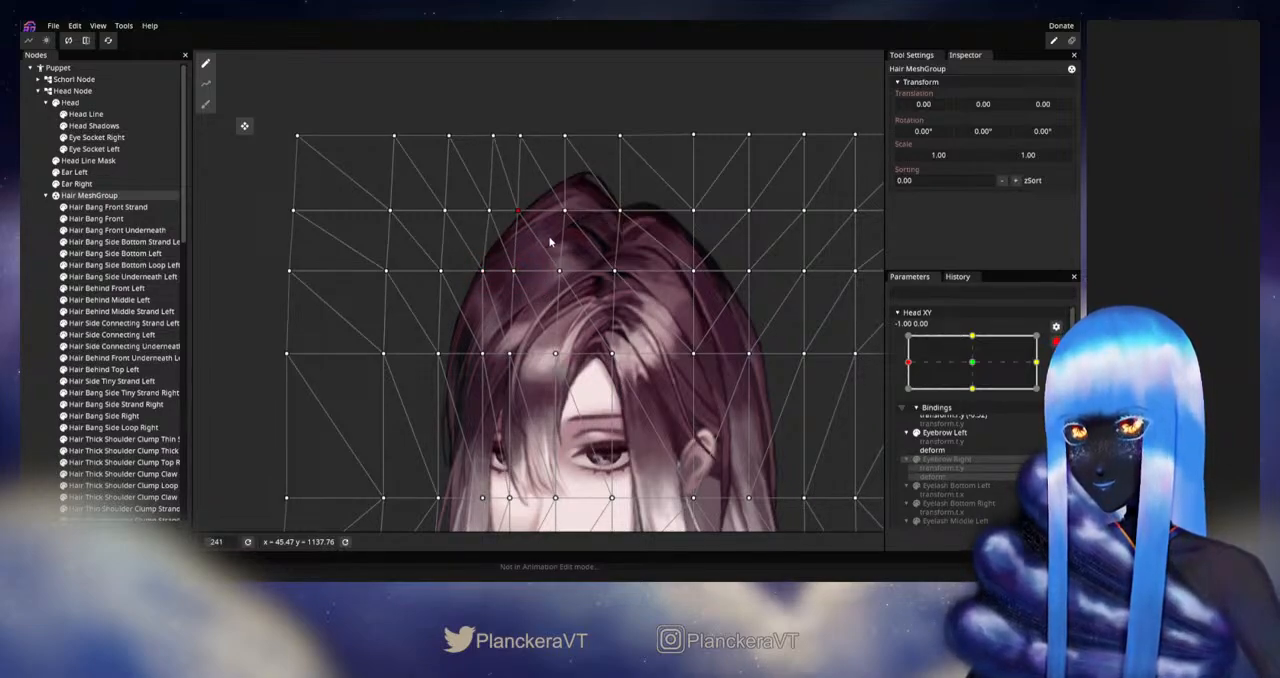
Step: Move the sixth vertices in the second and third mesh rows slightly left, and deselect the Hair MeshGroup
{"action": "left_click", "coordinate": [563, 211]}
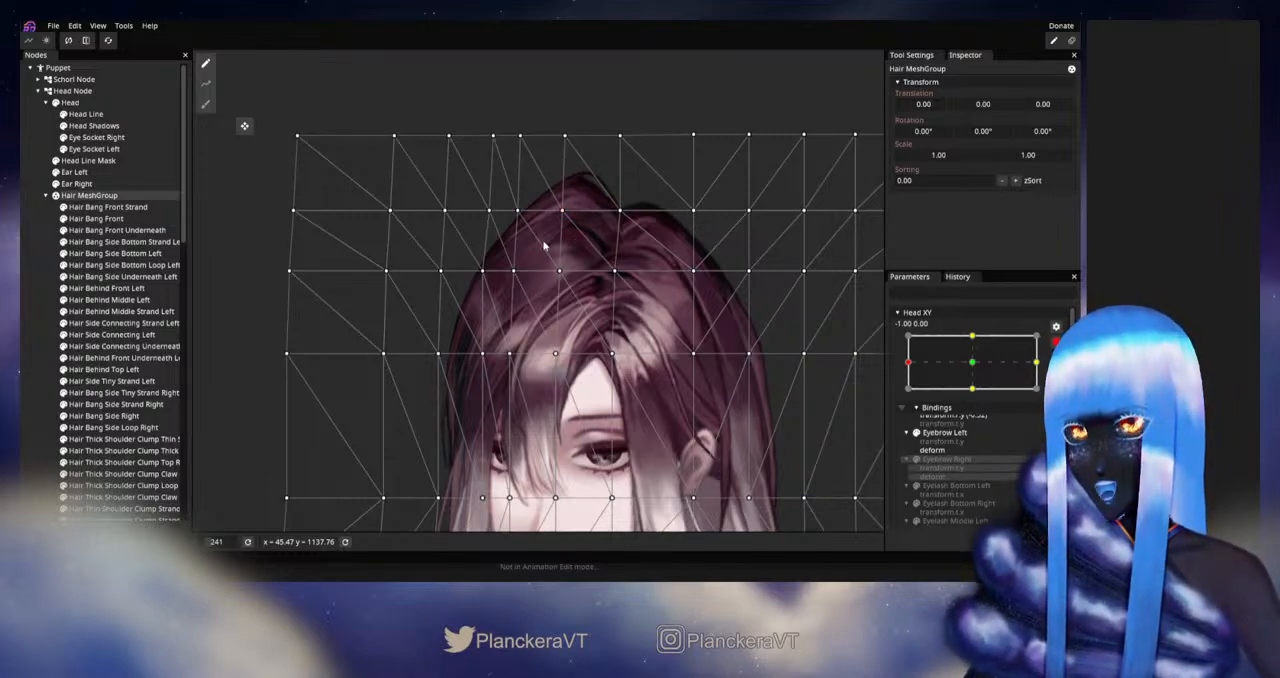
{"action": "left_click", "coordinate": [560, 271]}
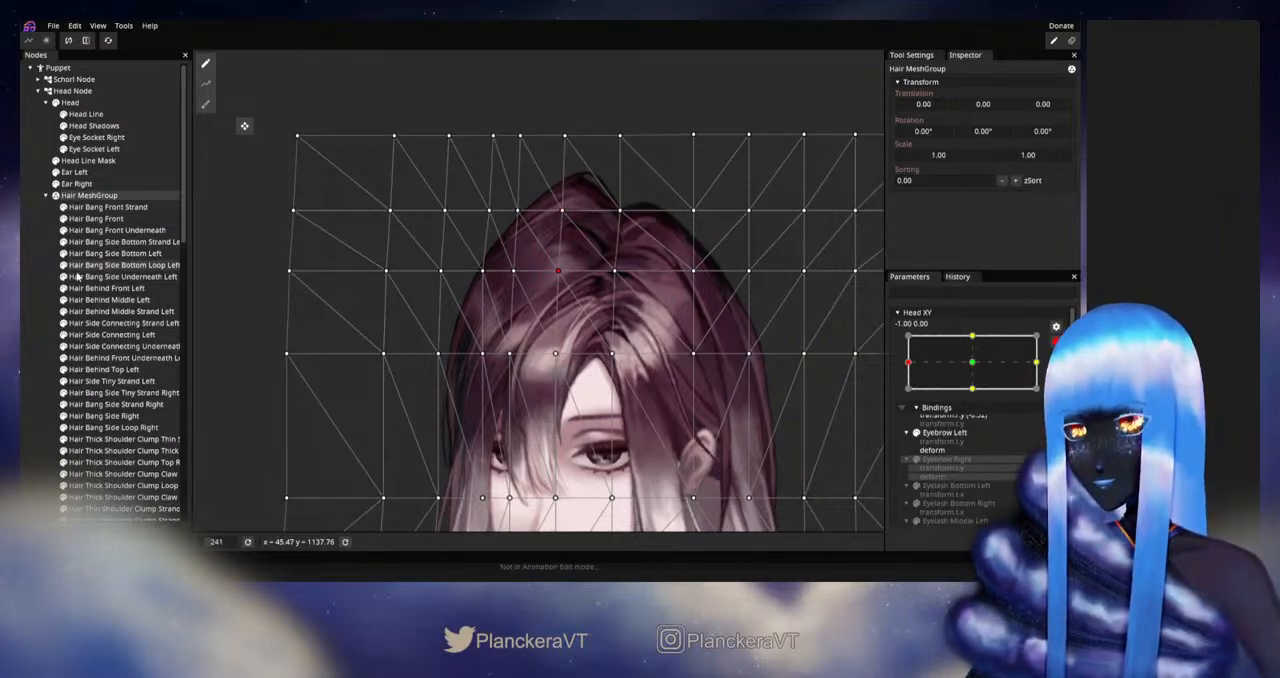
{"action": "left_click", "coordinate": [86, 316]}
{"action": "scroll", "coordinate": [639, 362], "scroll_direction": "down", "scroll_amount": 3}
{"action": "scroll", "coordinate": [638, 362], "scroll_direction": "down", "scroll_amount": 2}
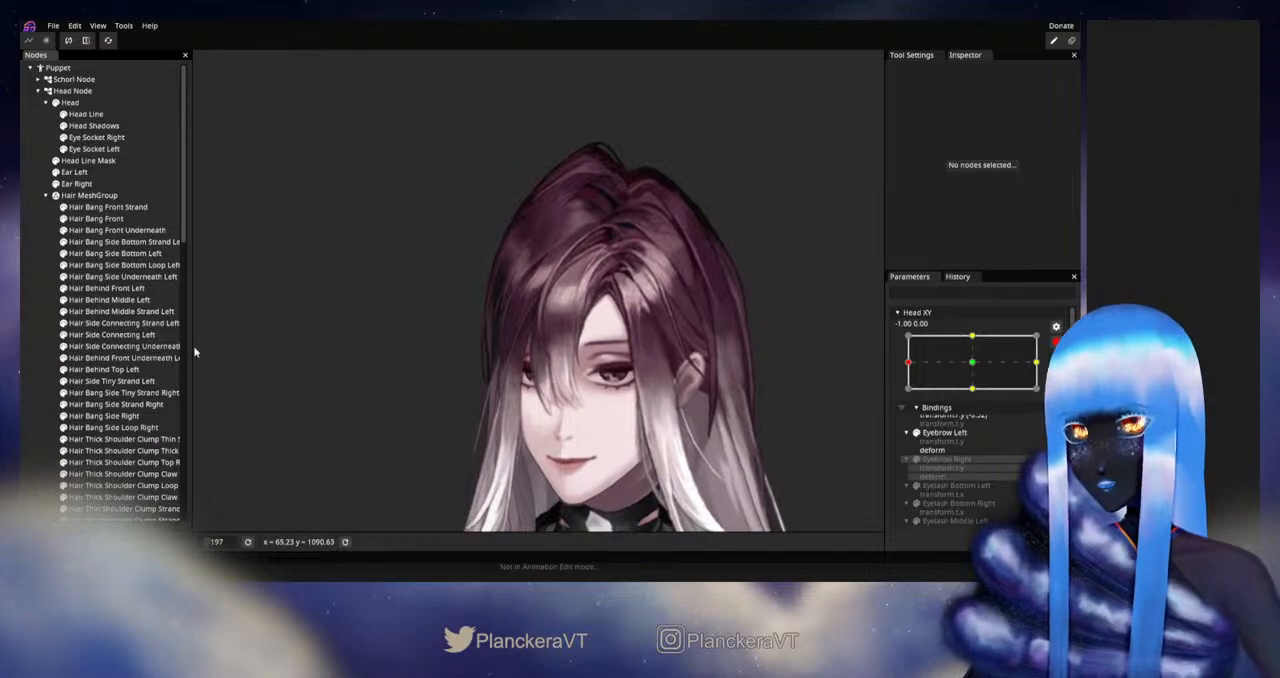
Step: Nudge the third to fifth vertices in the Hair MeshGroup's third and fourth rows left to widen the hair's side
{"action": "left_click", "coordinate": [97, 197]}
{"action": "scroll", "coordinate": [460, 280], "scroll_direction": "up", "scroll_amount": 5}
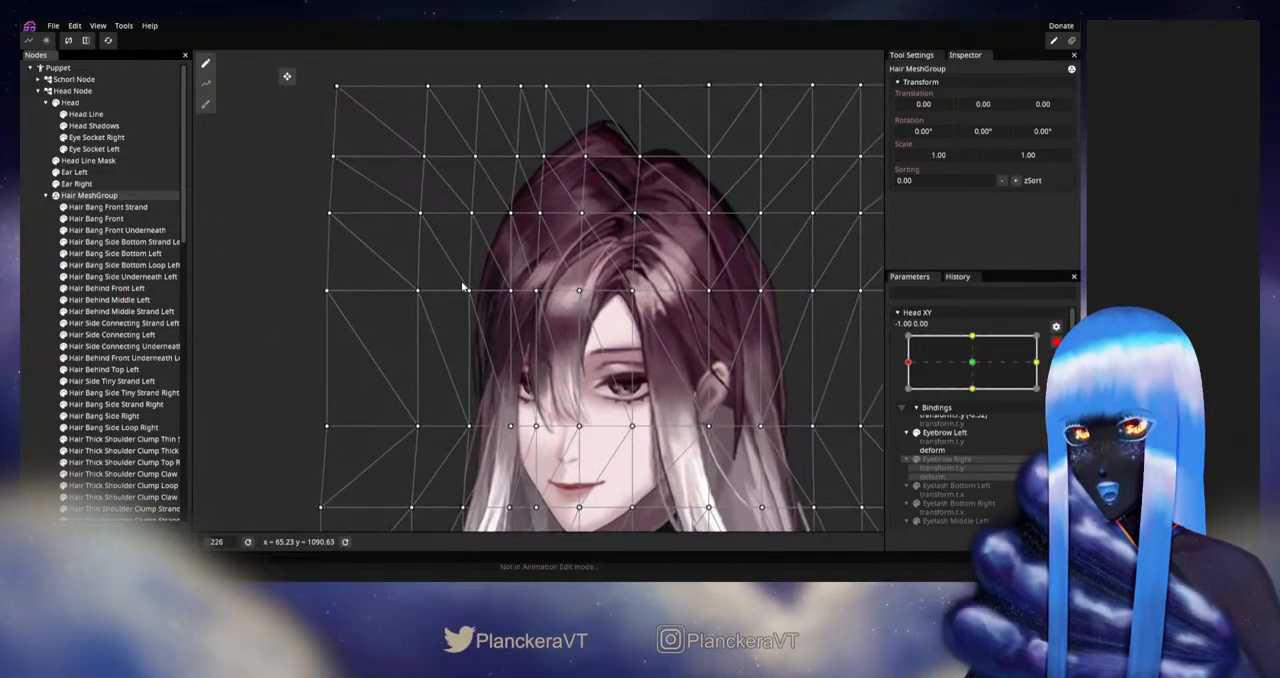
{"action": "left_click_drag", "start_coordinate": [510, 300], "coordinate": [545, 335]}
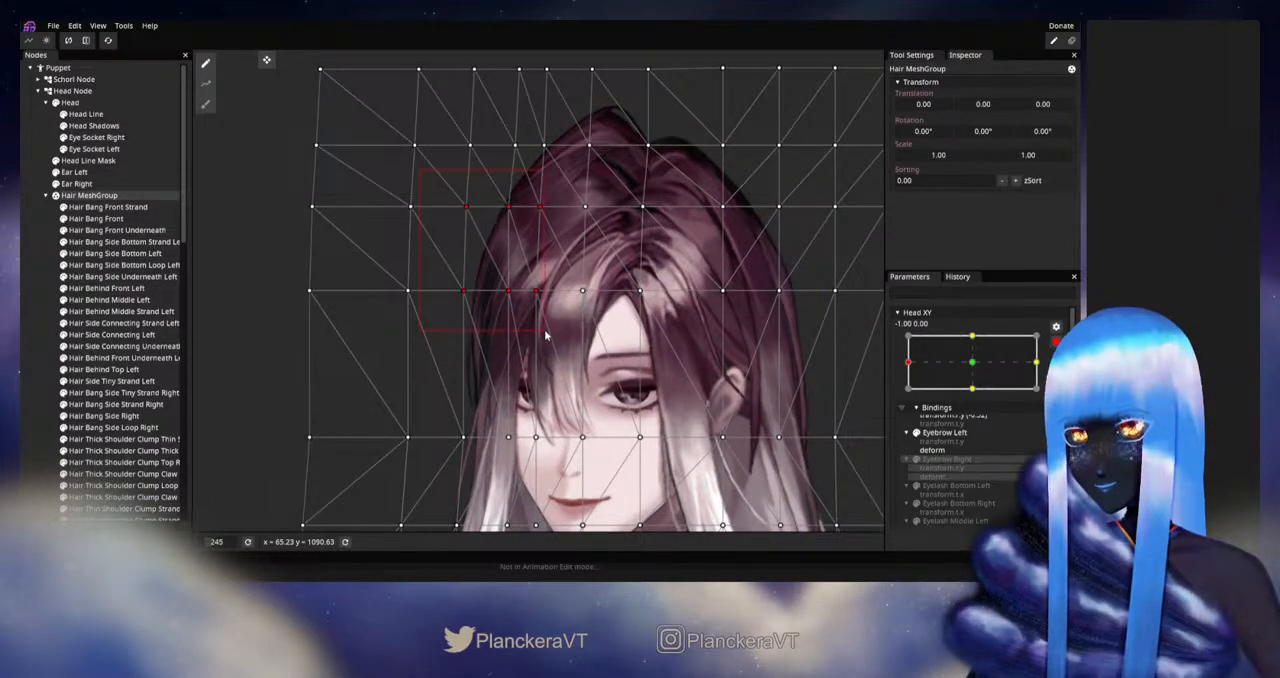
{"action": "key", "text": "Left"}
{"action": "key", "text": "Left"}
{"action": "key", "text": "Left"}
{"action": "key", "text": "Left"}
{"action": "key", "text": "Left"}
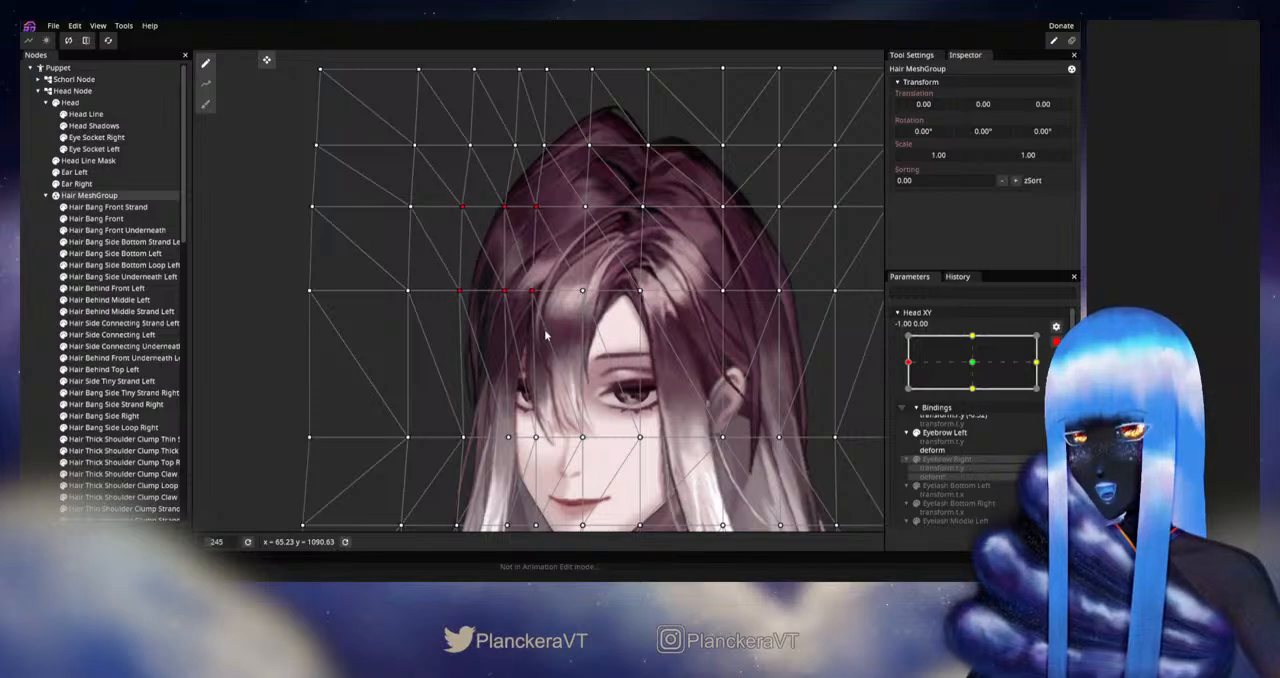
{"action": "key", "text": "Left"}
{"action": "key", "text": "Left"}
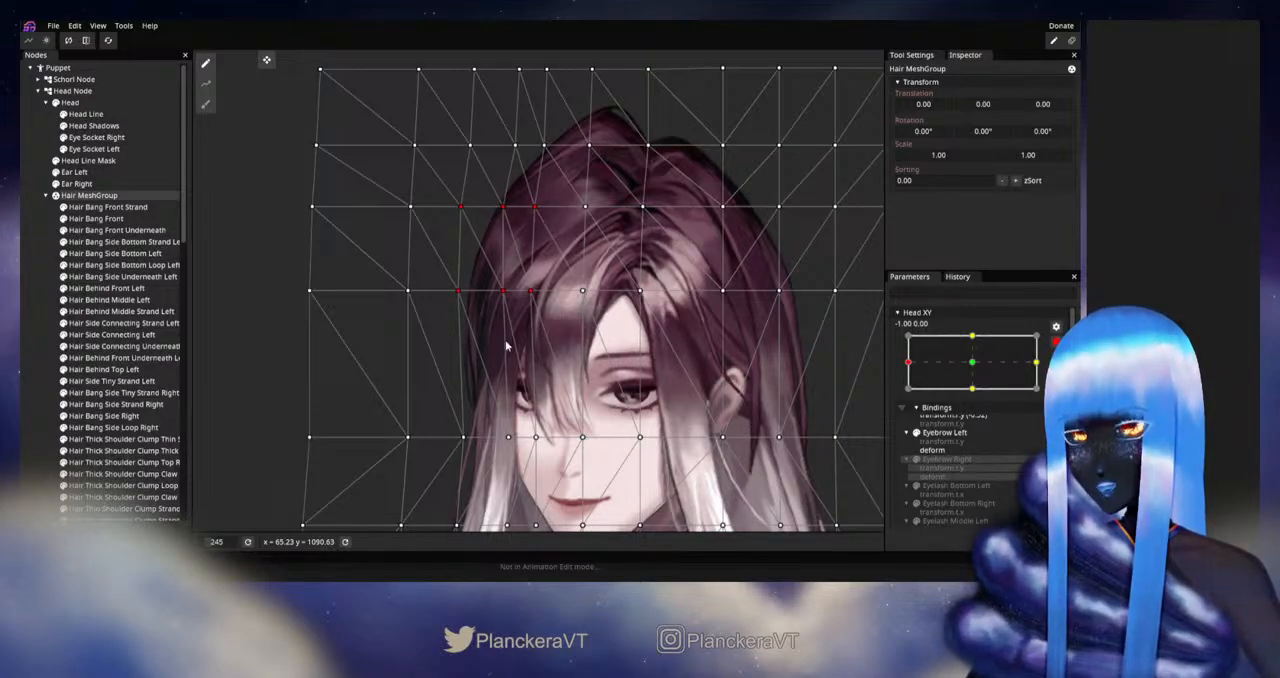
Step: Nudge the five left vertices in the mesh's fifth row slightly right, and deselect the Hair MeshGroup
{"action": "left_click", "coordinate": [349, 363]}
{"action": "left_click_drag", "start_coordinate": [349, 363], "coordinate": [581, 404]}
{"action": "key", "text": "Right"}
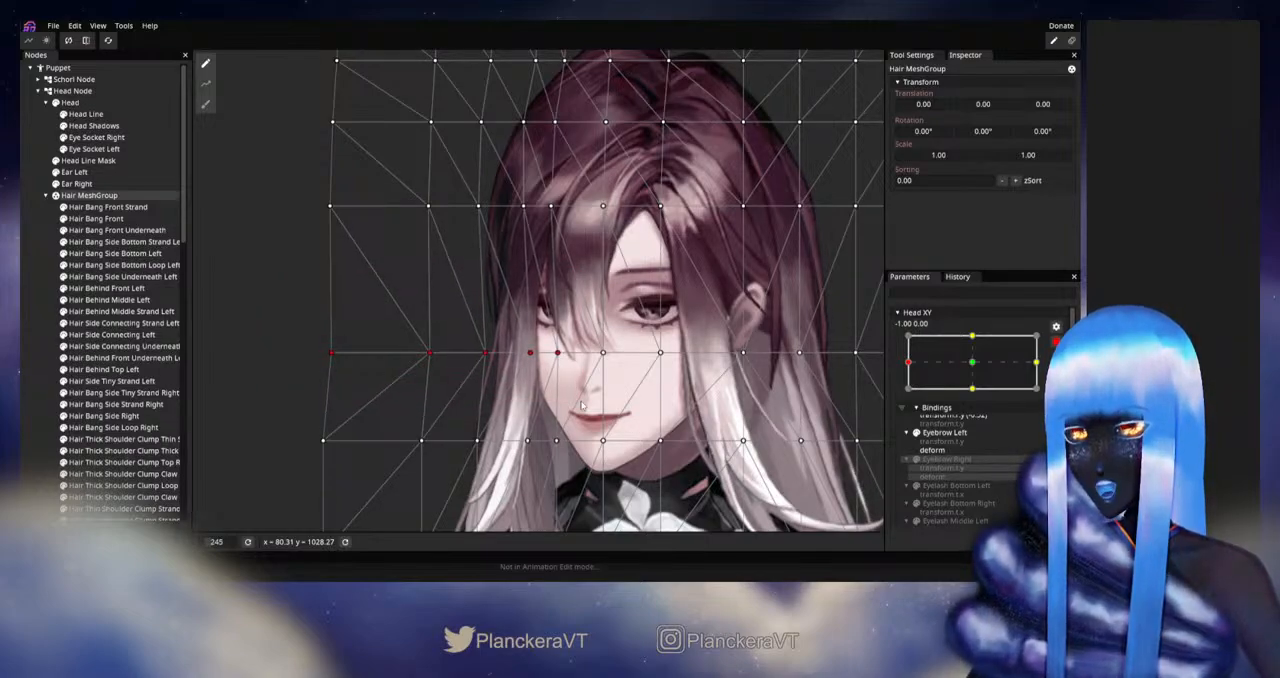
{"action": "left_click", "coordinate": [308, 304]}
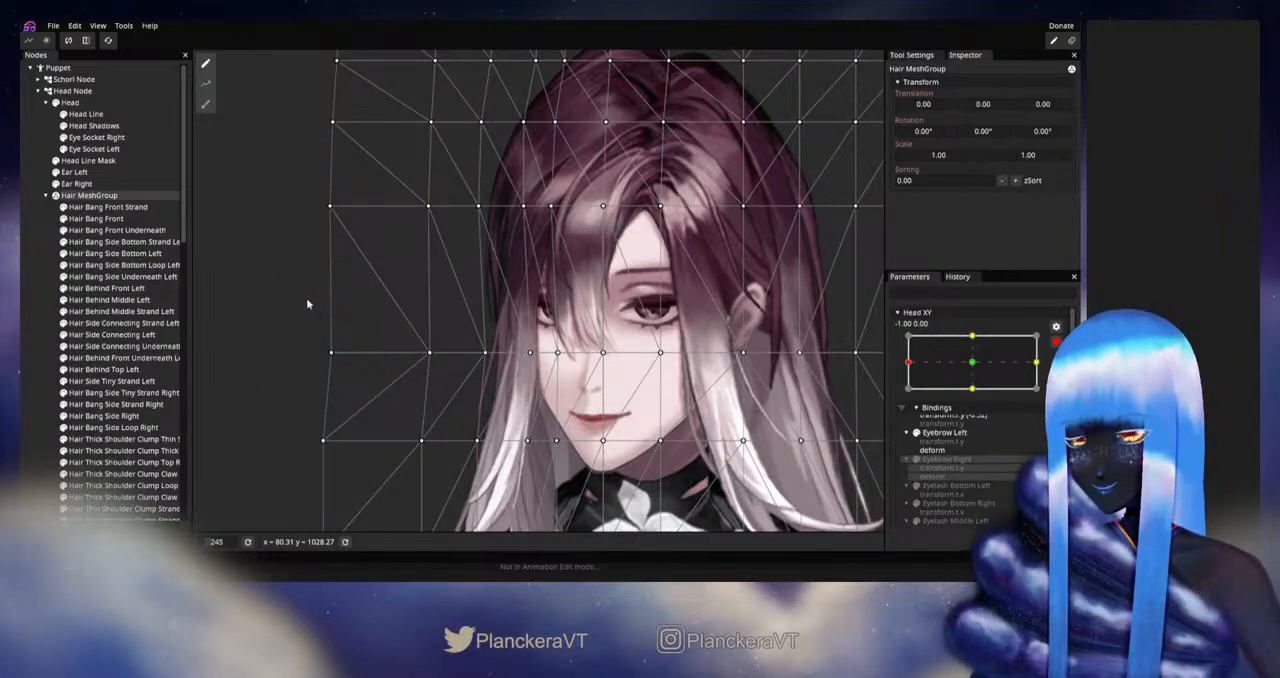
{"action": "left_click_drag", "start_coordinate": [528, 273], "coordinate": [496, 361]}
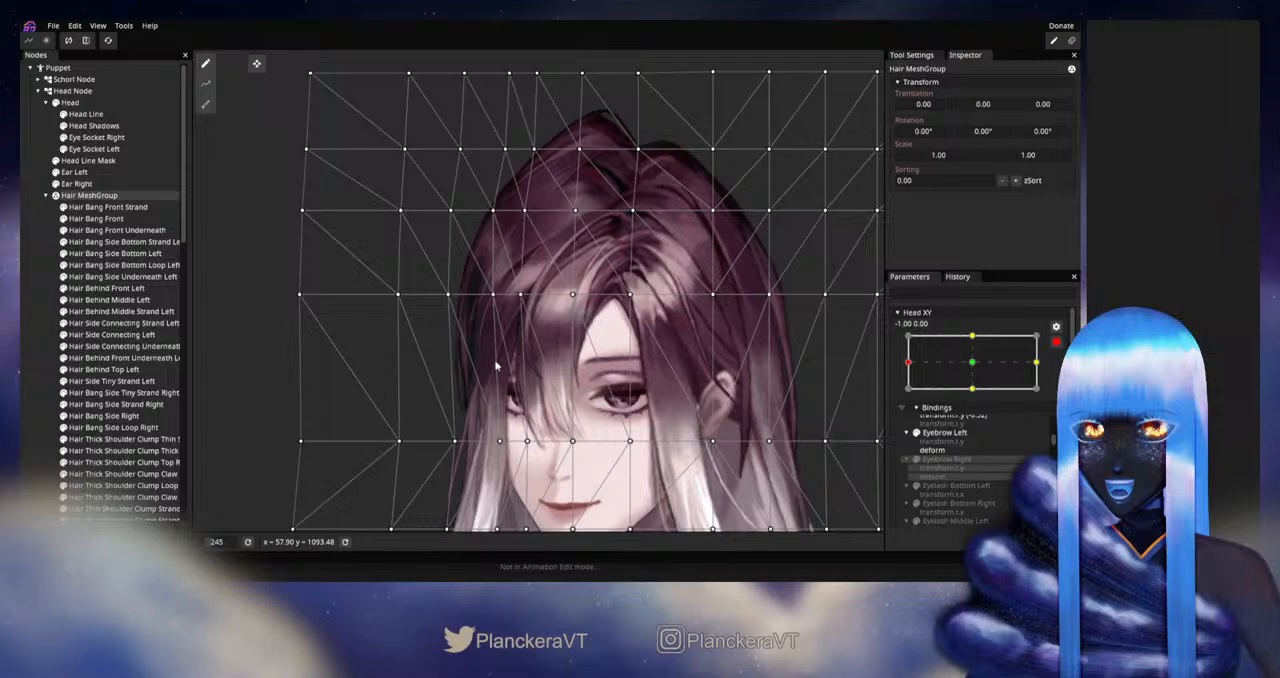
{"action": "left_click", "coordinate": [32, 319]}
Step: Disarm Head XY and examine the hair's shape while moving the head turn around -1.00, 0.00
{"action": "scroll", "coordinate": [672, 352], "scroll_direction": "down", "scroll_amount": 2}
{"action": "left_click_drag", "start_coordinate": [666, 347], "coordinate": [654, 337]}
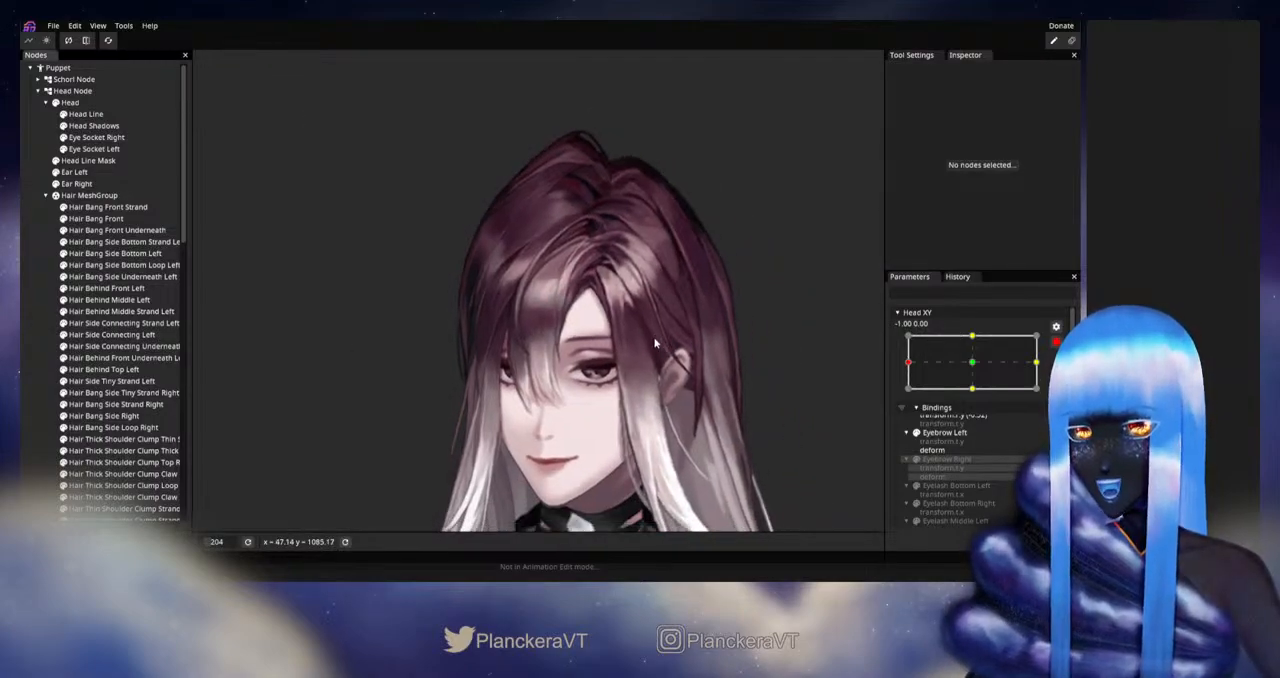
{"action": "left_click", "coordinate": [1060, 345]}
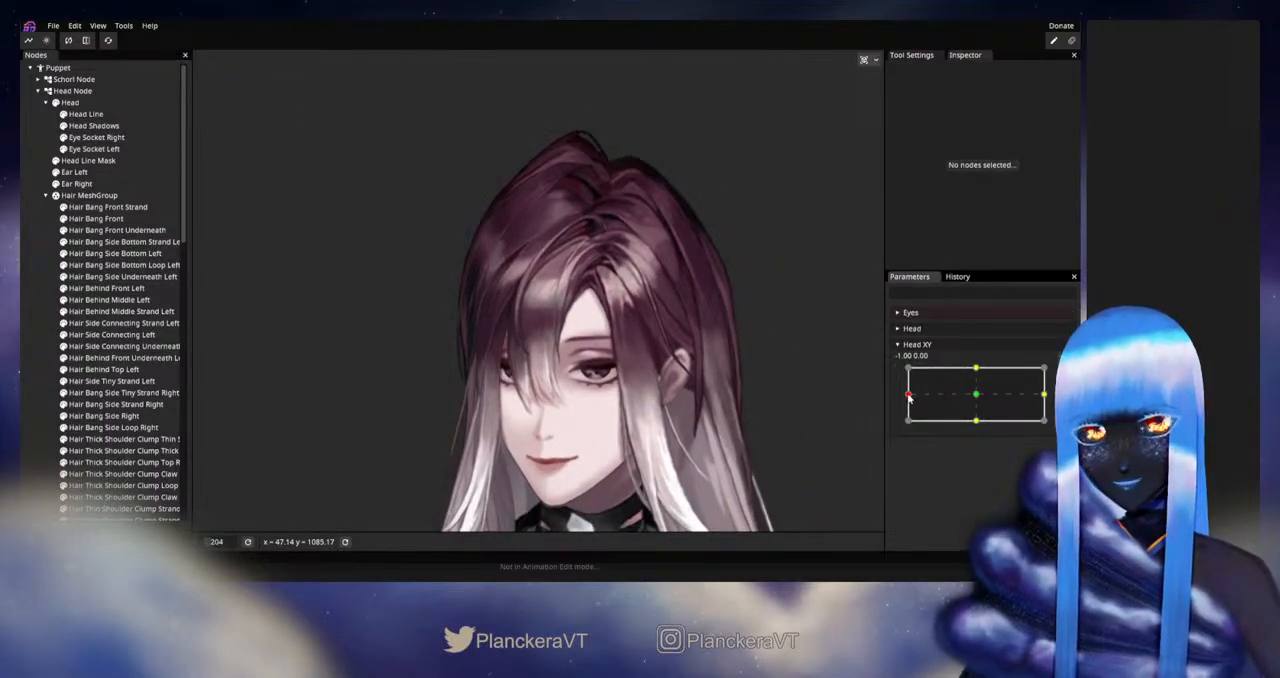
{"action": "mouse_move", "coordinate": [909, 396]}
{"action": "left_mouse_down"}
{"action": "mouse_move", "coordinate": [966, 397]}
{"action": "mouse_move", "coordinate": [909, 396]}
{"action": "left_mouse_up"}
{"action": "mouse_move", "coordinate": [908, 397]}
{"action": "left_mouse_down"}
{"action": "mouse_move", "coordinate": [978, 400]}
{"action": "mouse_move", "coordinate": [900, 398]}
{"action": "left_mouse_up"}
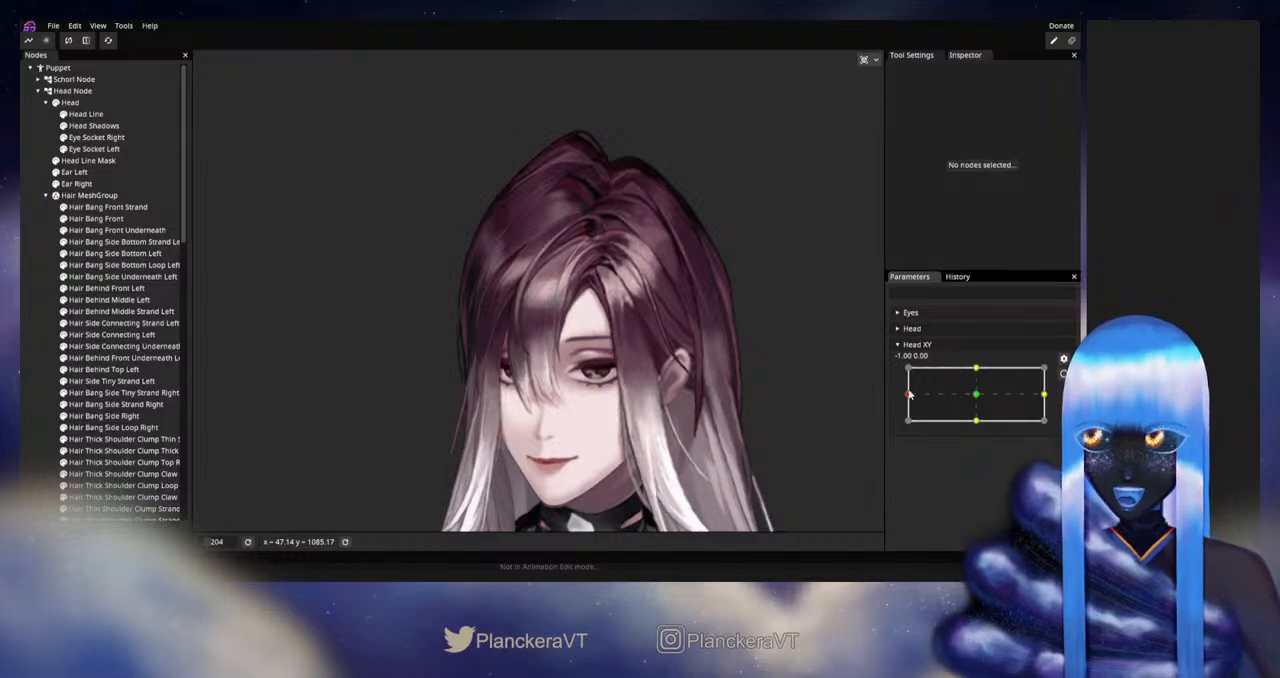
Step: Move the head turn around -1.00, 0.00 and examine the hair's crown and outline up close
{"action": "mouse_move", "coordinate": [912, 395]}
{"action": "left_mouse_down"}
{"action": "mouse_move", "coordinate": [972, 403]}
{"action": "mouse_move", "coordinate": [907, 395]}
{"action": "left_mouse_up"}
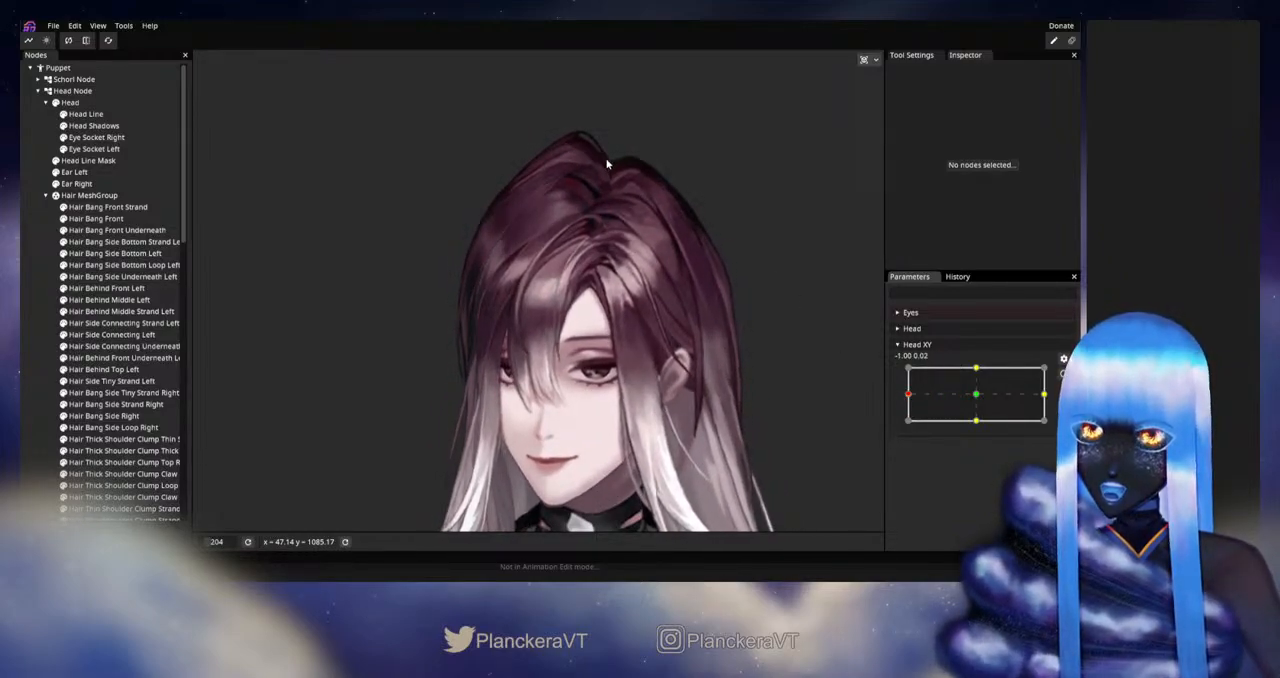
{"action": "left_click_drag", "start_coordinate": [995, 395], "coordinate": [905, 397]}
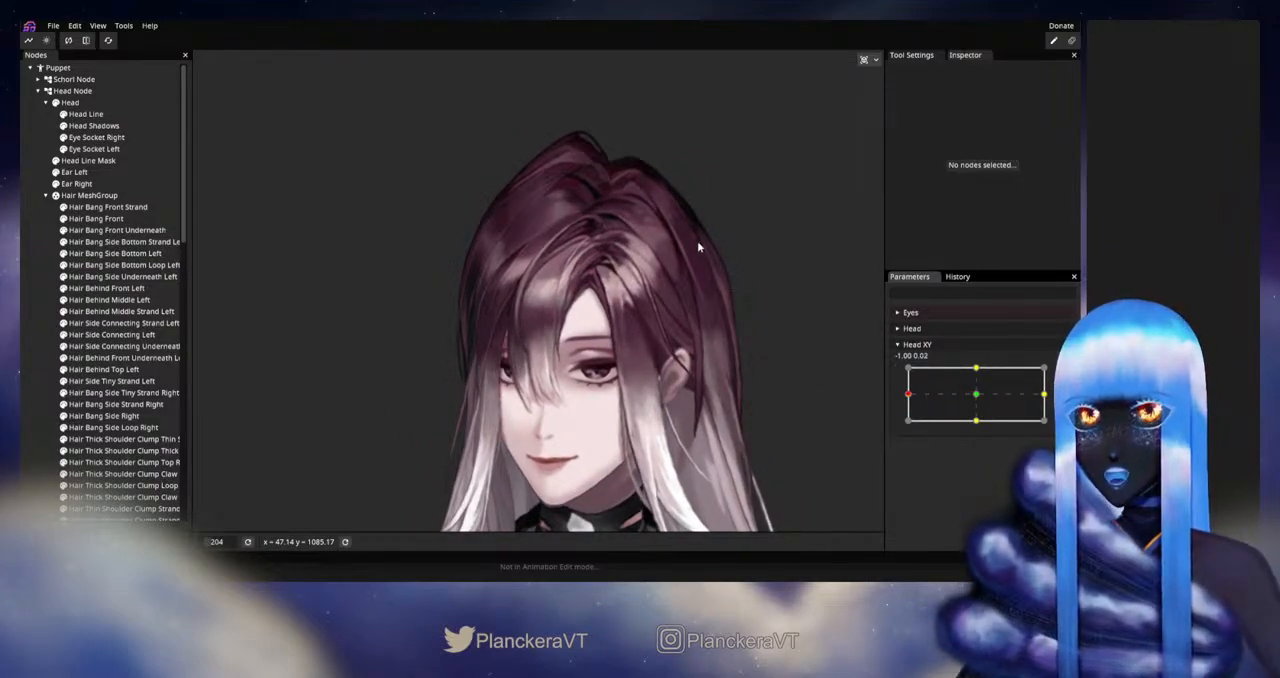
{"action": "left_click_drag", "start_coordinate": [700, 243], "coordinate": [708, 383]}
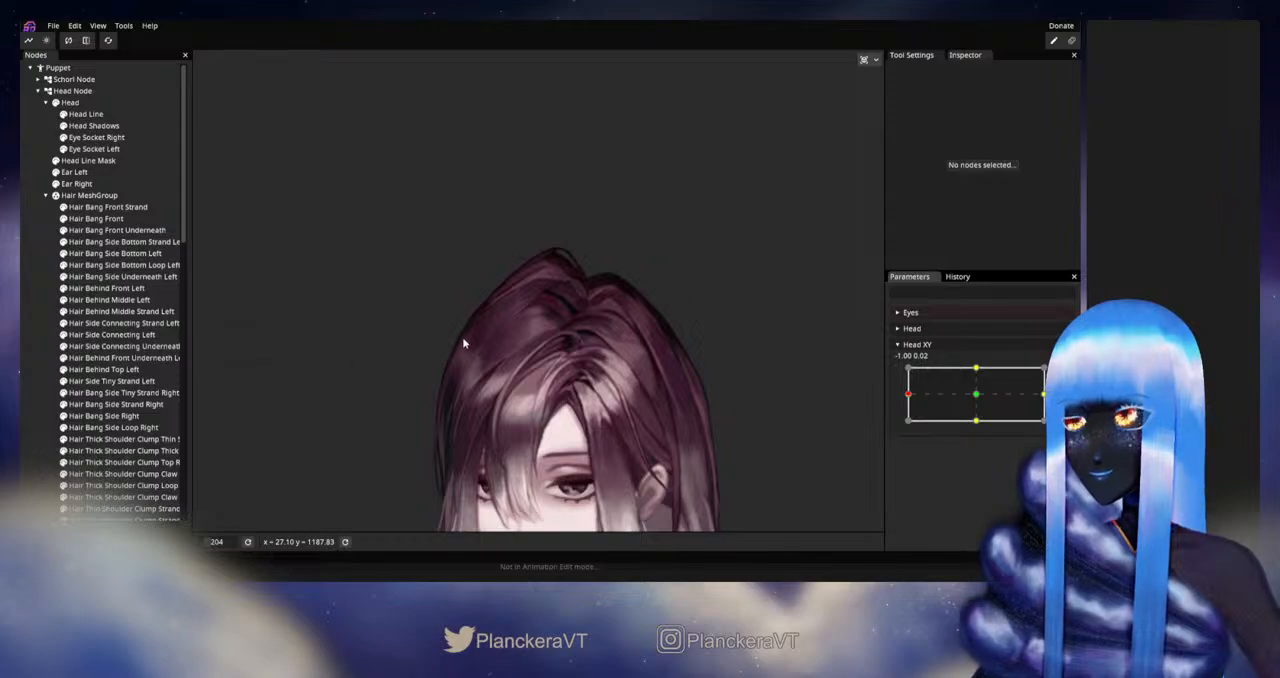
{"action": "scroll", "coordinate": [462, 335], "scroll_direction": "up", "scroll_amount": 5}
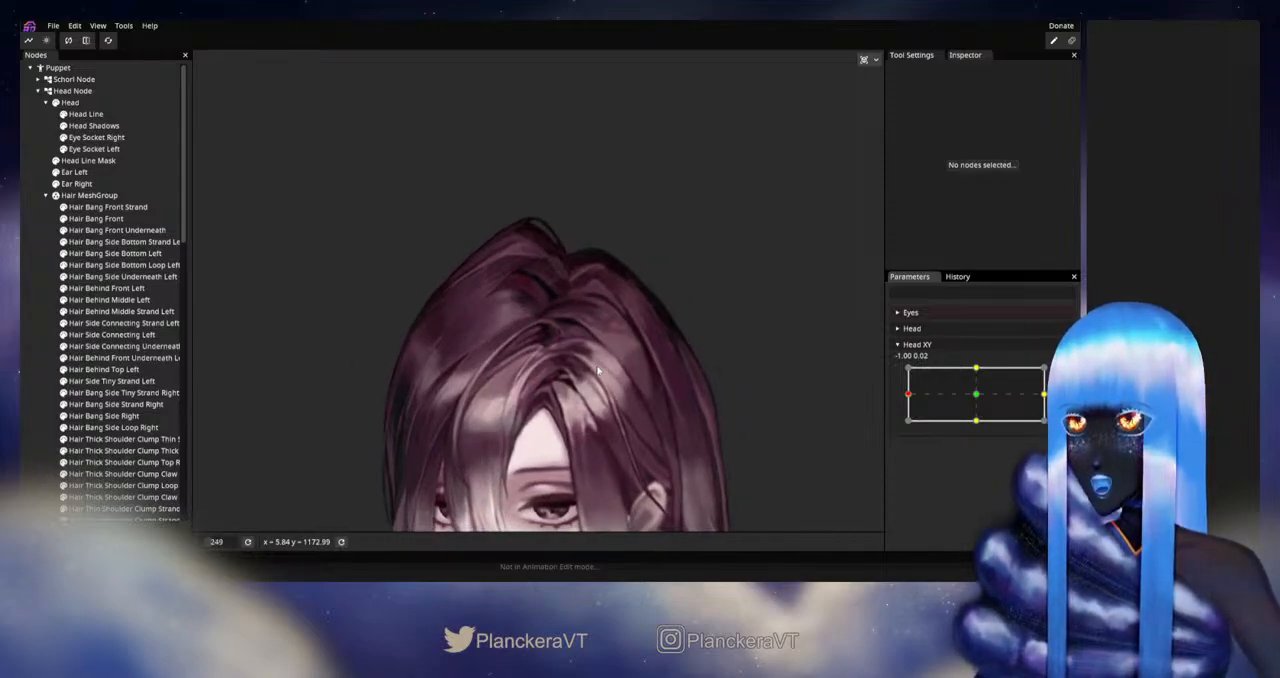
{"action": "left_click_drag", "start_coordinate": [598, 366], "coordinate": [587, 310]}
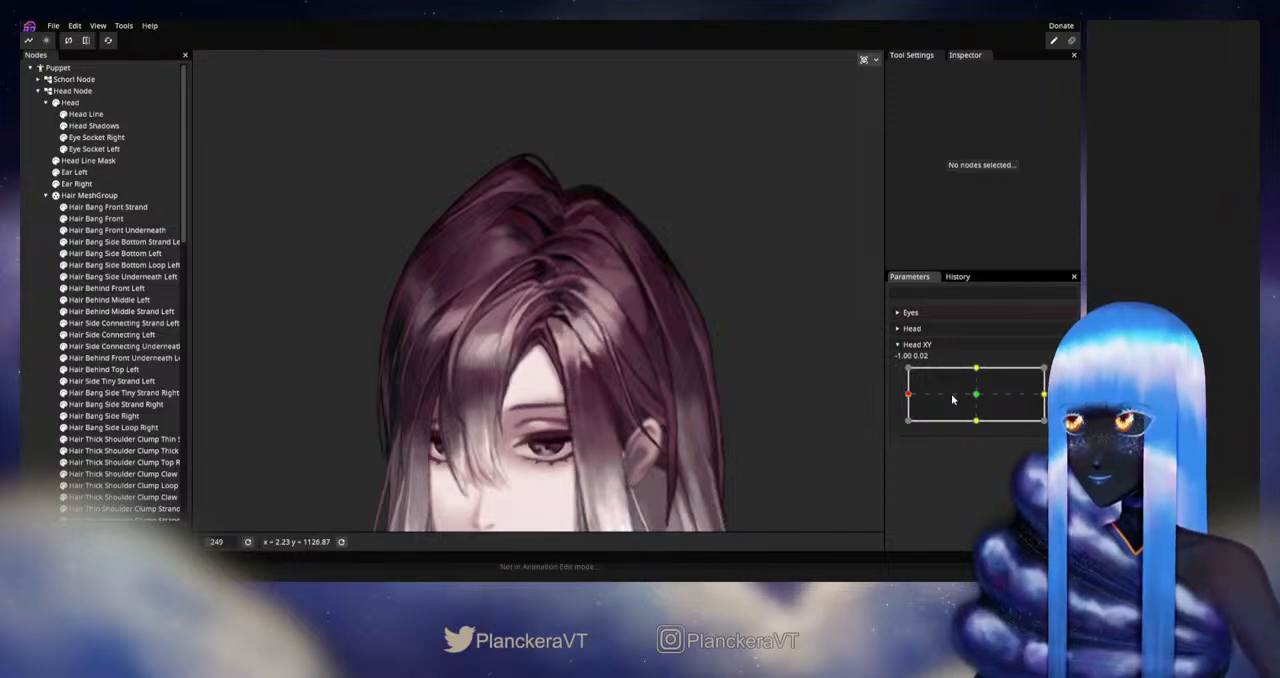
Step: Arm Head XY at -1.00, 0.00 and nudge the fourth to sixth vertices in the Hair MeshGroup's top two rows left
{"action": "mouse_move", "coordinate": [910, 395]}
{"action": "left_mouse_down"}
{"action": "mouse_move", "coordinate": [978, 400]}
{"action": "mouse_move", "coordinate": [899, 401]}
{"action": "left_mouse_up"}
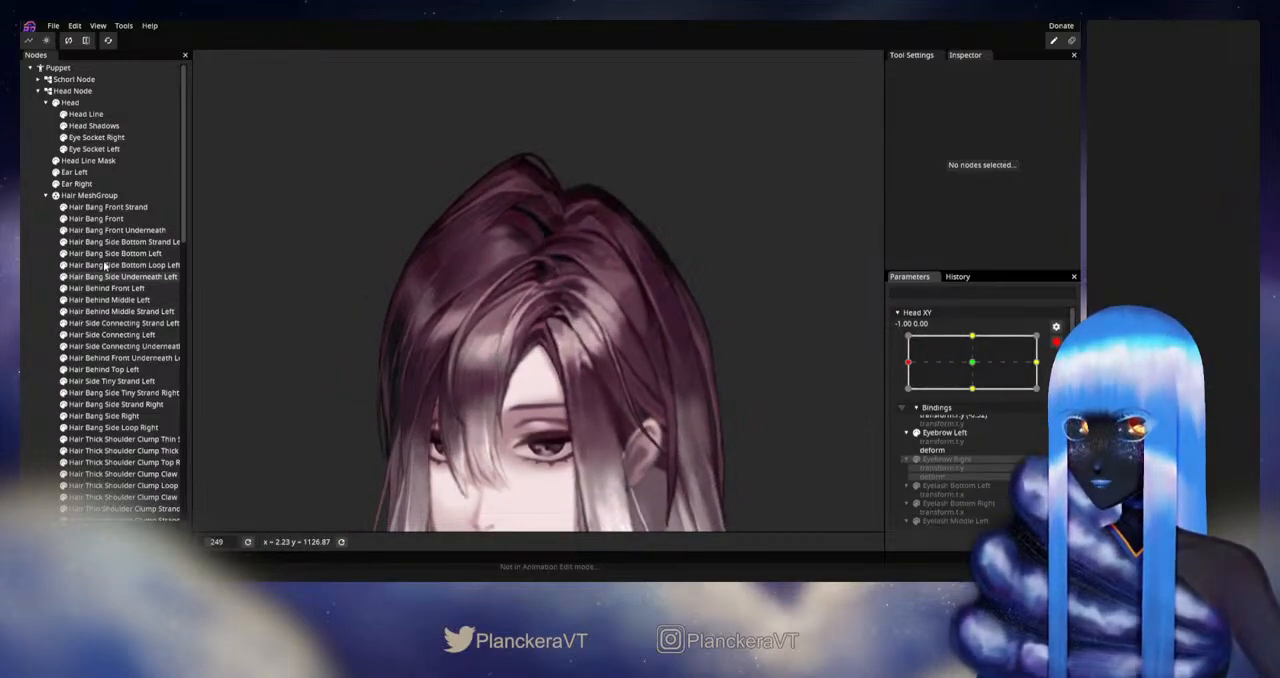
{"action": "left_click", "coordinate": [87, 195]}
{"action": "left_click_drag", "start_coordinate": [398, 79], "coordinate": [572, 205]}
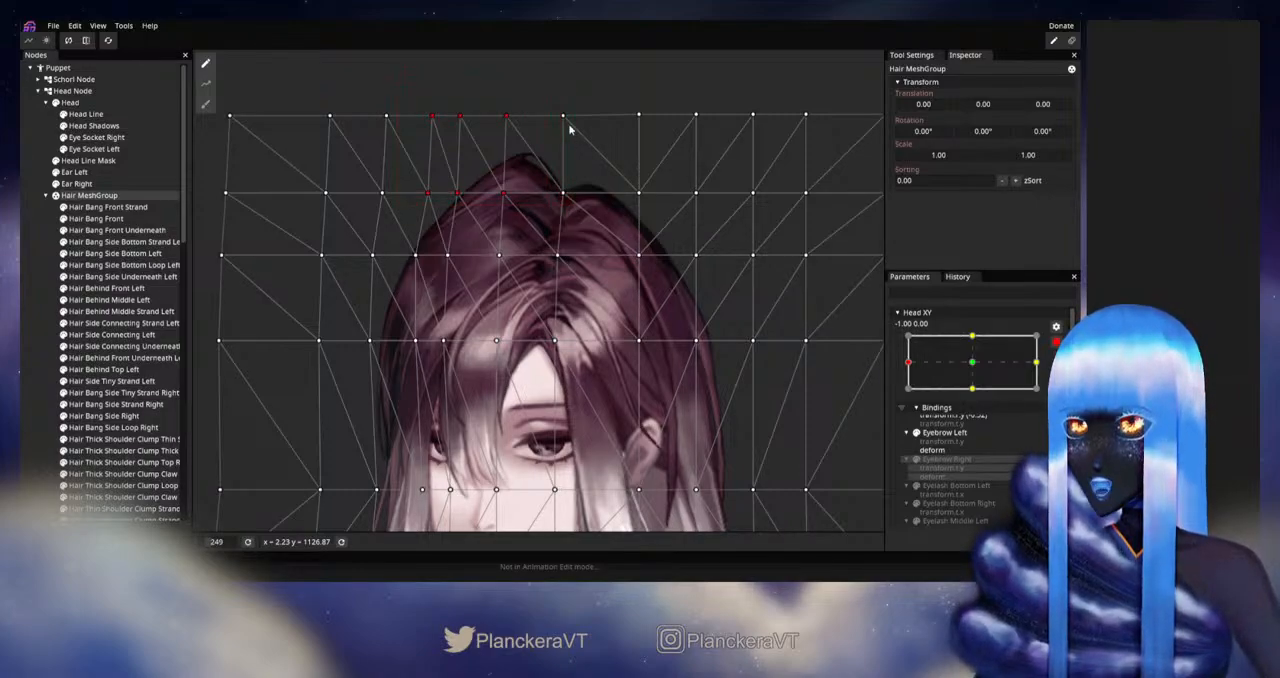
{"action": "key", "text": "Left"}
{"action": "key", "text": "Left"}
{"action": "key", "text": "Left"}
{"action": "key", "text": "Left"}
{"action": "key", "text": "Left"}
{"action": "key", "text": "Left"}
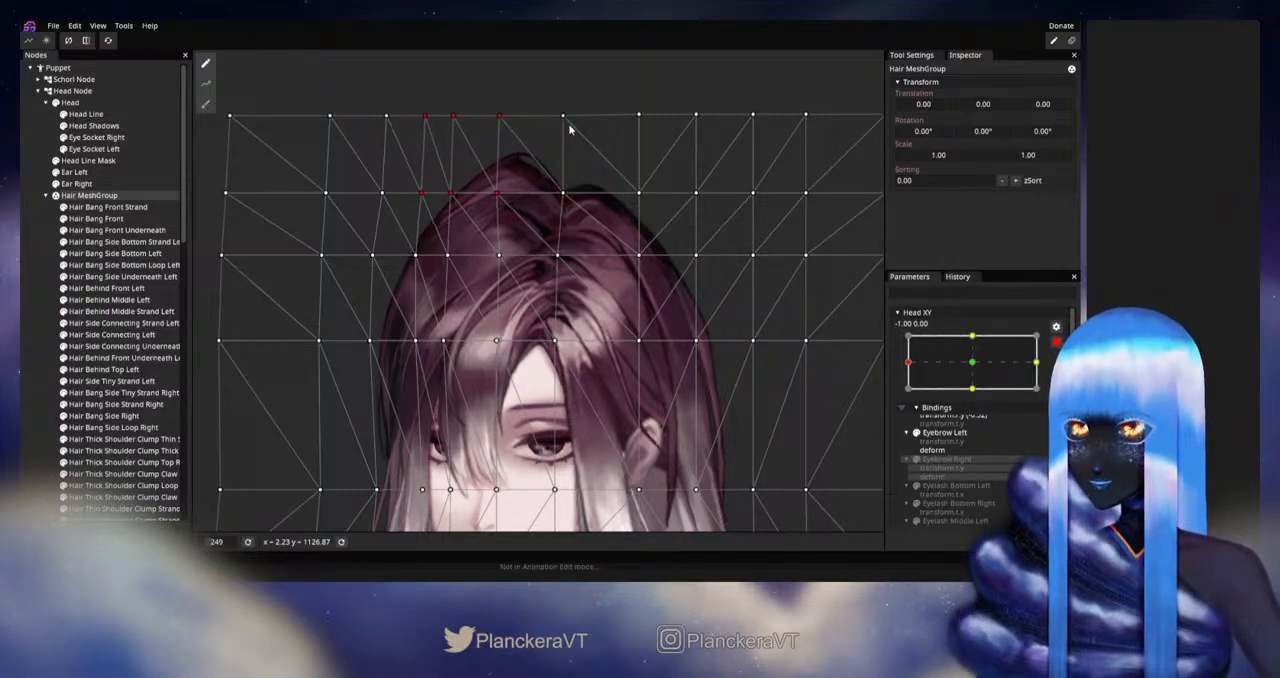
{"action": "key", "text": "Left"}
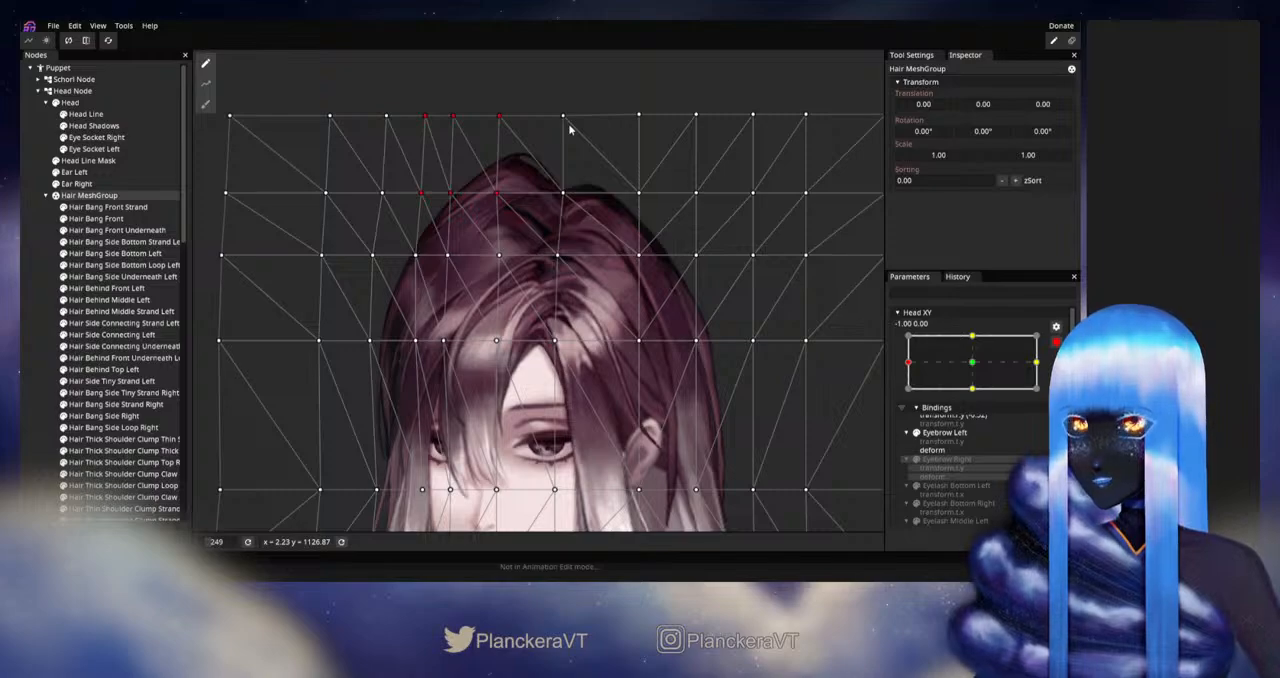
Step: Nudge the sixth vertices in the top two mesh rows and the second row's fifth slightly left, and deselect the Hair MeshGroup
{"action": "left_click", "coordinate": [510, 172]}
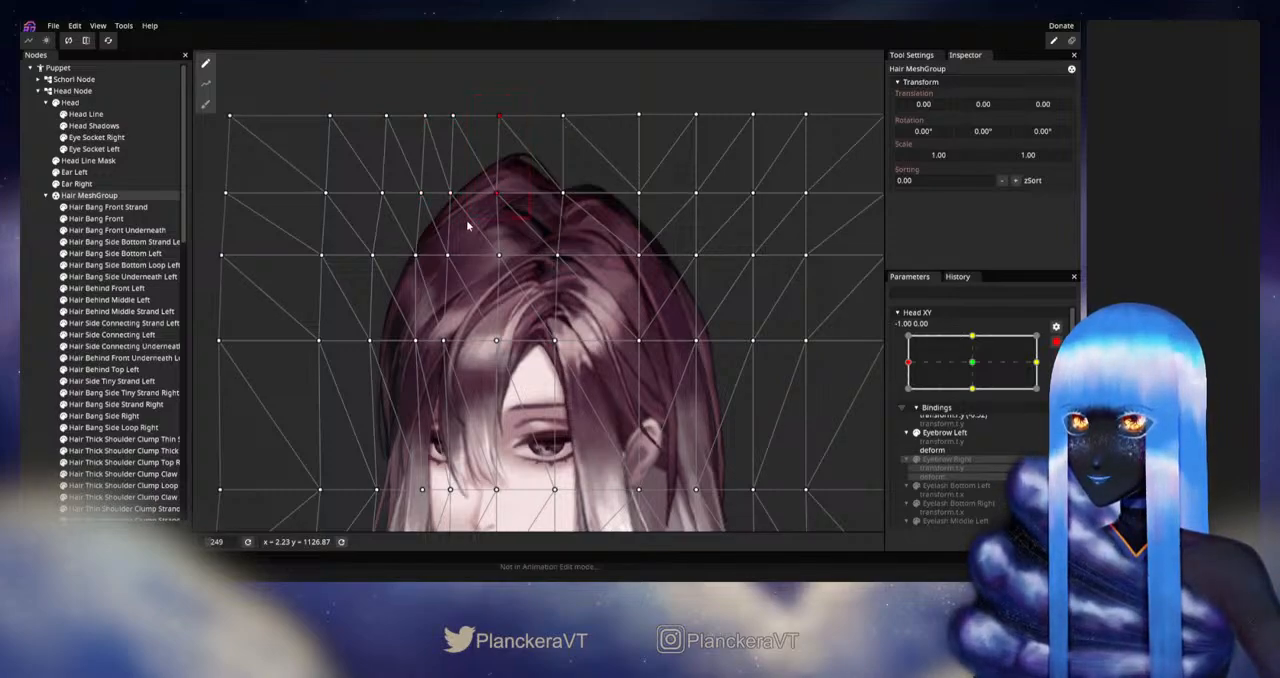
{"action": "key", "text": "Left"}
{"action": "key", "text": "Left"}
{"action": "key", "text": "Left"}
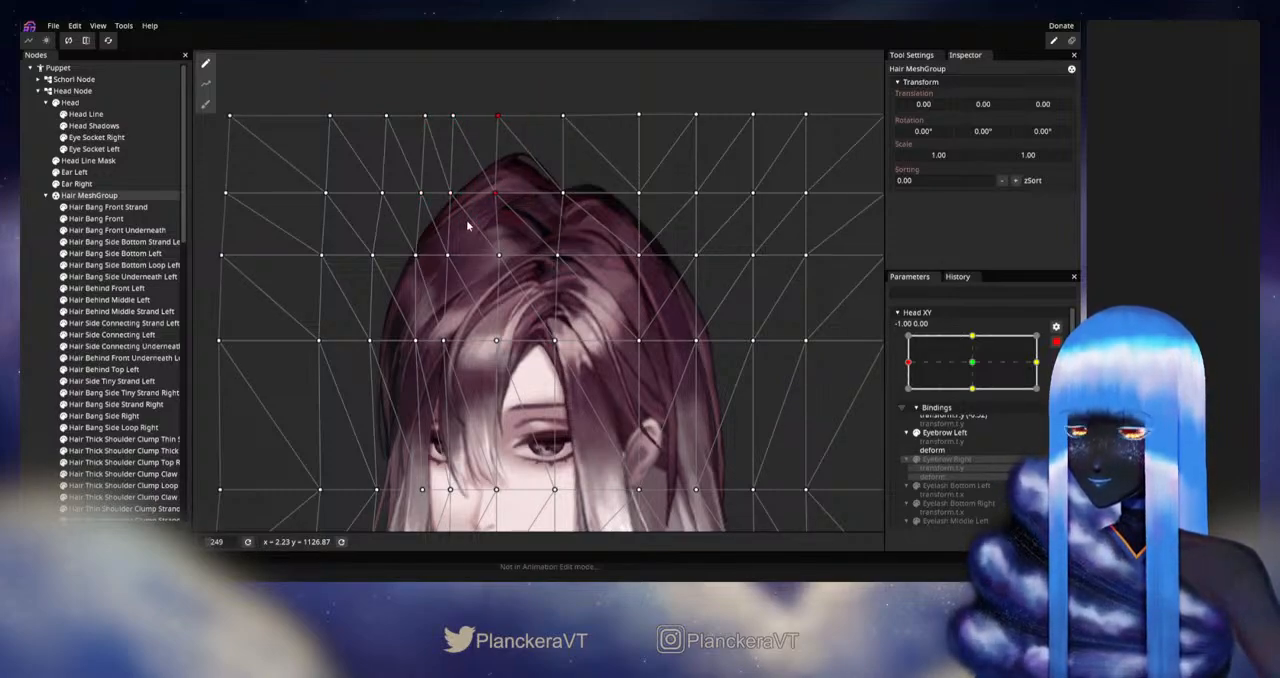
{"action": "left_click_drag", "start_coordinate": [448, 169], "coordinate": [525, 214]}
{"action": "key", "text": "Left"}
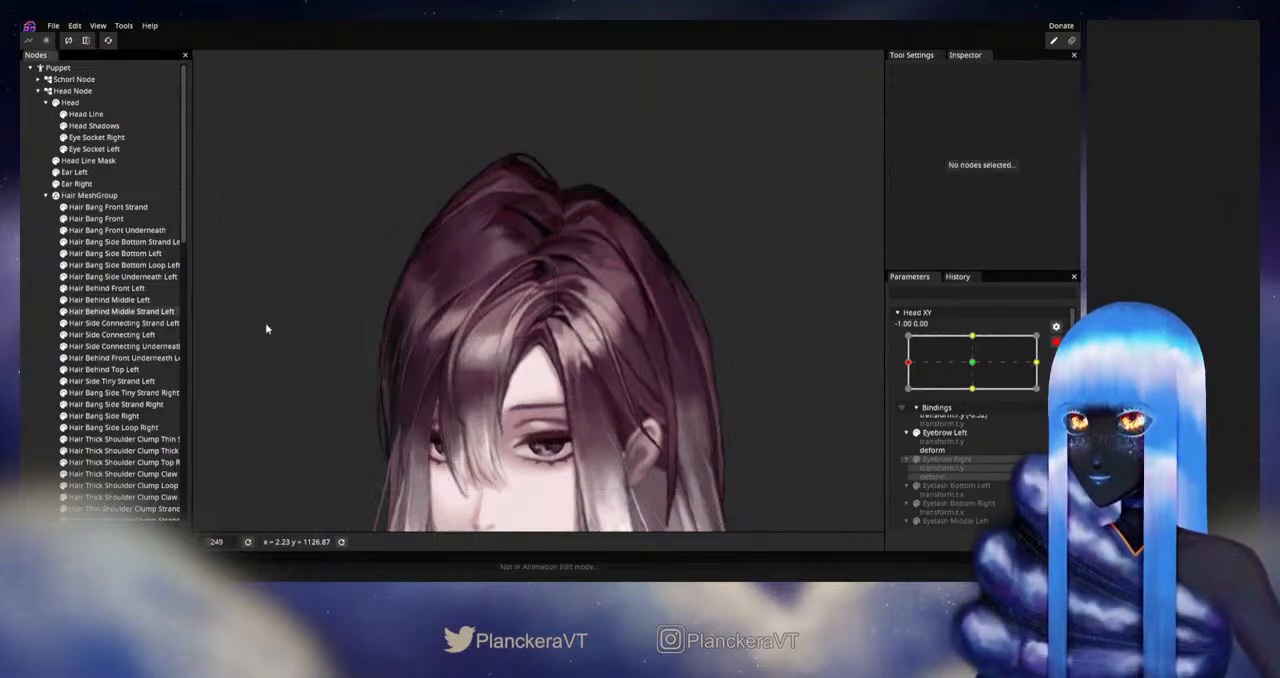
Step: Disarm Head XY and check the whole hairstyle while moving the head turn back to -1.00, 0.00
{"action": "scroll", "coordinate": [673, 322], "scroll_direction": "down", "scroll_amount": 3}
{"action": "scroll", "coordinate": [678, 337], "scroll_direction": "down", "scroll_amount": 2}
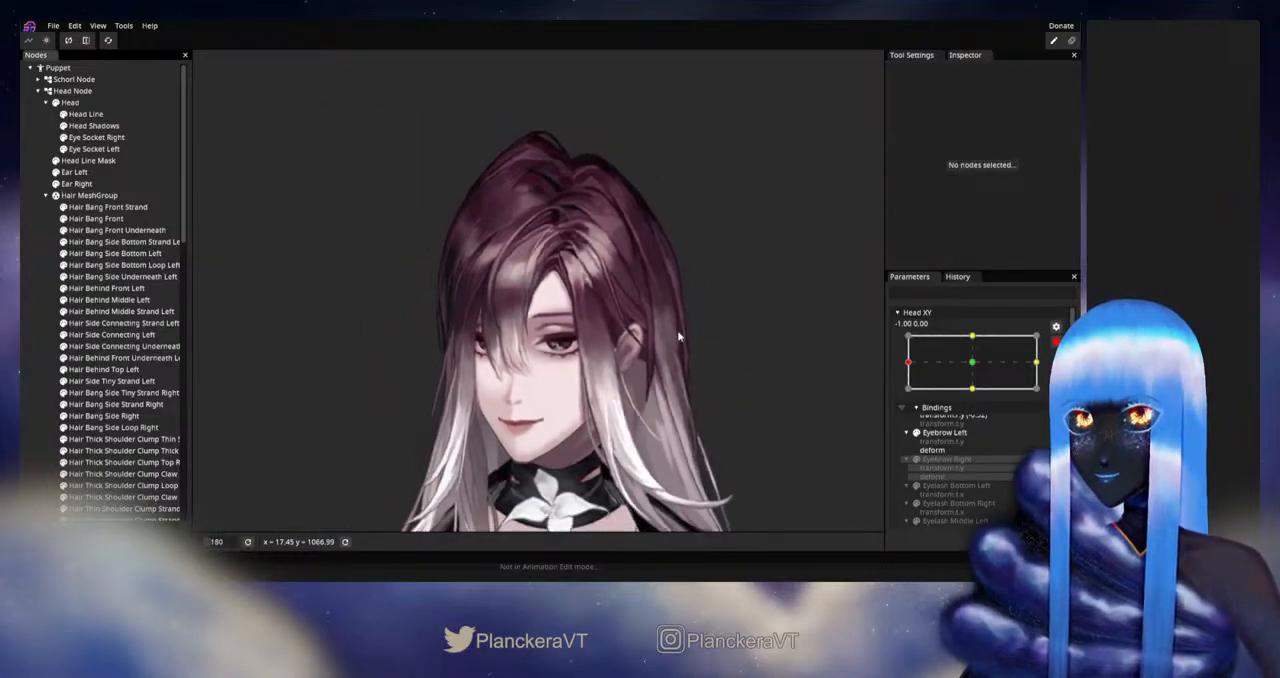
{"action": "left_click_drag", "start_coordinate": [678, 337], "coordinate": [708, 287]}
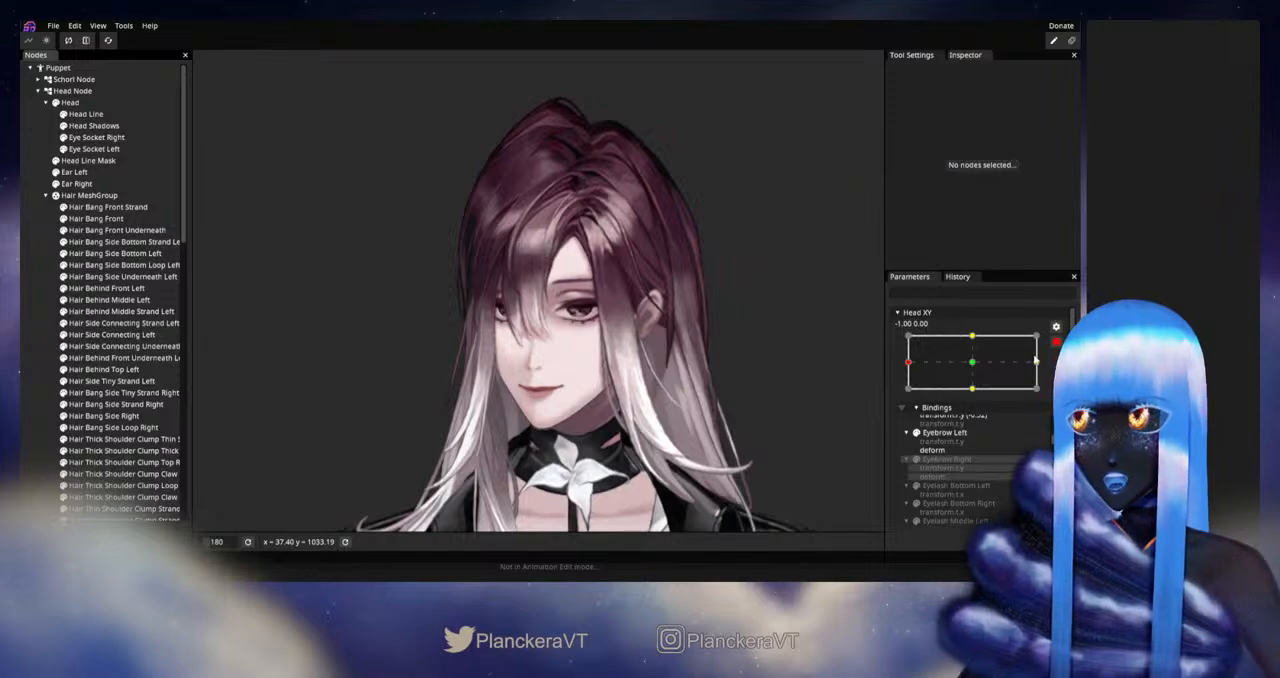
{"action": "mouse_move", "coordinate": [907, 395]}
{"action": "left_mouse_down"}
{"action": "mouse_move", "coordinate": [978, 400]}
{"action": "mouse_move", "coordinate": [905, 397]}
{"action": "left_mouse_up"}
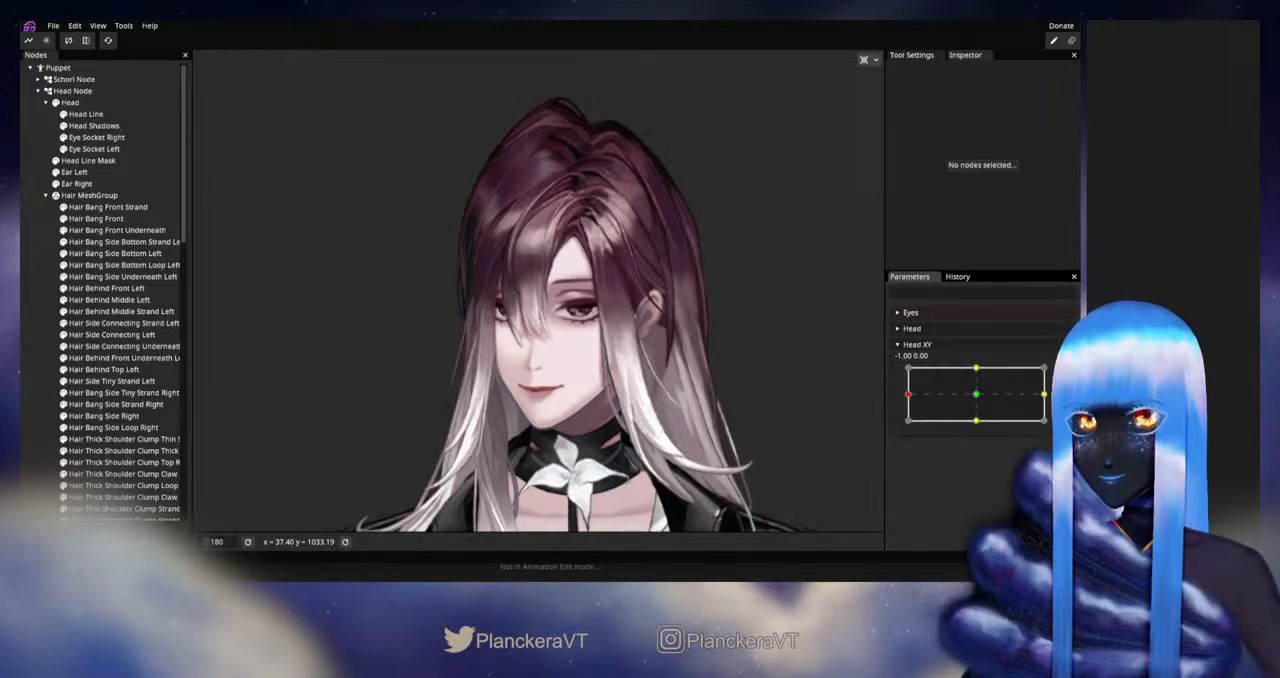
Step: Rearm Head XY at -1.00, 0.00 and nudge the six left vertices in the Hair MeshGroup's top three rows slightly left
{"action": "left_click", "coordinate": [1063, 374]}
{"action": "scroll", "coordinate": [495, 264], "scroll_direction": "up", "scroll_amount": 1}
{"action": "left_click_drag", "start_coordinate": [501, 281], "coordinate": [508, 317]}
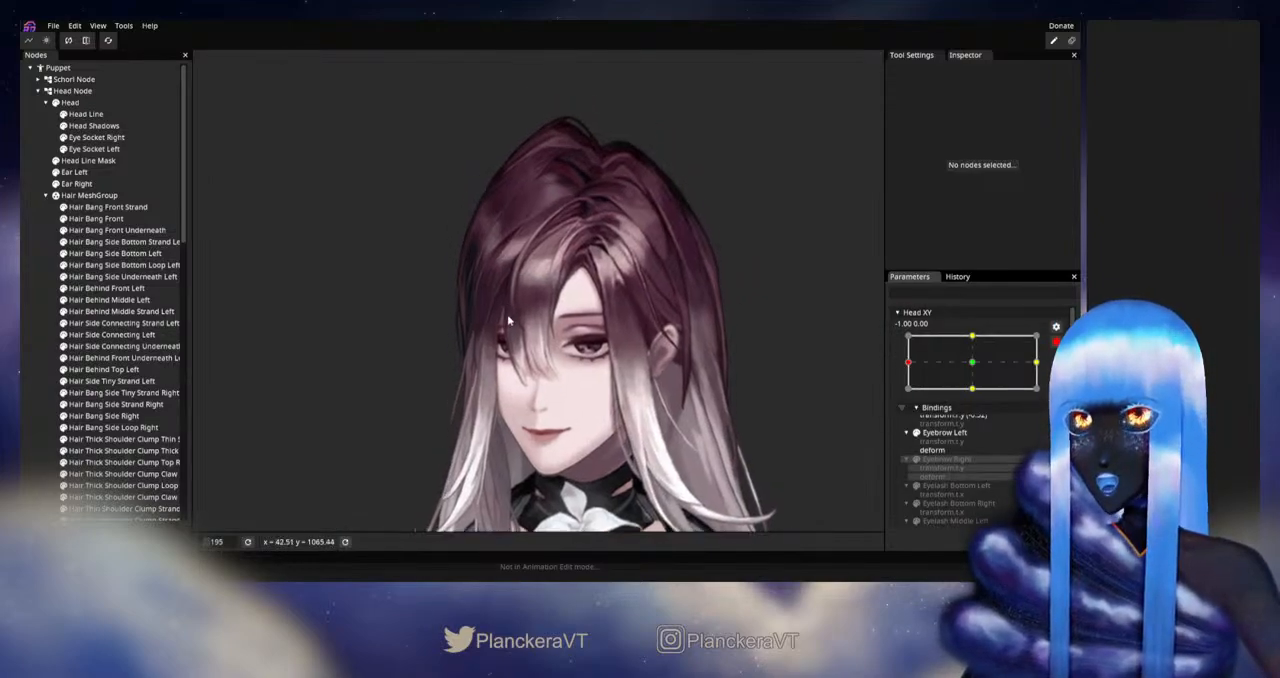
{"action": "scroll", "coordinate": [510, 345], "scroll_direction": "up", "scroll_amount": 2}
{"action": "left_click", "coordinate": [89, 195]}
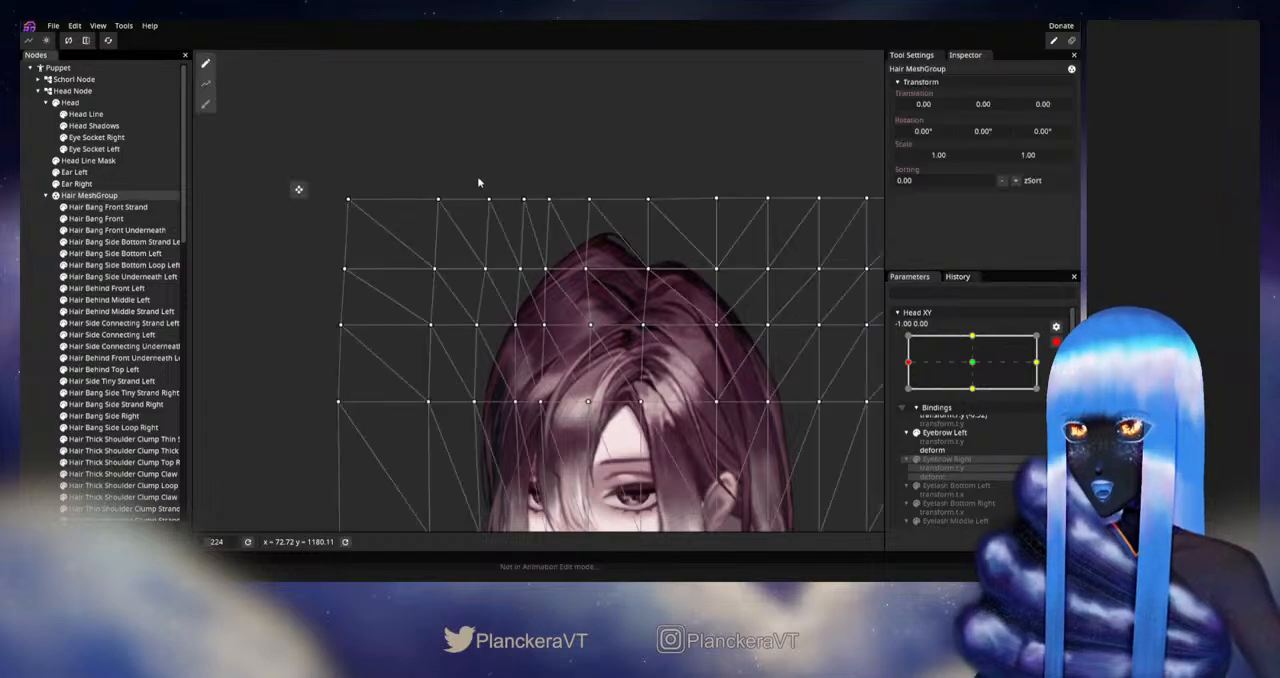
{"action": "left_click_drag", "start_coordinate": [322, 143], "coordinate": [625, 325]}
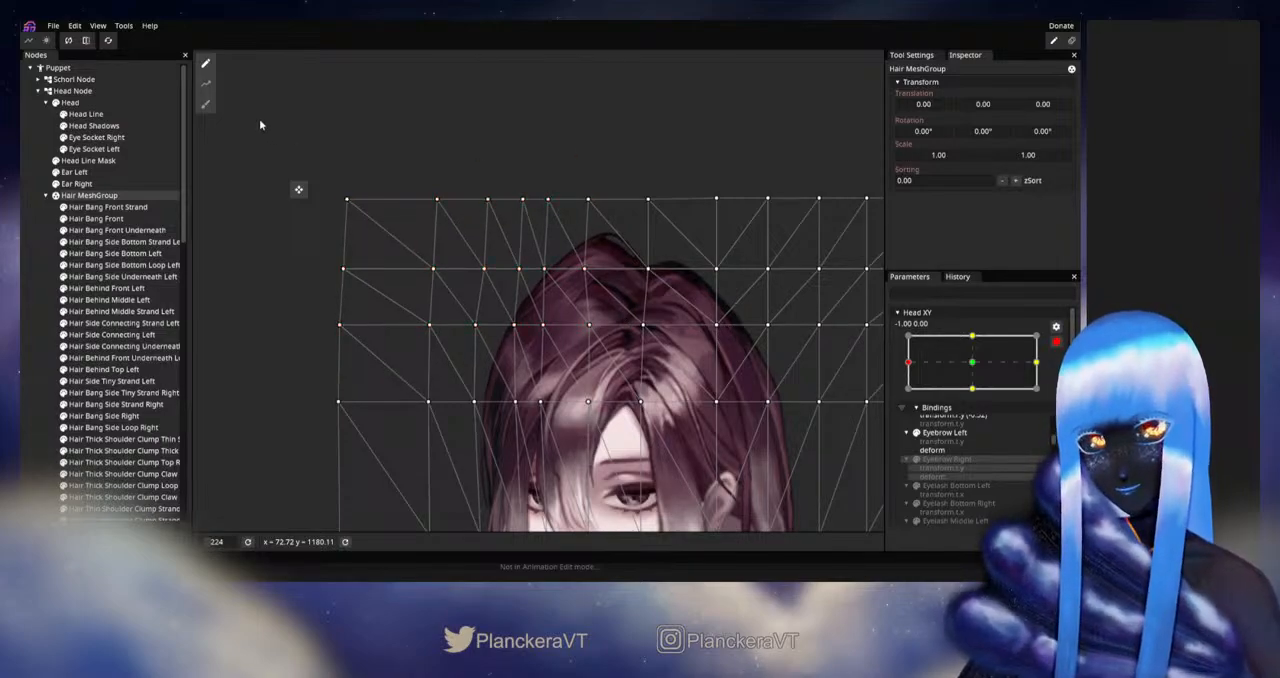
Step: Nudge the six left vertices in the top two mesh rows further left, and save the puppet
{"action": "left_click_drag", "start_coordinate": [621, 285], "coordinate": [633, 298]}
{"action": "key", "text": "Left"}
{"action": "key", "text": "Left"}
{"action": "key", "text": "Left"}
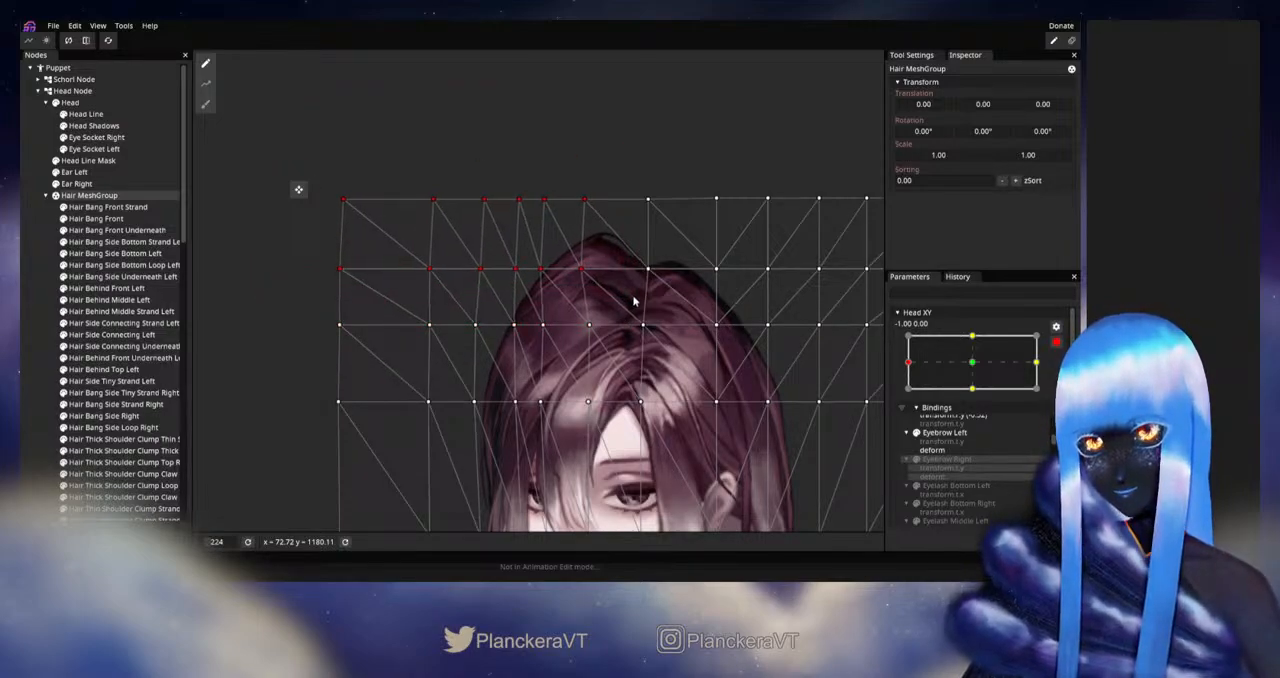
{"action": "key", "text": "Left"}
{"action": "key", "text": "Right"}
{"action": "key", "text": "Right"}
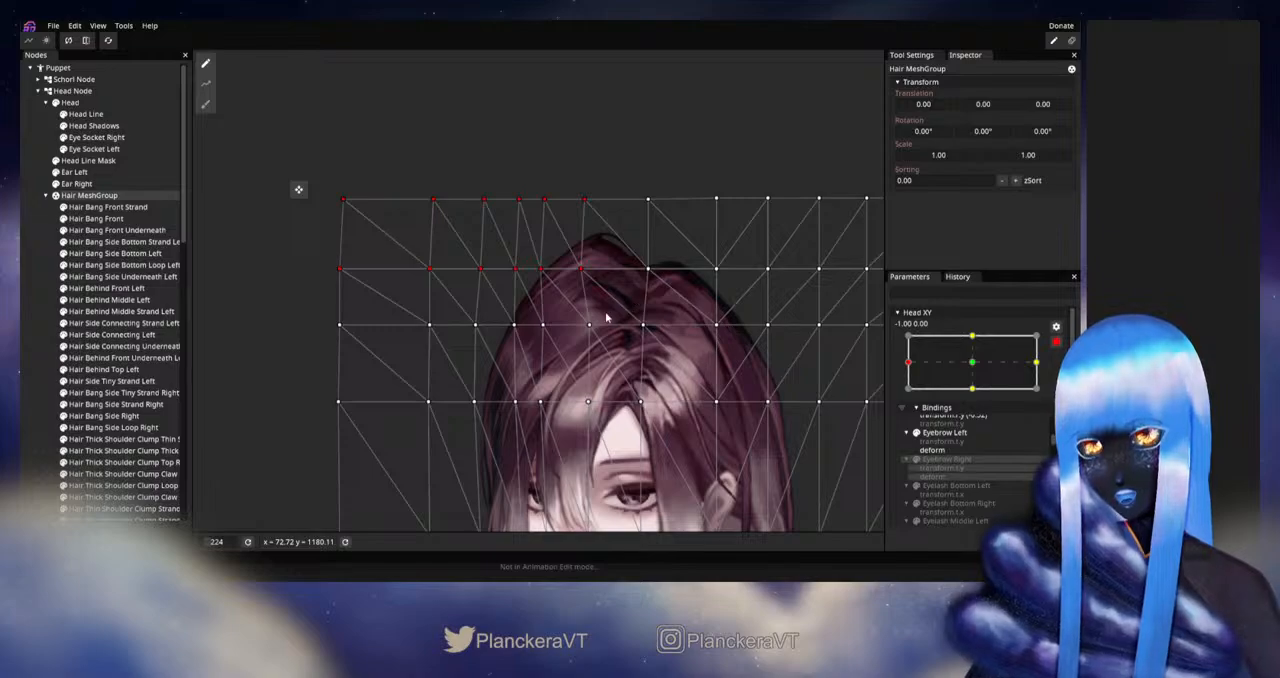
{"action": "left_click_drag", "start_coordinate": [550, 398], "coordinate": [547, 357]}
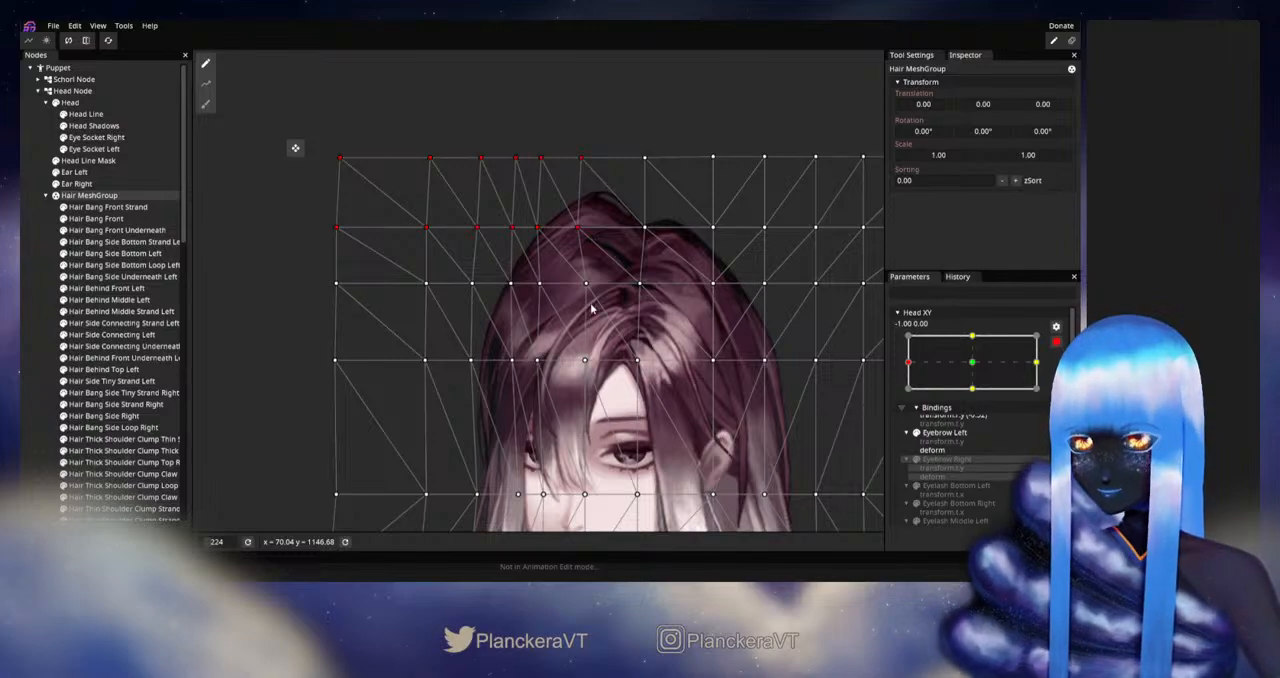
{"action": "key", "text": "ctrl+s"}
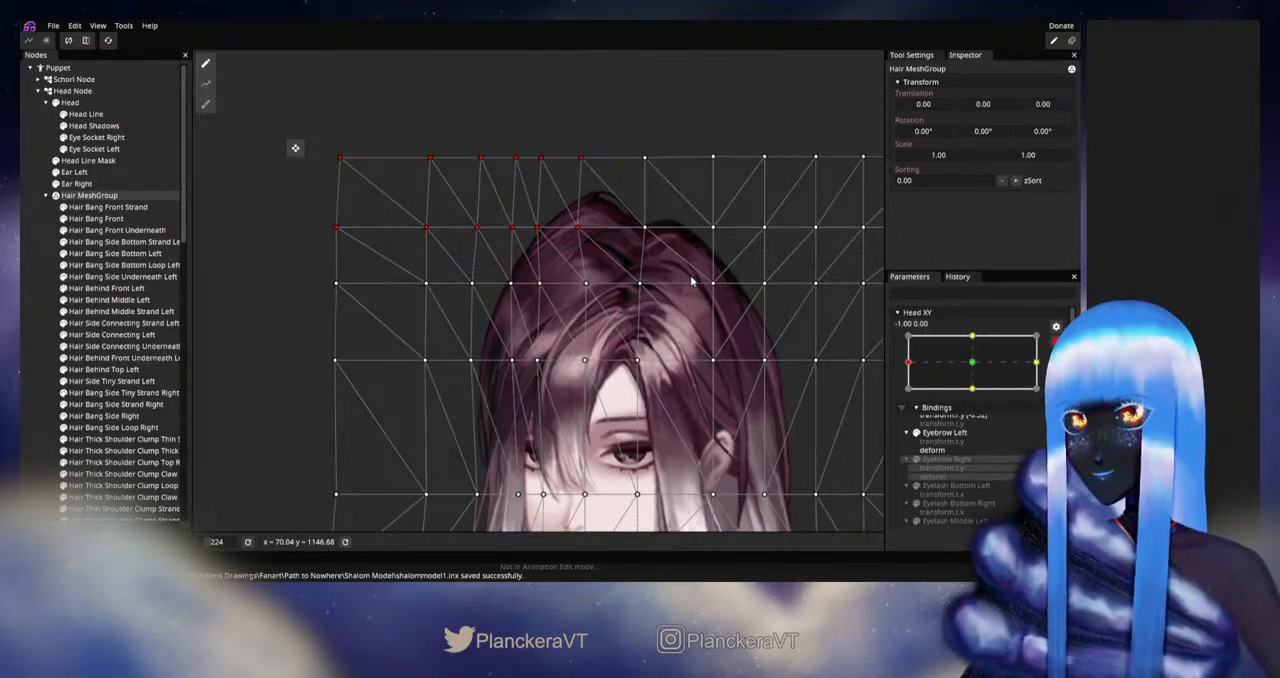
Step: Nudge the six left vertices in the top three rows left, and the third to fifth in rows two and three slightly further
{"action": "left_click_drag", "start_coordinate": [500, 238], "coordinate": [613, 297]}
{"action": "key", "text": "Left"}
{"action": "key", "text": "Left"}
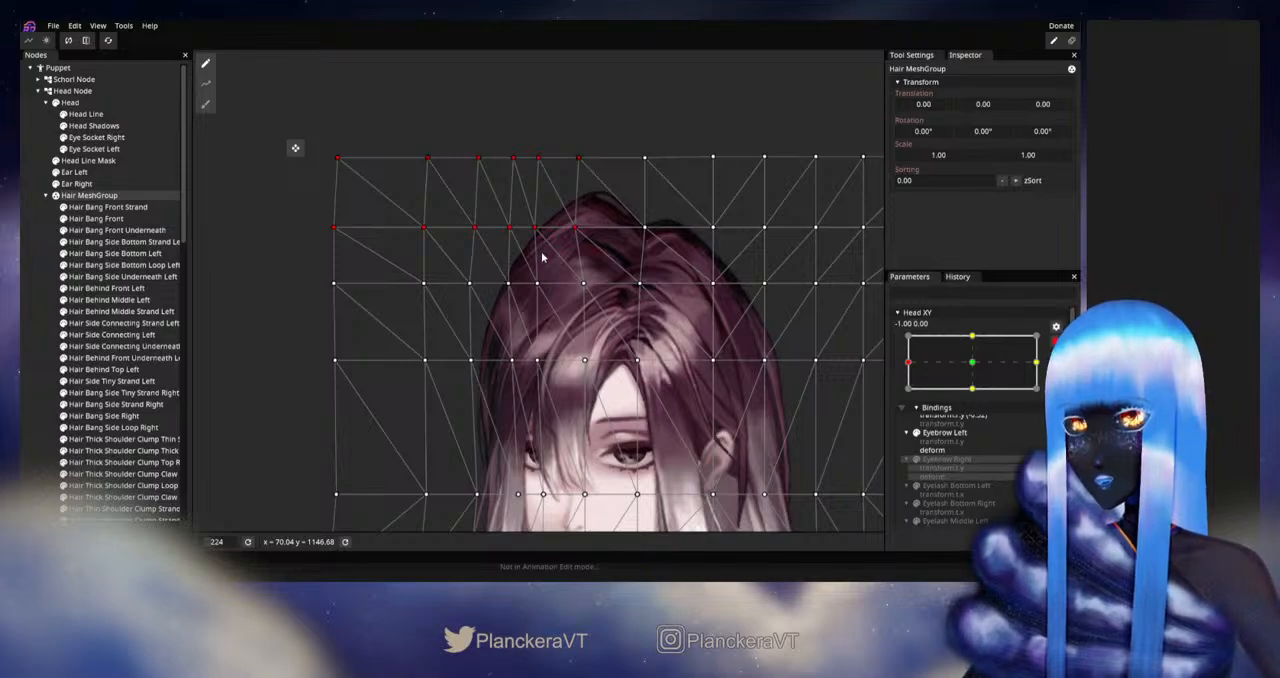
{"action": "left_click_drag", "start_coordinate": [447, 210], "coordinate": [556, 300]}
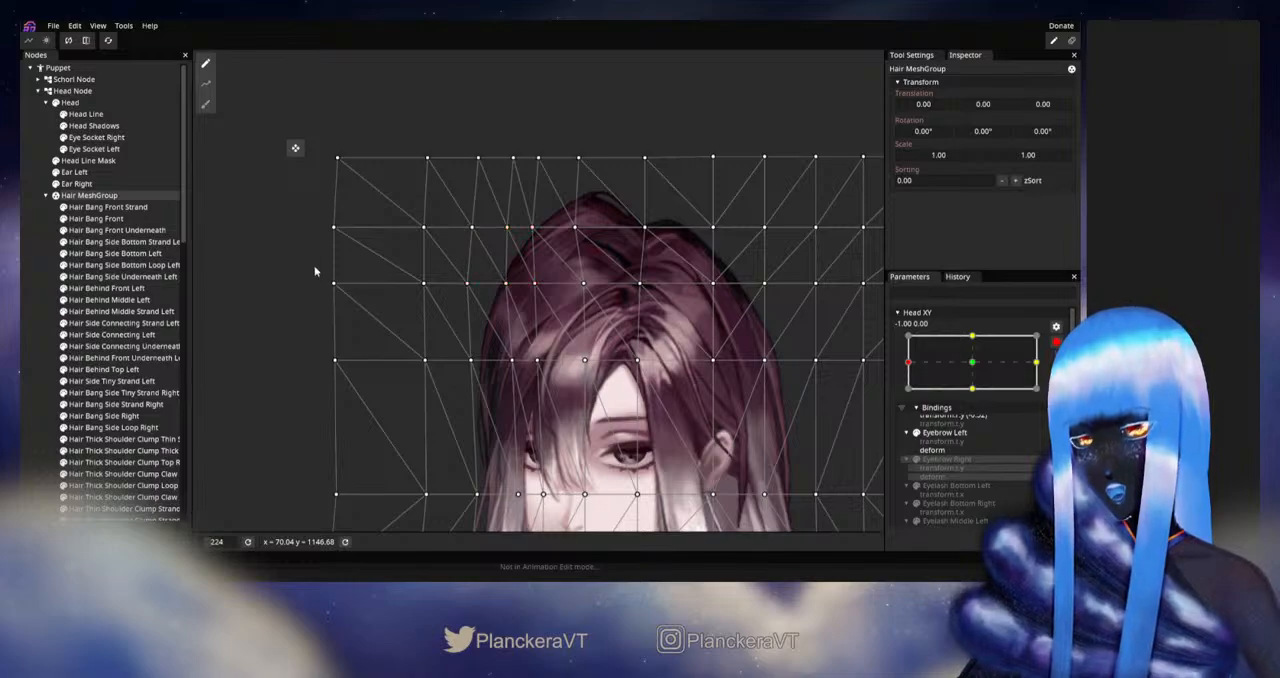
Step: Nudge the four left vertices in the mesh's fourth row slightly left, and deselect the Hair MeshGroup
{"action": "left_click_drag", "start_coordinate": [310, 266], "coordinate": [544, 396]}
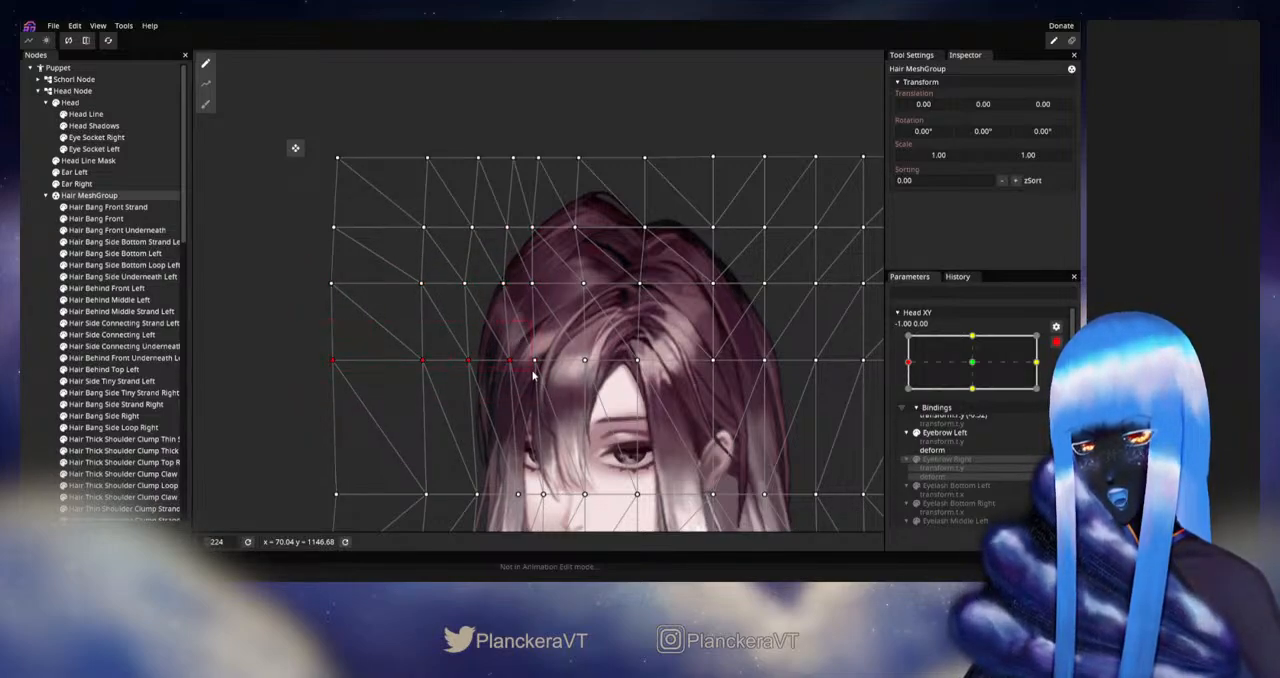
{"action": "key", "text": "Left"}
{"action": "key", "text": "Left"}
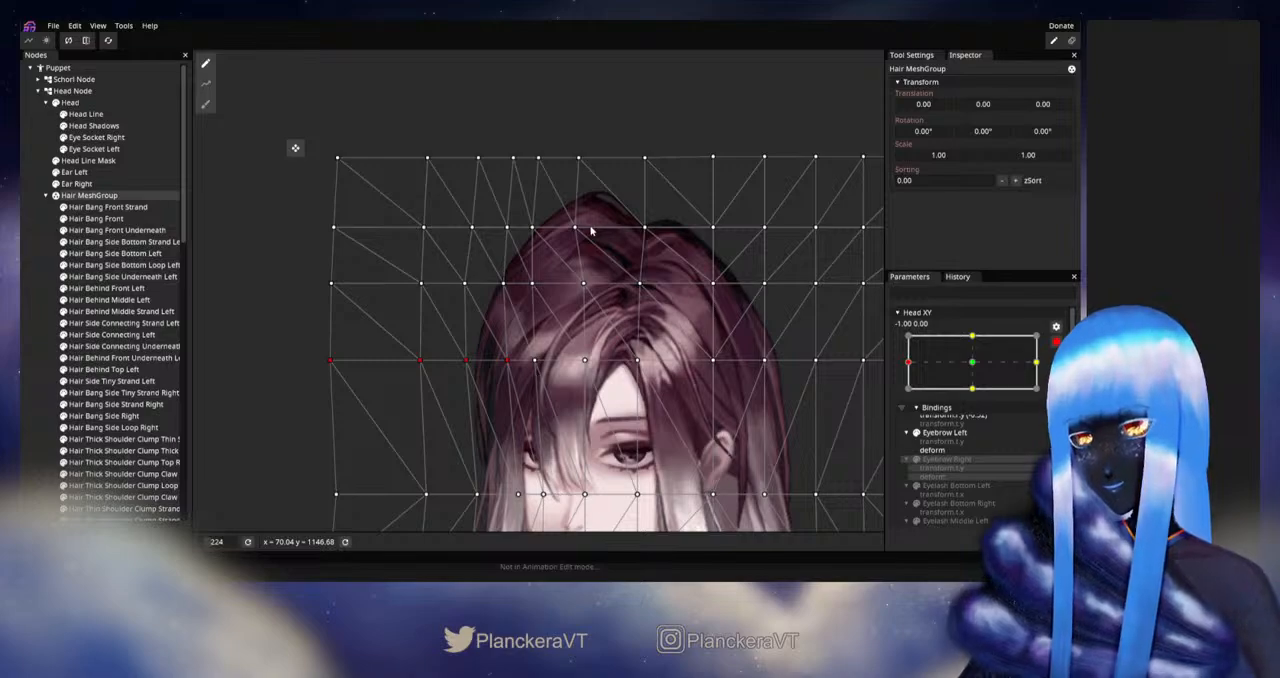
{"action": "left_click", "coordinate": [29, 348]}
Step: Examine the hair's overall shape at Head XY -1.00, 0.00, including the mesh vertices along its ear side
{"action": "scroll", "coordinate": [622, 357], "scroll_direction": "down", "scroll_amount": 4}
{"action": "left_click_drag", "start_coordinate": [623, 359], "coordinate": [617, 296]}
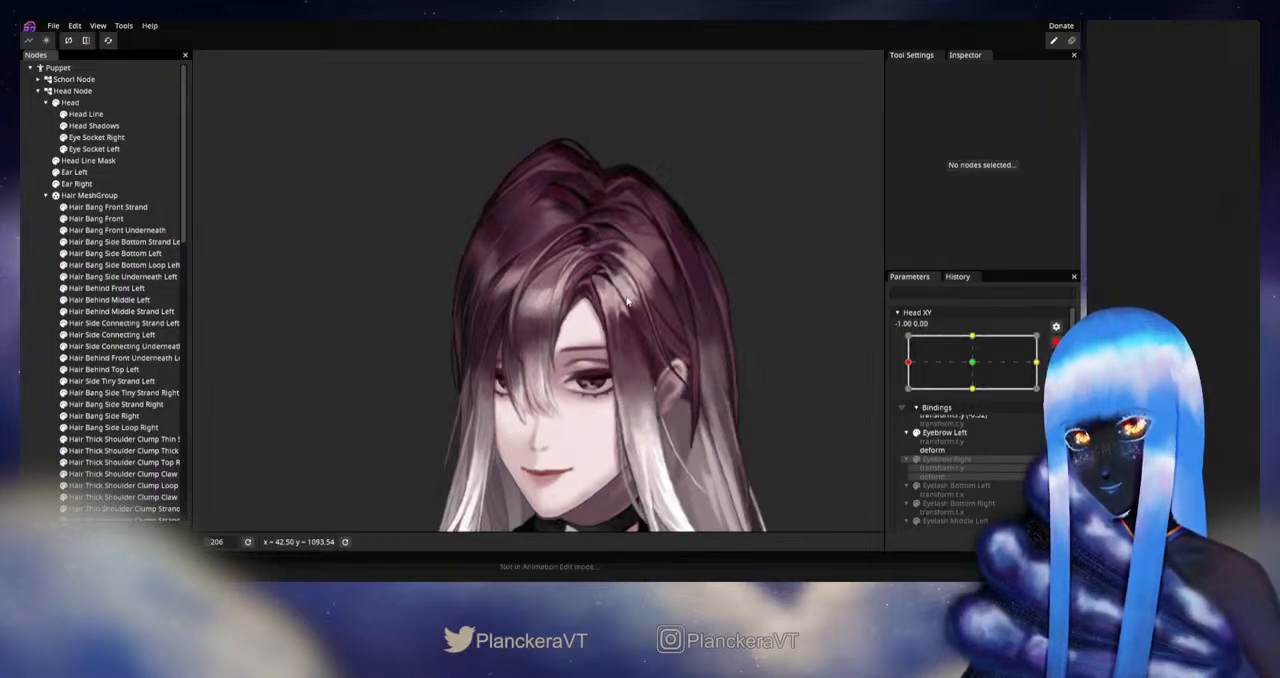
{"action": "scroll", "coordinate": [644, 300], "scroll_direction": "down", "scroll_amount": 2}
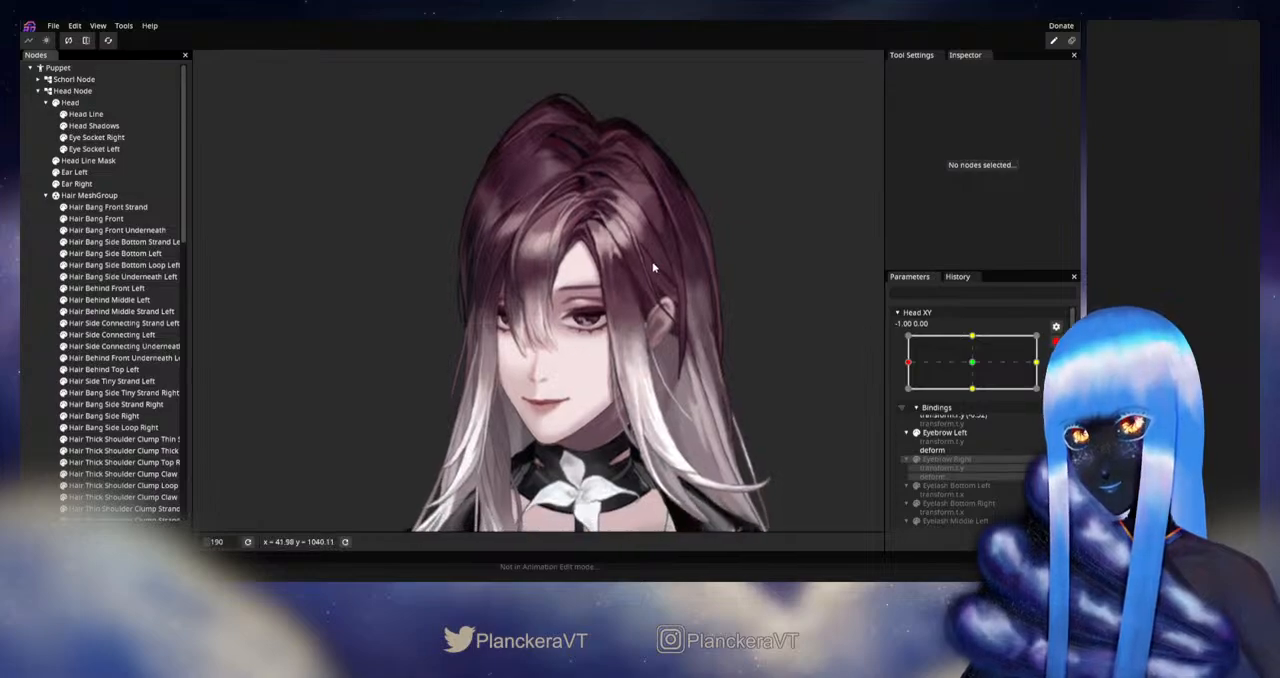
{"action": "left_click_drag", "start_coordinate": [688, 300], "coordinate": [678, 318]}
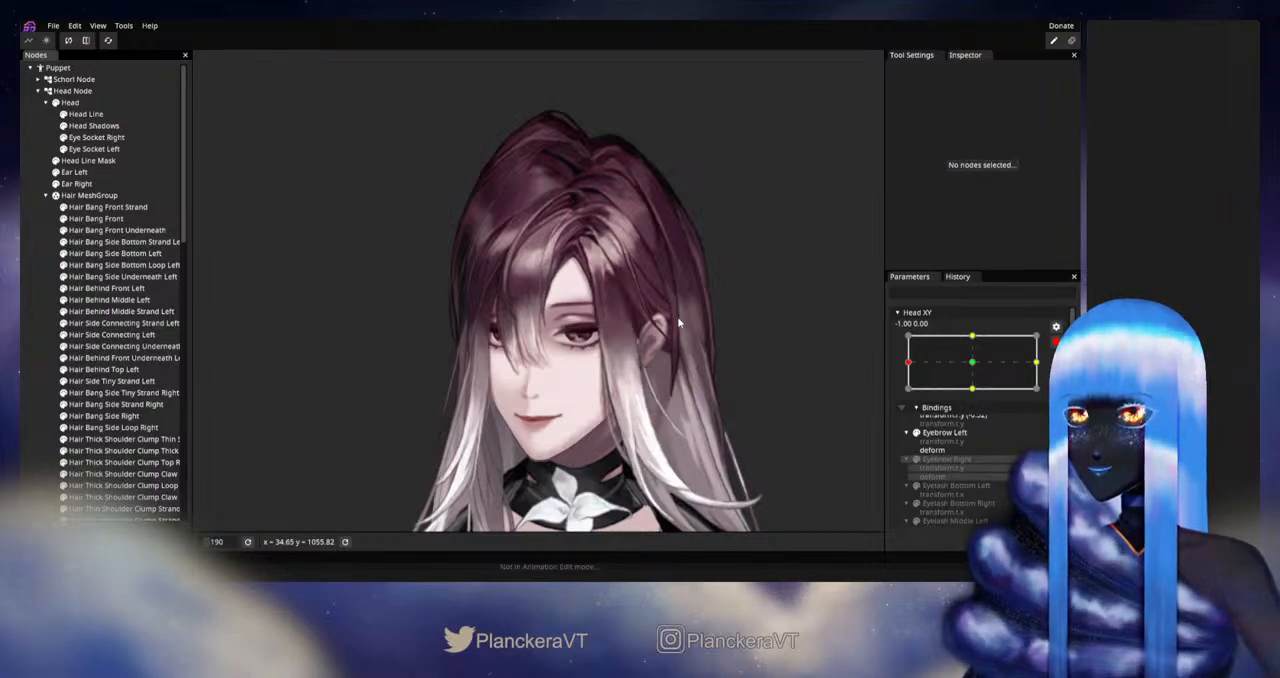
{"action": "left_click", "coordinate": [92, 195]}
{"action": "scroll", "coordinate": [540, 215], "scroll_direction": "up", "scroll_amount": 3}
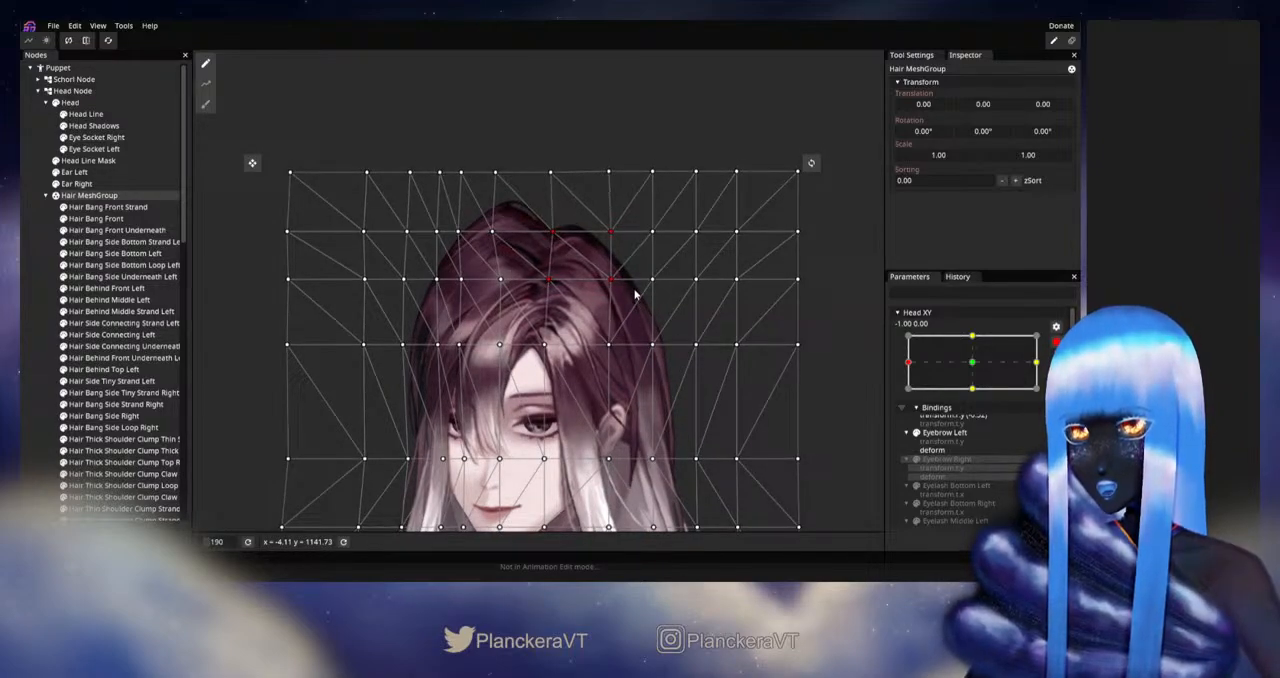
{"action": "left_click_drag", "start_coordinate": [636, 214], "coordinate": [714, 462]}
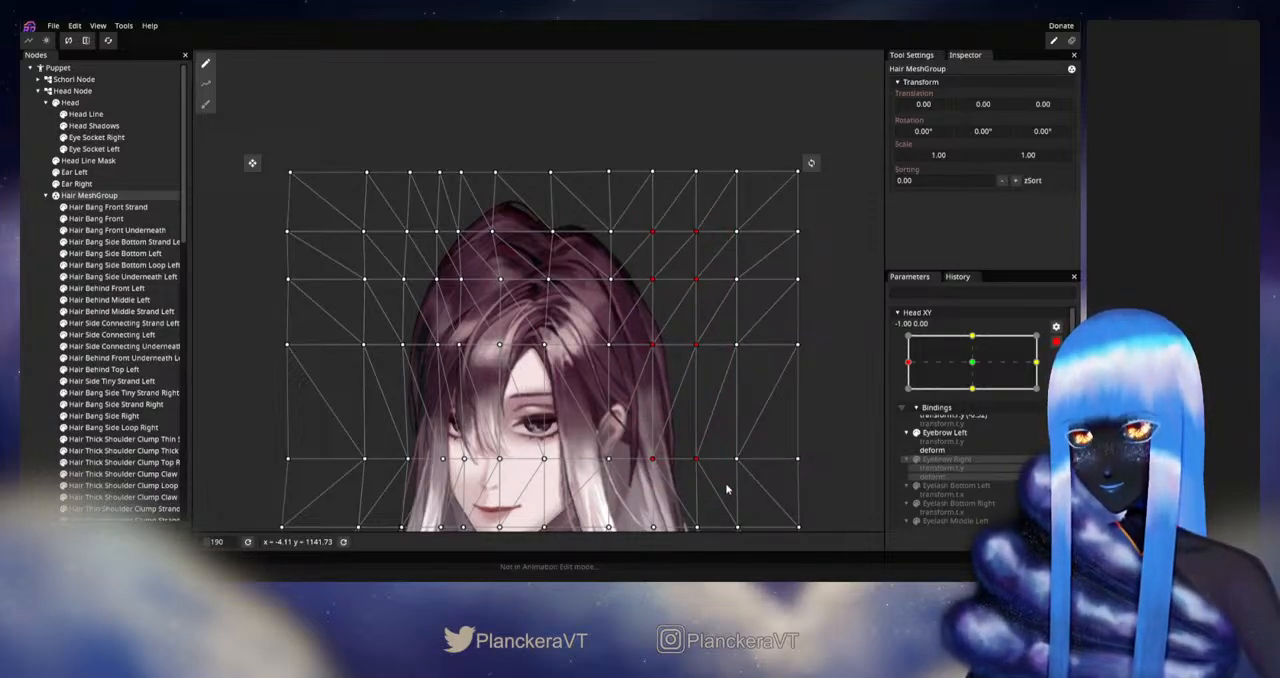
{"action": "left_click", "coordinate": [41, 342]}
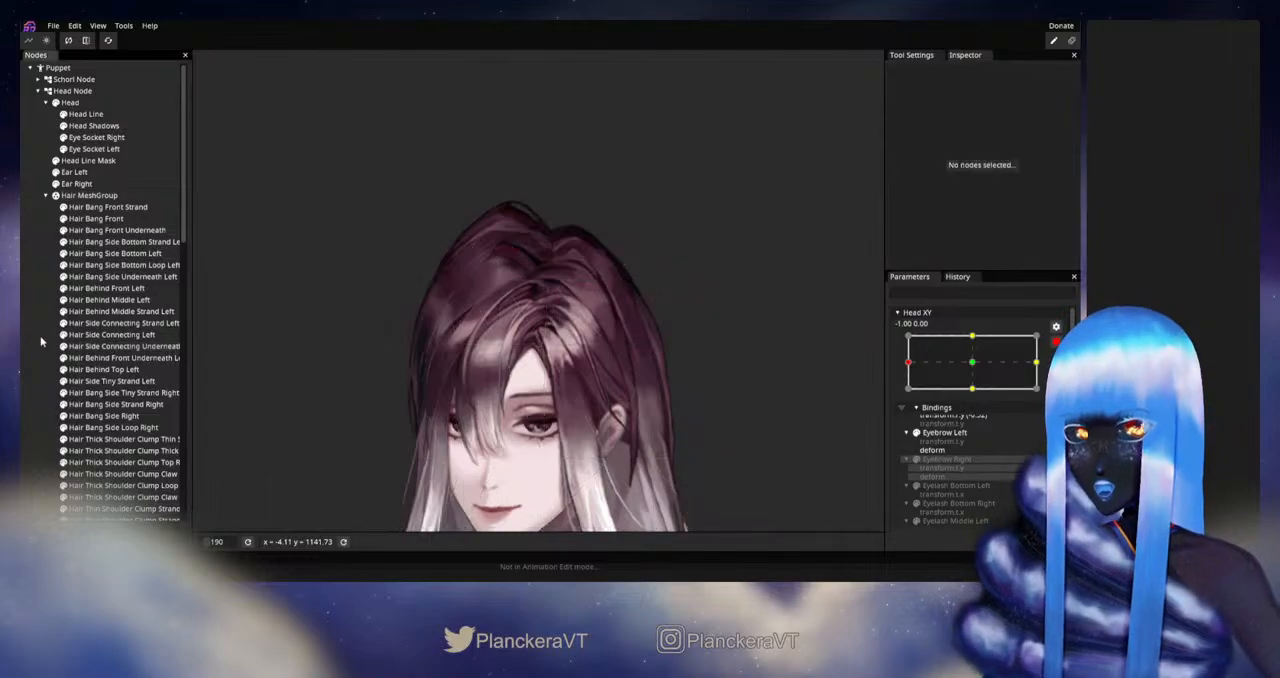
{"action": "left_click_drag", "start_coordinate": [566, 428], "coordinate": [566, 213]}
{"action": "left_click_drag", "start_coordinate": [612, 338], "coordinate": [633, 422]}
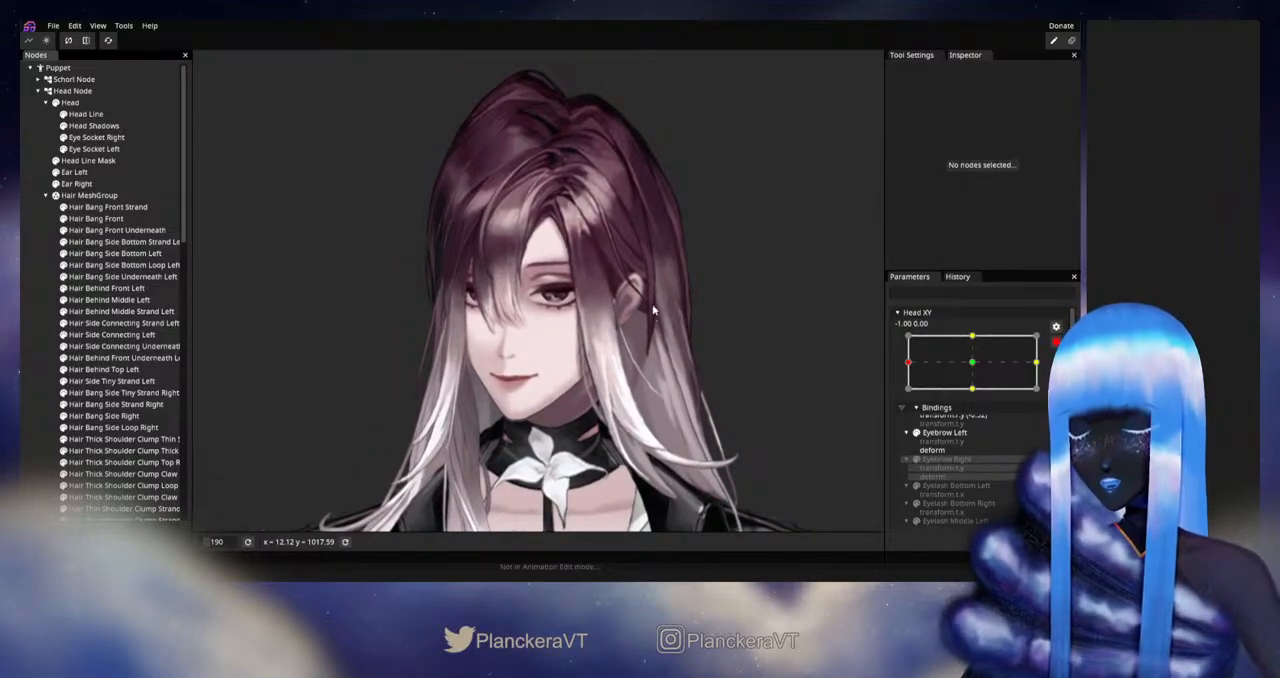
{"action": "left_click_drag", "start_coordinate": [653, 310], "coordinate": [654, 430]}
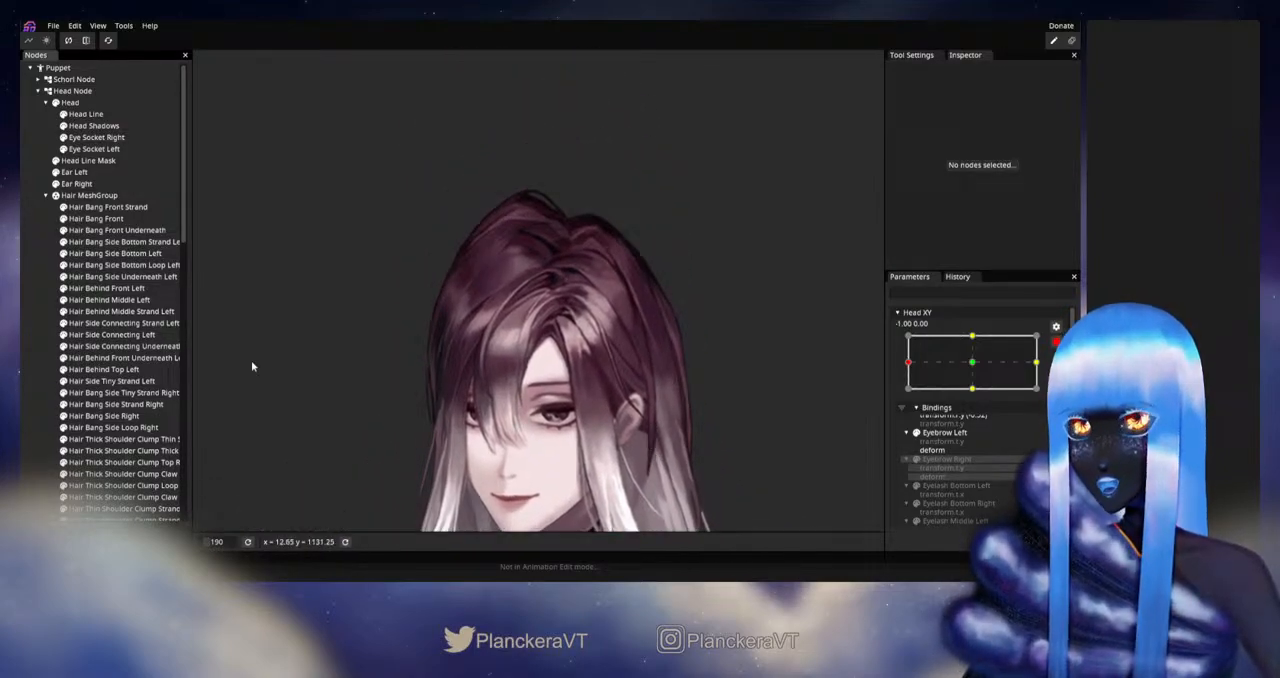
Step: Nudge the four Hair MeshGroup vertices around the hair's upper-right outline in rows two and three right, and the outer pair slightly further
{"action": "left_click", "coordinate": [110, 197]}
{"action": "left_click_drag", "start_coordinate": [601, 203], "coordinate": [688, 293]}
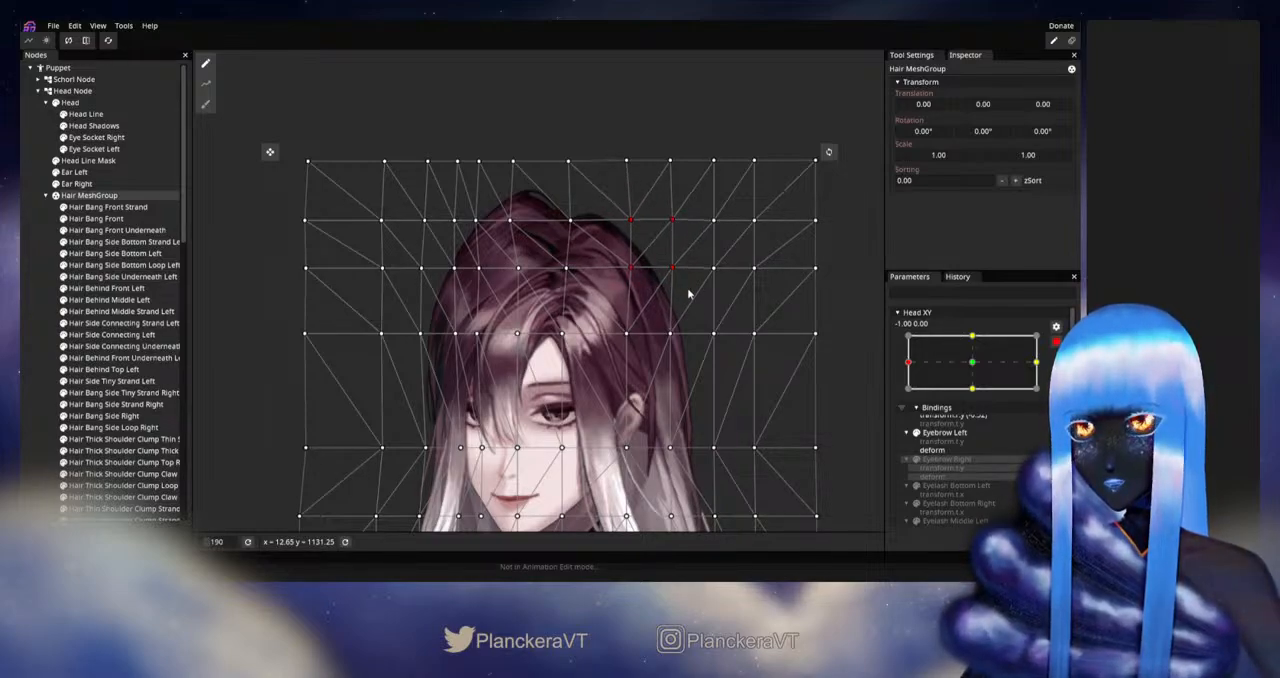
{"action": "left_click", "coordinate": [688, 293]}
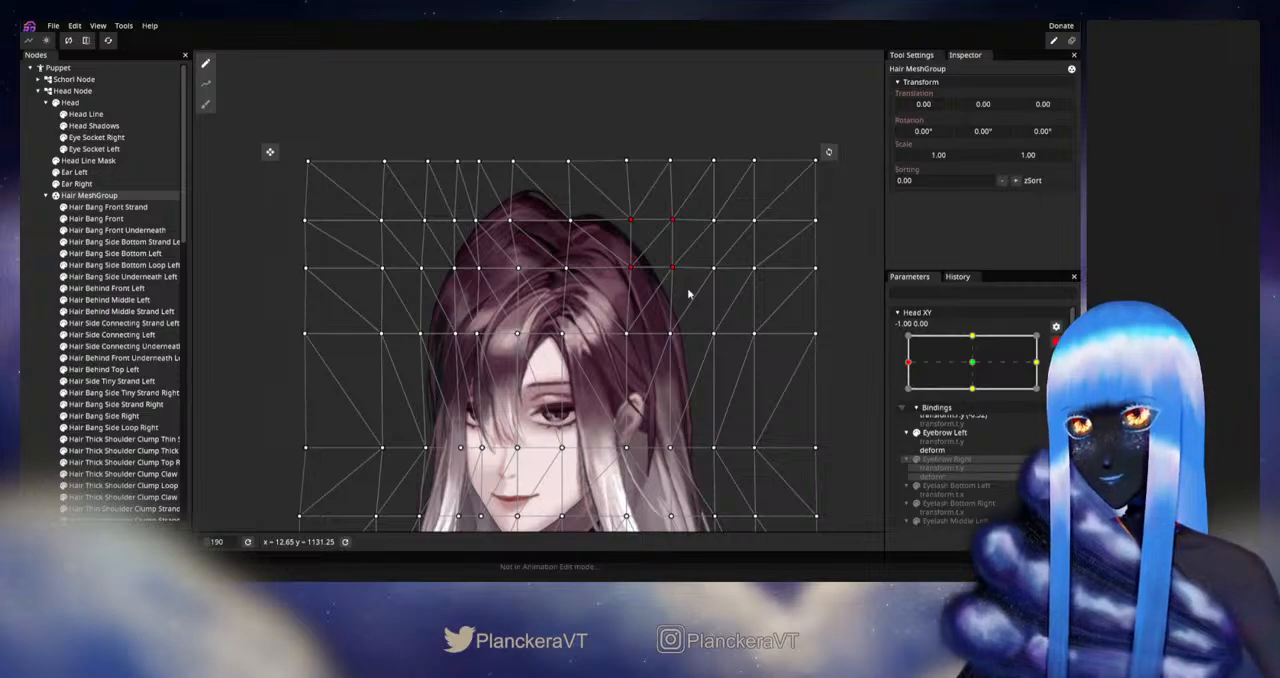
{"action": "left_click_drag", "start_coordinate": [690, 210], "coordinate": [650, 300]}
{"action": "left_click", "coordinate": [651, 300]}
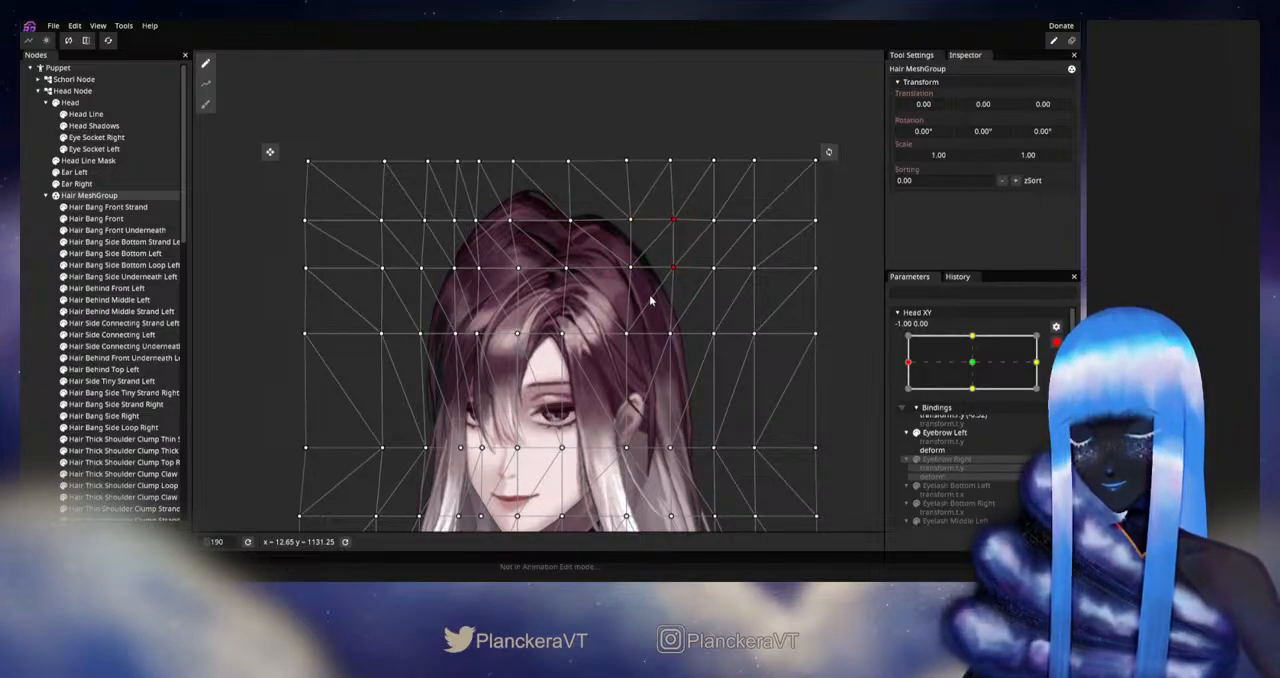
{"action": "left_click", "coordinate": [46, 387]}
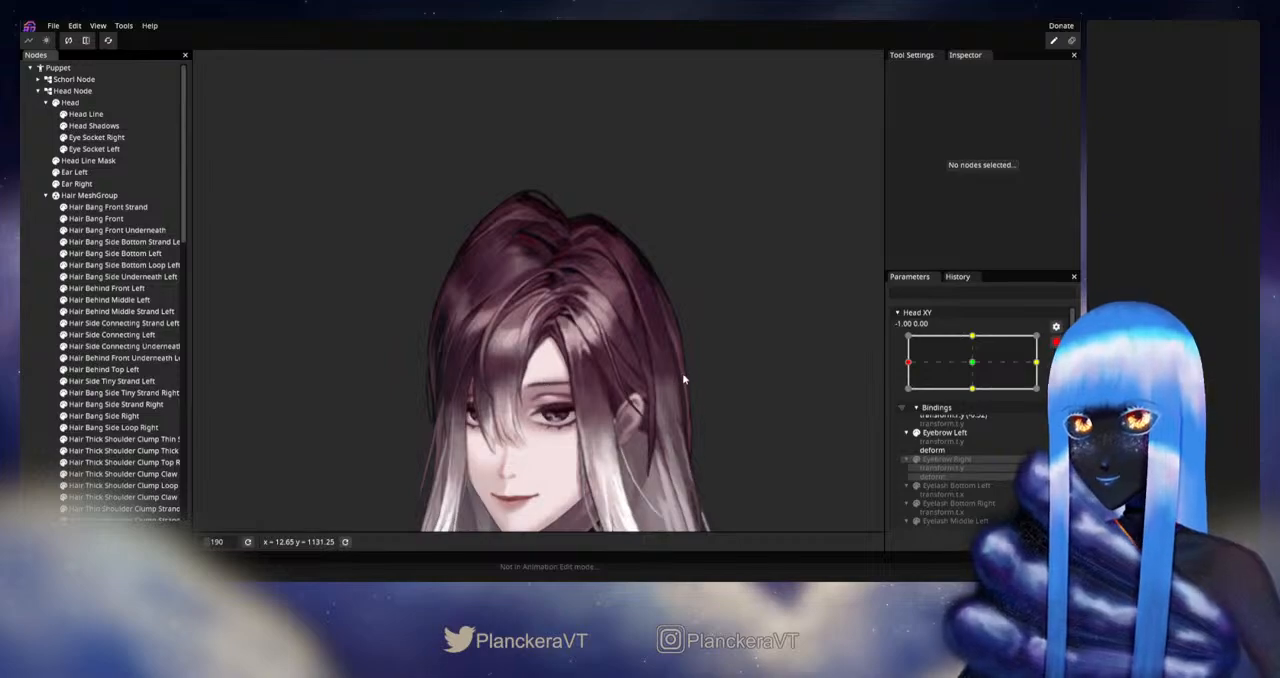
Step: Stop editing the Head XY keypoint and sweep the parameter between its left extreme and centre to check the hair's motion
{"action": "scroll", "coordinate": [683, 374], "scroll_direction": "down", "scroll_amount": 3}
{"action": "left_click_drag", "start_coordinate": [683, 374], "coordinate": [743, 317]}
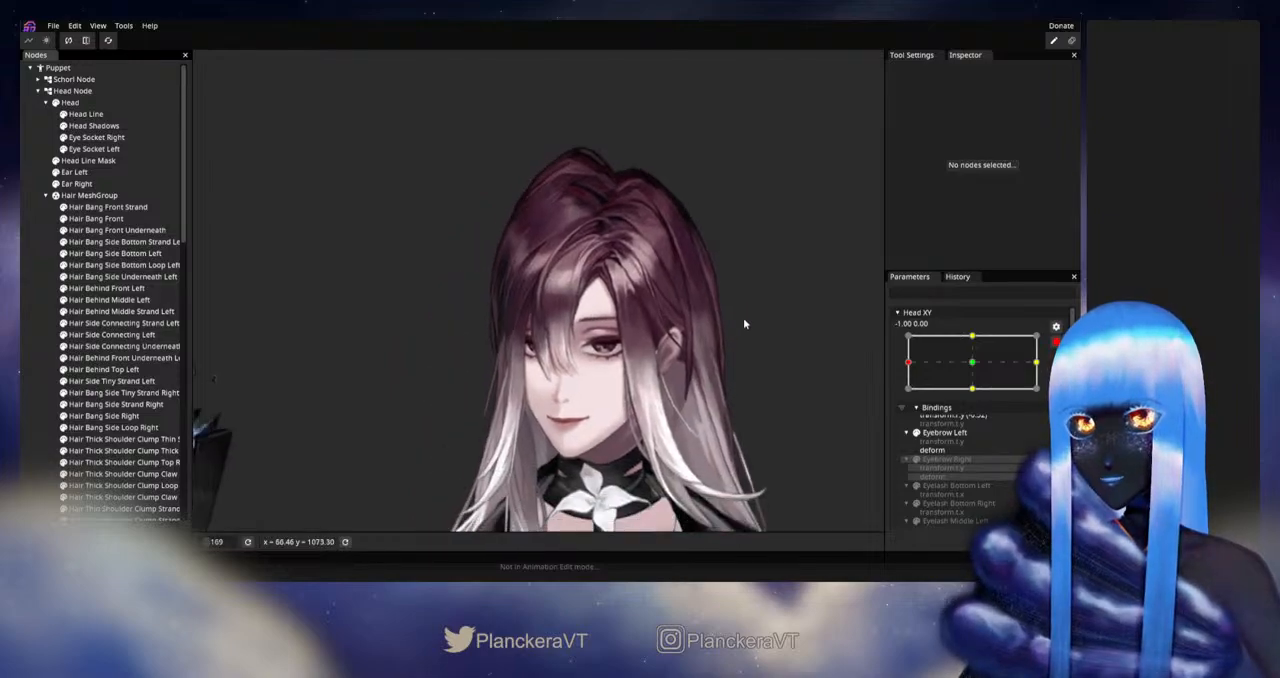
{"action": "left_click", "coordinate": [1056, 342]}
{"action": "mouse_move", "coordinate": [907, 394]}
{"action": "left_mouse_down"}
{"action": "mouse_move", "coordinate": [951, 398]}
{"action": "mouse_move", "coordinate": [930, 398]}
{"action": "left_mouse_up"}
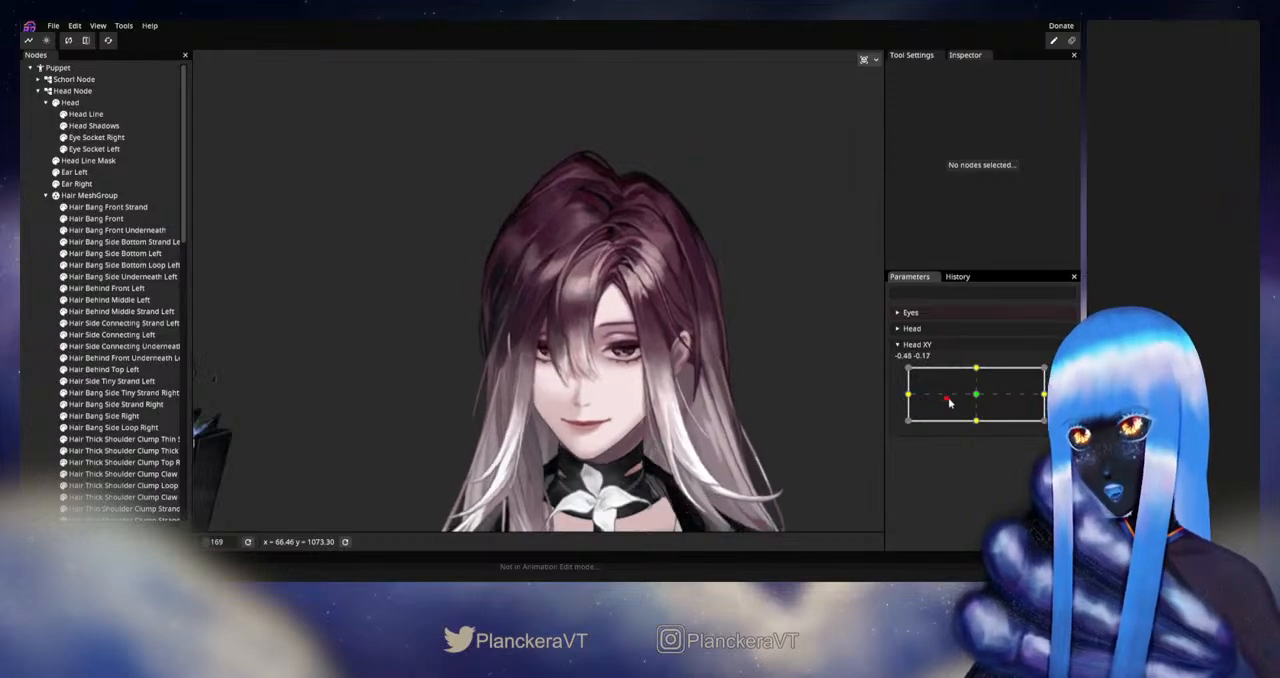
{"action": "left_click_drag", "start_coordinate": [950, 402], "coordinate": [905, 397]}
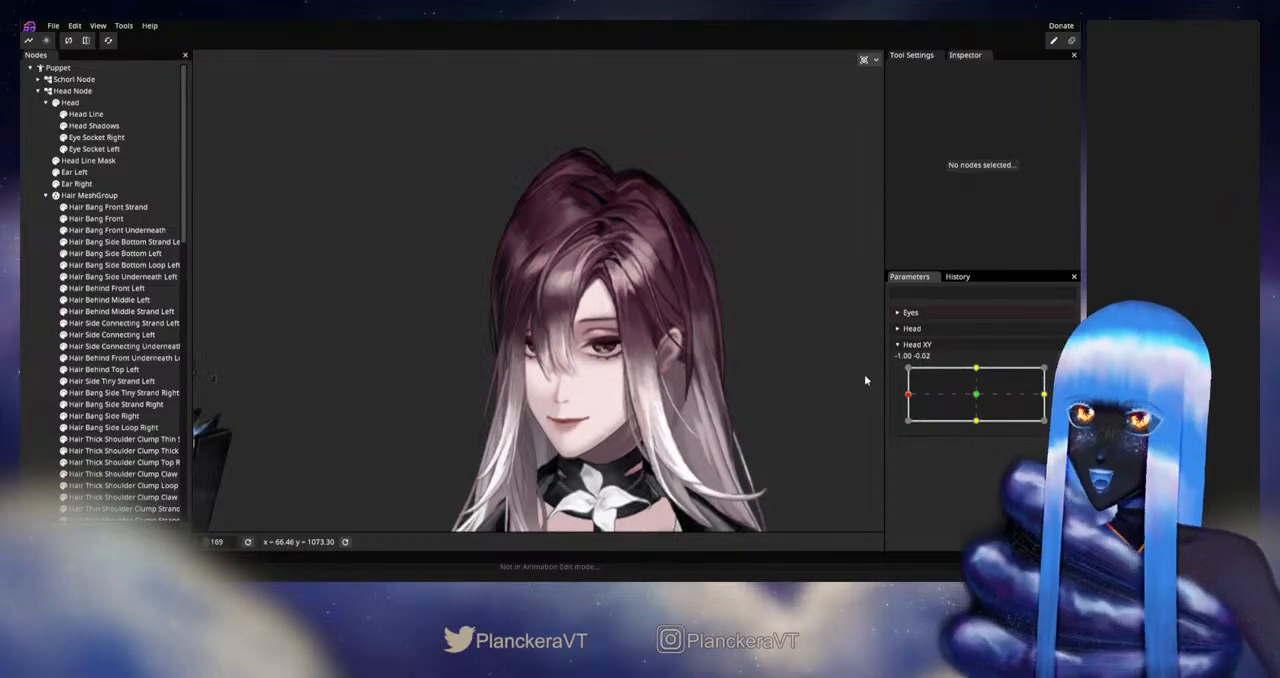
Step: At Head XY -1.00, 0.00, nudge the Hair MeshGroup's five rightmost vertex columns right in the top three rows, then in the top four
{"action": "left_click", "coordinate": [89, 195]}
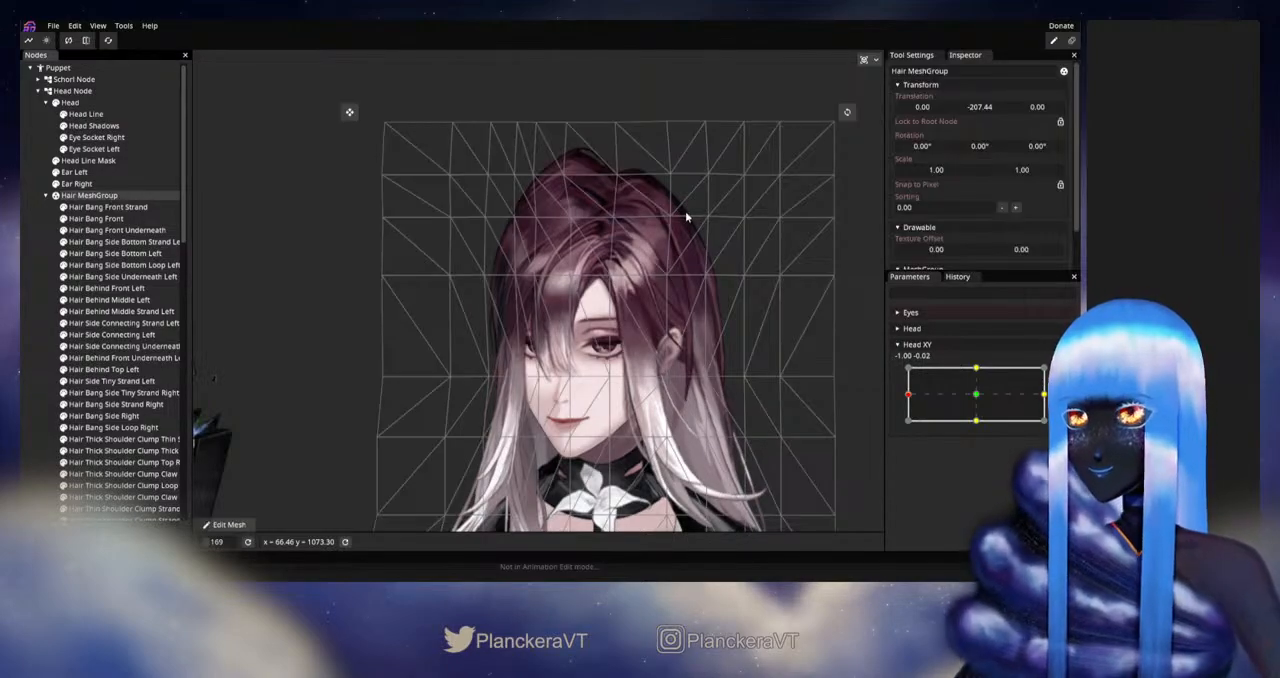
{"action": "left_click", "coordinate": [1063, 373]}
{"action": "left_click_drag", "start_coordinate": [761, 263], "coordinate": [687, 322]}
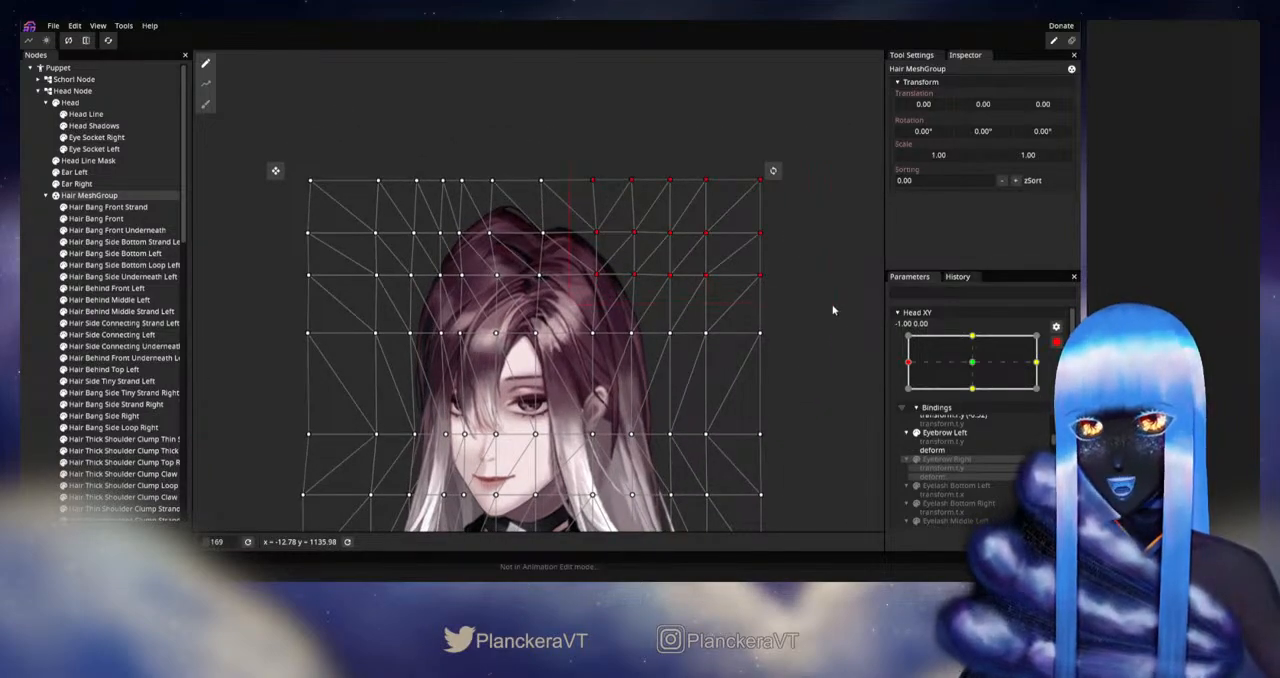
{"action": "key", "text": "Right"}
{"action": "key", "text": "Right"}
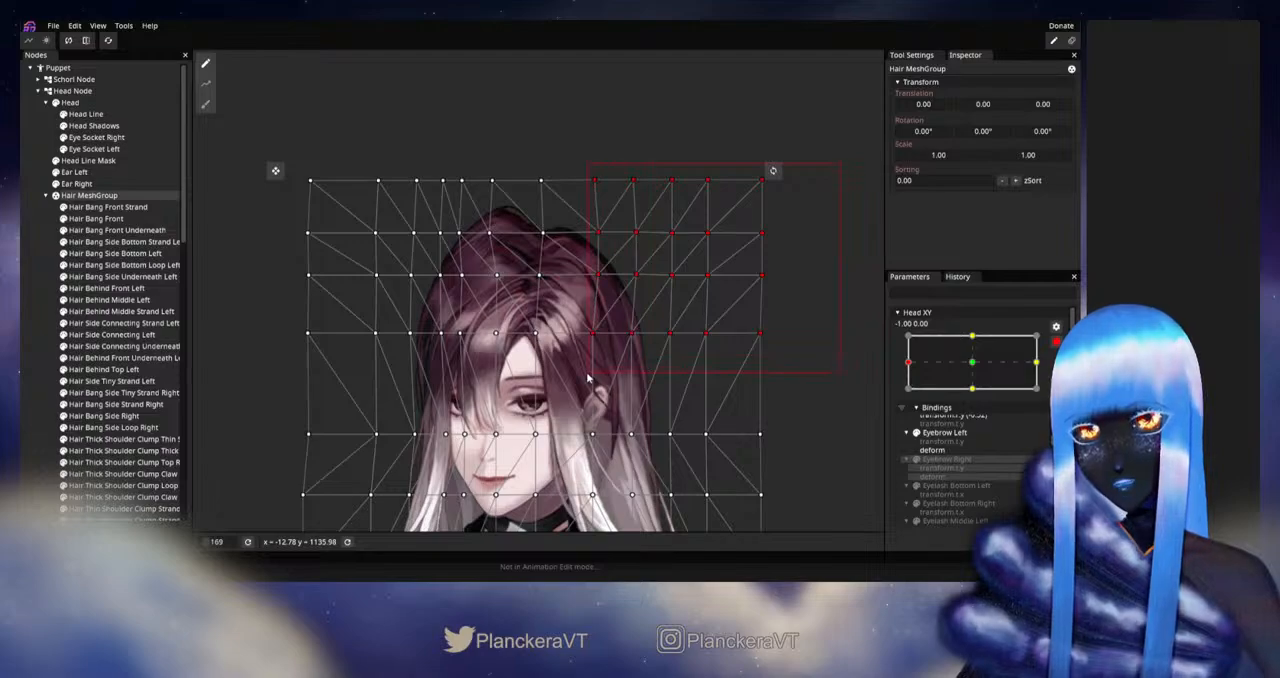
{"action": "key", "text": "Right"}
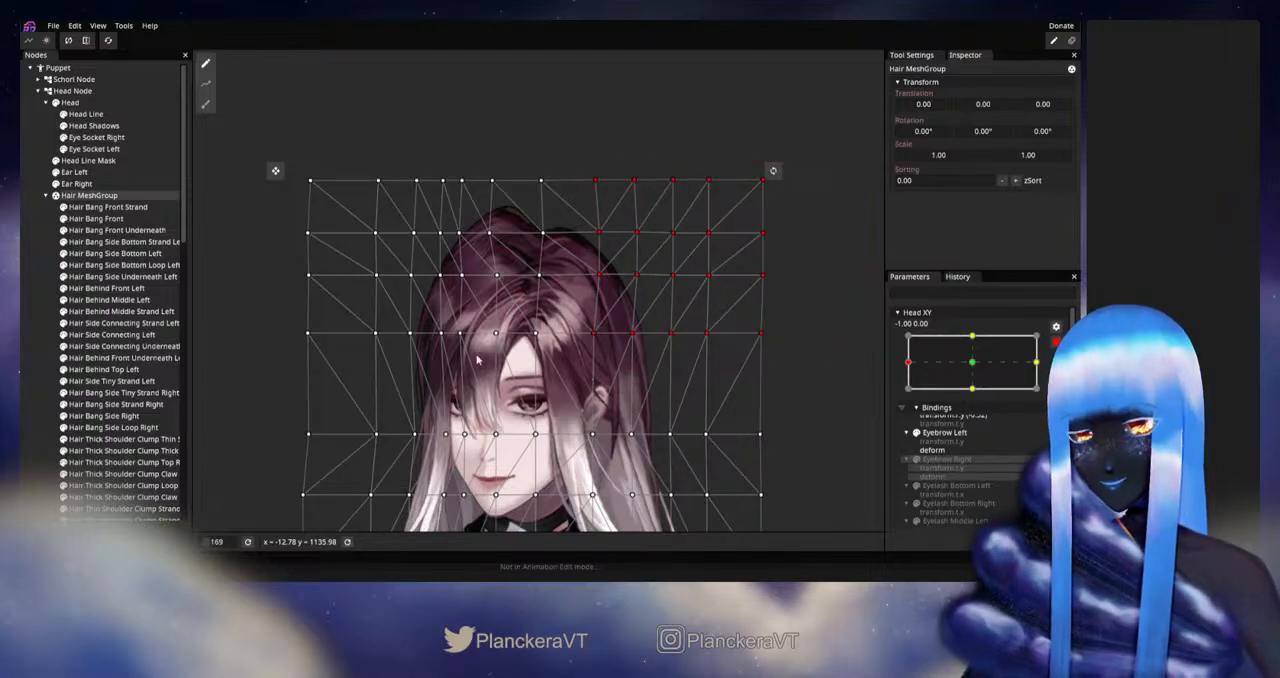
{"action": "left_click", "coordinate": [27, 361]}
Step: Disarm Head XY and preview the reshaped right side of the hair near the left extreme, returning to -1.00, 0.00
{"action": "left_click_drag", "start_coordinate": [642, 404], "coordinate": [737, 327]}
{"action": "left_click", "coordinate": [1056, 343]}
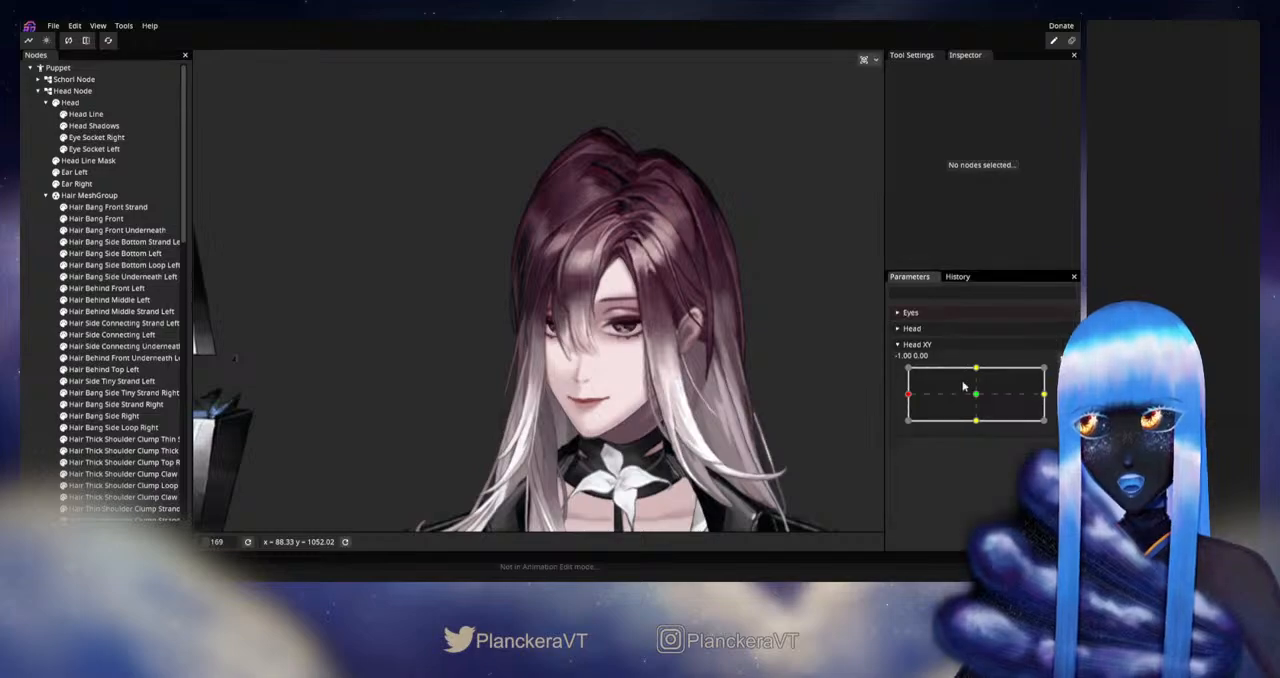
{"action": "mouse_move", "coordinate": [910, 398]}
{"action": "left_mouse_down"}
{"action": "mouse_move", "coordinate": [978, 398]}
{"action": "mouse_move", "coordinate": [907, 396]}
{"action": "mouse_move", "coordinate": [976, 397]}
{"action": "mouse_move", "coordinate": [909, 399]}
{"action": "mouse_move", "coordinate": [924, 402]}
{"action": "left_mouse_up"}
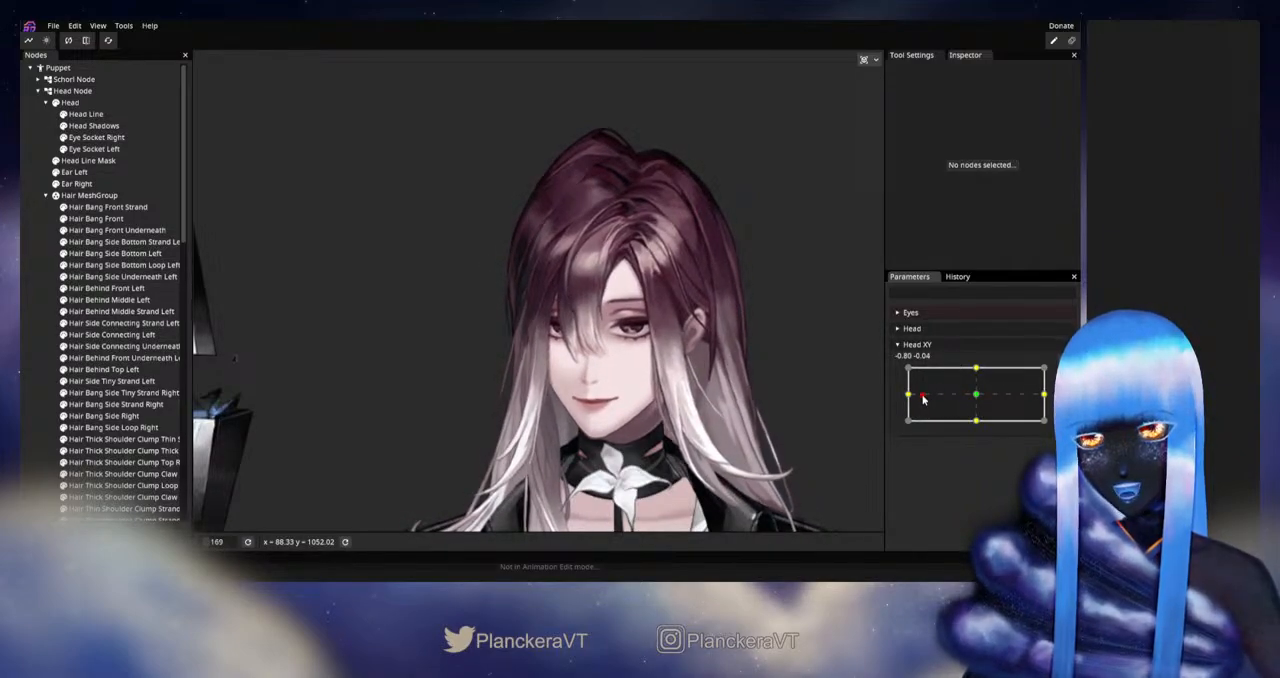
{"action": "mouse_move", "coordinate": [923, 399]}
{"action": "left_mouse_down"}
{"action": "mouse_move", "coordinate": [960, 399]}
{"action": "mouse_move", "coordinate": [911, 397]}
{"action": "mouse_move", "coordinate": [975, 399]}
{"action": "mouse_move", "coordinate": [907, 397]}
{"action": "left_mouse_up"}
{"action": "left_click_drag", "start_coordinate": [590, 437], "coordinate": [724, 398]}
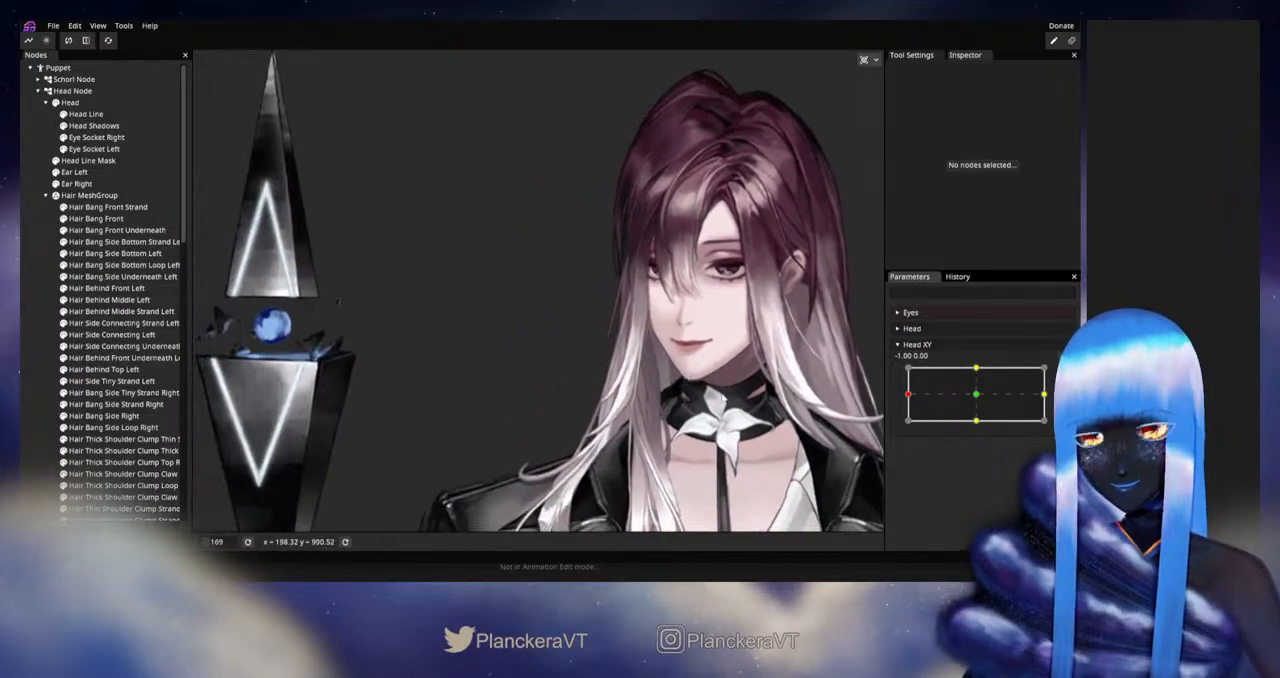
Step: Arm Head XY, select Hair Bang Side Right and Hair Bang Side Strand Right, and set up a Circle Brush in flow mode at size 128
{"action": "left_click", "coordinate": [1064, 374]}
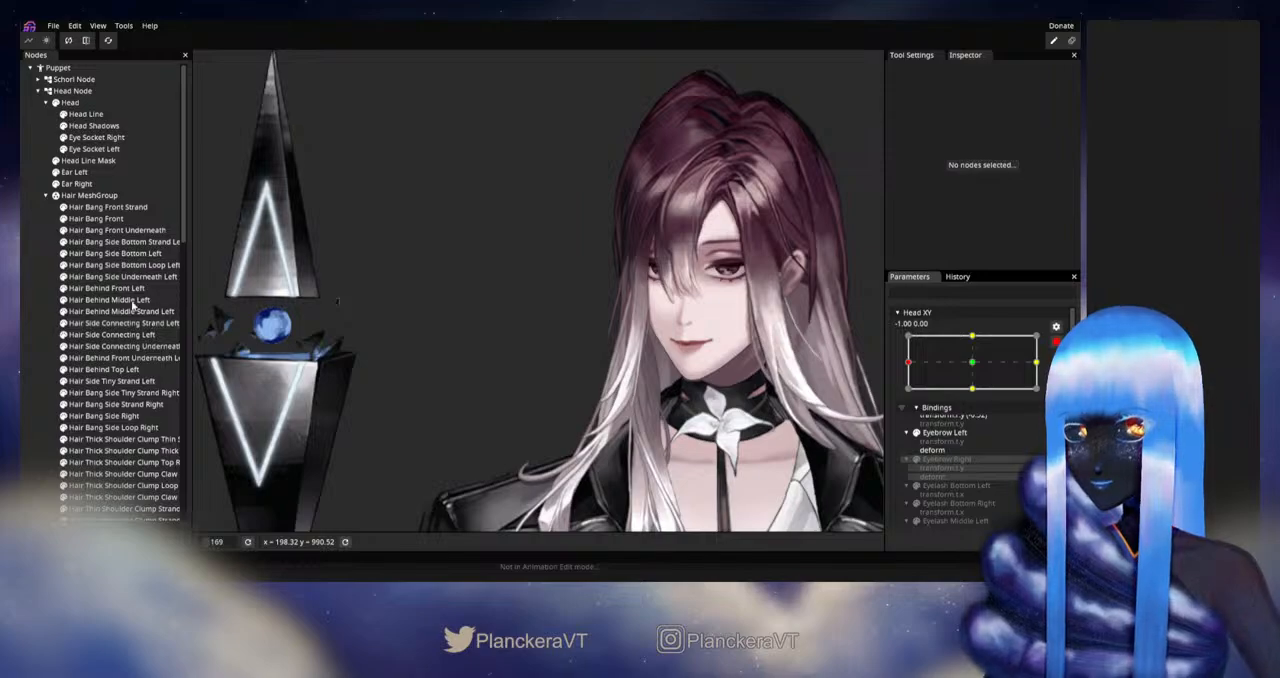
{"action": "left_click", "coordinate": [98, 242]}
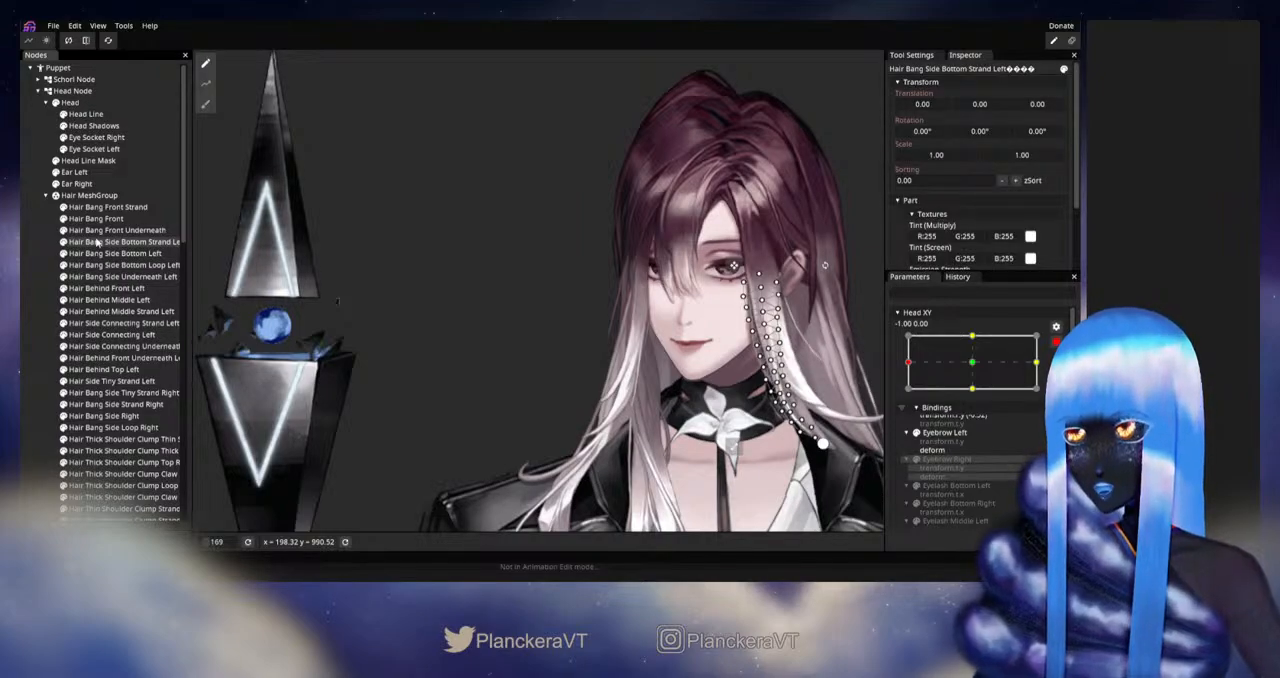
{"action": "scroll", "coordinate": [120, 300], "scroll_direction": "down", "scroll_amount": 3}
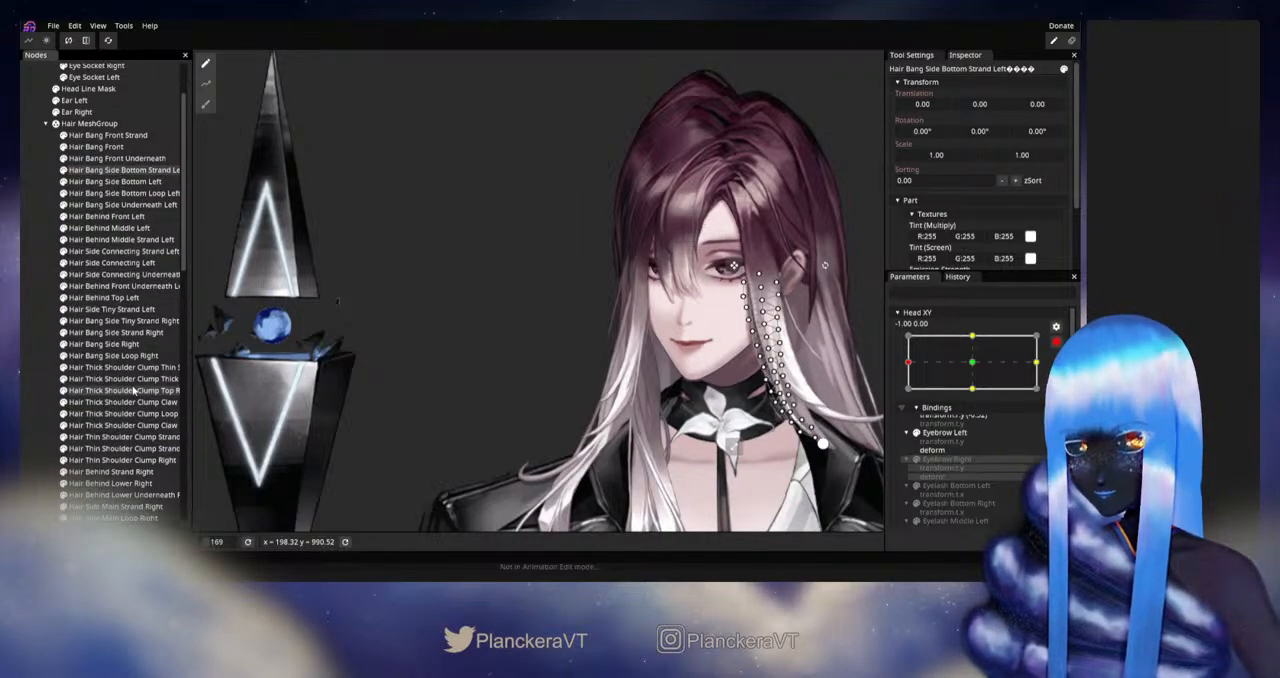
{"action": "left_click", "coordinate": [104, 345]}
{"action": "left_click", "coordinate": [102, 333], "text": "ctrl"}
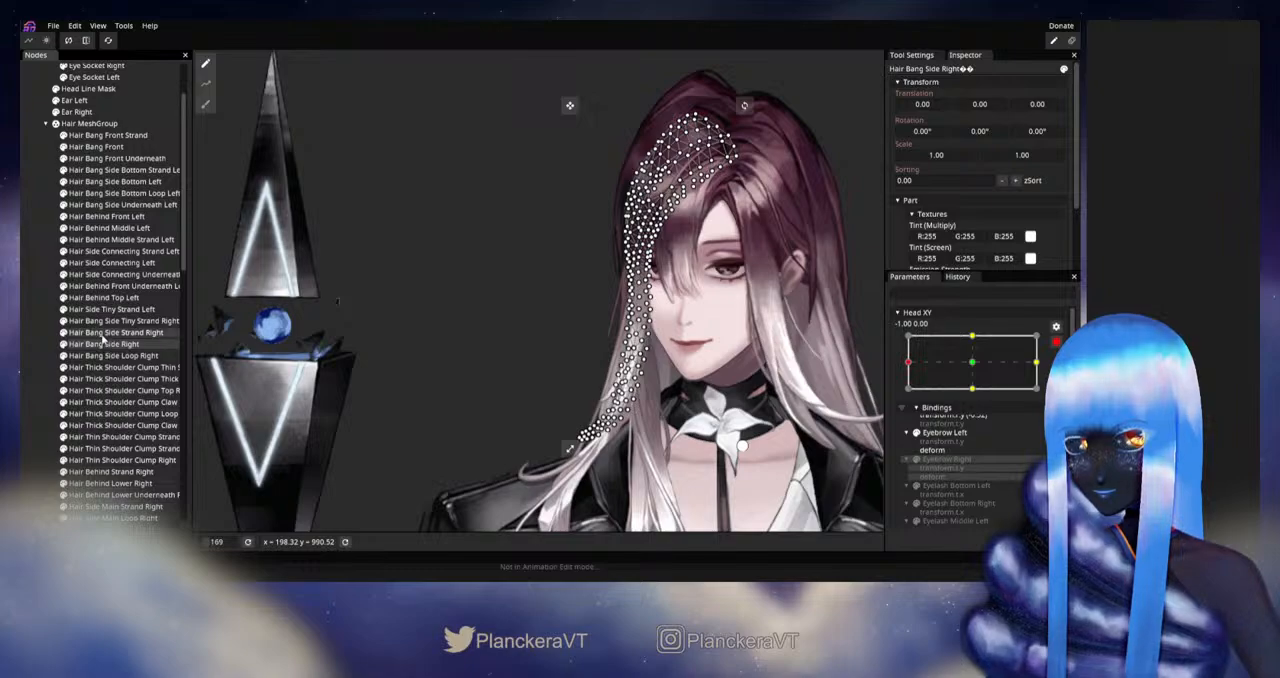
{"action": "left_click", "coordinate": [206, 104]}
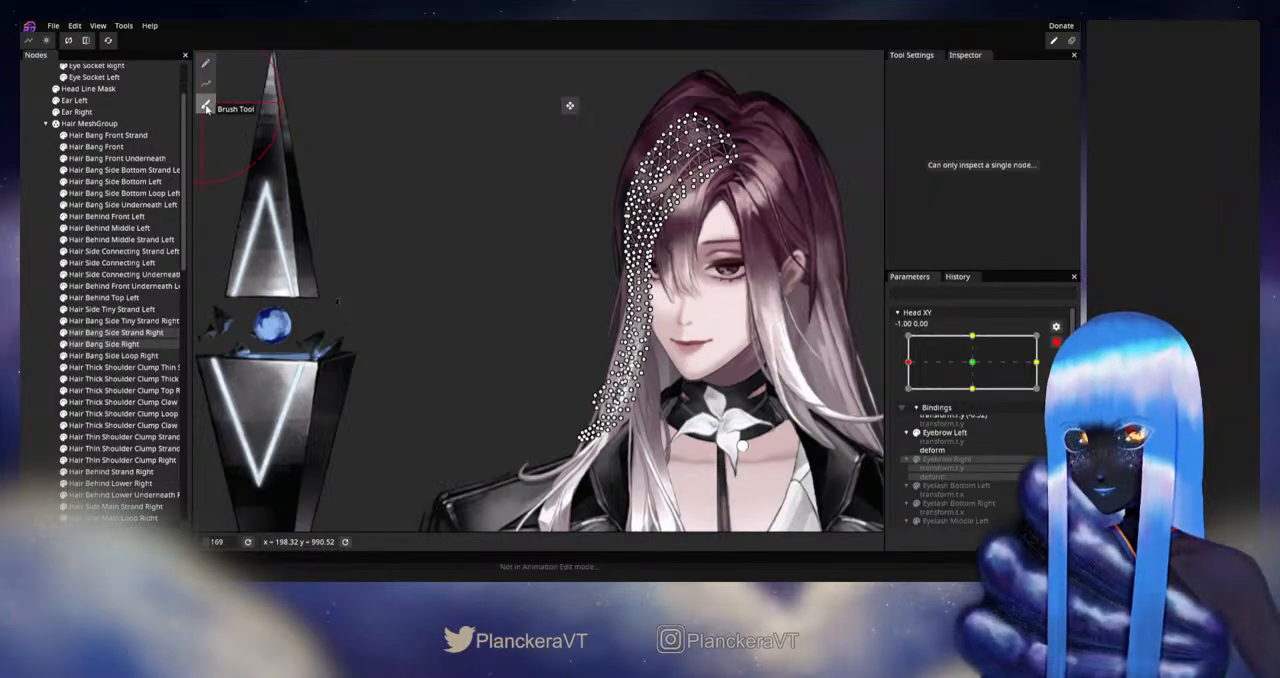
{"action": "left_click_drag", "start_coordinate": [775, 96], "coordinate": [722, 155]}
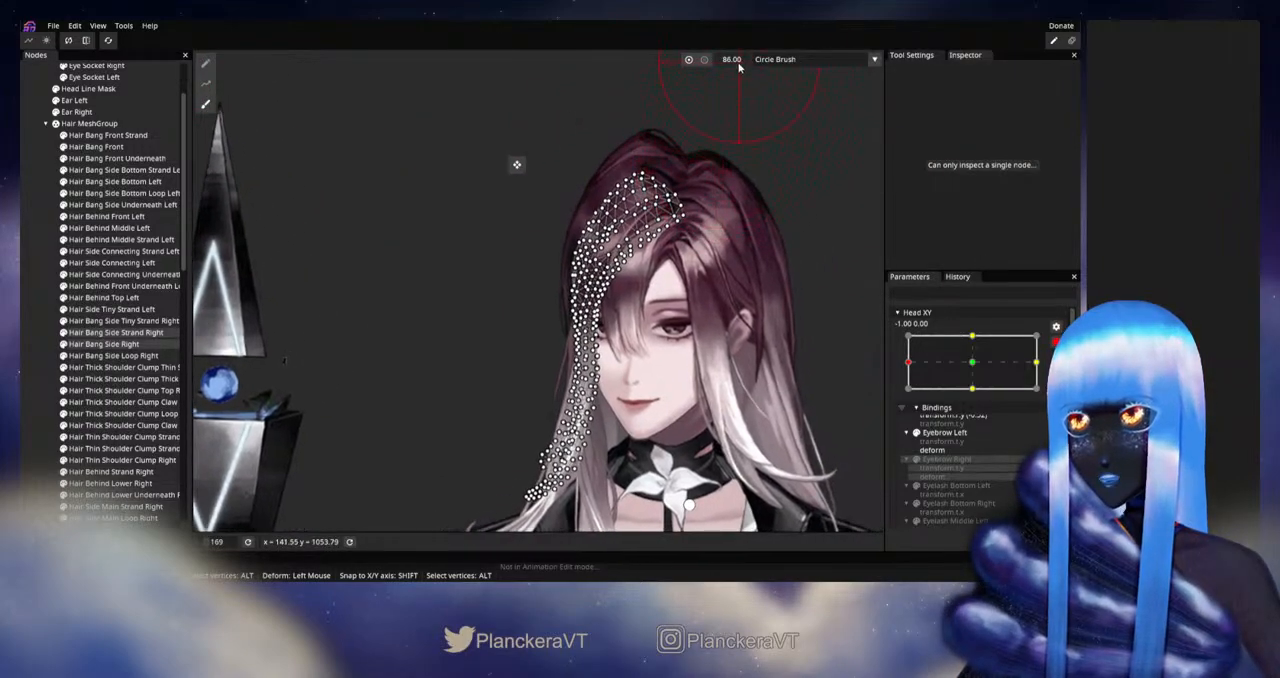
{"action": "left_click", "coordinate": [706, 62]}
{"action": "left_click_drag", "start_coordinate": [664, 348], "coordinate": [686, 278]}
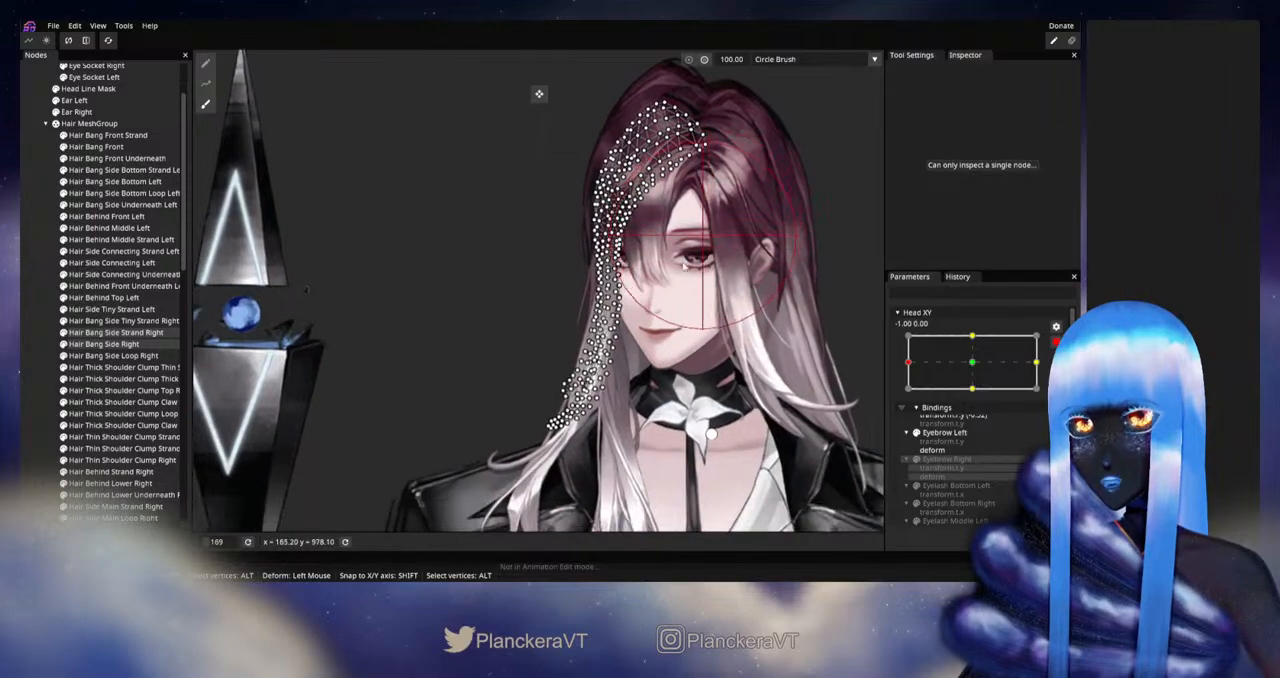
{"action": "left_click_drag", "start_coordinate": [820, 140], "coordinate": [693, 196]}
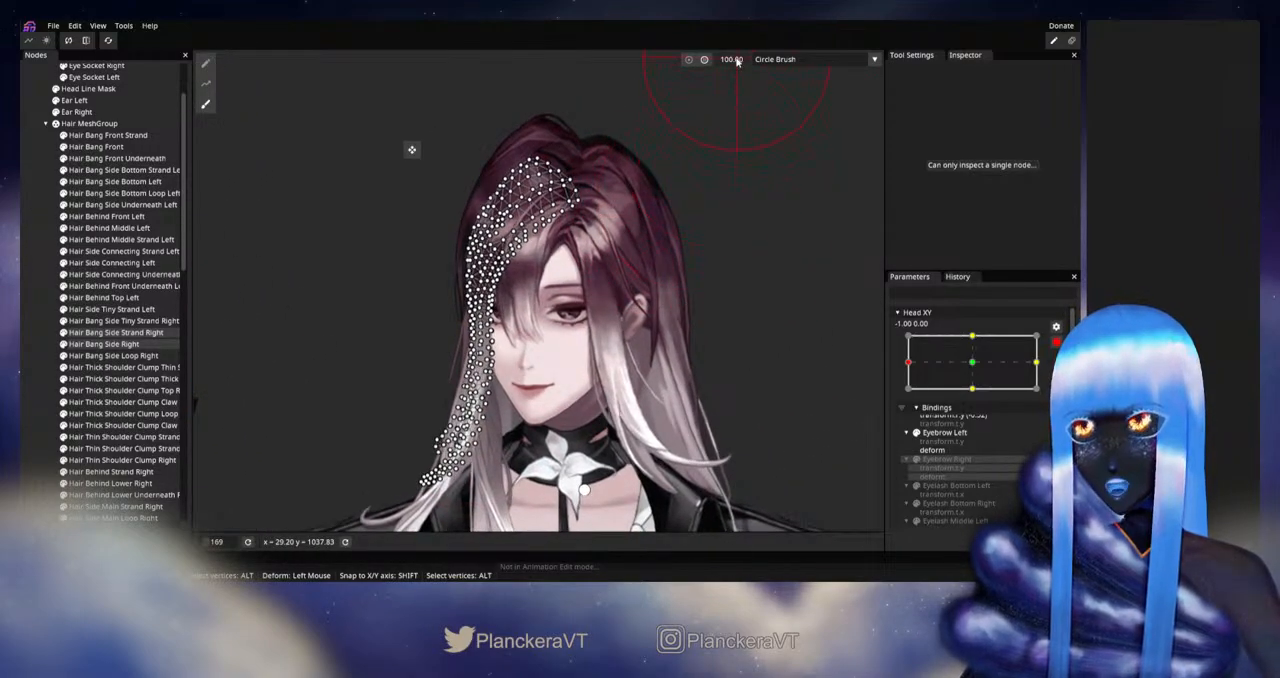
{"action": "left_click_drag", "start_coordinate": [746, 61], "coordinate": [758, 61]}
Step: Brush the lower ends of the two selected side bangs outward to the left, and deselect them
{"action": "left_click_drag", "start_coordinate": [544, 345], "coordinate": [610, 258]}
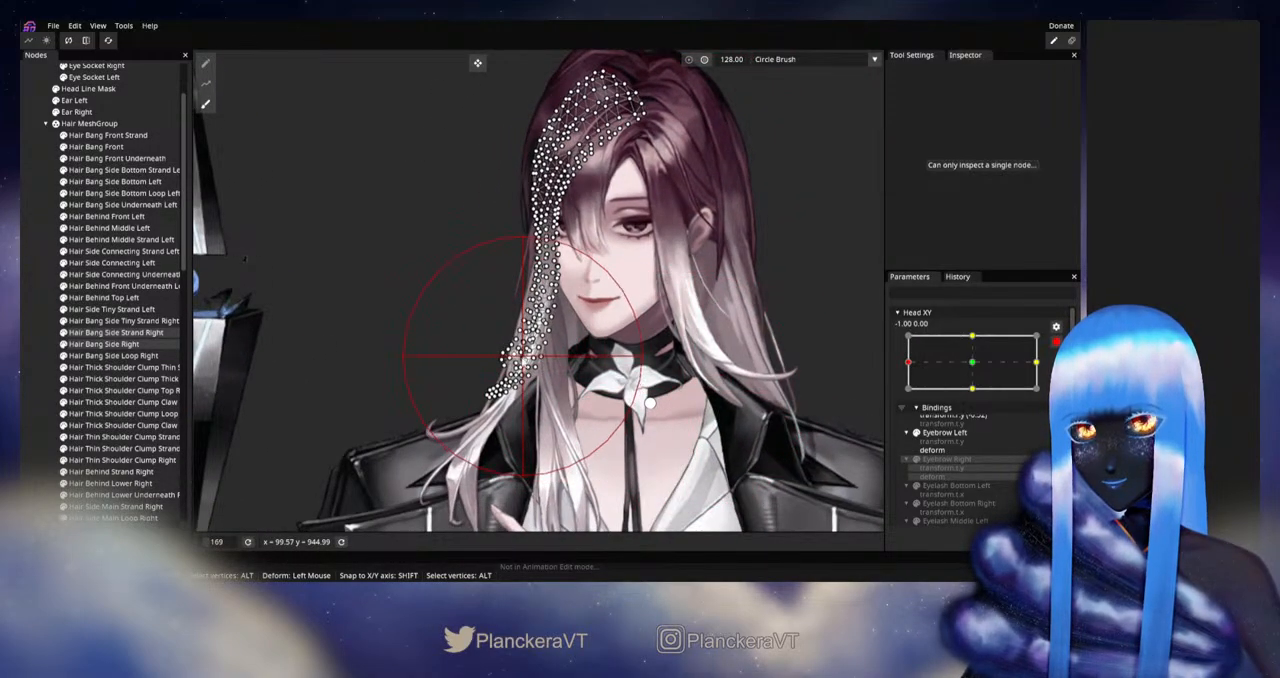
{"action": "left_click_drag", "start_coordinate": [517, 361], "coordinate": [507, 301]}
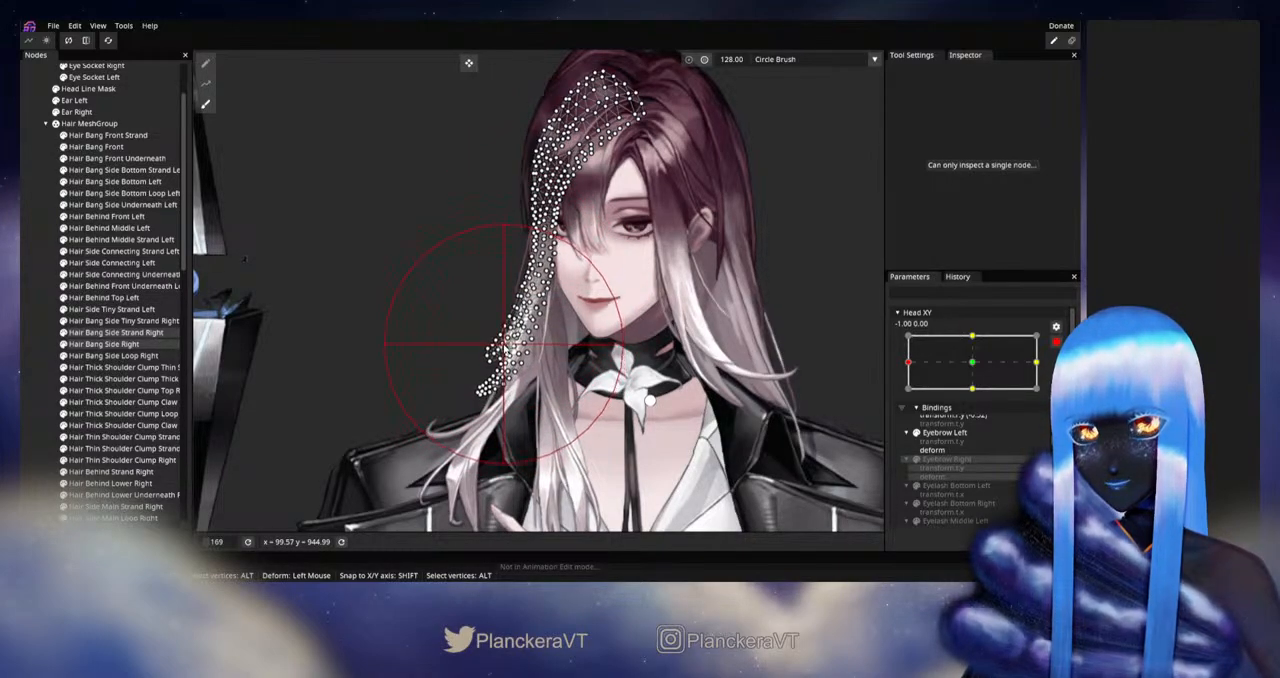
{"action": "left_click_drag", "start_coordinate": [511, 344], "coordinate": [501, 343]}
{"action": "left_click", "coordinate": [38, 362]}
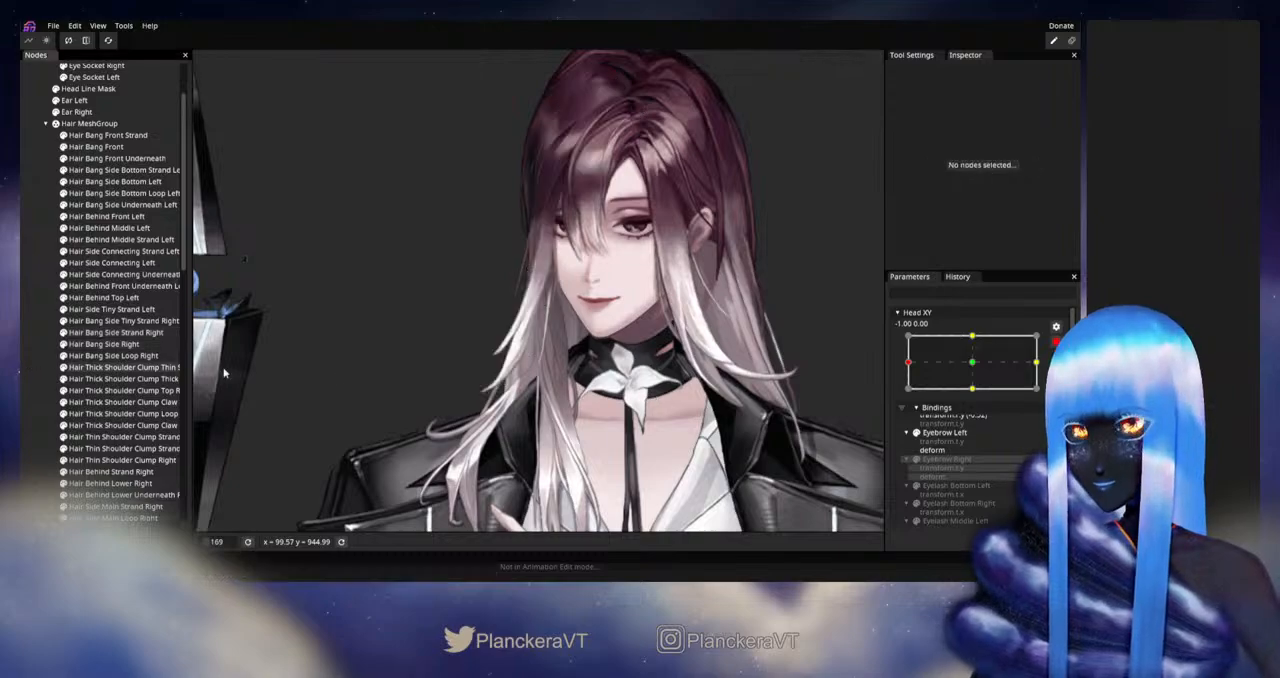
Step: Reselect Hair Bang Side Right and Hair Bang Side Strand Right, and brush their lower ends further left in flow mode
{"action": "scroll", "coordinate": [557, 373], "scroll_direction": "down", "scroll_amount": 2}
{"action": "scroll", "coordinate": [557, 373], "scroll_direction": "down", "scroll_amount": 2}
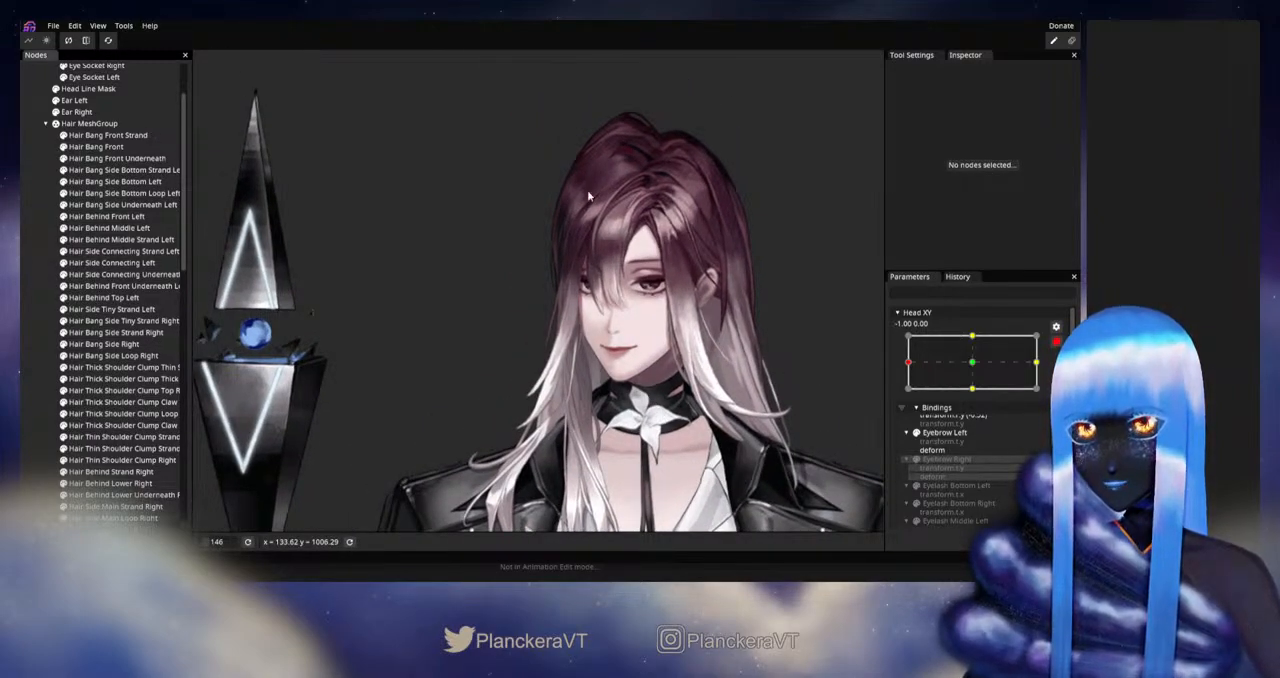
{"action": "scroll", "coordinate": [634, 333], "scroll_direction": "up", "scroll_amount": 3}
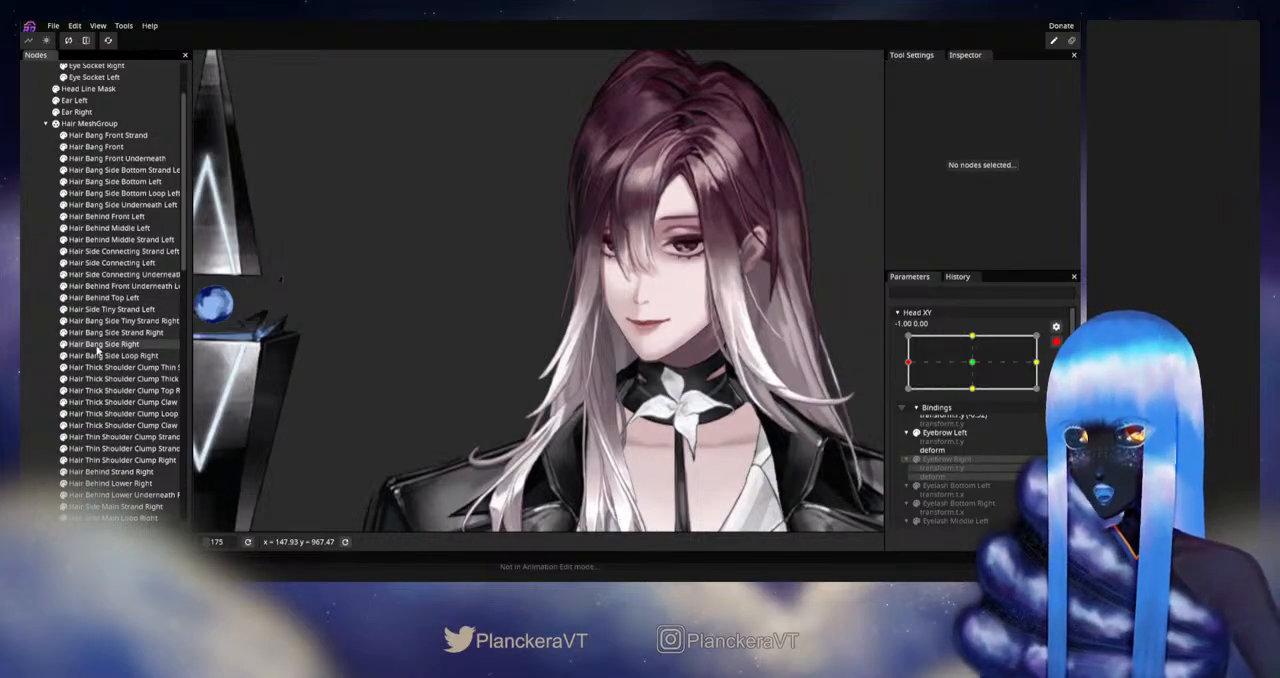
{"action": "left_click", "coordinate": [98, 345]}
{"action": "left_click", "coordinate": [104, 332], "text": "ctrl"}
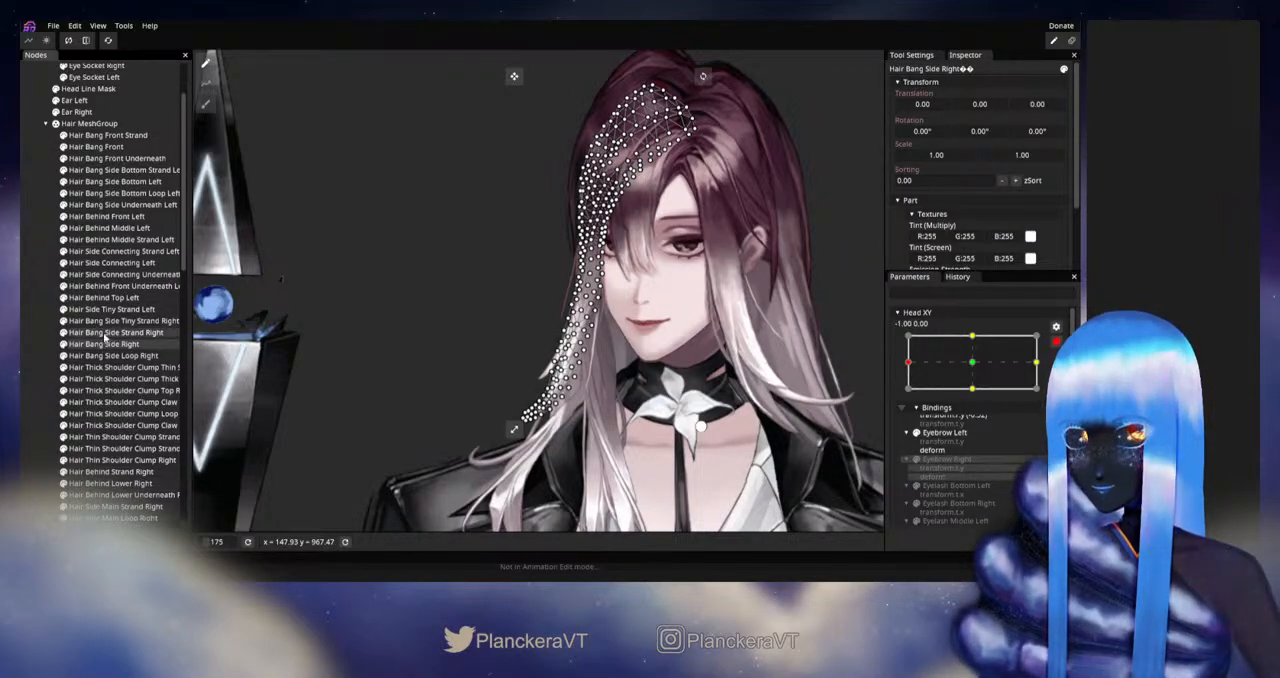
{"action": "left_click", "coordinate": [205, 104]}
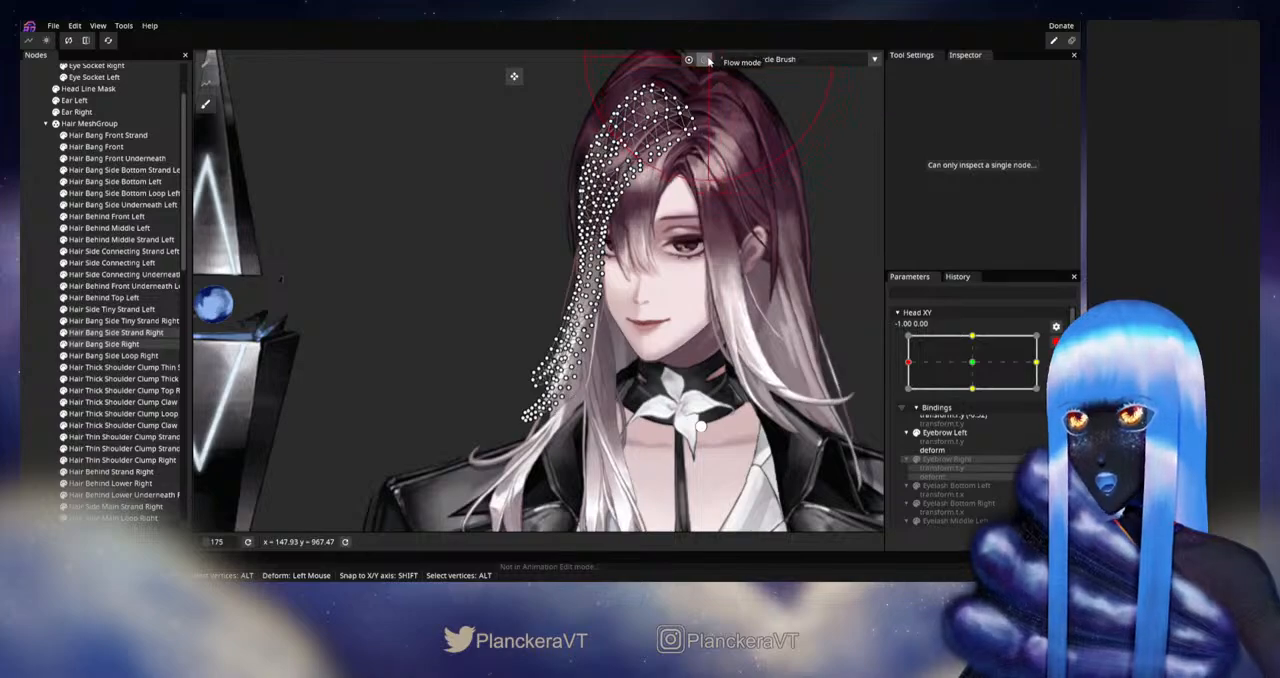
{"action": "left_click_drag", "start_coordinate": [785, 128], "coordinate": [713, 162]}
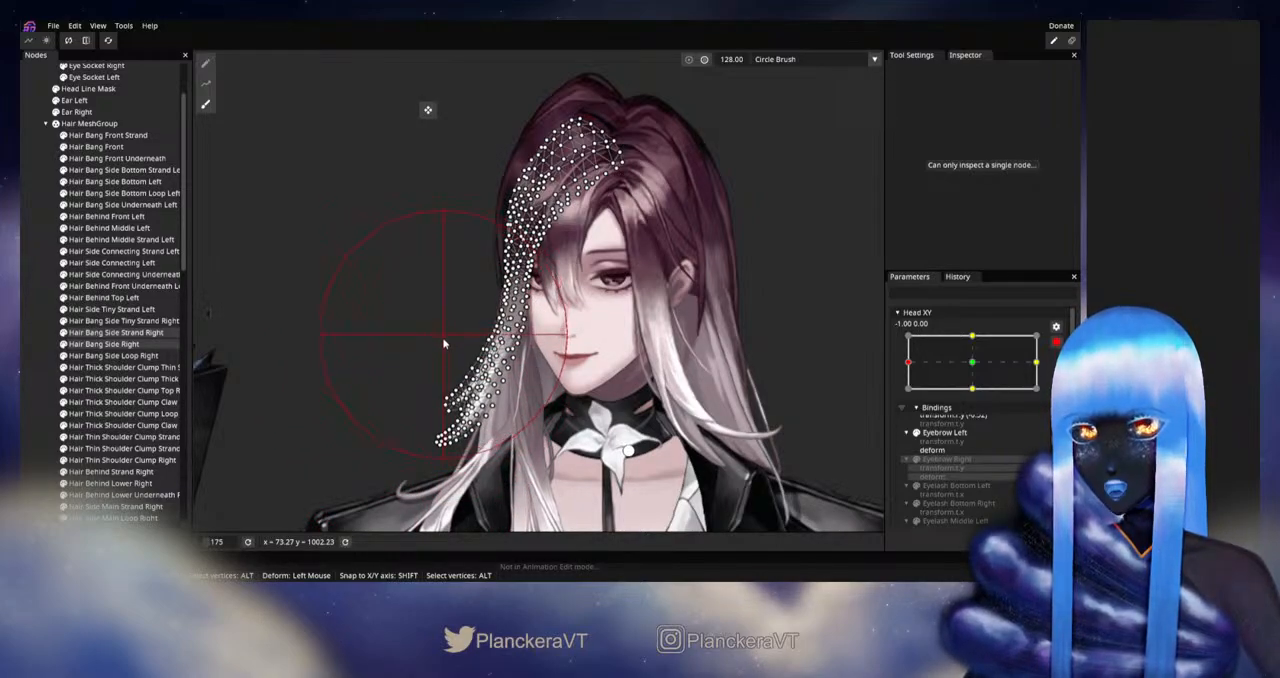
{"action": "left_click", "coordinate": [45, 348]}
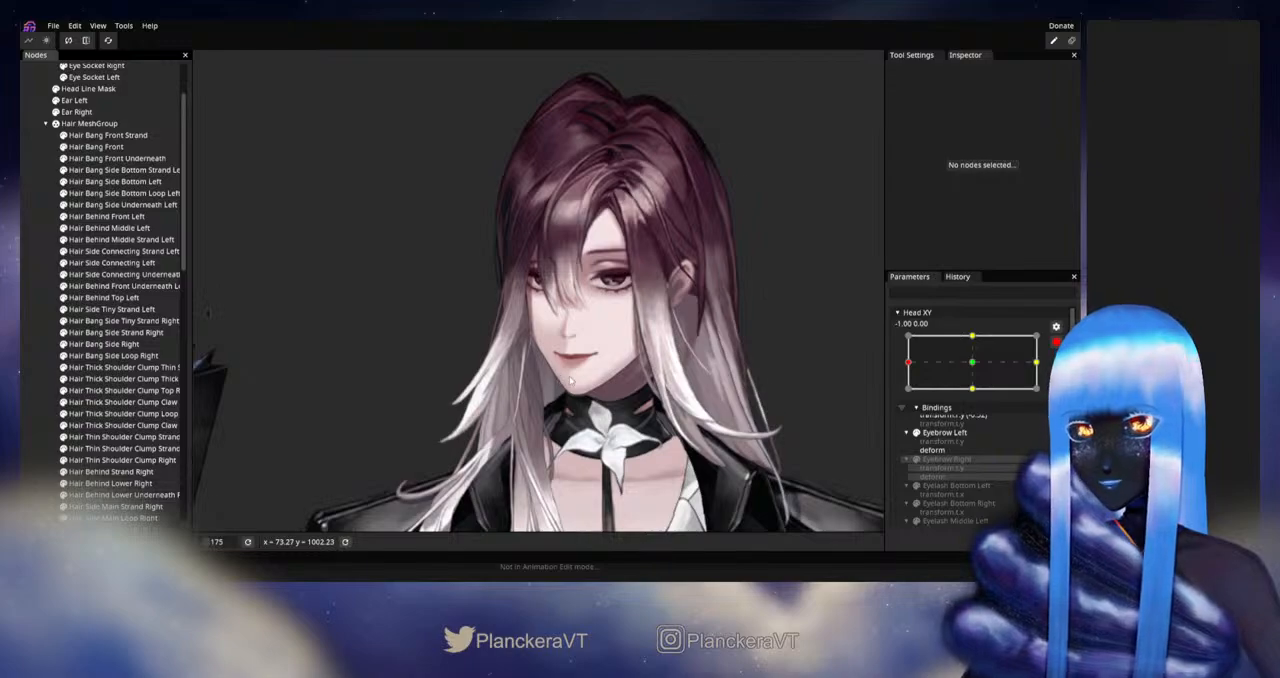
Step: Disarm Head XY and move it around the left extreme to check how the side bangs swing
{"action": "left_click_drag", "start_coordinate": [570, 380], "coordinate": [618, 379]}
{"action": "scroll", "coordinate": [684, 385], "scroll_direction": "down", "scroll_amount": 2}
{"action": "left_click", "coordinate": [1056, 341]}
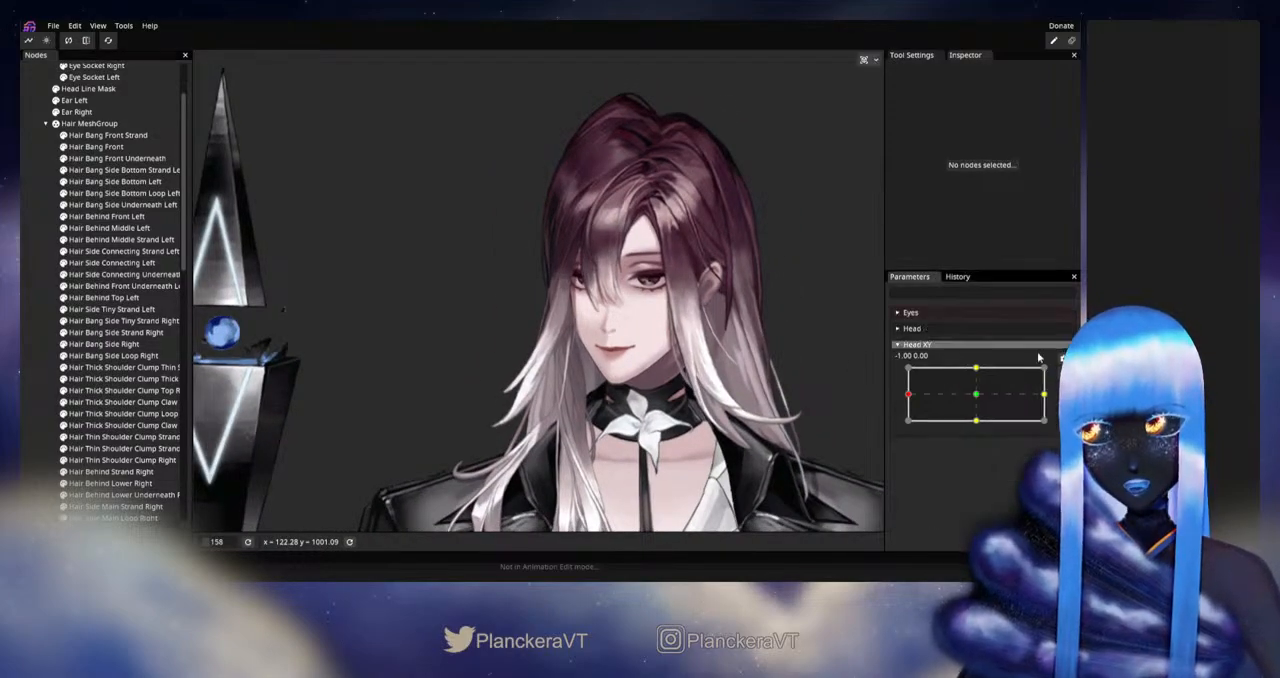
{"action": "mouse_move", "coordinate": [911, 397]}
{"action": "left_mouse_down"}
{"action": "mouse_move", "coordinate": [979, 400]}
{"action": "mouse_move", "coordinate": [905, 399]}
{"action": "left_mouse_up"}
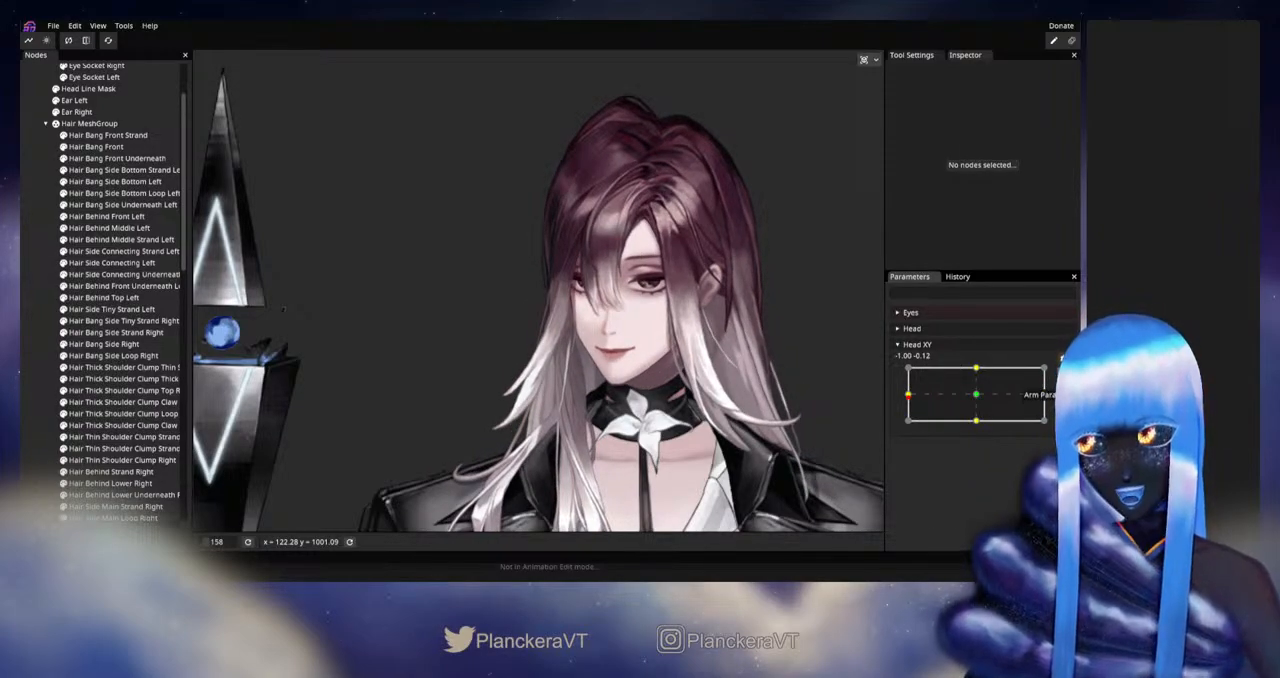
Step: Arm Head XY, brush Hair Bang Side Right and Hair Bang Side Strand Right beside the eye with a size 41 Circle Brush, and deselect them
{"action": "scroll", "coordinate": [475, 340], "scroll_direction": "up", "scroll_amount": 5}
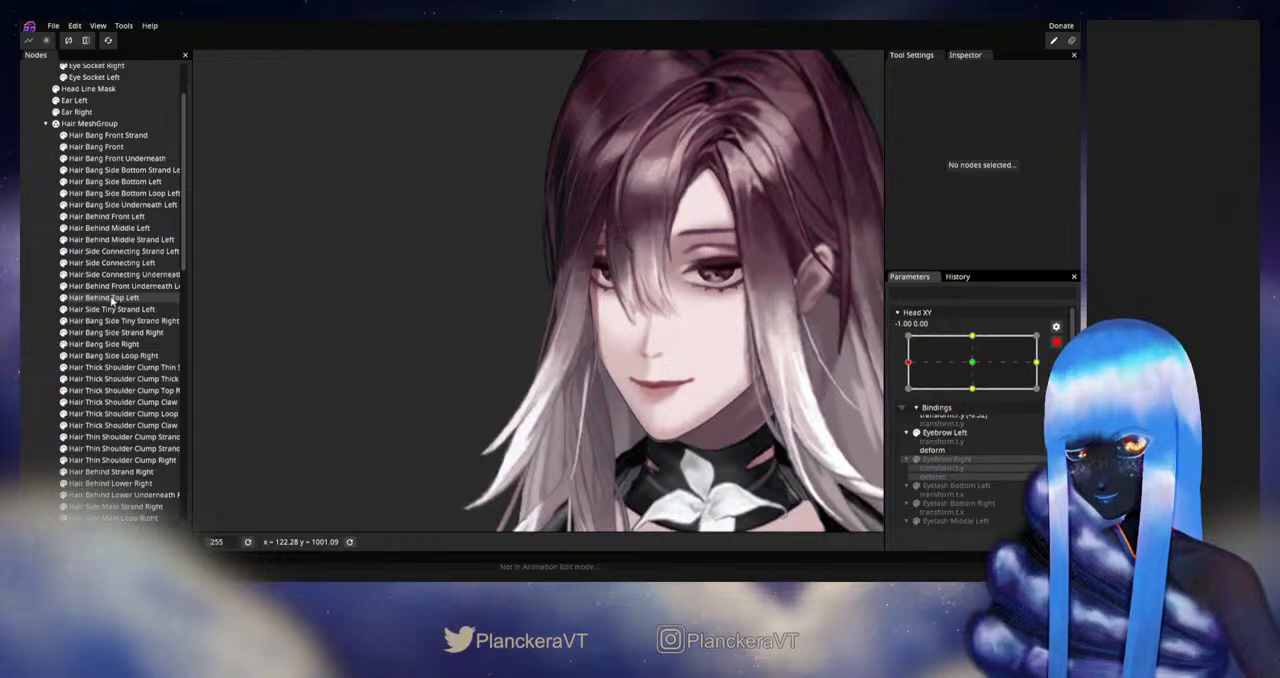
{"action": "left_click", "coordinate": [100, 344]}
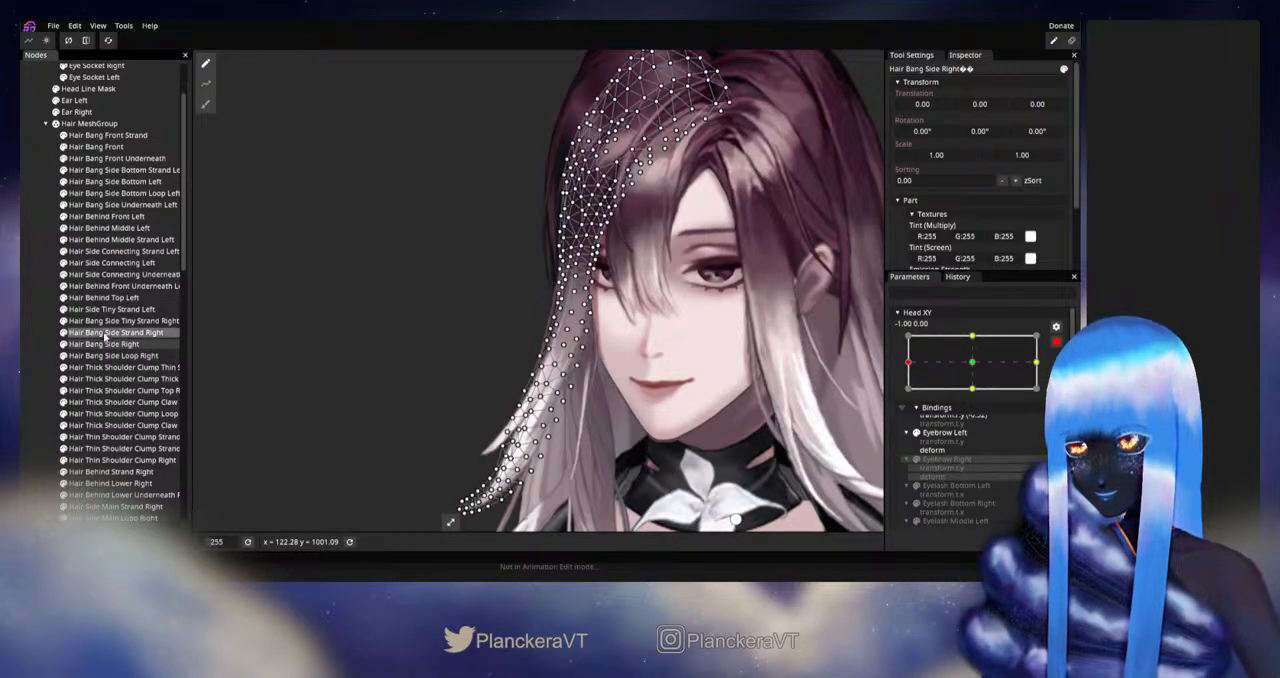
{"action": "left_click", "coordinate": [104, 332], "text": "ctrl"}
{"action": "left_click", "coordinate": [205, 104]}
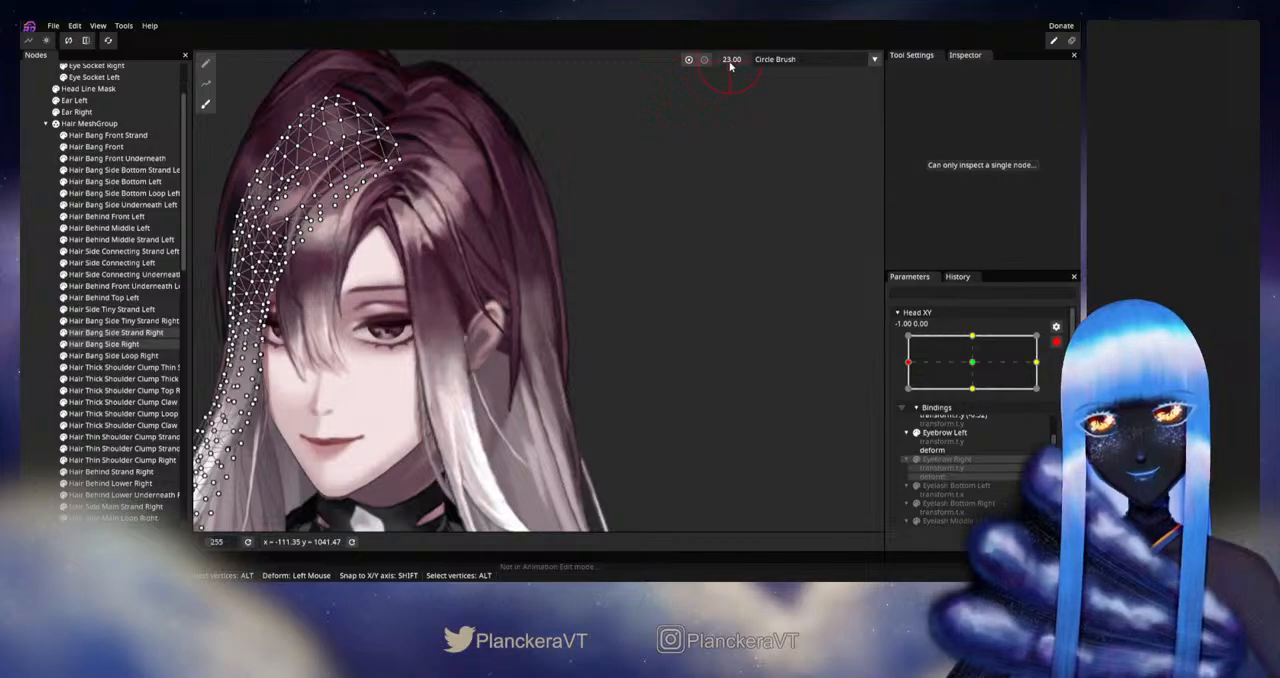
{"action": "left_click_drag", "start_coordinate": [462, 322], "coordinate": [616, 294]}
{"action": "left_click_drag", "start_coordinate": [581, 342], "coordinate": [732, 312]}
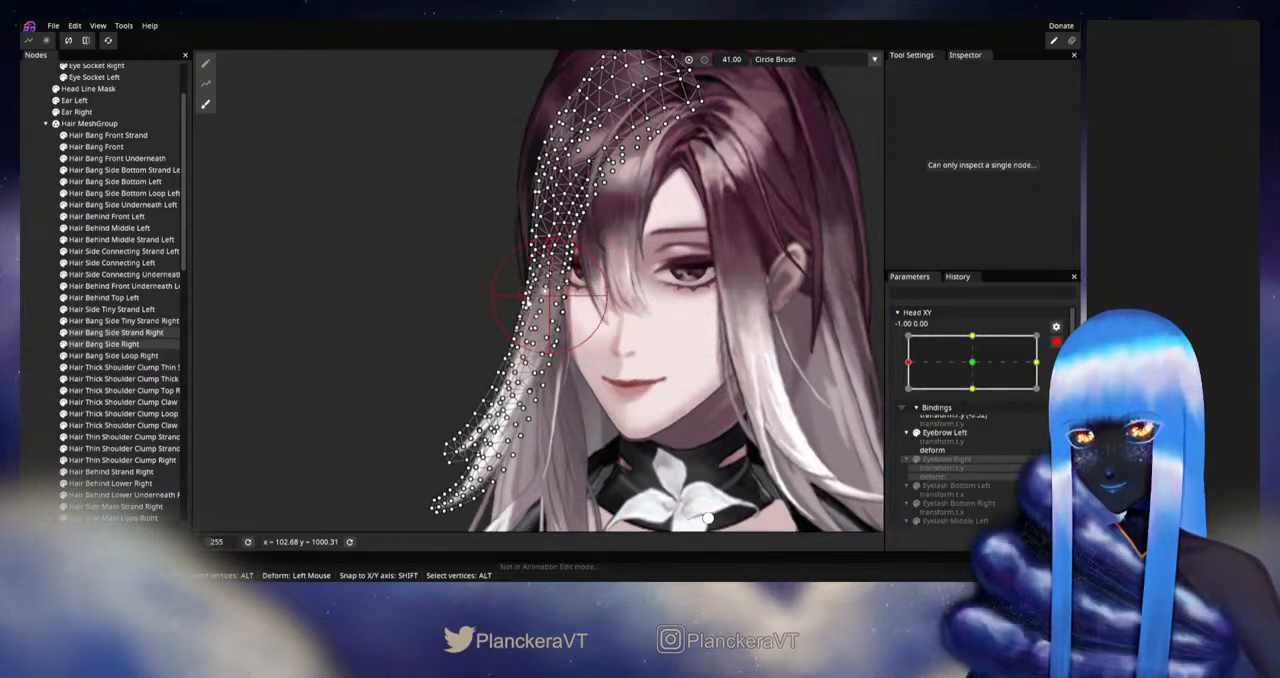
{"action": "left_click", "coordinate": [56, 357]}
Step: Disarm Head XY and move it slightly around the left extreme to check the side bangs
{"action": "scroll", "coordinate": [684, 349], "scroll_direction": "down", "scroll_amount": 4}
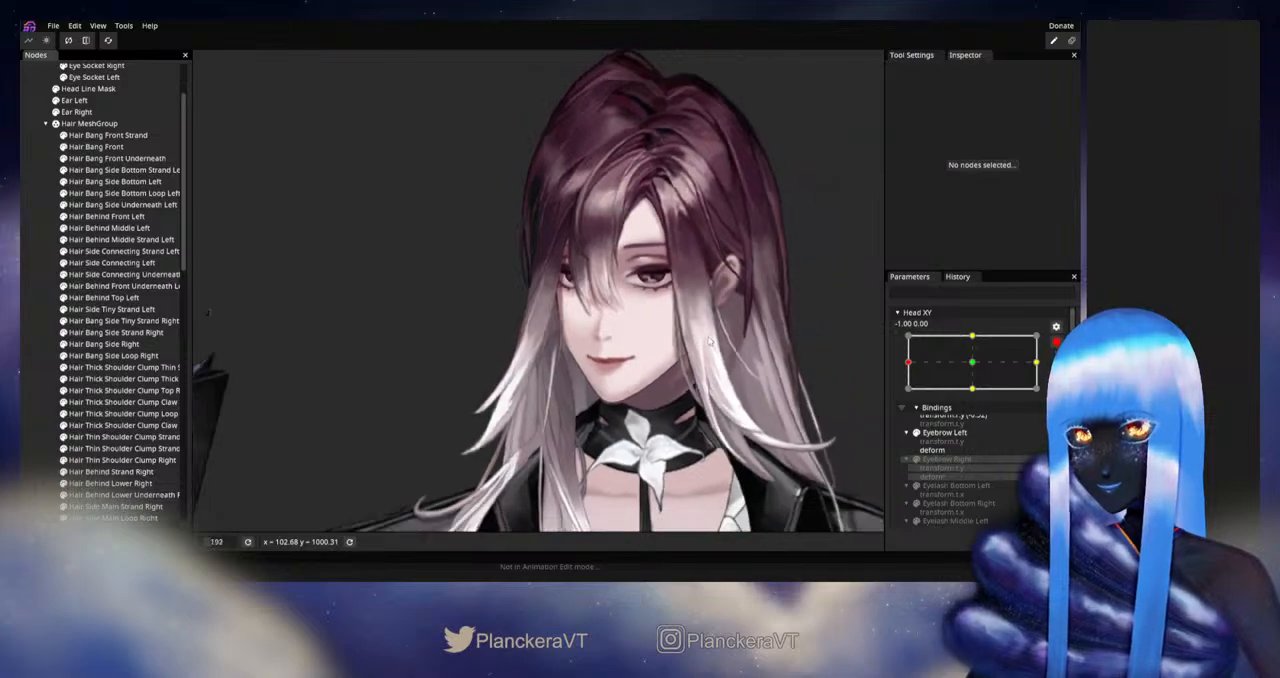
{"action": "scroll", "coordinate": [686, 343], "scroll_direction": "down", "scroll_amount": 2}
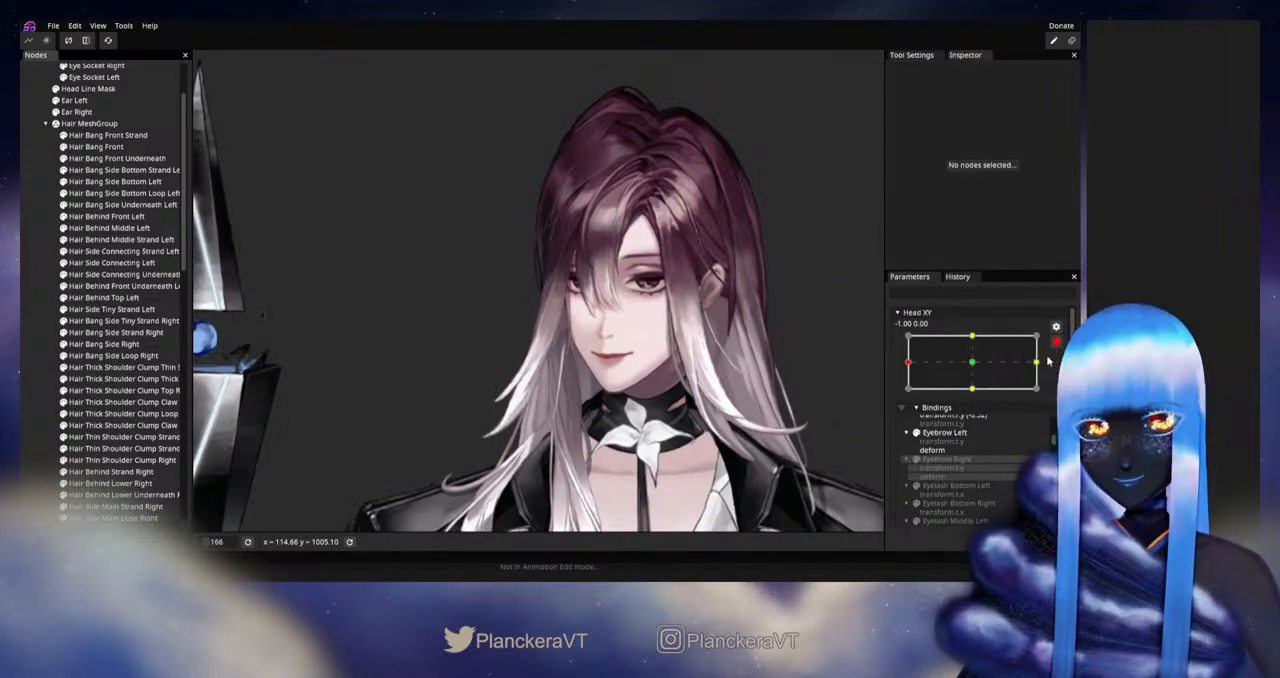
{"action": "left_click", "coordinate": [1056, 342]}
{"action": "mouse_move", "coordinate": [911, 396]}
{"action": "left_mouse_down"}
{"action": "mouse_move", "coordinate": [948, 398]}
{"action": "mouse_move", "coordinate": [893, 399]}
{"action": "left_mouse_up"}
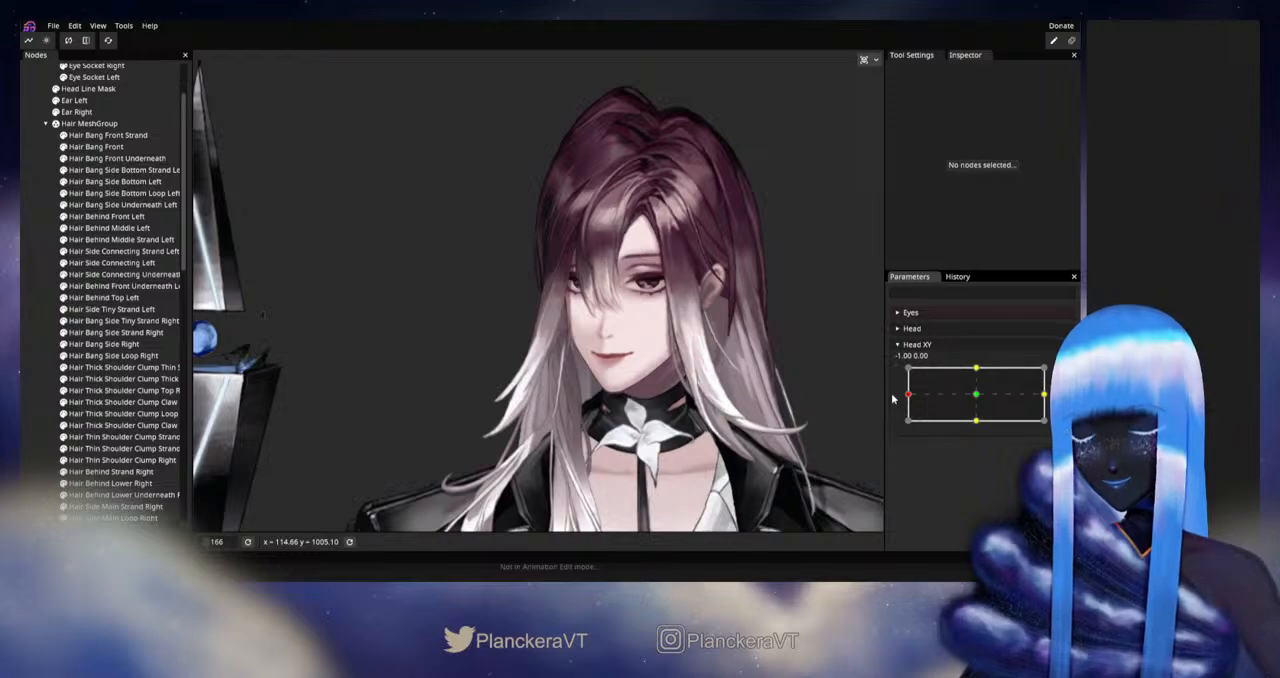
{"action": "mouse_move", "coordinate": [905, 397]}
{"action": "left_mouse_down"}
{"action": "mouse_move", "coordinate": [977, 399]}
{"action": "mouse_move", "coordinate": [908, 396]}
{"action": "left_mouse_up"}
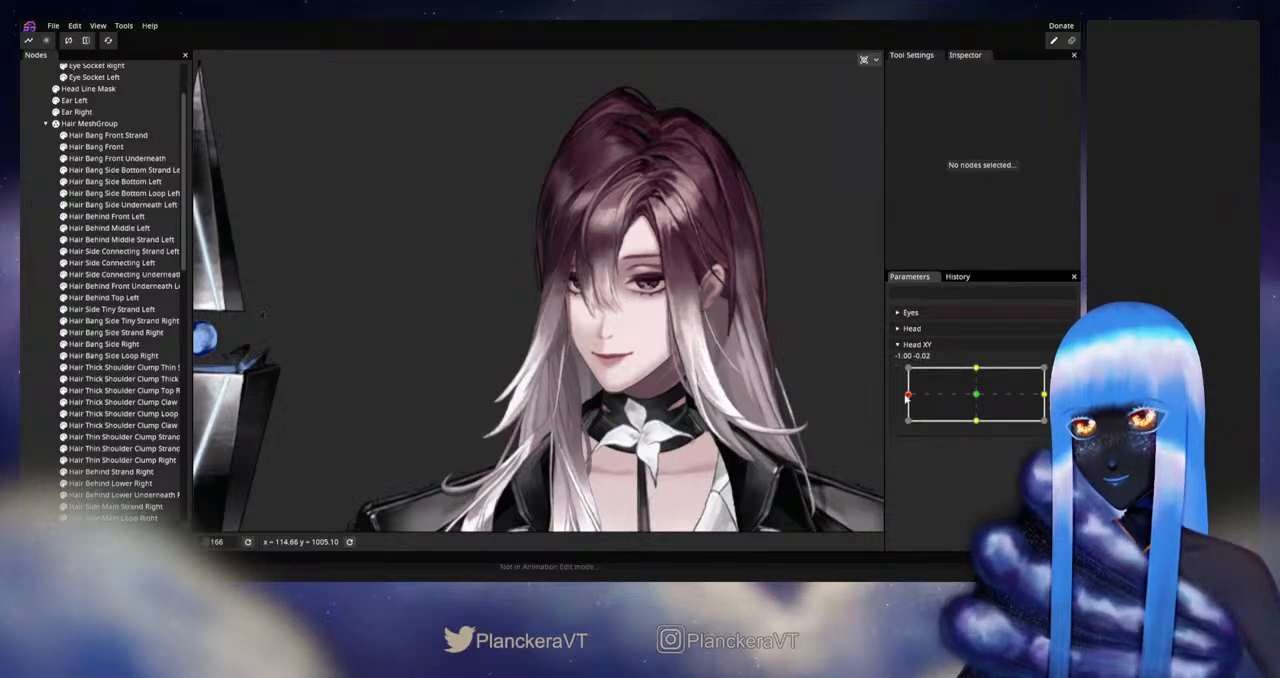
Step: Review the undo history of the deformations on the Hair MeshGroup and the side bangs
{"action": "left_click", "coordinate": [957, 276]}
{"action": "scroll", "coordinate": [948, 428], "scroll_direction": "down", "scroll_amount": 5}
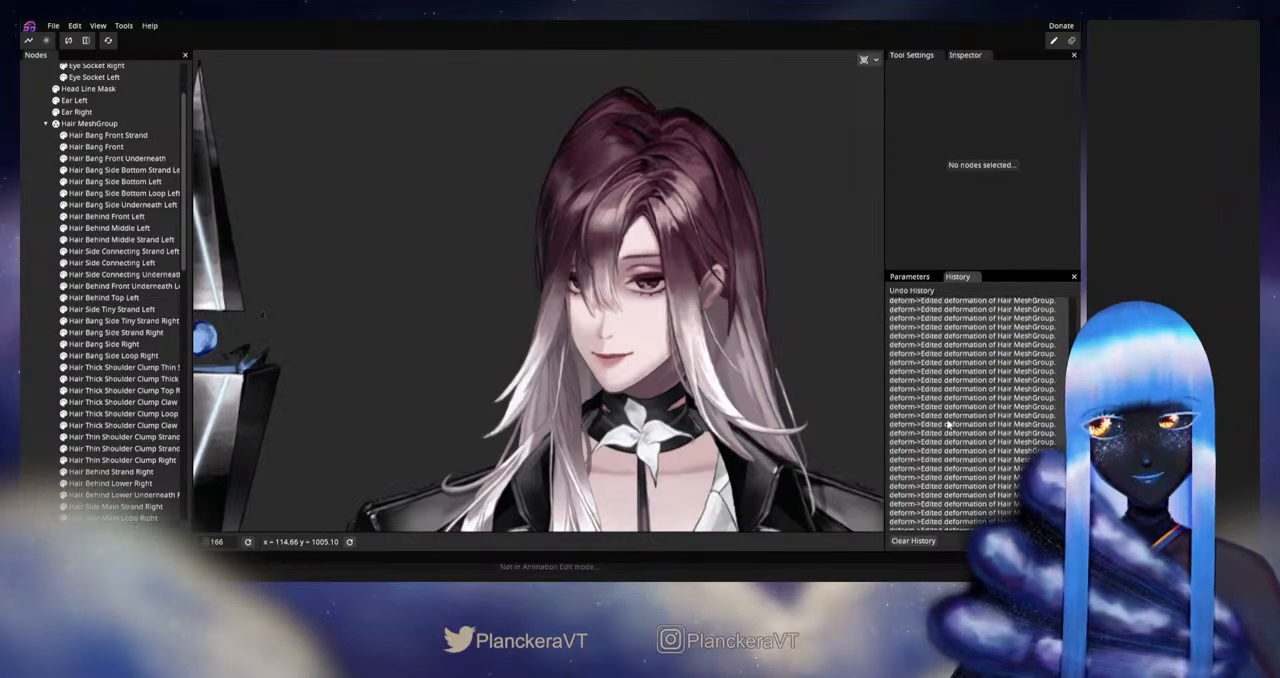
{"action": "scroll", "coordinate": [948, 427], "scroll_direction": "down", "scroll_amount": 4}
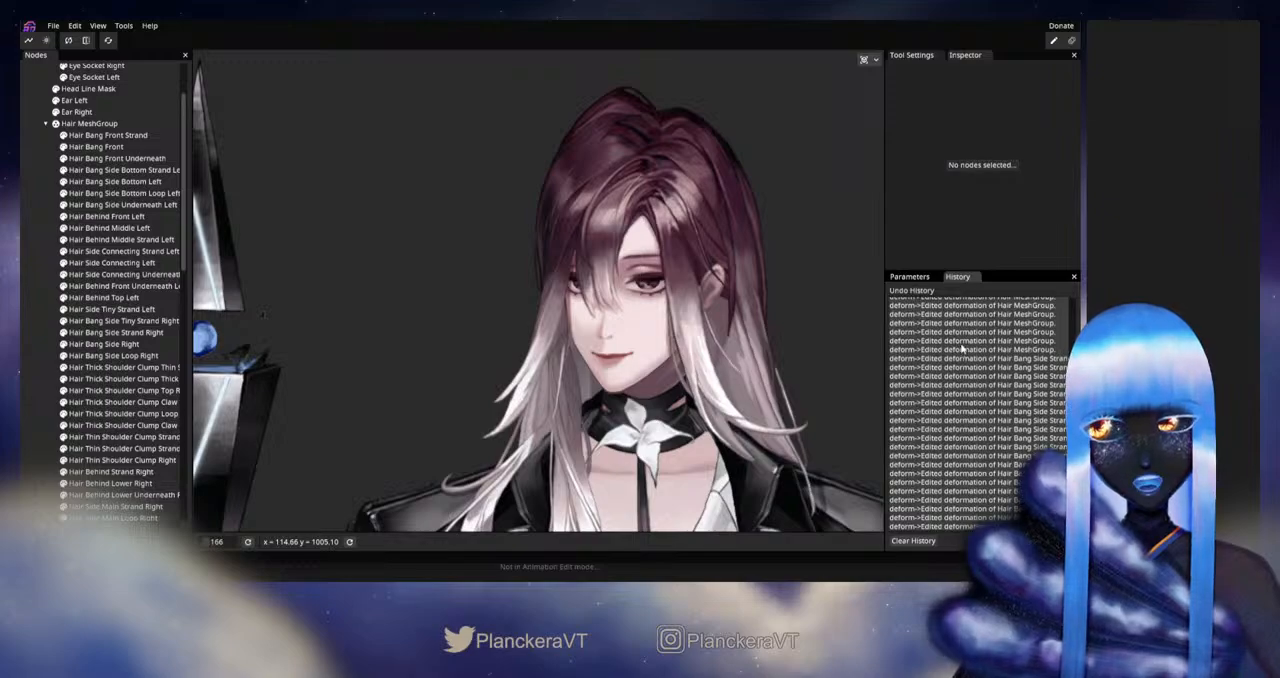
{"action": "scroll", "coordinate": [788, 352], "scroll_direction": "up", "scroll_amount": 5}
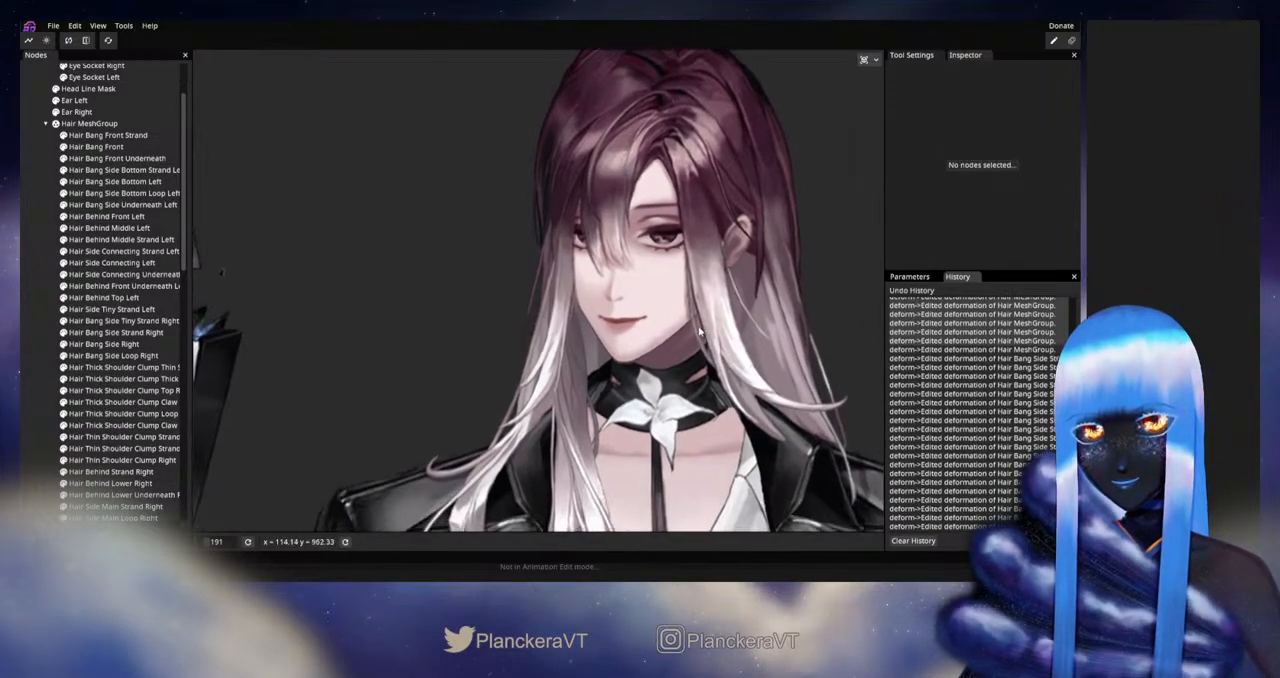
Step: Arm Head XY, select Hair Bang Side Right, Hair Bang Side Strand Right and Hair Bang Side Loop Right, and set the Circle Brush to flow mode, size 150
{"action": "left_click", "coordinate": [909, 276]}
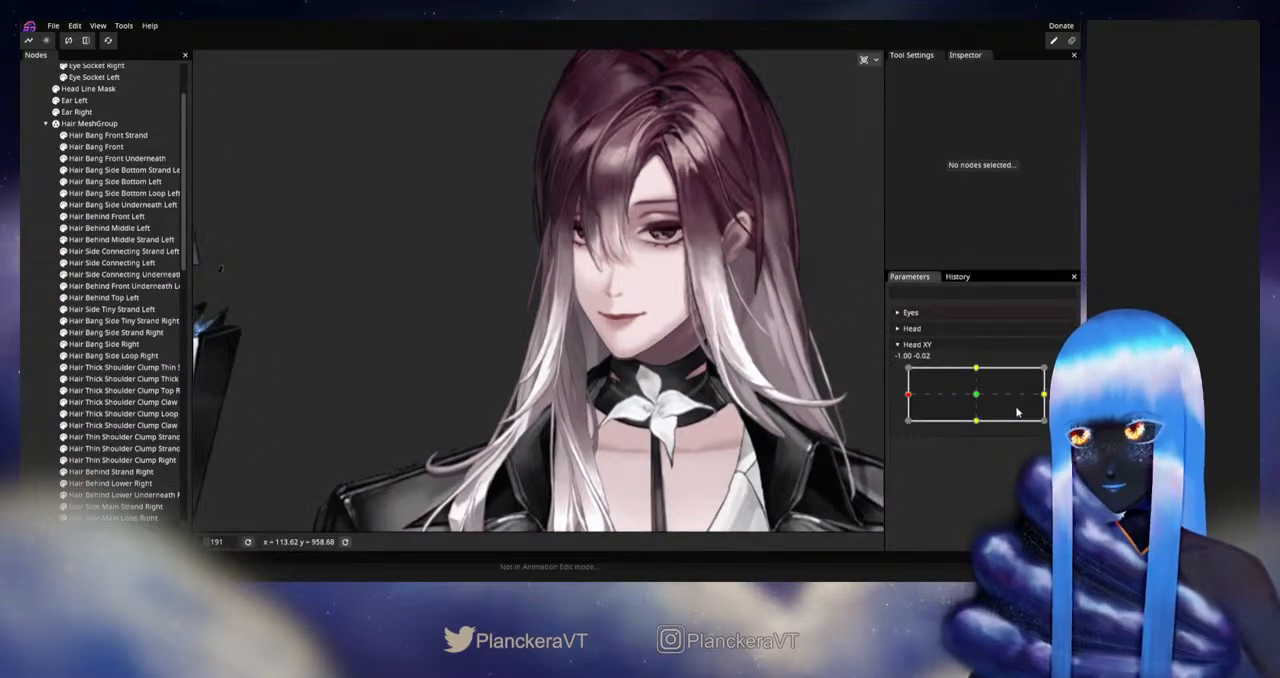
{"action": "left_click", "coordinate": [112, 345]}
{"action": "left_click", "coordinate": [143, 331], "text": "ctrl"}
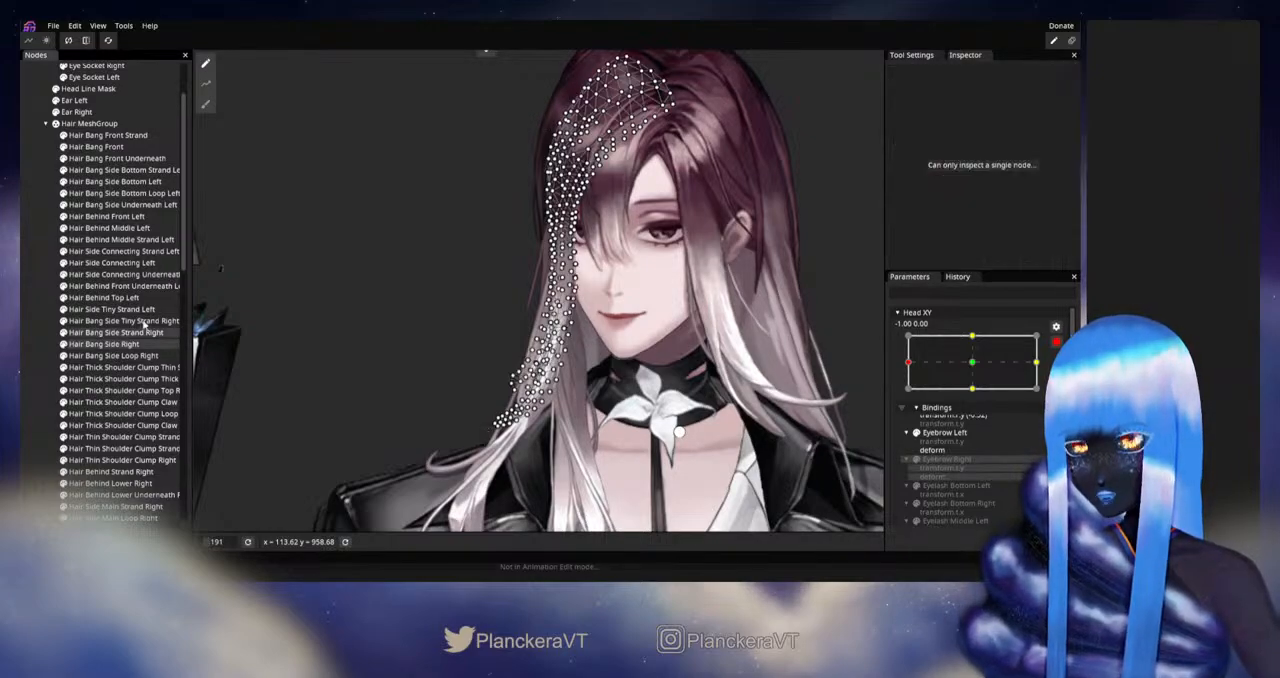
{"action": "left_click", "coordinate": [134, 356], "text": "ctrl"}
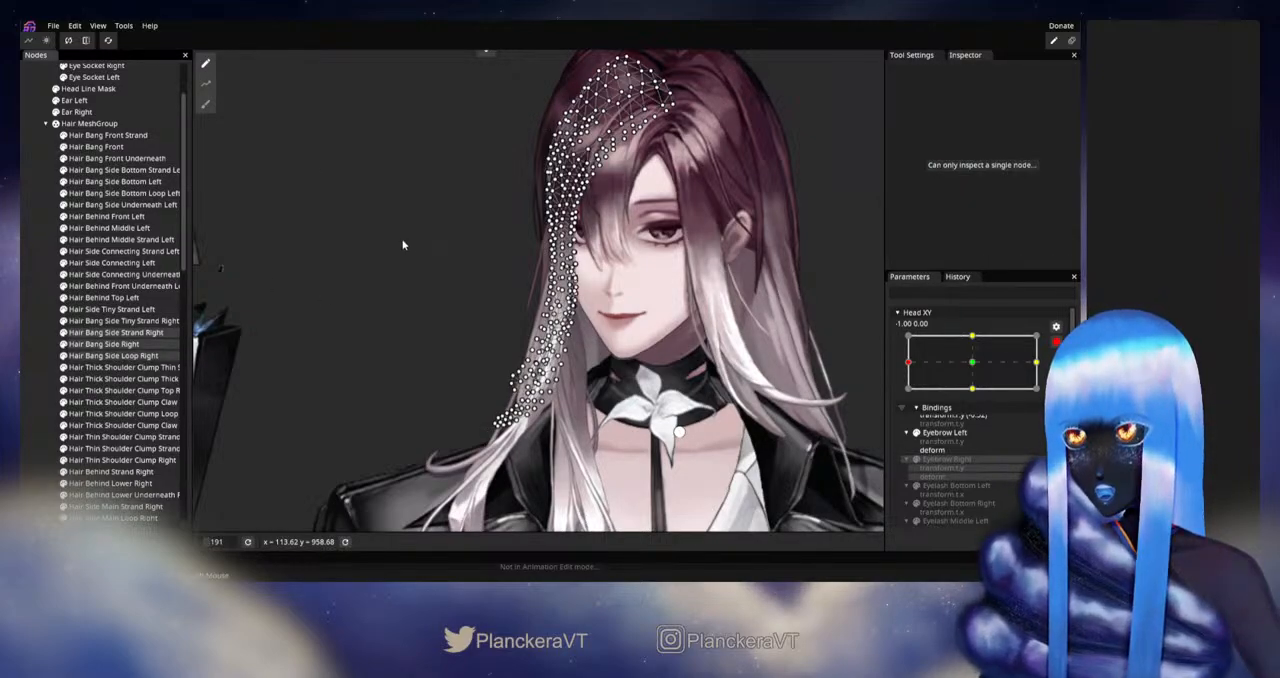
{"action": "left_click", "coordinate": [205, 104]}
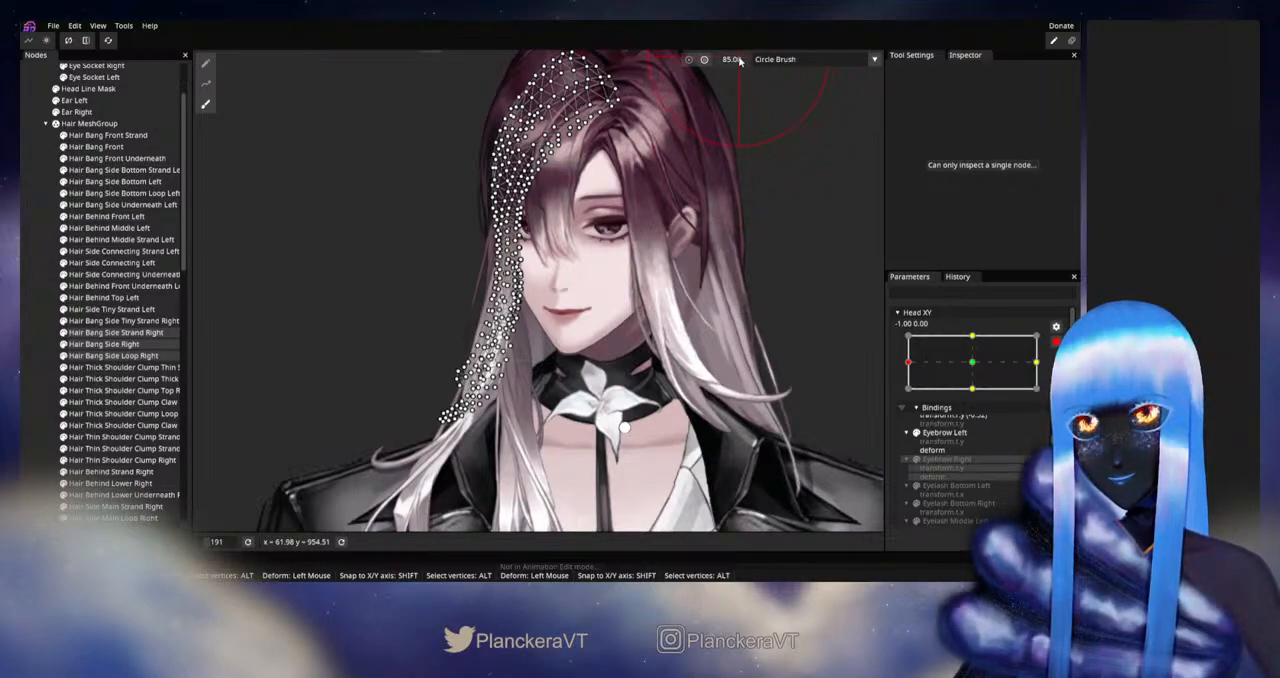
{"action": "left_click_drag", "start_coordinate": [740, 61], "coordinate": [744, 61]}
{"action": "left_click_drag", "start_coordinate": [795, 156], "coordinate": [715, 167]}
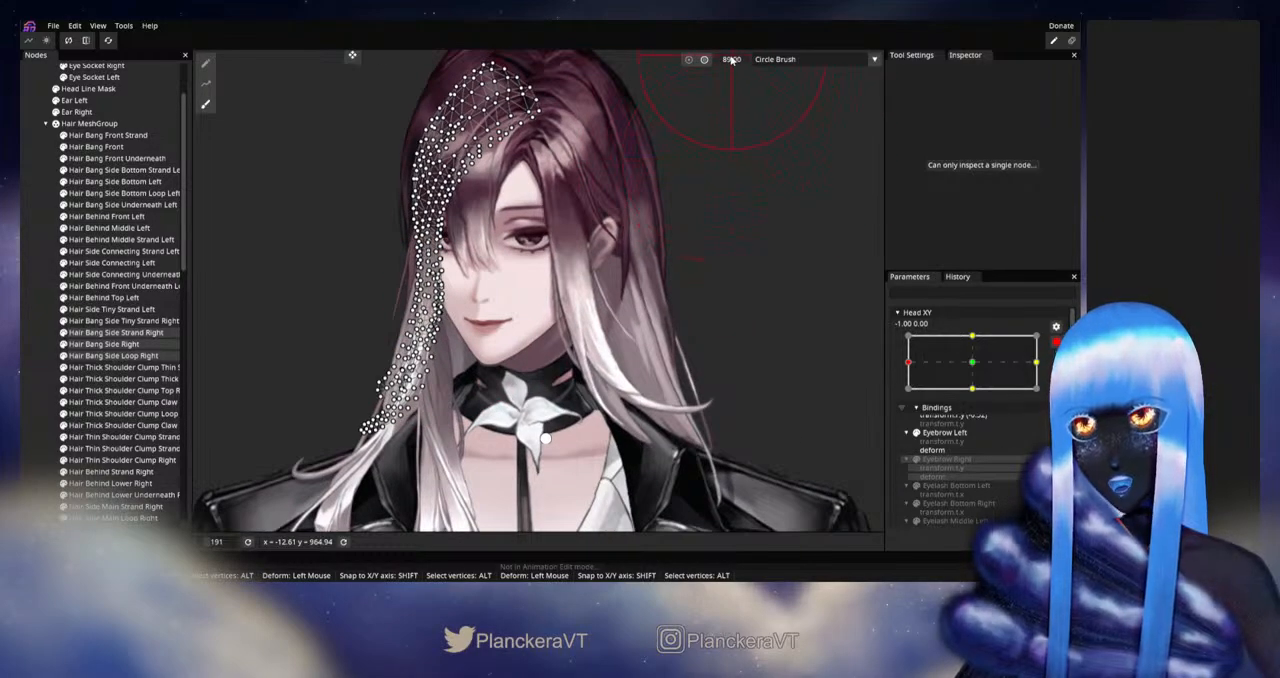
{"action": "left_click_drag", "start_coordinate": [754, 60], "coordinate": [762, 60]}
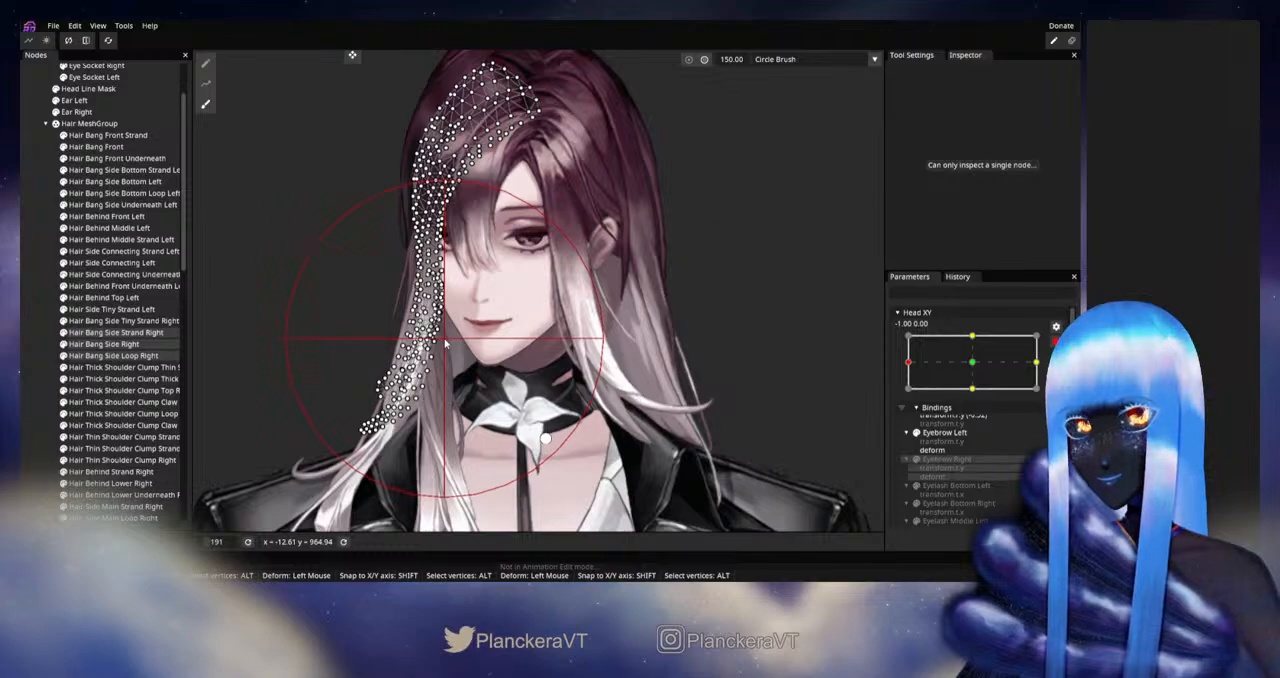
Step: Brush the lower ends of the three selected side bangs slightly outward to the left, and deselect them
{"action": "left_click_drag", "start_coordinate": [450, 335], "coordinate": [480, 339]}
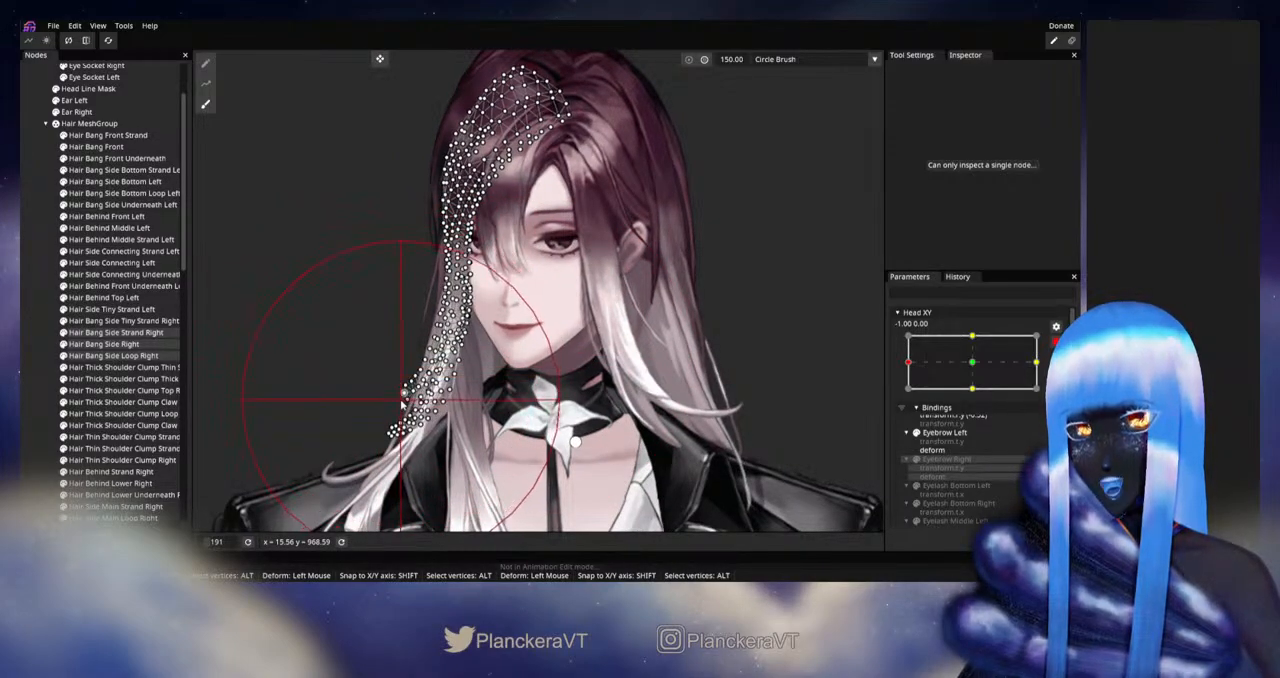
{"action": "left_click_drag", "start_coordinate": [401, 403], "coordinate": [392, 414]}
{"action": "mouse_move", "coordinate": [387, 362]}
{"action": "left_mouse_down"}
{"action": "mouse_move", "coordinate": [380, 350]}
{"action": "mouse_move", "coordinate": [378, 367]}
{"action": "left_mouse_up"}
{"action": "left_click", "coordinate": [24, 364]}
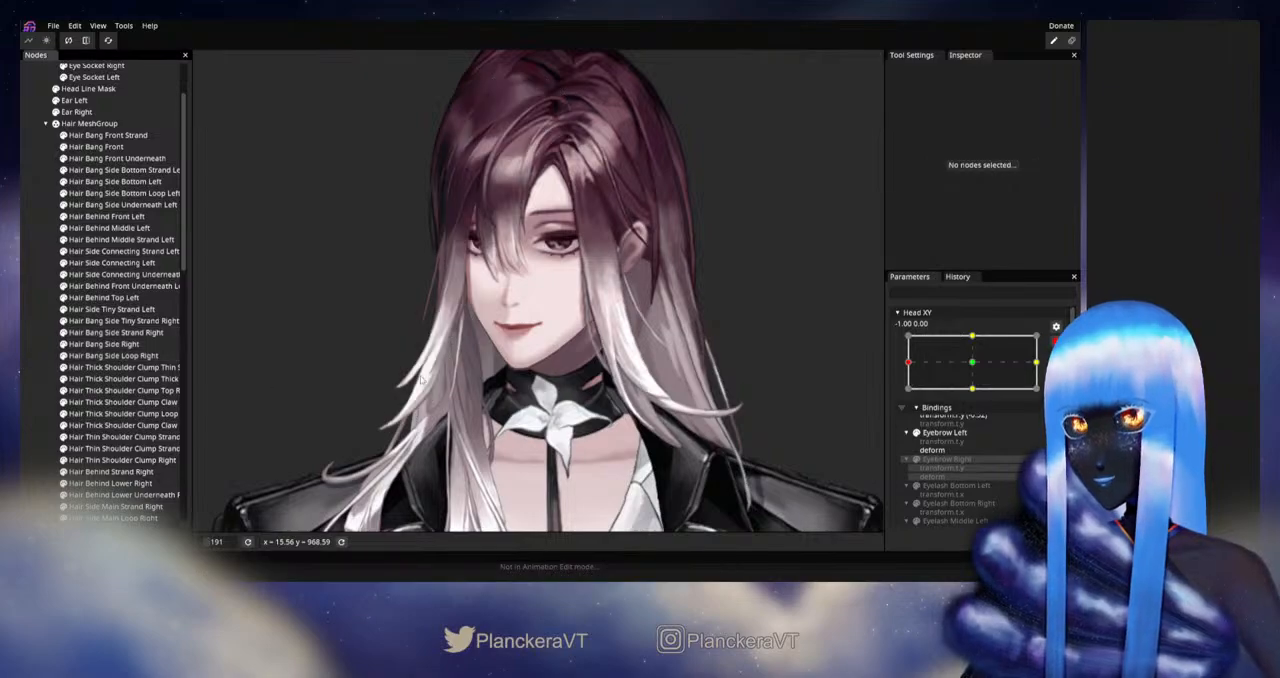
Step: Disarm Head XY and move it near the left extreme to check the reshaped bang ends
{"action": "left_click_drag", "start_coordinate": [650, 352], "coordinate": [751, 362]}
{"action": "scroll", "coordinate": [751, 362], "scroll_direction": "down", "scroll_amount": 7}
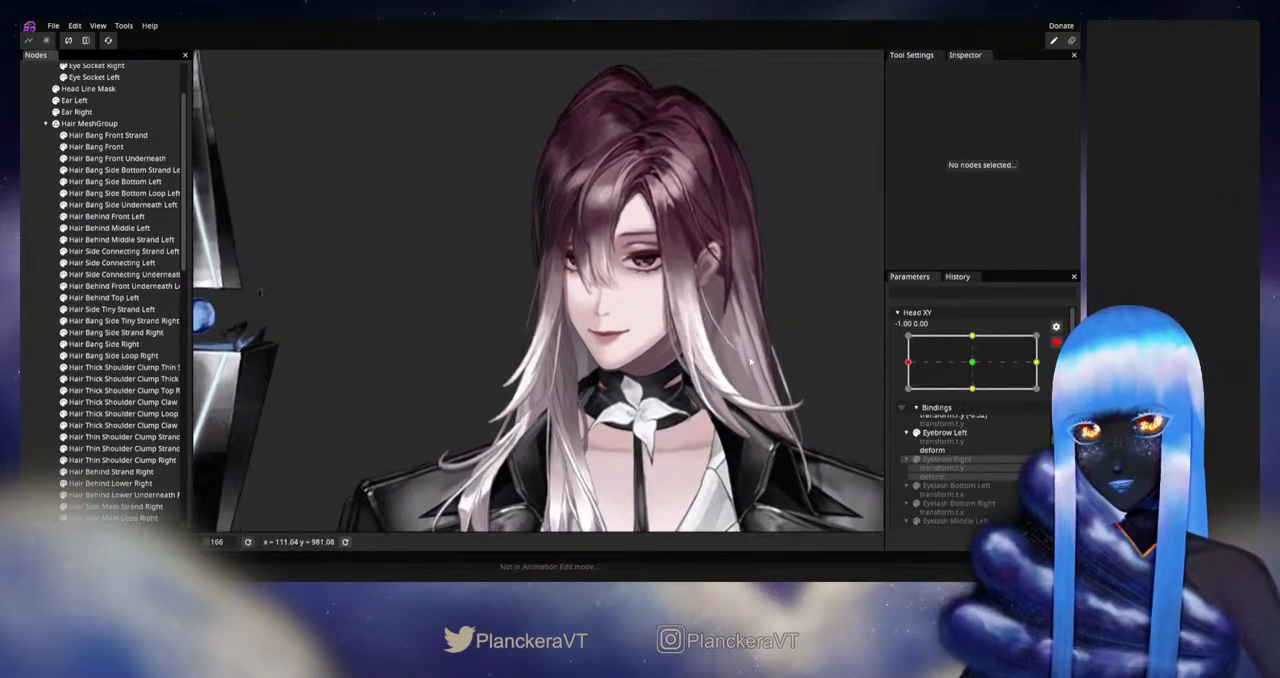
{"action": "left_click", "coordinate": [1056, 342]}
{"action": "mouse_move", "coordinate": [909, 395]}
{"action": "left_mouse_down"}
{"action": "mouse_move", "coordinate": [977, 399]}
{"action": "mouse_move", "coordinate": [907, 394]}
{"action": "left_mouse_up"}
Step: Select Hair Bang Side Right and Hair Bang Side Strand Right, arm Head XY, and set the Circle Brush to flow mode at size 46
{"action": "scroll", "coordinate": [477, 371], "scroll_direction": "up", "scroll_amount": 5}
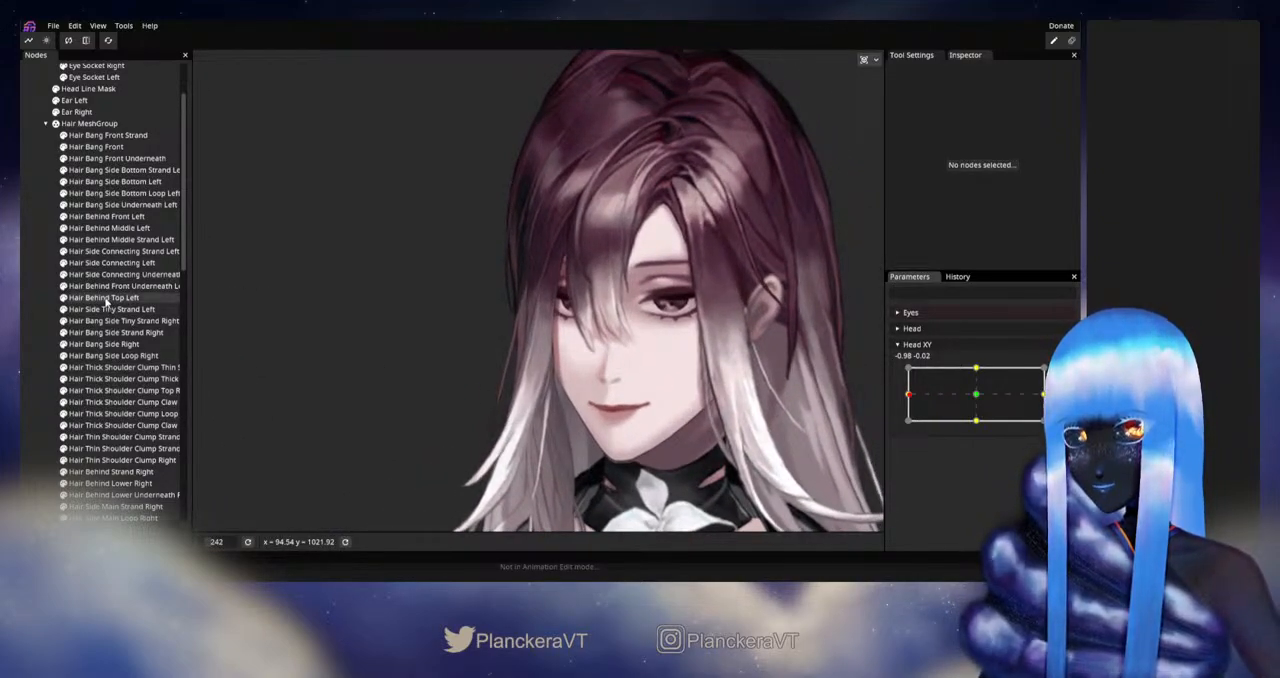
{"action": "left_click", "coordinate": [104, 344]}
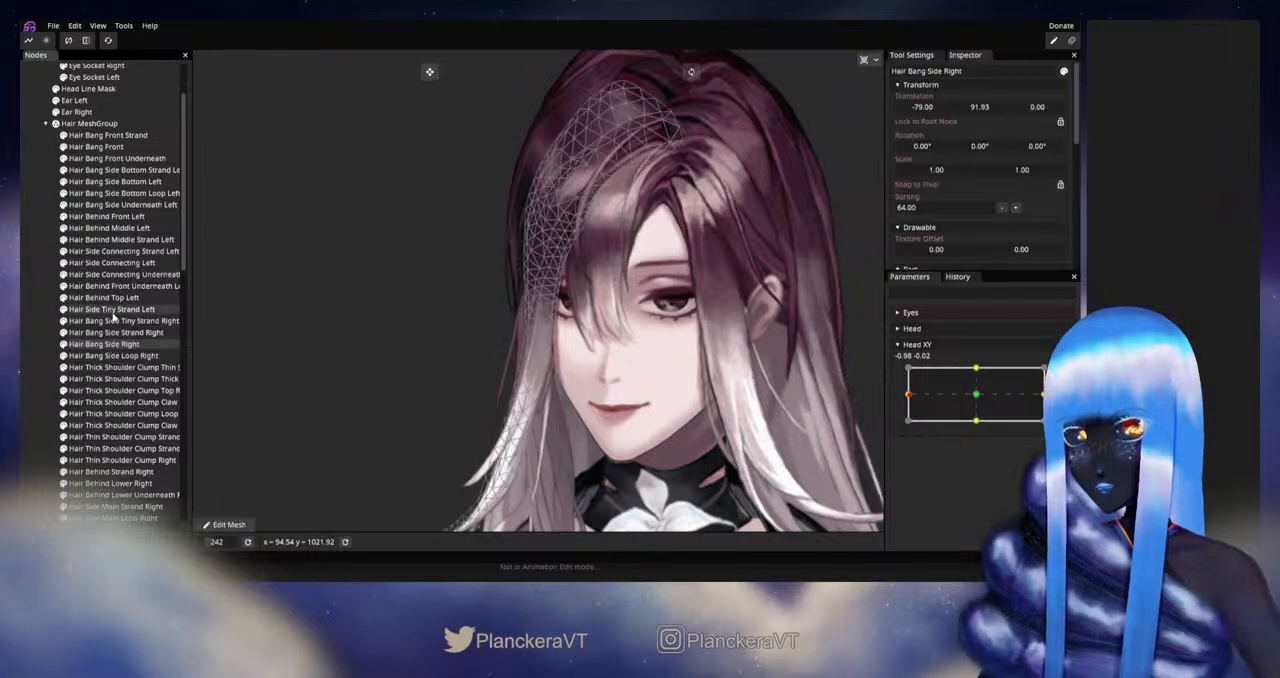
{"action": "left_click", "coordinate": [112, 332], "text": "ctrl"}
{"action": "left_click", "coordinate": [1056, 374]}
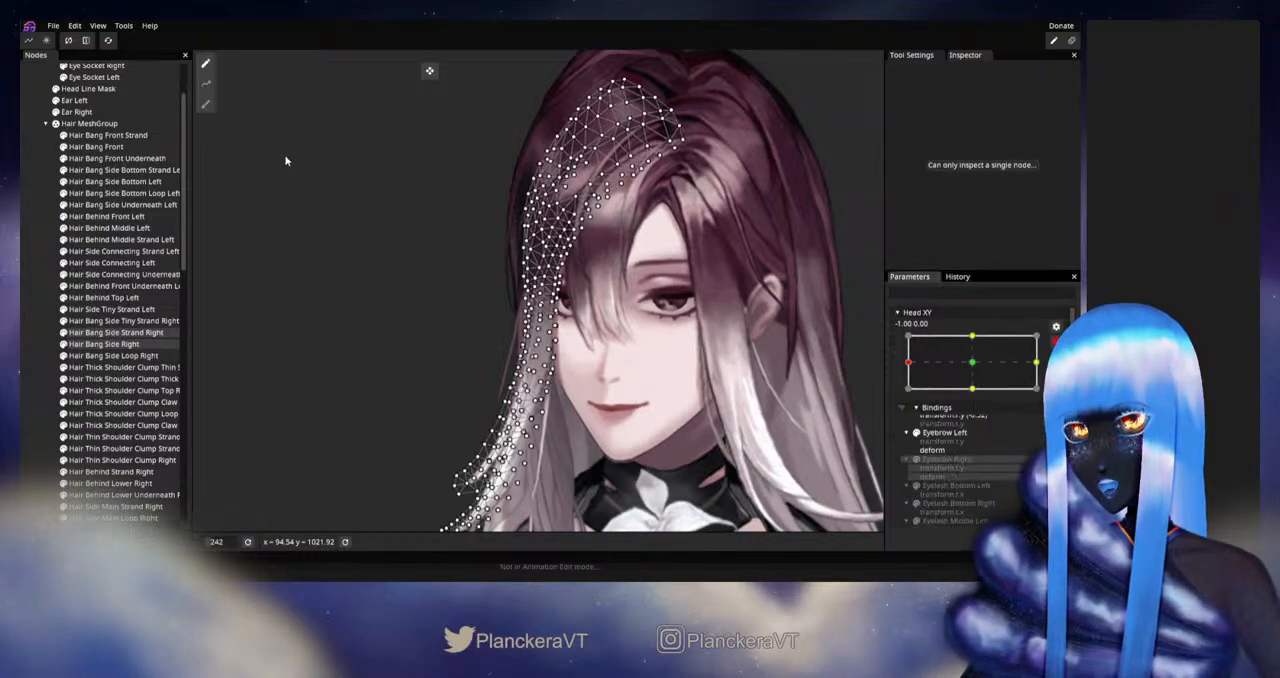
{"action": "left_click", "coordinate": [208, 107]}
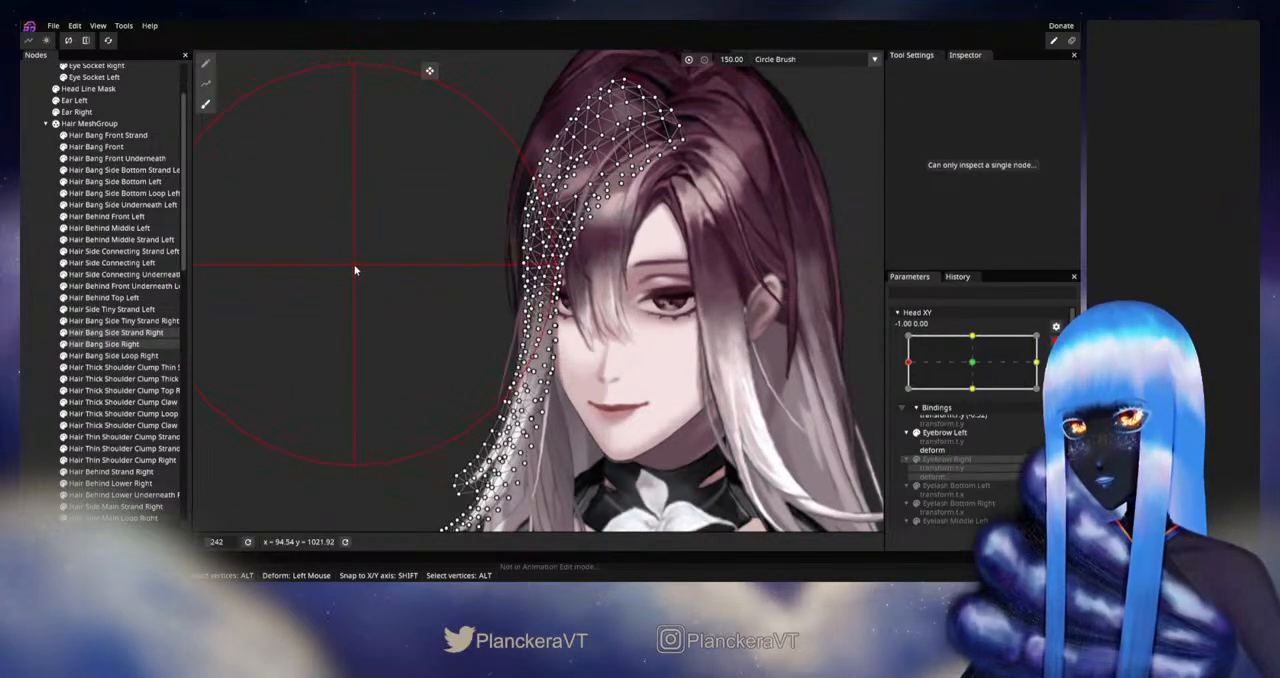
{"action": "left_click_drag", "start_coordinate": [807, 146], "coordinate": [567, 226]}
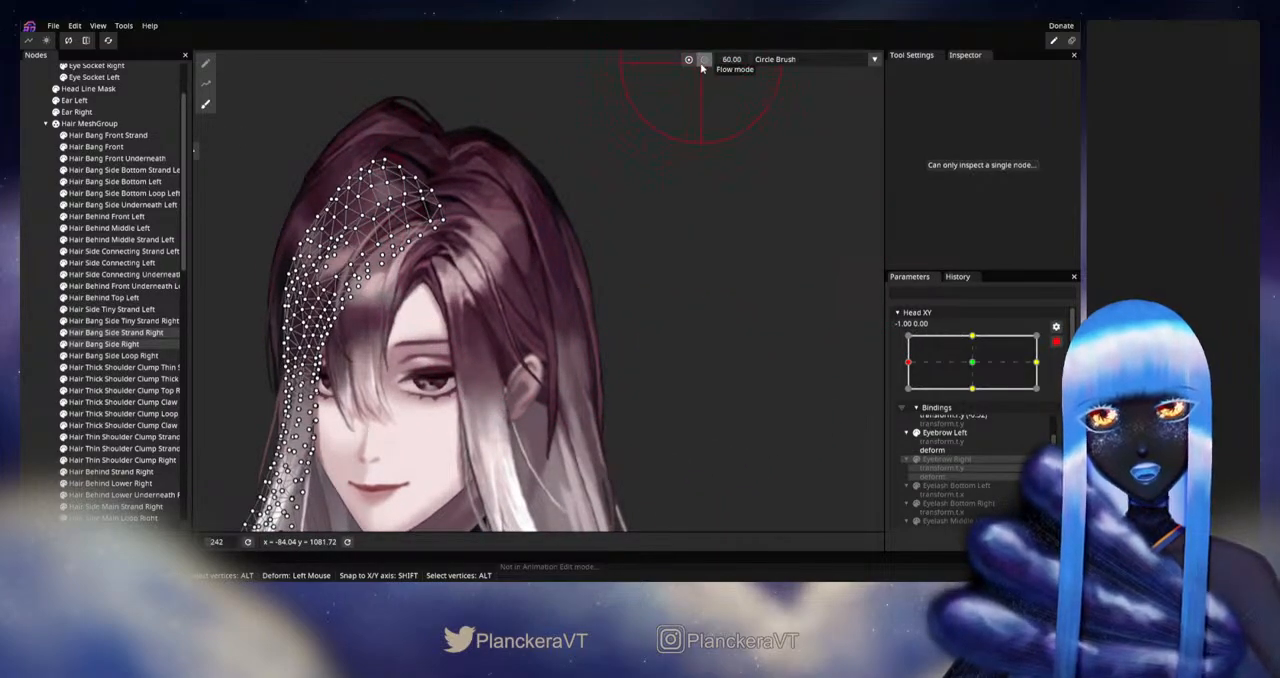
{"action": "left_click_drag", "start_coordinate": [735, 66], "coordinate": [730, 63]}
Step: Refine the two selected side bangs beside the eye and cheek with the flow brush, and deselect them
{"action": "left_click_drag", "start_coordinate": [587, 293], "coordinate": [754, 246]}
{"action": "left_click_drag", "start_coordinate": [550, 346], "coordinate": [622, 300]}
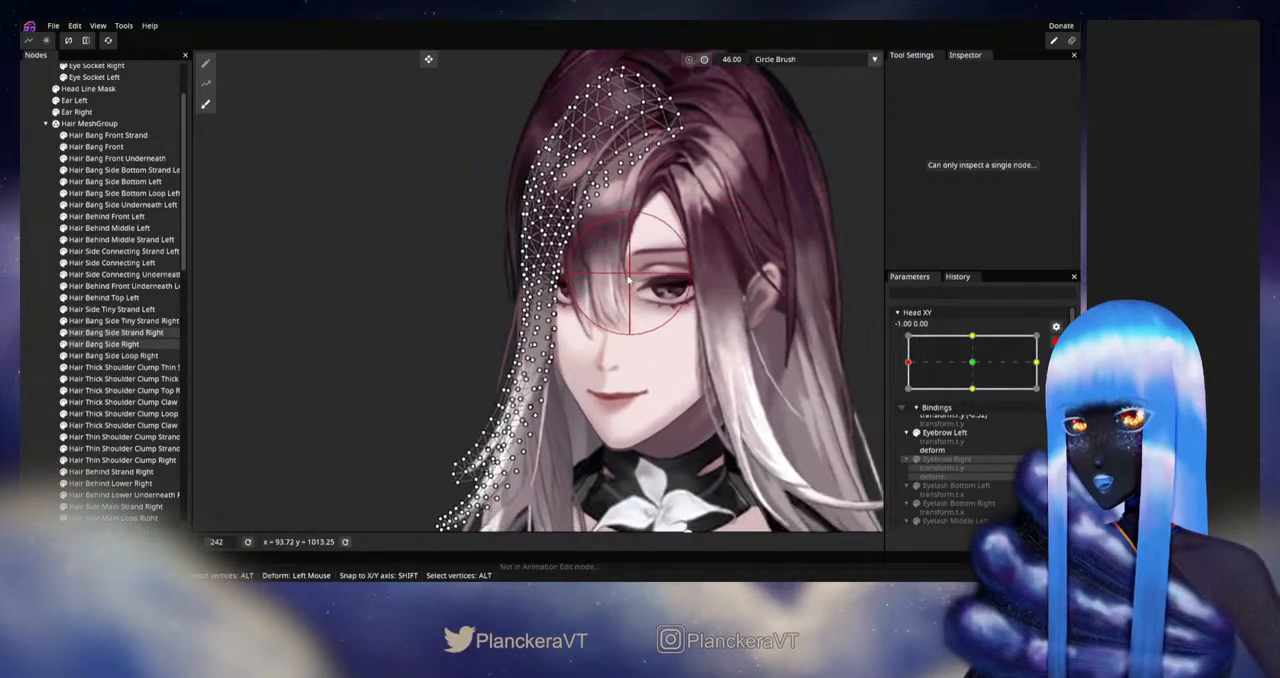
{"action": "left_click_drag", "start_coordinate": [487, 318], "coordinate": [501, 300]}
{"action": "scroll", "coordinate": [501, 299], "scroll_direction": "up", "scroll_amount": 4}
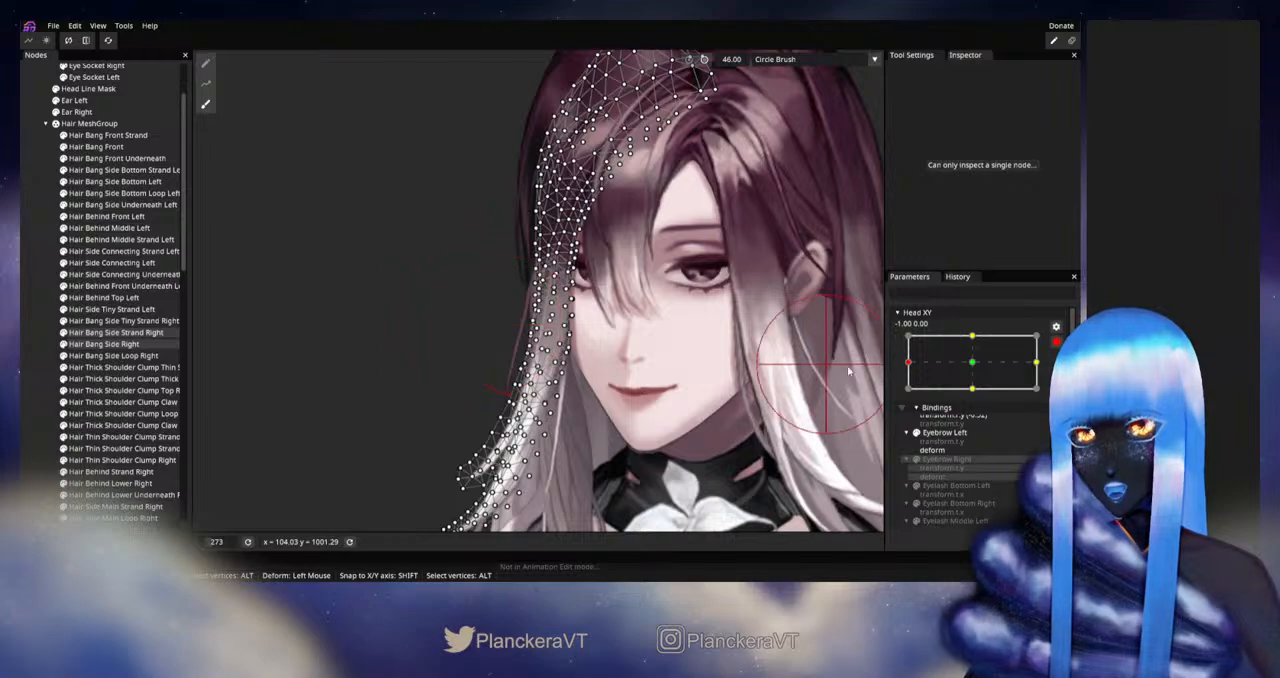
{"action": "left_click", "coordinate": [28, 398]}
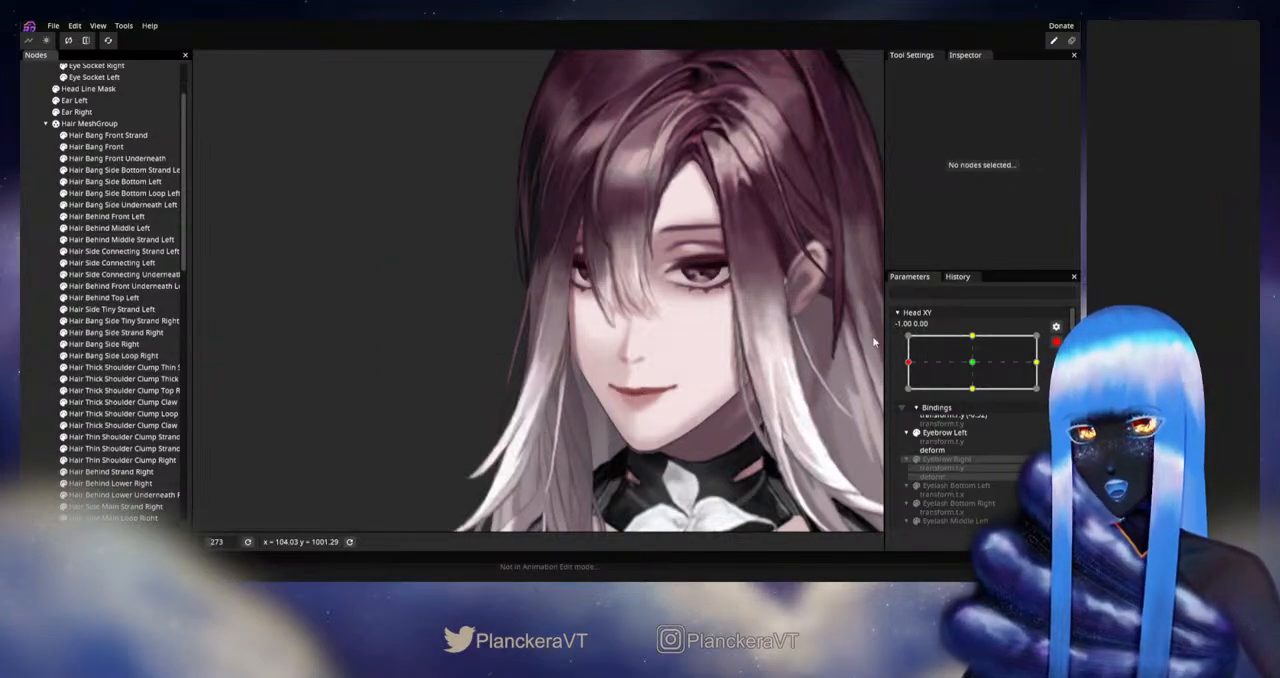
Step: Compare the hair at Head XY 0.00, 0.00 and -1.00, 0.00, and disarm the parameter to check movement around the left extreme
{"action": "left_click", "coordinate": [972, 364]}
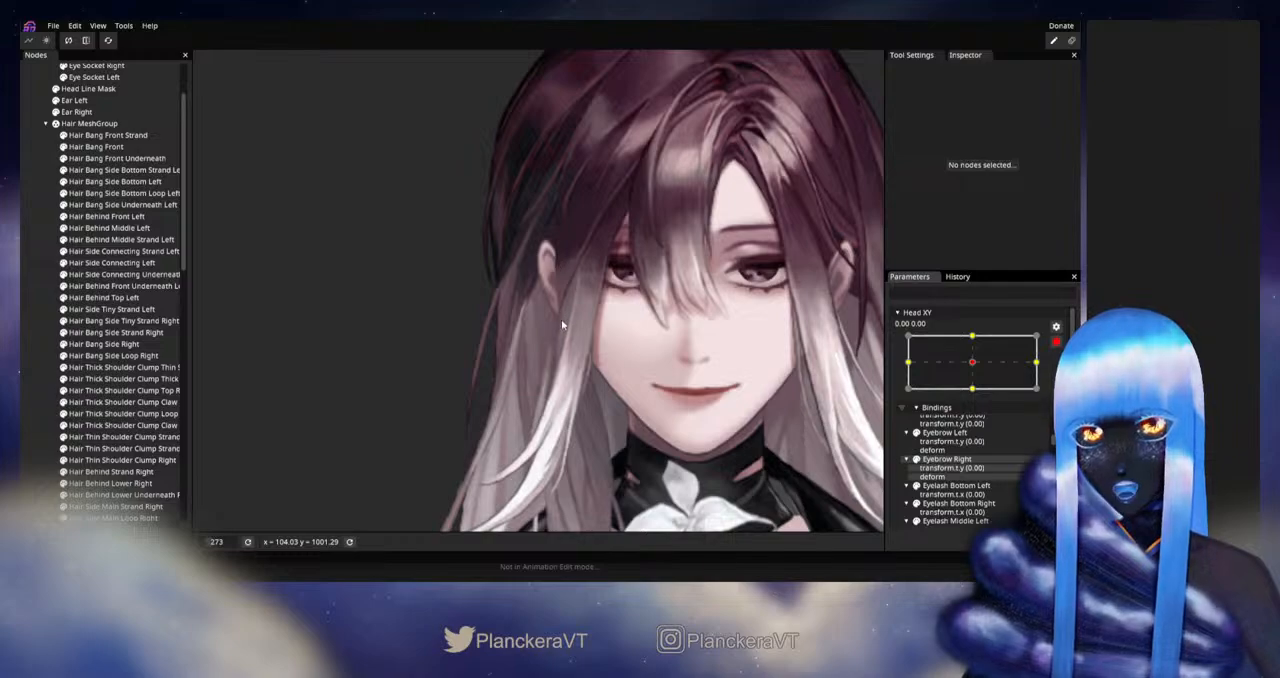
{"action": "left_click", "coordinate": [908, 363]}
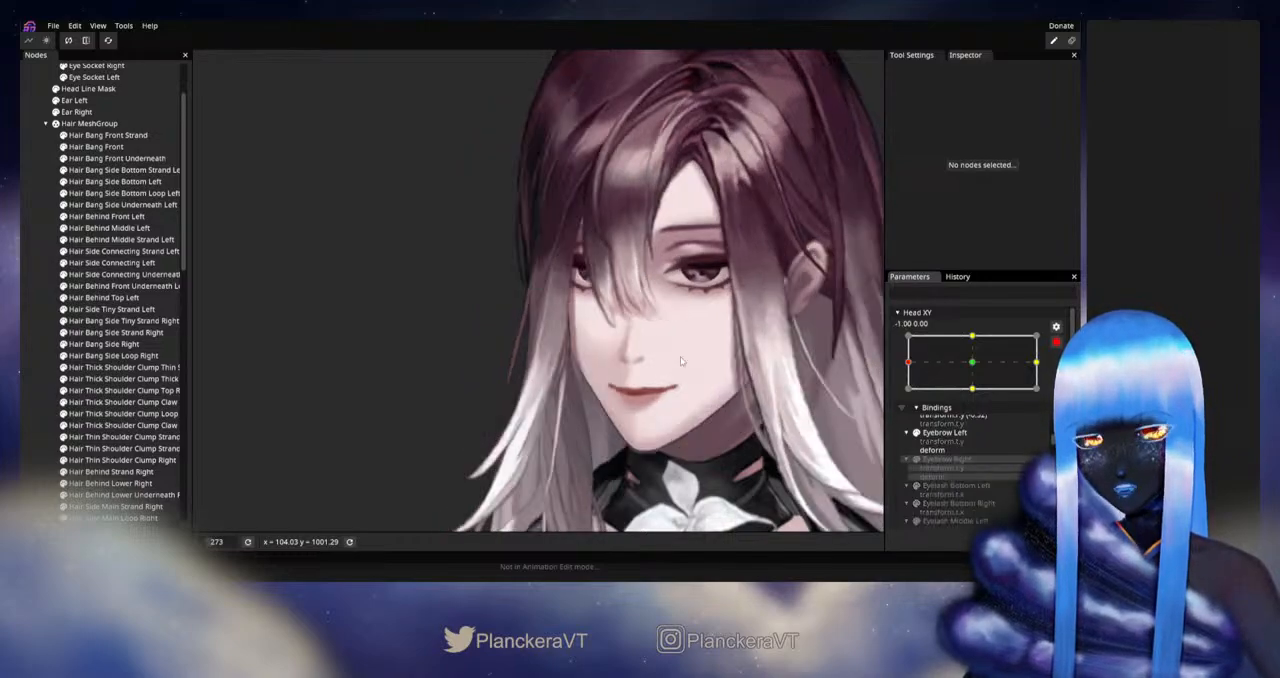
{"action": "scroll", "coordinate": [652, 335], "scroll_direction": "down", "scroll_amount": 4}
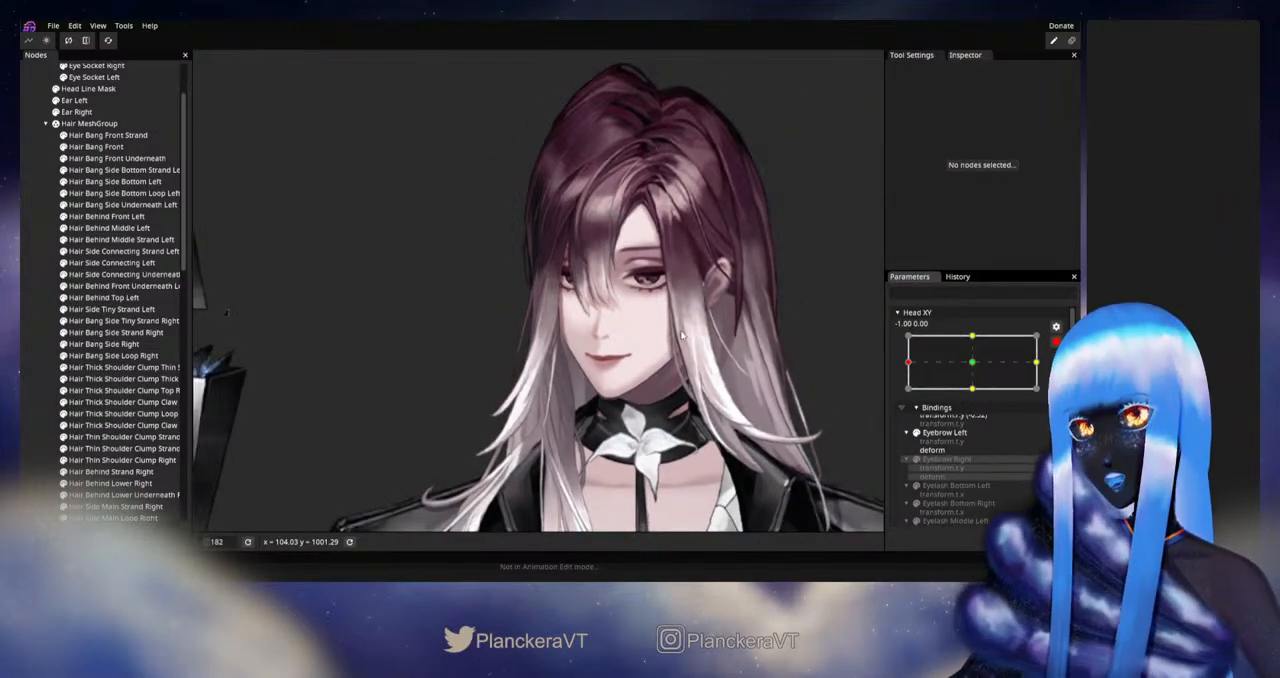
{"action": "left_click_drag", "start_coordinate": [680, 335], "coordinate": [669, 363]}
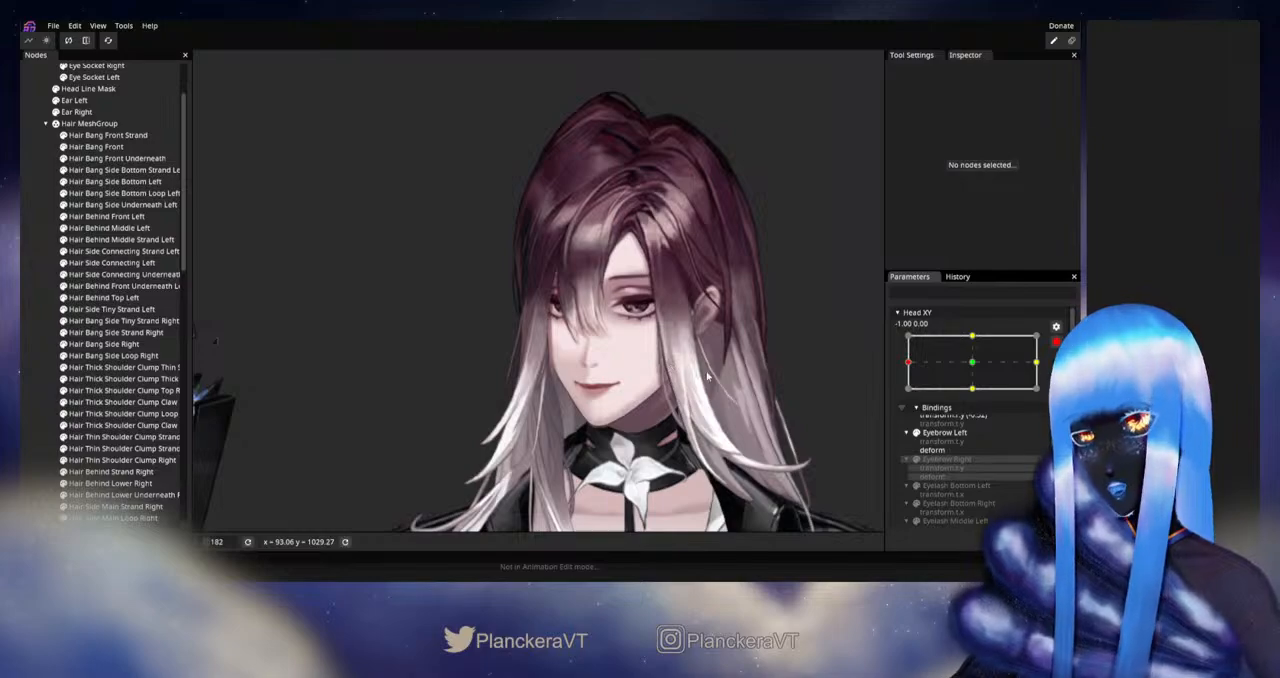
{"action": "left_click", "coordinate": [1056, 342]}
{"action": "mouse_move", "coordinate": [902, 400]}
{"action": "left_mouse_down"}
{"action": "mouse_move", "coordinate": [978, 400]}
{"action": "mouse_move", "coordinate": [955, 385]}
{"action": "mouse_move", "coordinate": [973, 394]}
{"action": "mouse_move", "coordinate": [914, 398]}
{"action": "mouse_move", "coordinate": [975, 397]}
{"action": "mouse_move", "coordinate": [911, 399]}
{"action": "mouse_move", "coordinate": [977, 397]}
{"action": "mouse_move", "coordinate": [906, 397]}
{"action": "left_mouse_up"}
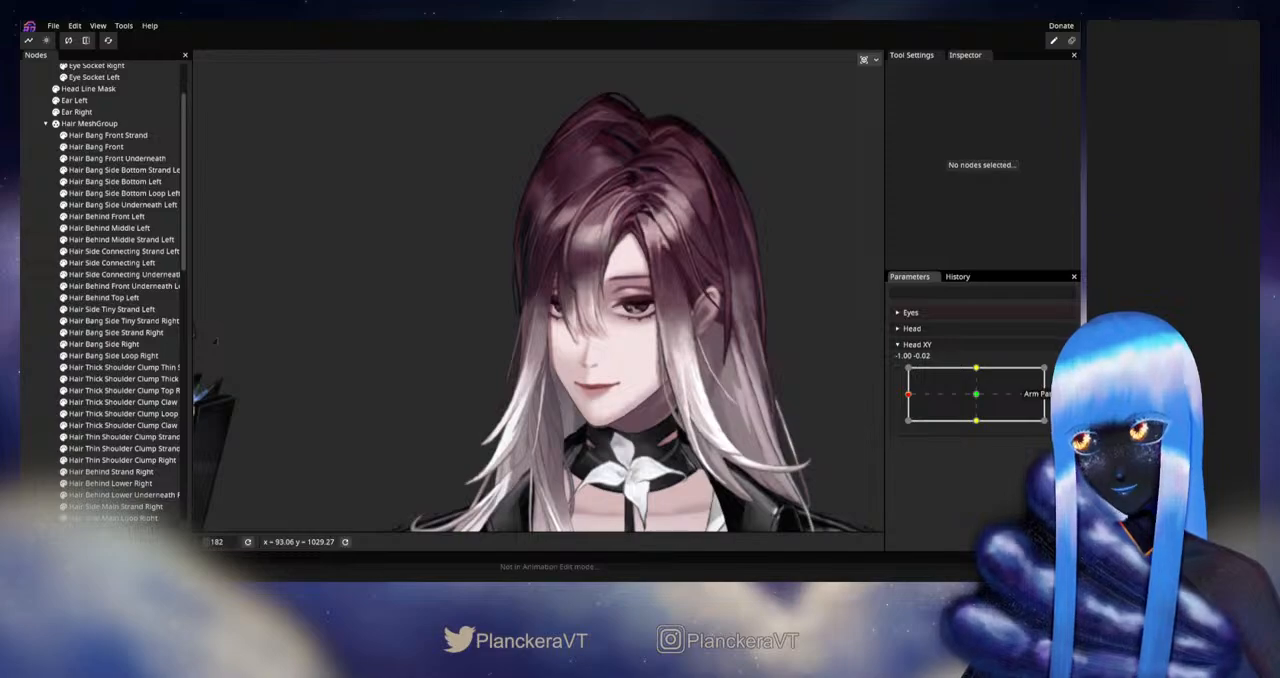
Step: Arm Head XY, refine Hair Bang Side Right beside the face with the size 46 Circle Brush, and deselect it
{"action": "left_click", "coordinate": [1063, 375]}
{"action": "scroll", "coordinate": [437, 322], "scroll_direction": "up", "scroll_amount": 5}
{"action": "left_click_drag", "start_coordinate": [429, 317], "coordinate": [446, 399]}
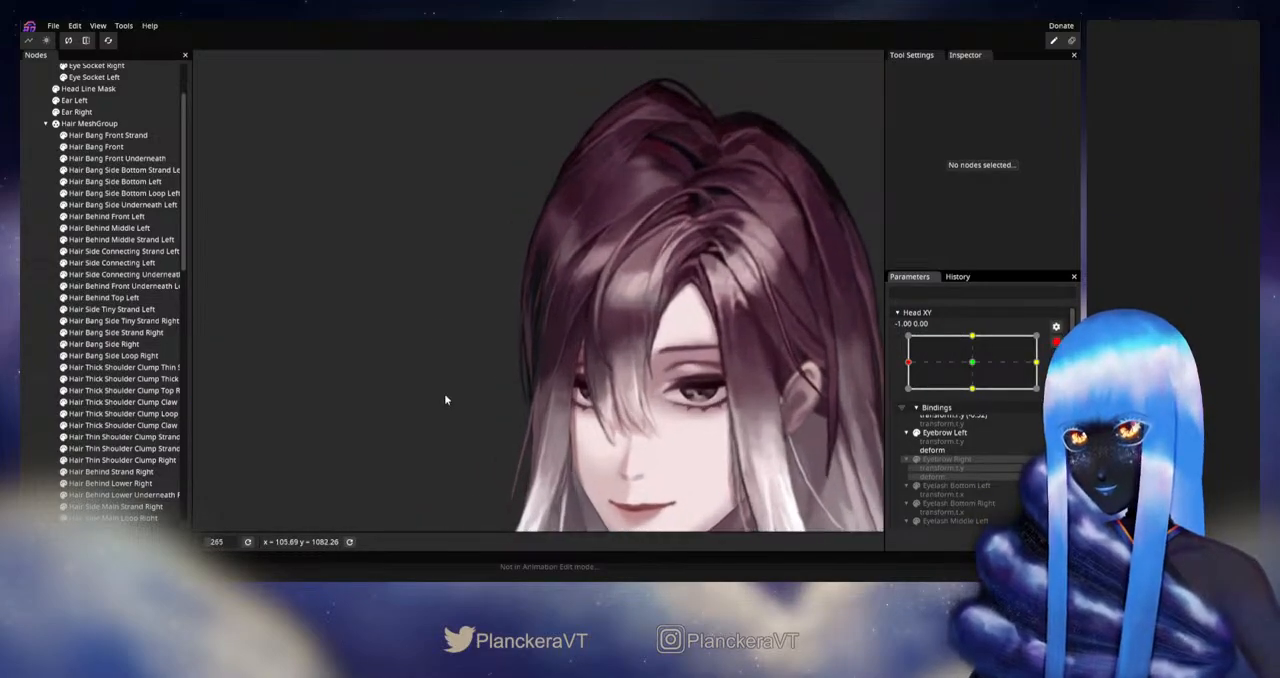
{"action": "left_click", "coordinate": [178, 344]}
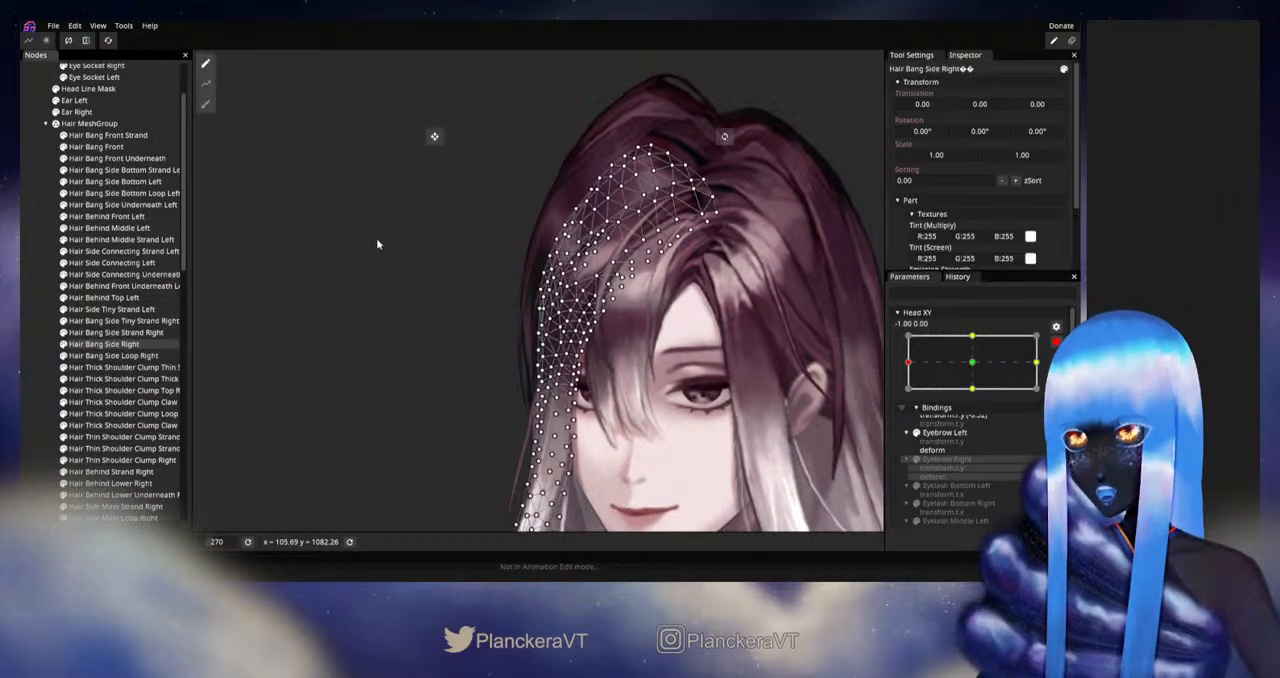
{"action": "left_click", "coordinate": [206, 106]}
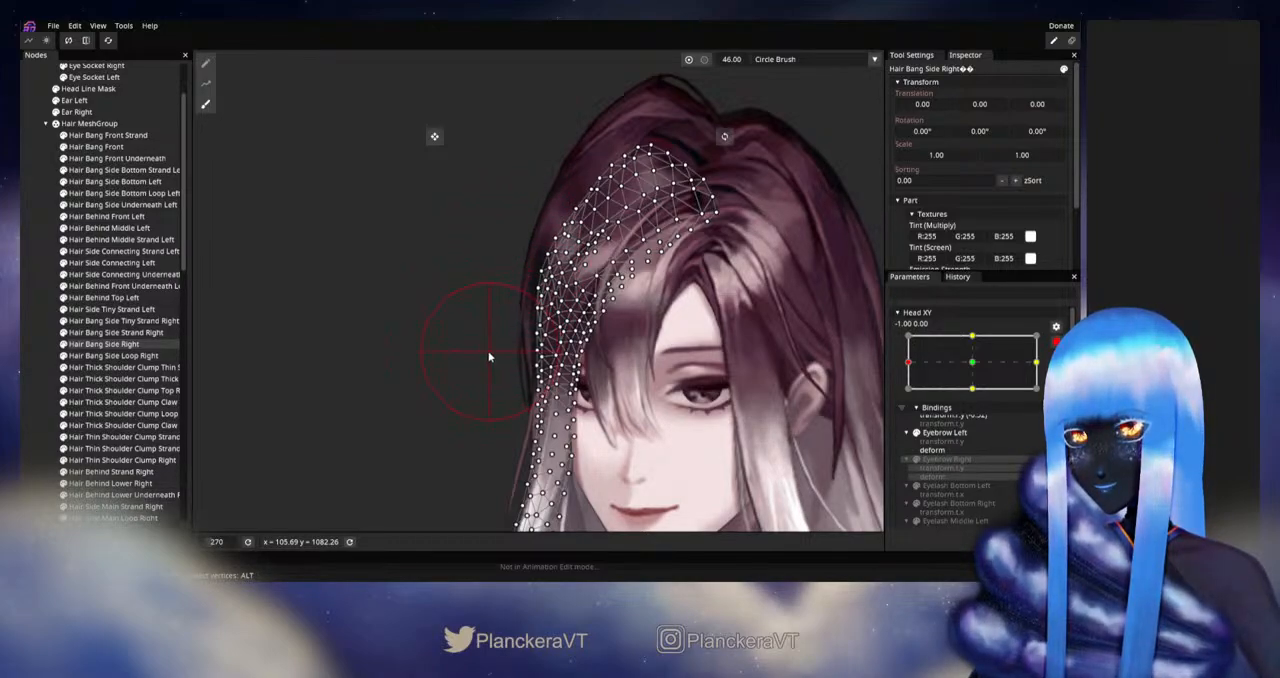
{"action": "left_click", "coordinate": [43, 370]}
{"action": "scroll", "coordinate": [502, 357], "scroll_direction": "down", "scroll_amount": 3}
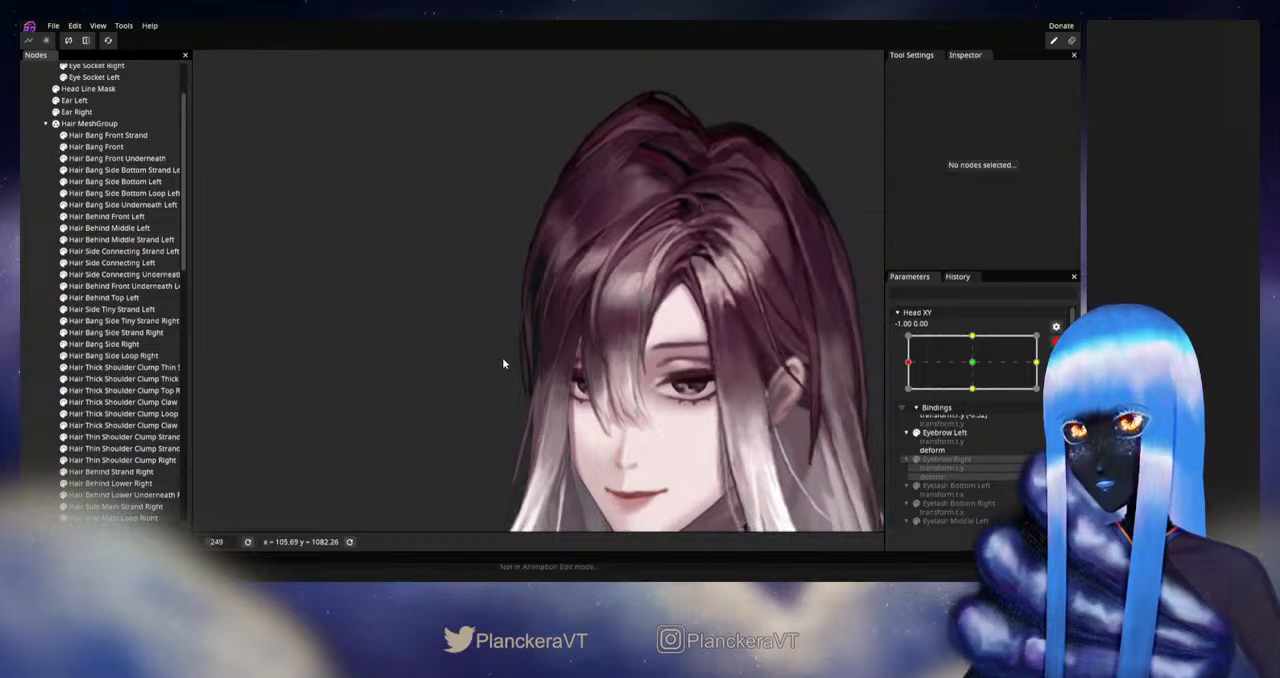
Step: Inspect the face and bangs, then disarm Head XY and nudge it around the left extreme to check the hair's movement
{"action": "left_click_drag", "start_coordinate": [656, 372], "coordinate": [658, 312]}
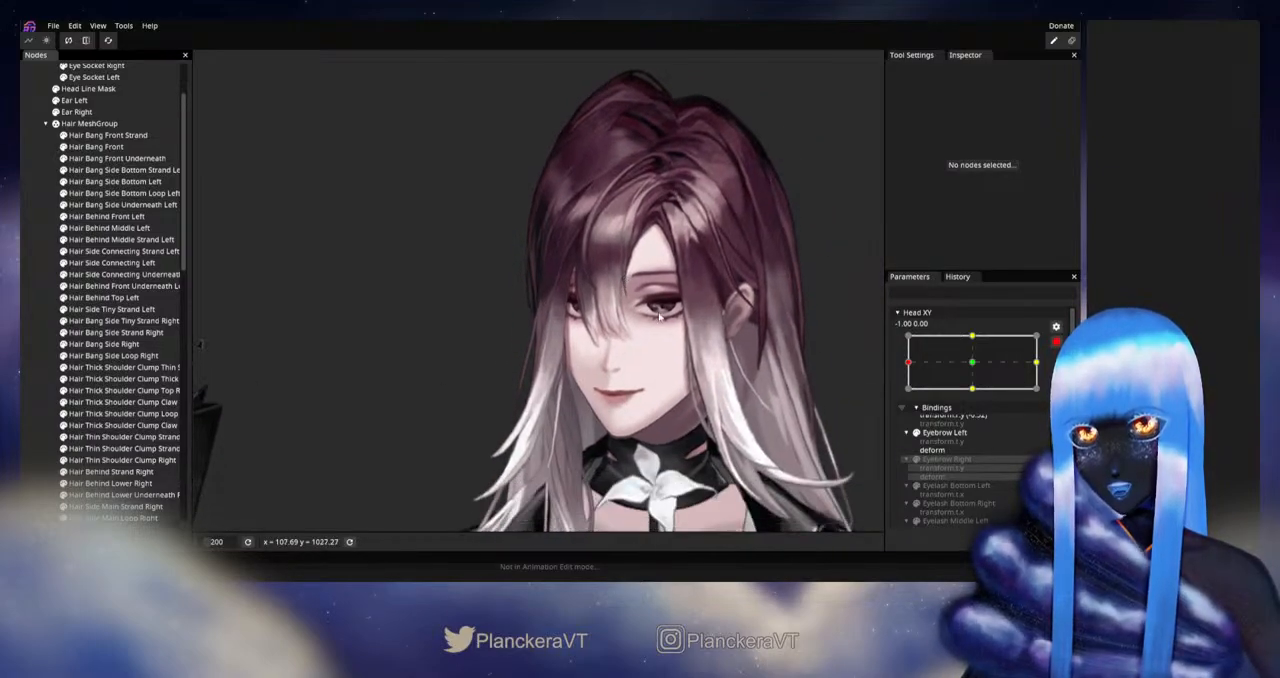
{"action": "left_click_drag", "start_coordinate": [731, 340], "coordinate": [718, 318]}
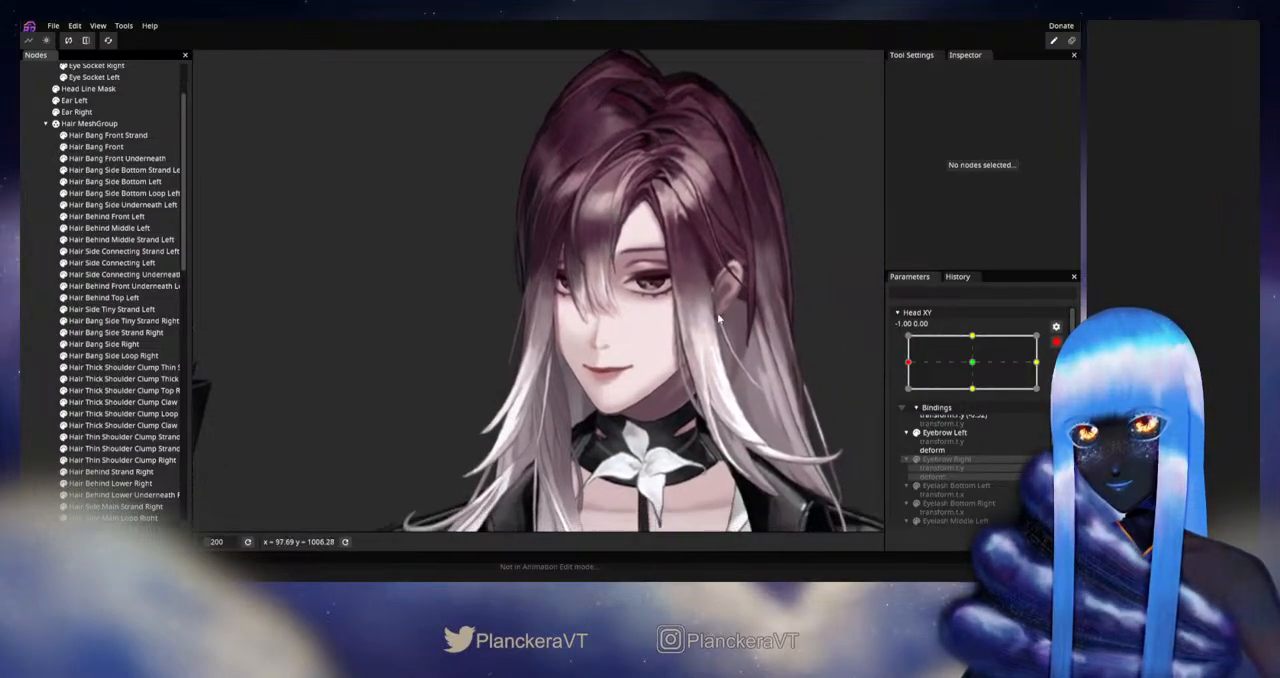
{"action": "left_click", "coordinate": [1056, 342]}
{"action": "scroll", "coordinate": [734, 377], "scroll_direction": "down", "scroll_amount": 2}
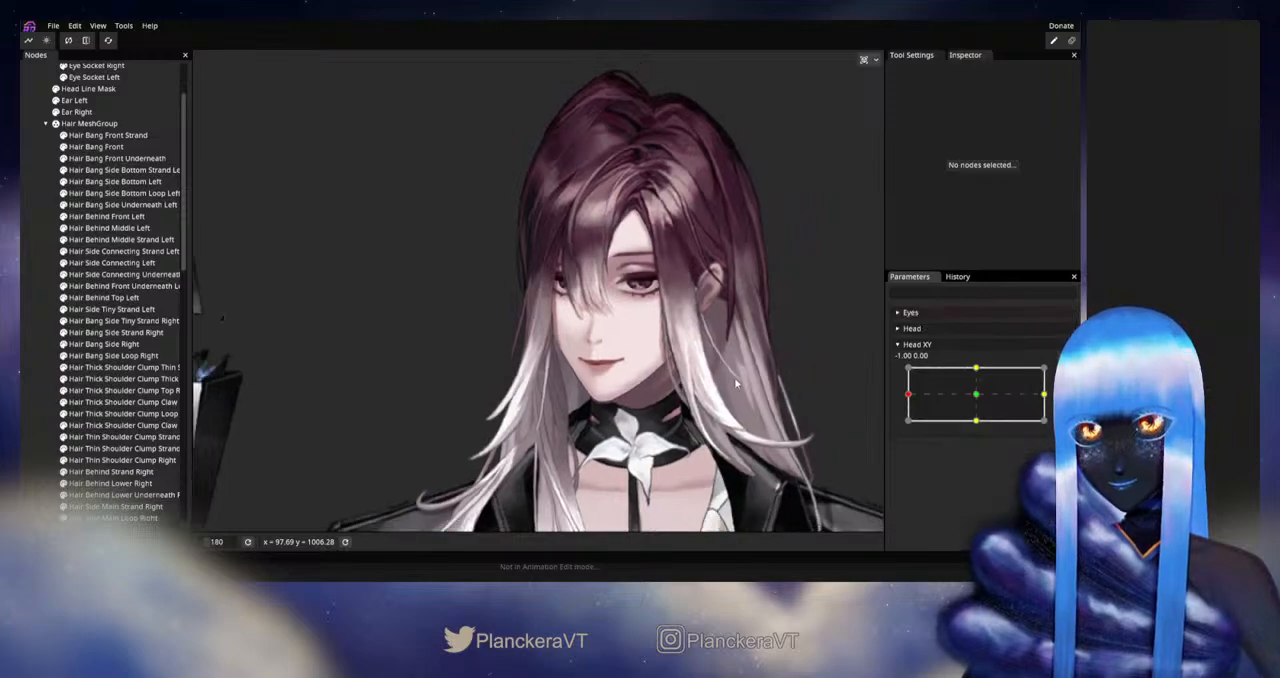
{"action": "mouse_move", "coordinate": [918, 397]}
{"action": "left_mouse_down"}
{"action": "mouse_move", "coordinate": [977, 398]}
{"action": "mouse_move", "coordinate": [913, 397]}
{"action": "left_mouse_up"}
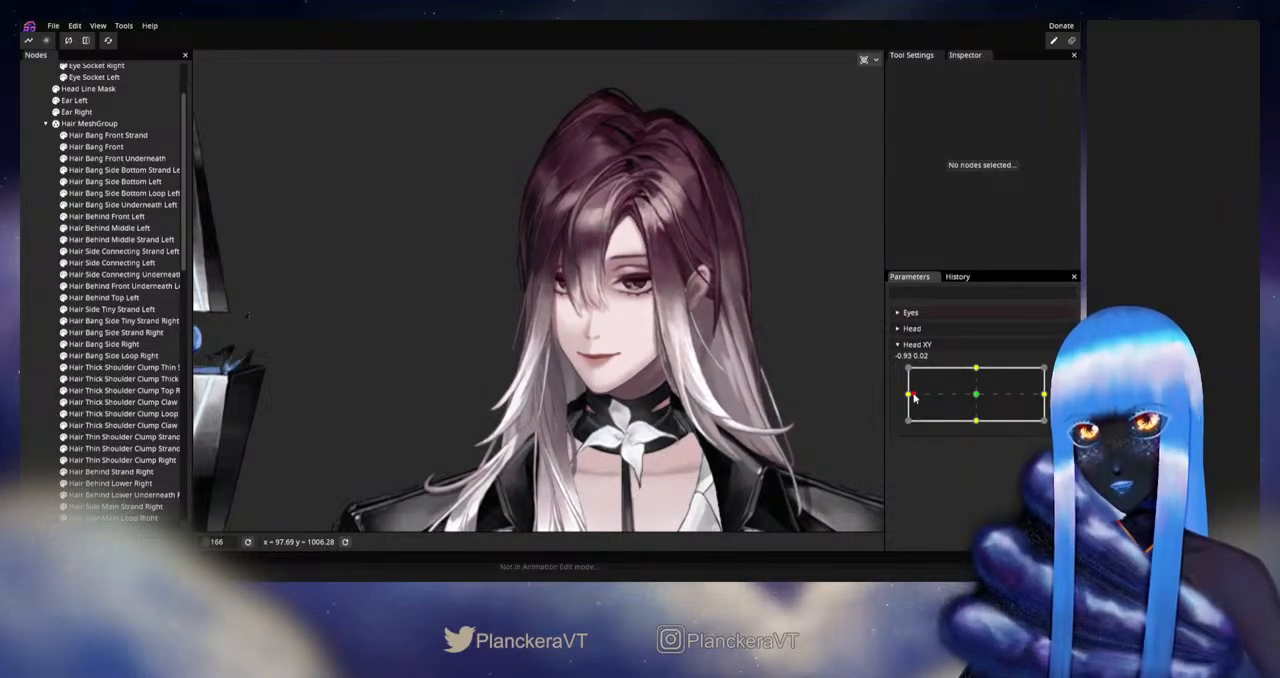
{"action": "mouse_move", "coordinate": [913, 397]}
{"action": "left_mouse_down"}
{"action": "mouse_move", "coordinate": [971, 397]}
{"action": "mouse_move", "coordinate": [909, 397]}
{"action": "left_mouse_up"}
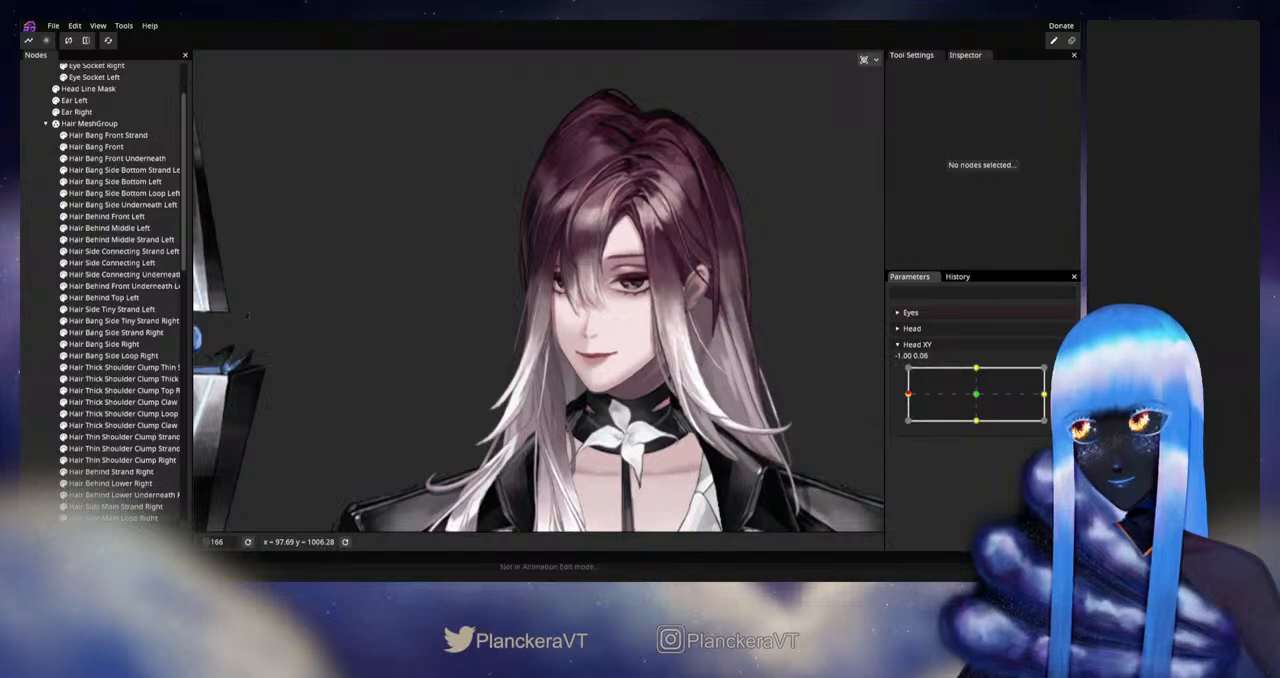
Step: Arm Head XY, select Hair Behind Lower Right and Hair Behind Lower Underneath Right, and set the Circle Brush size to 40
{"action": "left_click", "coordinate": [1063, 374]}
{"action": "scroll", "coordinate": [564, 233], "scroll_direction": "up", "scroll_amount": 3}
{"action": "left_click_drag", "start_coordinate": [564, 233], "coordinate": [488, 388]}
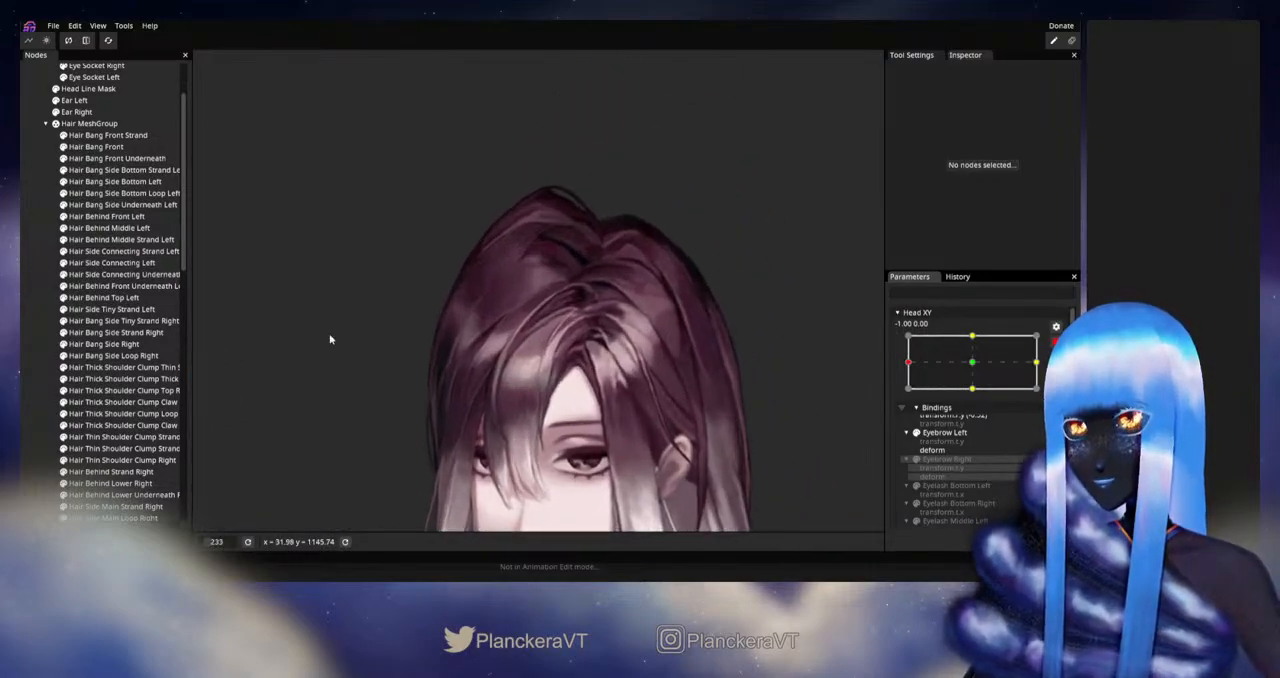
{"action": "scroll", "coordinate": [100, 418], "scroll_direction": "down", "scroll_amount": 3}
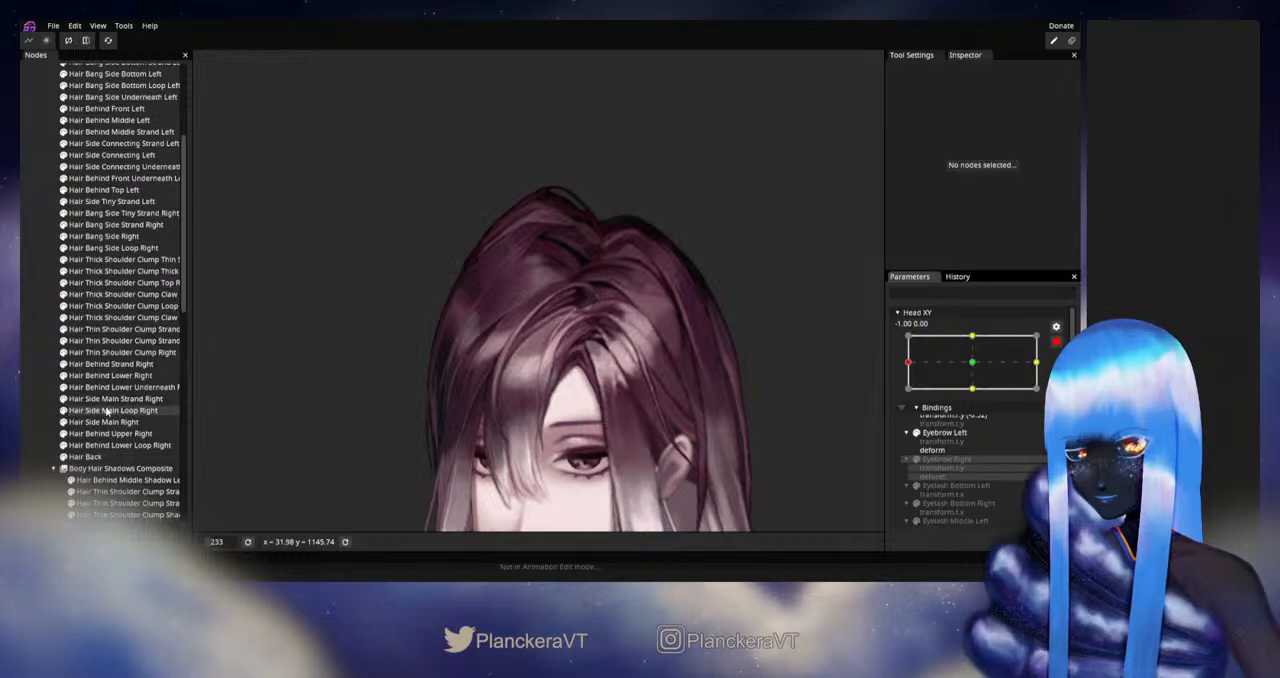
{"action": "left_click", "coordinate": [94, 389]}
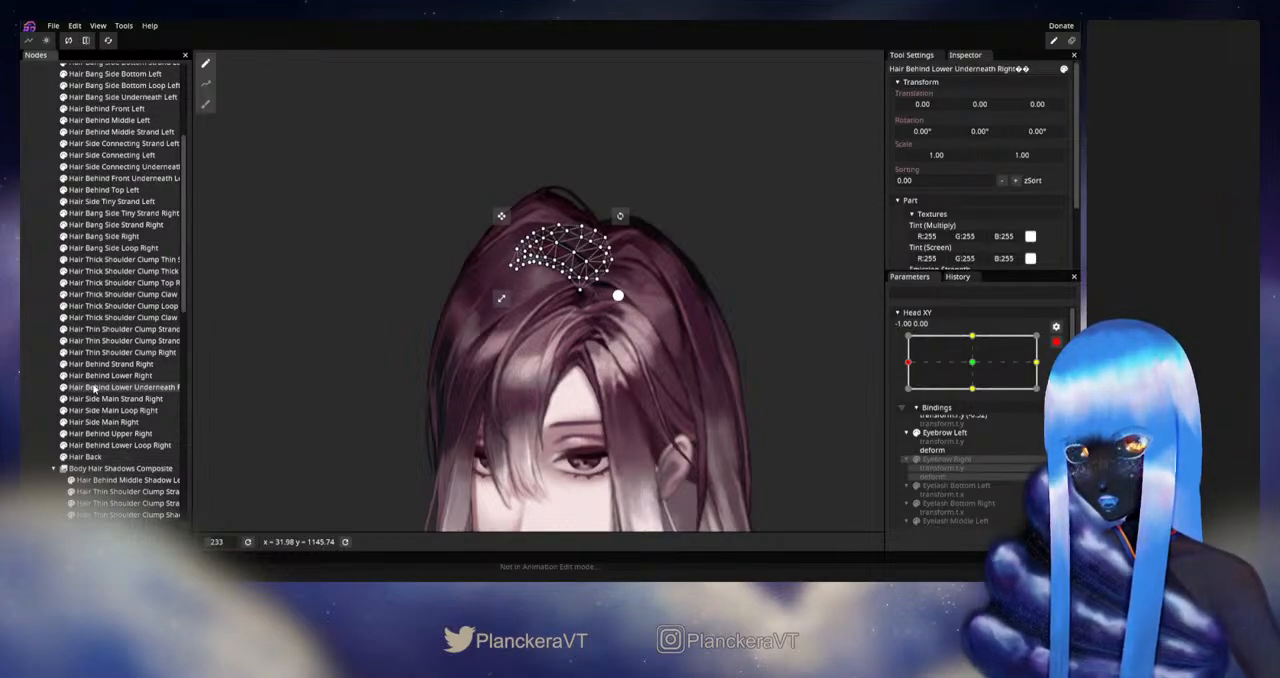
{"action": "left_click", "coordinate": [99, 377], "text": "ctrl"}
{"action": "left_click", "coordinate": [207, 104]}
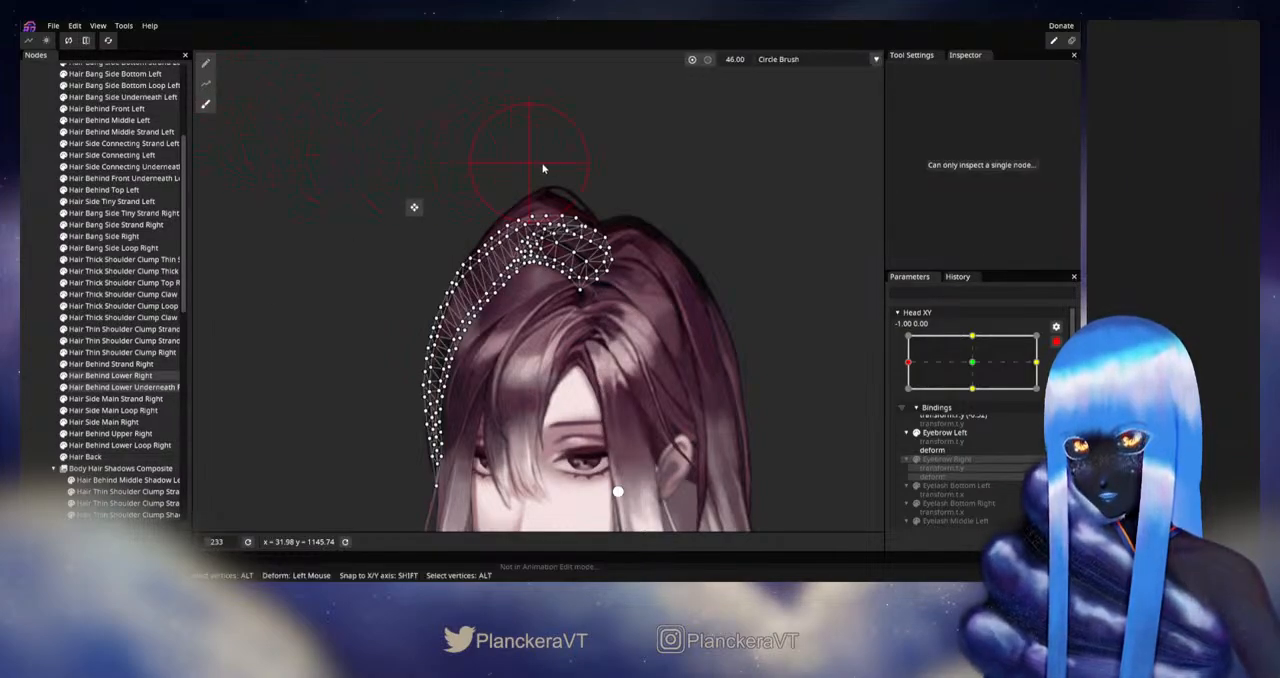
{"action": "scroll", "coordinate": [671, 219], "scroll_direction": "up", "scroll_amount": 2}
{"action": "left_click_drag", "start_coordinate": [671, 220], "coordinate": [634, 304]}
{"action": "scroll", "coordinate": [634, 304], "scroll_direction": "up", "scroll_amount": 1}
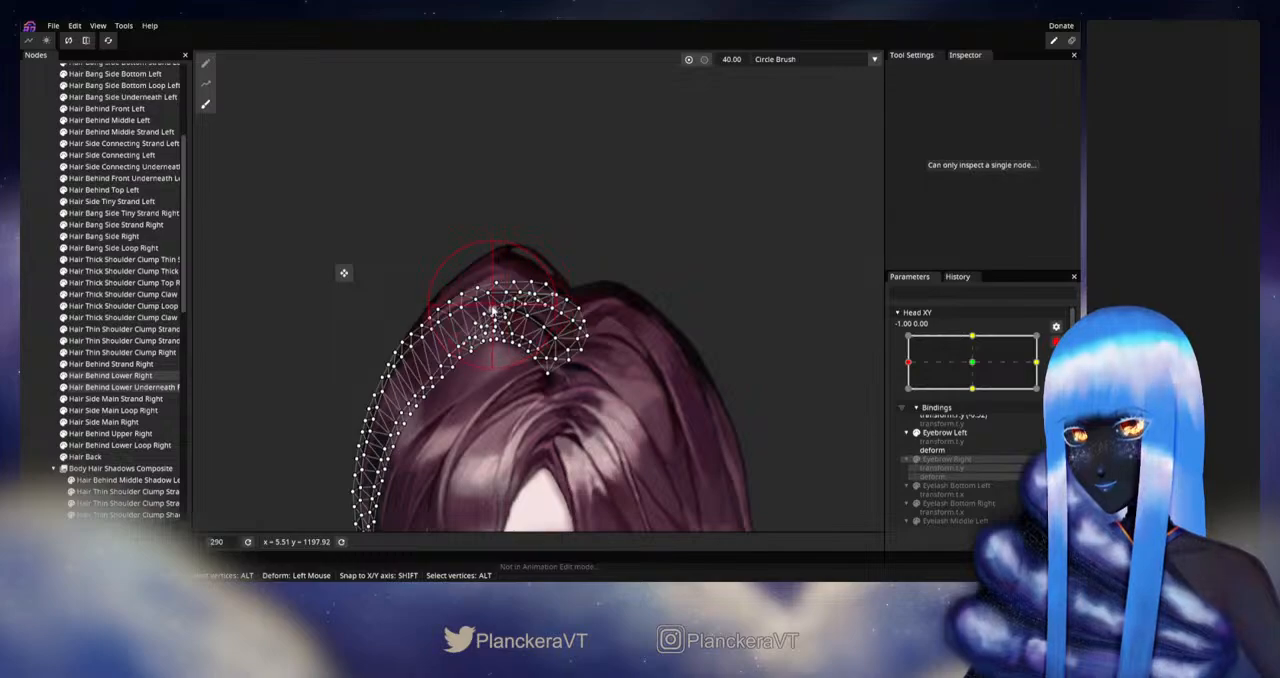
Step: Reshape Hair Behind Lower Right alone near the crown with the Circle Brush at size 30, and deselect it
{"action": "left_click", "coordinate": [110, 375]}
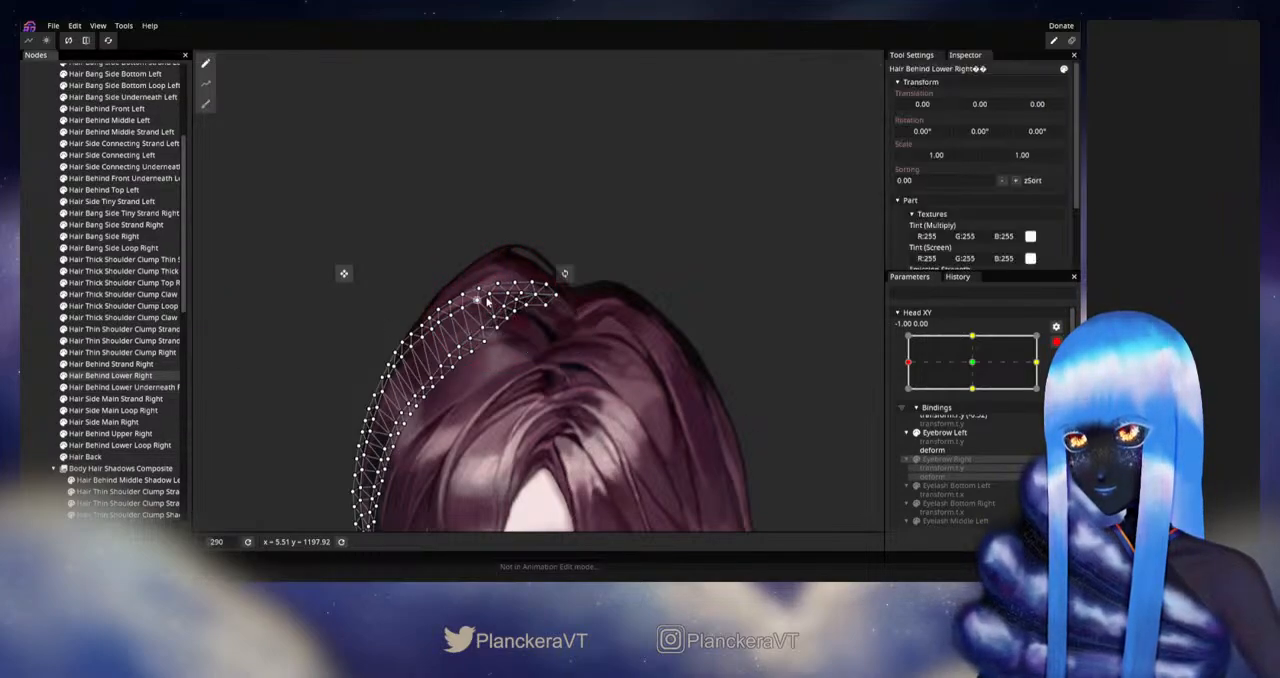
{"action": "left_click", "coordinate": [205, 103]}
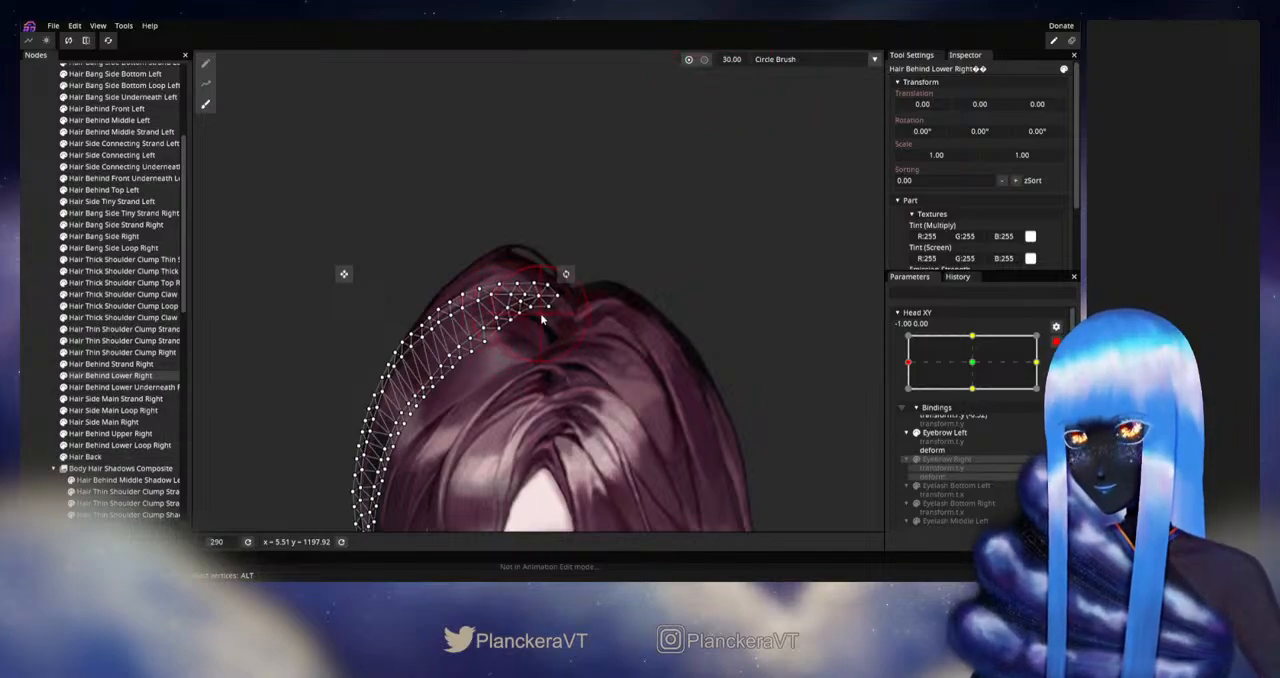
{"action": "left_click", "coordinate": [27, 329]}
Step: Disarm Head XY and move it to the left extreme to check the reshaped crown hair
{"action": "scroll", "coordinate": [538, 379], "scroll_direction": "down", "scroll_amount": 3}
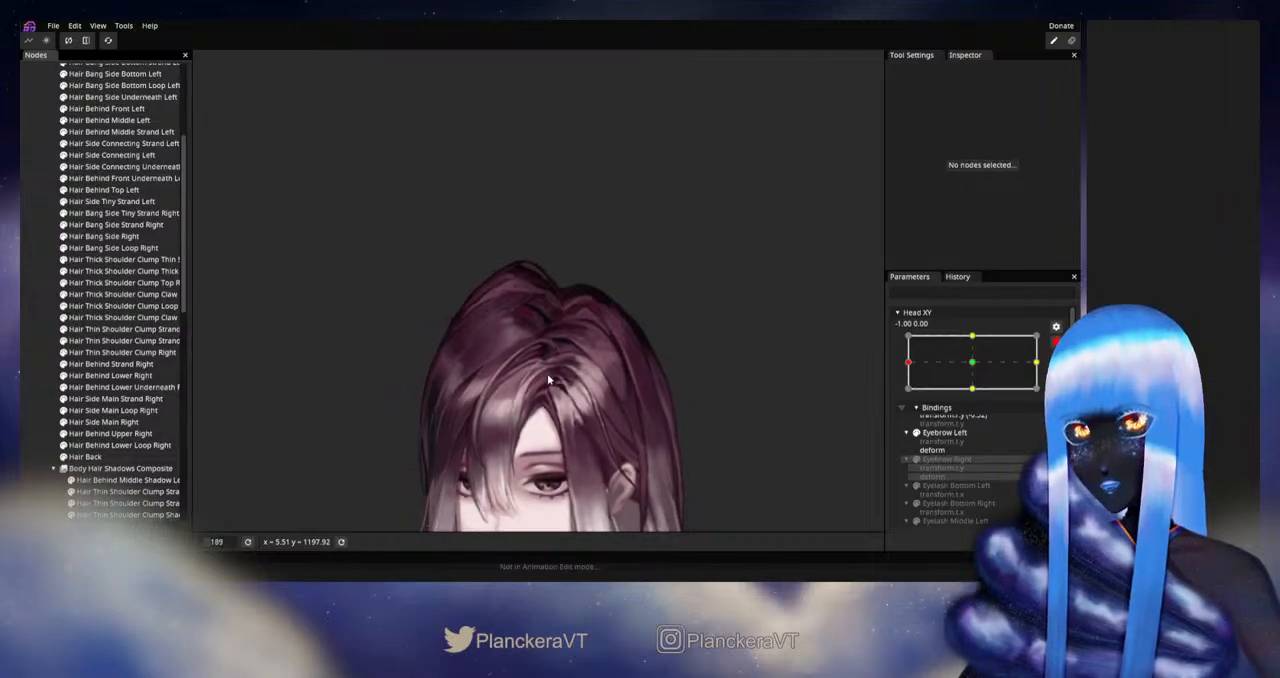
{"action": "left_click_drag", "start_coordinate": [548, 379], "coordinate": [633, 325]}
{"action": "left_click_drag", "start_coordinate": [636, 366], "coordinate": [650, 323]}
{"action": "mouse_move", "coordinate": [662, 387]}
{"action": "left_mouse_down"}
{"action": "mouse_move", "coordinate": [668, 364]}
{"action": "mouse_move", "coordinate": [648, 374]}
{"action": "left_mouse_up"}
{"action": "scroll", "coordinate": [667, 375], "scroll_direction": "down", "scroll_amount": 2}
{"action": "scroll", "coordinate": [656, 357], "scroll_direction": "down", "scroll_amount": 1}
{"action": "left_click", "coordinate": [1056, 342]}
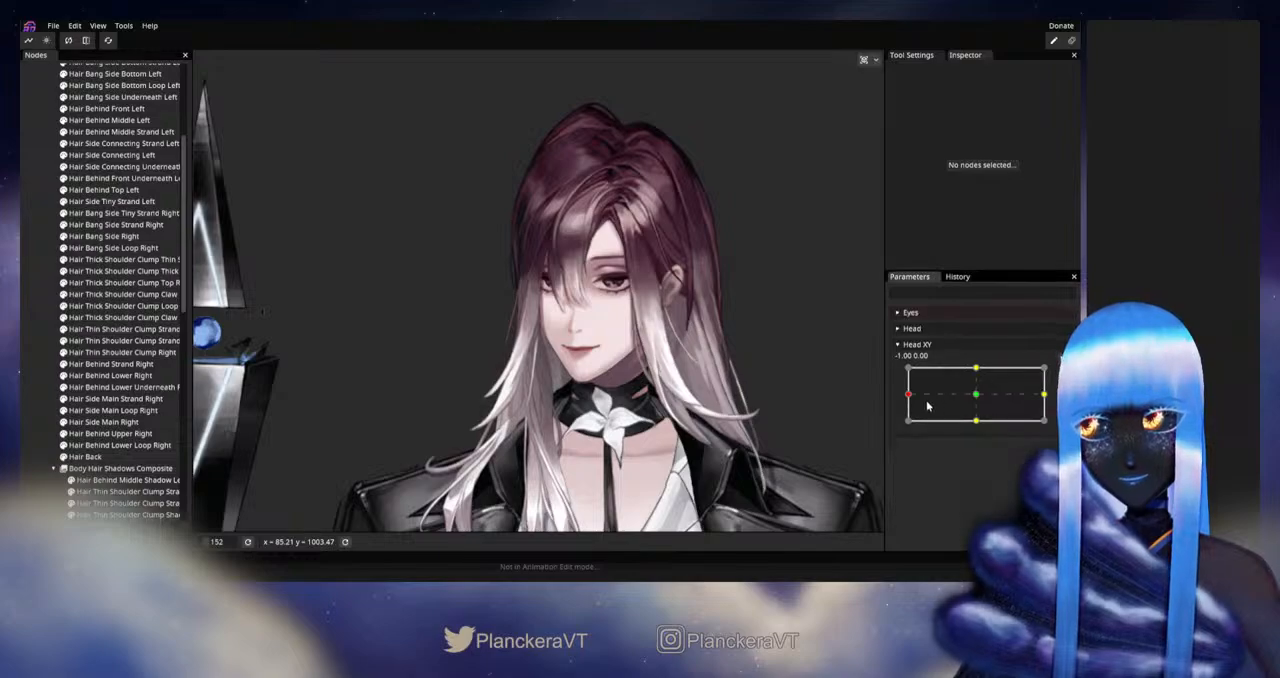
{"action": "mouse_move", "coordinate": [911, 400]}
{"action": "left_mouse_down"}
{"action": "mouse_move", "coordinate": [995, 394]}
{"action": "mouse_move", "coordinate": [899, 398]}
{"action": "left_mouse_up"}
Step: Rearm Head XY, refine the upper outline of Hair Behind Lower Right with the size 30 Circle Brush, and deselect it
{"action": "left_click", "coordinate": [1064, 374]}
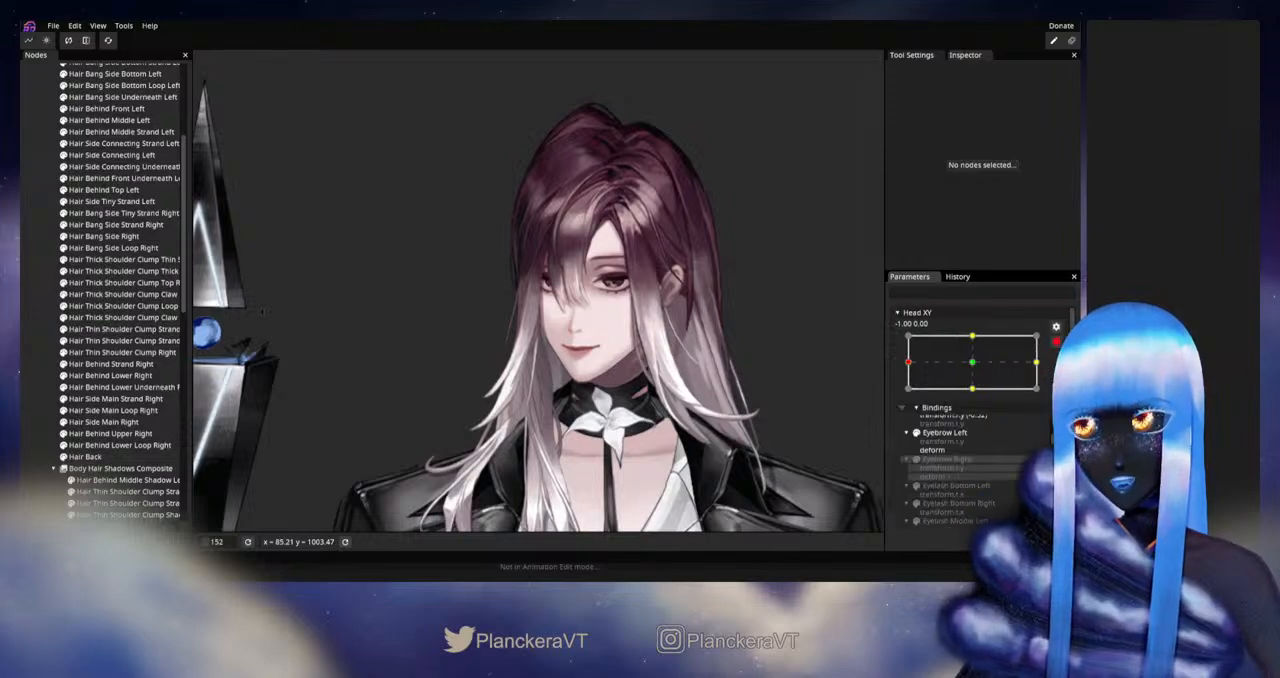
{"action": "scroll", "coordinate": [570, 200], "scroll_direction": "up", "scroll_amount": 2}
{"action": "left_click_drag", "start_coordinate": [568, 200], "coordinate": [512, 387]}
{"action": "scroll", "coordinate": [512, 387], "scroll_direction": "up", "scroll_amount": 1}
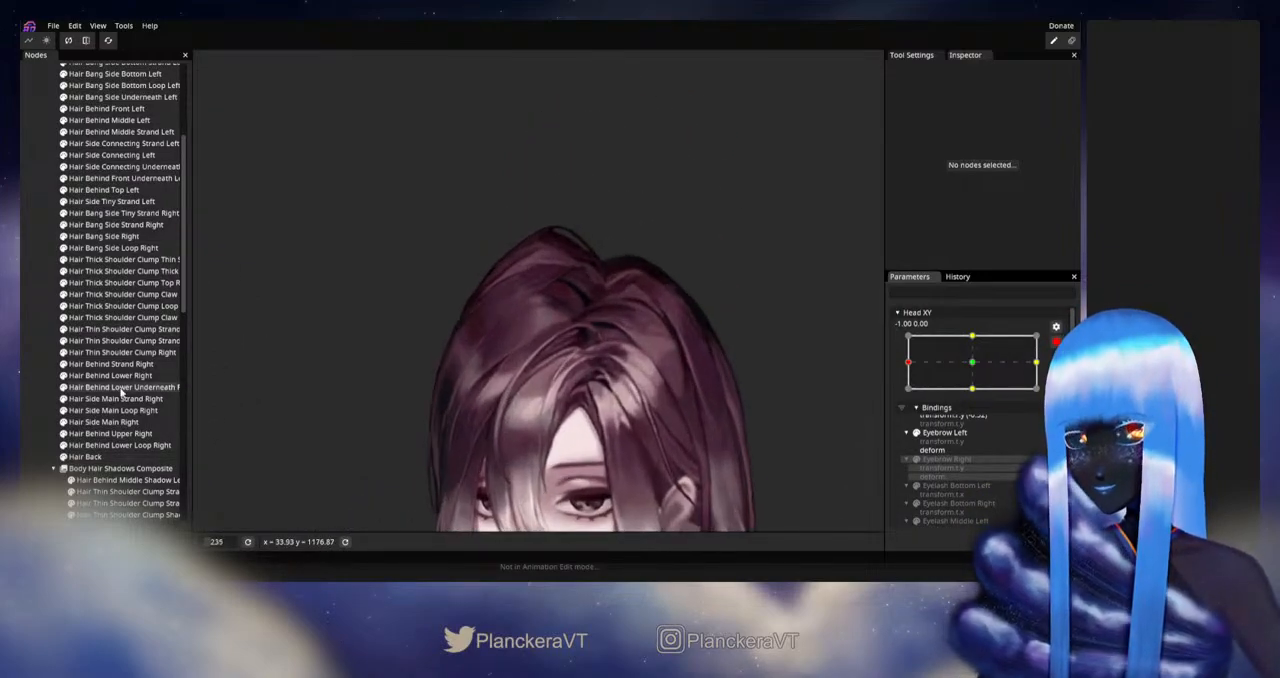
{"action": "scroll", "coordinate": [400, 387], "scroll_direction": "up", "scroll_amount": 3}
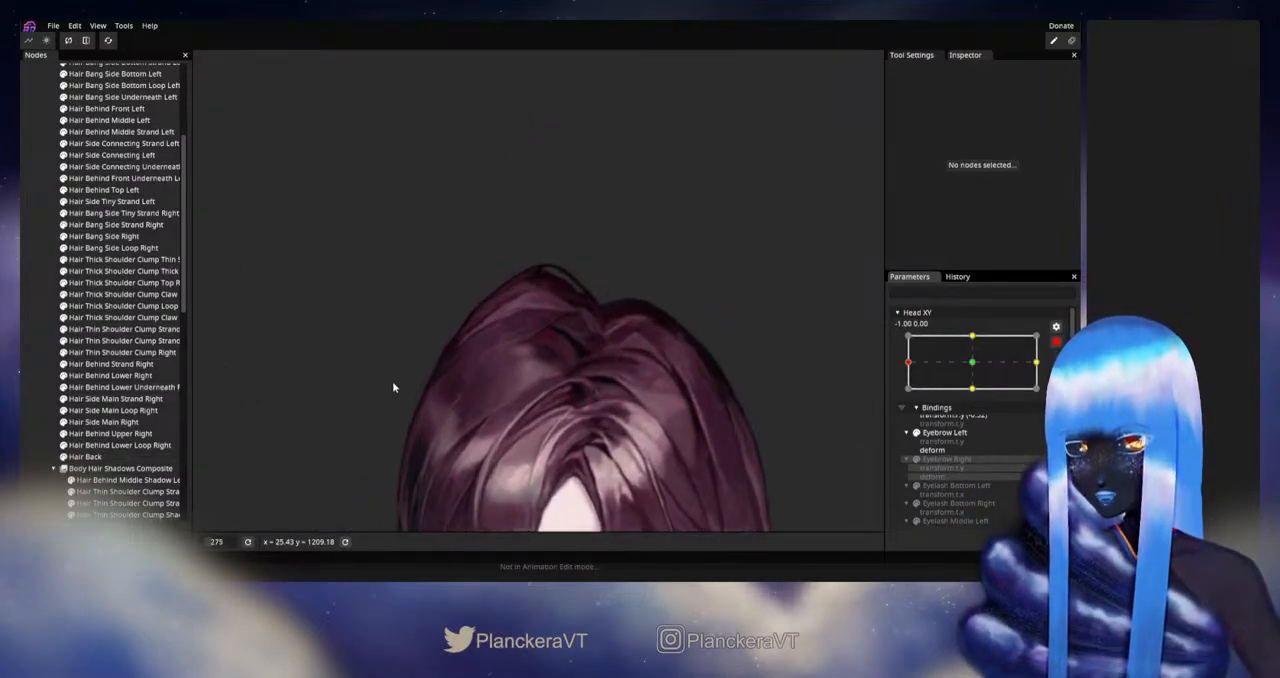
{"action": "left_click", "coordinate": [113, 389]}
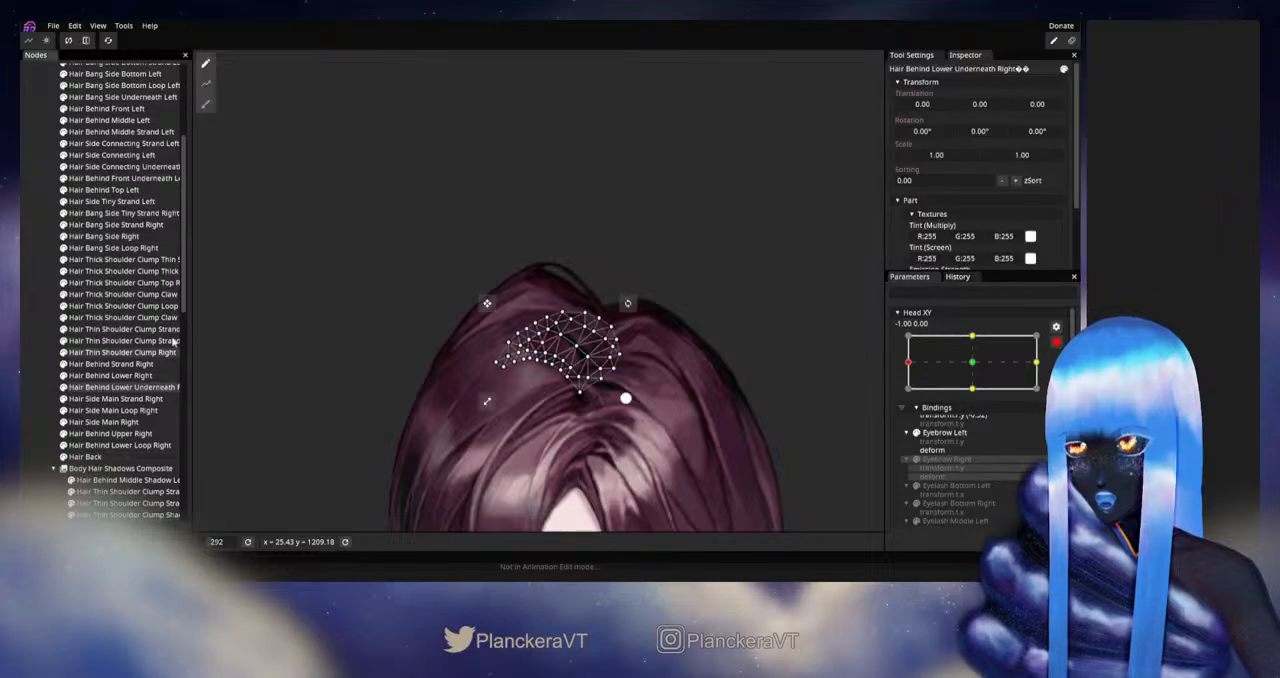
{"action": "left_click", "coordinate": [110, 377]}
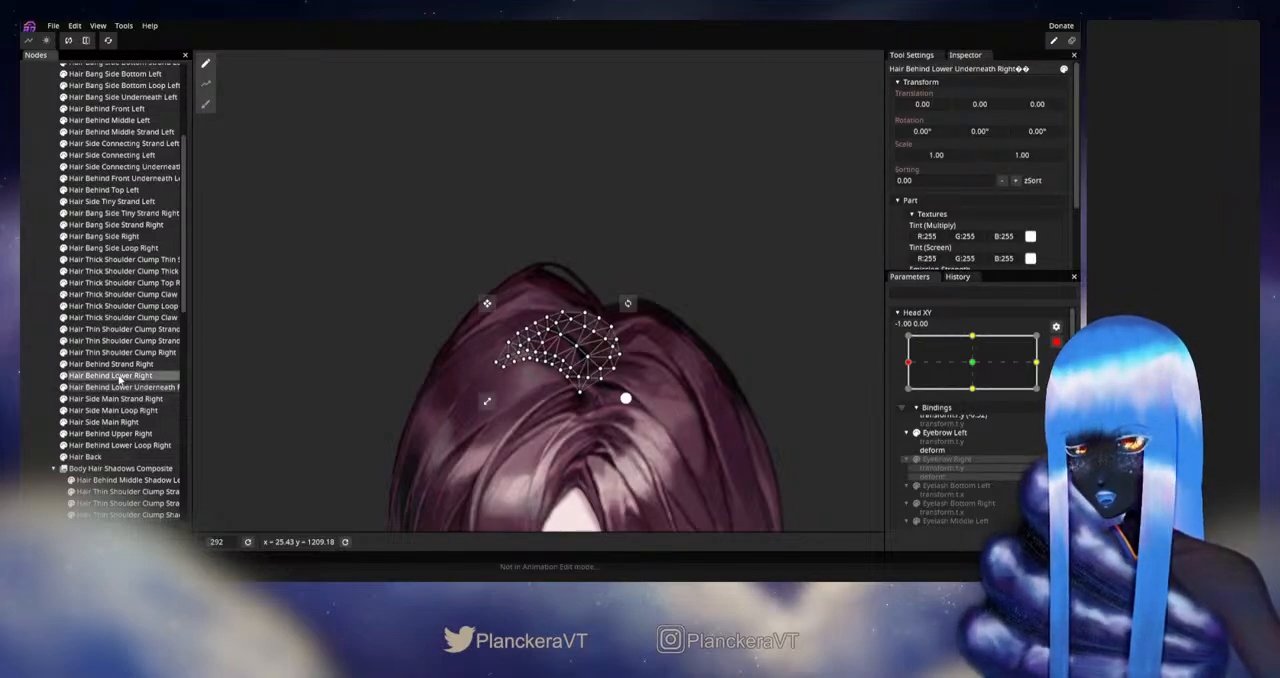
{"action": "left_click", "coordinate": [205, 104]}
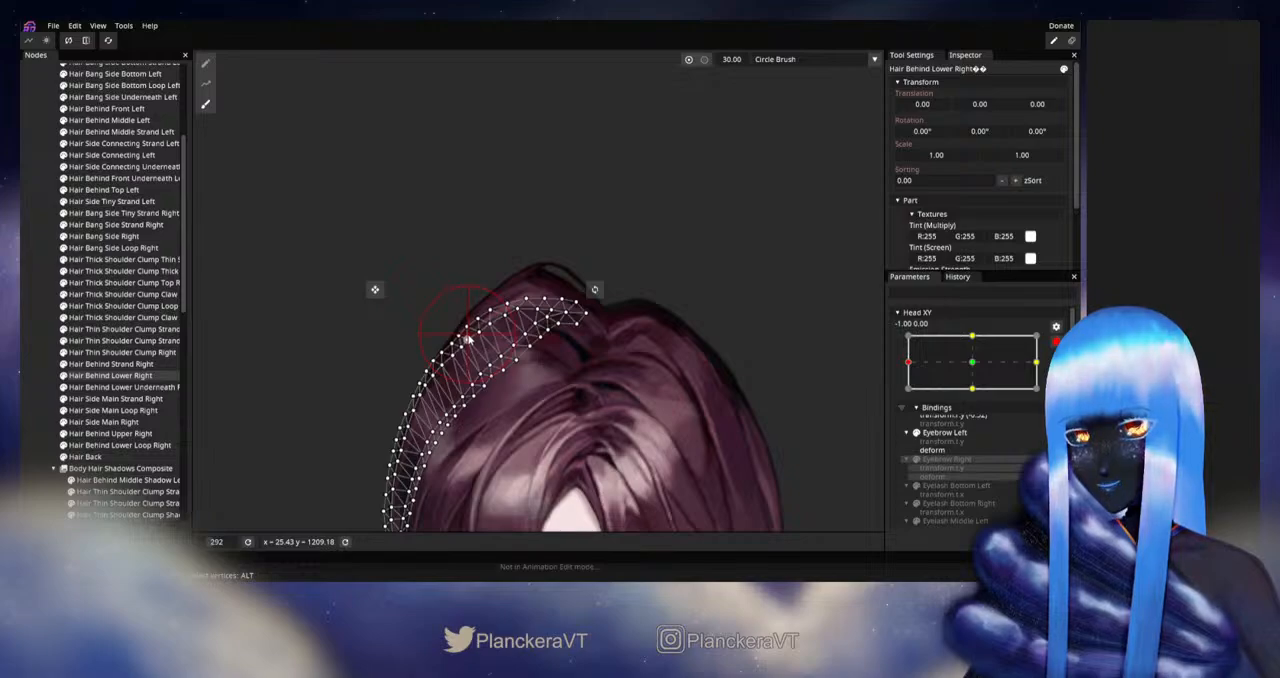
{"action": "left_click", "coordinate": [27, 365]}
{"action": "scroll", "coordinate": [592, 447], "scroll_direction": "down", "scroll_amount": 6}
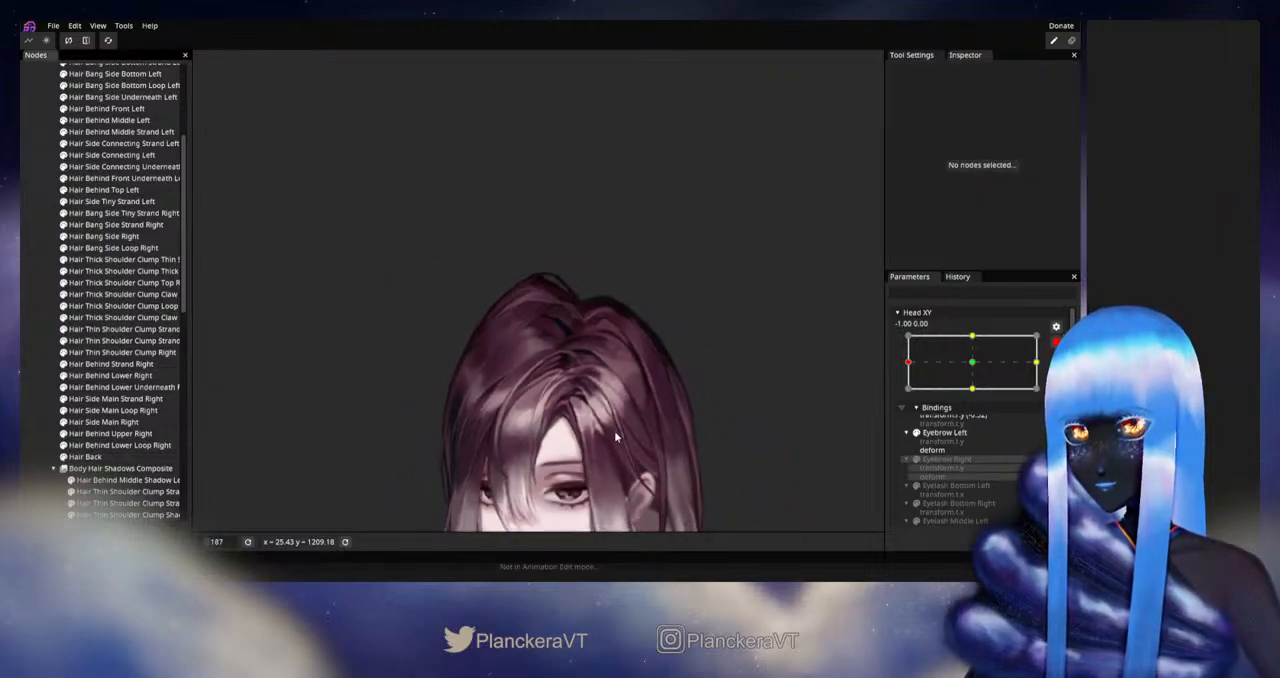
Step: Disarm Head XY and sweep it between the left extreme and the center to check the head turn
{"action": "left_click_drag", "start_coordinate": [591, 441], "coordinate": [723, 340]}
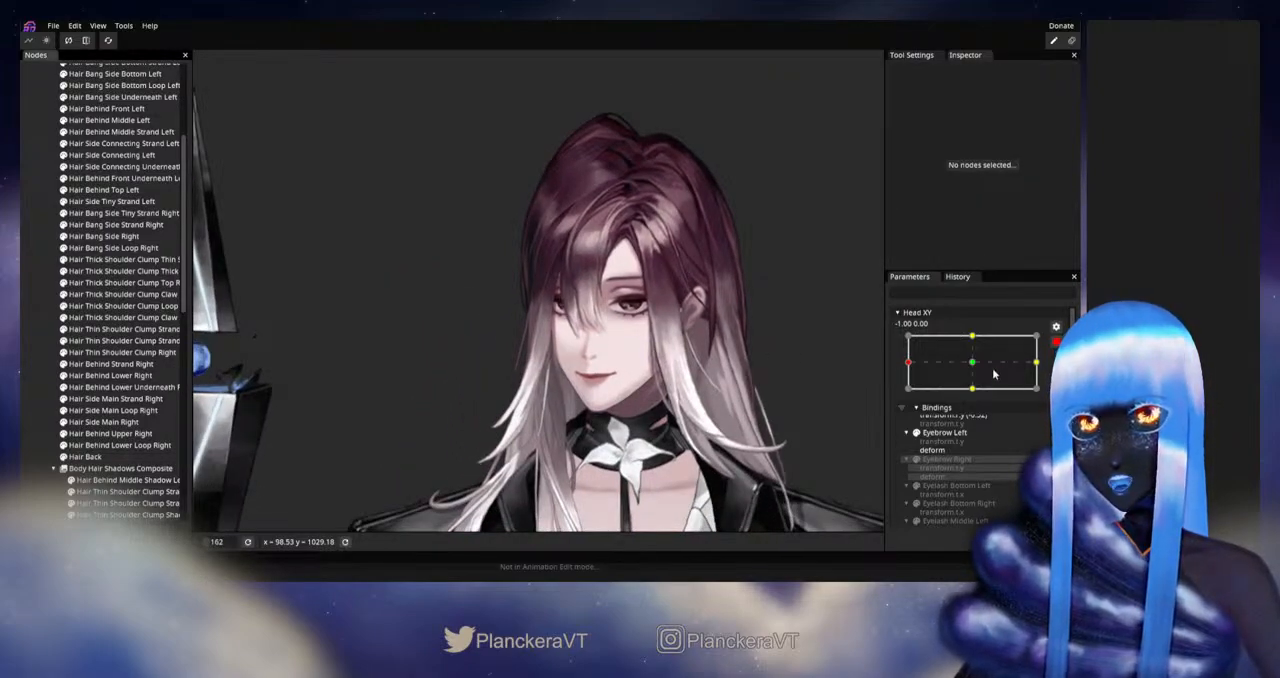
{"action": "left_click", "coordinate": [1056, 342]}
{"action": "left_click_drag", "start_coordinate": [910, 397], "coordinate": [977, 398]}
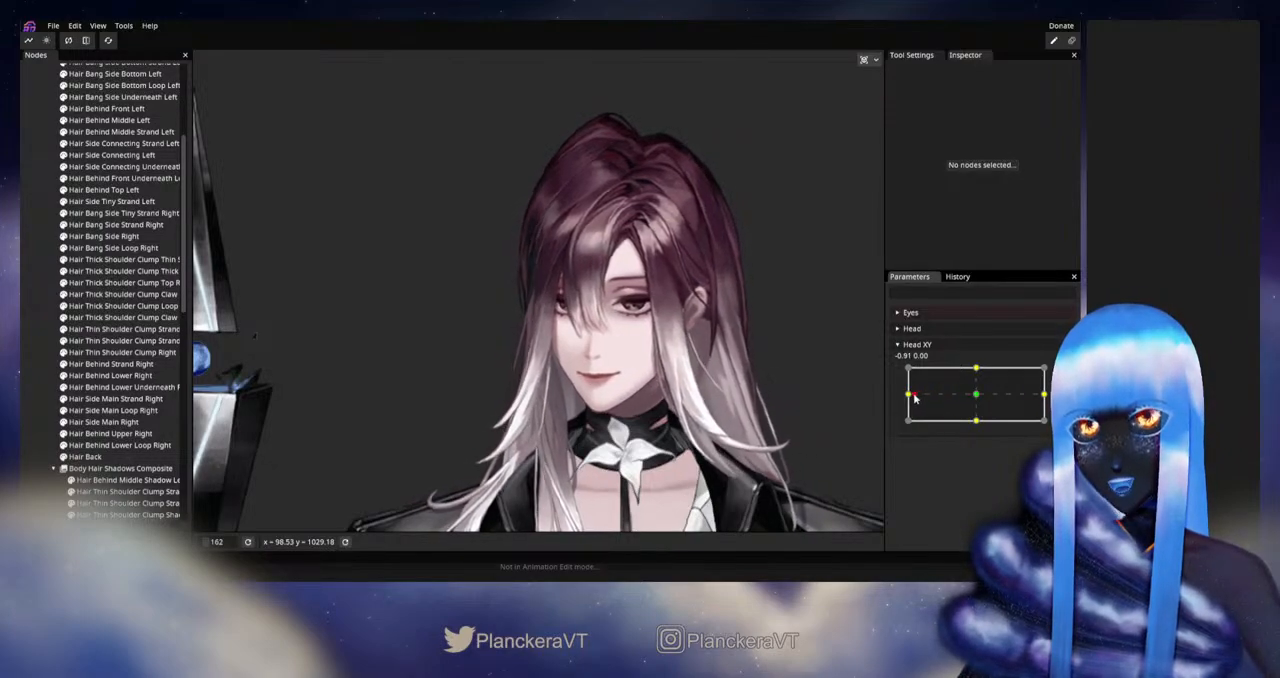
{"action": "left_click_drag", "start_coordinate": [943, 398], "coordinate": [905, 395]}
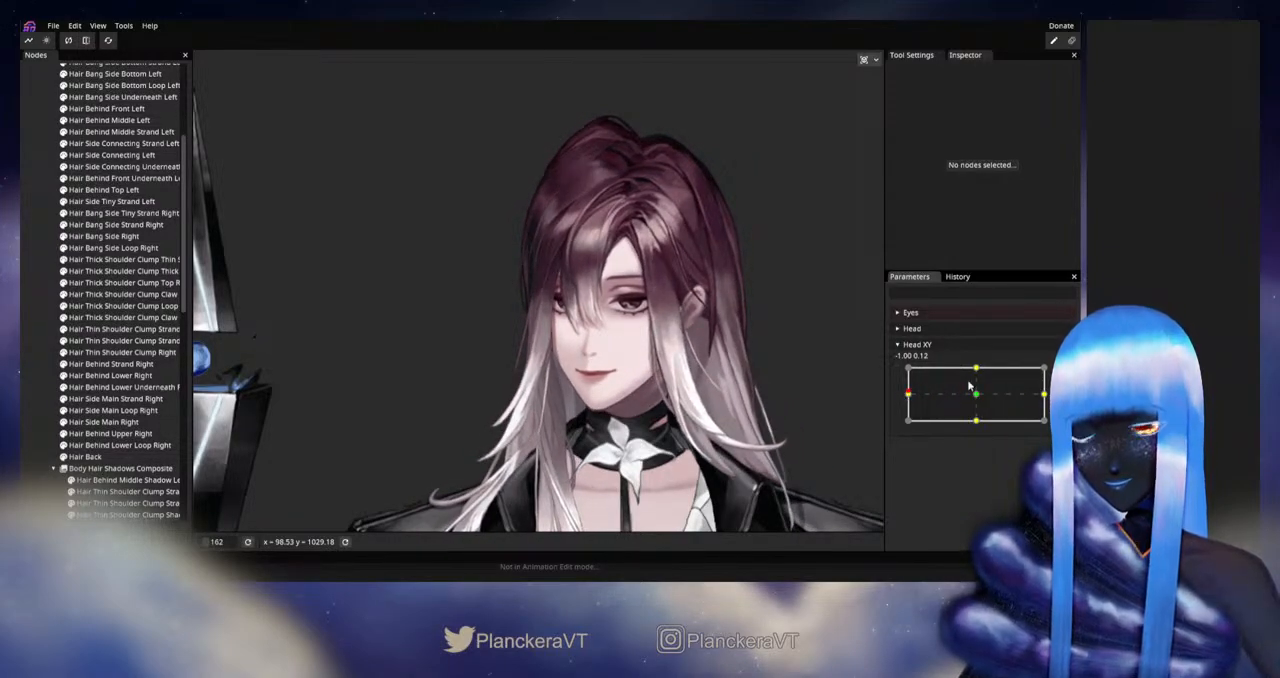
Step: Arm Head XY, adjust the outer side of Hair Behind Lower Right with the Circle Brush at size 38, and deselect it
{"action": "left_click", "coordinate": [1064, 374]}
{"action": "scroll", "coordinate": [434, 289], "scroll_direction": "up", "scroll_amount": 4}
{"action": "left_click_drag", "start_coordinate": [477, 271], "coordinate": [537, 369]}
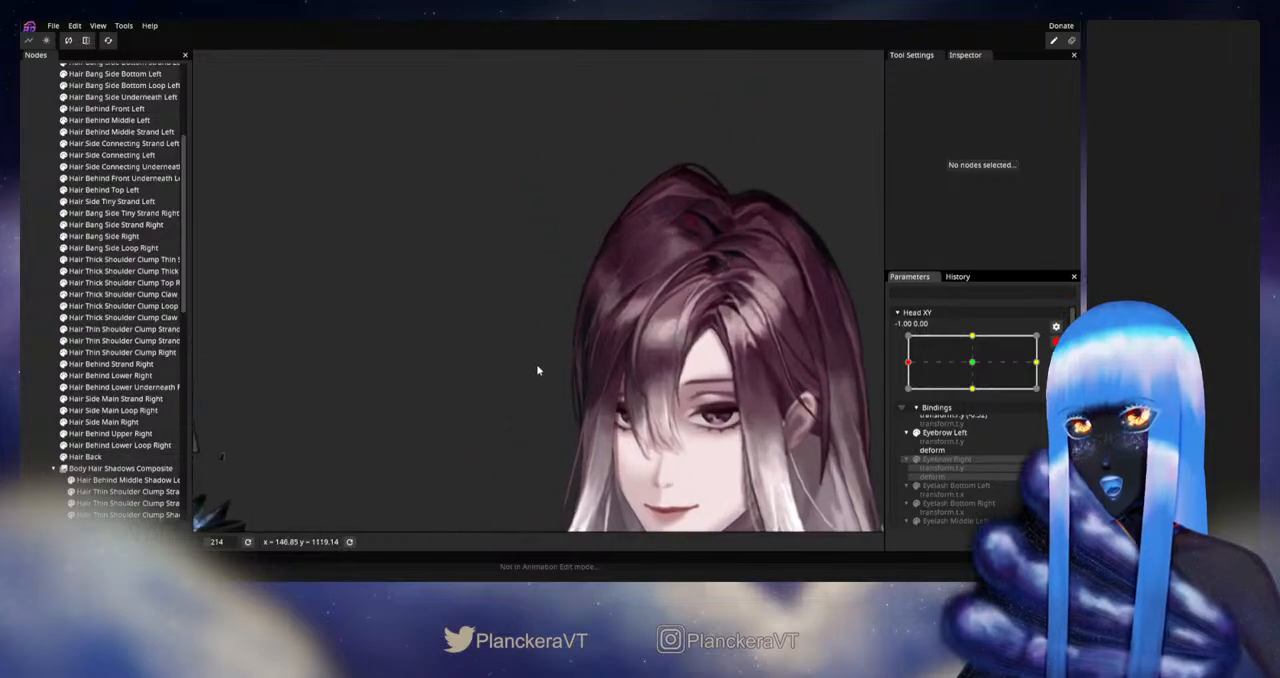
{"action": "left_click", "coordinate": [100, 375]}
{"action": "left_click", "coordinate": [104, 388]}
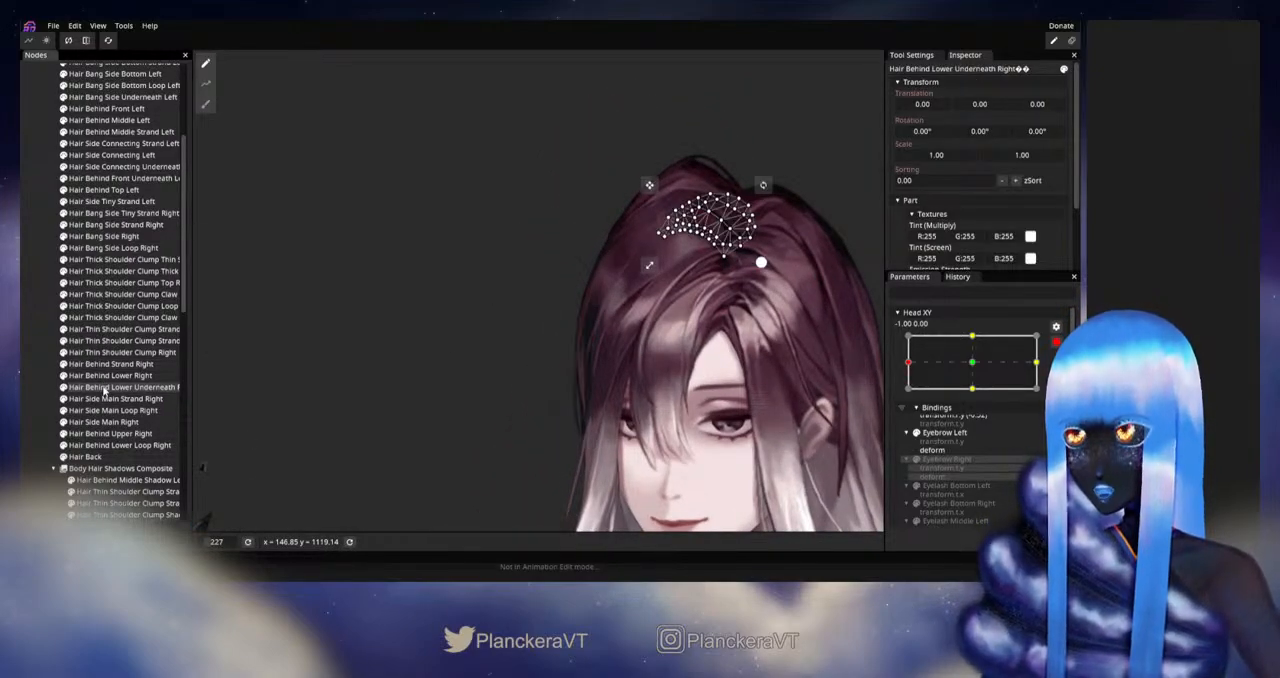
{"action": "left_click", "coordinate": [100, 375]}
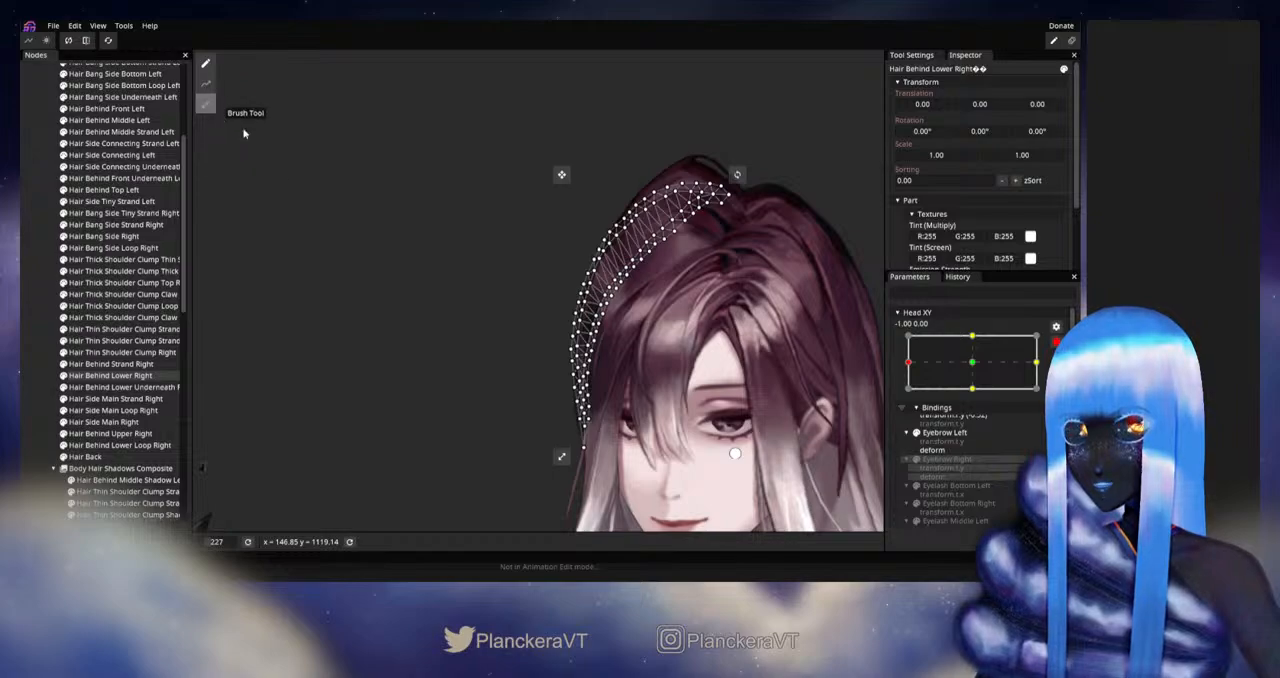
{"action": "left_click", "coordinate": [205, 104]}
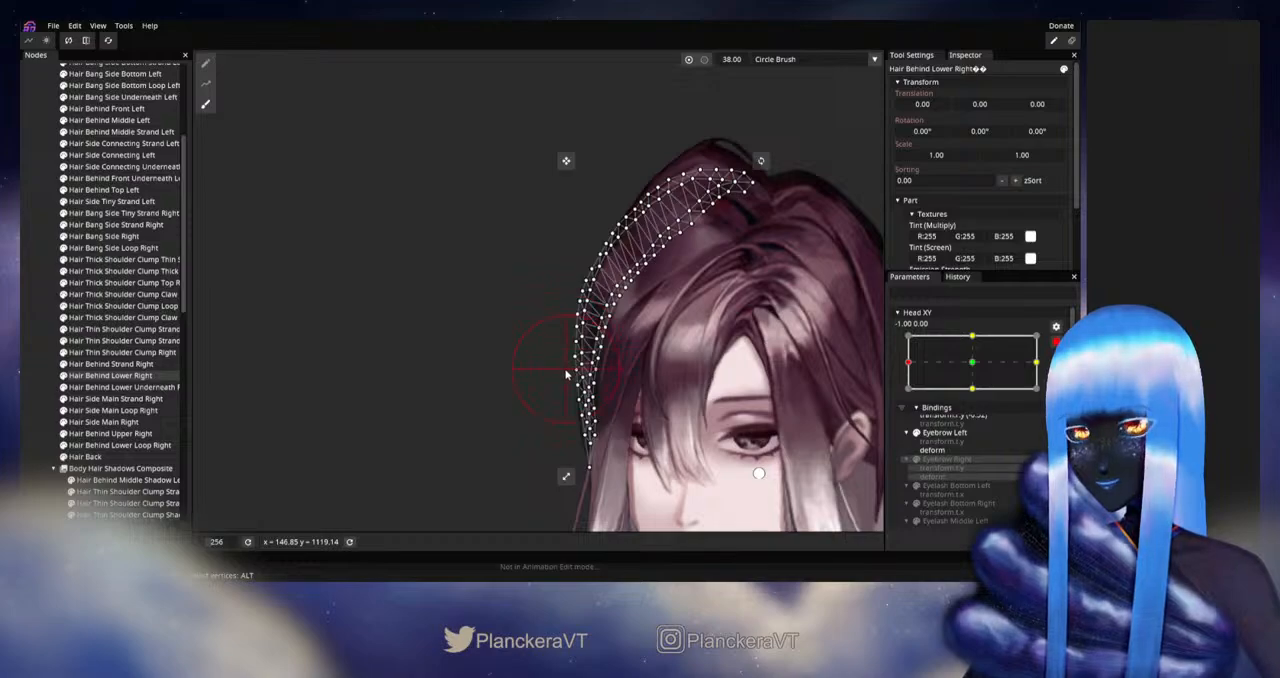
{"action": "left_click", "coordinate": [48, 369]}
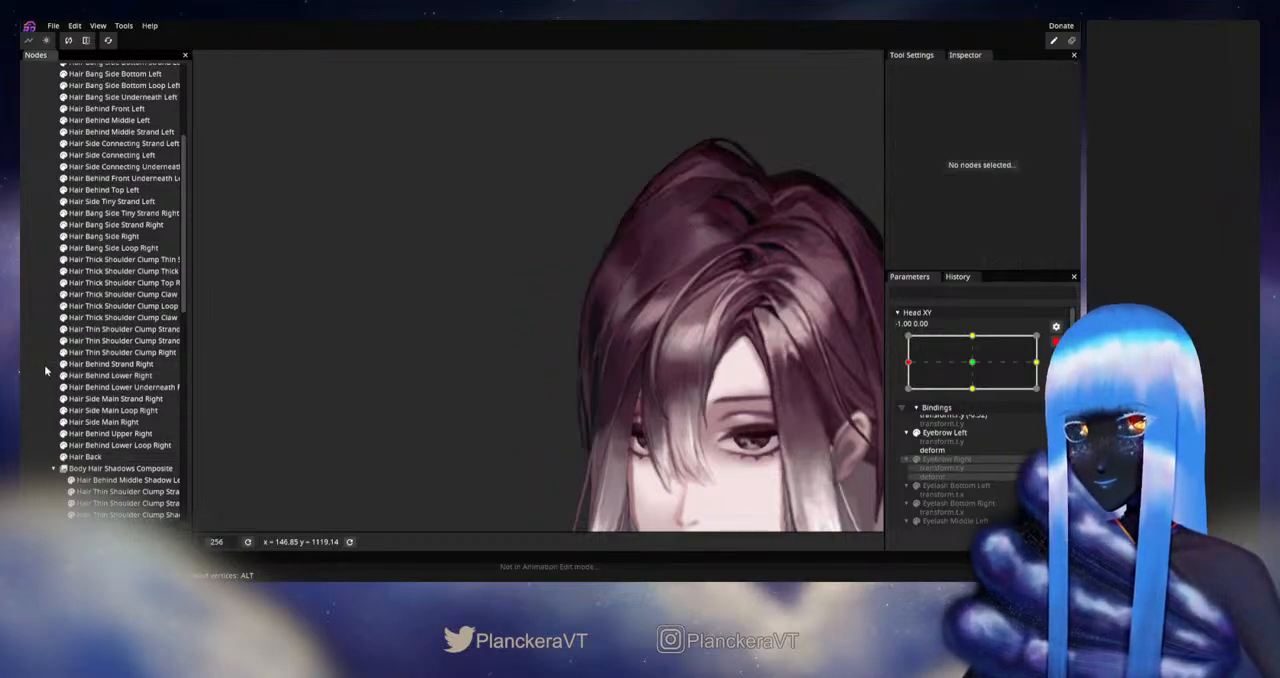
Step: Disarm Head XY and sweep it around the left extreme to check the adjusted outer side of Hair Behind Lower Right
{"action": "scroll", "coordinate": [655, 412], "scroll_direction": "down", "scroll_amount": 4}
{"action": "left_click_drag", "start_coordinate": [655, 414], "coordinate": [644, 362]}
{"action": "scroll", "coordinate": [645, 362], "scroll_direction": "down", "scroll_amount": 2}
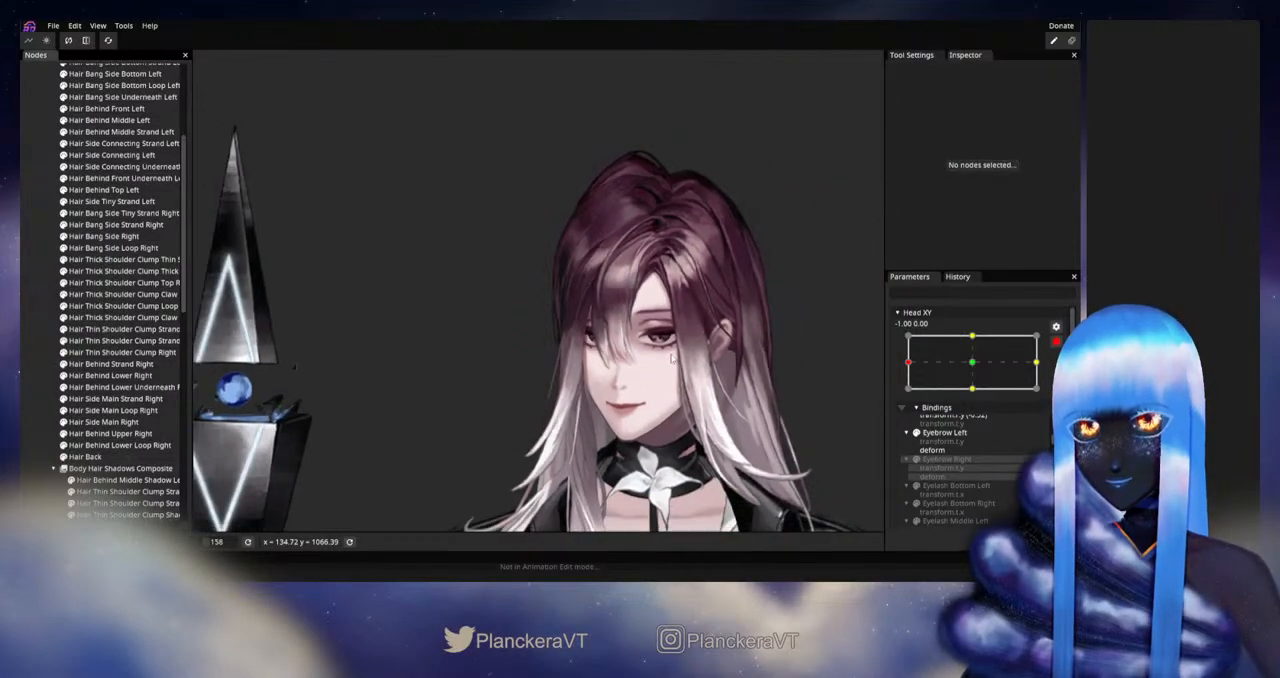
{"action": "left_click", "coordinate": [1055, 346]}
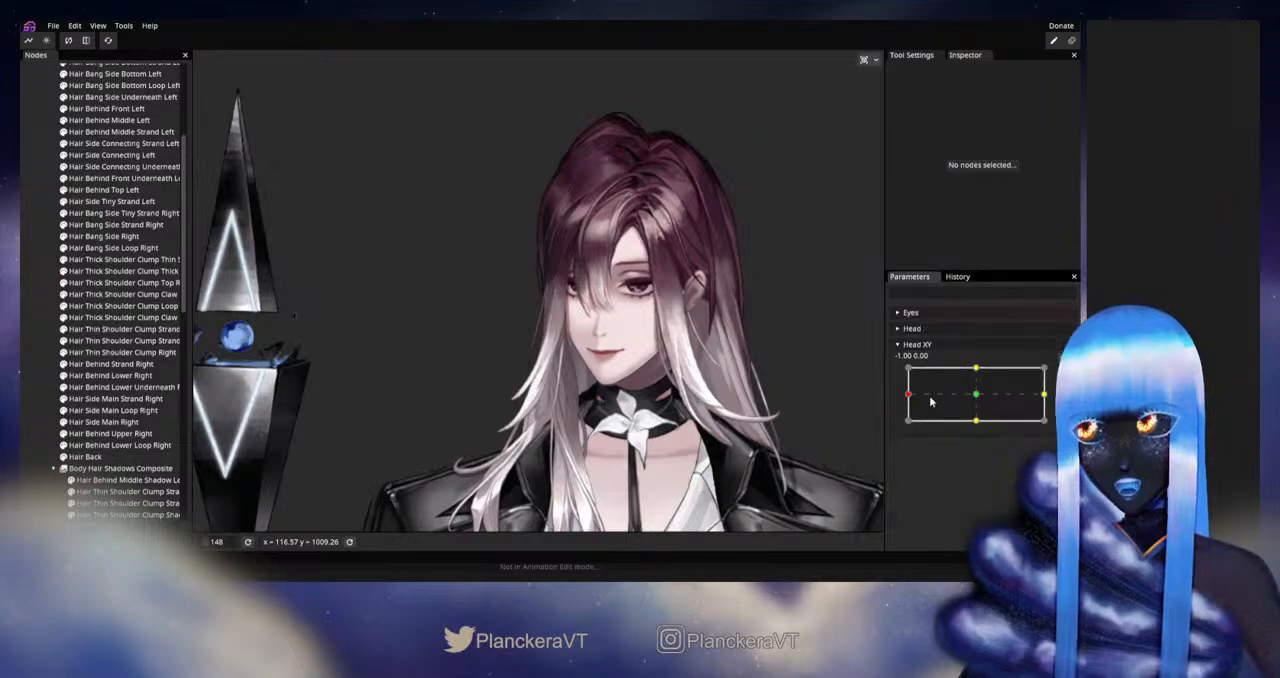
{"action": "mouse_move", "coordinate": [910, 396]}
{"action": "left_mouse_down"}
{"action": "mouse_move", "coordinate": [975, 396]}
{"action": "mouse_move", "coordinate": [898, 398]}
{"action": "left_mouse_up"}
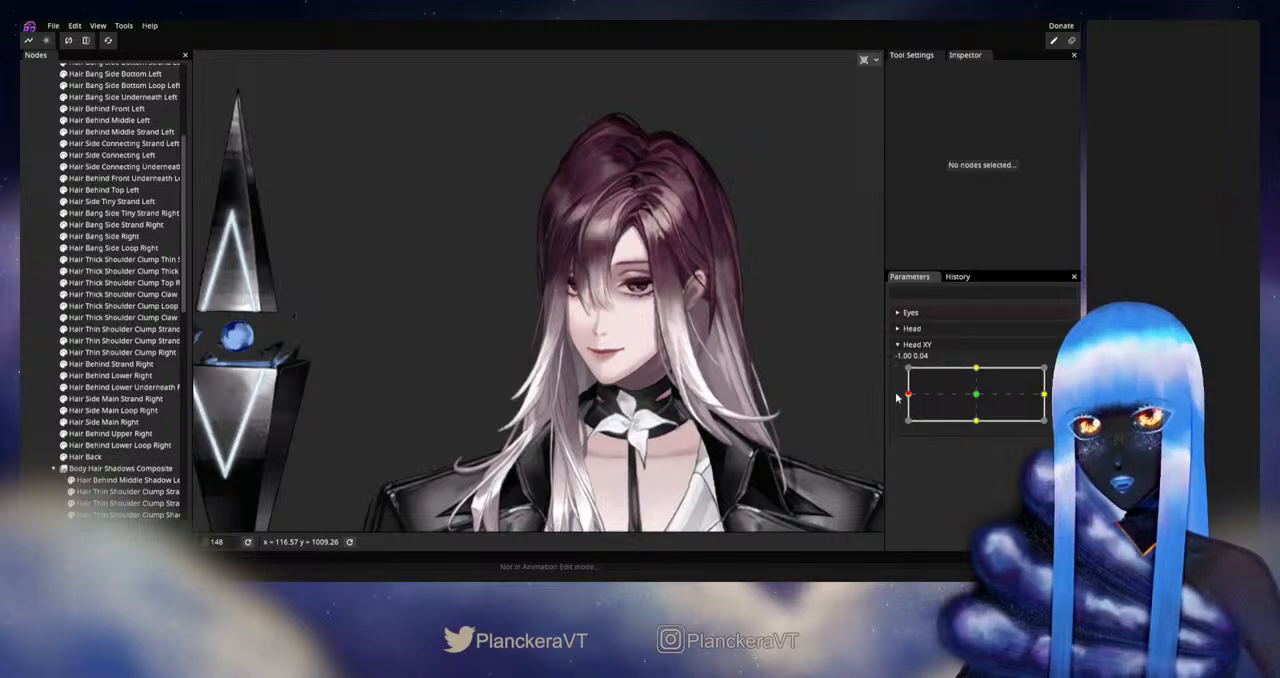
Step: Arm Head XY, pull the outer side of Hair Behind Lower Right inward with the Circle Brush at size 71, and deselect it
{"action": "scroll", "coordinate": [605, 327], "scroll_direction": "up", "scroll_amount": 5}
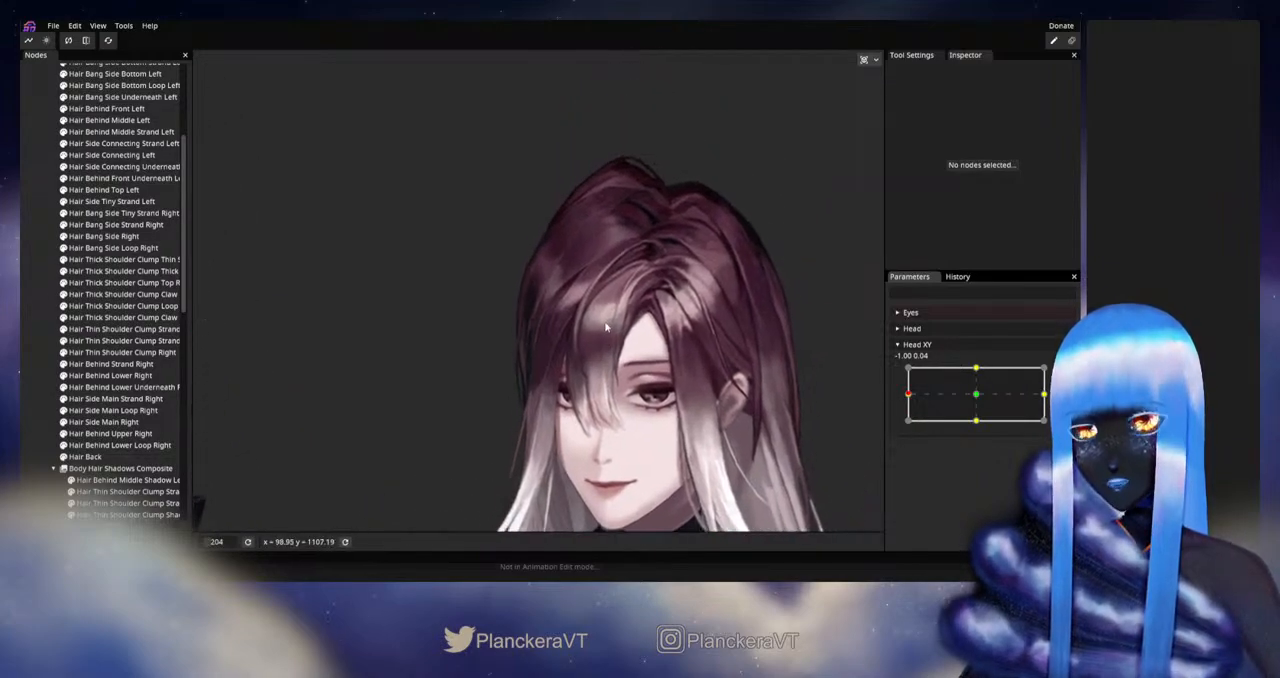
{"action": "scroll", "coordinate": [605, 327], "scroll_direction": "up", "scroll_amount": 1}
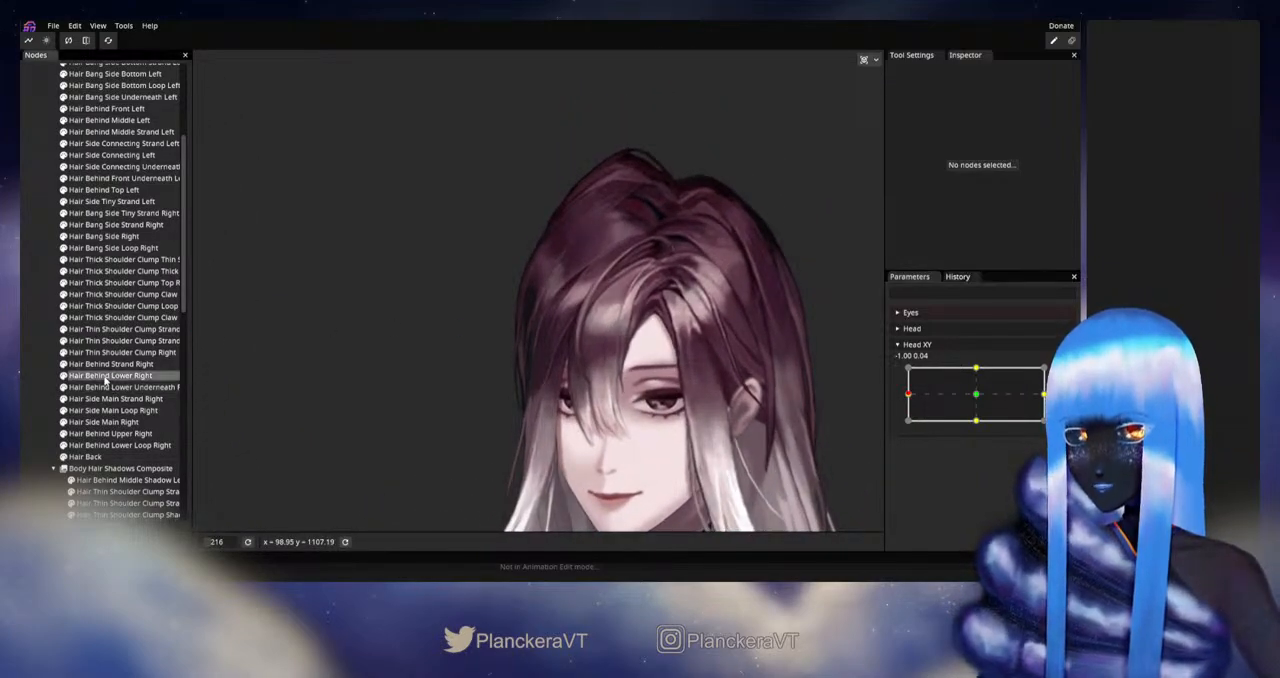
{"action": "left_click", "coordinate": [105, 376]}
{"action": "left_click", "coordinate": [1064, 373]}
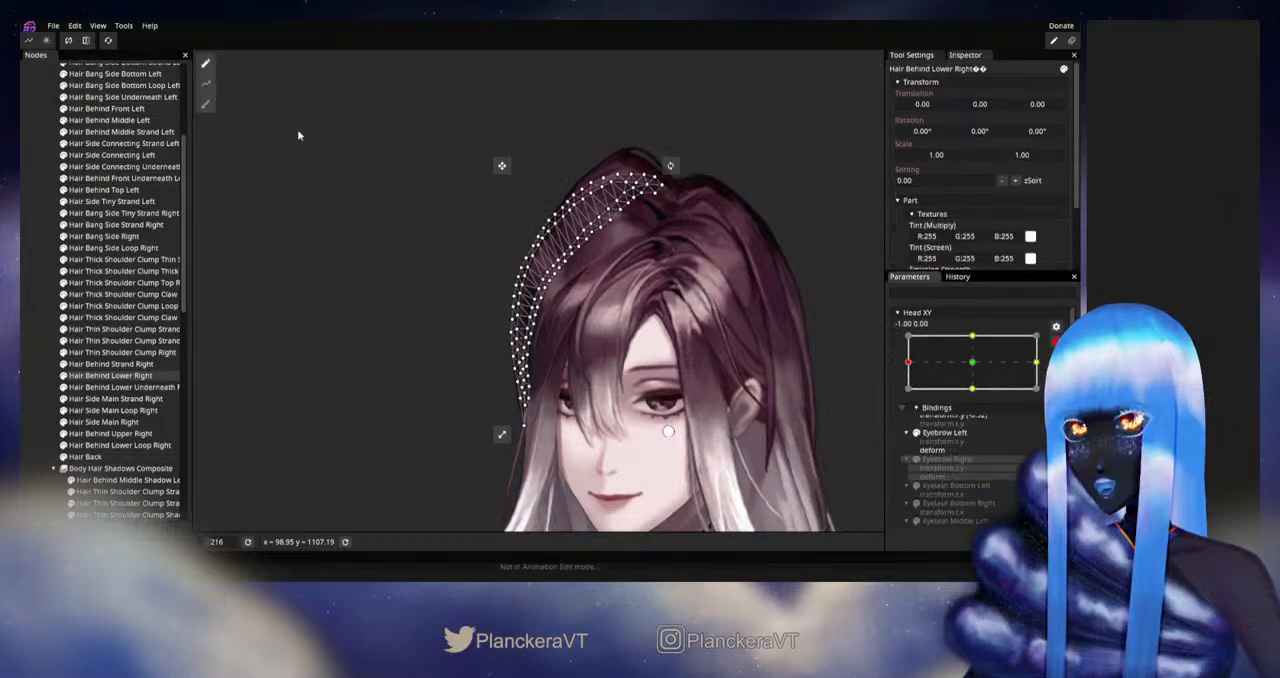
{"action": "left_click", "coordinate": [205, 108]}
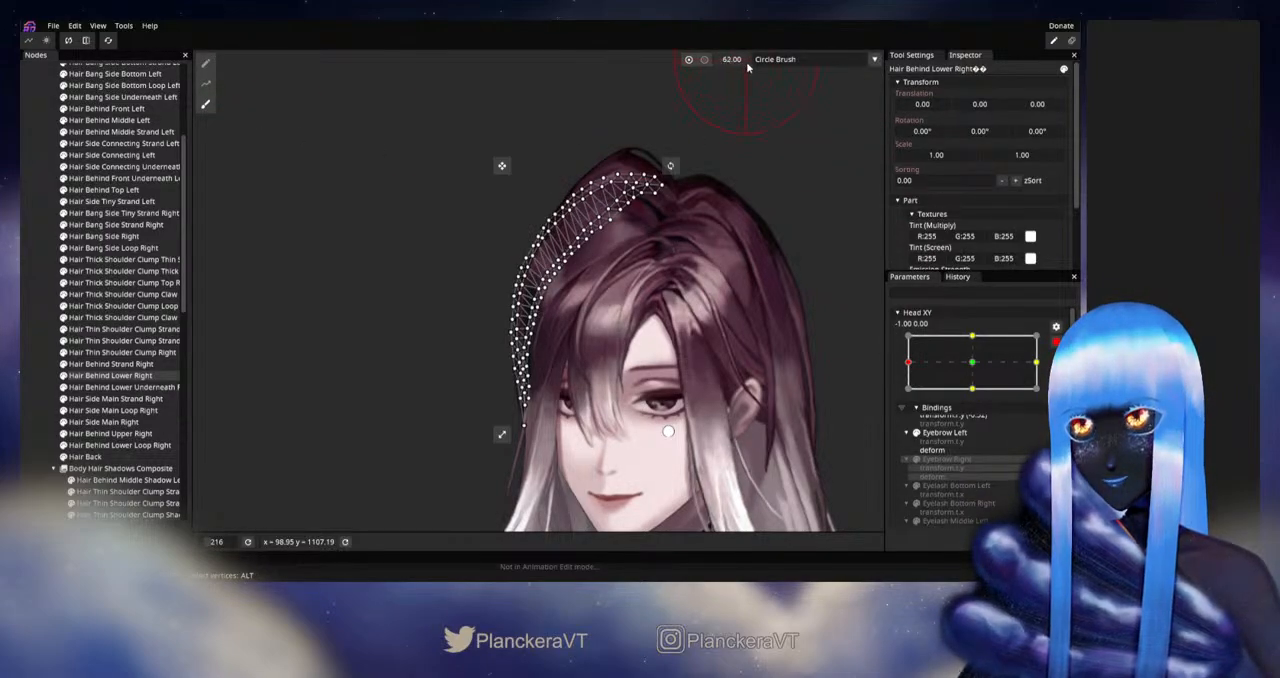
{"action": "left_click_drag", "start_coordinate": [524, 267], "coordinate": [535, 269]}
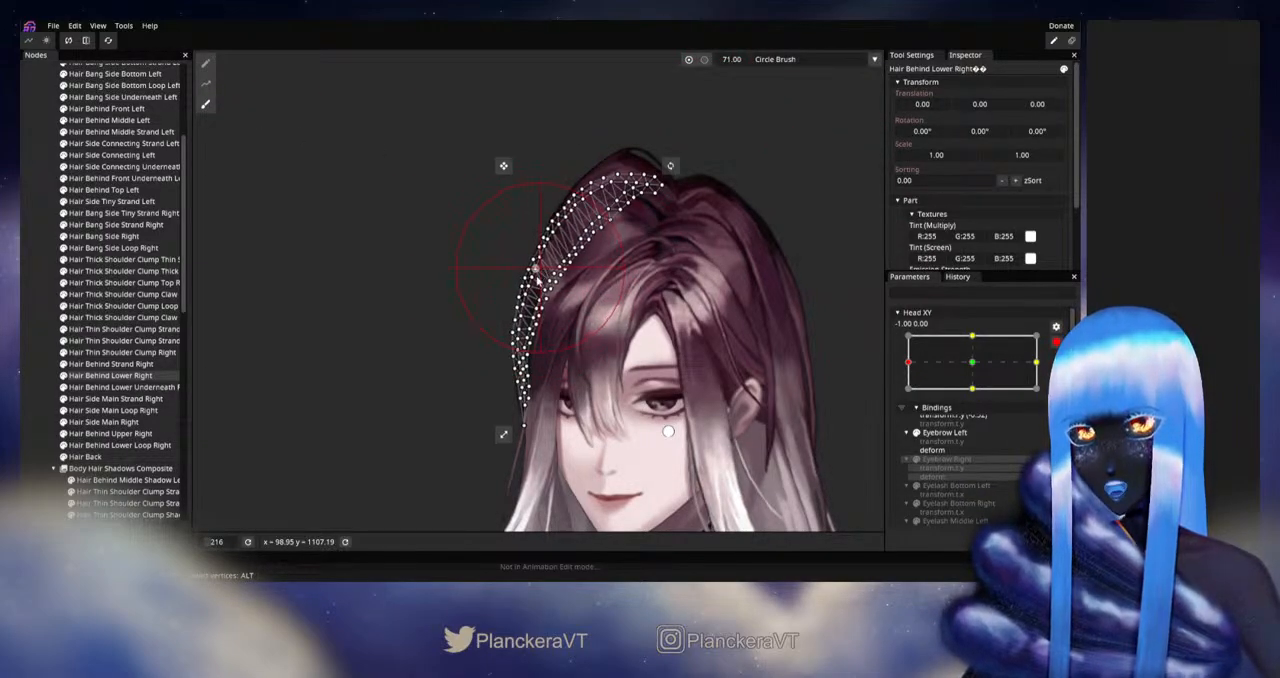
{"action": "left_click_drag", "start_coordinate": [513, 331], "coordinate": [517, 386]}
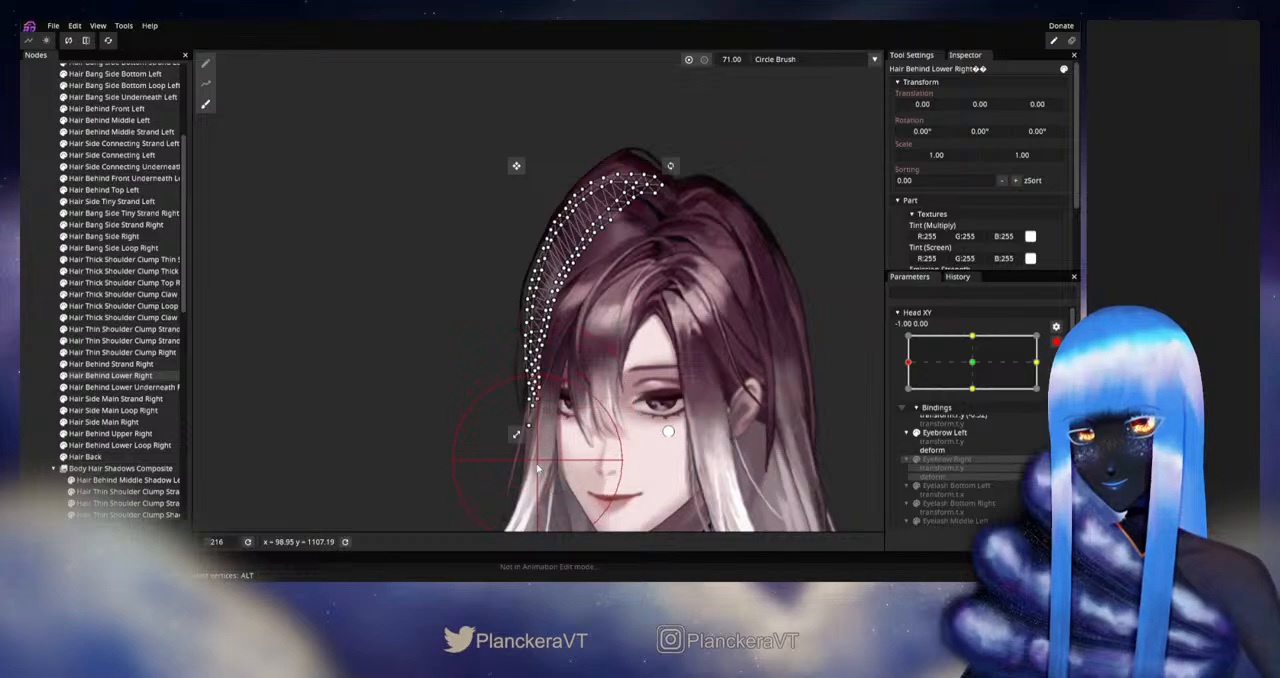
{"action": "left_click", "coordinate": [27, 356]}
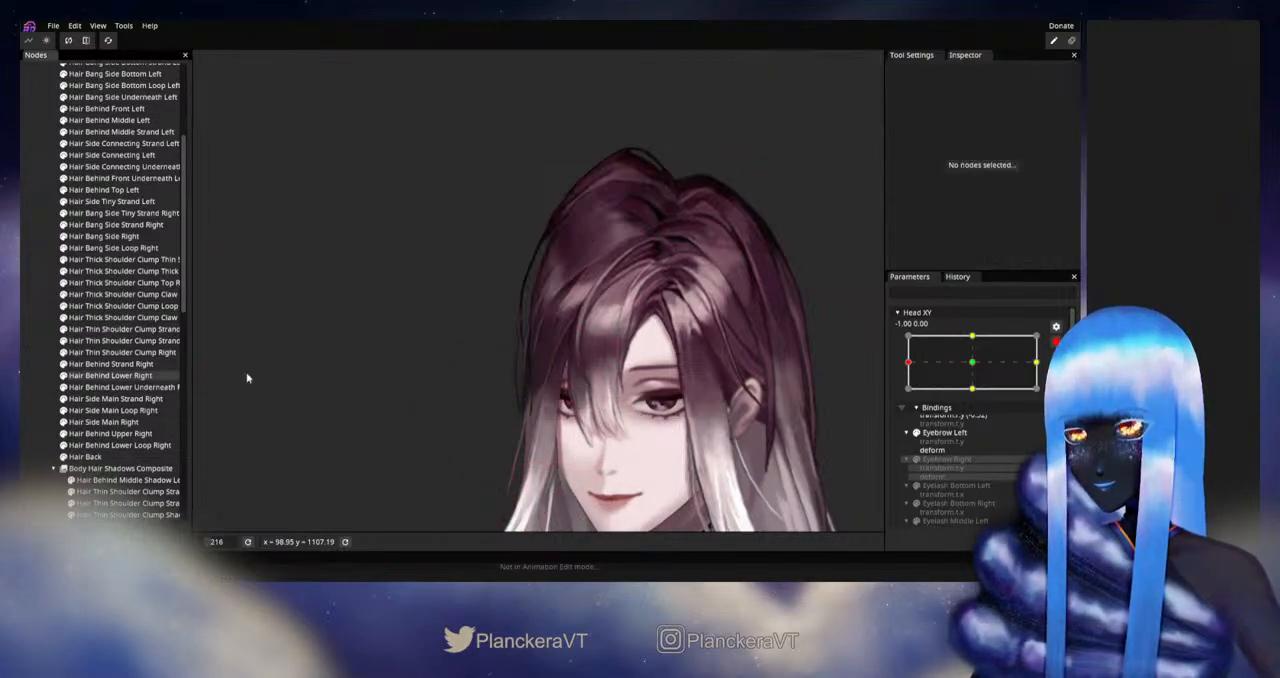
Step: Disarm Head XY and move it near the left extreme to check the narrowed hair outline
{"action": "scroll", "coordinate": [664, 362], "scroll_direction": "down", "scroll_amount": 5}
{"action": "left_click_drag", "start_coordinate": [669, 362], "coordinate": [663, 273]}
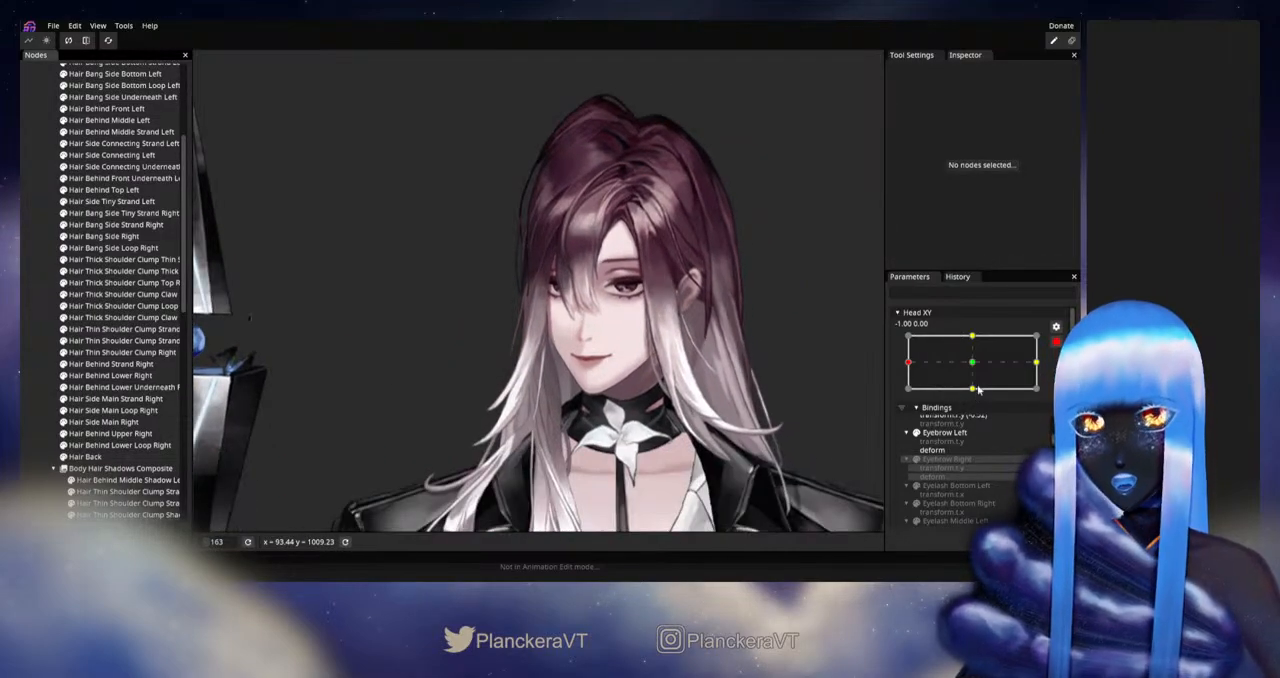
{"action": "left_click", "coordinate": [1057, 342]}
{"action": "mouse_move", "coordinate": [908, 394]}
{"action": "left_mouse_down"}
{"action": "mouse_move", "coordinate": [977, 397]}
{"action": "mouse_move", "coordinate": [907, 396]}
{"action": "left_mouse_up"}
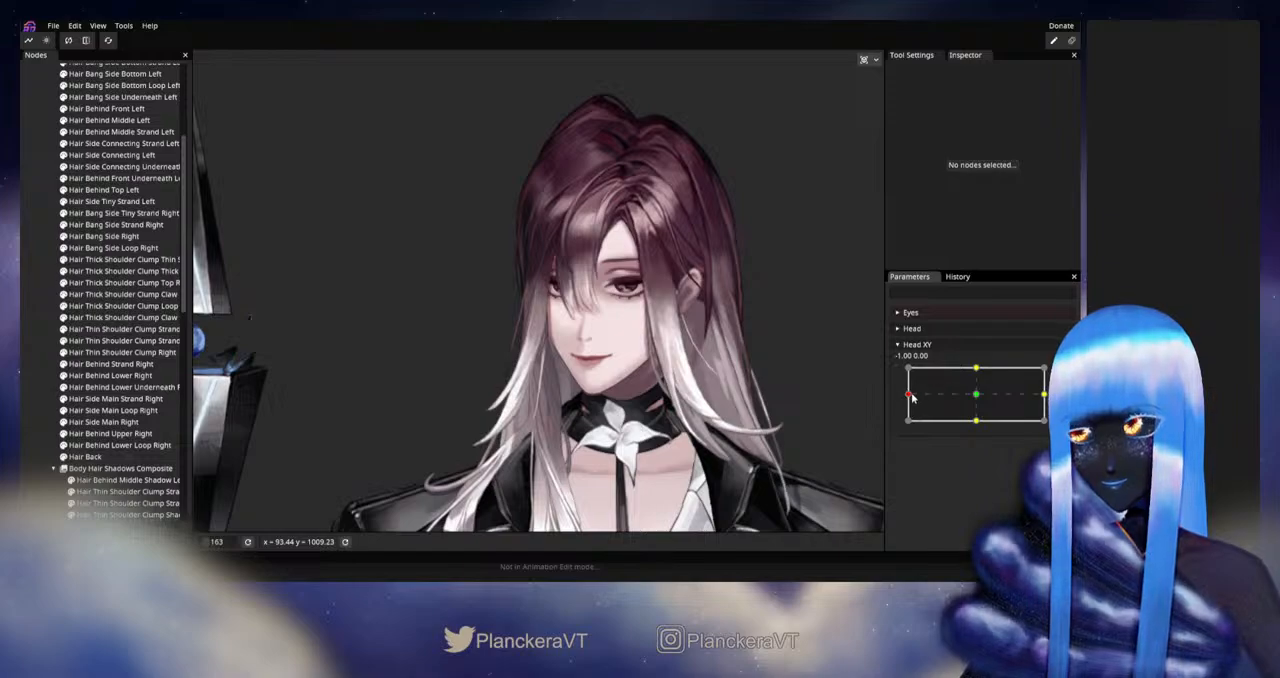
{"action": "mouse_move", "coordinate": [912, 397]}
{"action": "left_mouse_down"}
{"action": "mouse_move", "coordinate": [977, 397]}
{"action": "mouse_move", "coordinate": [907, 396]}
{"action": "left_mouse_up"}
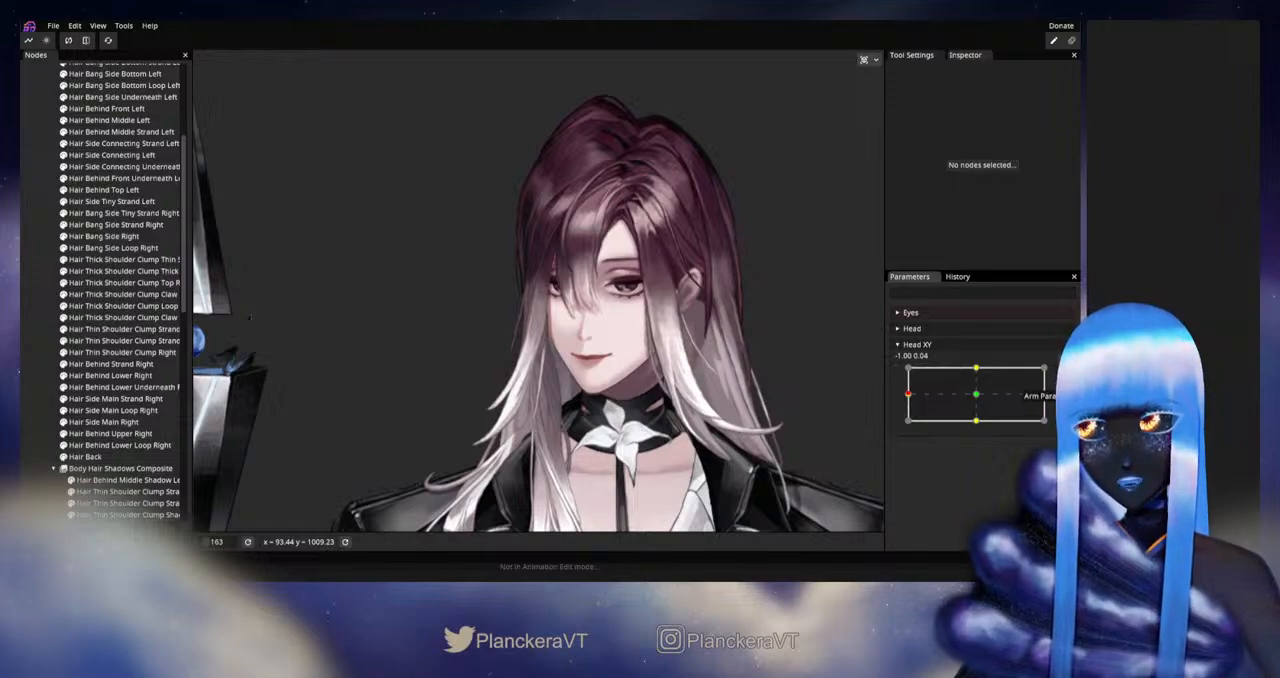
Step: Rearm Head XY, refine the outline of Hair Behind Upper Right with the size 71 Circle Brush, and deselect it
{"action": "left_click", "coordinate": [1064, 374]}
{"action": "scroll", "coordinate": [541, 231], "scroll_direction": "up", "scroll_amount": 1}
{"action": "left_click_drag", "start_coordinate": [541, 232], "coordinate": [535, 374]}
{"action": "scroll", "coordinate": [535, 374], "scroll_direction": "up", "scroll_amount": 2}
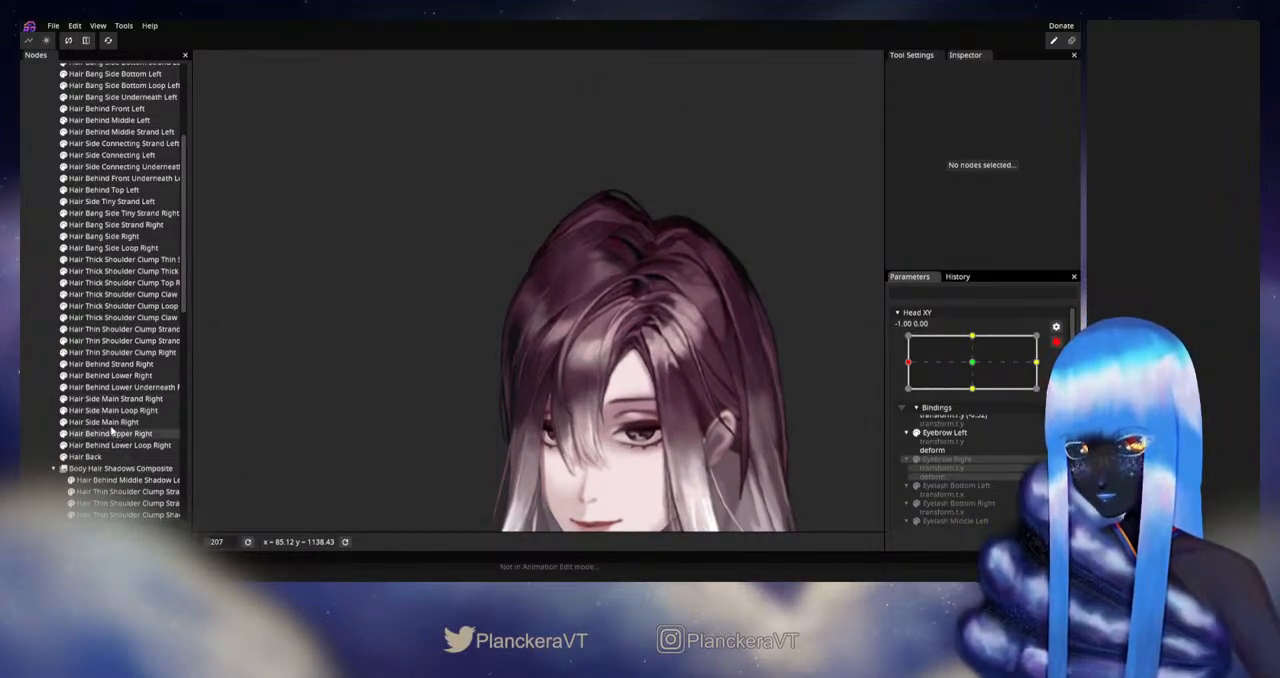
{"action": "left_click", "coordinate": [97, 376]}
{"action": "left_click", "coordinate": [100, 388]}
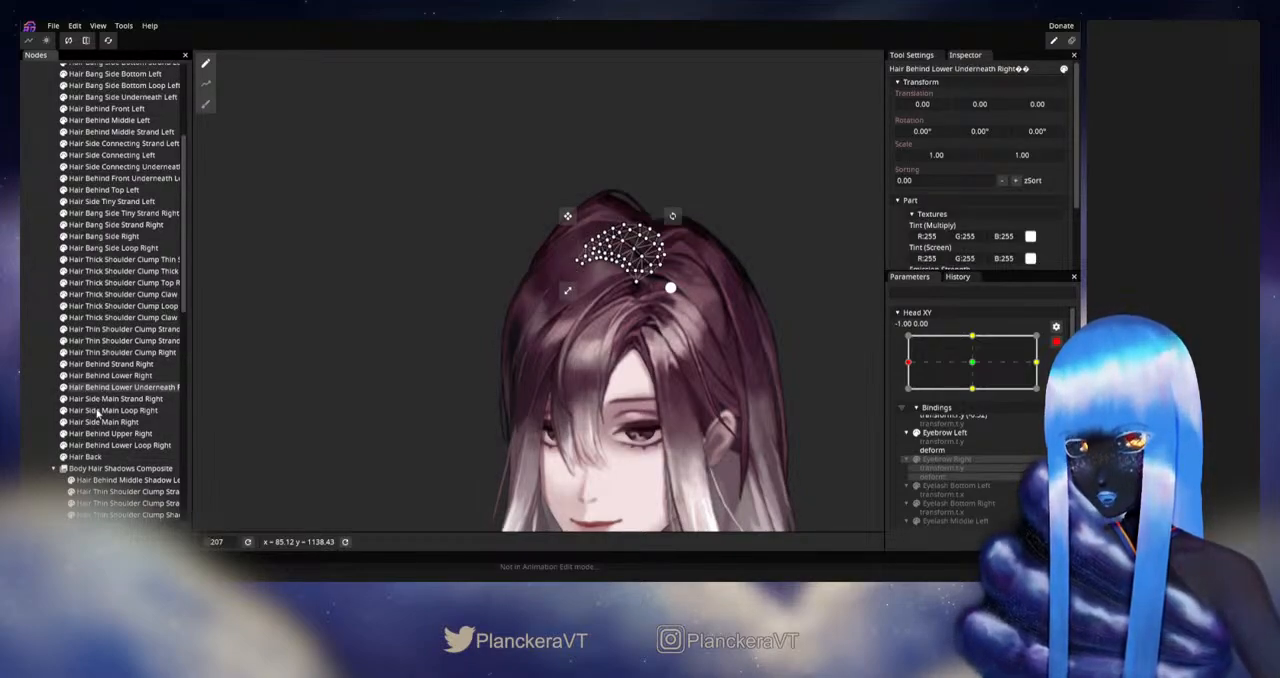
{"action": "left_click", "coordinate": [100, 434]}
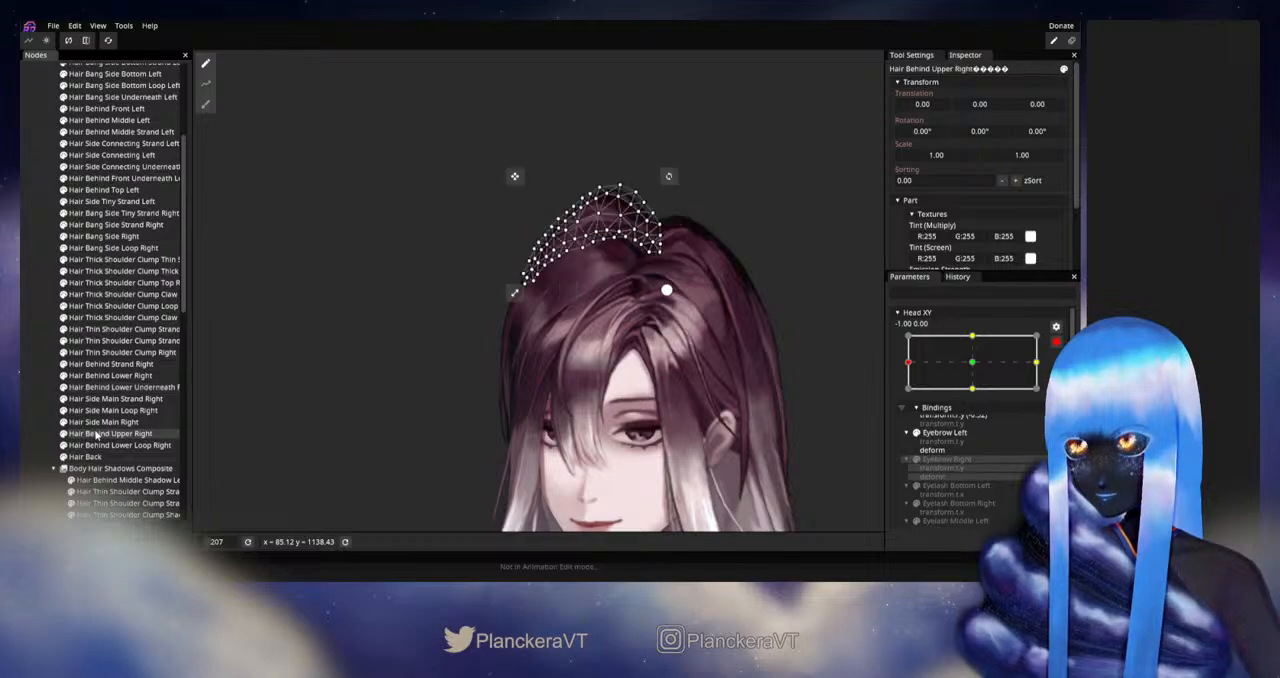
{"action": "left_click", "coordinate": [204, 111]}
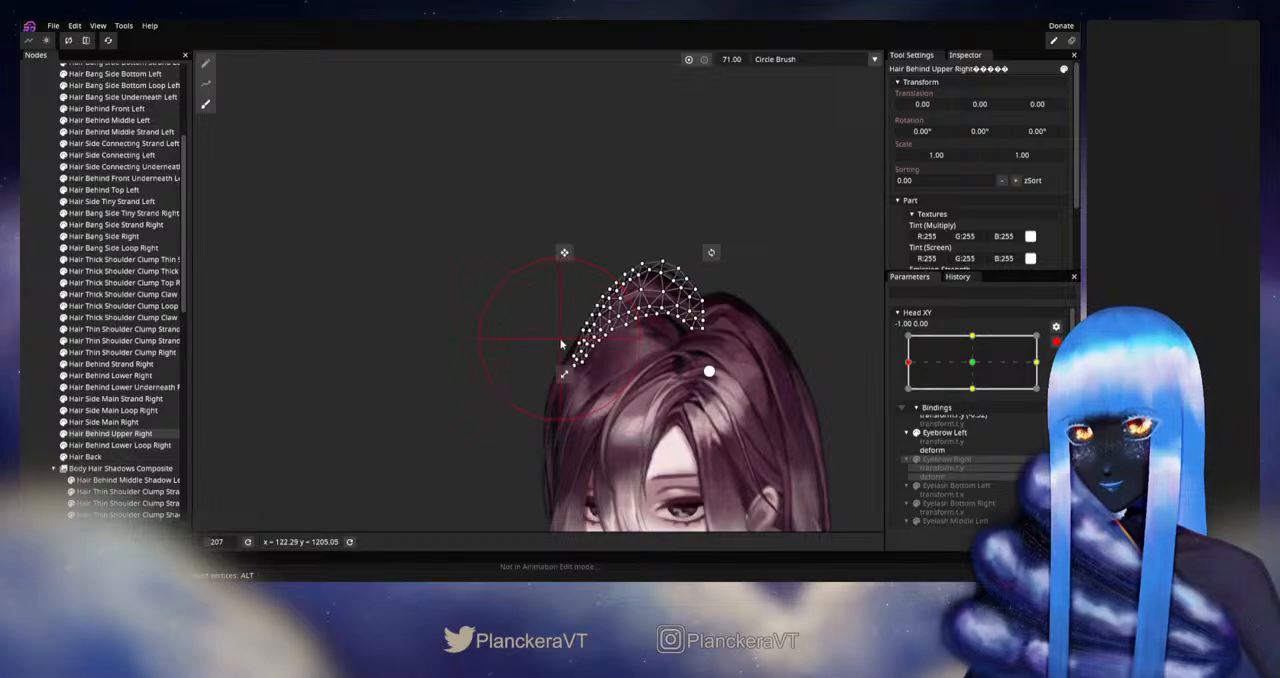
{"action": "left_click", "coordinate": [34, 419]}
Step: Disarm Head XY and sweep it repeatedly around the left extreme to check the crown and overall hair silhouette
{"action": "left_click_drag", "start_coordinate": [510, 376], "coordinate": [476, 321]}
{"action": "scroll", "coordinate": [660, 376], "scroll_direction": "down", "scroll_amount": 3}
{"action": "left_click_drag", "start_coordinate": [662, 377], "coordinate": [643, 324]}
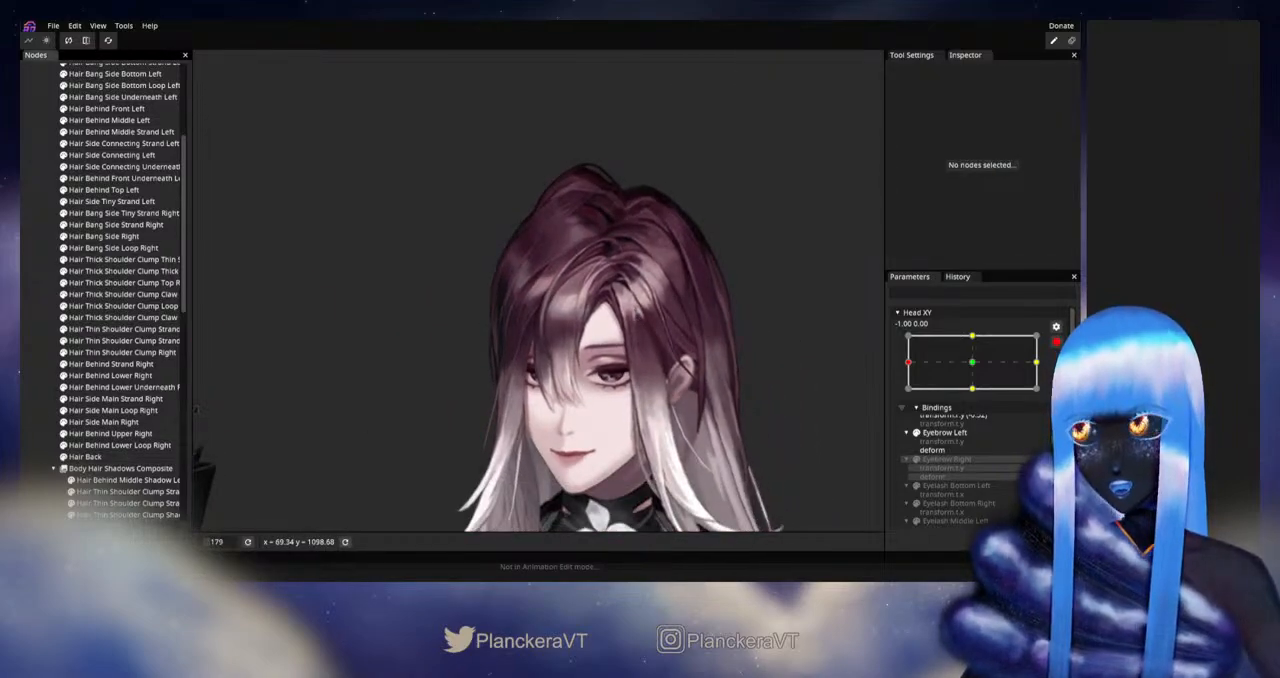
{"action": "left_click", "coordinate": [915, 407]}
{"action": "mouse_move", "coordinate": [908, 394]}
{"action": "left_mouse_down"}
{"action": "mouse_move", "coordinate": [967, 393]}
{"action": "mouse_move", "coordinate": [908, 397]}
{"action": "left_mouse_up"}
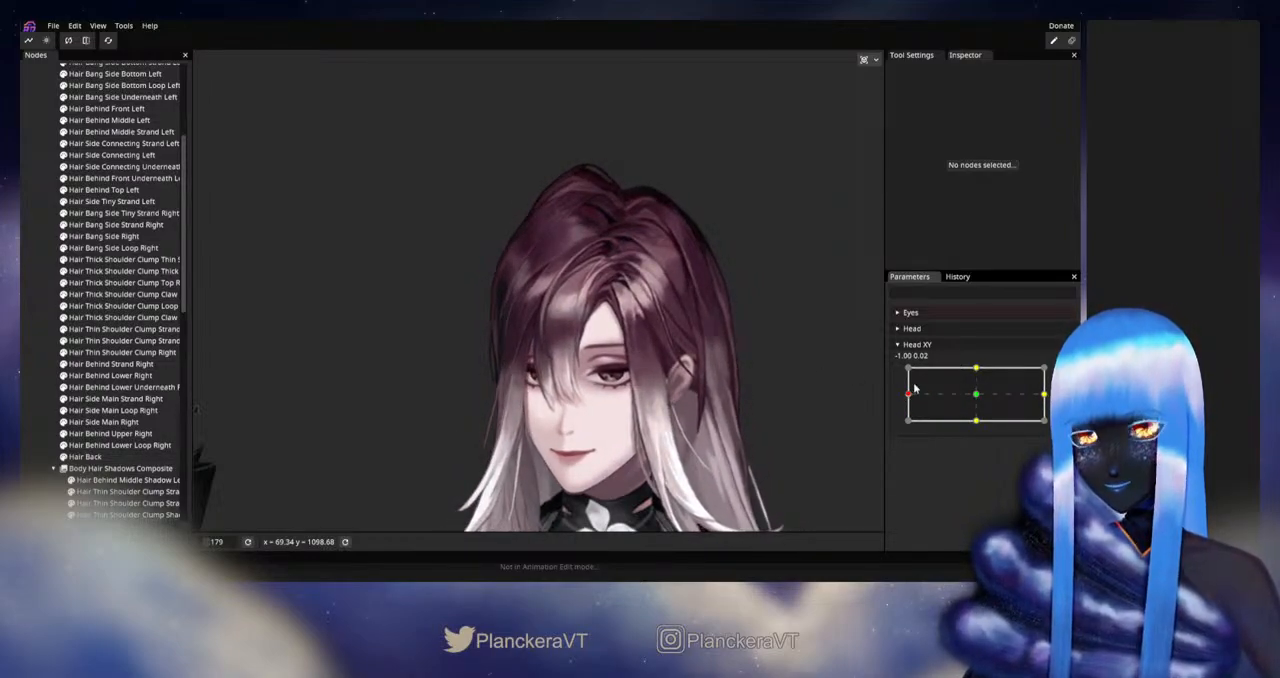
{"action": "mouse_move", "coordinate": [907, 397]}
{"action": "left_mouse_down"}
{"action": "mouse_move", "coordinate": [966, 399]}
{"action": "mouse_move", "coordinate": [893, 397]}
{"action": "left_mouse_up"}
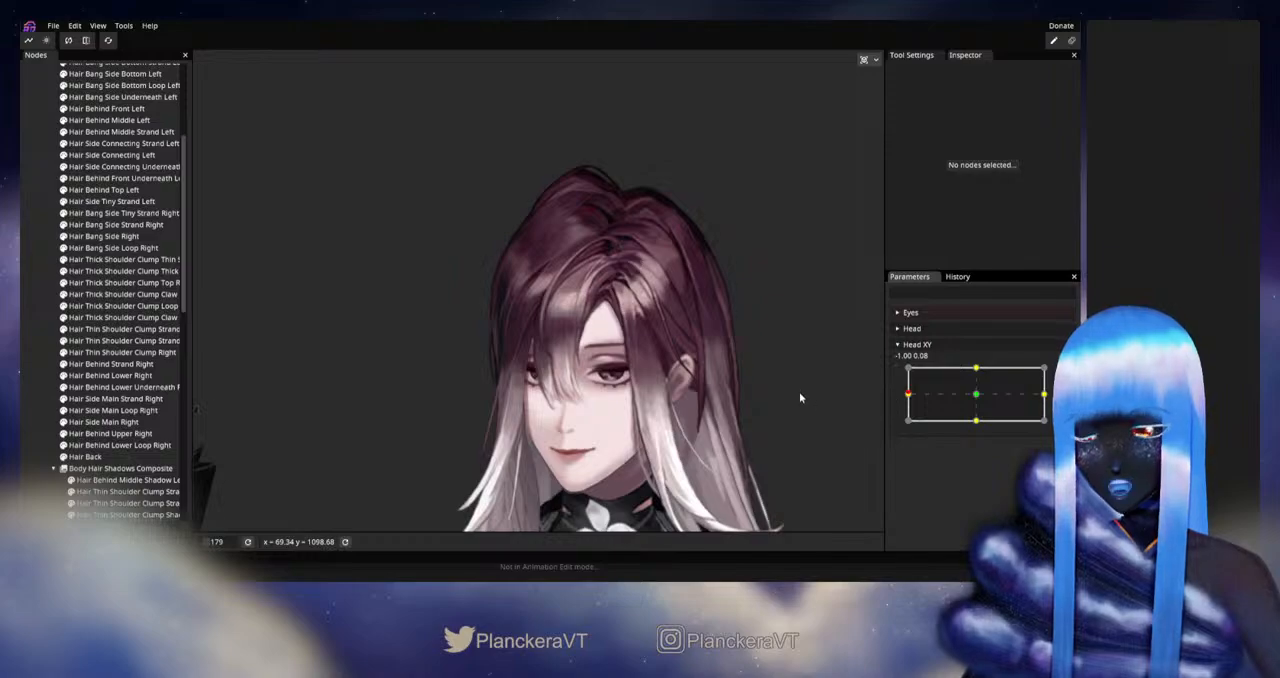
{"action": "scroll", "coordinate": [733, 337], "scroll_direction": "down", "scroll_amount": 3}
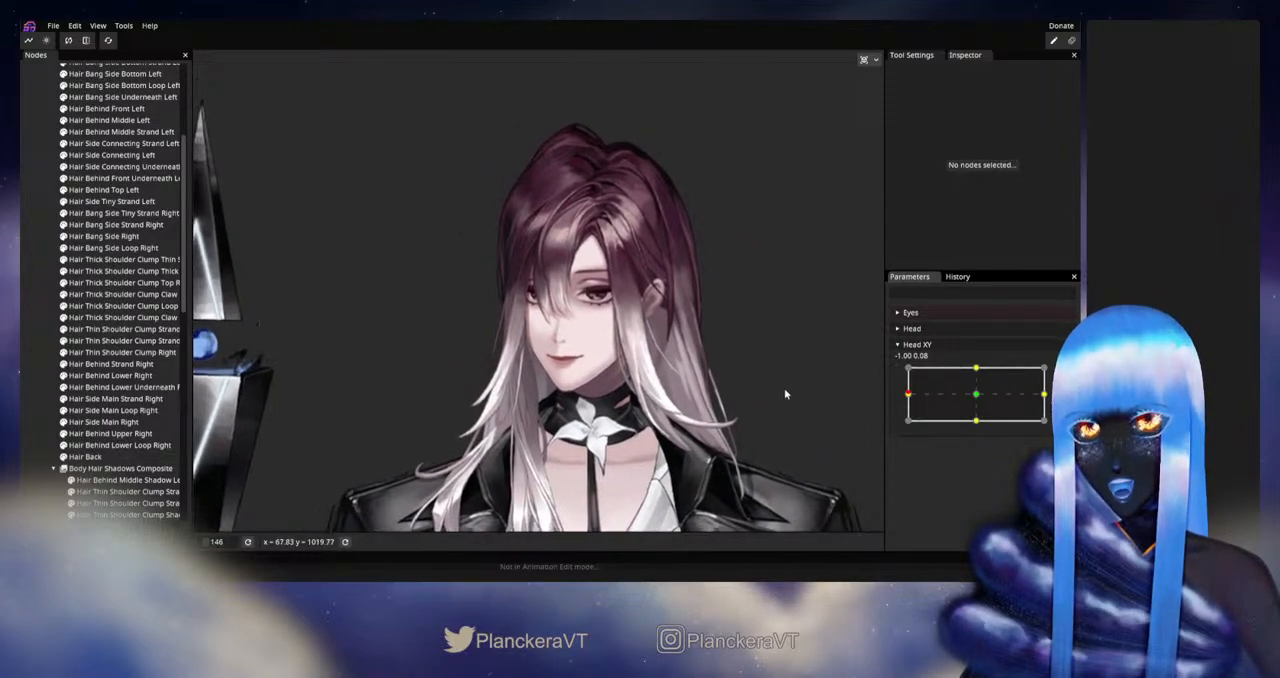
{"action": "mouse_move", "coordinate": [910, 398]}
{"action": "left_mouse_down"}
{"action": "mouse_move", "coordinate": [978, 400]}
{"action": "mouse_move", "coordinate": [915, 402]}
{"action": "left_mouse_up"}
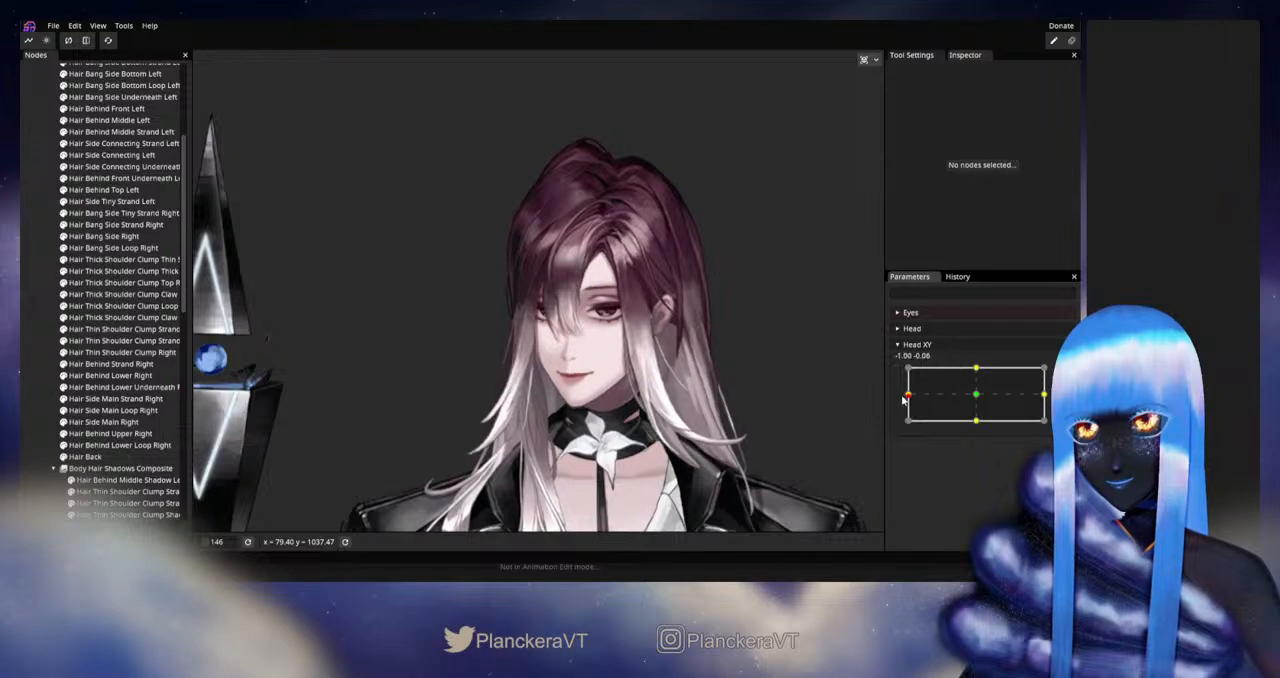
Step: Arm Head XY, adjust individual mesh vertices of Hair Behind Middle Left, and deselect it
{"action": "scroll", "coordinate": [704, 319], "scroll_direction": "up", "scroll_amount": 2}
{"action": "left_click_drag", "start_coordinate": [705, 205], "coordinate": [637, 261]}
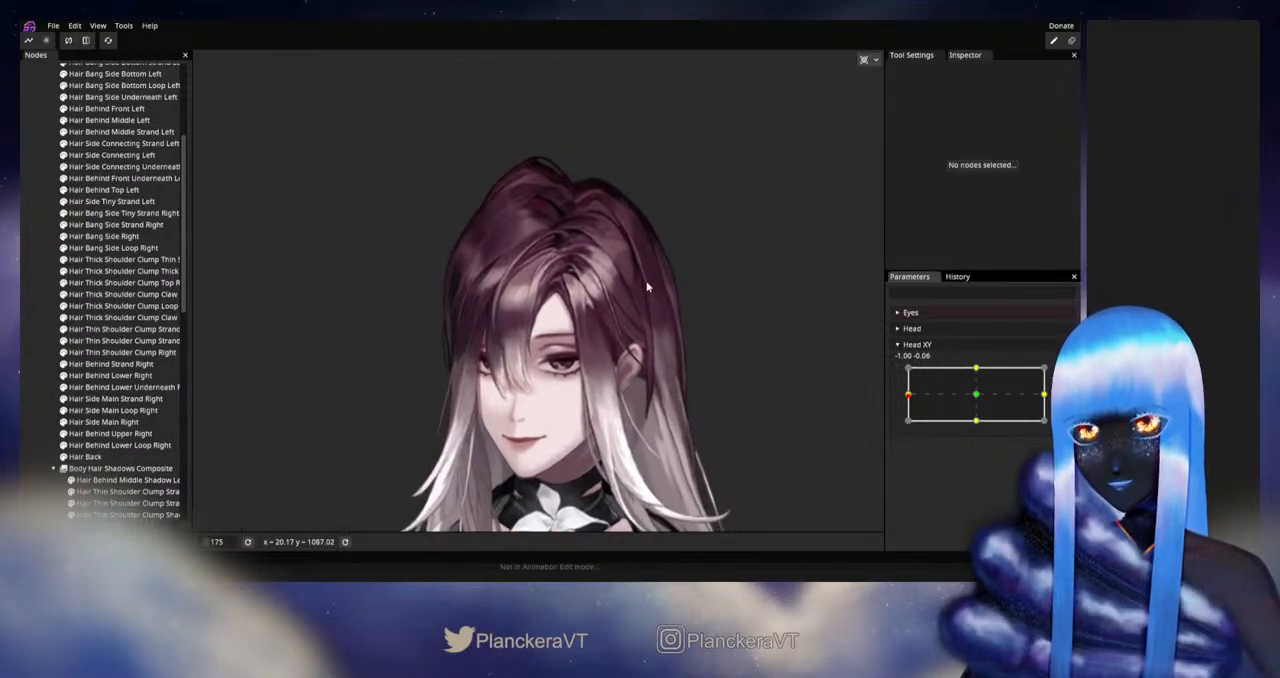
{"action": "scroll", "coordinate": [646, 288], "scroll_direction": "up", "scroll_amount": 4}
{"action": "scroll", "coordinate": [115, 305], "scroll_direction": "up", "scroll_amount": 3}
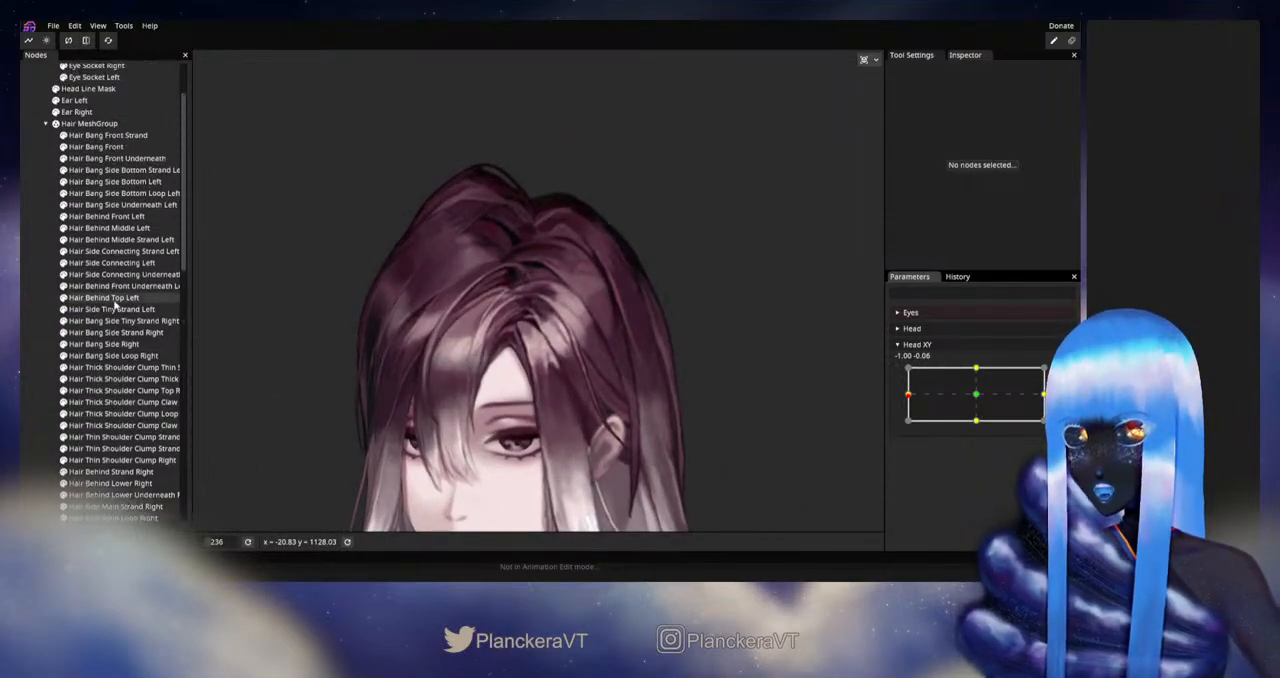
{"action": "left_click", "coordinate": [110, 228]}
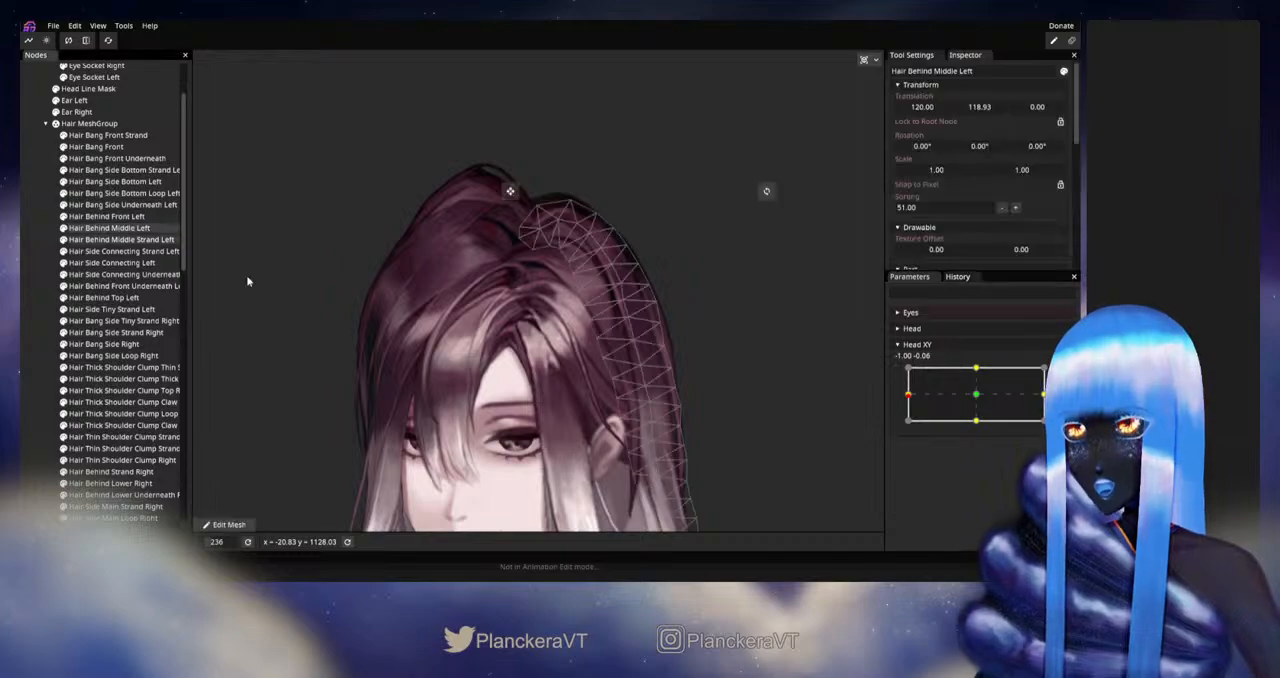
{"action": "left_click", "coordinate": [1064, 374]}
{"action": "scroll", "coordinate": [1014, 386], "scroll_direction": "down", "scroll_amount": 1}
{"action": "scroll", "coordinate": [555, 393], "scroll_direction": "up", "scroll_amount": 1}
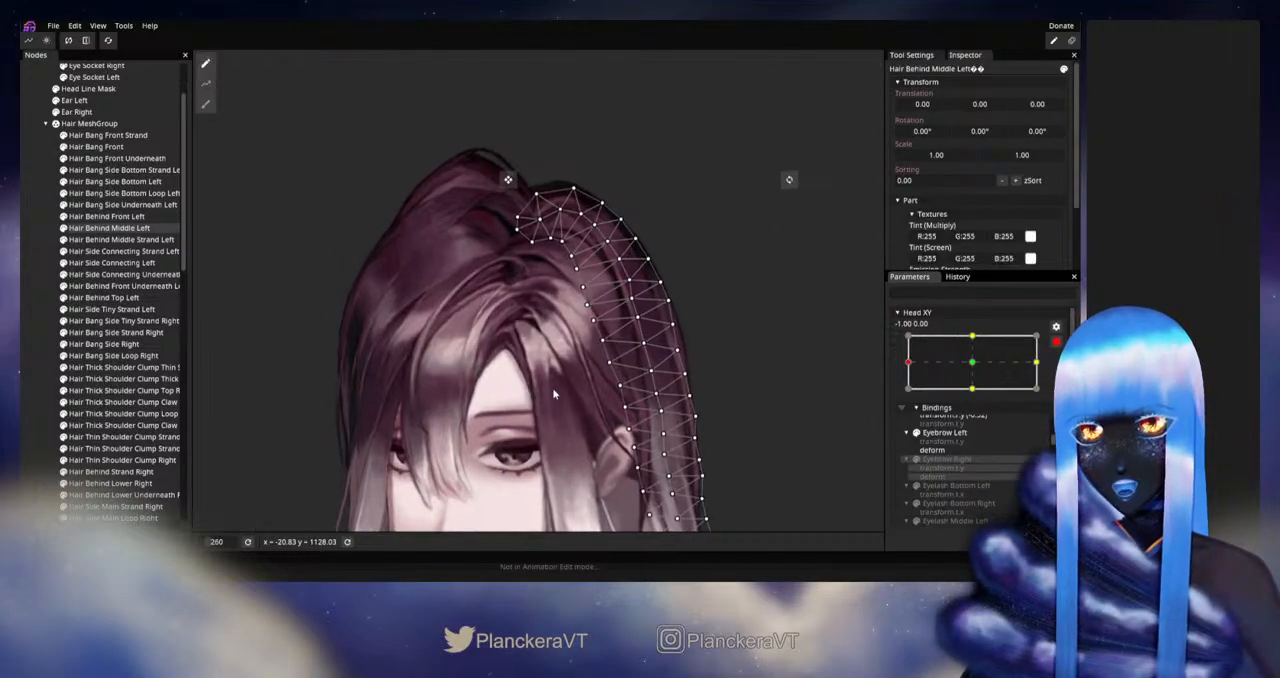
{"action": "left_click_drag", "start_coordinate": [558, 397], "coordinate": [499, 392]}
{"action": "left_click", "coordinate": [205, 104]}
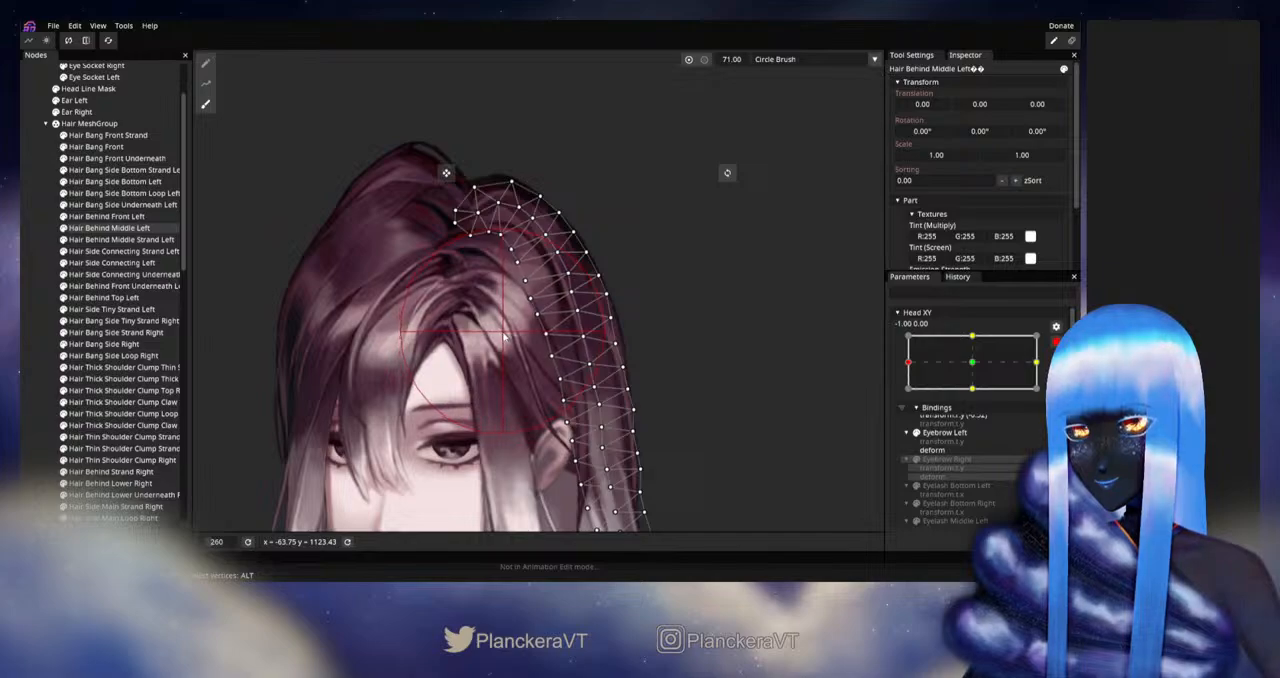
{"action": "left_click", "coordinate": [205, 63]}
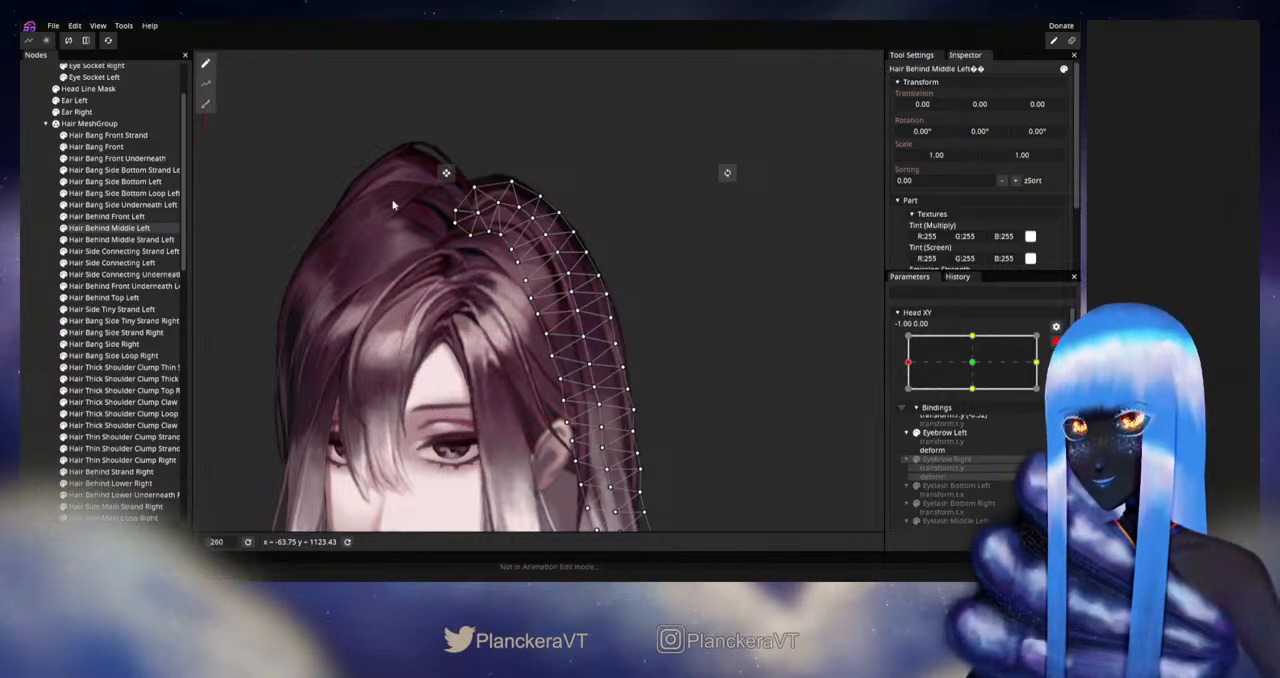
{"action": "scroll", "coordinate": [580, 297], "scroll_direction": "up", "scroll_amount": 2}
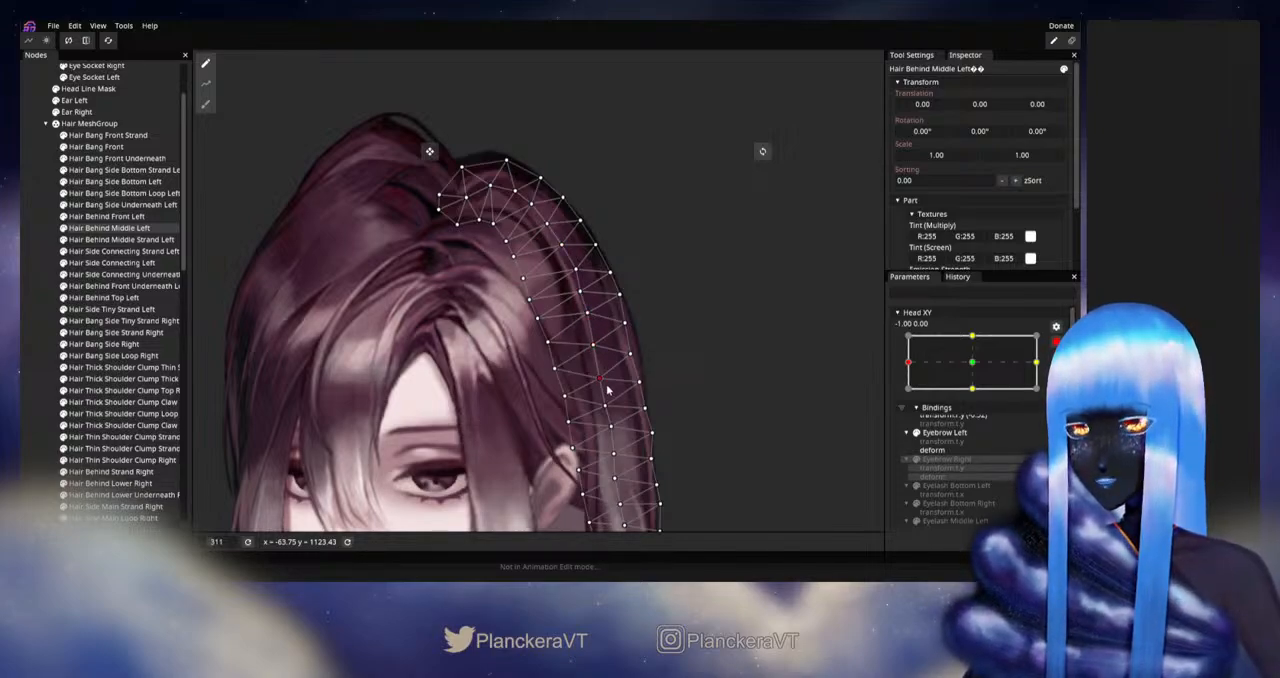
{"action": "left_click", "coordinate": [401, 345]}
Step: Refine the mesh of Hair Behind Front Left with the Circle Brush at size 45, and deselect it
{"action": "scroll", "coordinate": [657, 360], "scroll_direction": "down", "scroll_amount": 4}
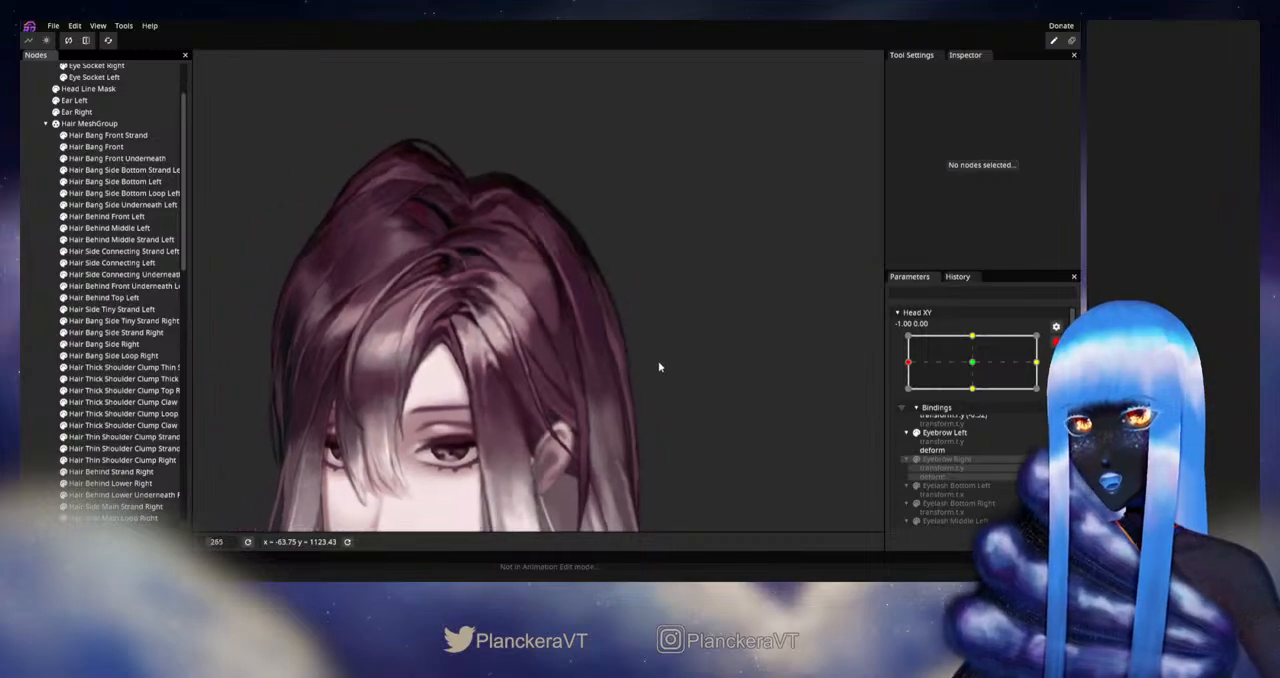
{"action": "scroll", "coordinate": [660, 330], "scroll_direction": "up", "scroll_amount": 1}
{"action": "left_click_drag", "start_coordinate": [689, 377], "coordinate": [729, 371]}
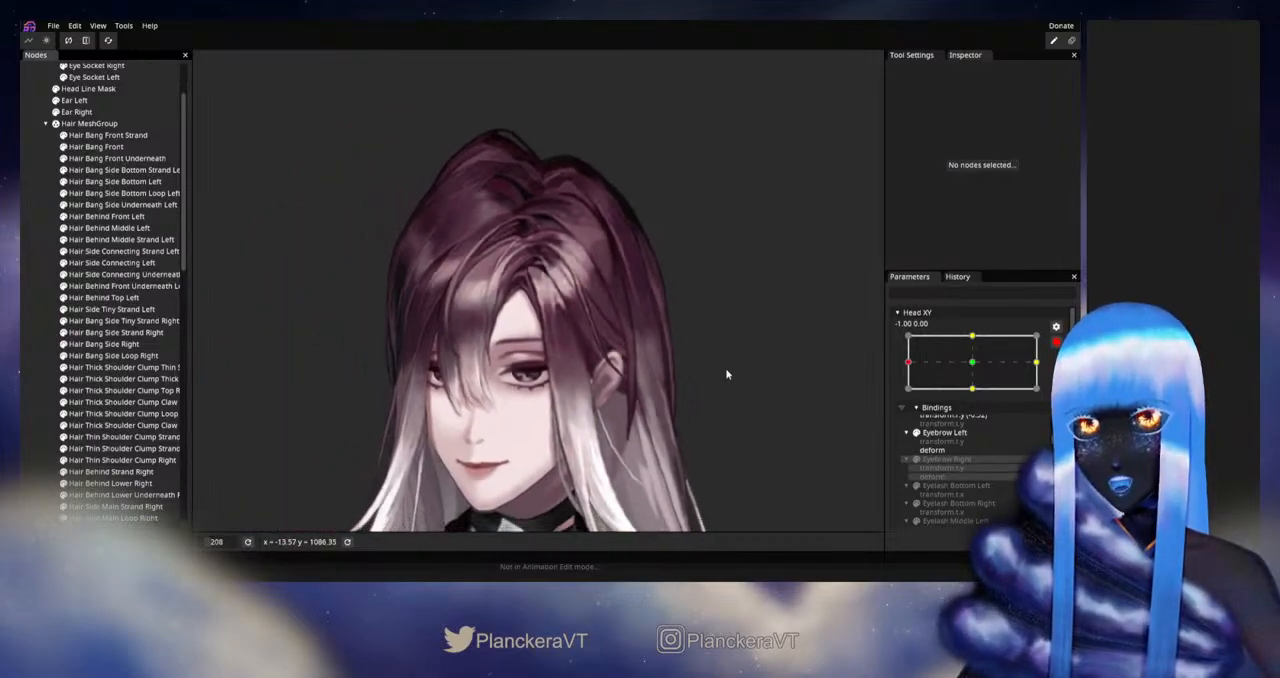
{"action": "left_click_drag", "start_coordinate": [665, 340], "coordinate": [601, 358]}
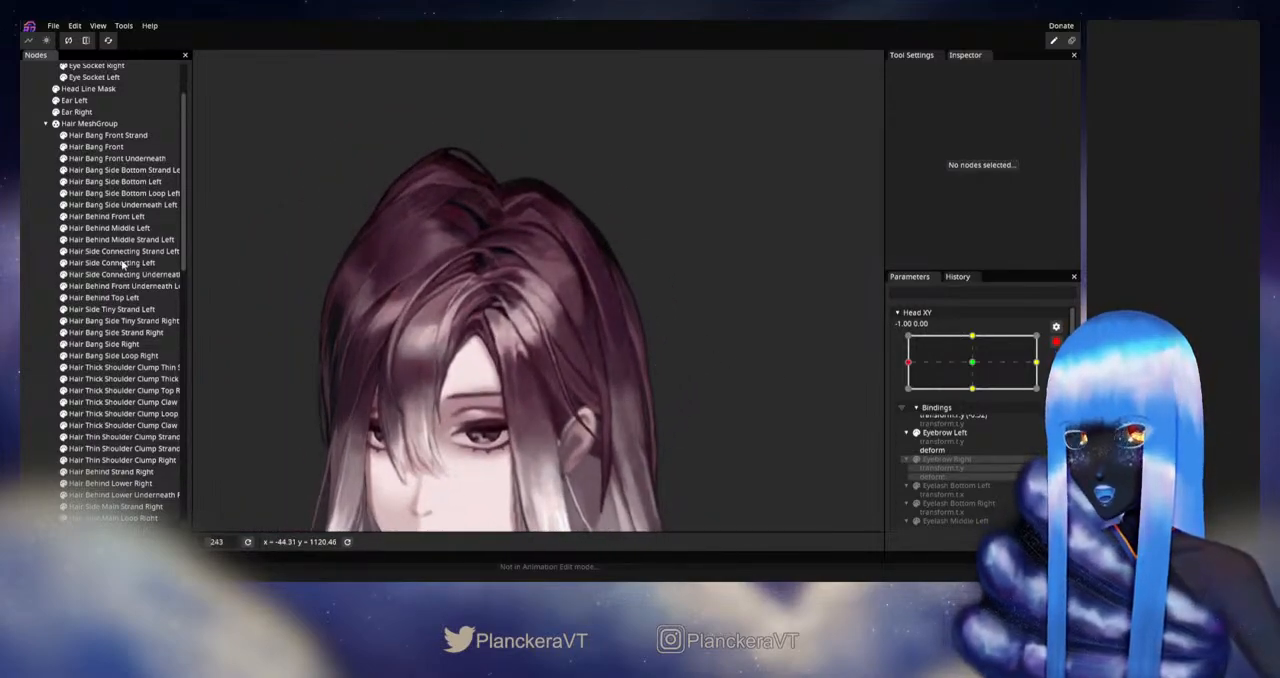
{"action": "left_click", "coordinate": [108, 216]}
{"action": "left_click", "coordinate": [206, 104]}
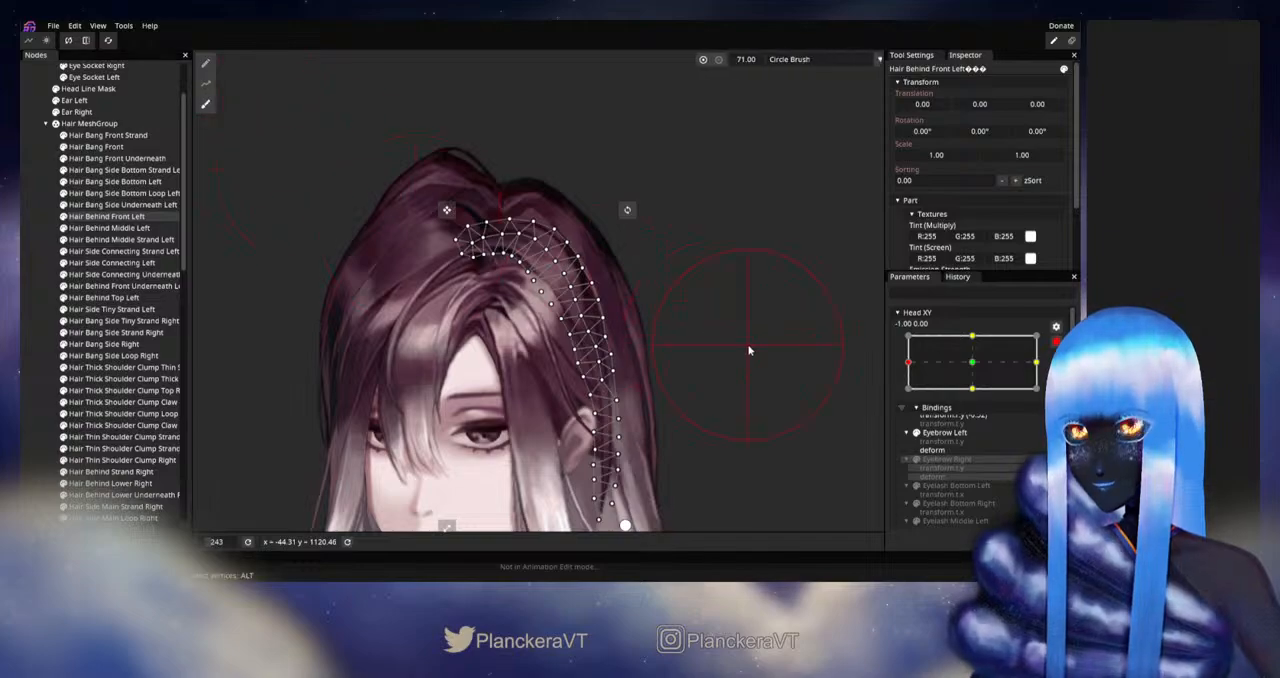
{"action": "scroll", "coordinate": [760, 300], "scroll_direction": "up", "scroll_amount": 2}
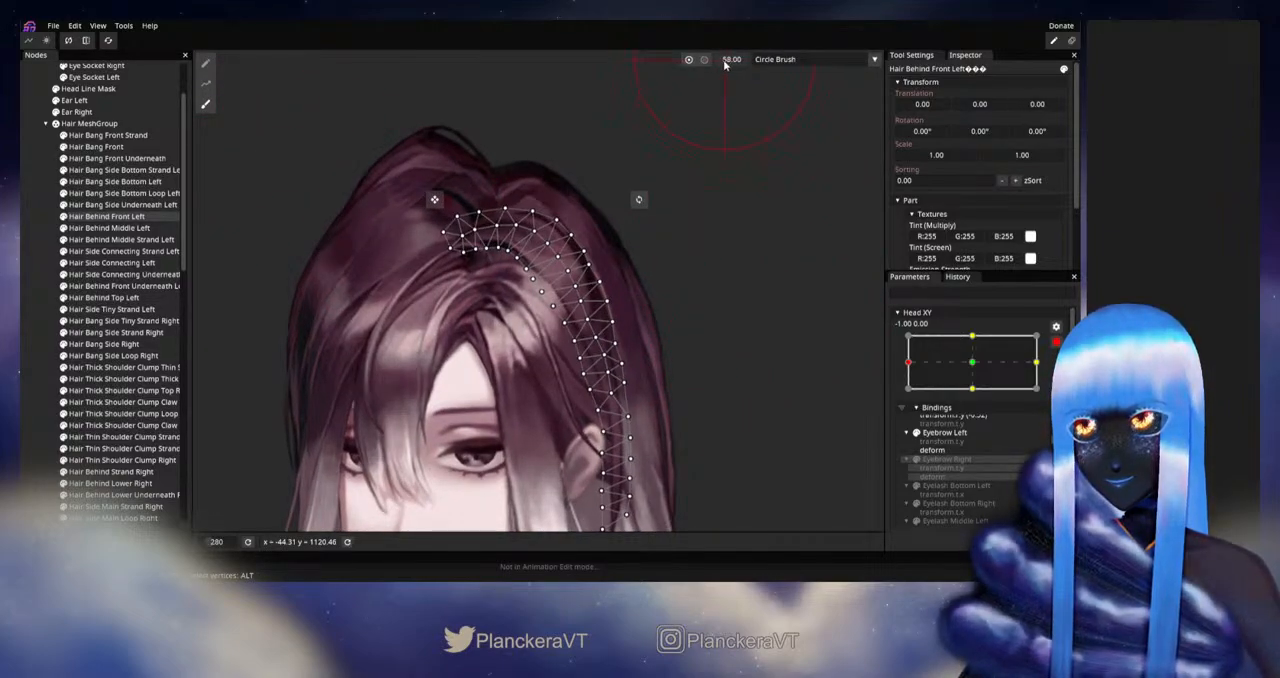
{"action": "scroll", "coordinate": [700, 309], "scroll_direction": "up", "scroll_amount": 2}
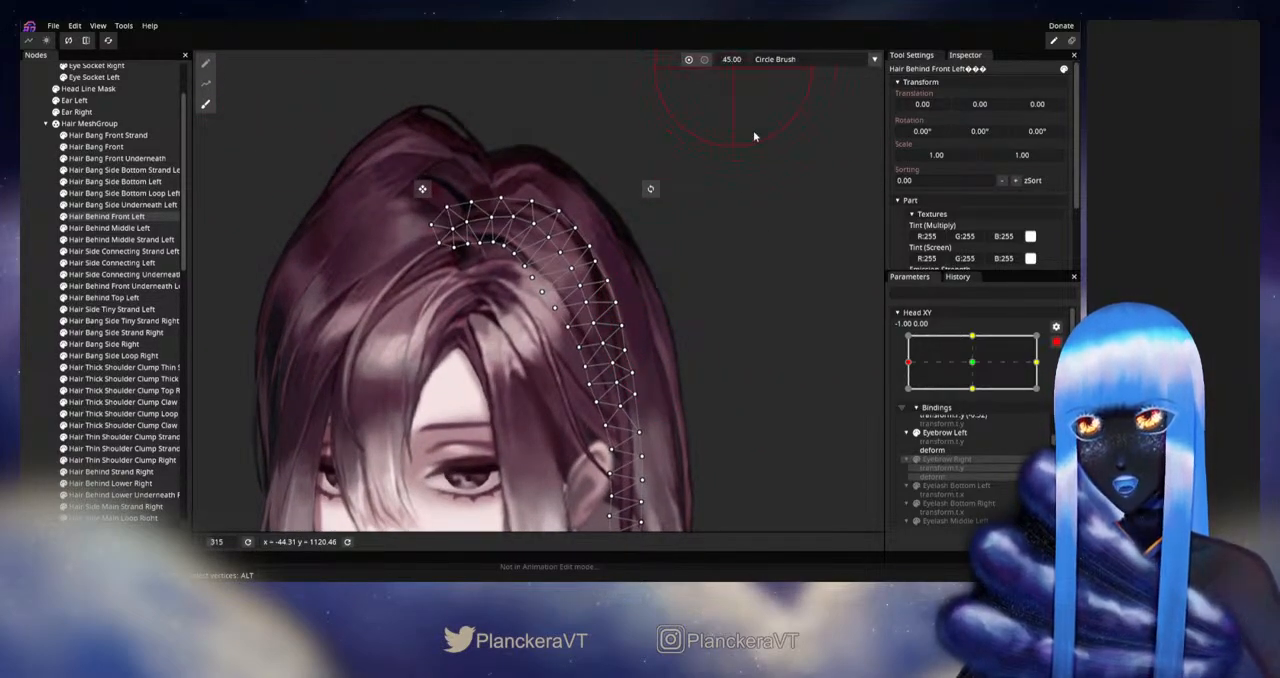
{"action": "scroll", "coordinate": [670, 357], "scroll_direction": "up", "scroll_amount": 1}
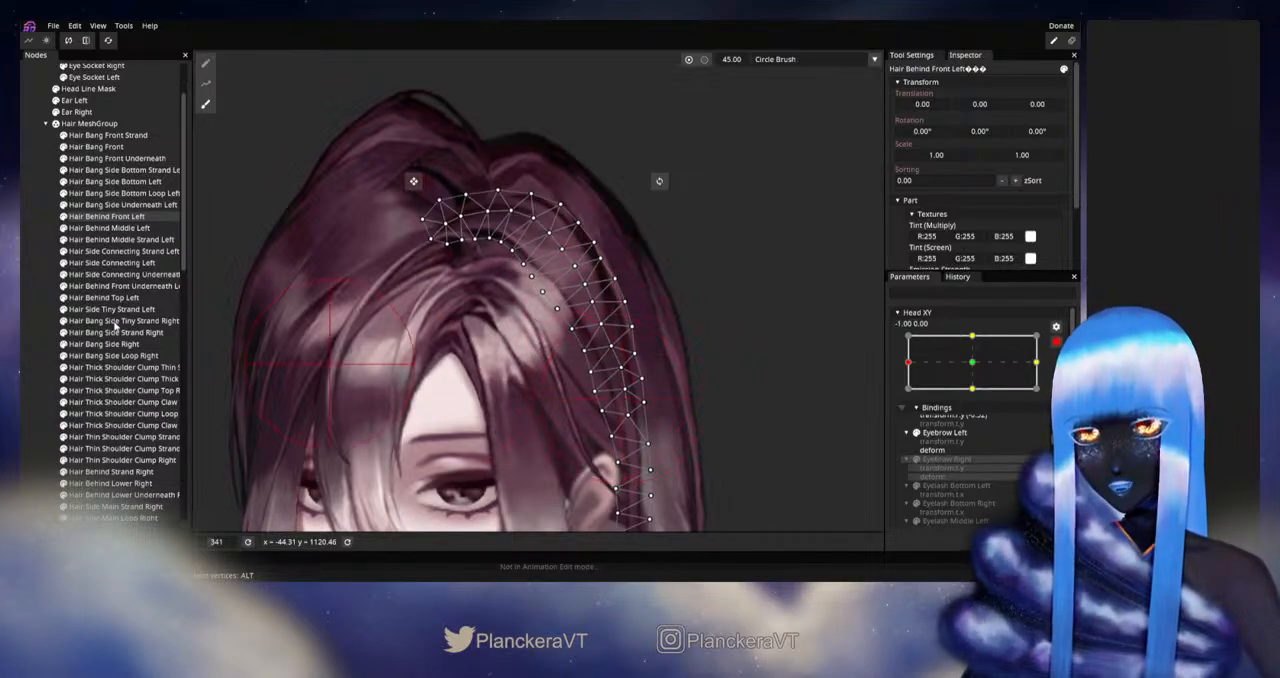
{"action": "left_click", "coordinate": [34, 311]}
Step: Disarm Head XY and sweep it around the left extreme to check the rear hair and overall silhouette
{"action": "scroll", "coordinate": [740, 430], "scroll_direction": "down", "scroll_amount": 5}
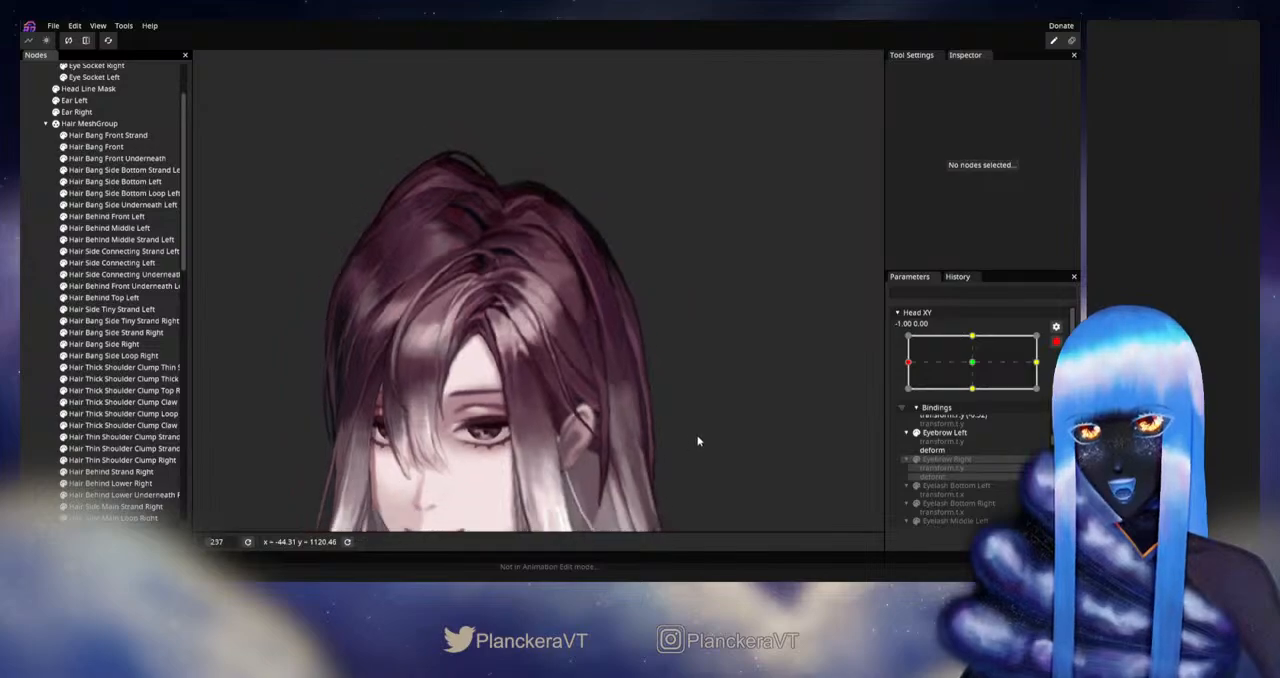
{"action": "scroll", "coordinate": [698, 440], "scroll_direction": "down", "scroll_amount": 5}
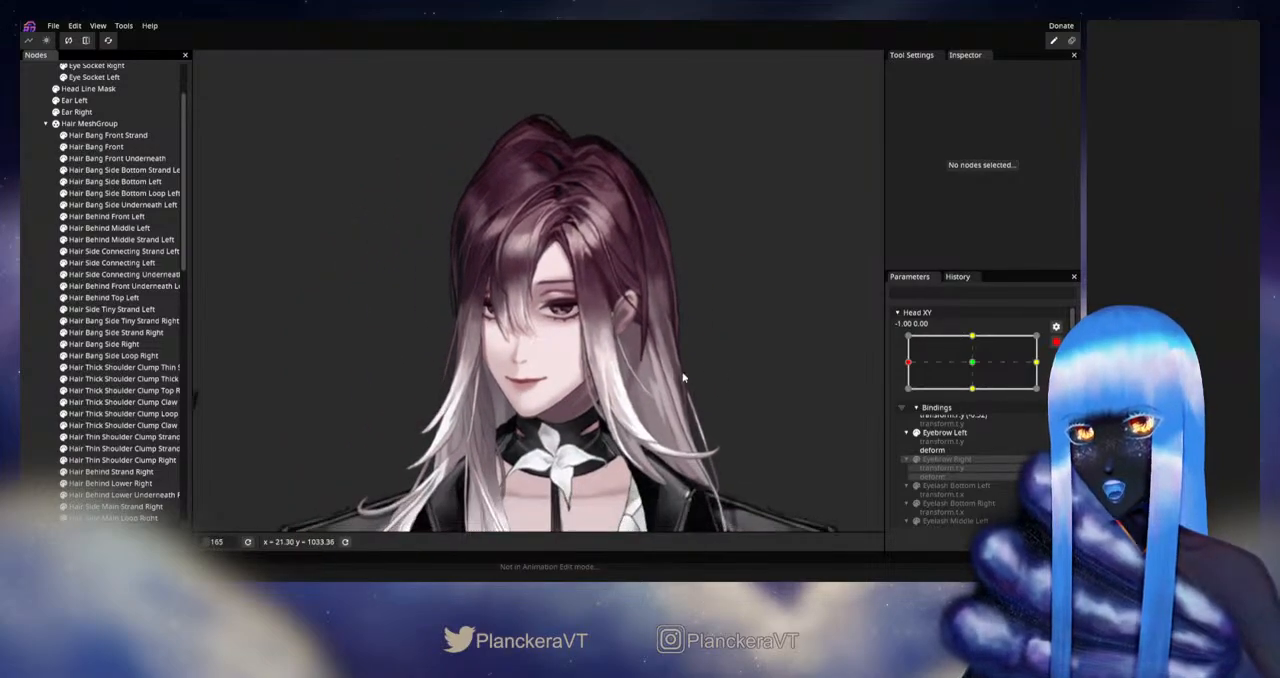
{"action": "scroll", "coordinate": [714, 357], "scroll_direction": "down", "scroll_amount": 3}
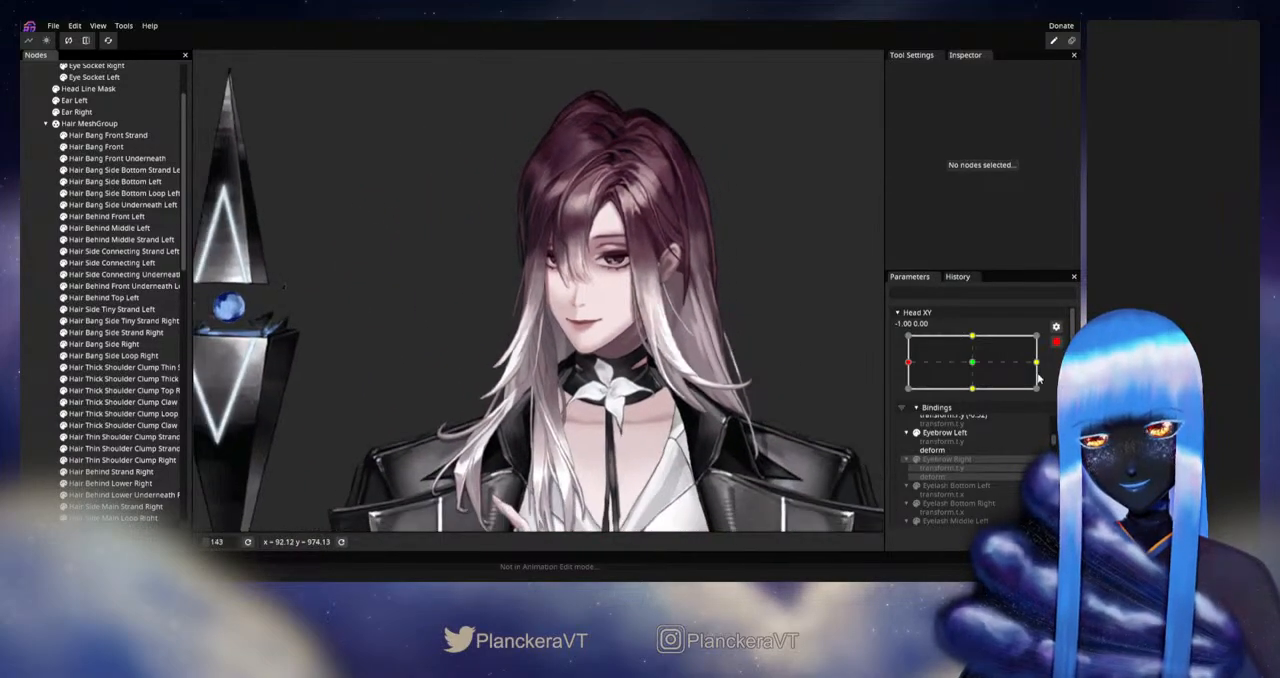
{"action": "left_click", "coordinate": [1056, 342]}
{"action": "left_click_drag", "start_coordinate": [909, 394], "coordinate": [980, 401]}
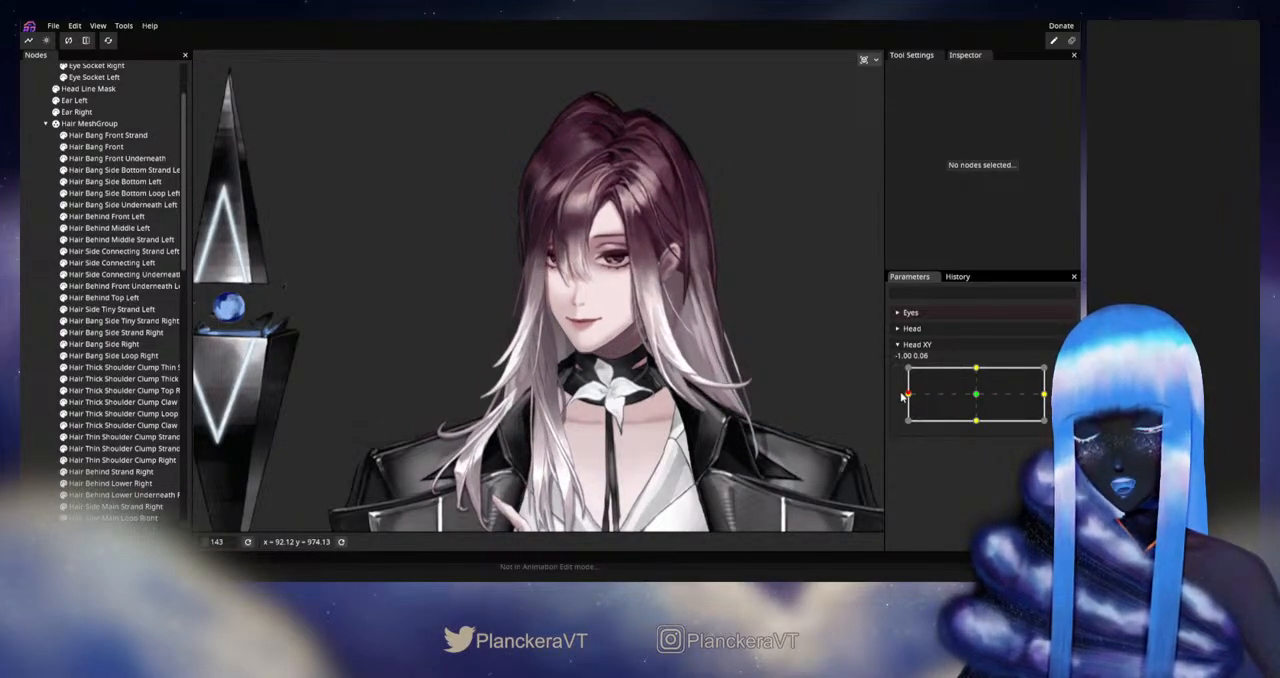
{"action": "left_click_drag", "start_coordinate": [901, 393], "coordinate": [901, 394]}
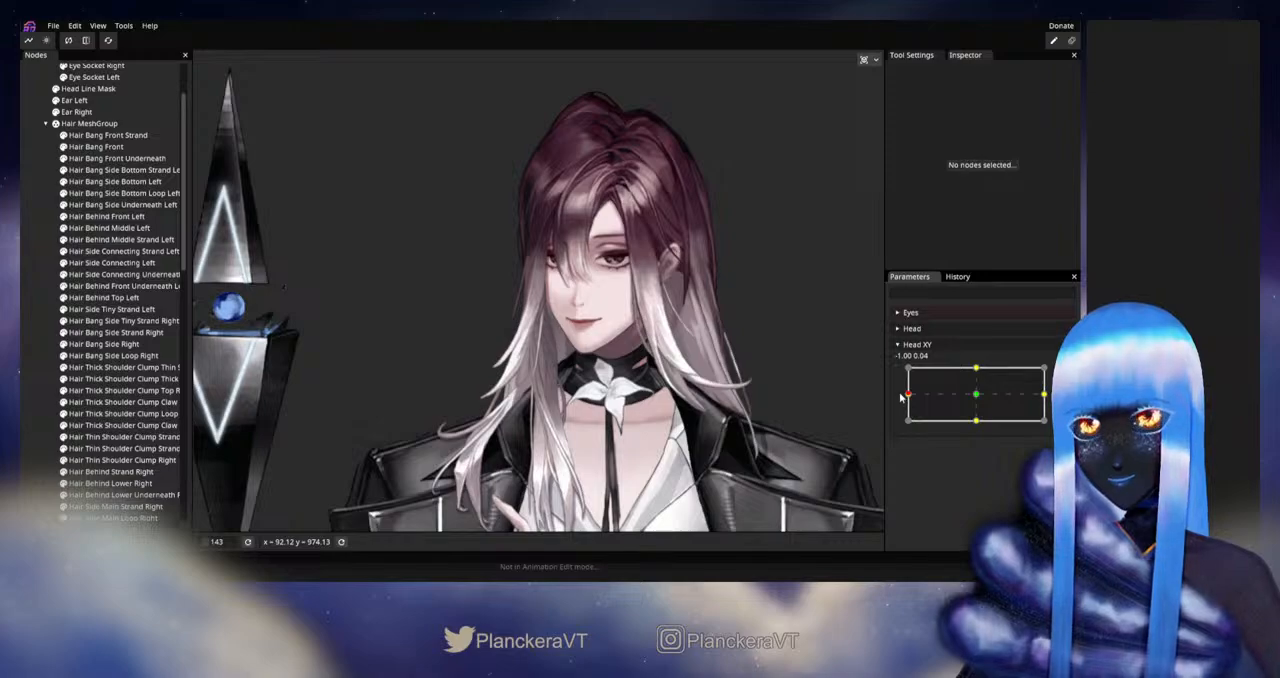
{"action": "scroll", "coordinate": [771, 378], "scroll_direction": "up", "scroll_amount": 5}
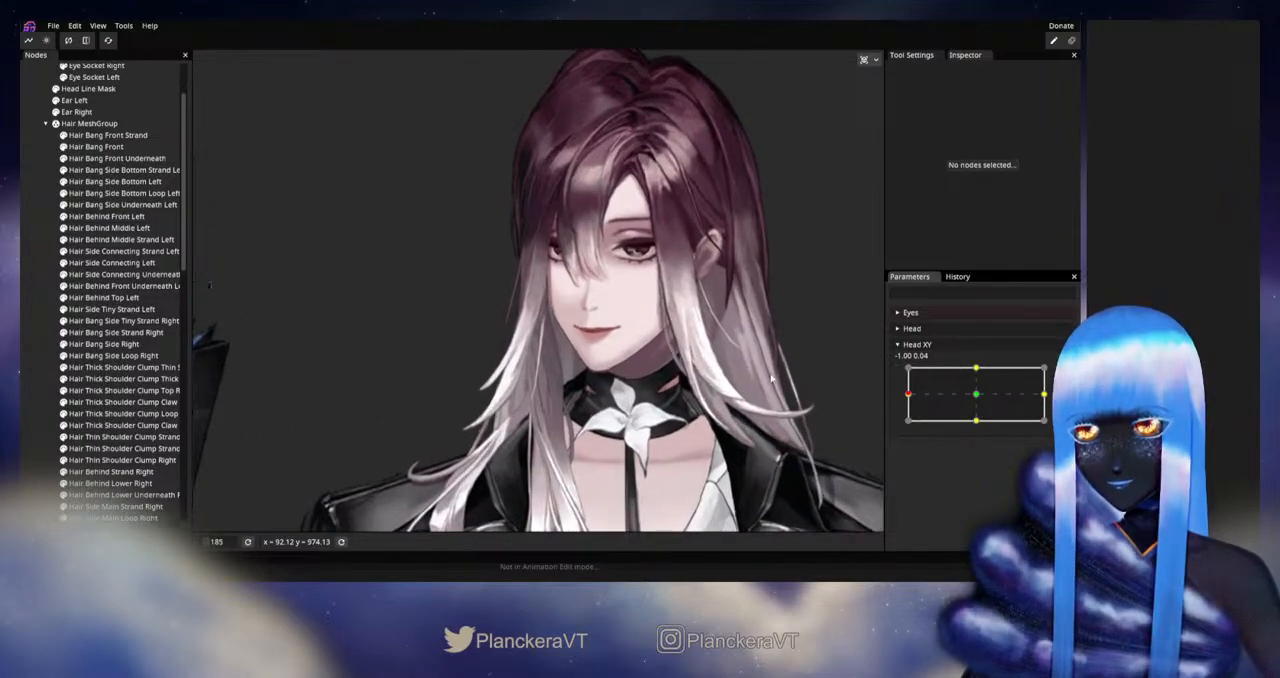
{"action": "left_click_drag", "start_coordinate": [771, 378], "coordinate": [727, 395]}
{"action": "mouse_move", "coordinate": [911, 397]}
{"action": "left_mouse_down"}
{"action": "mouse_move", "coordinate": [978, 397]}
{"action": "mouse_move", "coordinate": [908, 396]}
{"action": "left_mouse_up"}
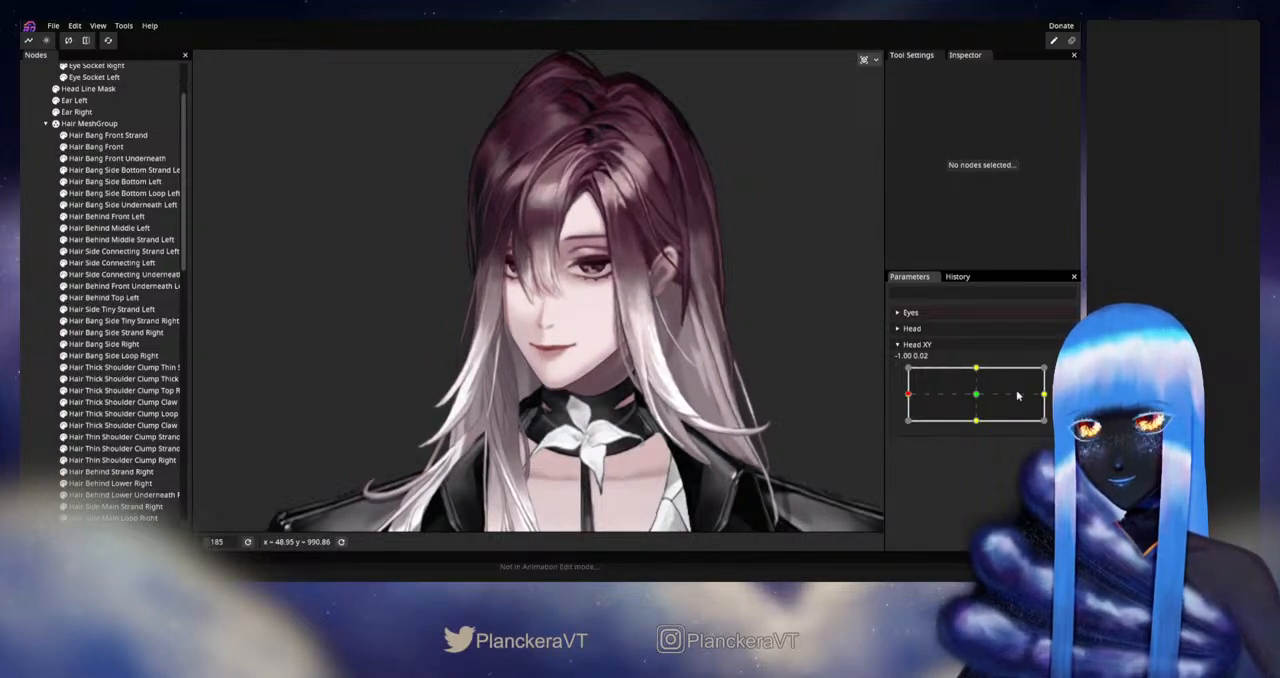
Step: Rearm Head XY at -1.00, 0.00 and refine Hair Bang Side Bottom Left with the size 45 Circle Brush
{"action": "left_click", "coordinate": [1063, 374]}
{"action": "left_click_drag", "start_coordinate": [677, 341], "coordinate": [610, 366]}
{"action": "scroll", "coordinate": [610, 366], "scroll_direction": "up", "scroll_amount": 2}
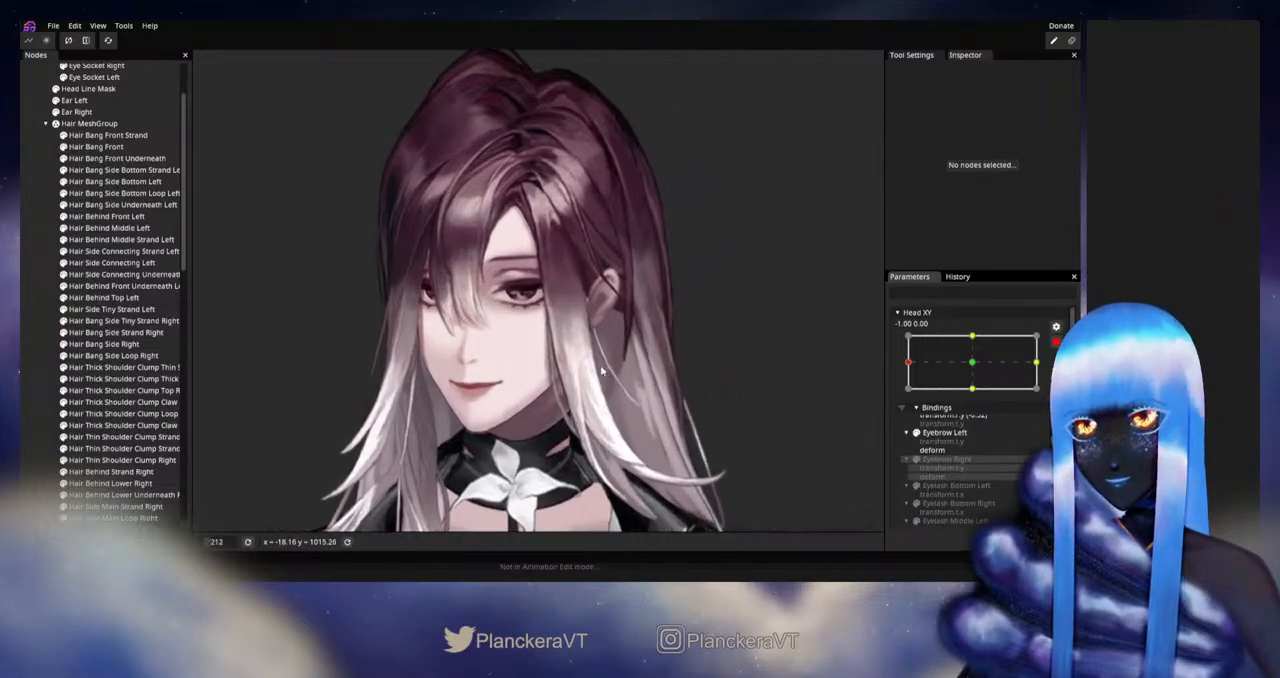
{"action": "left_click", "coordinate": [106, 194]}
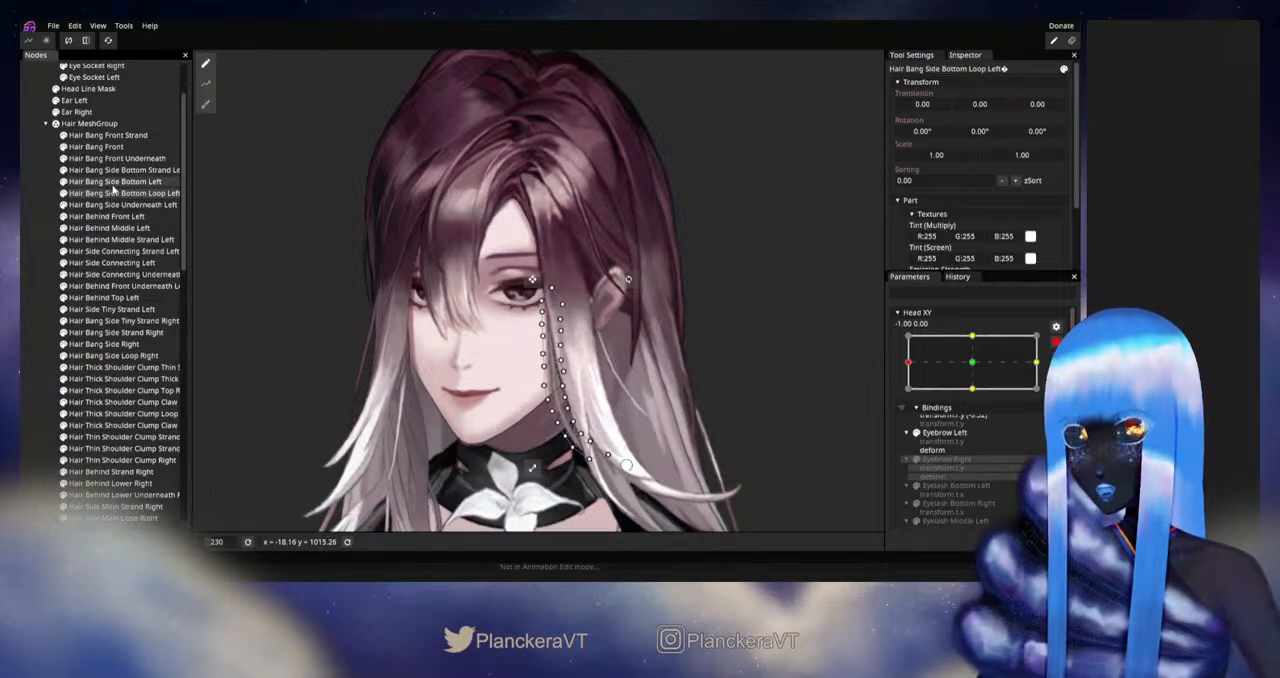
{"action": "left_click", "coordinate": [112, 185]}
{"action": "left_click", "coordinate": [205, 104]}
{"action": "scroll", "coordinate": [756, 298], "scroll_direction": "up", "scroll_amount": 1}
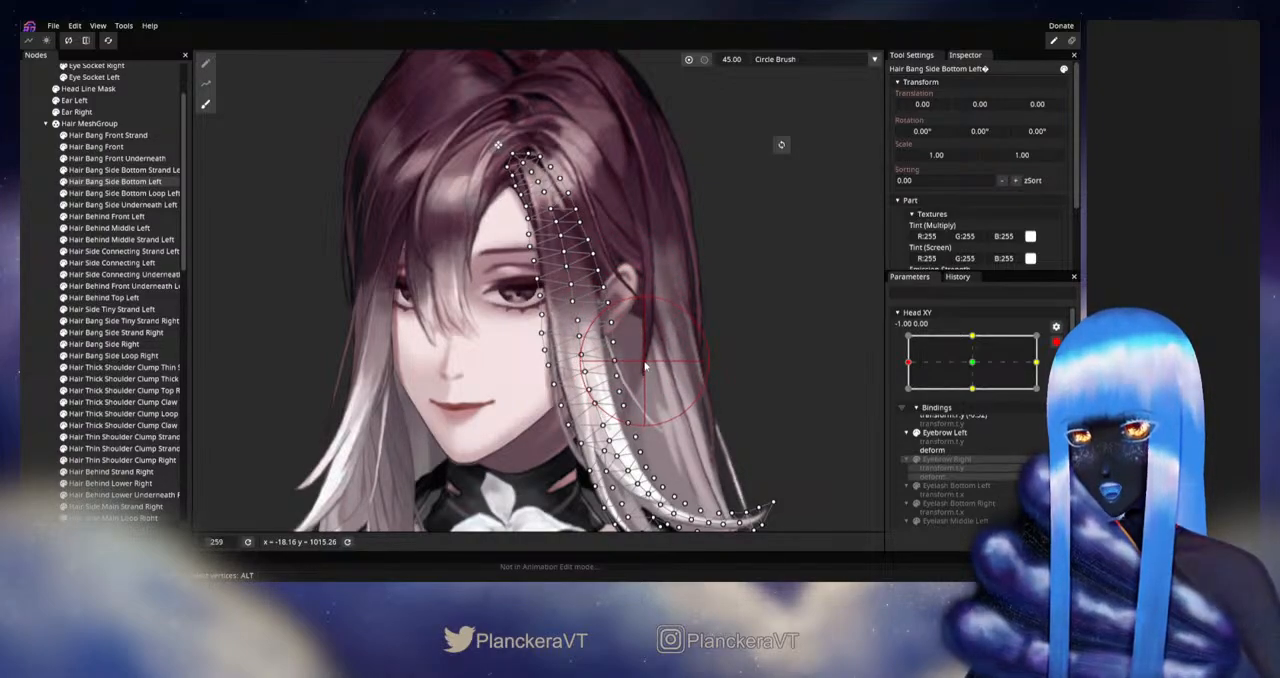
Step: Refine the mesh of Hair Side Connecting Left around the ear with the size 45 Circle Brush, and deselect it
{"action": "left_click", "coordinate": [113, 263]}
{"action": "left_click", "coordinate": [205, 103]}
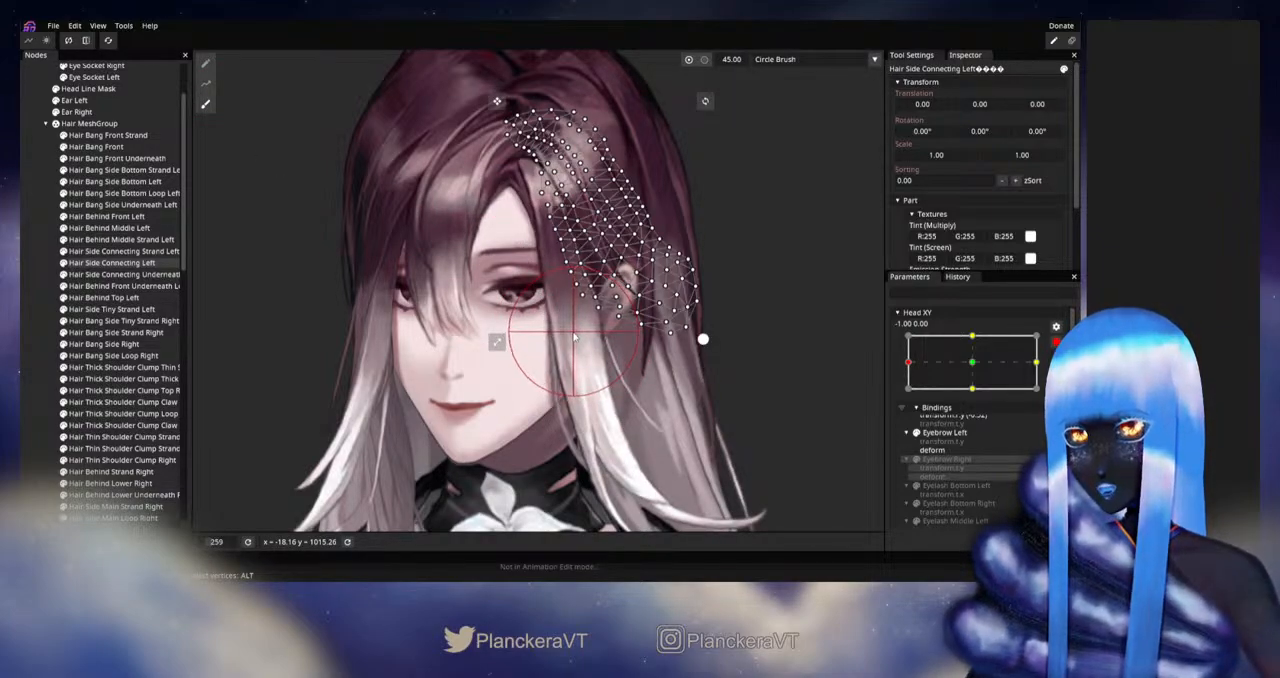
{"action": "left_click", "coordinate": [50, 306]}
Step: Disarm Head XY and move it around the left extreme to check the side hair against the face and ear
{"action": "scroll", "coordinate": [601, 377], "scroll_direction": "down", "scroll_amount": 4}
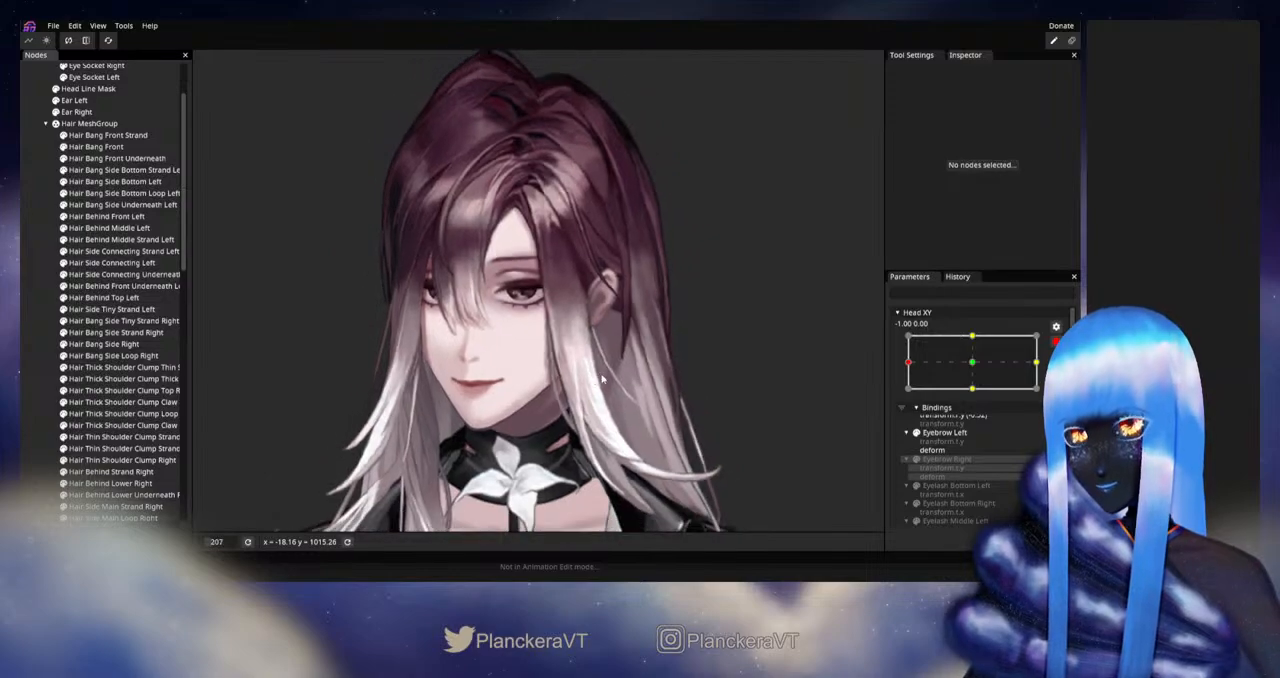
{"action": "left_click_drag", "start_coordinate": [602, 379], "coordinate": [704, 356]}
{"action": "scroll", "coordinate": [708, 358], "scroll_direction": "down", "scroll_amount": 2}
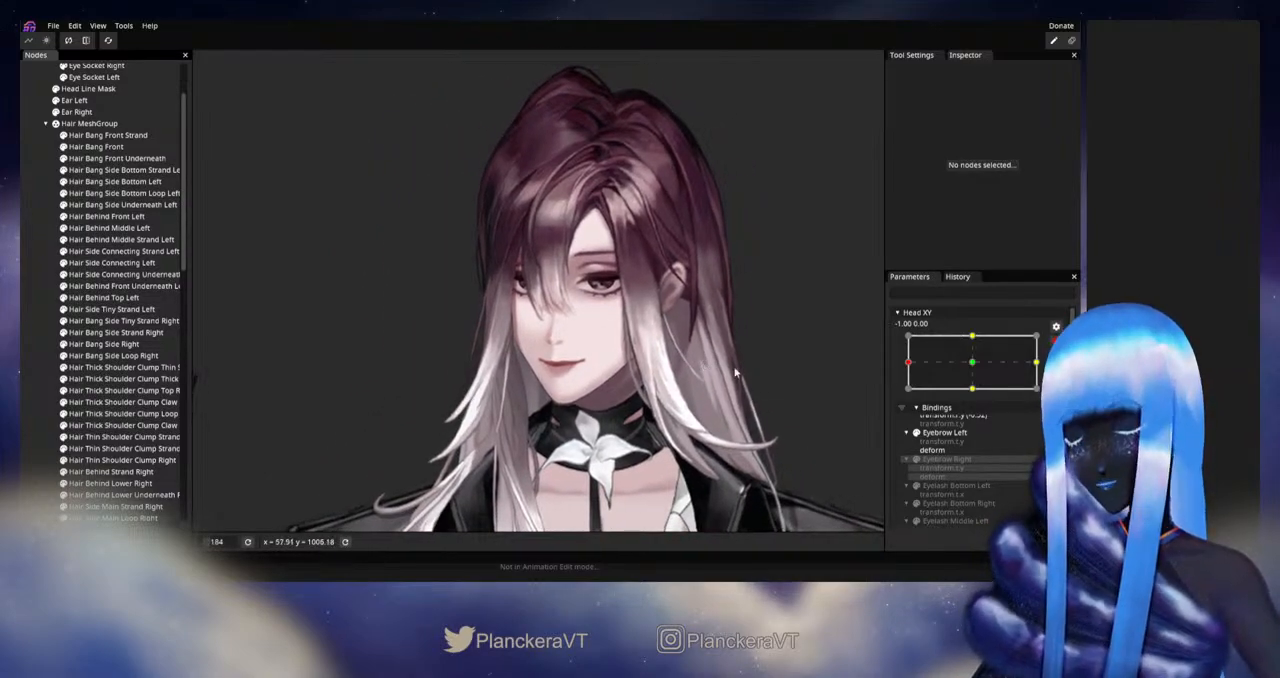
{"action": "left_click", "coordinate": [1056, 342]}
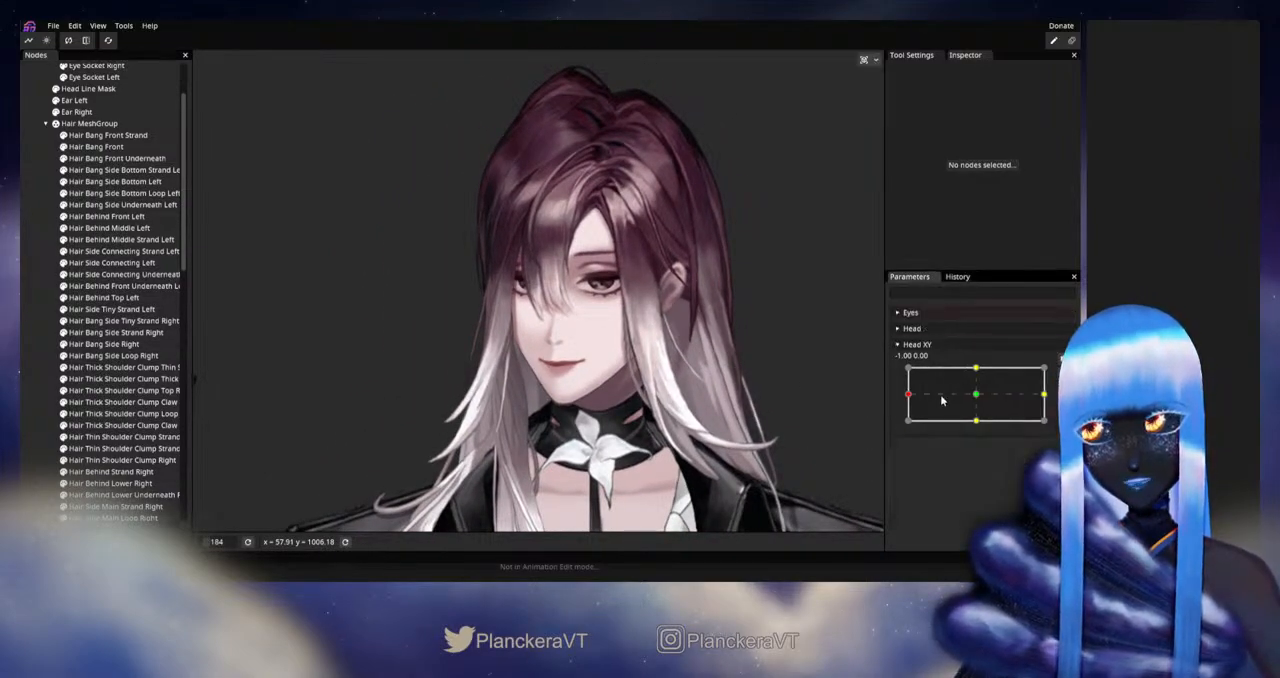
{"action": "mouse_move", "coordinate": [908, 397]}
{"action": "left_mouse_down"}
{"action": "mouse_move", "coordinate": [979, 397]}
{"action": "mouse_move", "coordinate": [908, 396]}
{"action": "left_mouse_up"}
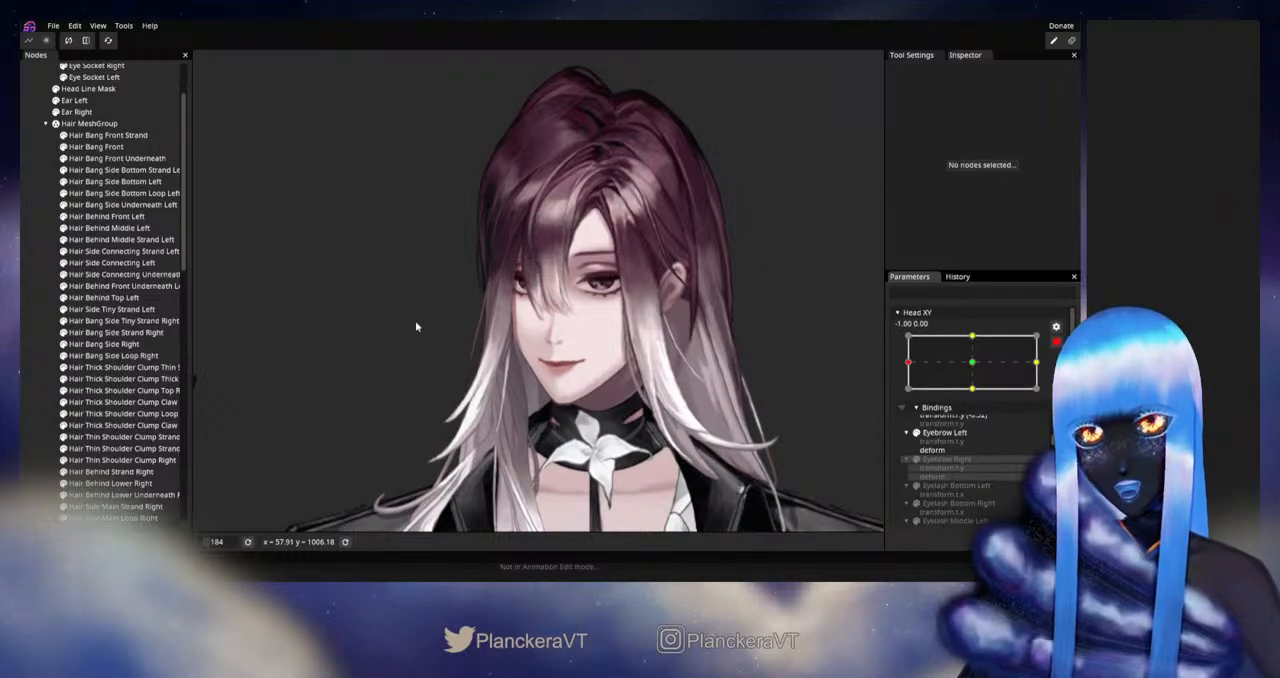
Step: Rearm Head XY, set Ear Left's X translation to -23.00, and disarm Head XY to check the ear near the left extreme
{"action": "scroll", "coordinate": [74, 229], "scroll_direction": "up", "scroll_amount": 2}
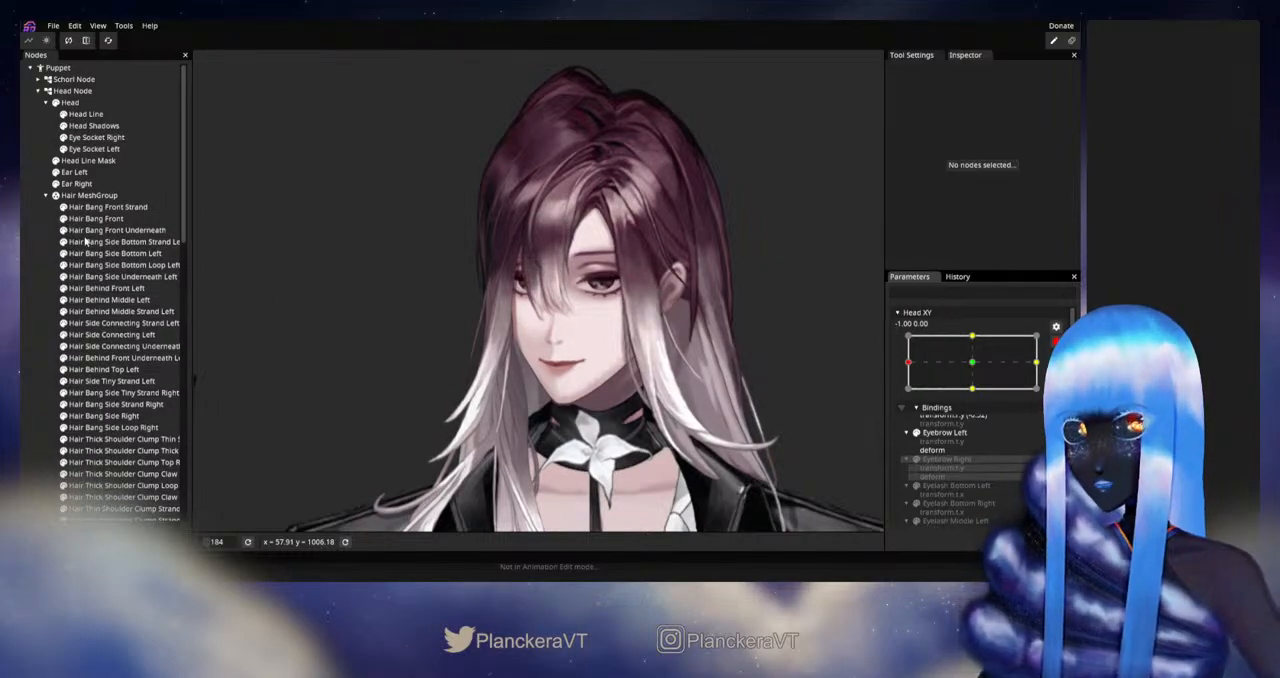
{"action": "left_click", "coordinate": [130, 173]}
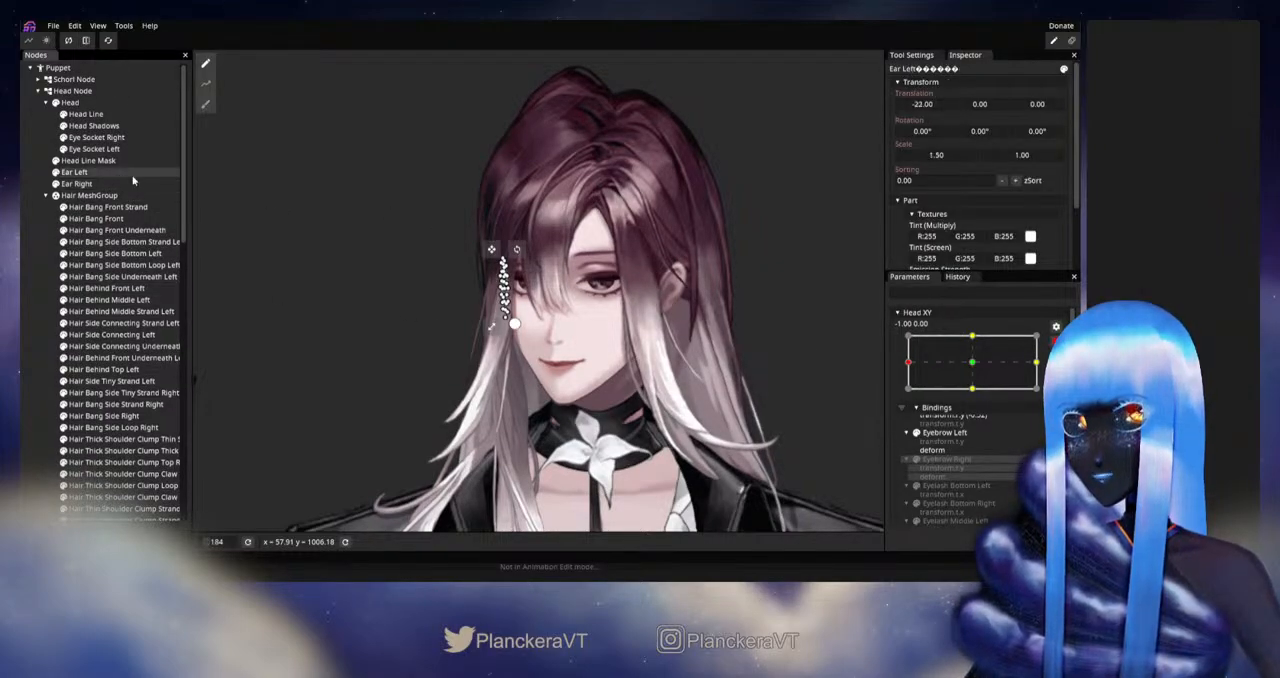
{"action": "left_click", "coordinate": [923, 106]}
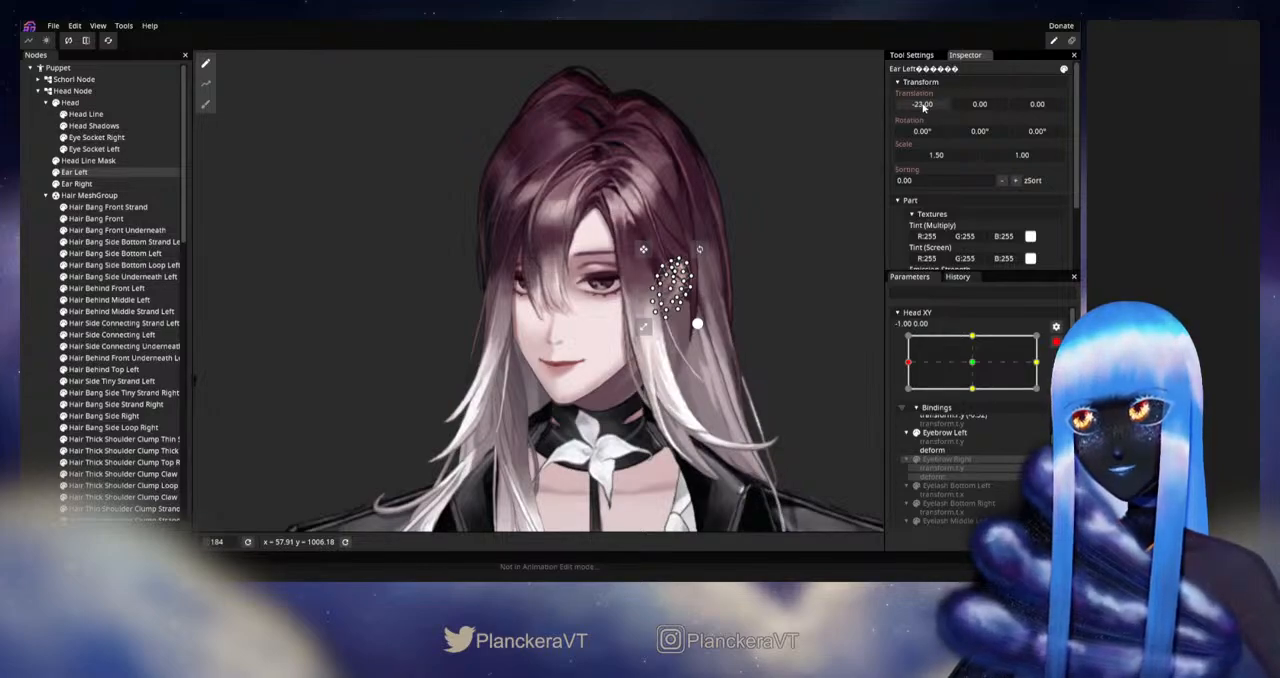
{"action": "left_click", "coordinate": [483, 328]}
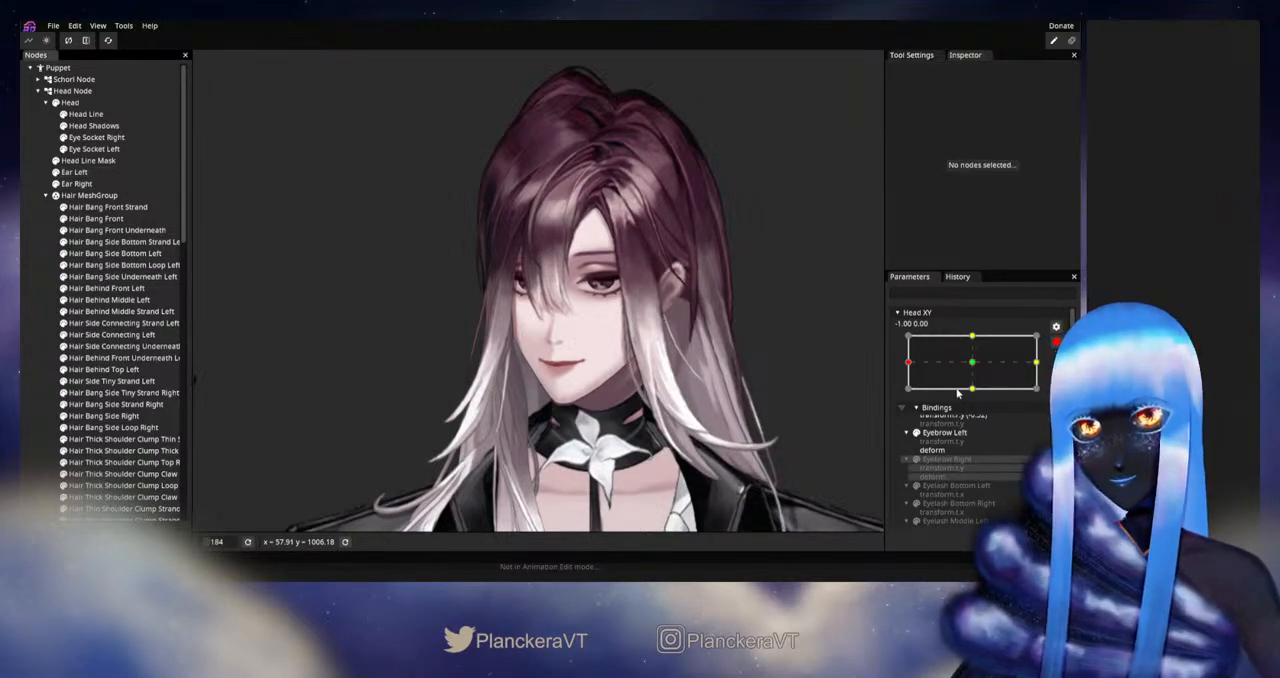
{"action": "left_click", "coordinate": [1056, 342]}
{"action": "mouse_move", "coordinate": [910, 397]}
{"action": "left_mouse_down"}
{"action": "mouse_move", "coordinate": [985, 396]}
{"action": "mouse_move", "coordinate": [906, 399]}
{"action": "left_mouse_up"}
Step: Rearm Head XY, set Ear Left's X translation to -24.00, and deselect it
{"action": "left_click", "coordinate": [1063, 374]}
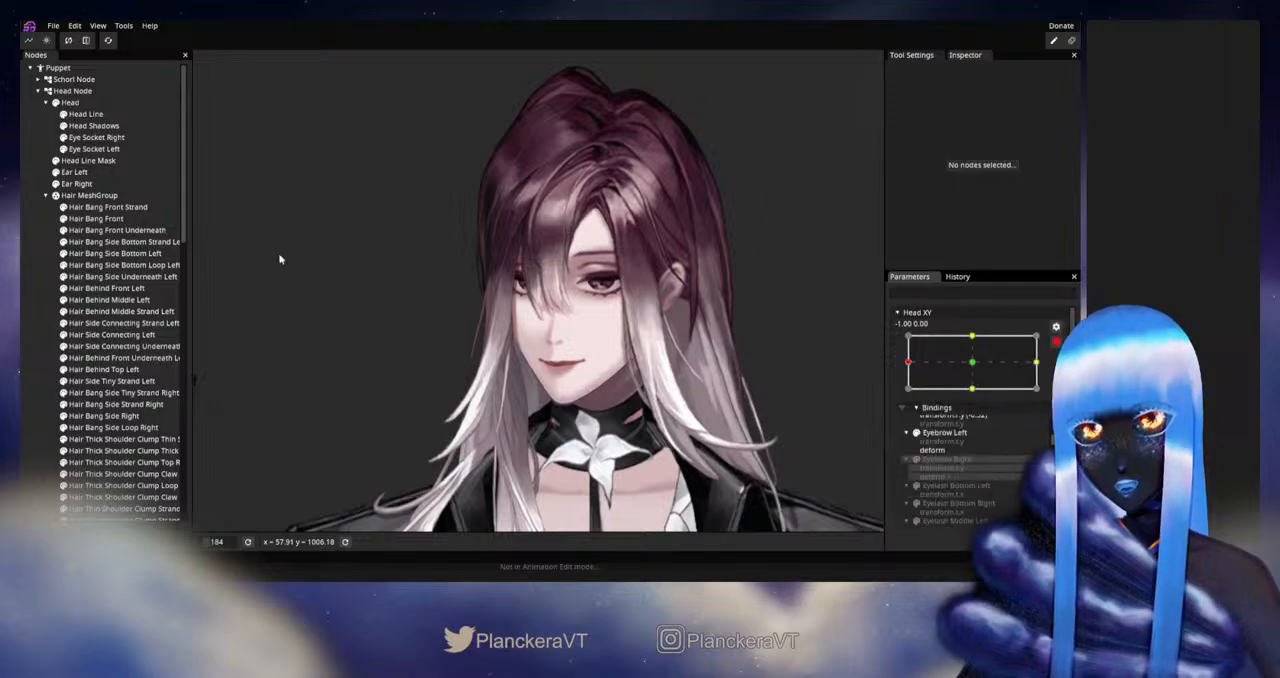
{"action": "left_click", "coordinate": [87, 173]}
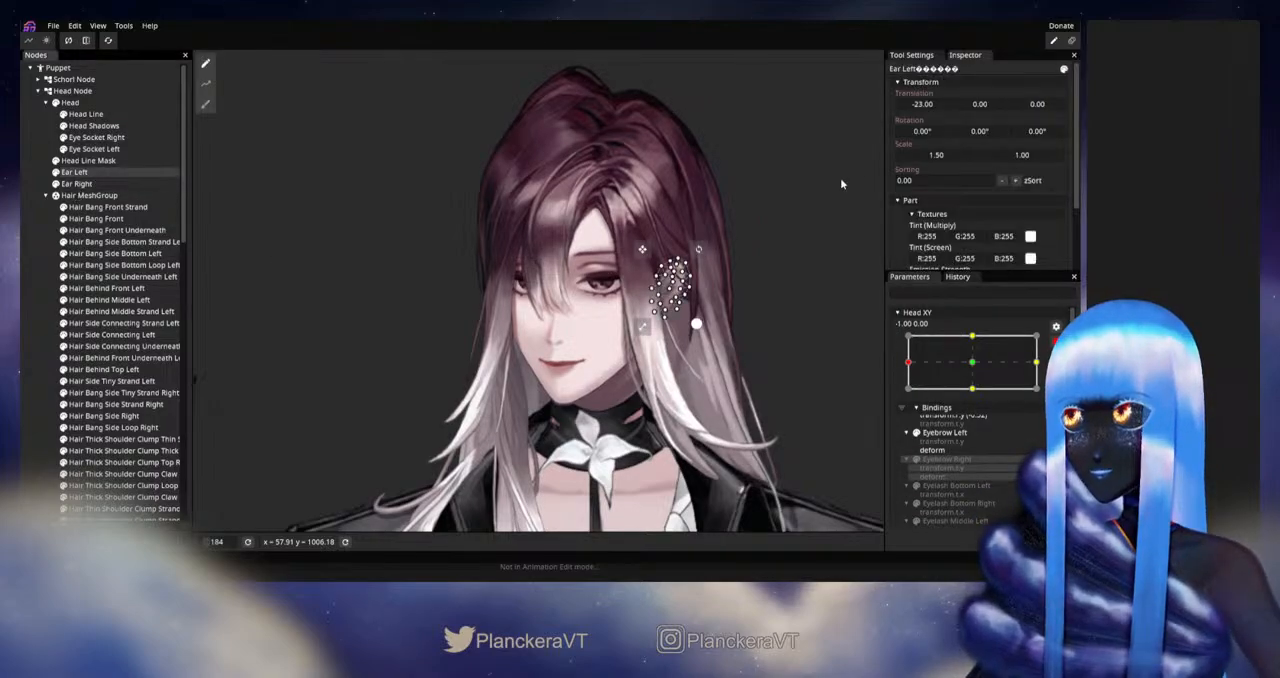
{"action": "left_click", "coordinate": [915, 109]}
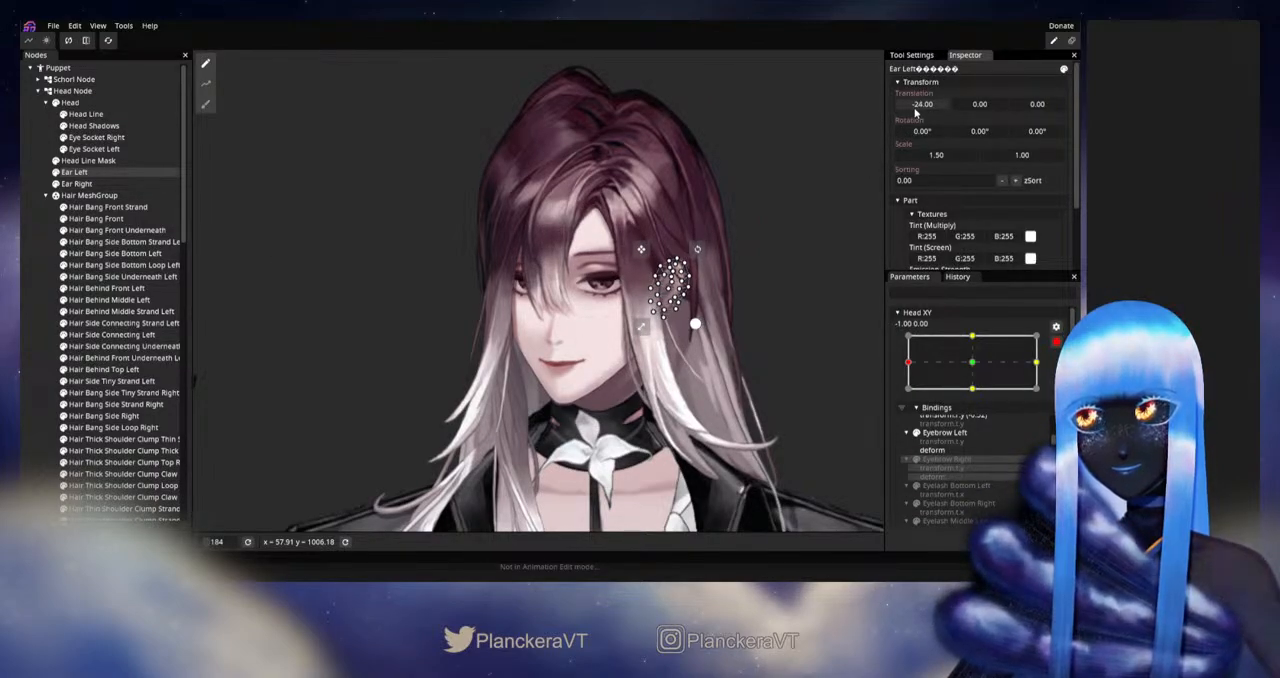
{"action": "left_click", "coordinate": [412, 399]}
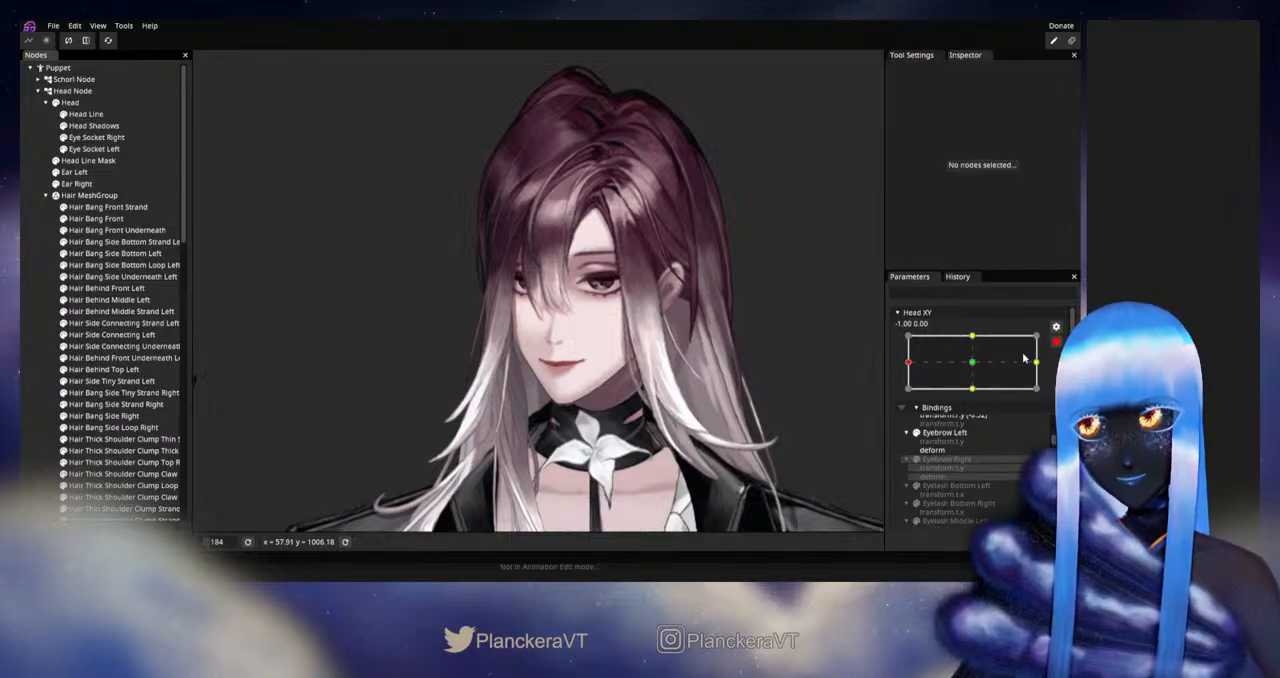
Step: Disarm Head XY and check the head turn between center and left extreme, both with Hair MeshGroup visible and temporarily hidden
{"action": "left_click", "coordinate": [1056, 342]}
{"action": "left_click_drag", "start_coordinate": [909, 397], "coordinate": [976, 397]}
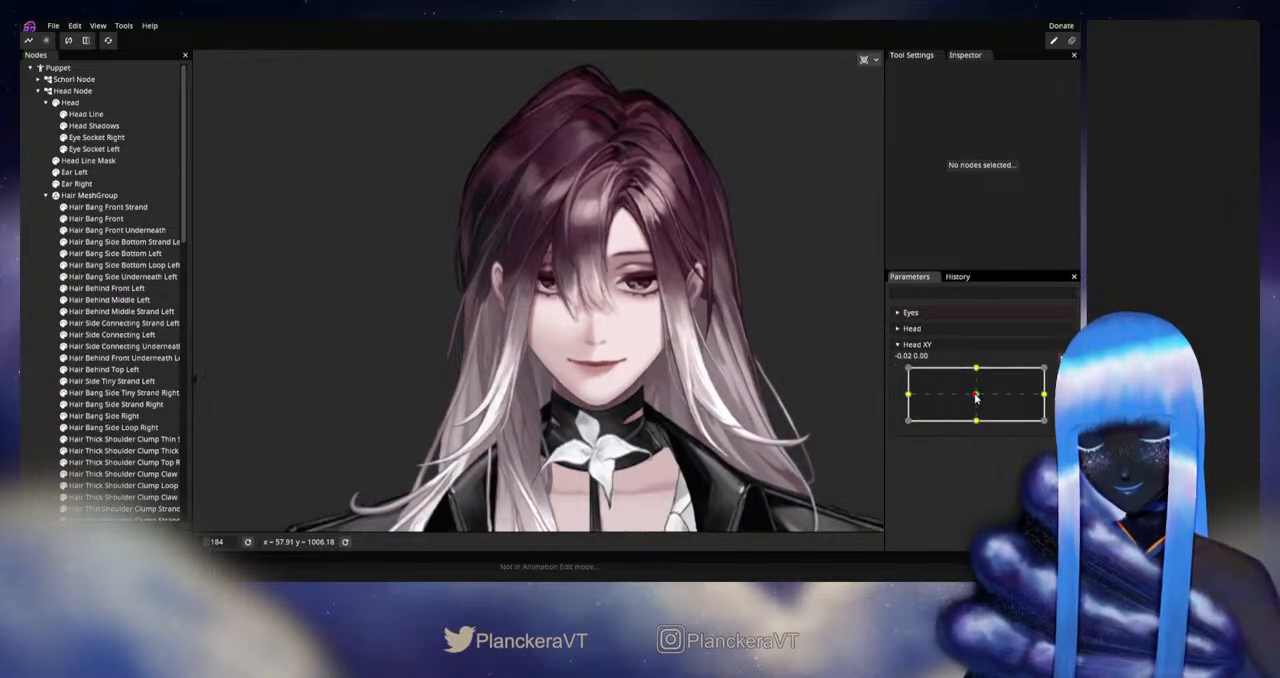
{"action": "left_click", "coordinate": [56, 195]}
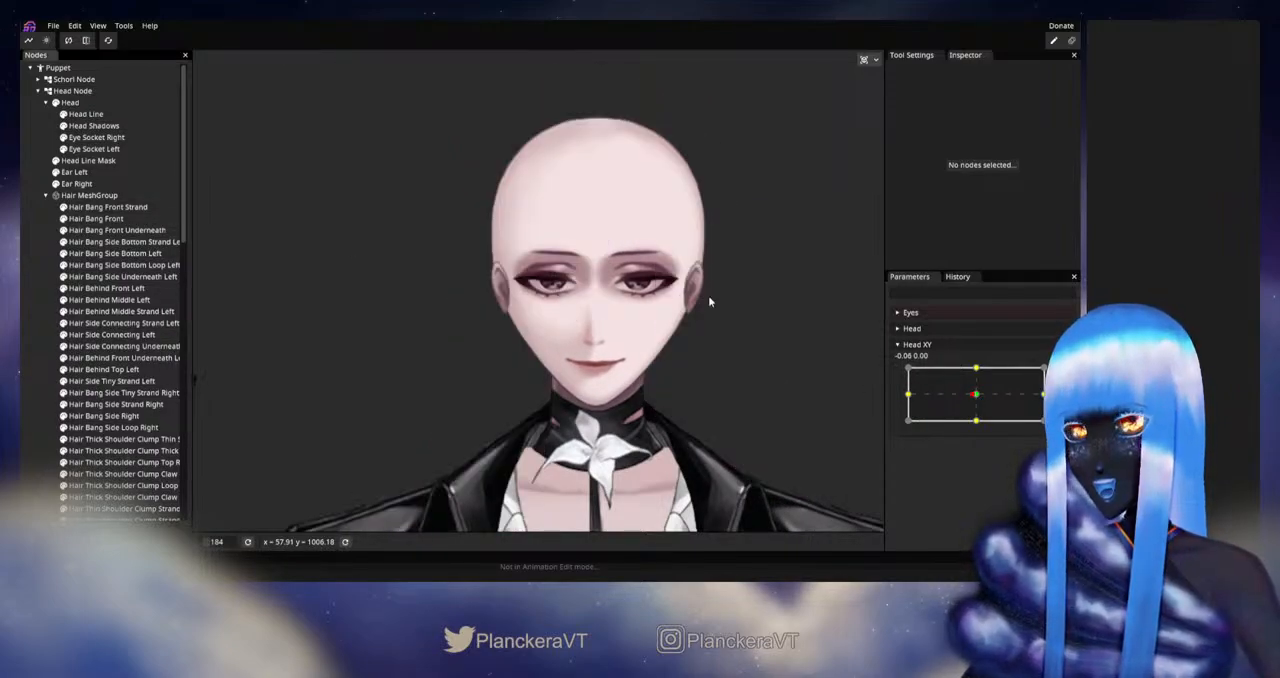
{"action": "left_click_drag", "start_coordinate": [978, 397], "coordinate": [901, 399]}
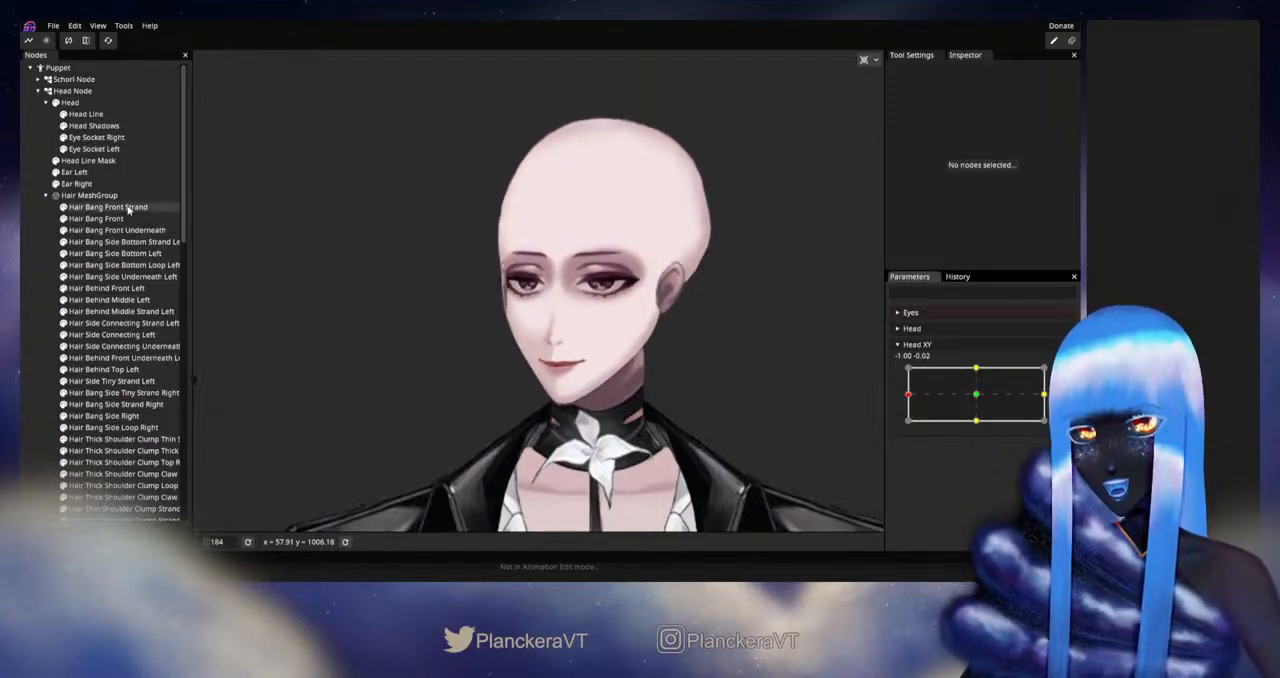
{"action": "left_click", "coordinate": [56, 195]}
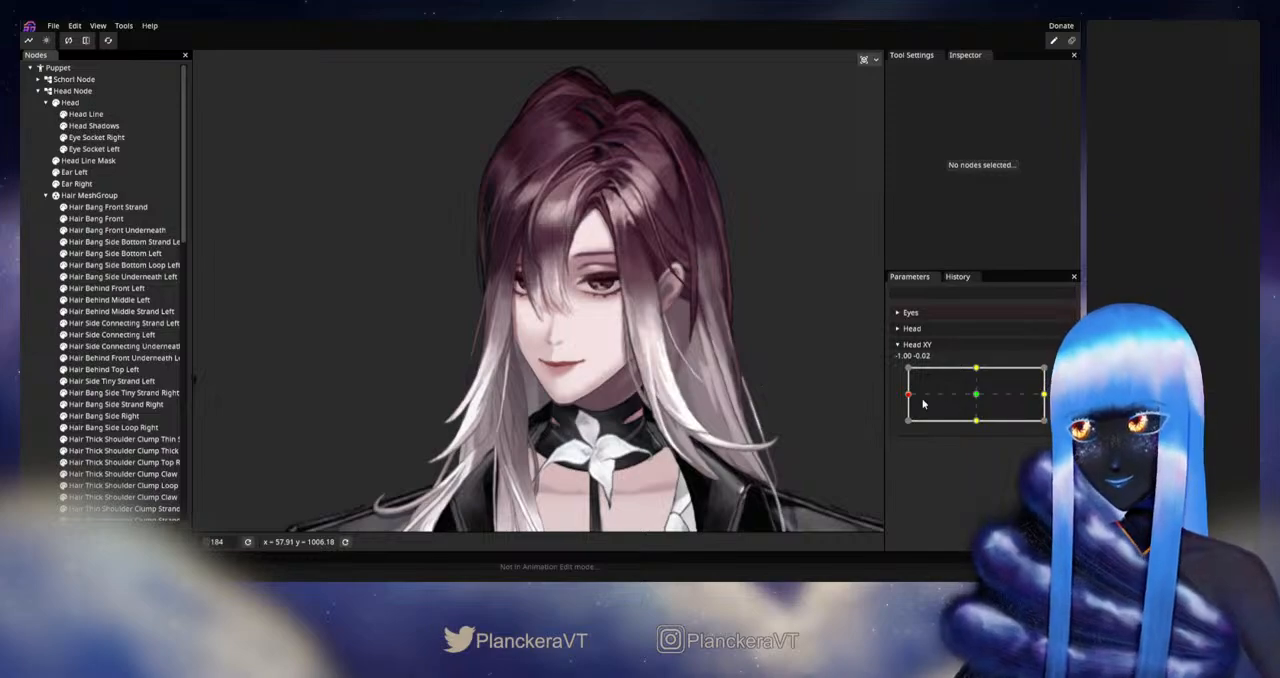
{"action": "left_click_drag", "start_coordinate": [909, 397], "coordinate": [530, 391]}
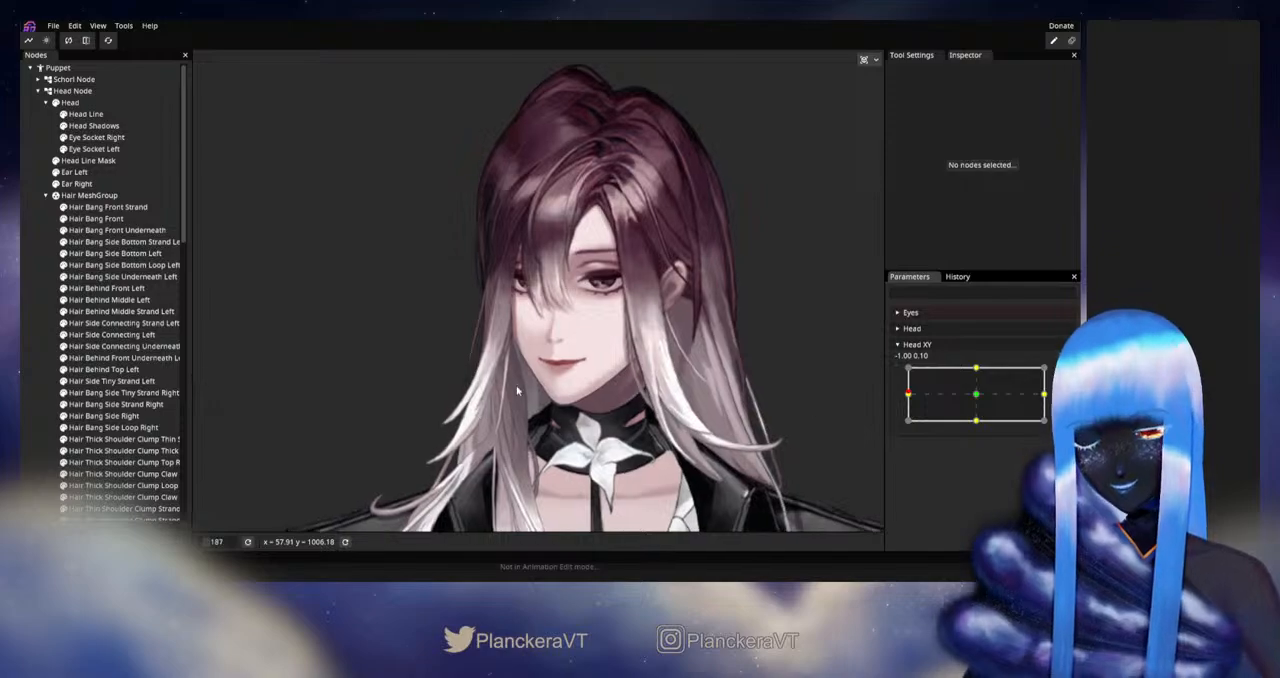
Step: Toggle the visibility of Hair Side Main Loop Right and Hair Side Main Right to identify the hair beside the face
{"action": "scroll", "coordinate": [517, 391], "scroll_direction": "up", "scroll_amount": 5}
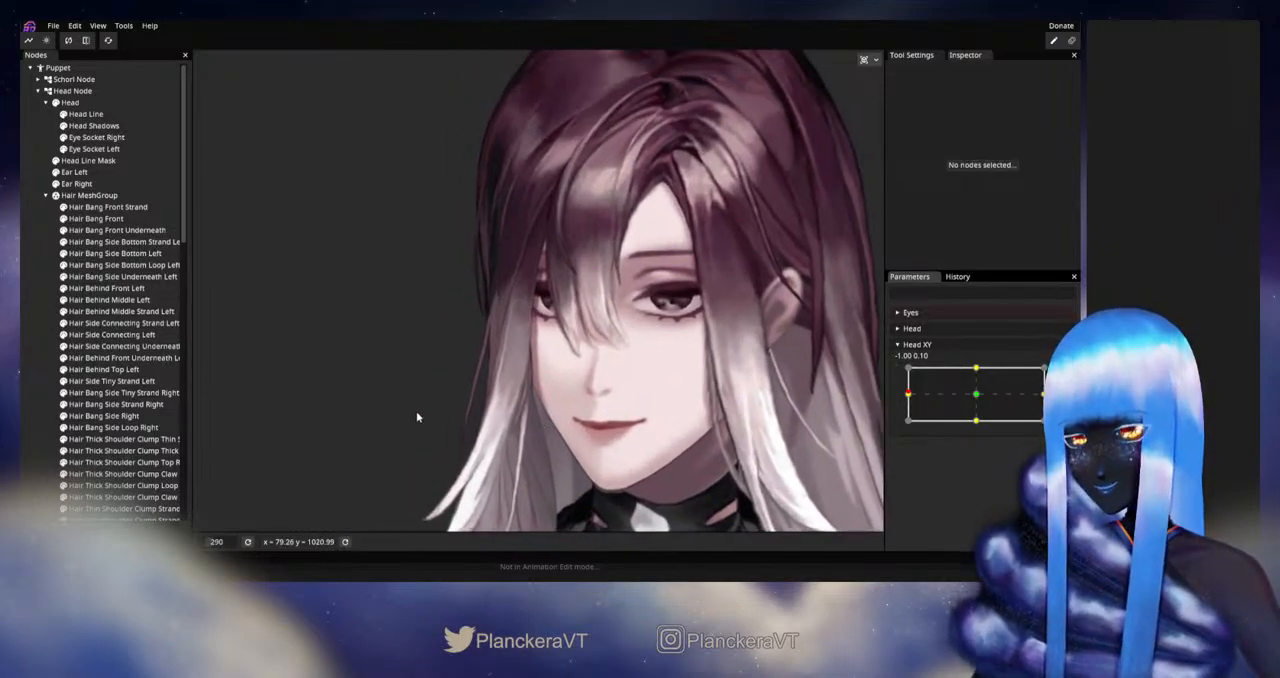
{"action": "scroll", "coordinate": [418, 417], "scroll_direction": "up", "scroll_amount": 2}
{"action": "scroll", "coordinate": [88, 478], "scroll_direction": "down", "scroll_amount": 5}
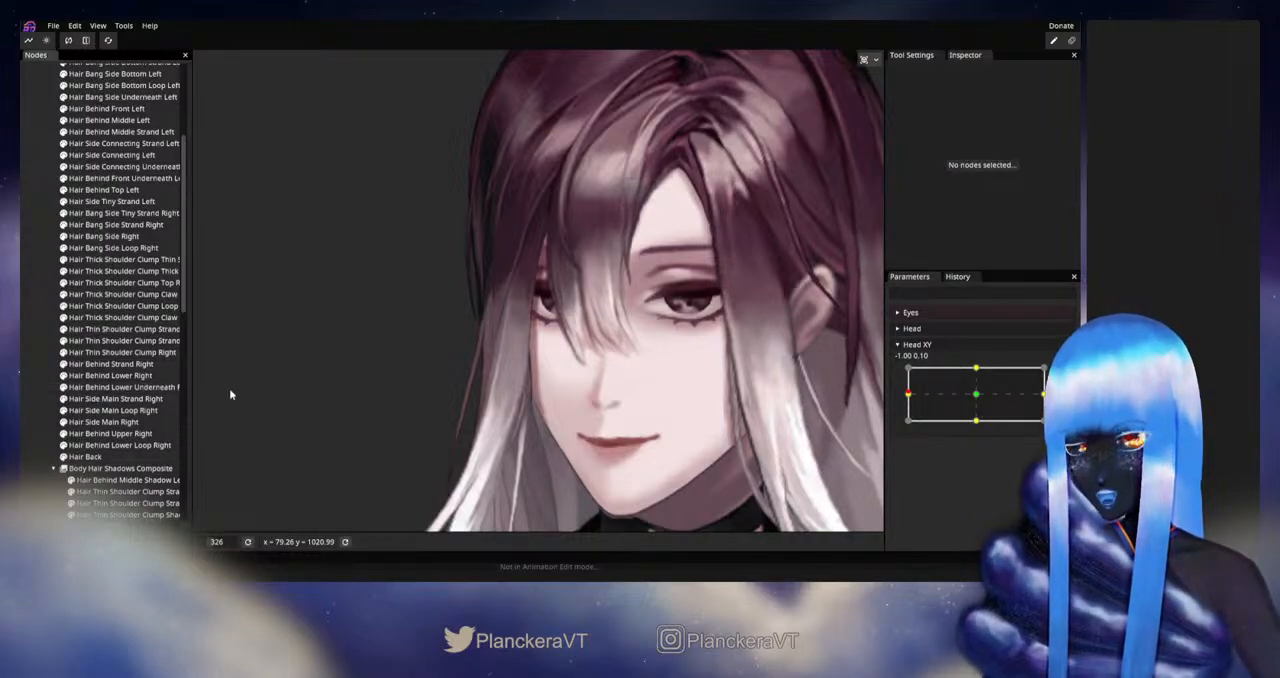
{"action": "left_click", "coordinate": [64, 411]}
{"action": "left_click", "coordinate": [64, 422]}
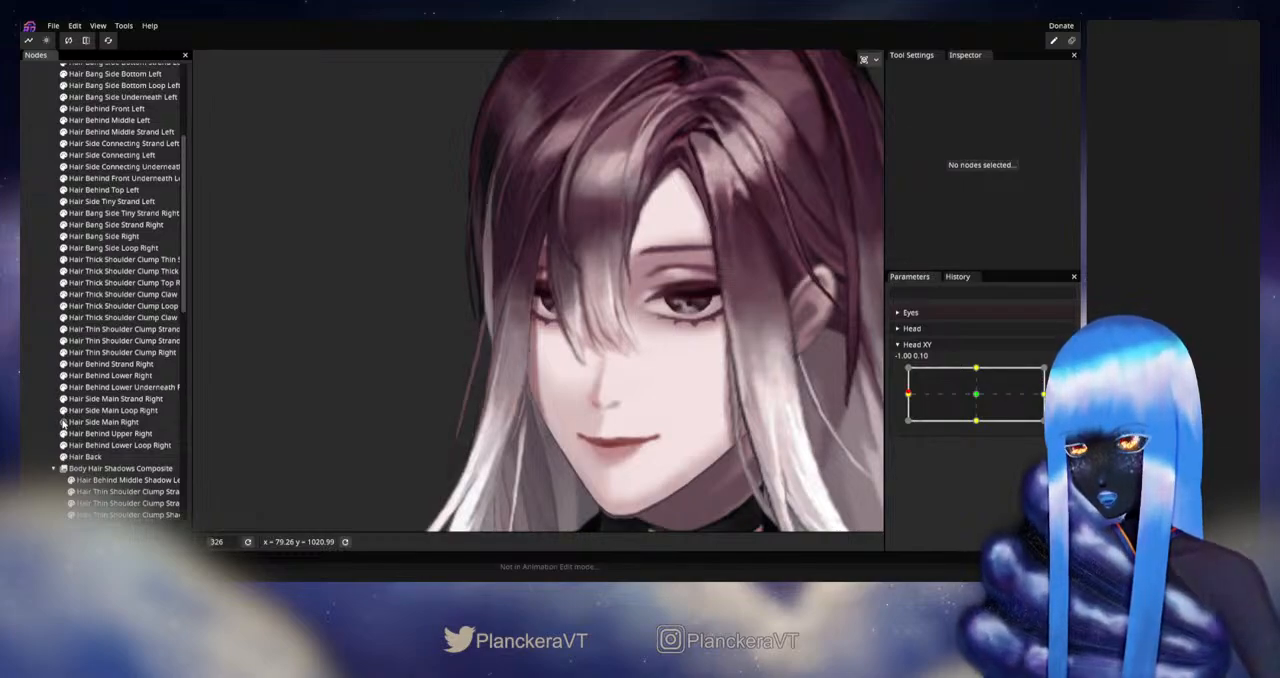
{"action": "left_click_drag", "start_coordinate": [400, 381], "coordinate": [402, 443]}
{"action": "scroll", "coordinate": [455, 405], "scroll_direction": "up", "scroll_amount": 4}
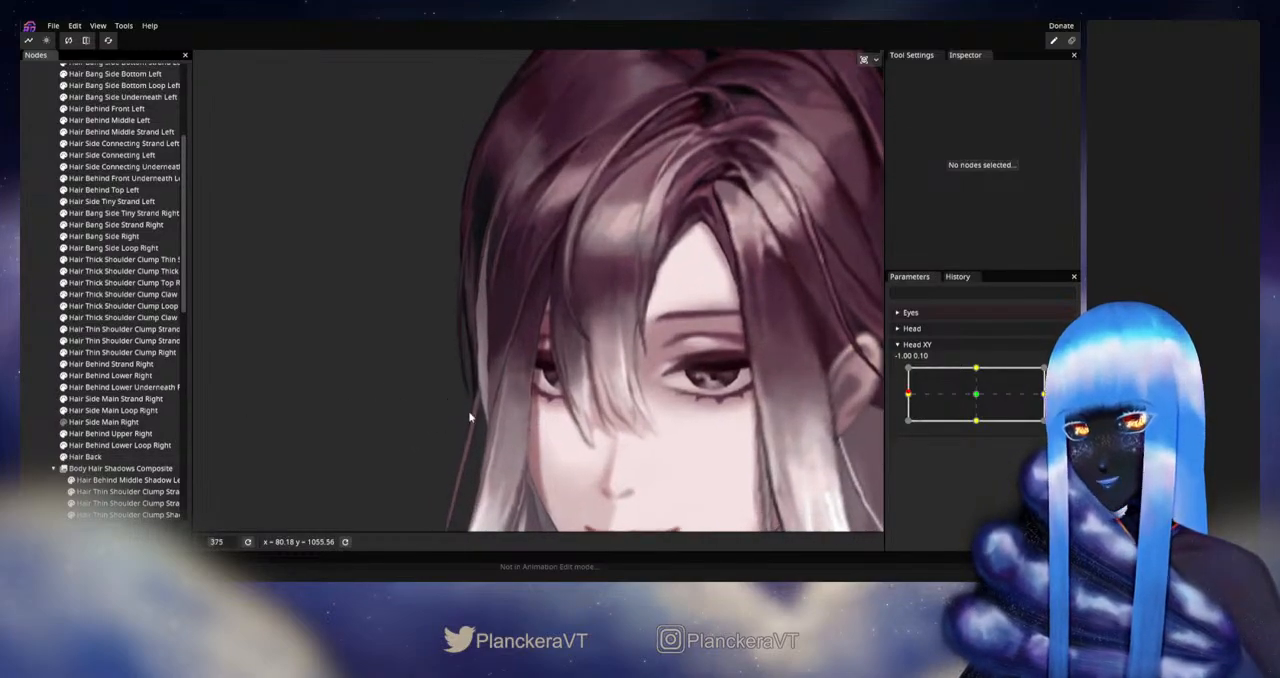
{"action": "scroll", "coordinate": [175, 312], "scroll_direction": "up", "scroll_amount": 3}
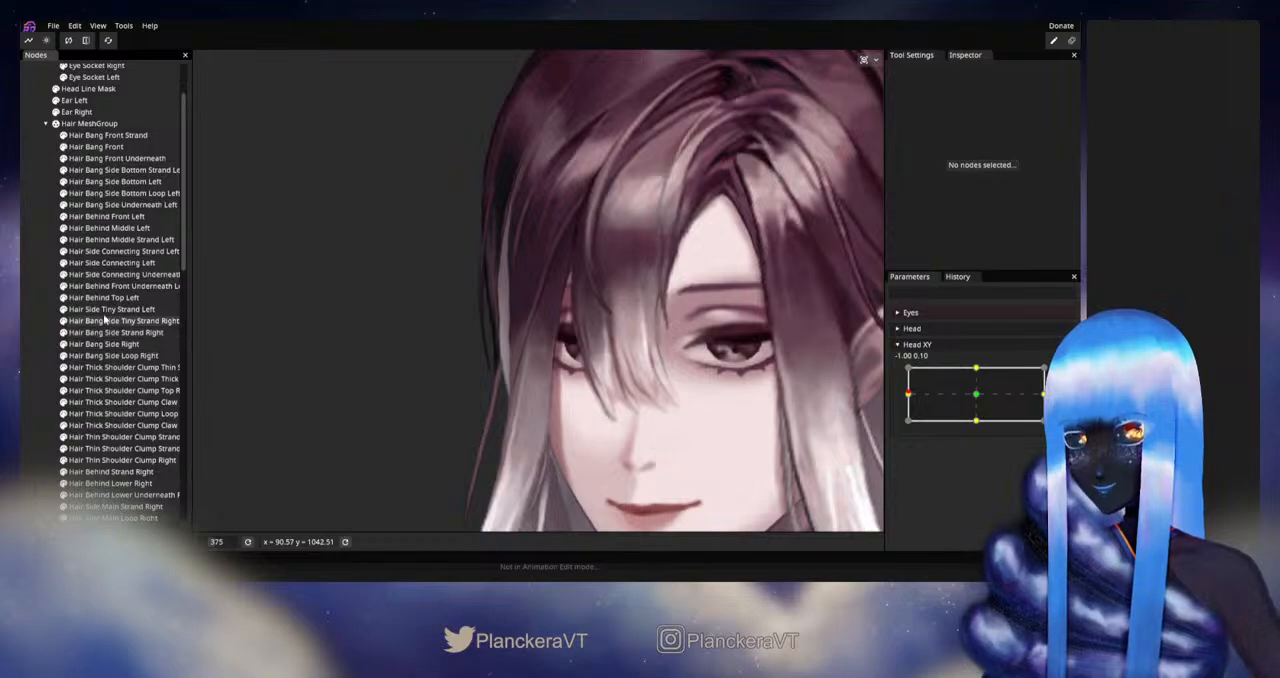
Step: Select Hair Bang Side Right after checking Hair Behind Top Left, and arm Head XY at -1.00, 0.00 to deform its mesh
{"action": "left_click", "coordinate": [103, 298]}
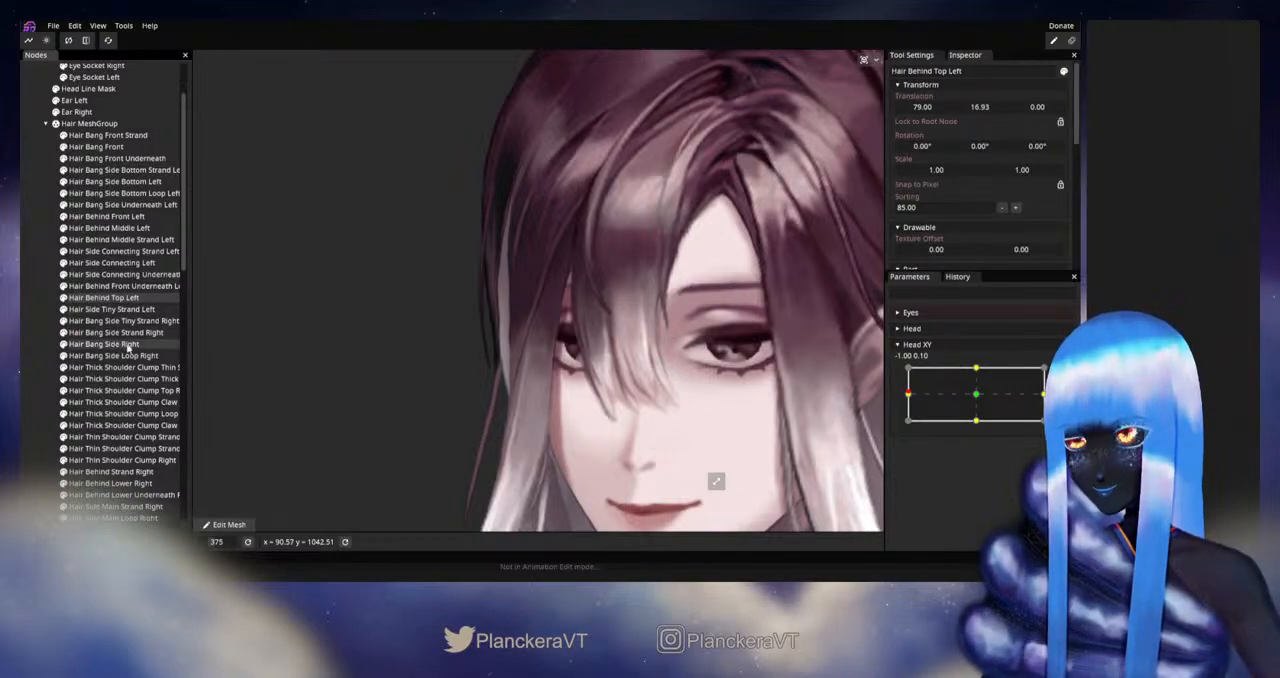
{"action": "left_click", "coordinate": [103, 344]}
{"action": "scroll", "coordinate": [551, 348], "scroll_direction": "up", "scroll_amount": 2}
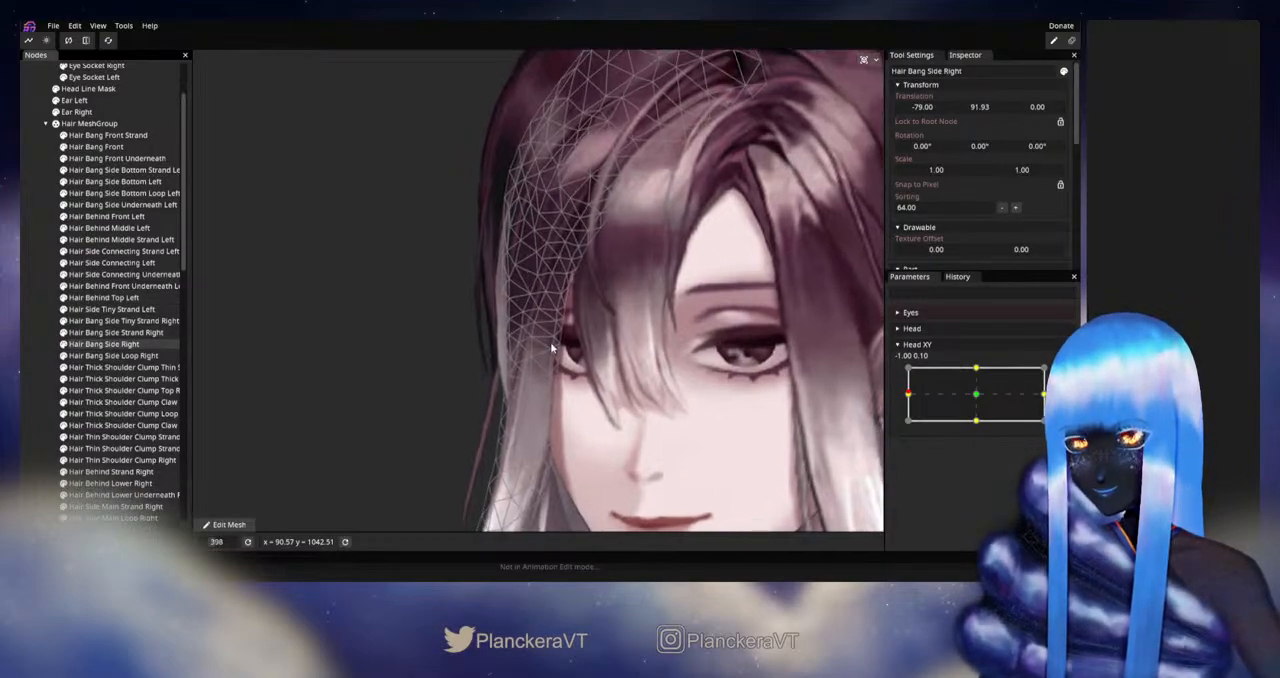
{"action": "scroll", "coordinate": [551, 348], "scroll_direction": "up", "scroll_amount": 3}
{"action": "left_click", "coordinate": [1064, 374]}
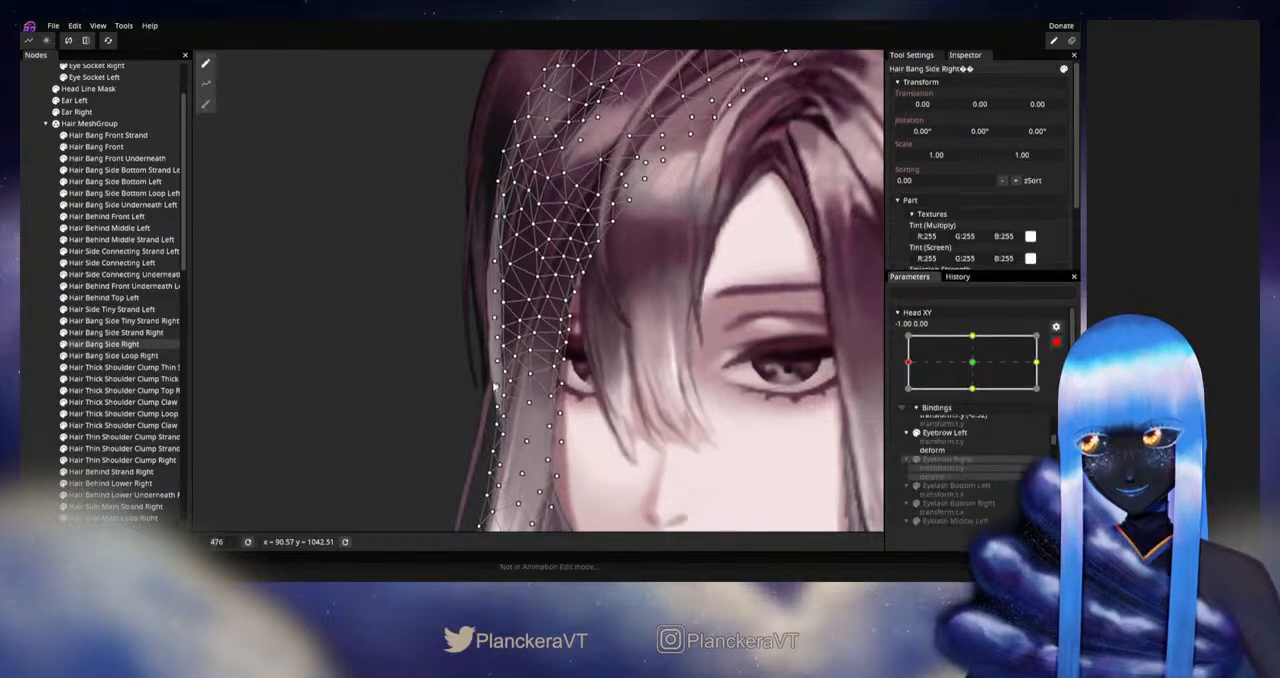
{"action": "scroll", "coordinate": [443, 381], "scroll_direction": "up", "scroll_amount": 2}
{"action": "left_click_drag", "start_coordinate": [443, 381], "coordinate": [526, 346]}
{"action": "scroll", "coordinate": [526, 346], "scroll_direction": "up", "scroll_amount": 2}
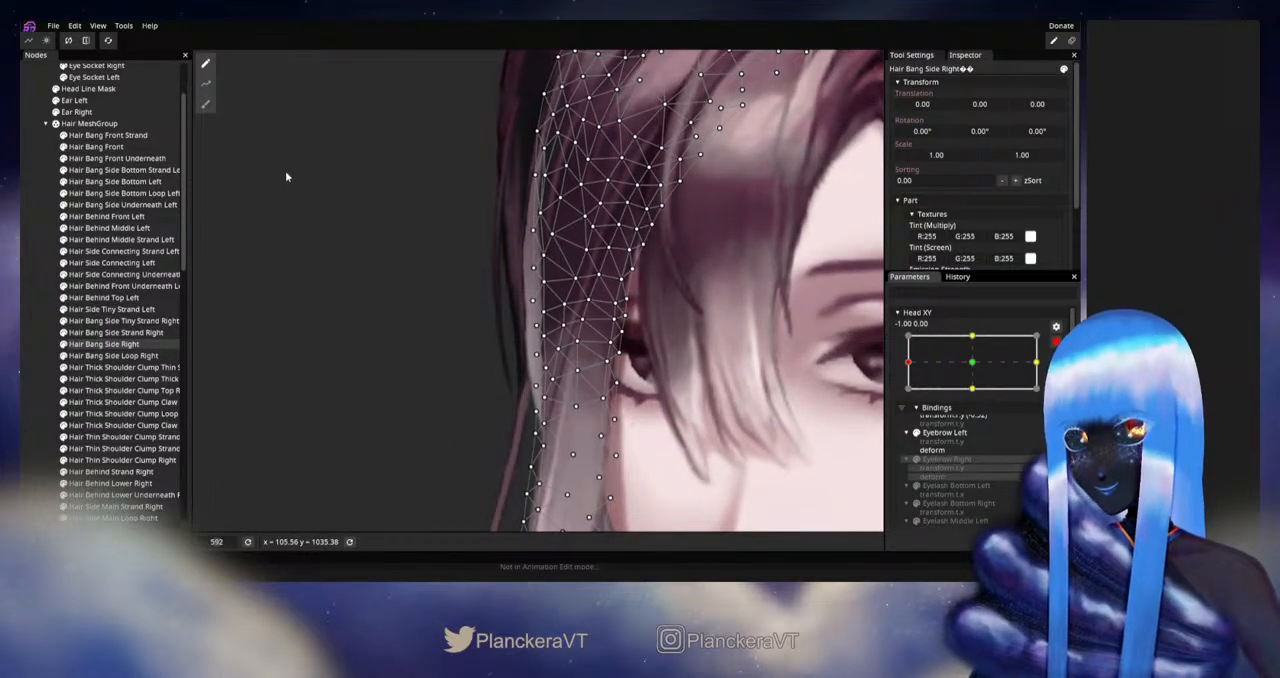
Step: Brush the outer edge of the Hair Bang Side Right mesh beside the eye using a Circle Brush of size 15.00
{"action": "left_click", "coordinate": [206, 105]}
{"action": "left_click_drag", "start_coordinate": [734, 189], "coordinate": [454, 216]}
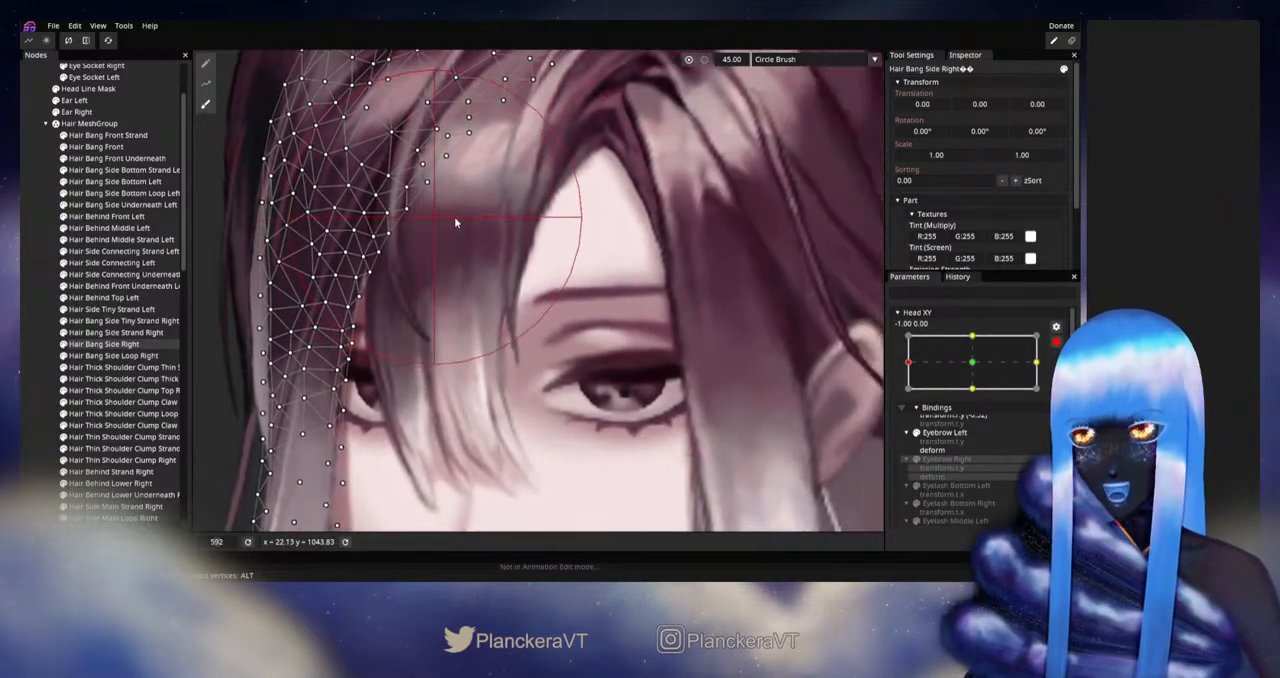
{"action": "left_click_drag", "start_coordinate": [737, 77], "coordinate": [551, 233]}
{"action": "left_click_drag", "start_coordinate": [754, 70], "coordinate": [739, 69]}
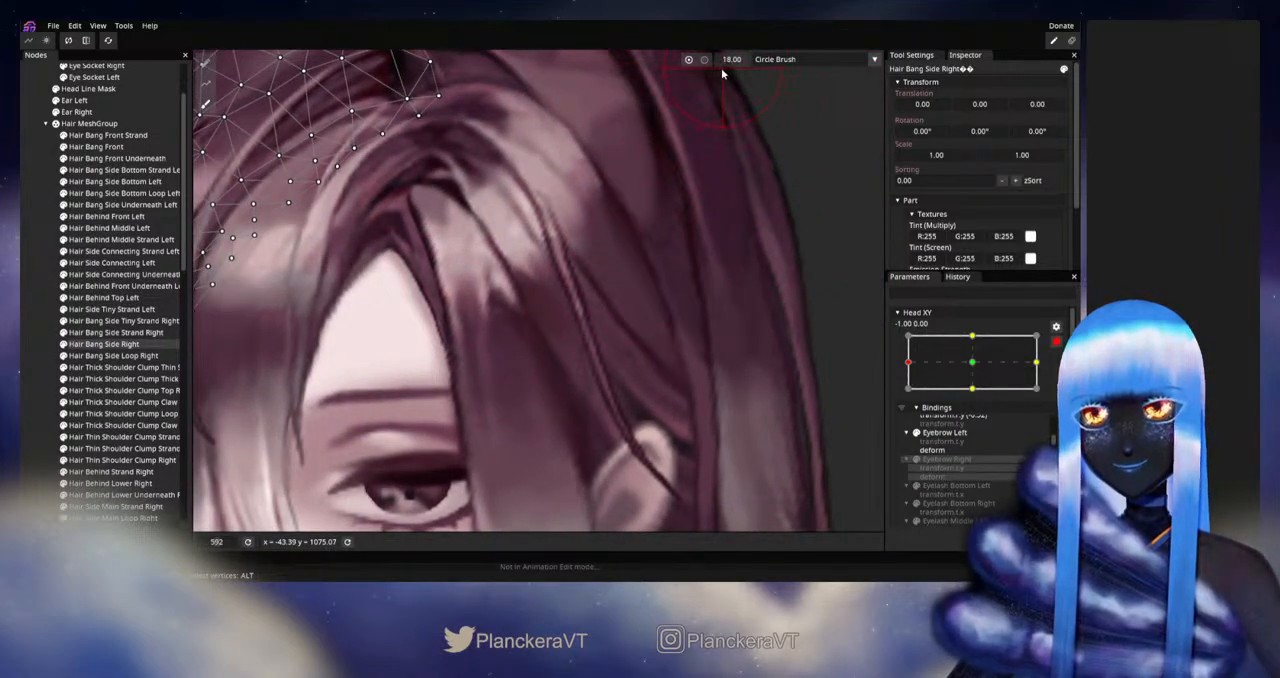
{"action": "left_click_drag", "start_coordinate": [460, 321], "coordinate": [786, 223]}
{"action": "left_click_drag", "start_coordinate": [588, 303], "coordinate": [692, 278]}
{"action": "scroll", "coordinate": [446, 306], "scroll_direction": "up", "scroll_amount": 1}
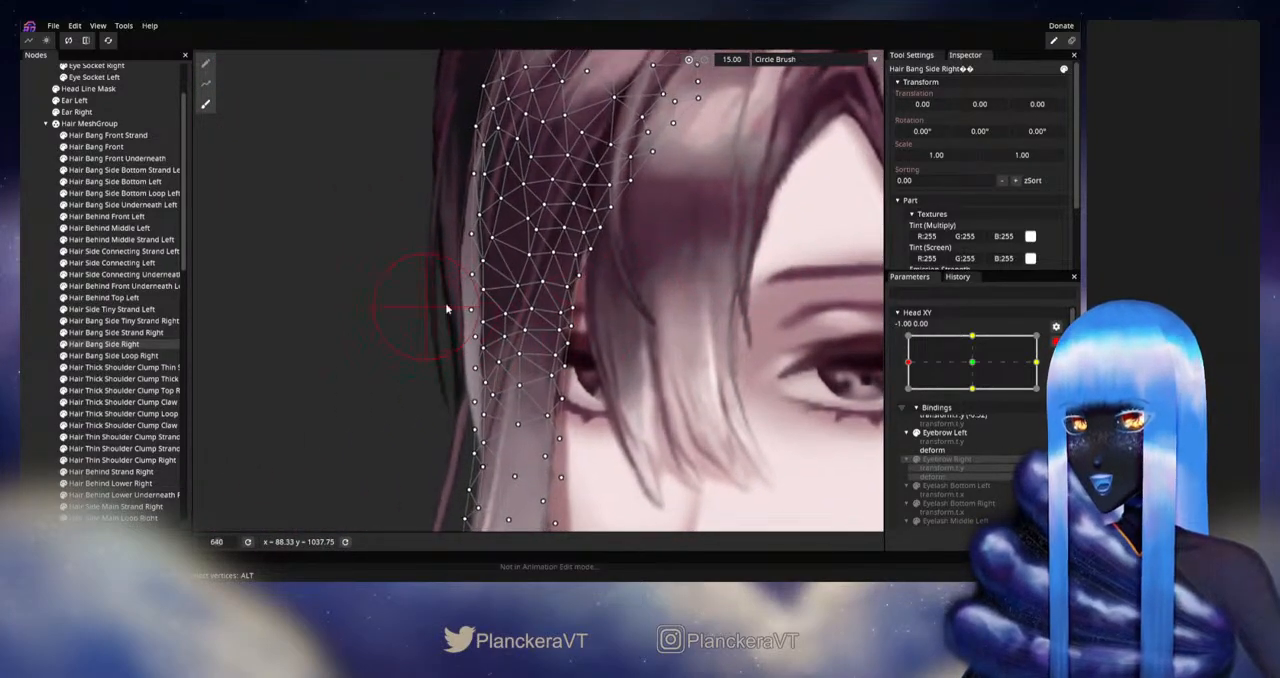
{"action": "left_click_drag", "start_coordinate": [522, 308], "coordinate": [652, 300]}
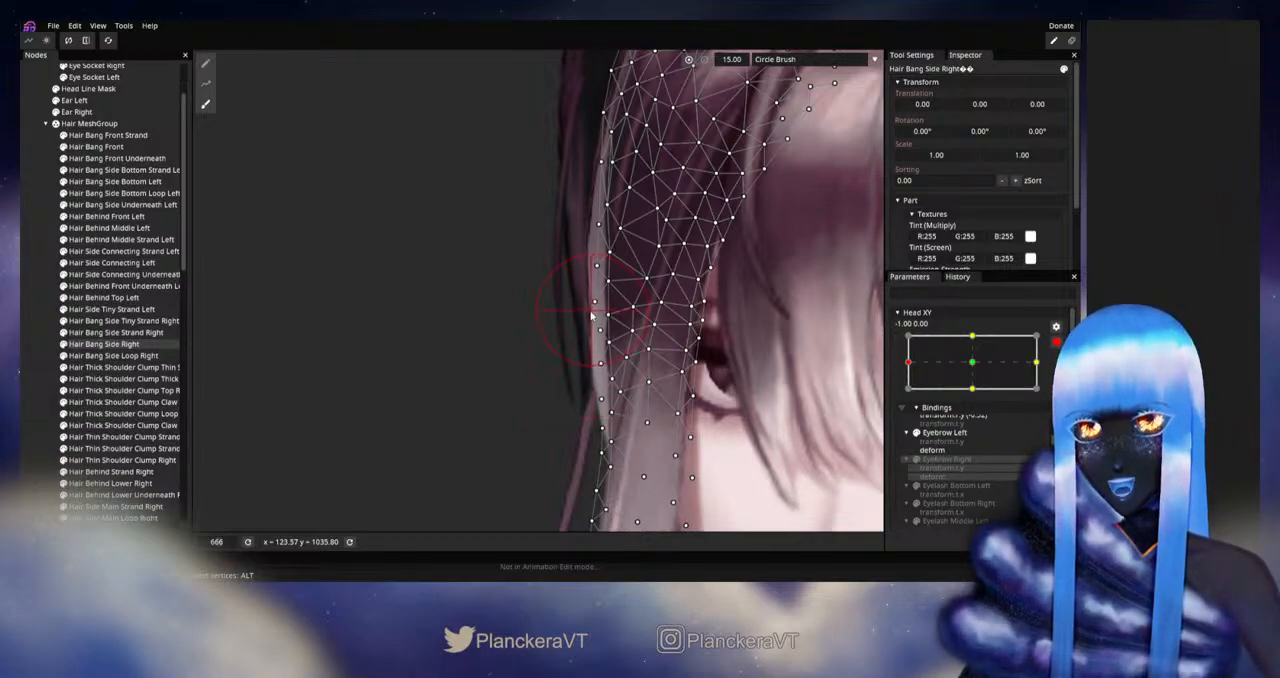
{"action": "left_click_drag", "start_coordinate": [589, 316], "coordinate": [599, 262]}
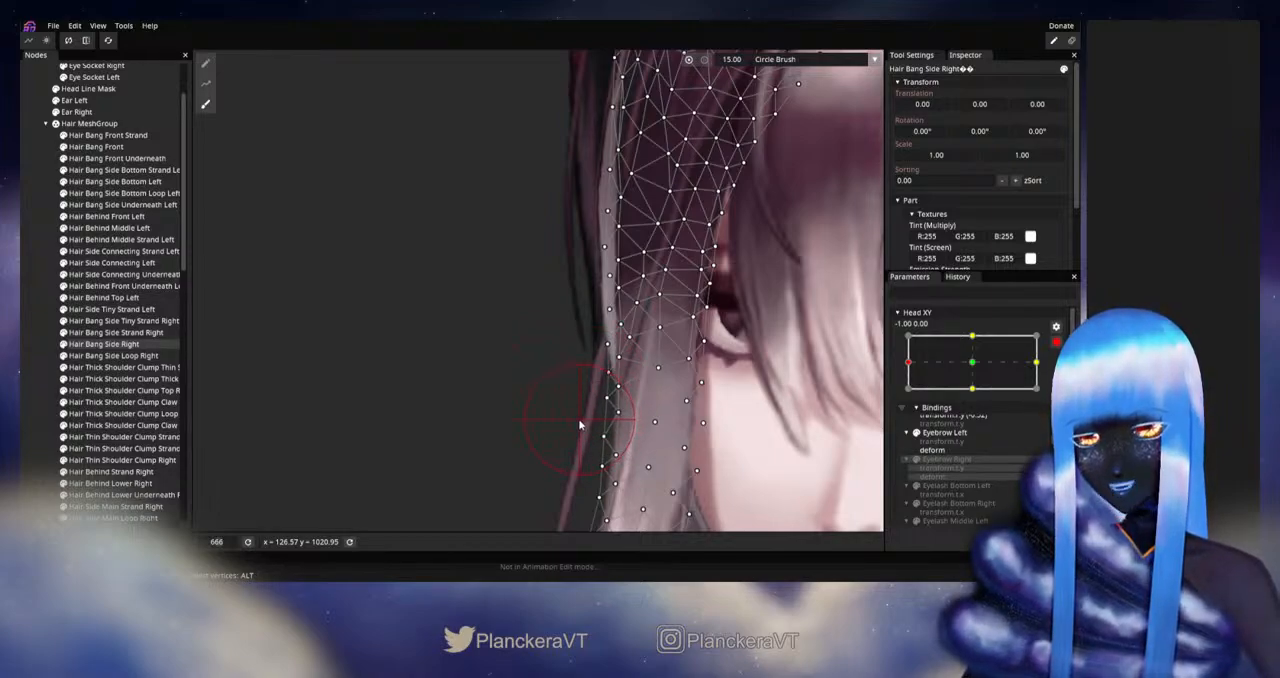
{"action": "left_click_drag", "start_coordinate": [777, 347], "coordinate": [728, 397]}
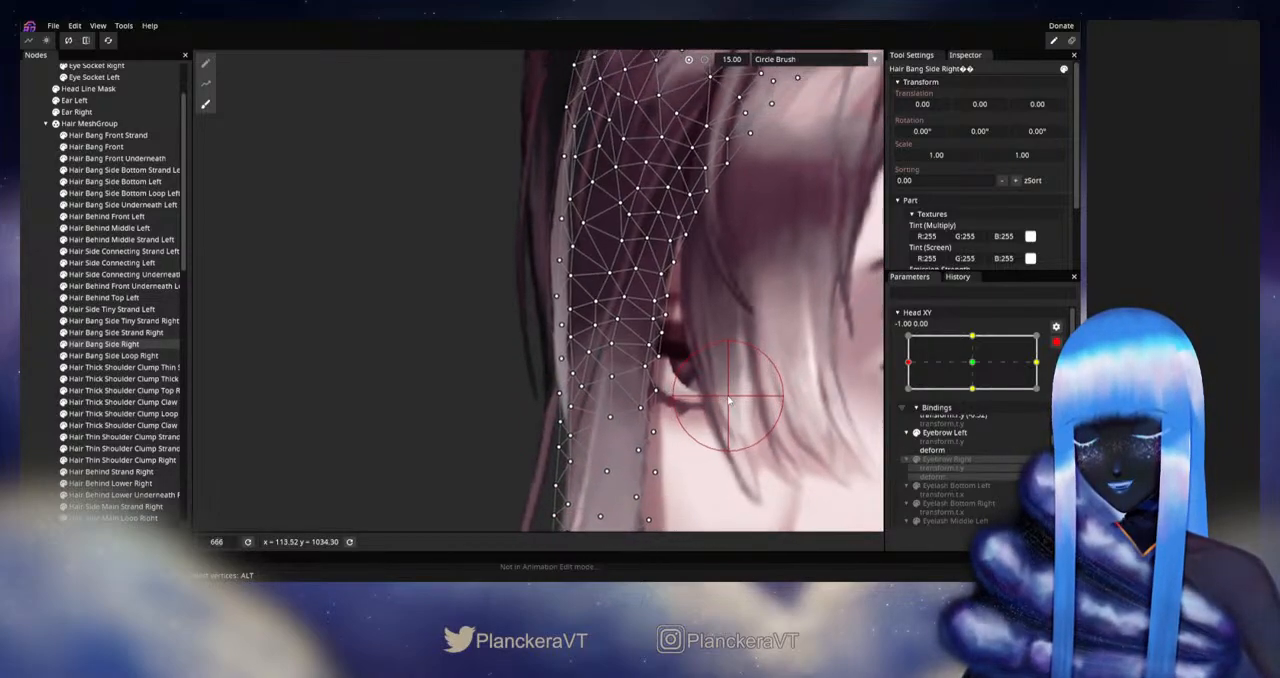
Step: Adjust individual vertices along the outer side of Hair Bang Side Right at eye level, deselect the part and save the model
{"action": "left_click", "coordinate": [206, 63]}
{"action": "scroll", "coordinate": [550, 382], "scroll_direction": "up", "scroll_amount": 3}
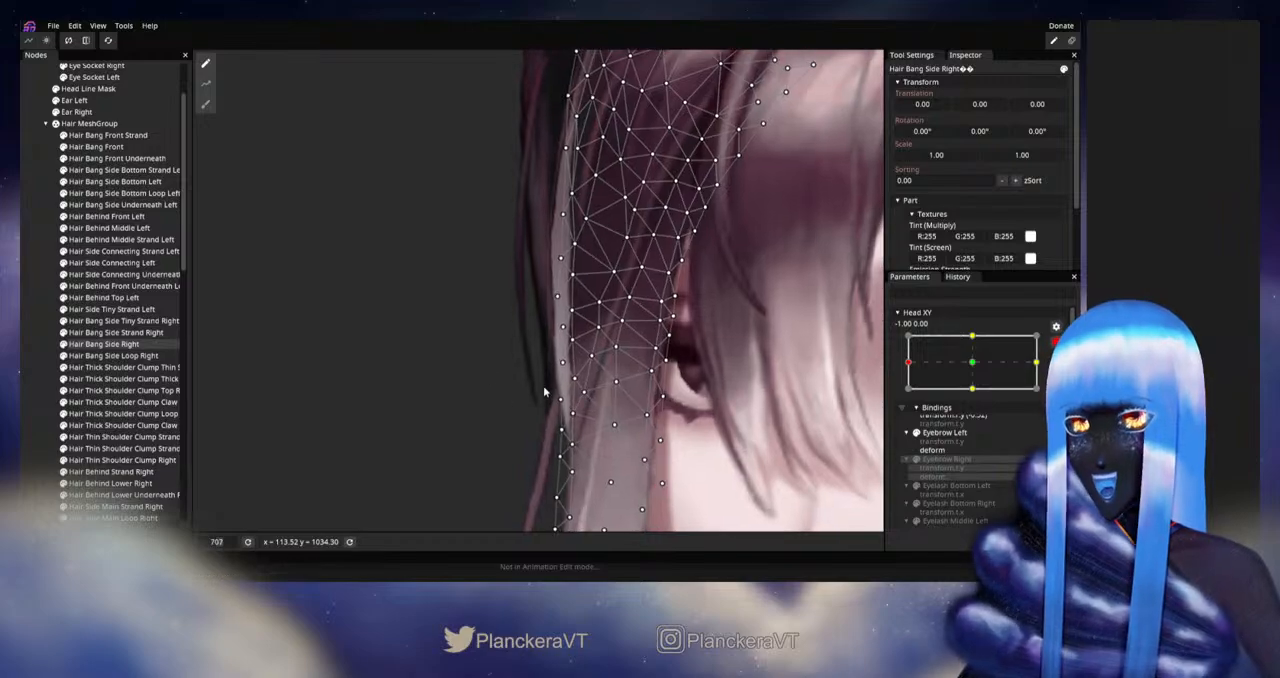
{"action": "scroll", "coordinate": [567, 378], "scroll_direction": "up", "scroll_amount": 1}
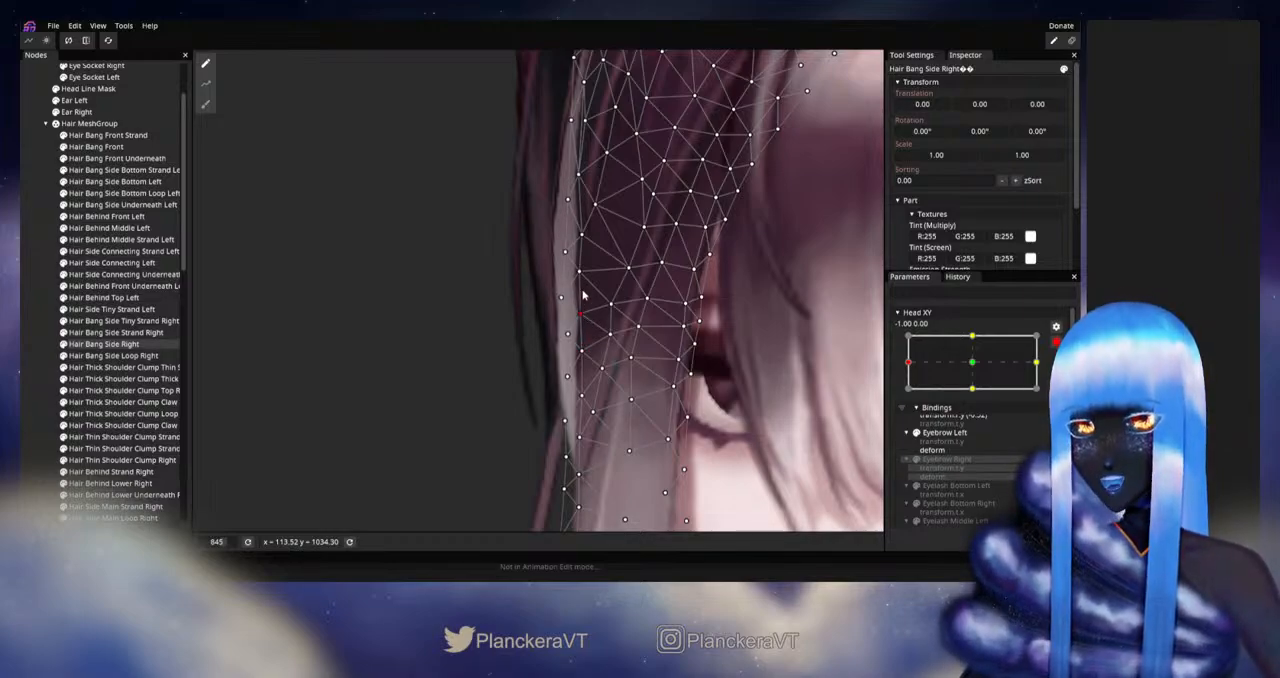
{"action": "left_click_drag", "start_coordinate": [581, 277], "coordinate": [587, 281]}
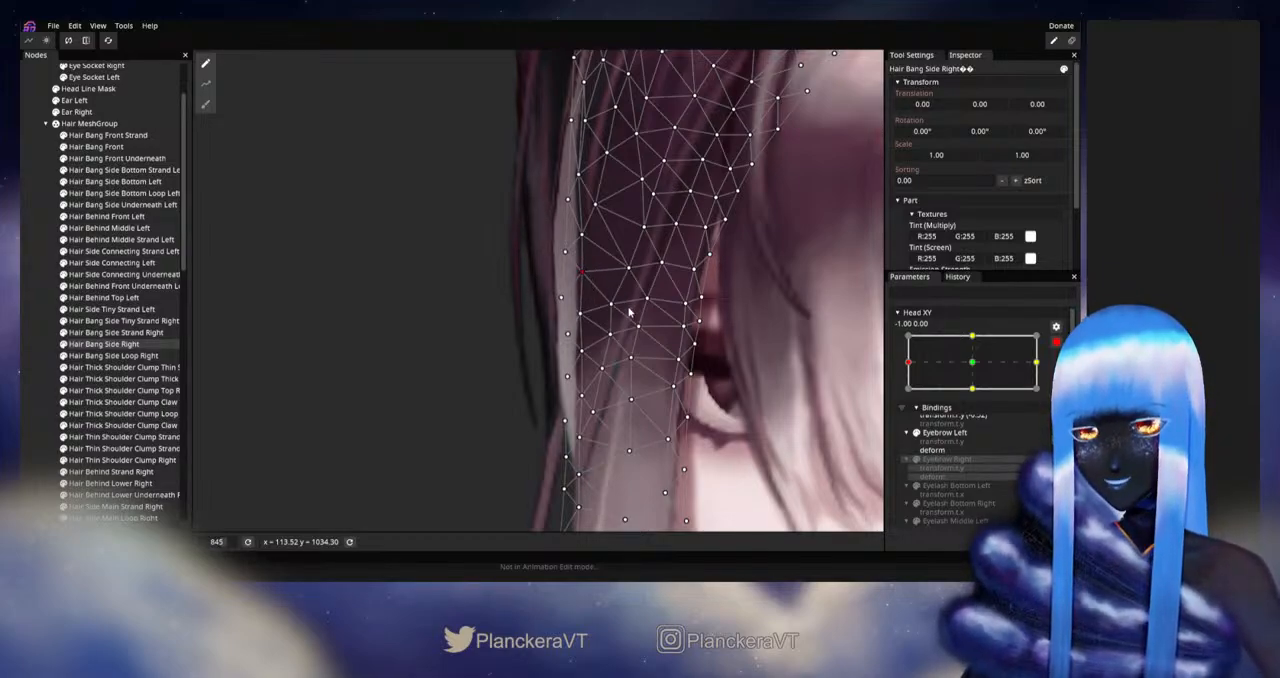
{"action": "scroll", "coordinate": [630, 313], "scroll_direction": "down", "scroll_amount": 1}
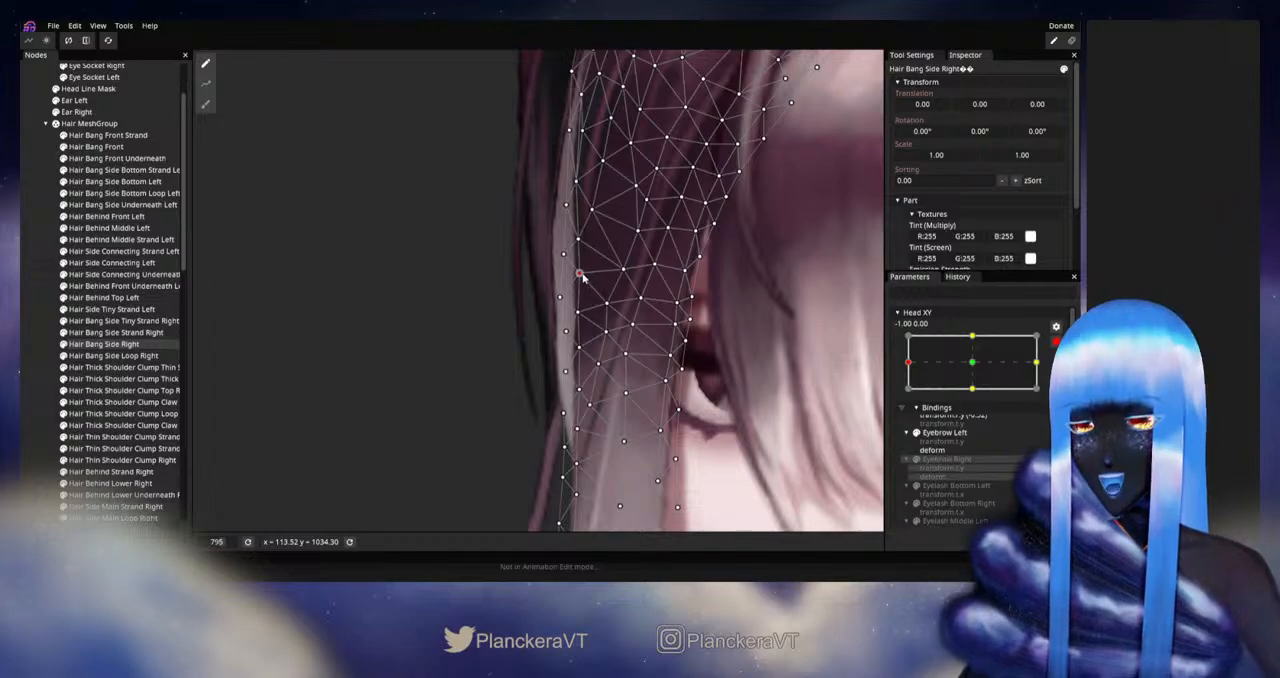
{"action": "left_click", "coordinate": [46, 350]}
{"action": "scroll", "coordinate": [787, 373], "scroll_direction": "down", "scroll_amount": 2}
{"action": "scroll", "coordinate": [785, 373], "scroll_direction": "down", "scroll_amount": 6}
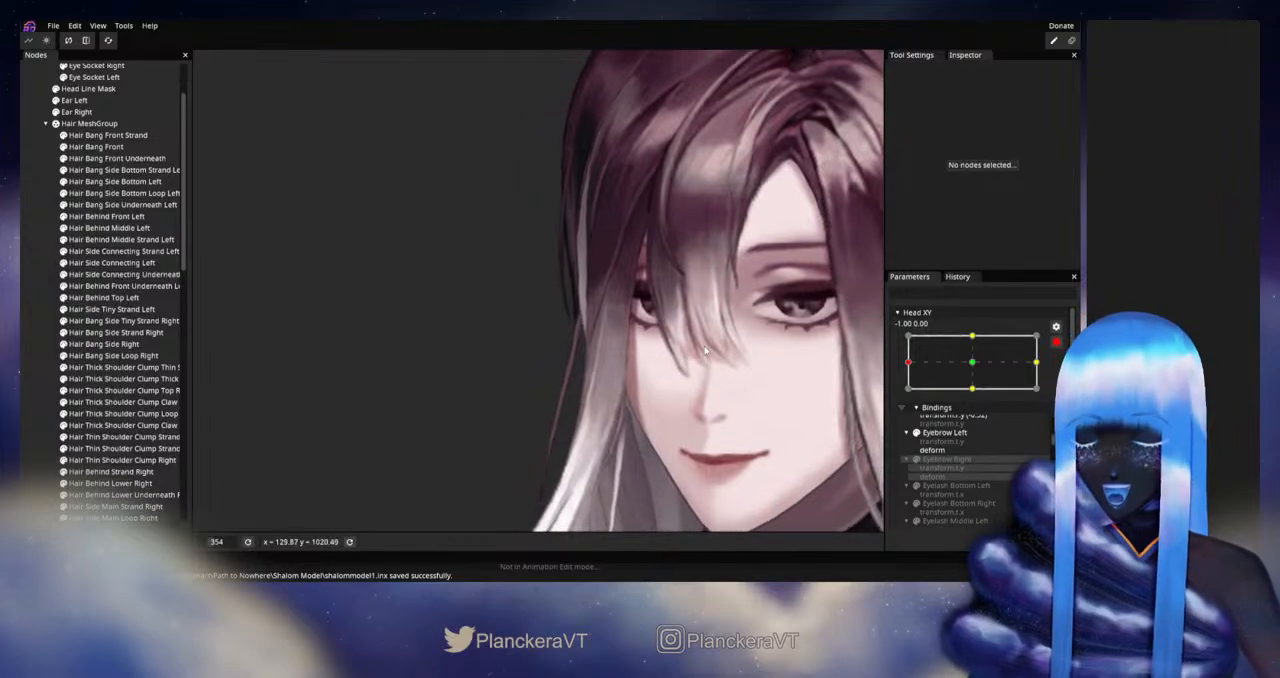
Step: Disarm Head XY and move it around the left extreme to check the side bang and the strands below it
{"action": "left_click", "coordinate": [1055, 343]}
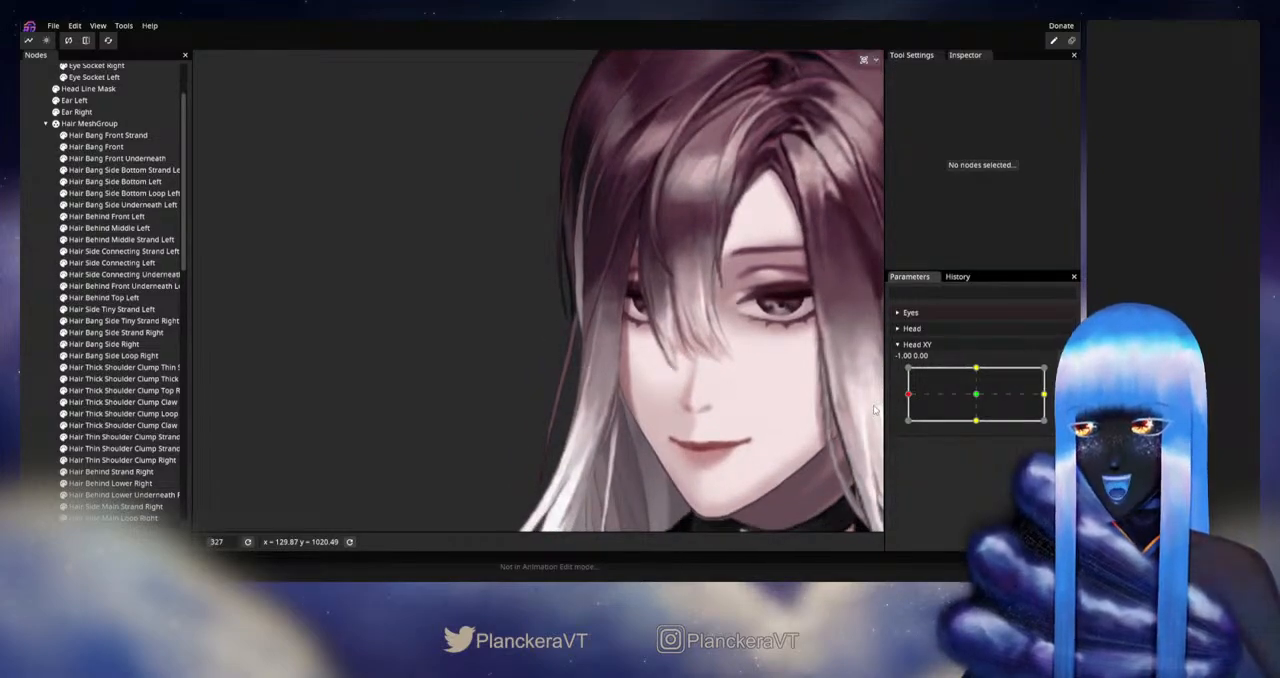
{"action": "left_click_drag", "start_coordinate": [910, 396], "coordinate": [882, 402]}
{"action": "left_click_drag", "start_coordinate": [637, 452], "coordinate": [660, 323]}
{"action": "scroll", "coordinate": [658, 402], "scroll_direction": "up", "scroll_amount": 1}
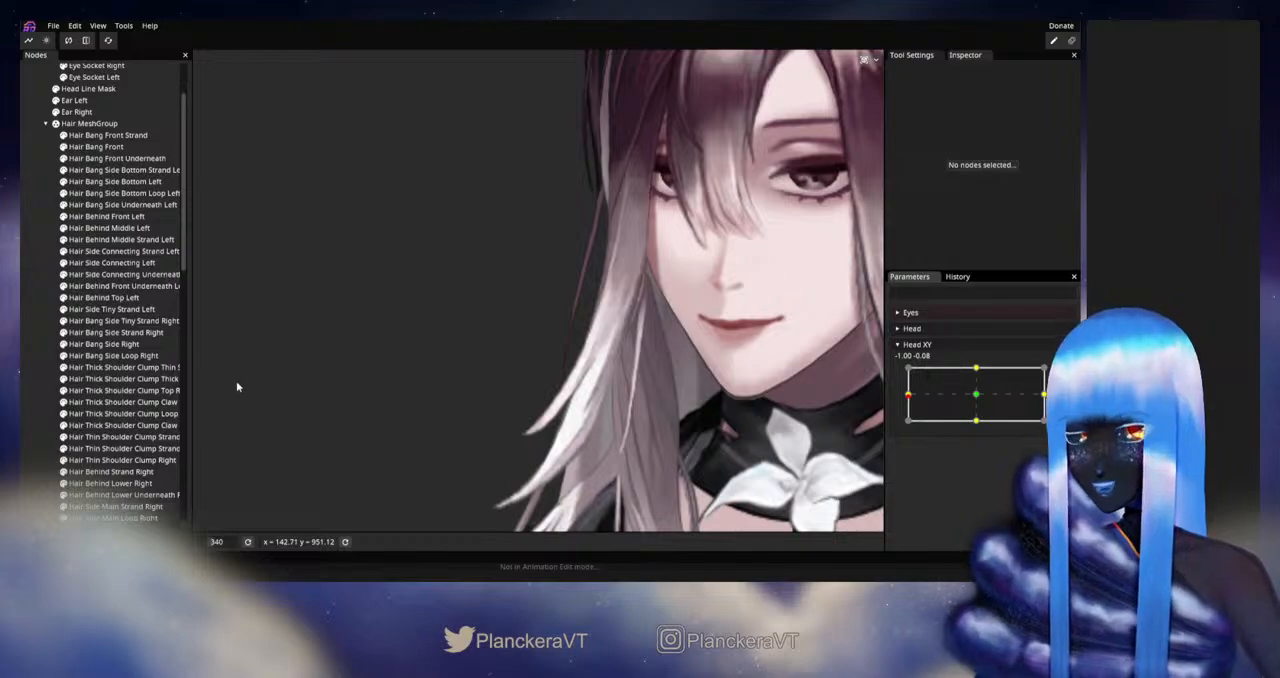
{"action": "scroll", "coordinate": [590, 385], "scroll_direction": "up", "scroll_amount": 1}
{"action": "scroll", "coordinate": [708, 356], "scroll_direction": "up", "scroll_amount": 1}
{"action": "mouse_move", "coordinate": [909, 399]}
{"action": "left_mouse_down"}
{"action": "mouse_move", "coordinate": [977, 399]}
{"action": "mouse_move", "coordinate": [901, 400]}
{"action": "left_mouse_up"}
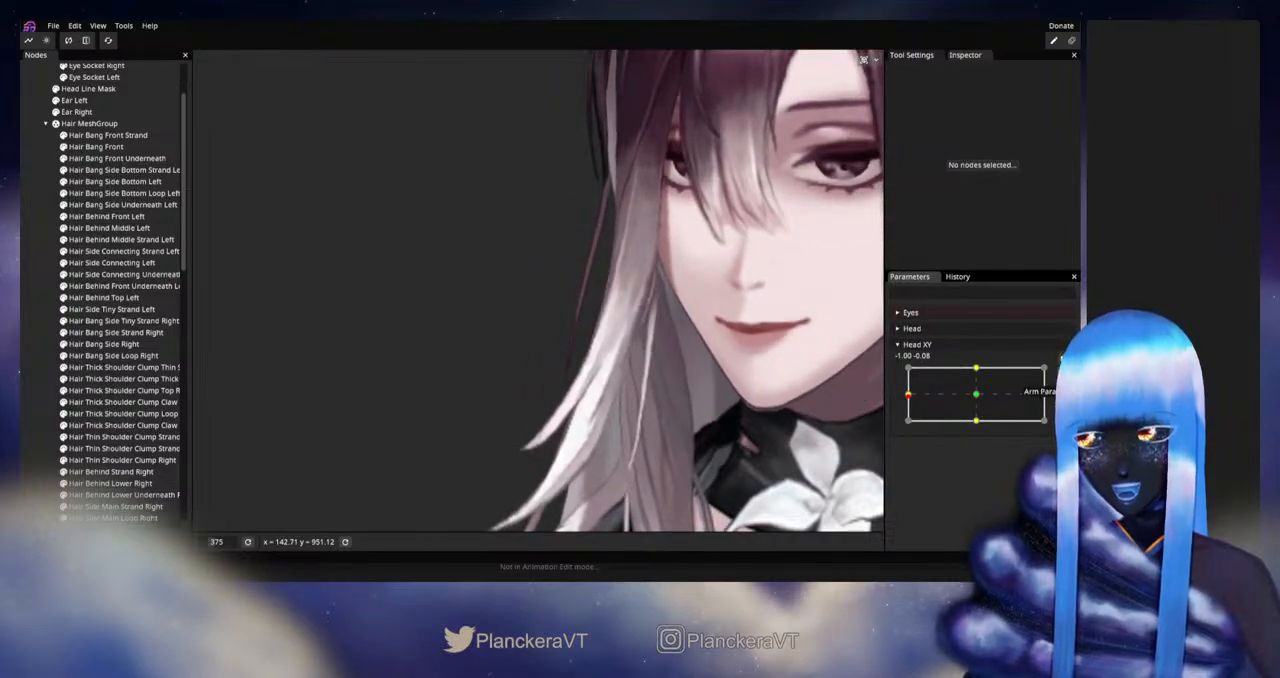
Step: Arm Head XY at -1.00, 0.00, inspect the side hair parts through to the Hair Bang Side Strand Right mesh, and clear the selection
{"action": "left_click", "coordinate": [1062, 374]}
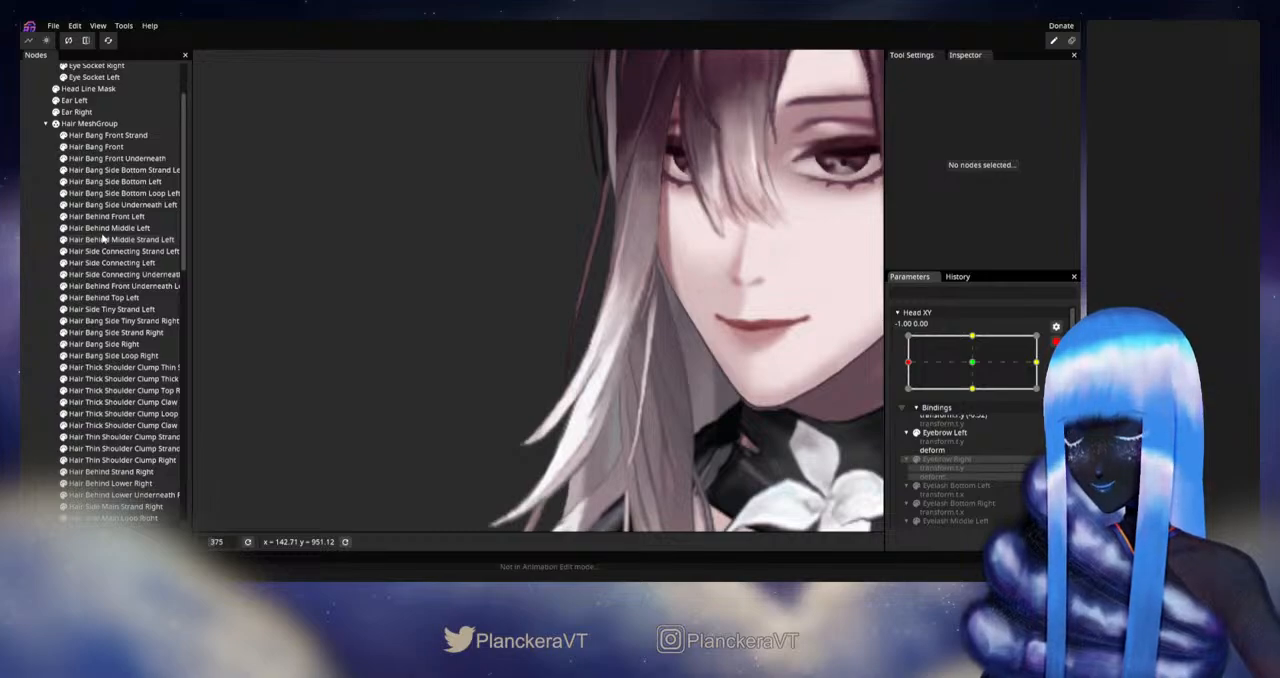
{"action": "left_click", "coordinate": [106, 253]}
{"action": "left_click", "coordinate": [106, 276]}
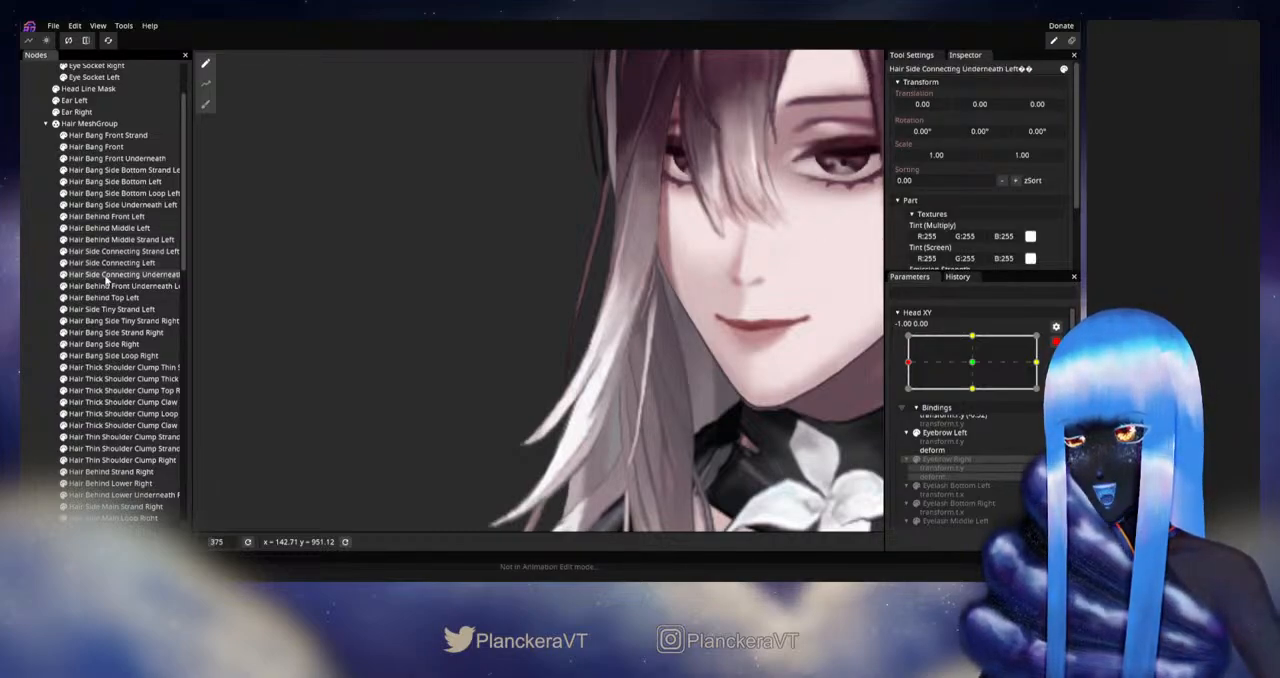
{"action": "left_click", "coordinate": [106, 333]}
{"action": "scroll", "coordinate": [351, 337], "scroll_direction": "up", "scroll_amount": 2}
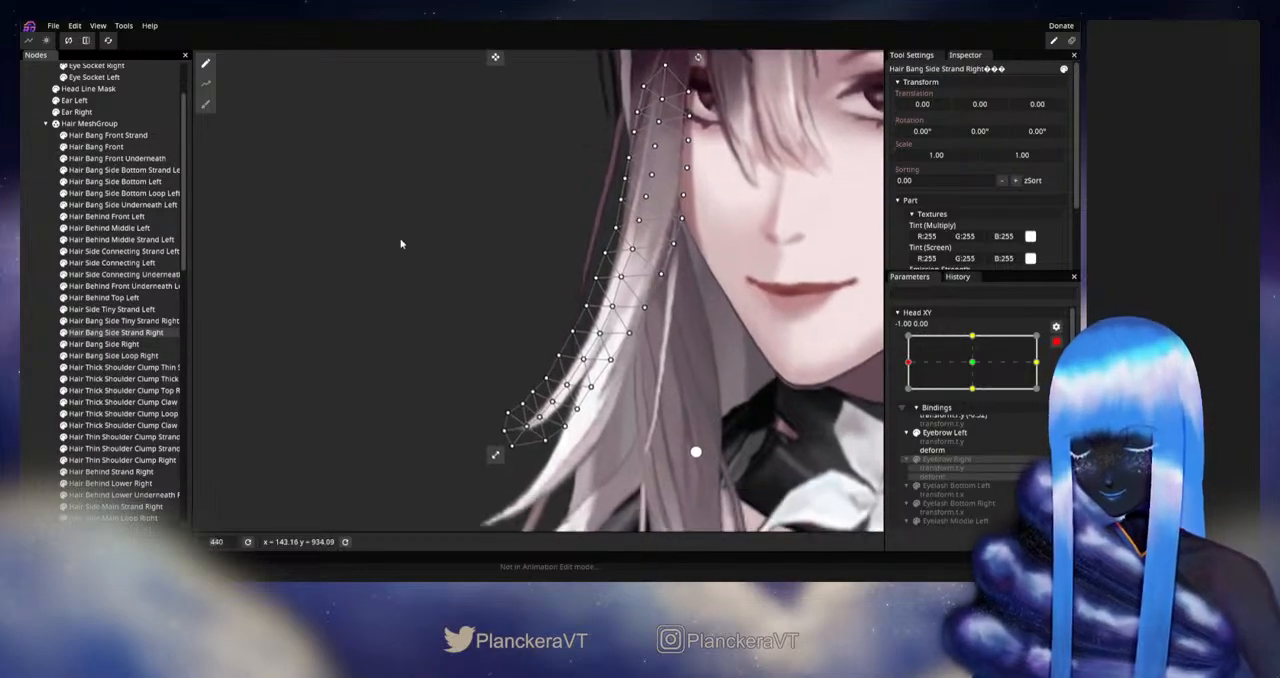
{"action": "left_click_drag", "start_coordinate": [401, 244], "coordinate": [397, 220]}
{"action": "left_click", "coordinate": [39, 358]}
Step: Disarm Head XY and check the lower side strands beside the jaw around the left extreme
{"action": "left_click_drag", "start_coordinate": [776, 332], "coordinate": [743, 308]}
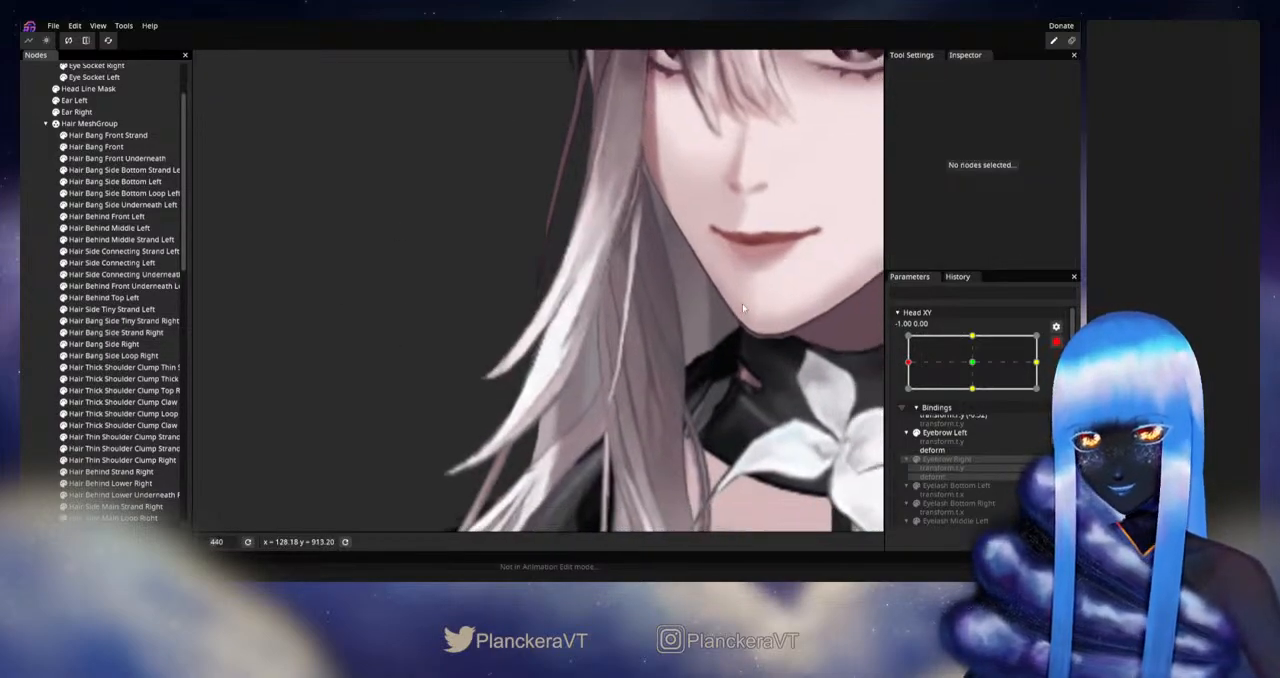
{"action": "left_click", "coordinate": [1055, 342]}
{"action": "mouse_move", "coordinate": [907, 395]}
{"action": "left_mouse_down"}
{"action": "mouse_move", "coordinate": [977, 397]}
{"action": "mouse_move", "coordinate": [907, 396]}
{"action": "left_mouse_up"}
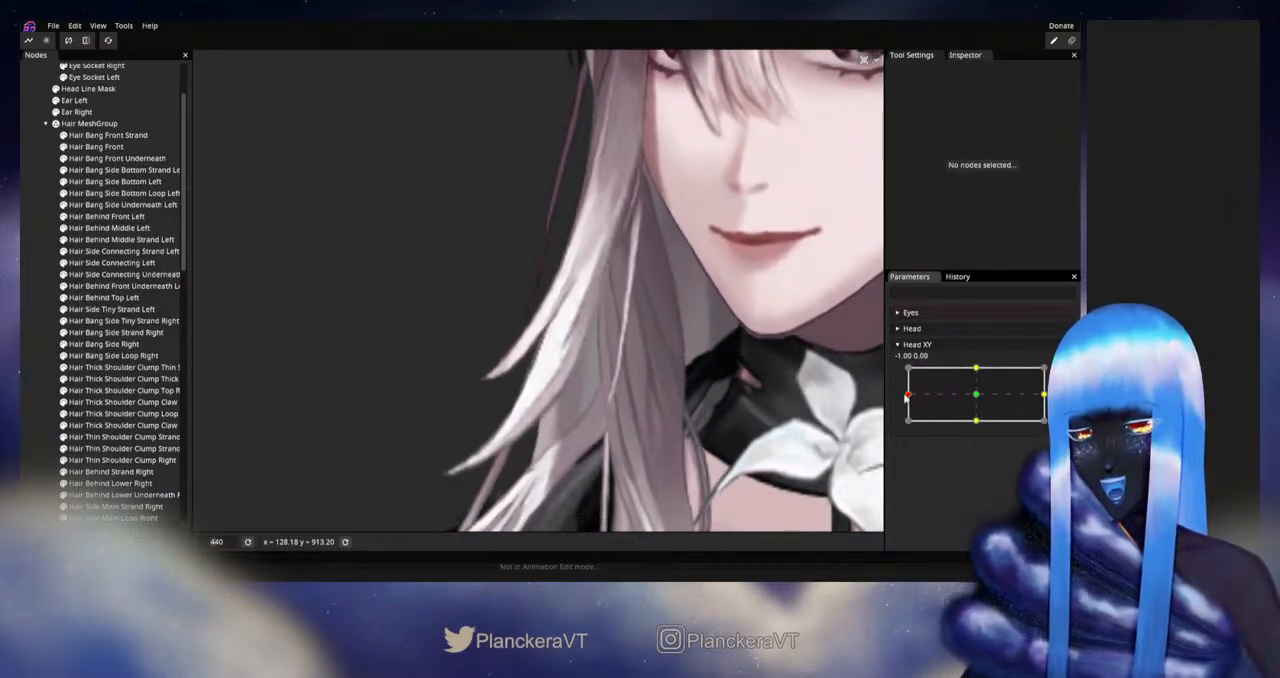
Step: Rearm Head XY at -1.00, 0.00 and open the Hair Bang Side Strand Right mesh for deforming
{"action": "left_click", "coordinate": [1063, 374]}
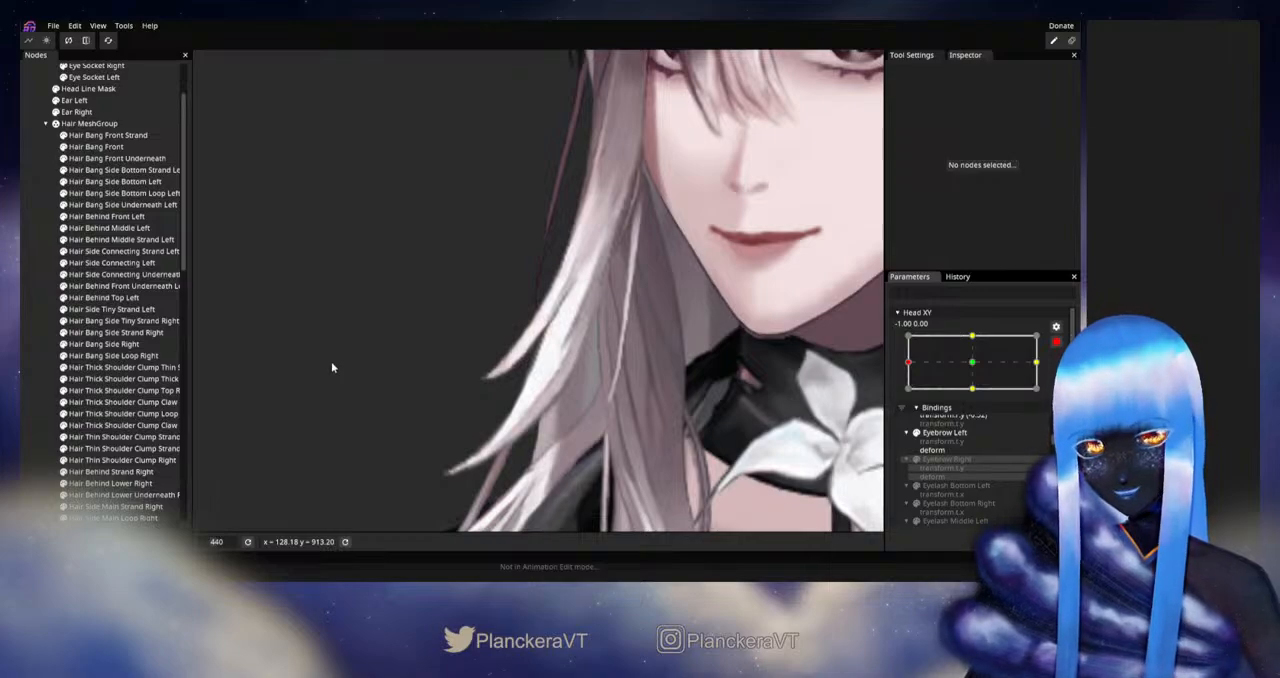
{"action": "left_click", "coordinate": [128, 333]}
{"action": "scroll", "coordinate": [542, 306], "scroll_direction": "up", "scroll_amount": 3}
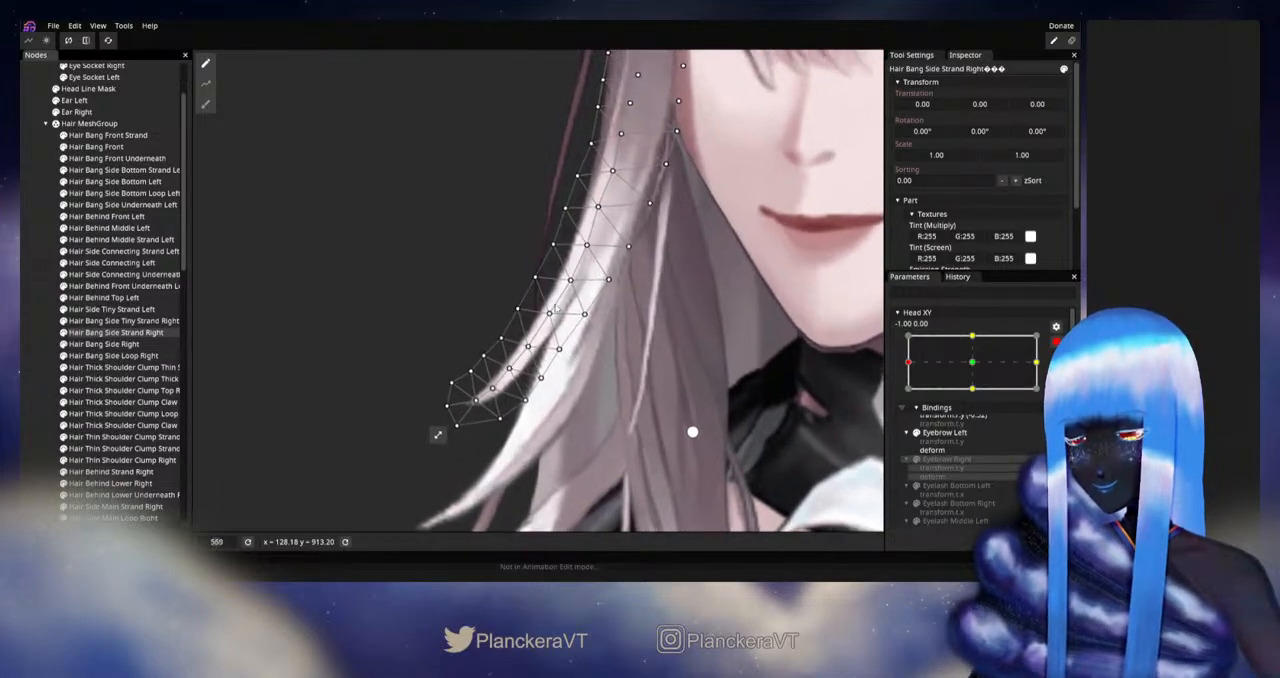
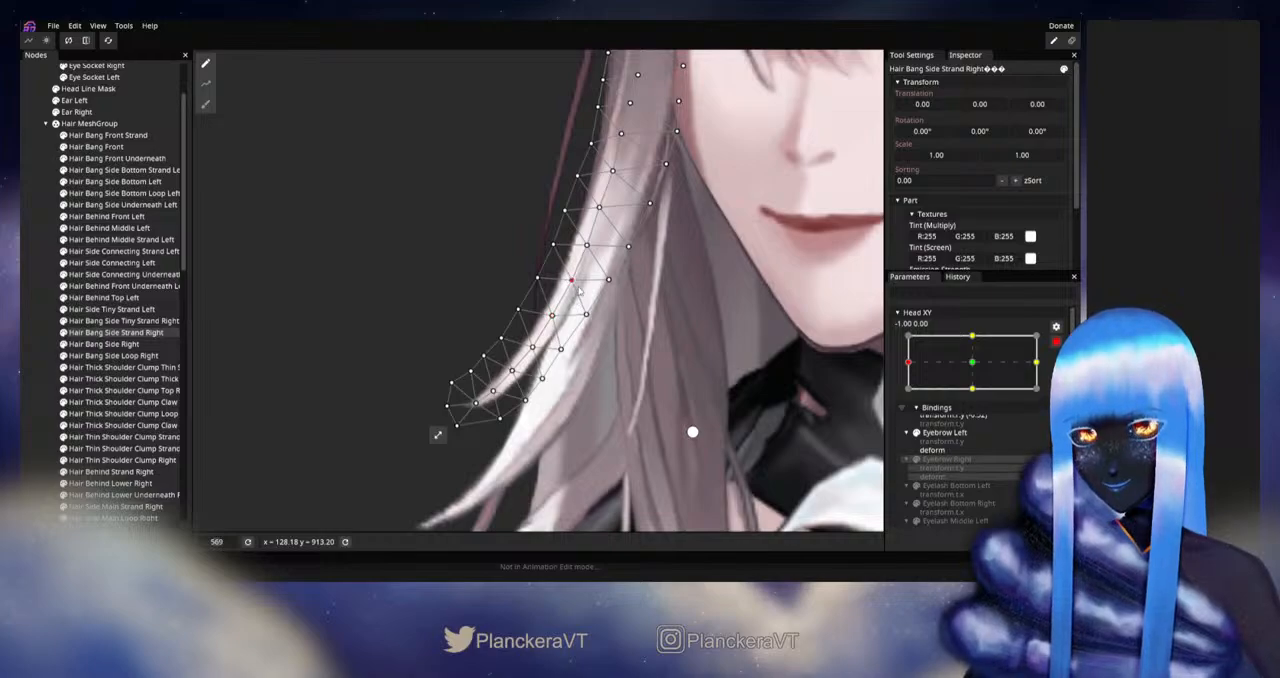
Step: Clear the mesh selection, disarm Head XY, and move it slightly around the left extreme to check the lower side strand
{"action": "left_click_drag", "start_coordinate": [574, 379], "coordinate": [592, 341]}
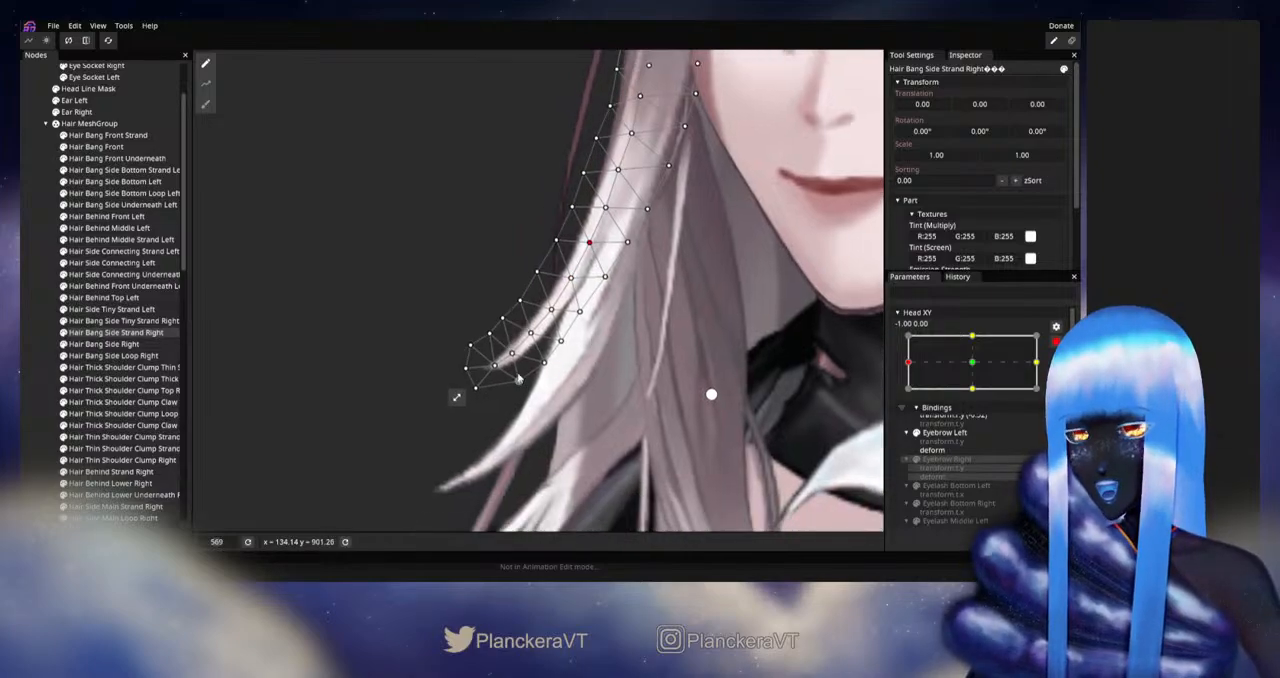
{"action": "left_click", "coordinate": [27, 367]}
{"action": "scroll", "coordinate": [728, 394], "scroll_direction": "down", "scroll_amount": 8}
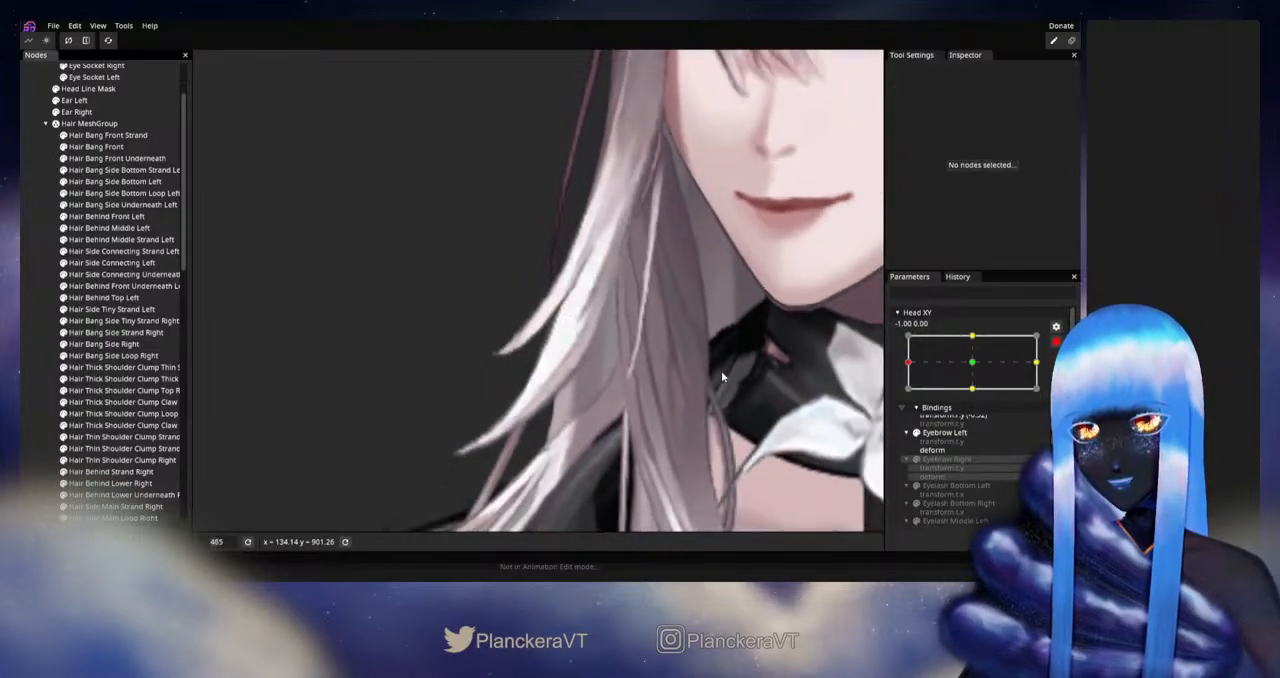
{"action": "left_click_drag", "start_coordinate": [714, 345], "coordinate": [728, 389]}
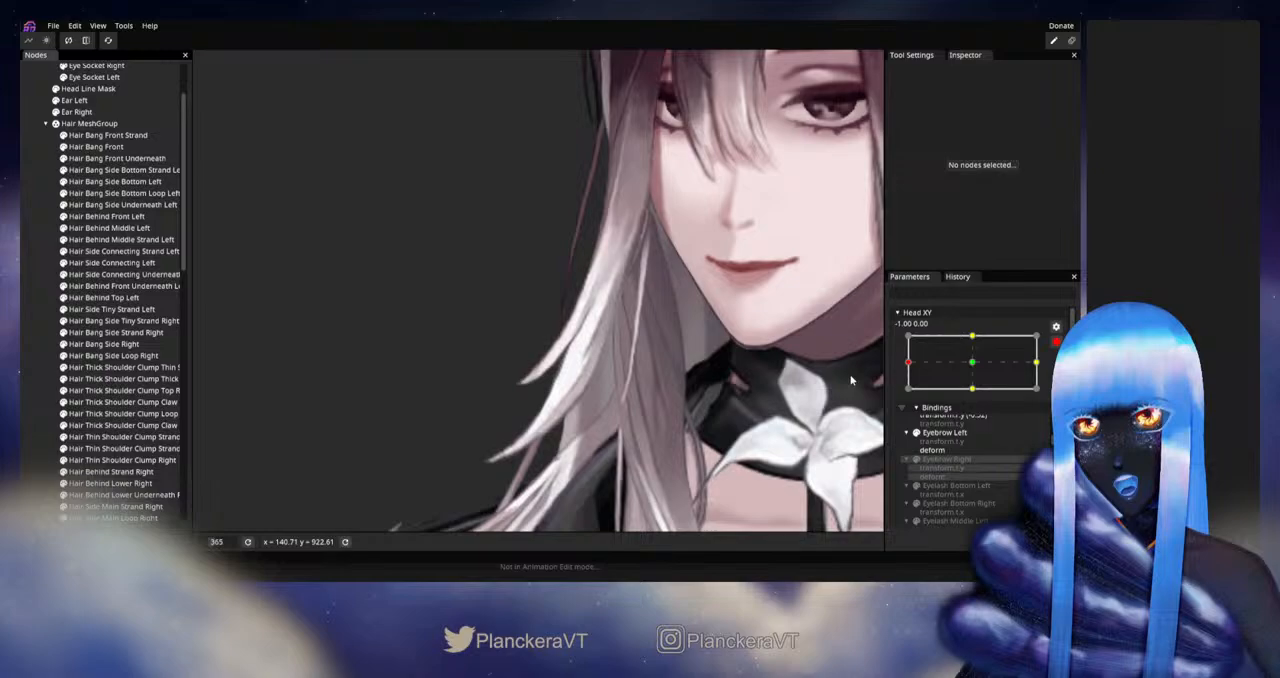
{"action": "left_click", "coordinate": [1055, 343]}
{"action": "mouse_move", "coordinate": [909, 396]}
{"action": "left_mouse_down"}
{"action": "mouse_move", "coordinate": [951, 399]}
{"action": "mouse_move", "coordinate": [909, 397]}
{"action": "left_mouse_up"}
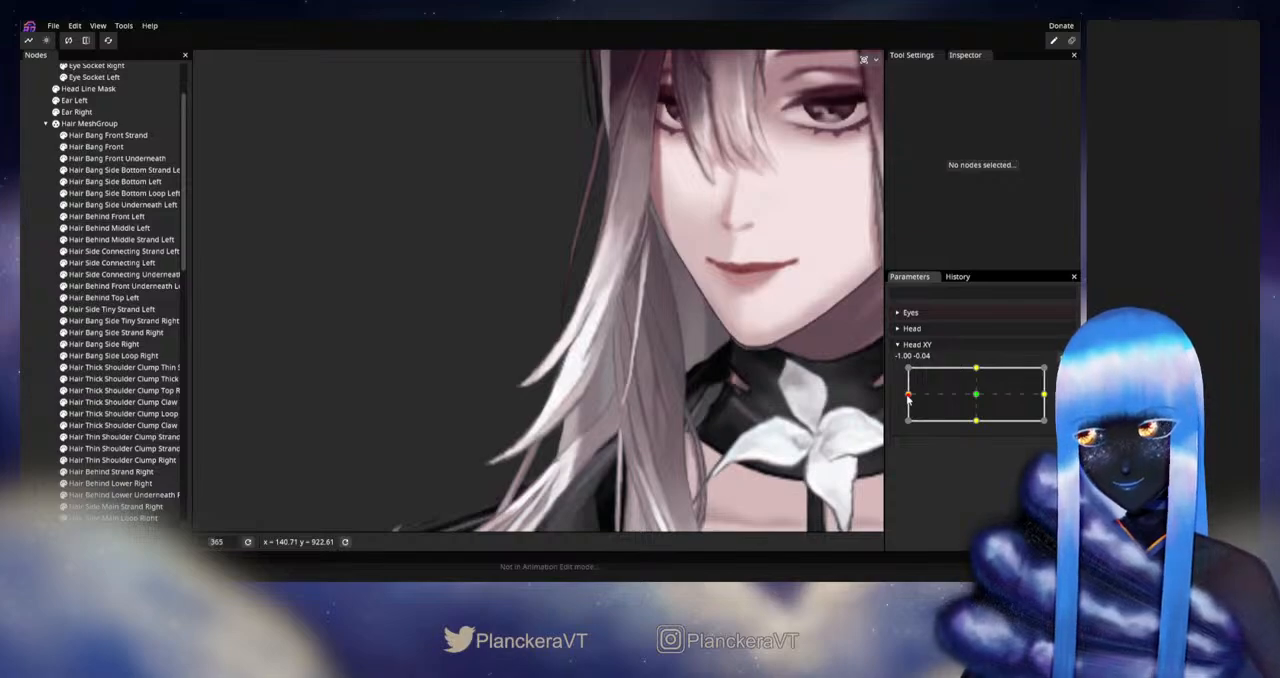
{"action": "mouse_move", "coordinate": [909, 397]}
{"action": "left_mouse_down"}
{"action": "mouse_move", "coordinate": [979, 397]}
{"action": "mouse_move", "coordinate": [910, 396]}
{"action": "left_mouse_up"}
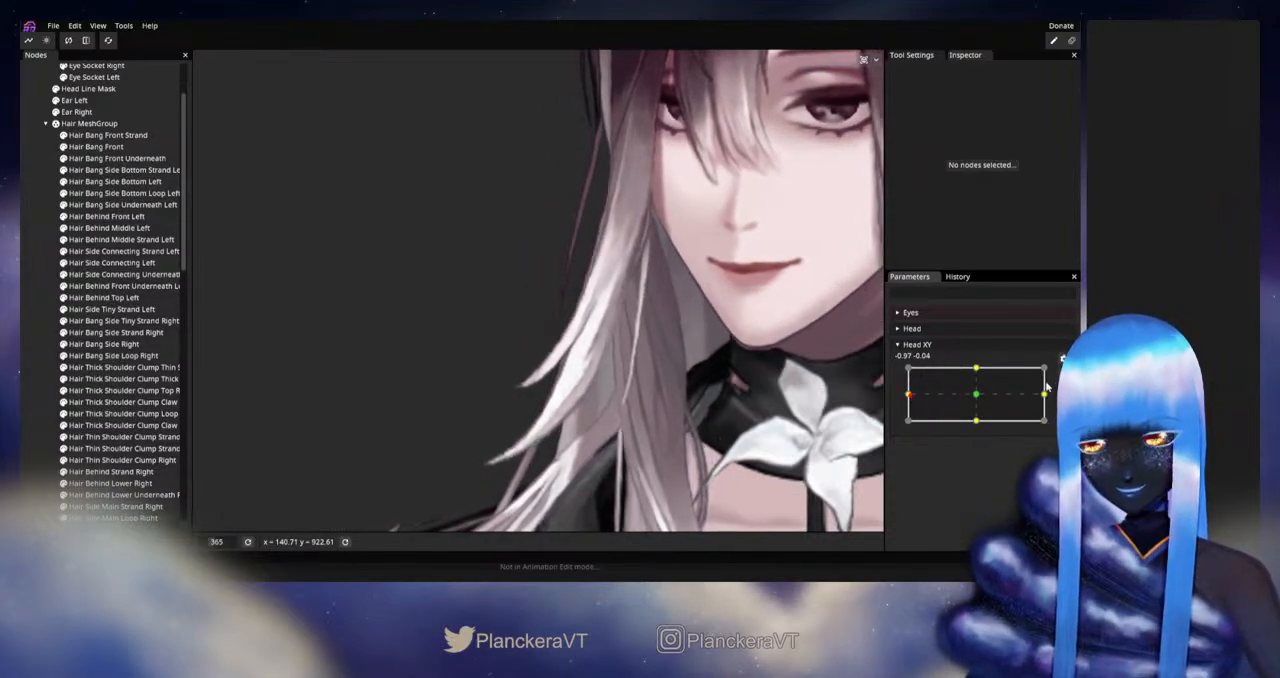
Step: Arm Head XY at -1.00, 0.00 and open the Hair Bang Side Strand Right mesh for deforming near its tip
{"action": "left_click", "coordinate": [1062, 374]}
{"action": "scroll", "coordinate": [467, 424], "scroll_direction": "up", "scroll_amount": 2}
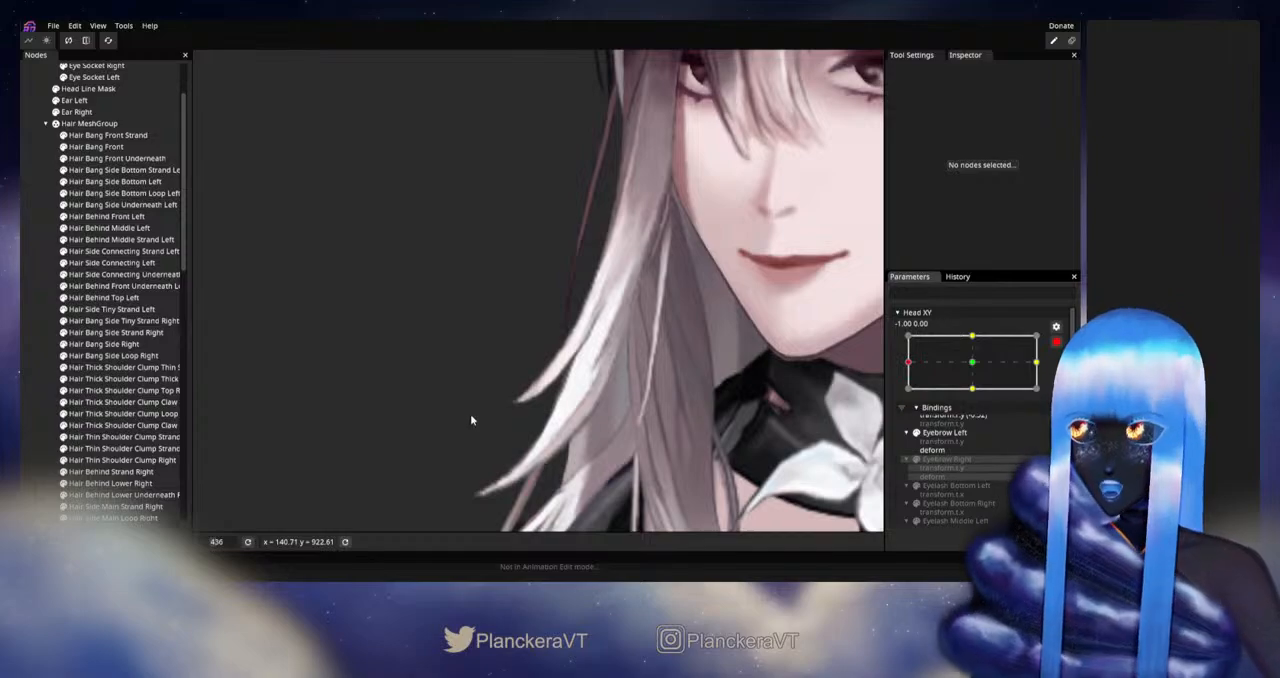
{"action": "scroll", "coordinate": [471, 420], "scroll_direction": "up", "scroll_amount": 1}
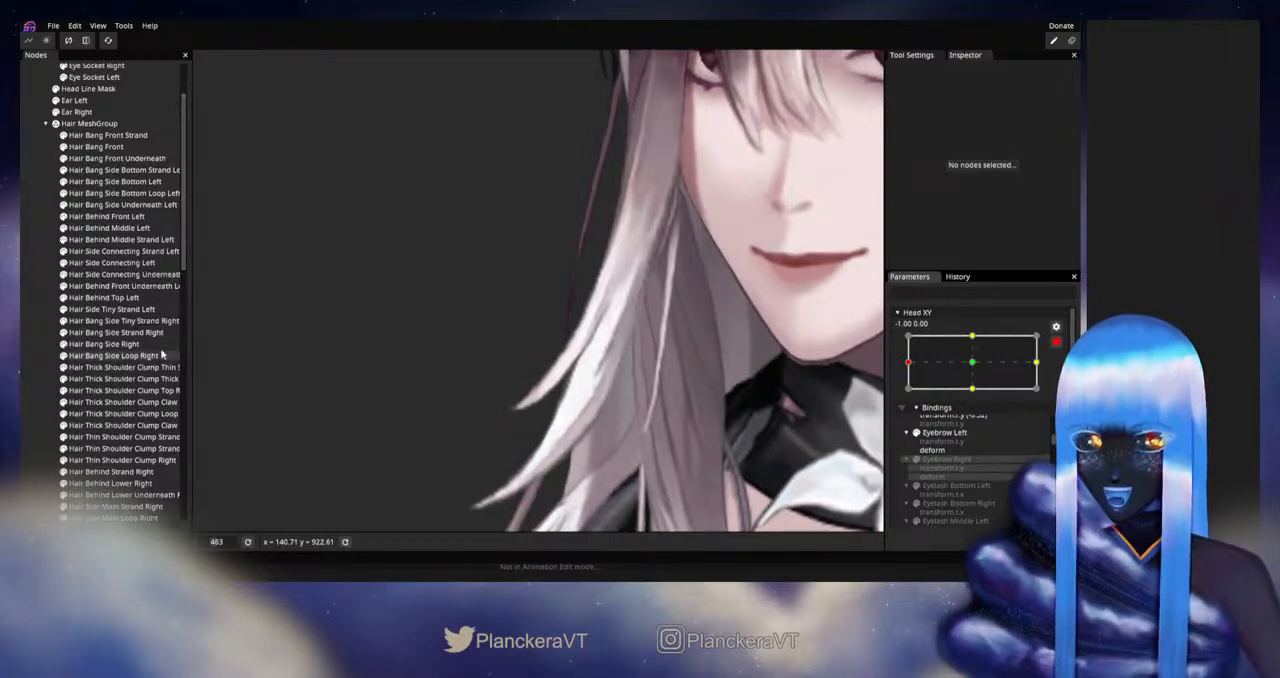
{"action": "left_click", "coordinate": [116, 332]}
{"action": "scroll", "coordinate": [484, 400], "scroll_direction": "up", "scroll_amount": 2}
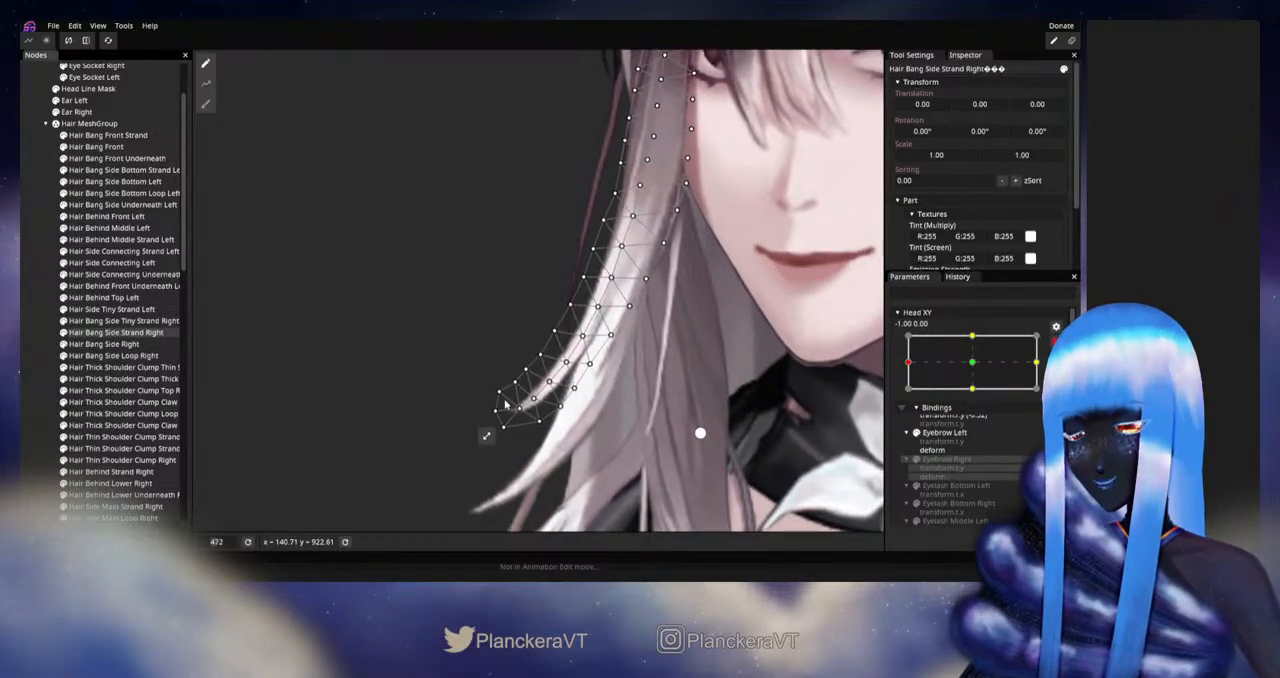
{"action": "left_click_drag", "start_coordinate": [484, 400], "coordinate": [464, 359]}
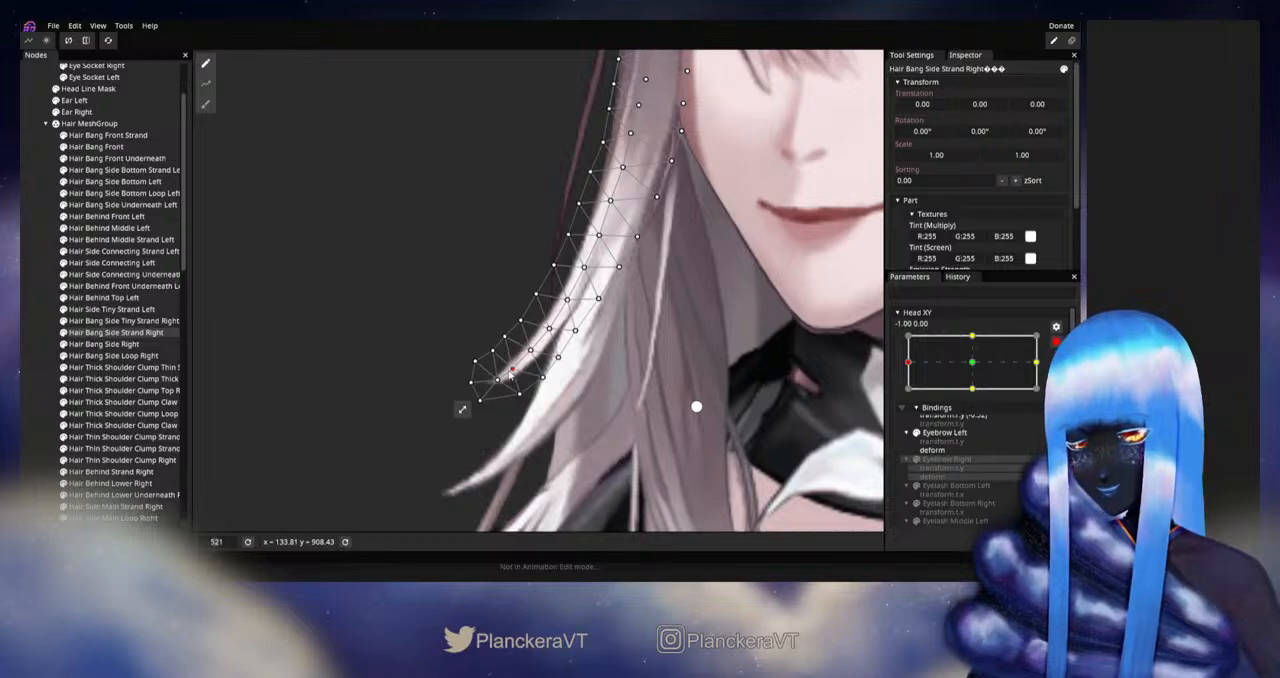
Step: Nudge the centre-line vertices from the tip up the lower curve of Hair Bang Side Strand Right to smooth its bend
{"action": "left_click", "coordinate": [498, 381]}
{"action": "left_click", "coordinate": [470, 381]}
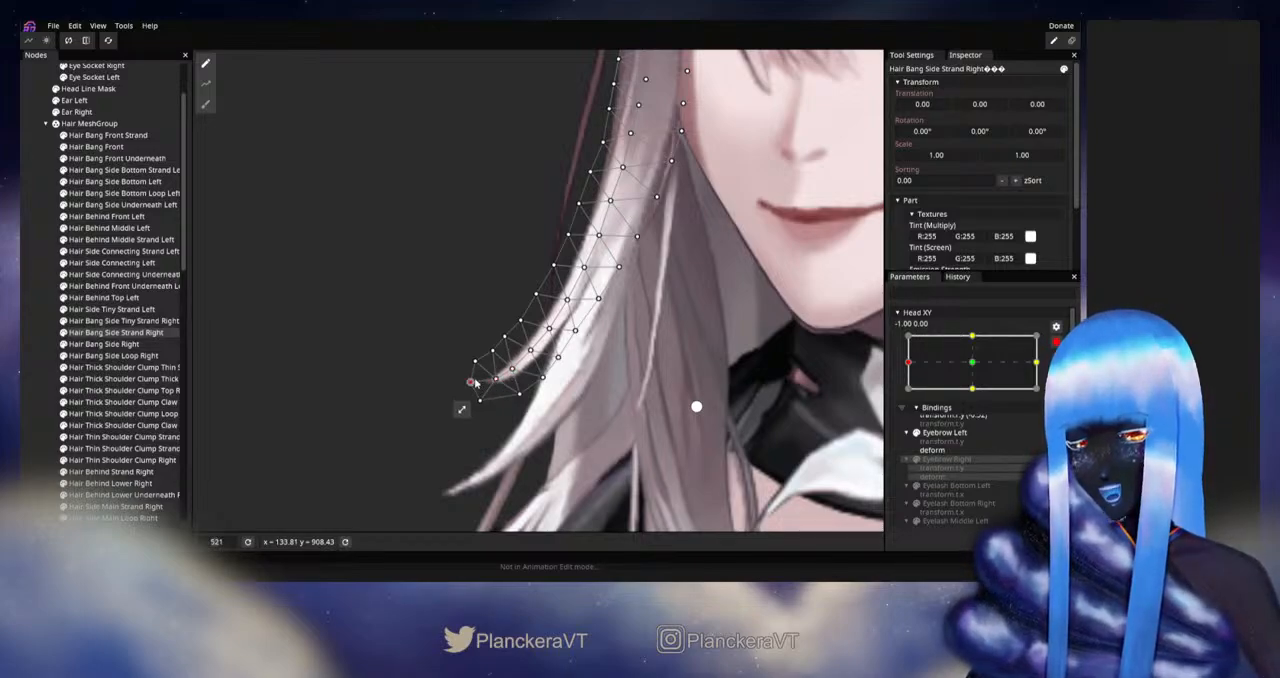
{"action": "left_click", "coordinate": [512, 370]}
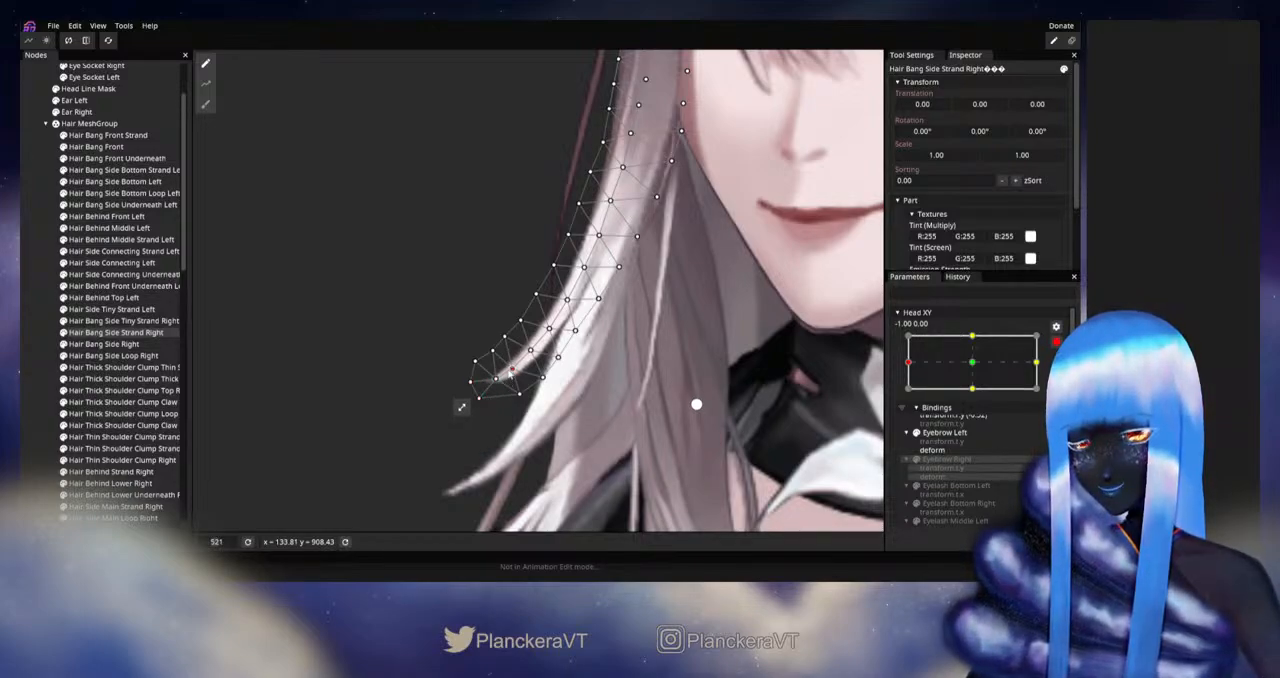
{"action": "left_click", "coordinate": [530, 350]}
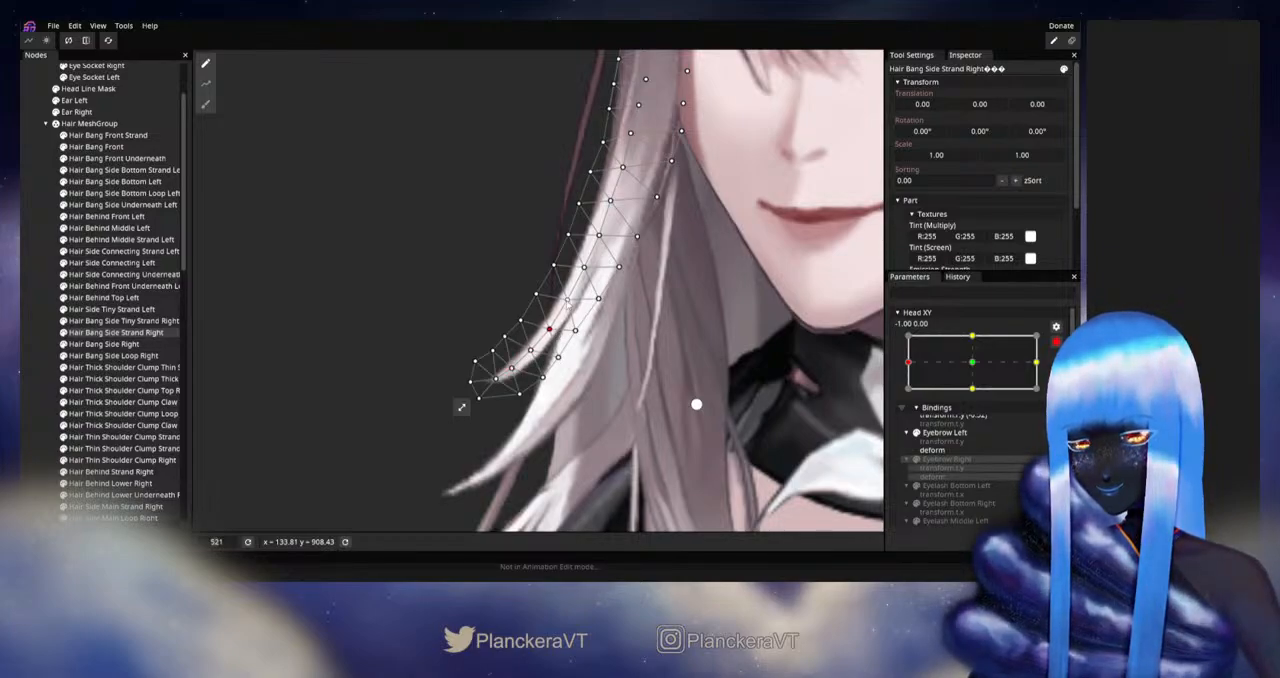
{"action": "left_click", "coordinate": [567, 300]}
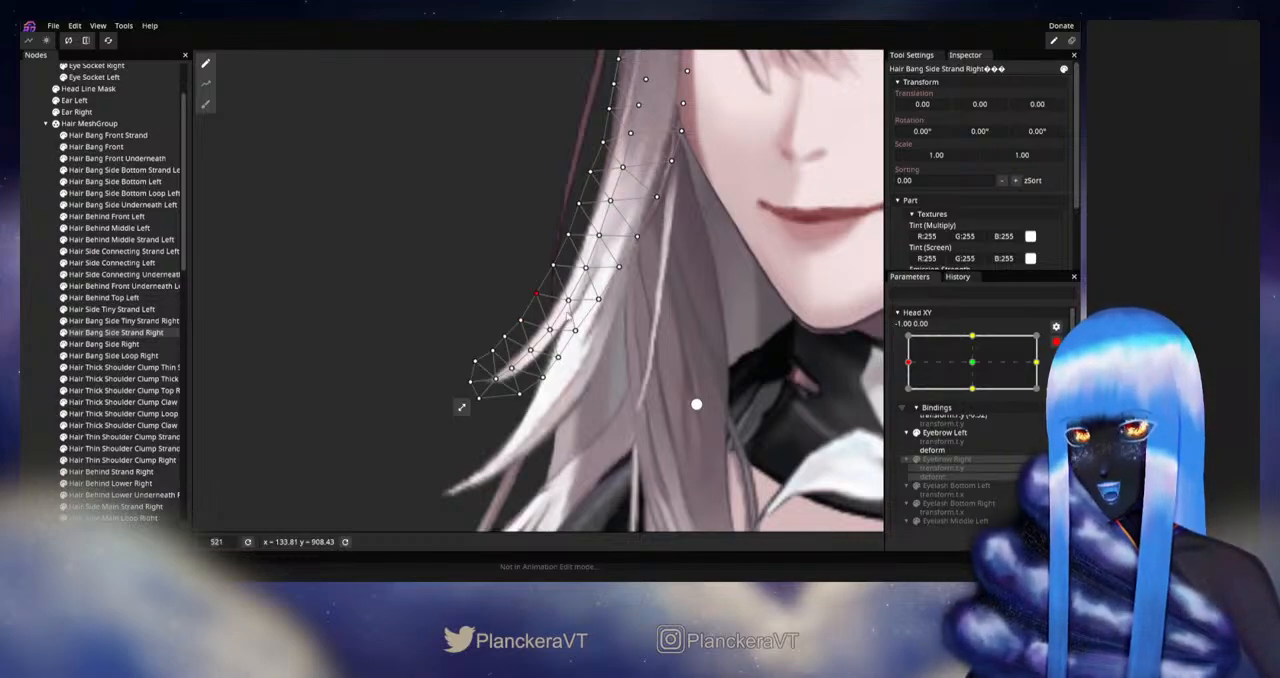
Step: Clear the selection, disarm Head XY, and sweep it from the left extreme to the centre and back to check the strand's motion
{"action": "left_click", "coordinate": [28, 379]}
{"action": "scroll", "coordinate": [645, 361], "scroll_direction": "down", "scroll_amount": 3}
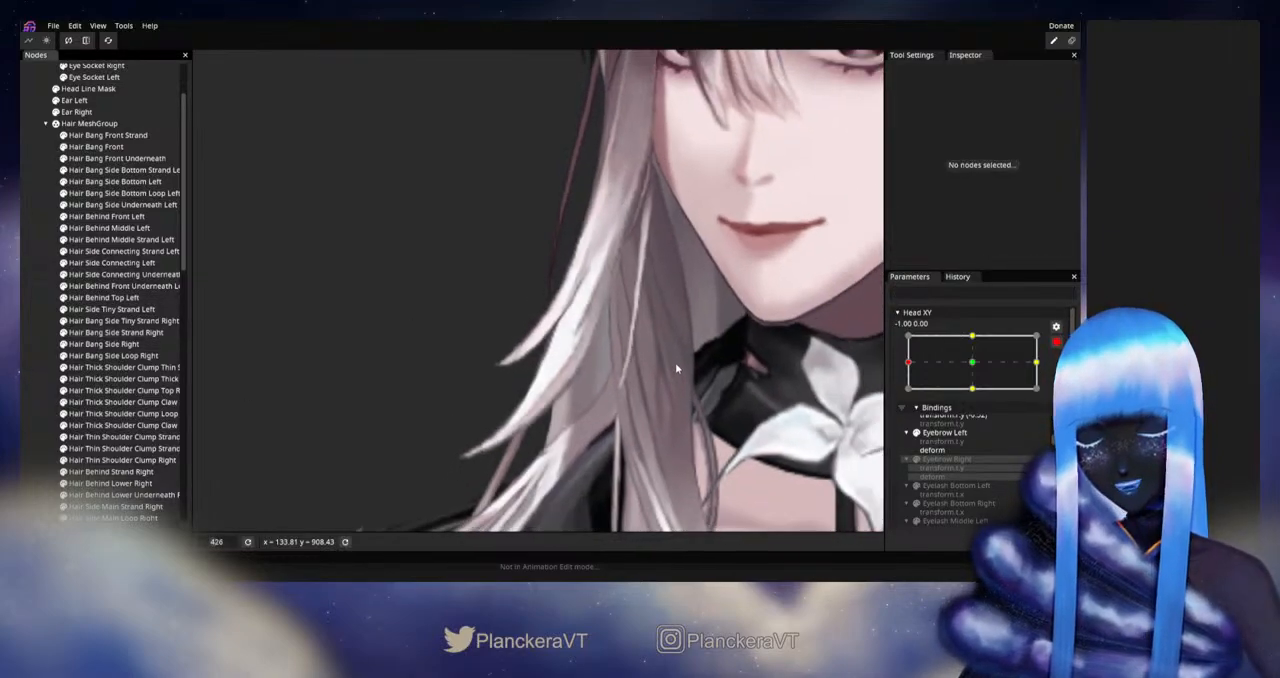
{"action": "left_click_drag", "start_coordinate": [673, 367], "coordinate": [690, 384]}
{"action": "left_click", "coordinate": [1056, 342]}
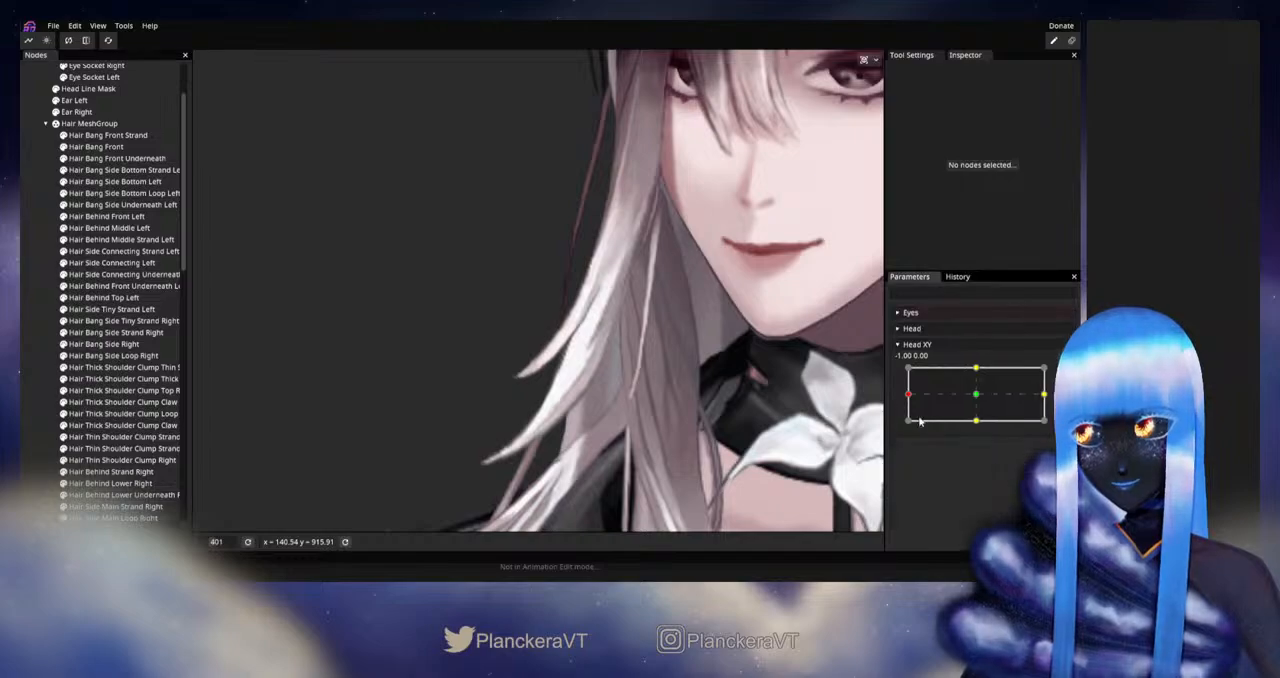
{"action": "left_click_drag", "start_coordinate": [909, 397], "coordinate": [977, 398]}
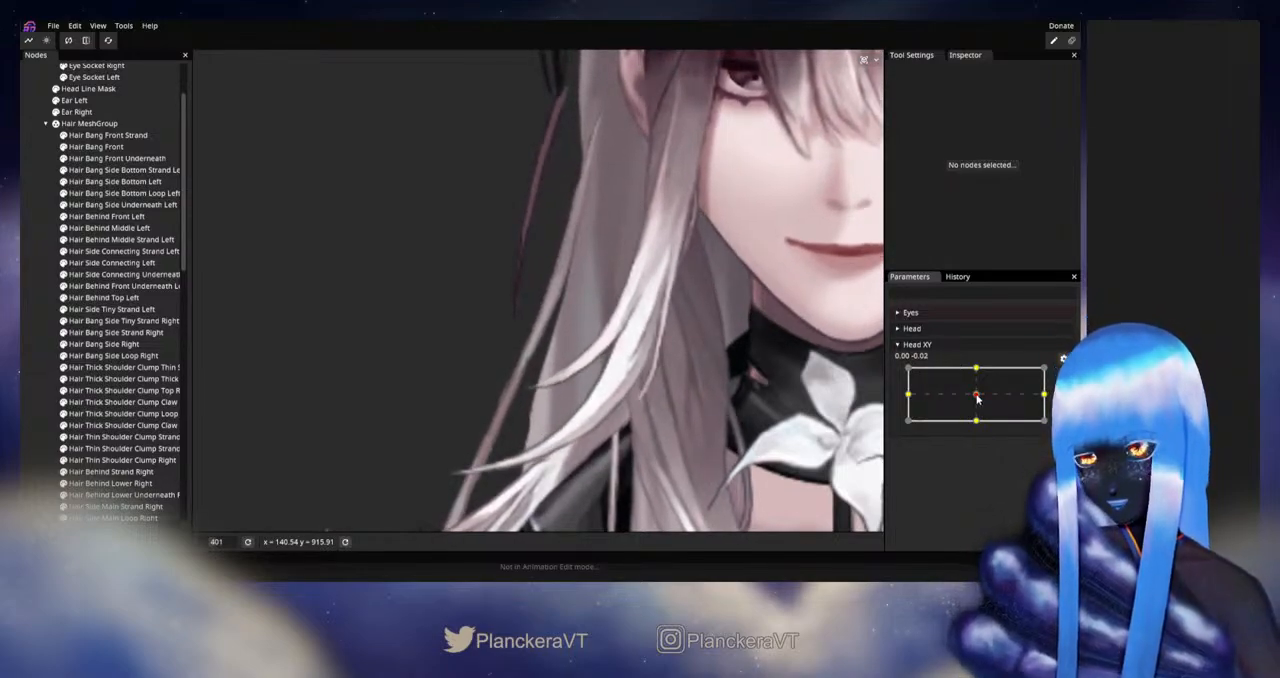
{"action": "left_click_drag", "start_coordinate": [977, 398], "coordinate": [908, 397]}
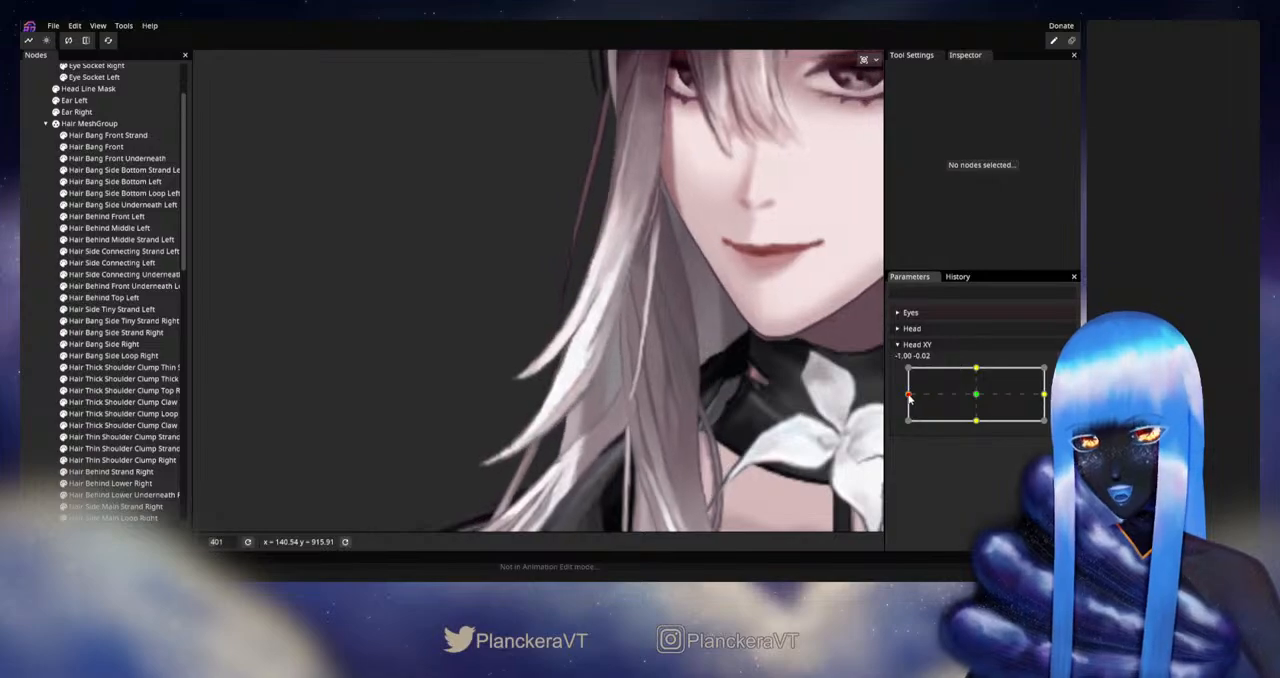
Step: Rearm Head XY at -1.00, 0.00 and reopen the Hair Bang Side Strand Right mesh for deforming
{"action": "left_click", "coordinate": [1063, 374]}
{"action": "scroll", "coordinate": [485, 425], "scroll_direction": "up", "scroll_amount": 2}
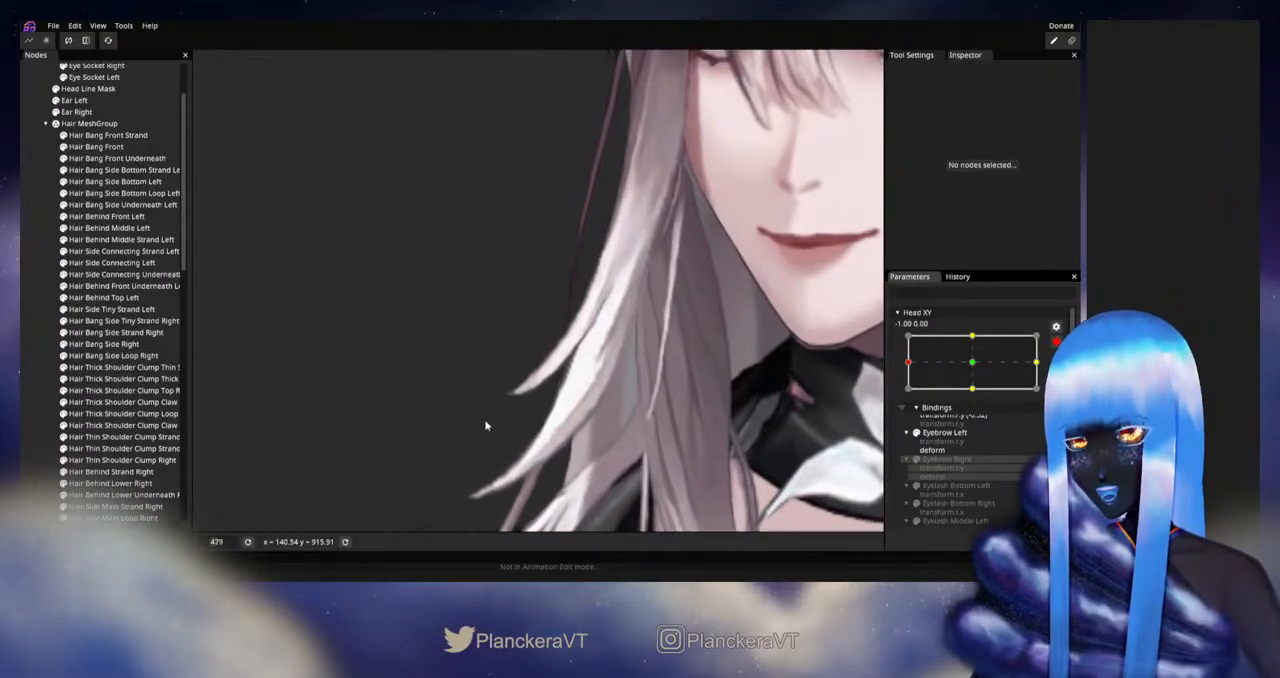
{"action": "left_click", "coordinate": [134, 336]}
{"action": "scroll", "coordinate": [502, 418], "scroll_direction": "up", "scroll_amount": 1}
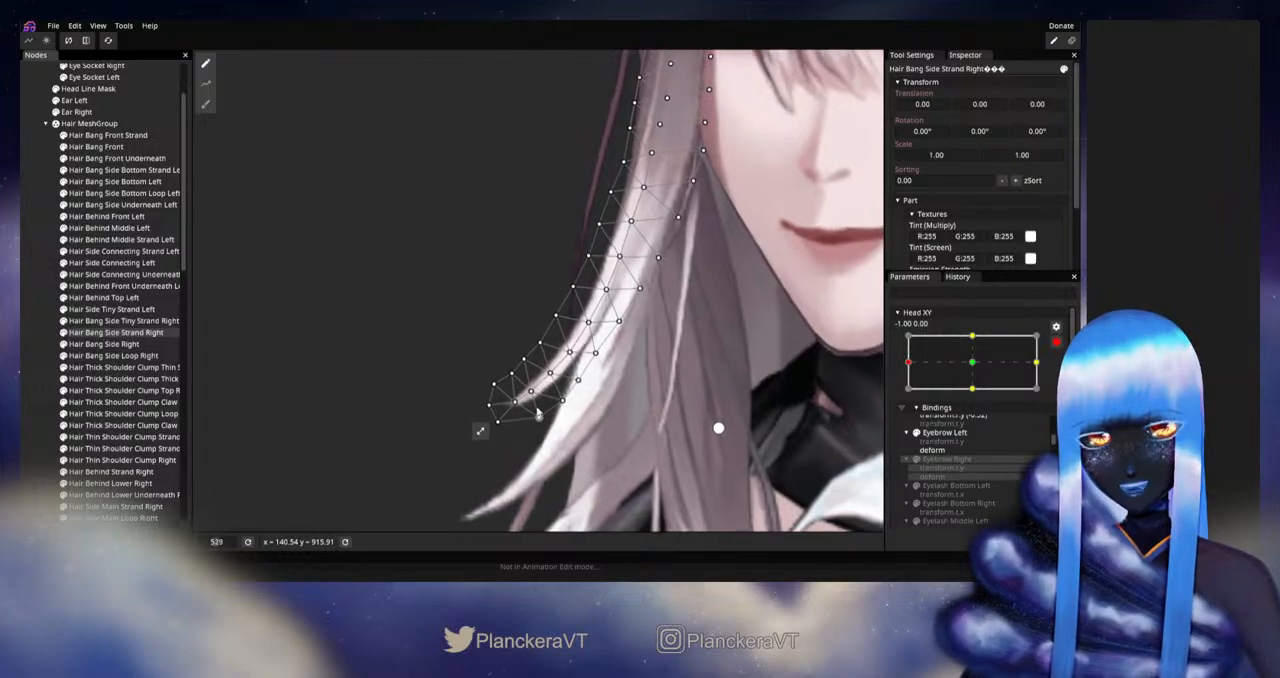
Step: Disarm Head XY with the strand still selected, check its tip around the left extreme, and rearm at -1.00, 0.00
{"action": "left_click", "coordinate": [1056, 342]}
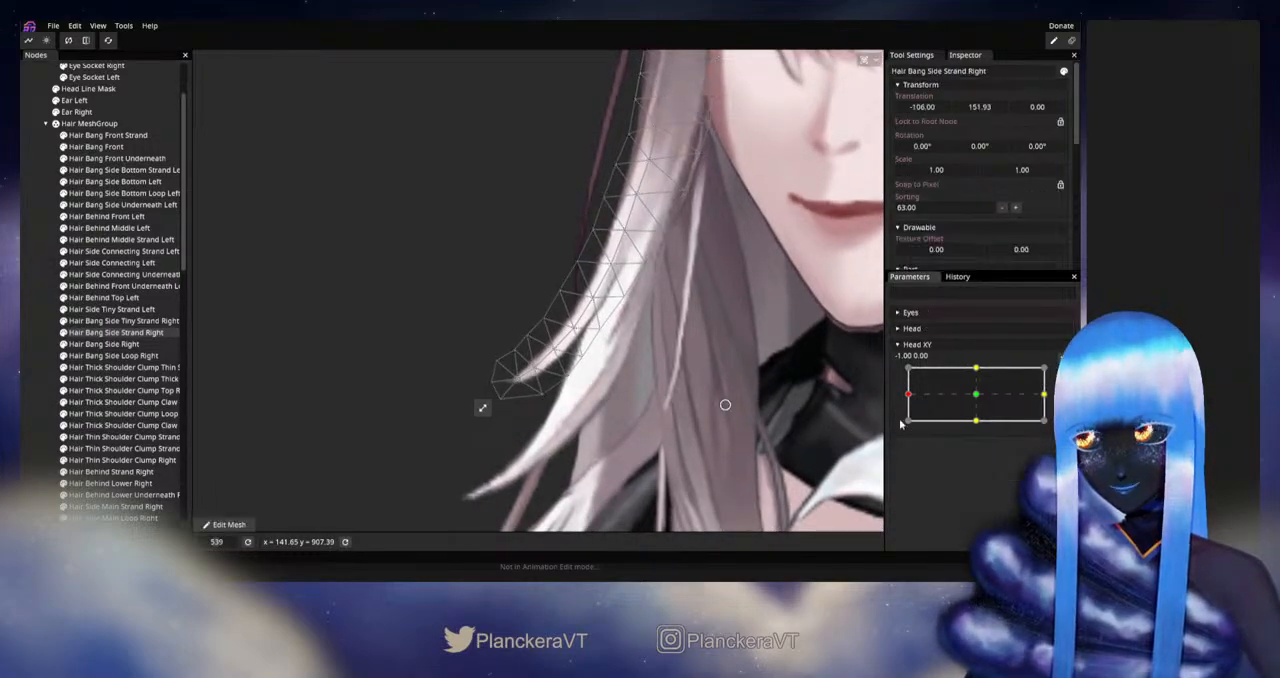
{"action": "mouse_move", "coordinate": [908, 395]}
{"action": "left_mouse_down"}
{"action": "mouse_move", "coordinate": [977, 397]}
{"action": "mouse_move", "coordinate": [904, 397]}
{"action": "left_mouse_up"}
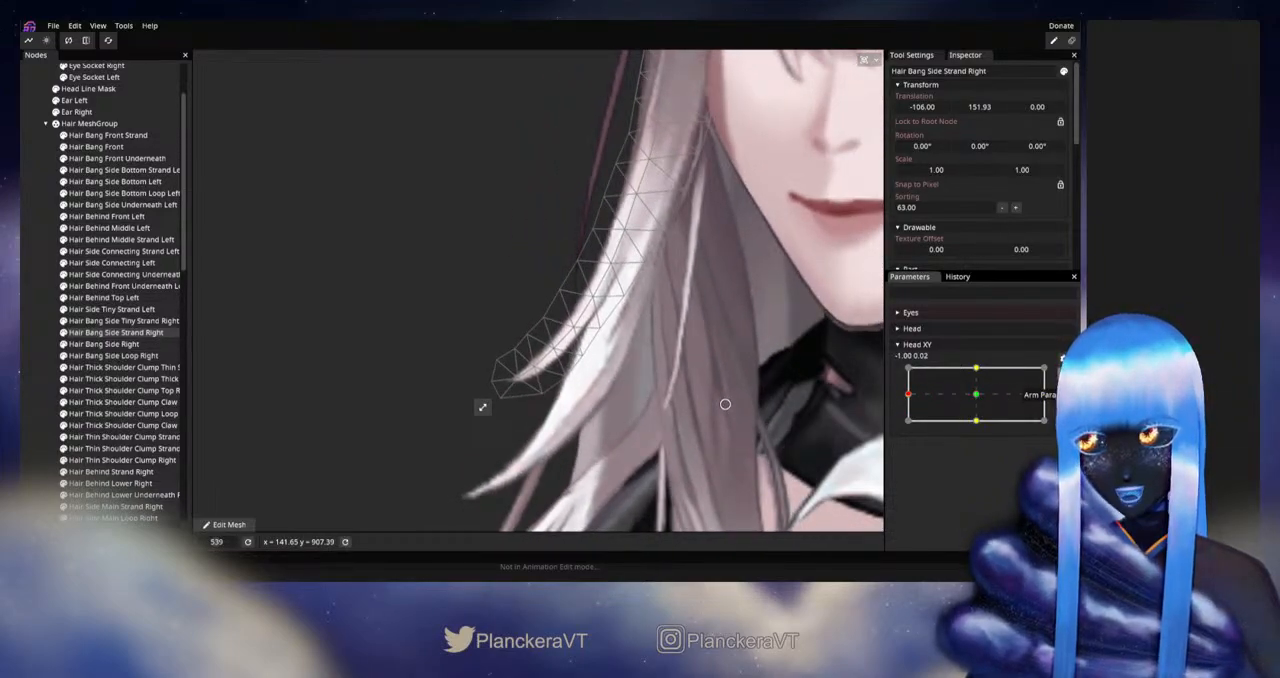
{"action": "left_click", "coordinate": [1062, 358]}
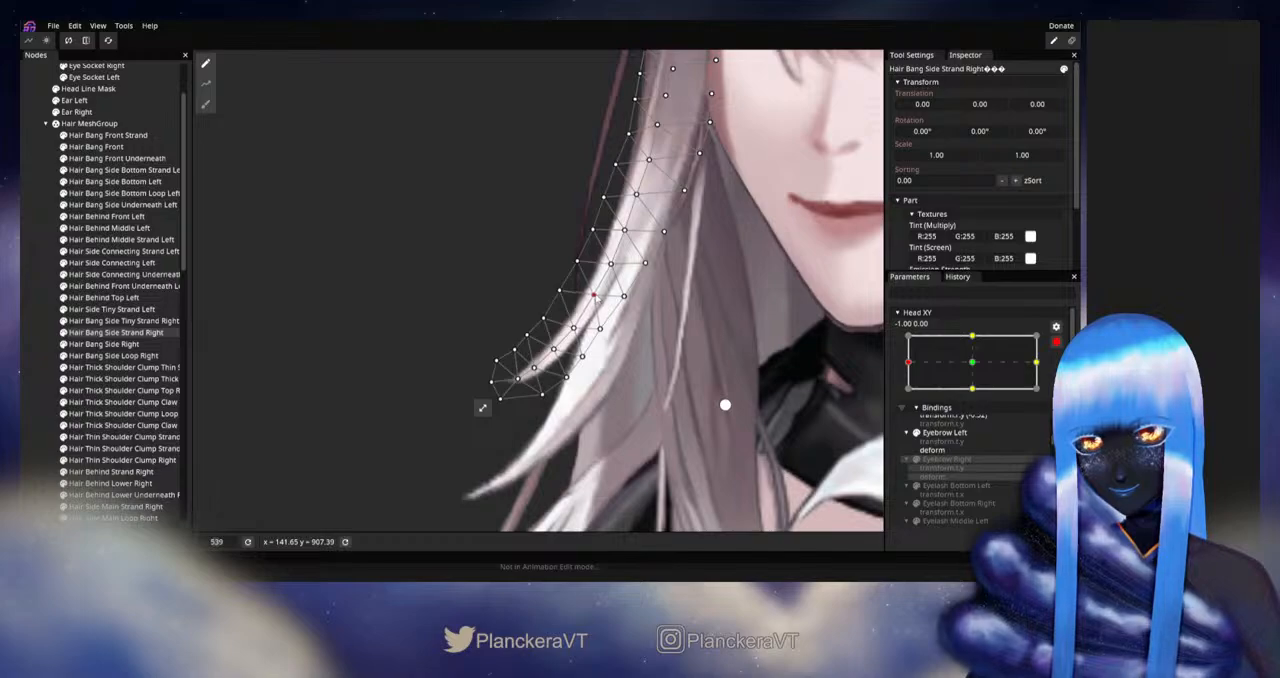
Step: Nudge the lower centre and inner-edge vertices of Hair Bang Side Strand Right, and disarm Head XY to check the curve around the left extreme
{"action": "left_click", "coordinate": [600, 328]}
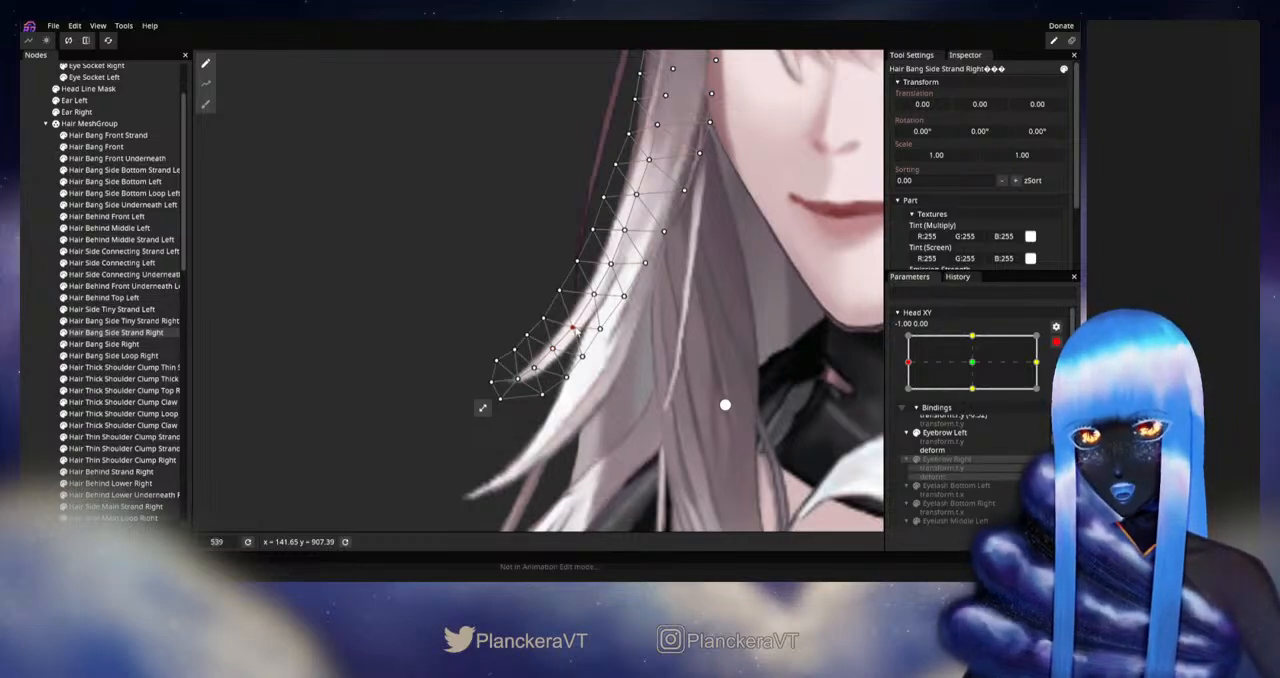
{"action": "left_click", "coordinate": [553, 350]}
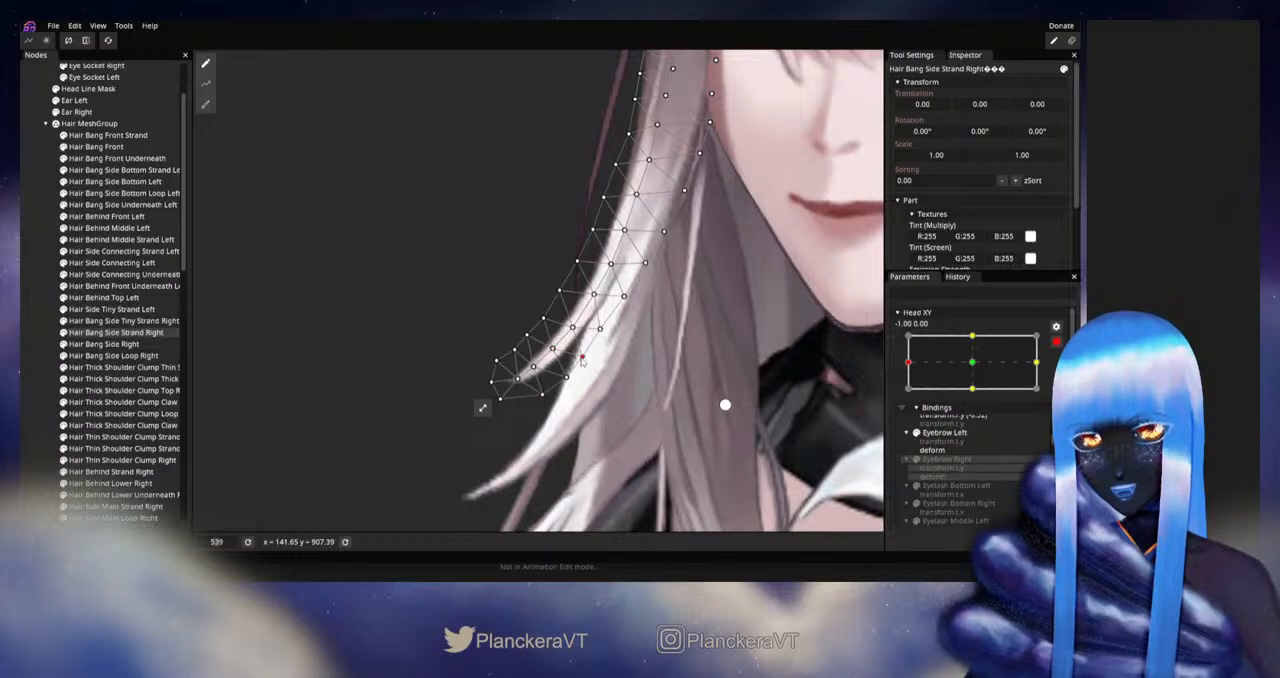
{"action": "left_click", "coordinate": [517, 377]}
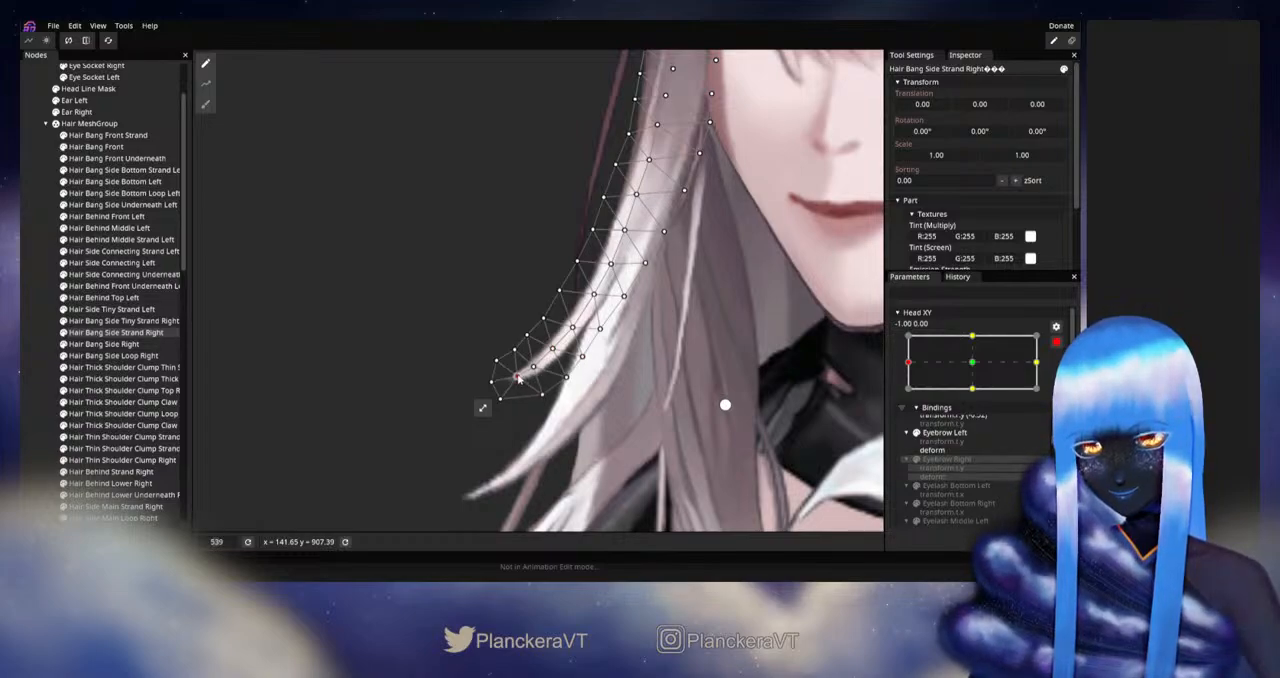
{"action": "left_click", "coordinate": [553, 350]}
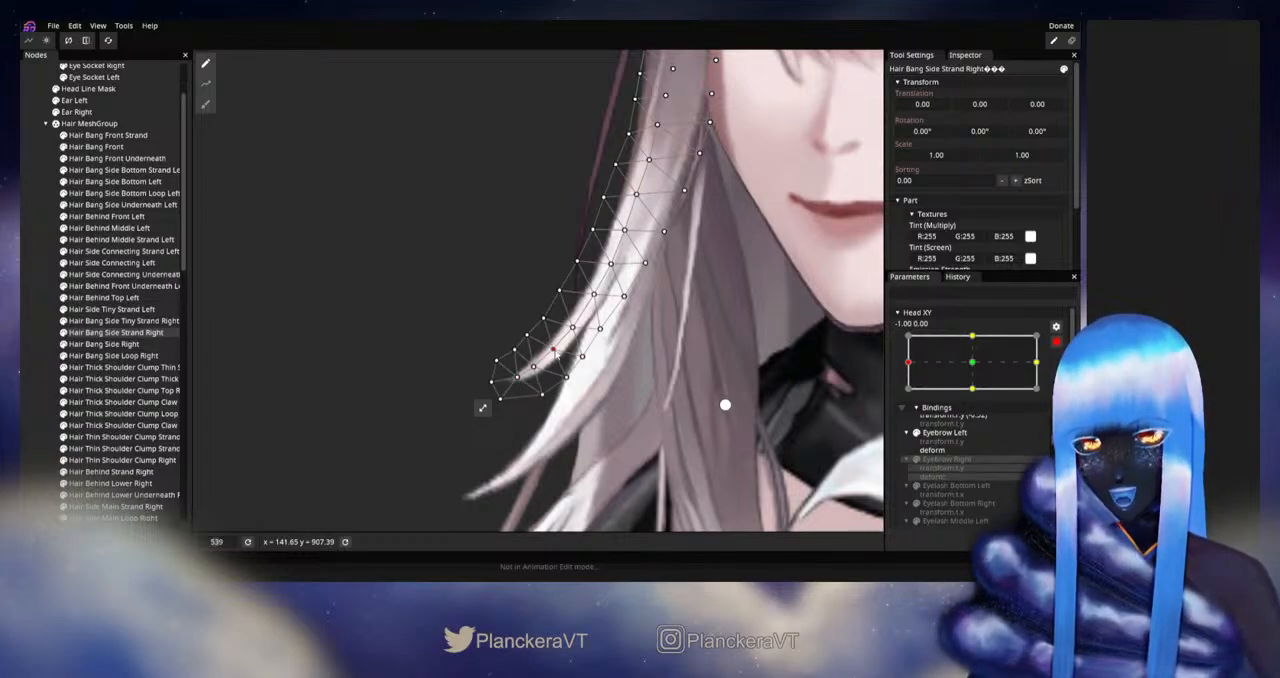
{"action": "left_click", "coordinate": [1057, 343]}
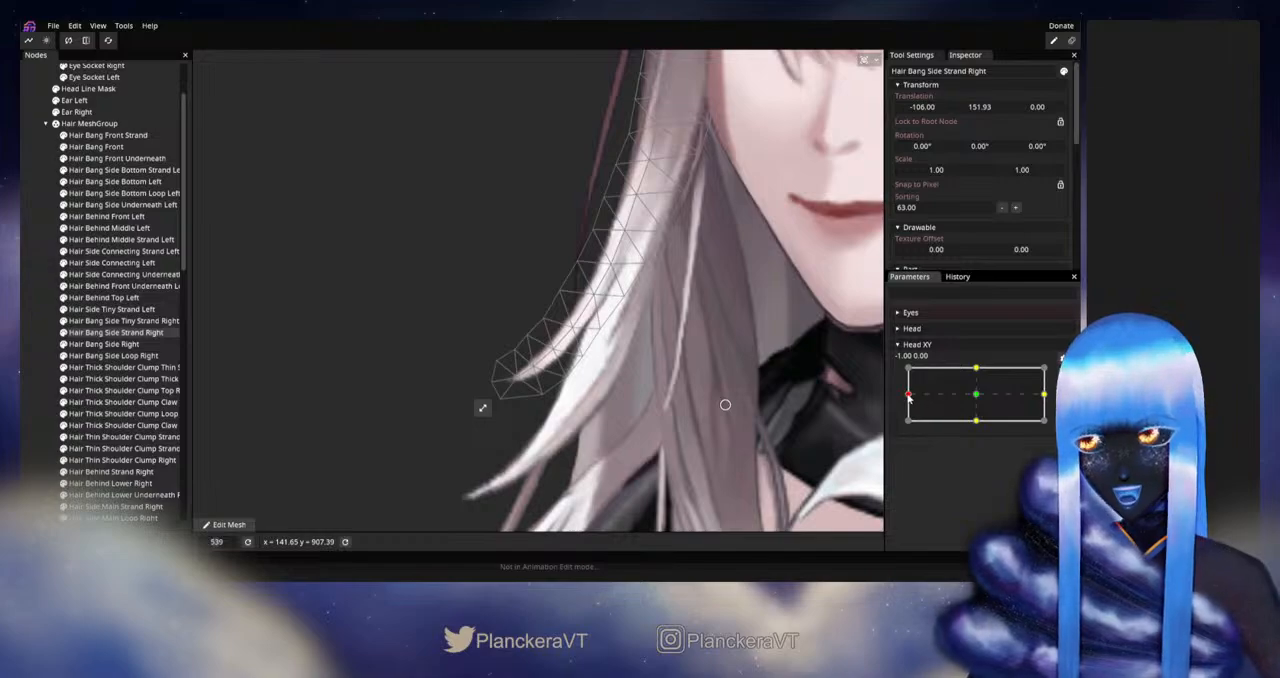
{"action": "mouse_move", "coordinate": [908, 396]}
{"action": "left_mouse_down"}
{"action": "mouse_move", "coordinate": [978, 397]}
{"action": "mouse_move", "coordinate": [908, 394]}
{"action": "left_mouse_up"}
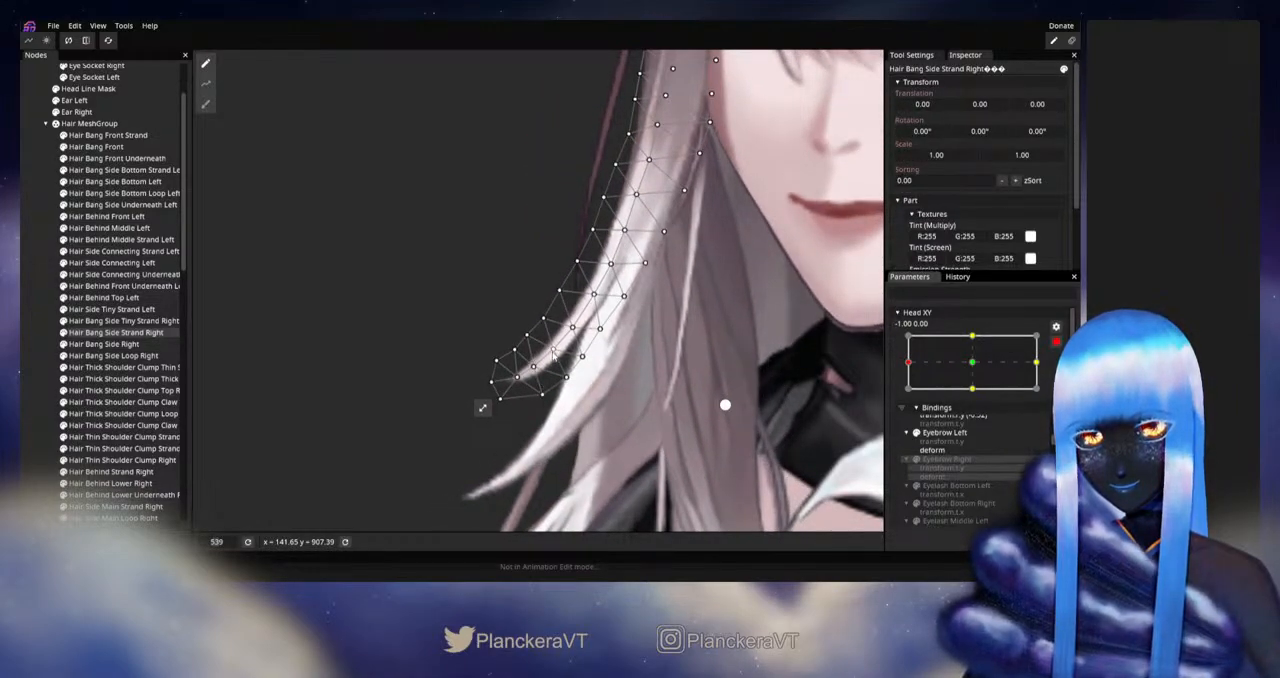
Step: Reposition the centre vertex near the tip of Hair Bang Side Strand Right and tuck its lower inner-edge vertices upward at Head XY -1.00, 0.00
{"action": "left_click_drag", "start_coordinate": [554, 351], "coordinate": [517, 373]}
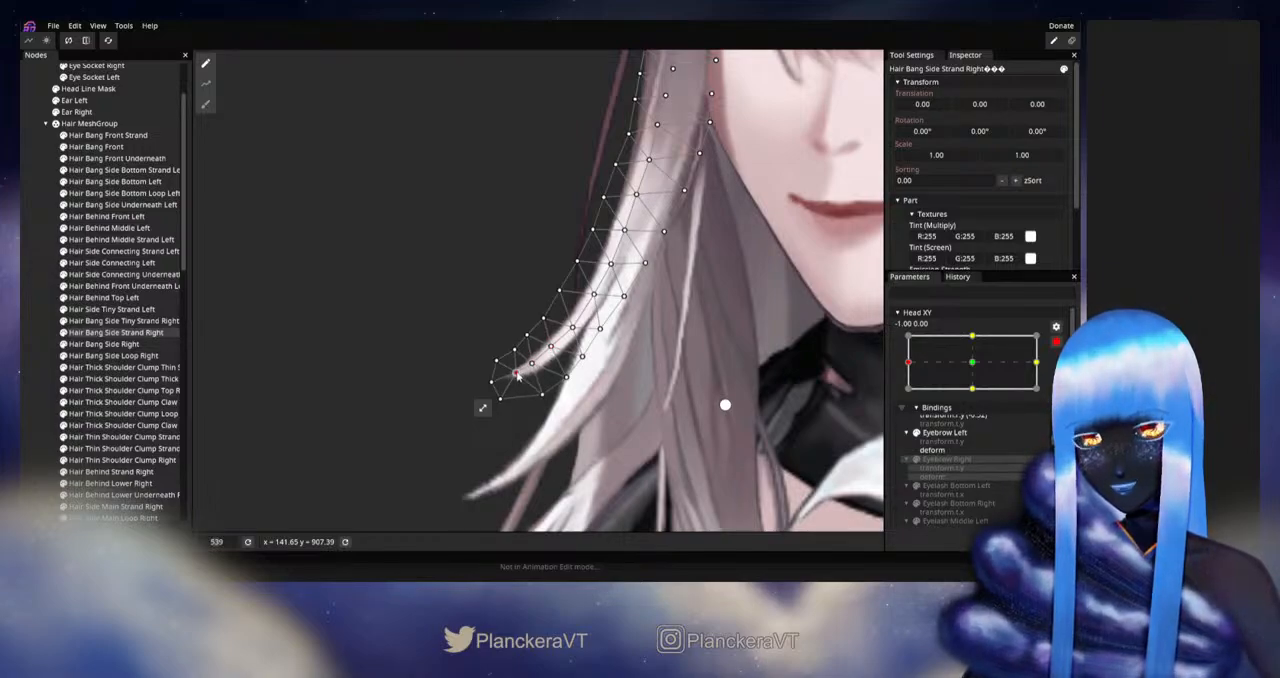
{"action": "left_click_drag", "start_coordinate": [543, 395], "coordinate": [565, 375]}
{"action": "left_click", "coordinate": [551, 347]}
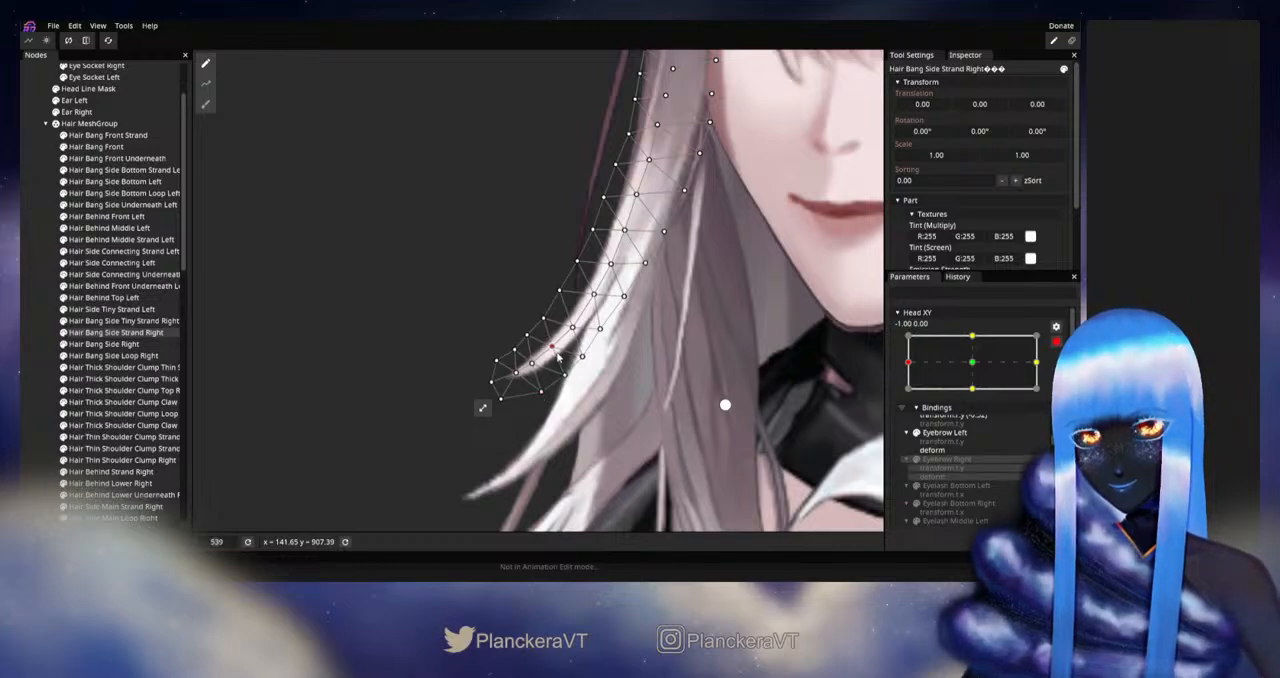
{"action": "left_click", "coordinate": [582, 357]}
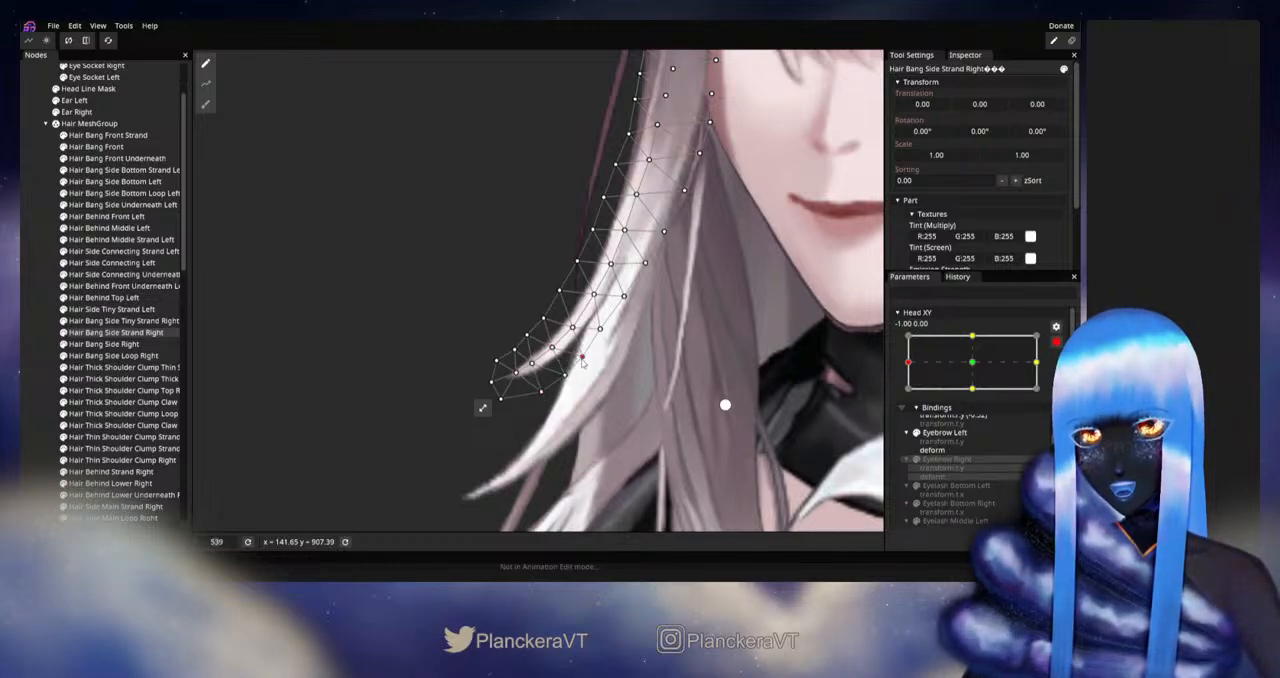
{"action": "left_click", "coordinate": [600, 328]}
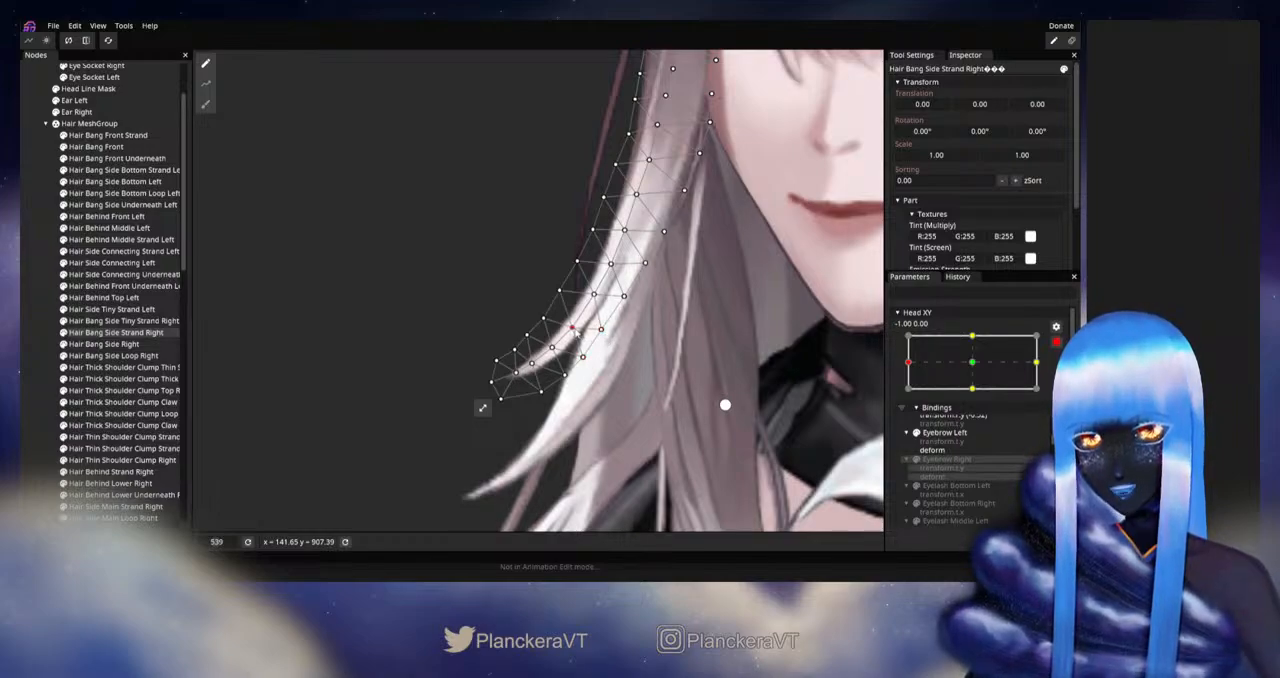
Step: Fine-tune the strand's lower centre-line and inner-edge vertices, and disarm Head XY to check the tip around the left extreme
{"action": "left_click", "coordinate": [549, 346]}
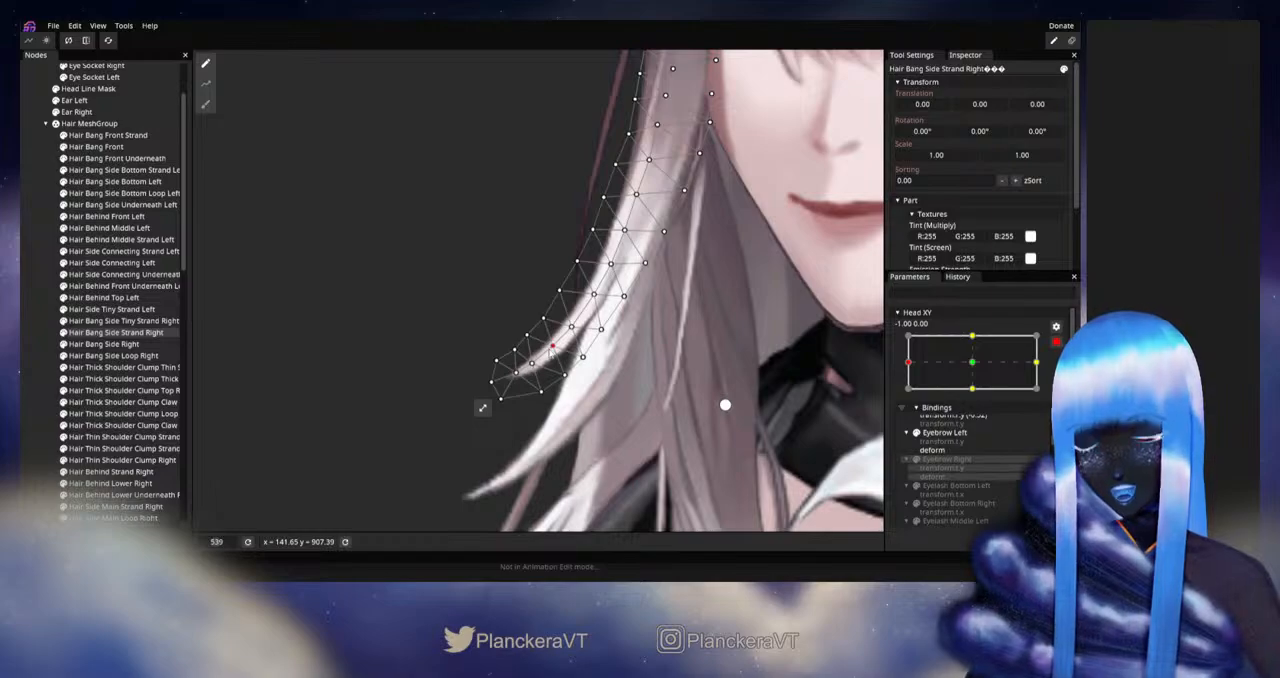
{"action": "left_click", "coordinate": [531, 361]}
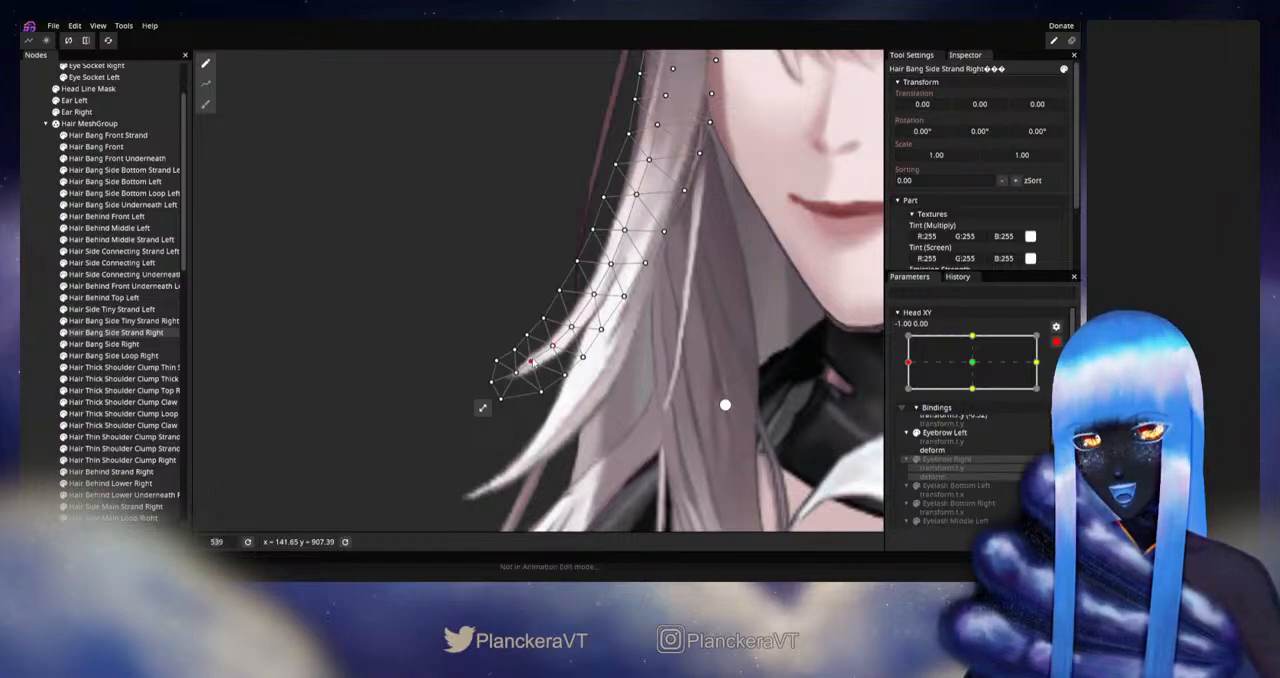
{"action": "left_click", "coordinate": [516, 372]}
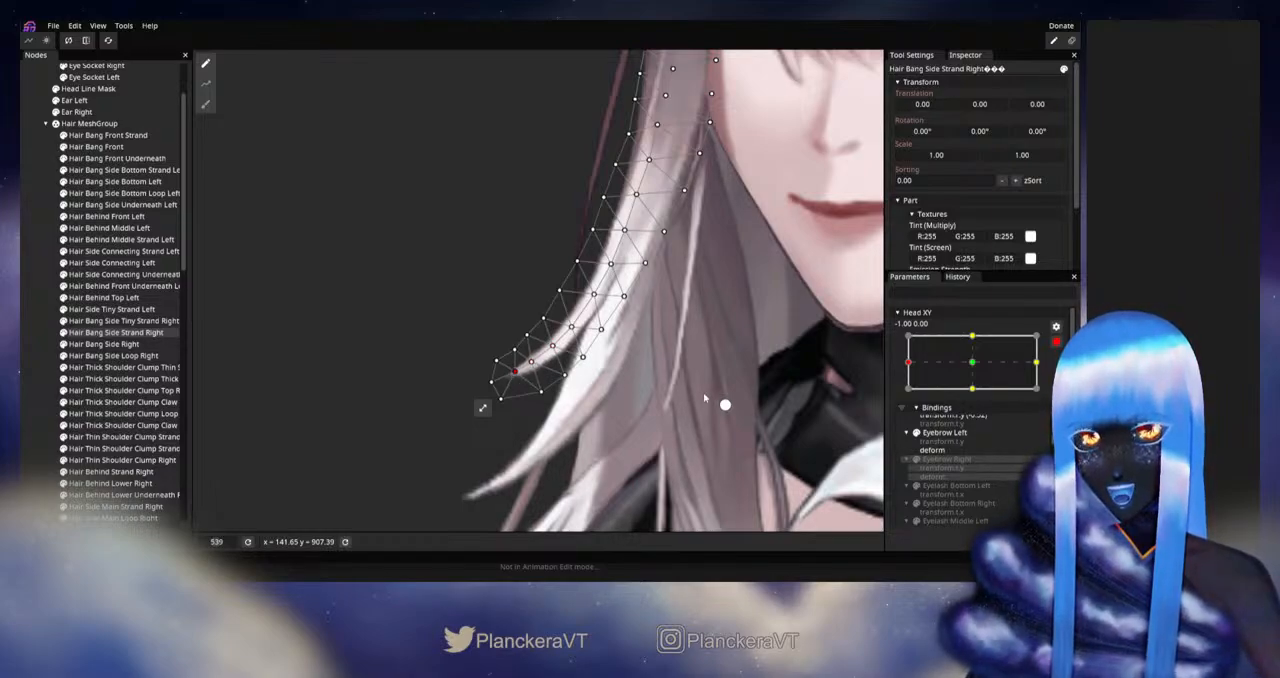
{"action": "left_click", "coordinate": [583, 356]}
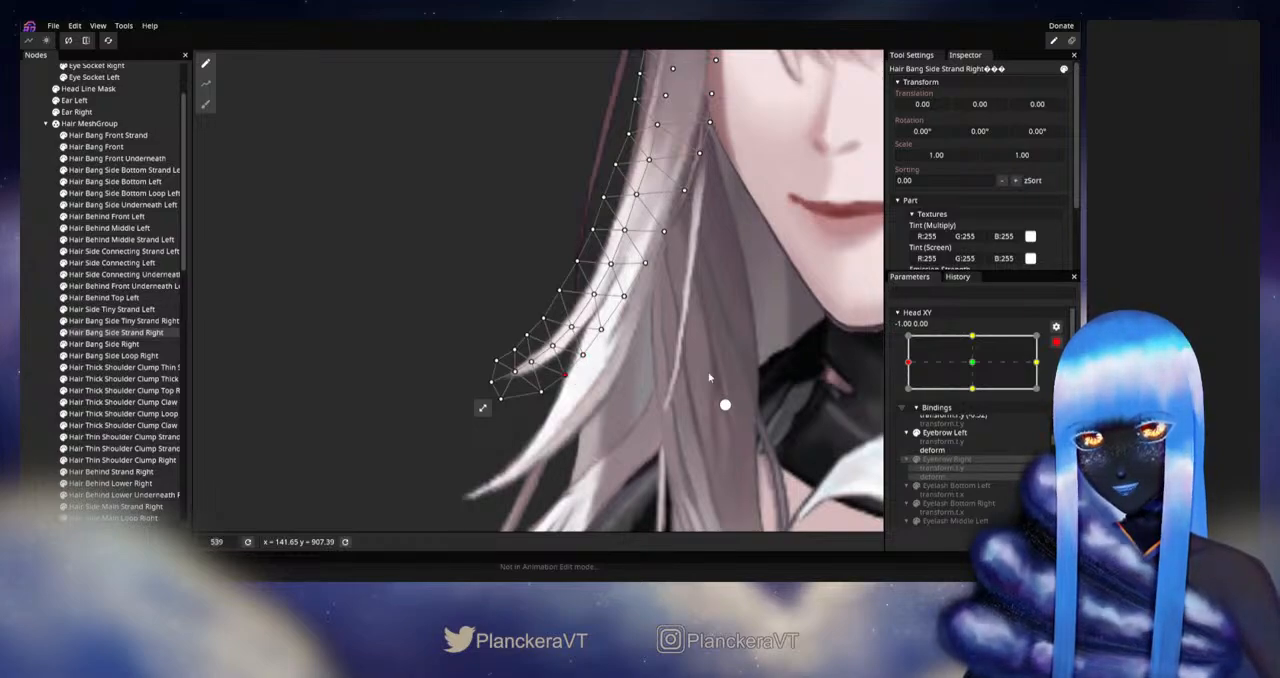
{"action": "left_click", "coordinate": [1058, 343]}
{"action": "mouse_move", "coordinate": [909, 395]}
{"action": "left_mouse_down"}
{"action": "mouse_move", "coordinate": [963, 394]}
{"action": "mouse_move", "coordinate": [909, 397]}
{"action": "left_mouse_up"}
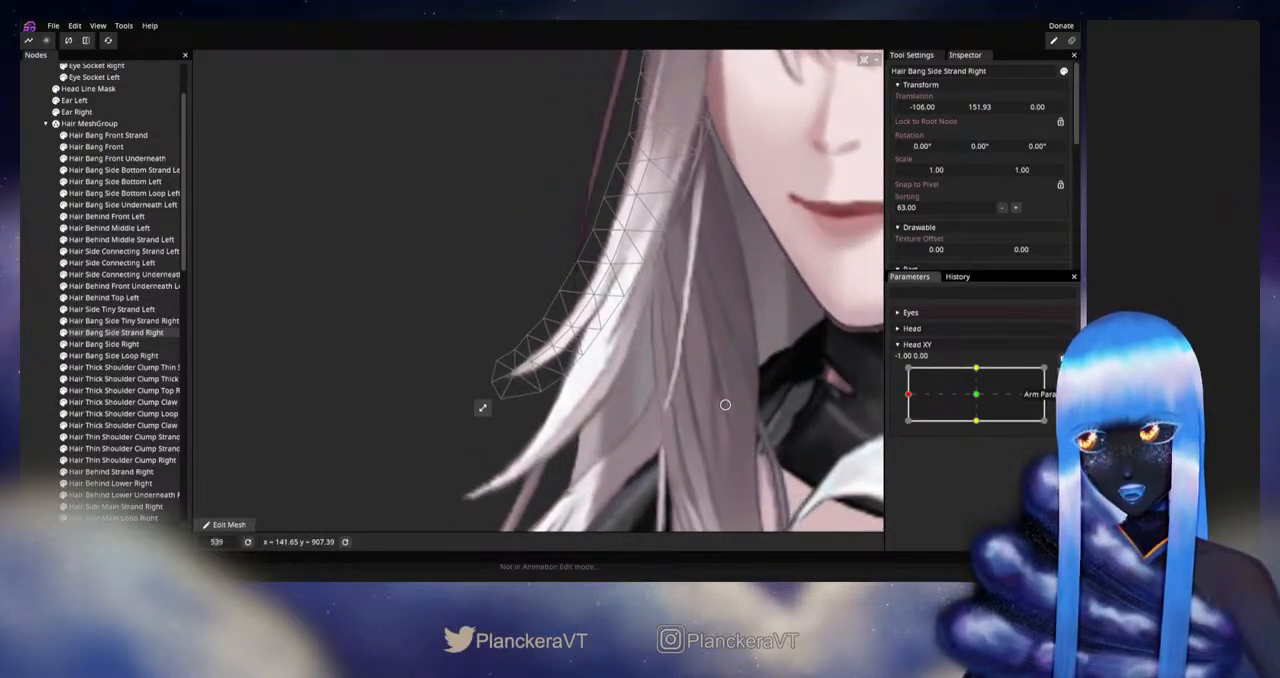
Step: Rearm Head XY at -1.00, 0.00, tuck the inner-edge vertices near the tip closer to the strand, and disarm to check the motion
{"action": "left_click", "coordinate": [1063, 374]}
{"action": "left_click_drag", "start_coordinate": [541, 391], "coordinate": [558, 379]}
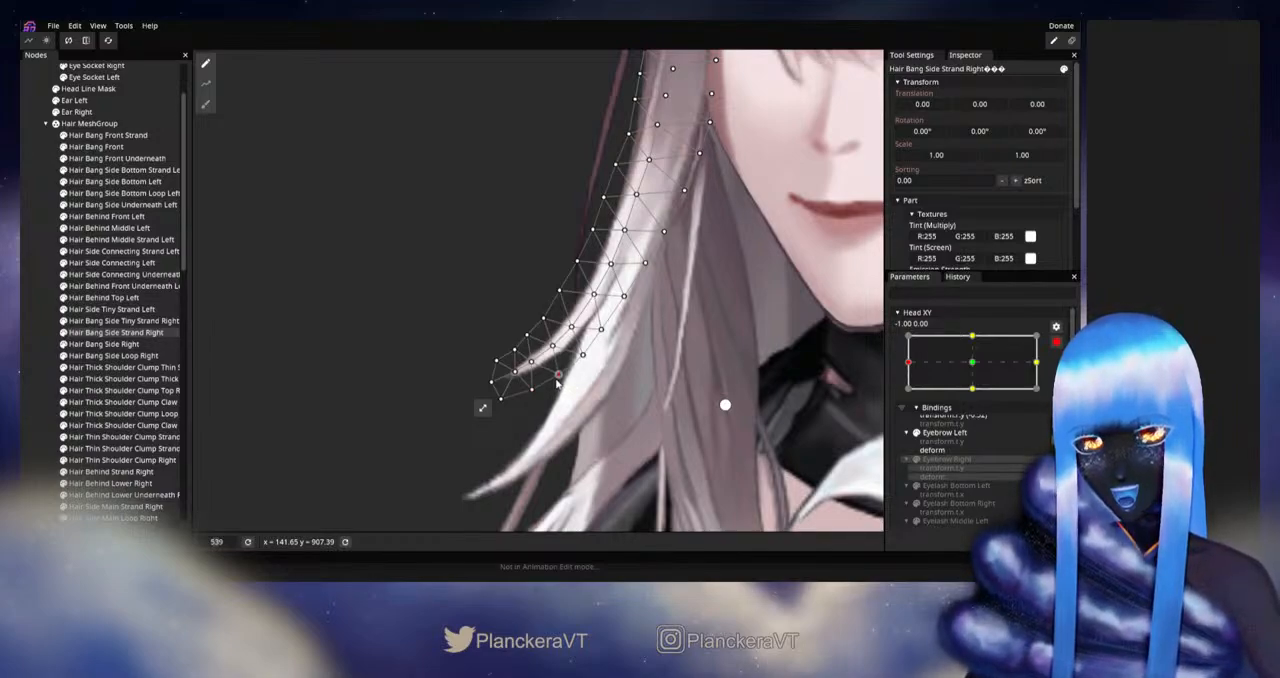
{"action": "left_click", "coordinate": [583, 355]}
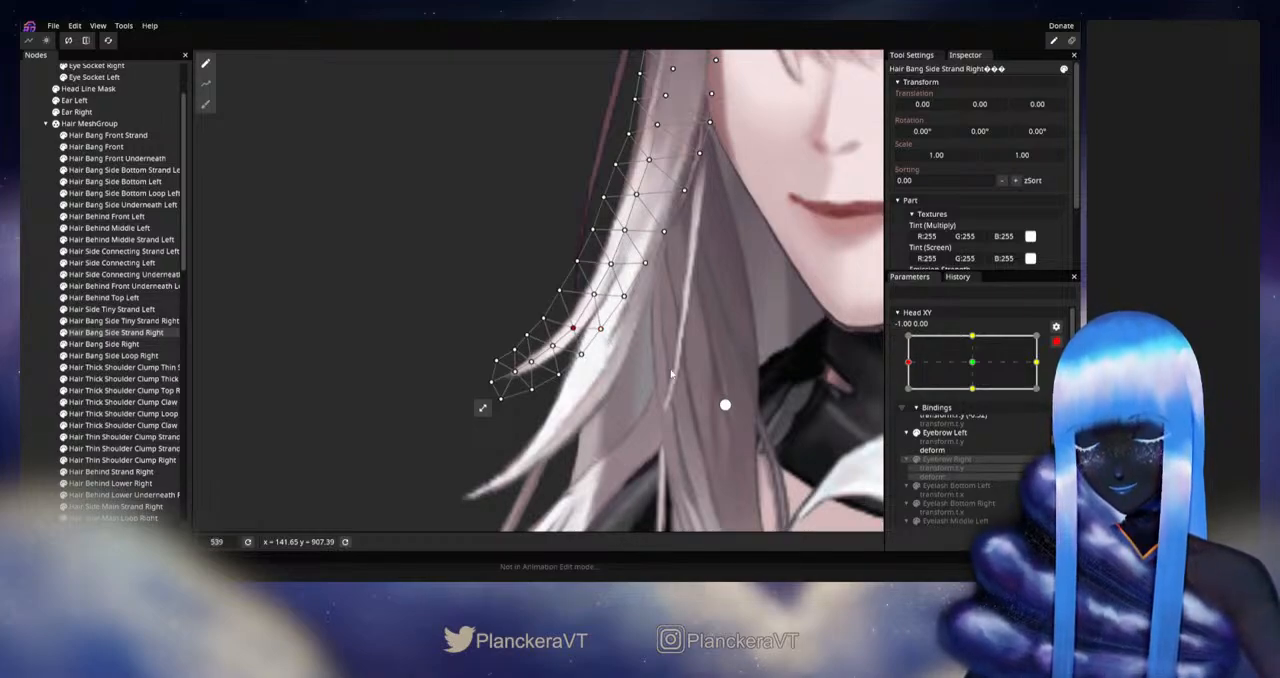
{"action": "left_click", "coordinate": [1057, 342]}
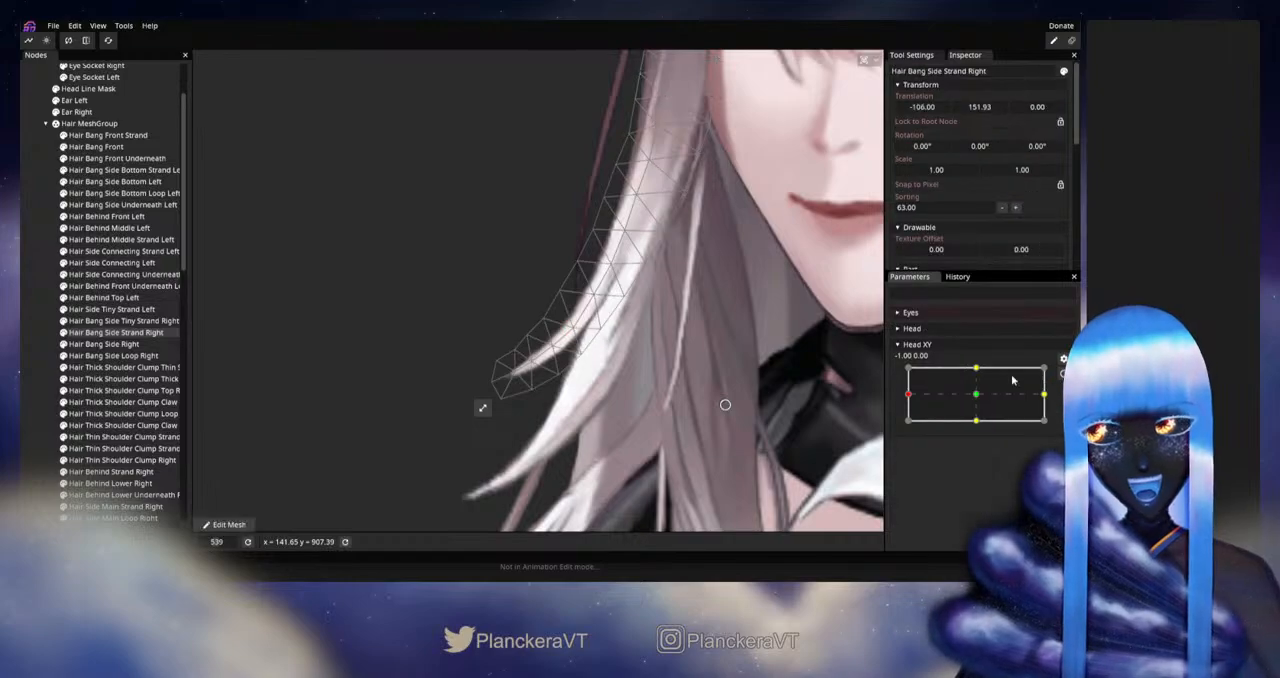
{"action": "mouse_move", "coordinate": [908, 396]}
{"action": "left_mouse_down"}
{"action": "mouse_move", "coordinate": [972, 398]}
{"action": "mouse_move", "coordinate": [903, 397]}
{"action": "left_mouse_up"}
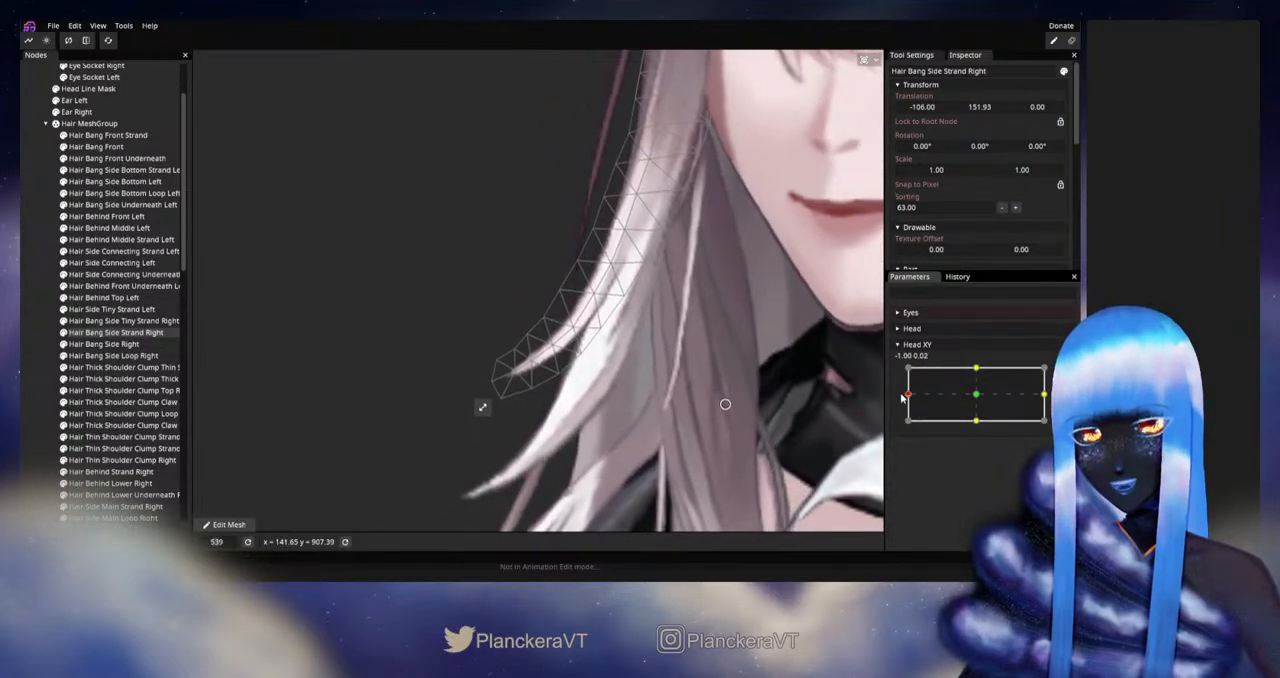
Step: Rearm Head XY, nudge the vertices just above the strand's tip, and disarm to check small vertical movement at the left extreme
{"action": "left_click", "coordinate": [1056, 374]}
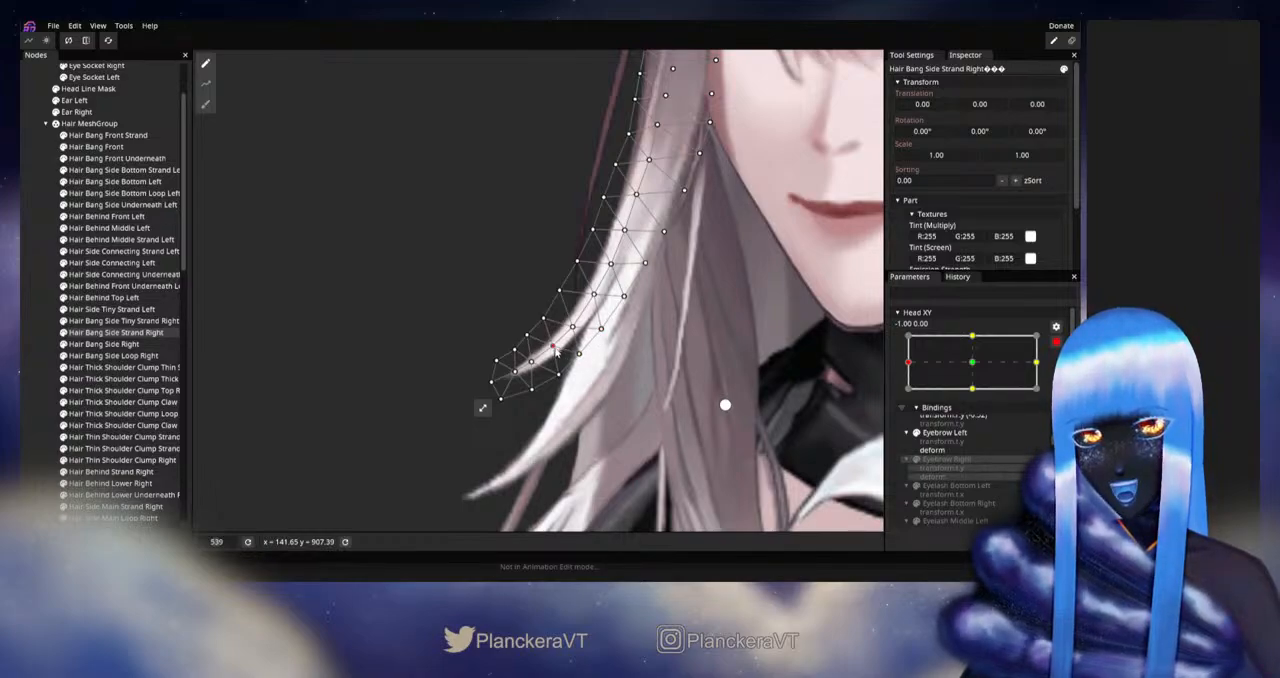
{"action": "left_click", "coordinate": [1054, 344]}
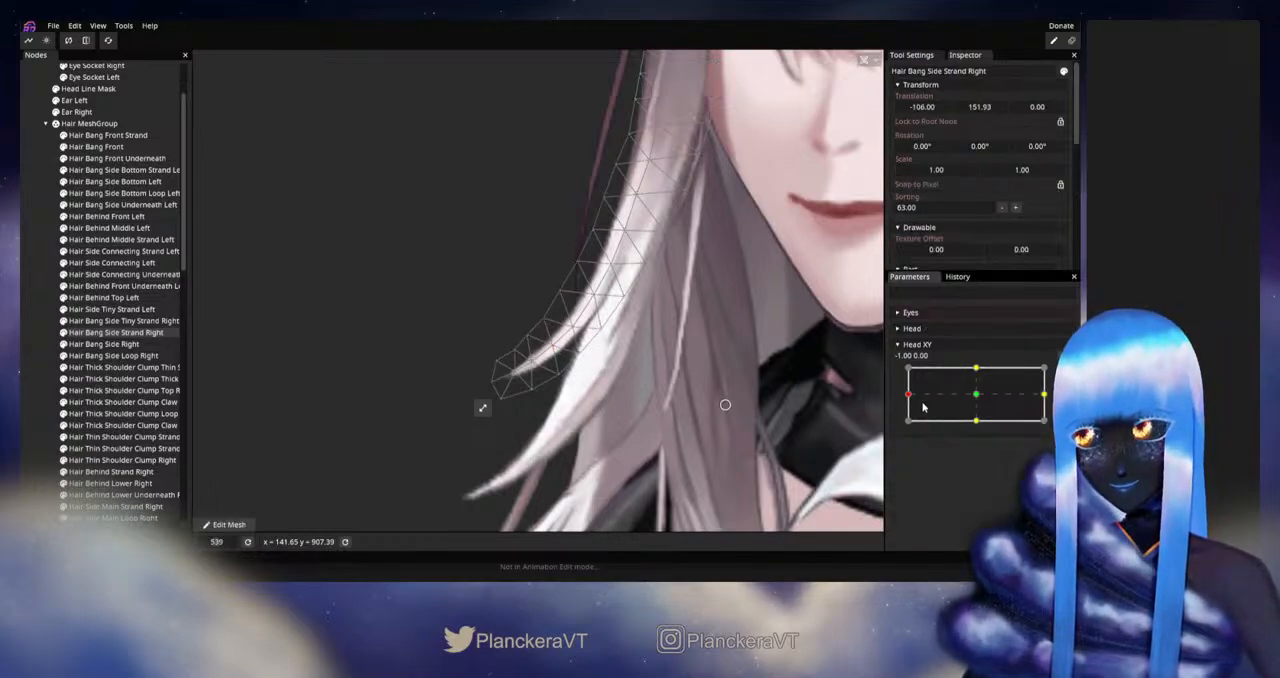
{"action": "mouse_move", "coordinate": [909, 395]}
{"action": "left_mouse_down"}
{"action": "mouse_move", "coordinate": [975, 394]}
{"action": "mouse_move", "coordinate": [907, 394]}
{"action": "left_mouse_up"}
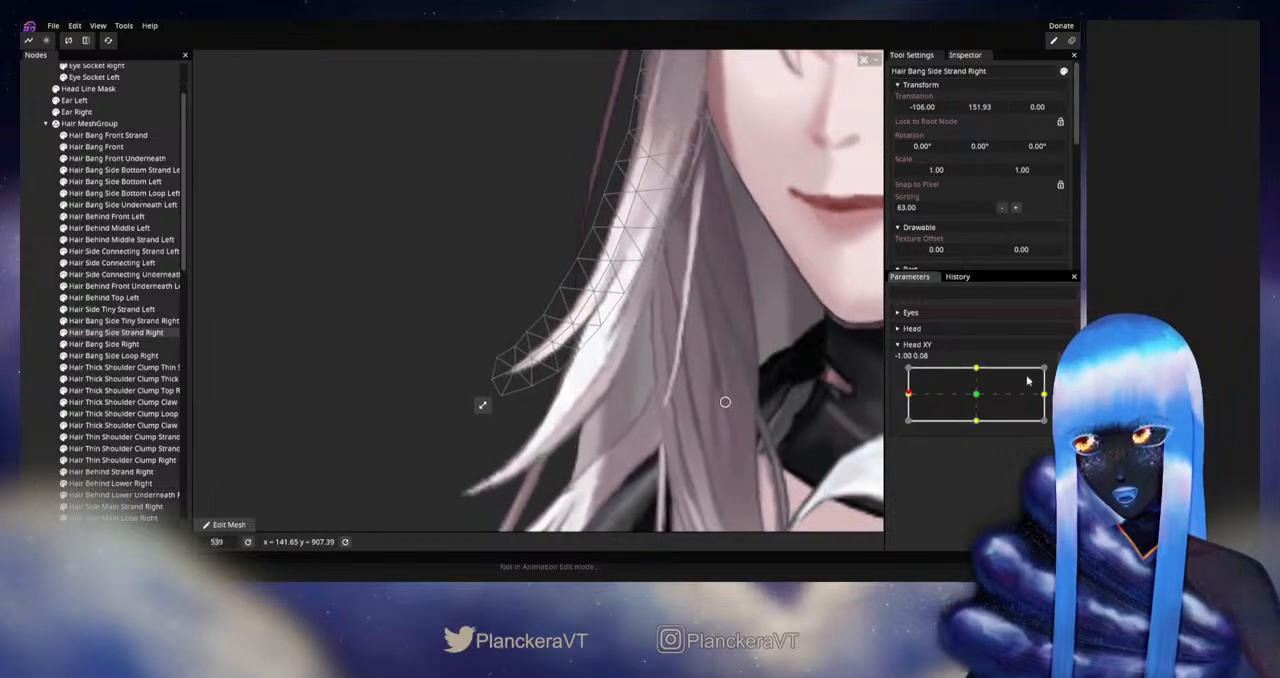
Step: Rearm Head XY at -1.00, 0.00, nudge a lower centre vertex of the strand, and clear the selection to inspect the hair without the mesh
{"action": "left_click", "coordinate": [1062, 358]}
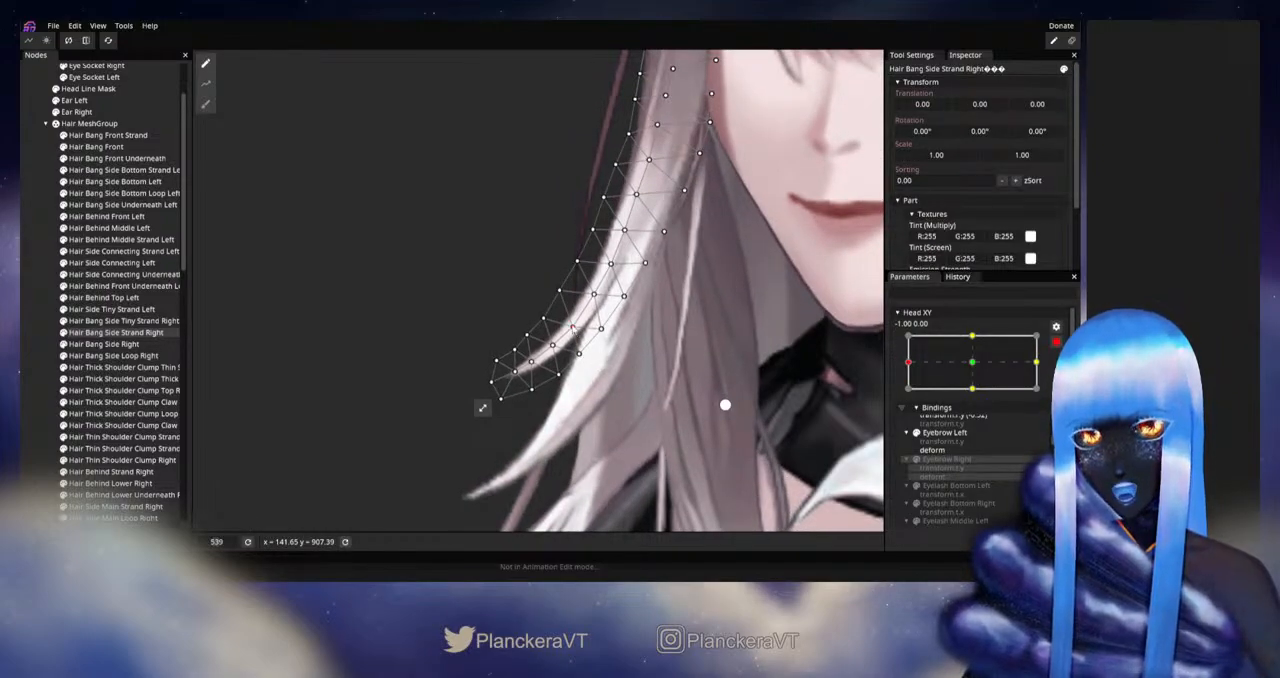
{"action": "left_click", "coordinate": [571, 326]}
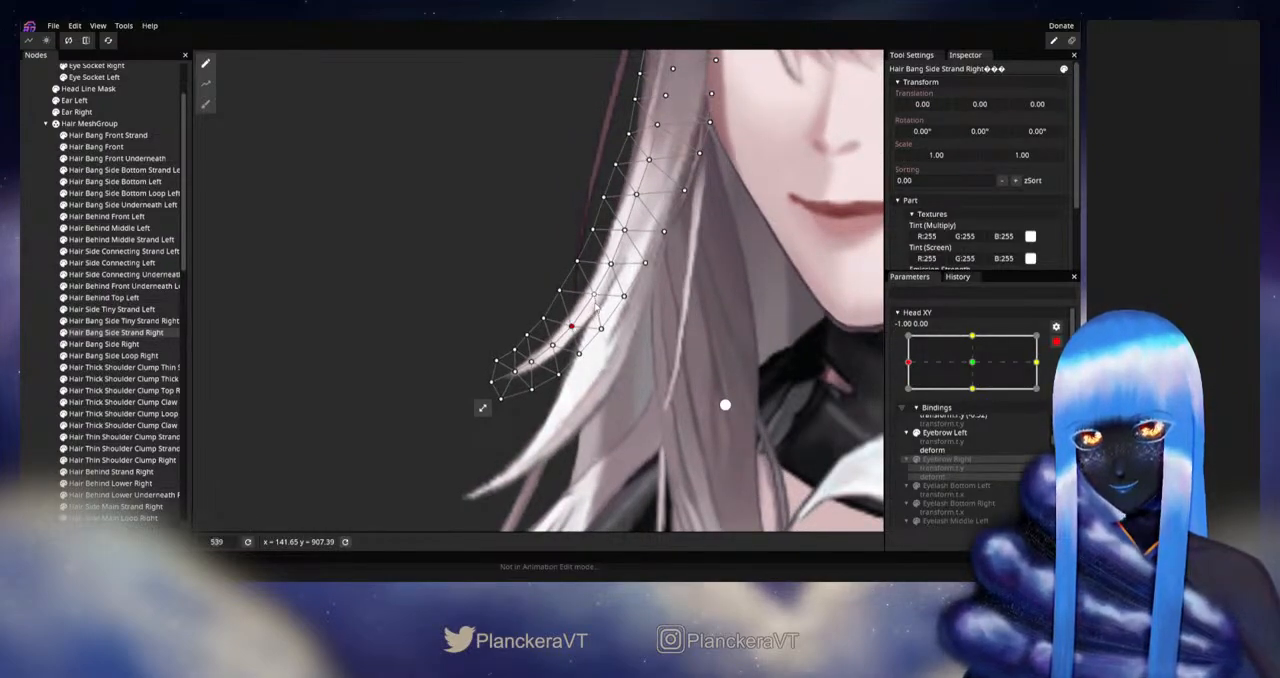
{"action": "left_click", "coordinate": [32, 392]}
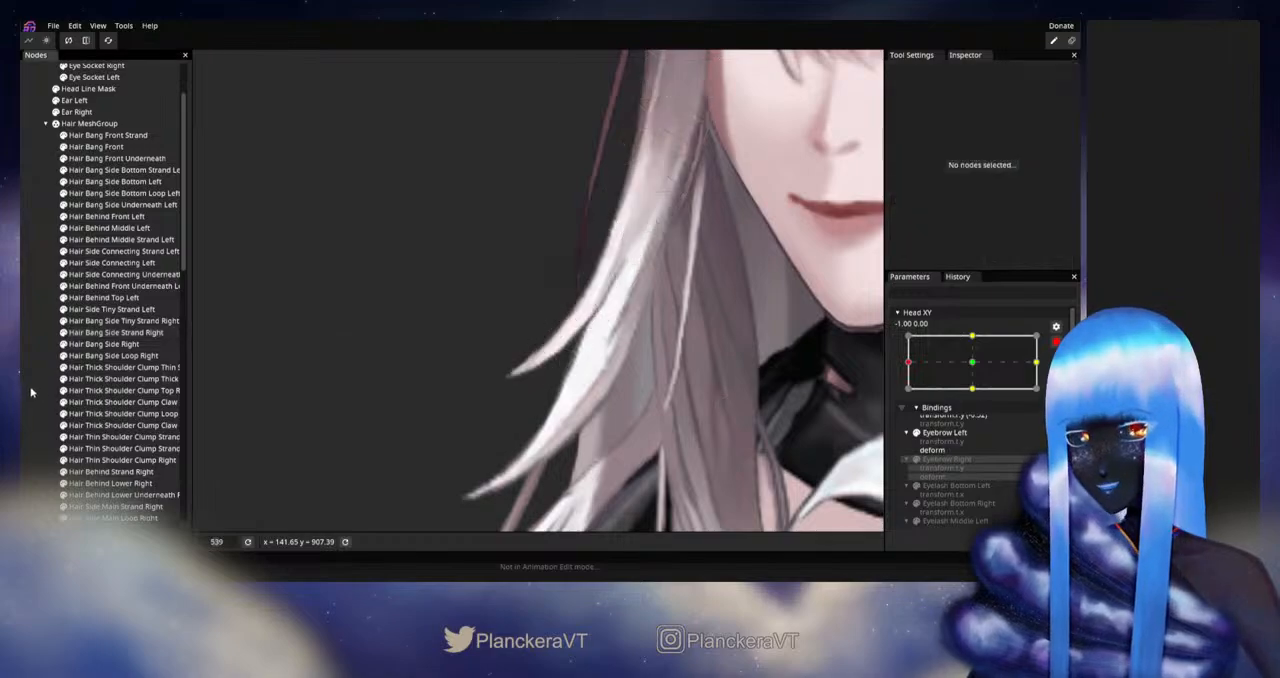
{"action": "scroll", "coordinate": [661, 407], "scroll_direction": "down", "scroll_amount": 3}
{"action": "scroll", "coordinate": [661, 402], "scroll_direction": "down", "scroll_amount": 2}
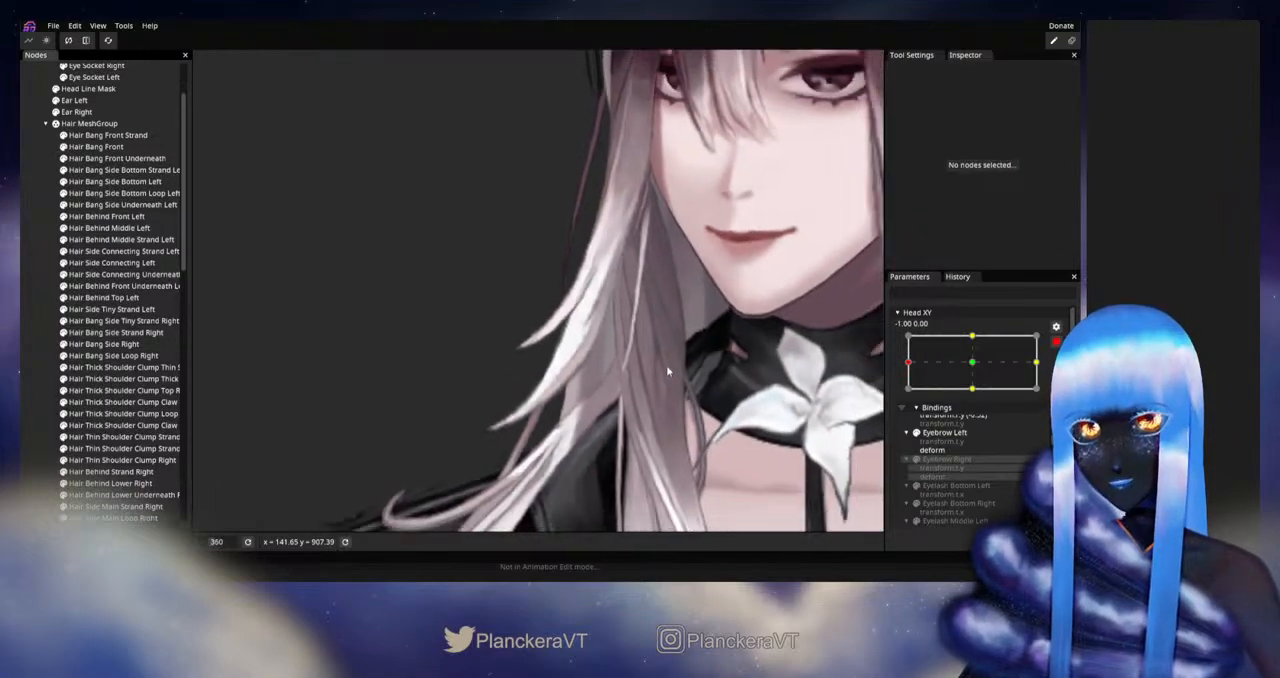
{"action": "scroll", "coordinate": [705, 408], "scroll_direction": "up", "scroll_amount": 1}
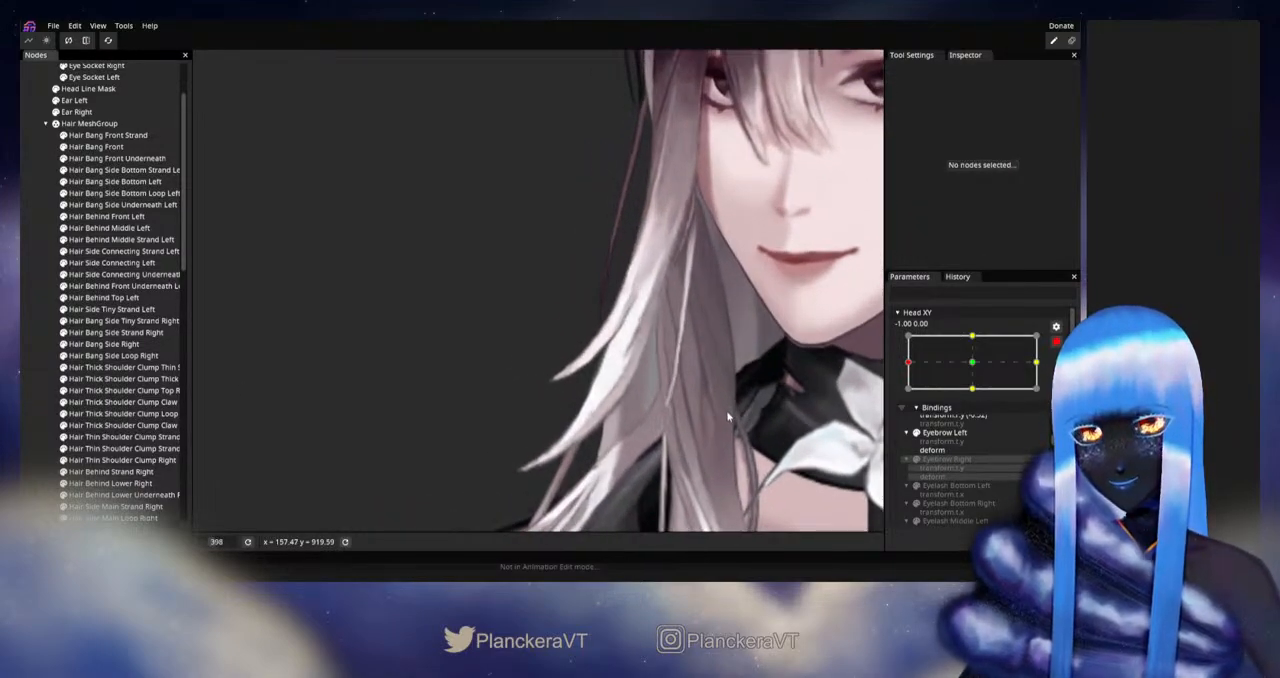
{"action": "scroll", "coordinate": [729, 414], "scroll_direction": "up", "scroll_amount": 1}
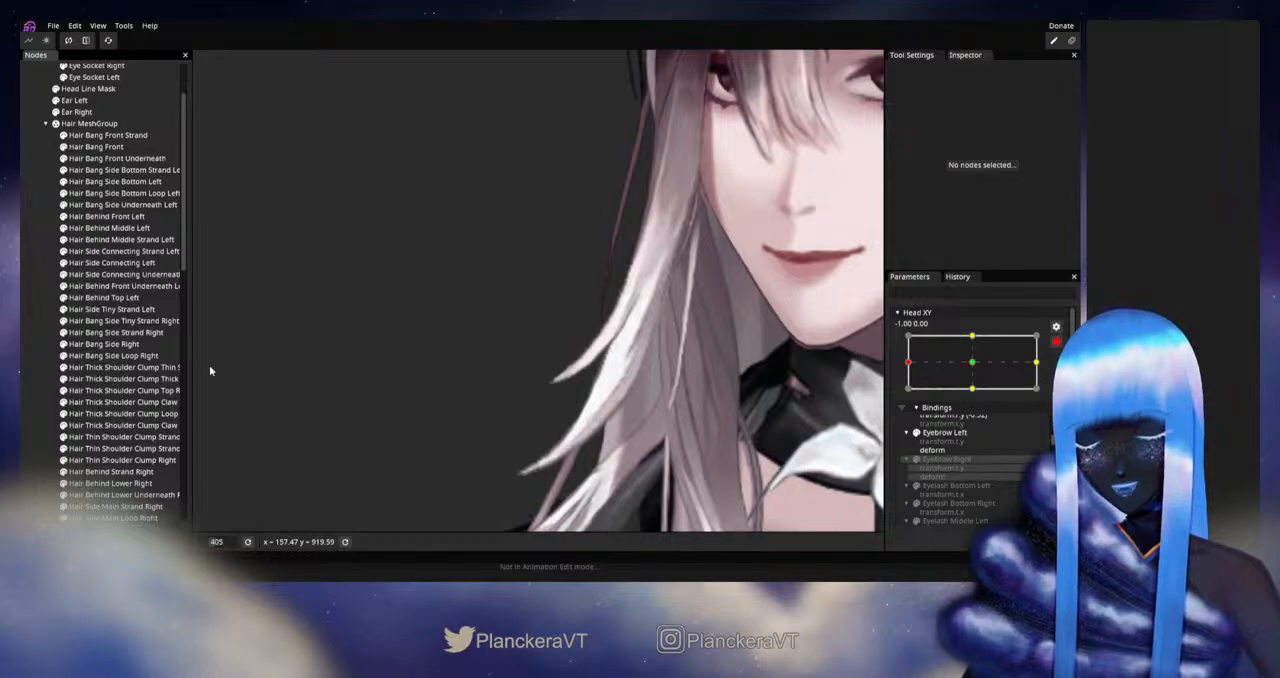
Step: Reselect Hair Bang Side Strand Right, disarm Head XY to check the strand around the left extreme, and rearm at -1.00, 0.00
{"action": "left_click", "coordinate": [112, 332]}
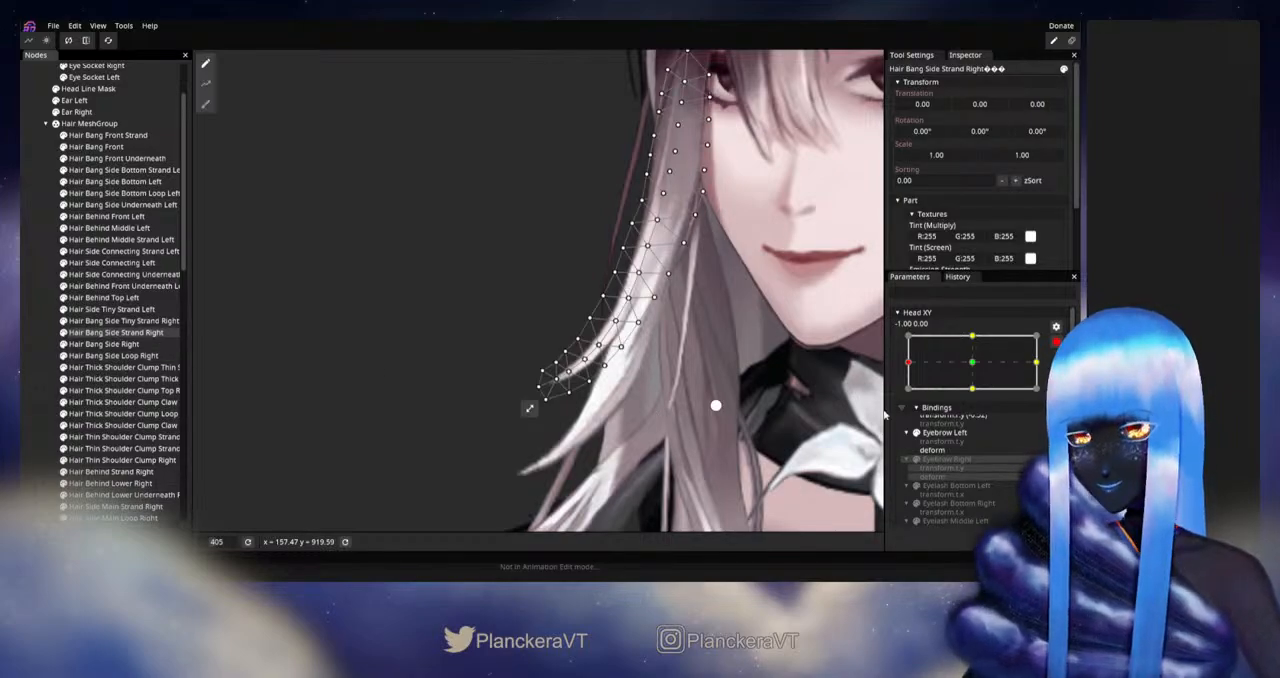
{"action": "left_click", "coordinate": [1057, 343]}
{"action": "mouse_move", "coordinate": [908, 398]}
{"action": "left_mouse_down"}
{"action": "mouse_move", "coordinate": [967, 397]}
{"action": "mouse_move", "coordinate": [908, 392]}
{"action": "left_mouse_up"}
{"action": "left_click", "coordinate": [1063, 374]}
Step: Nudge the inner-edge and centre vertices along the strand's lower curve, and disarm Head XY to check the result around the left extreme
{"action": "scroll", "coordinate": [616, 436], "scroll_direction": "up", "scroll_amount": 3}
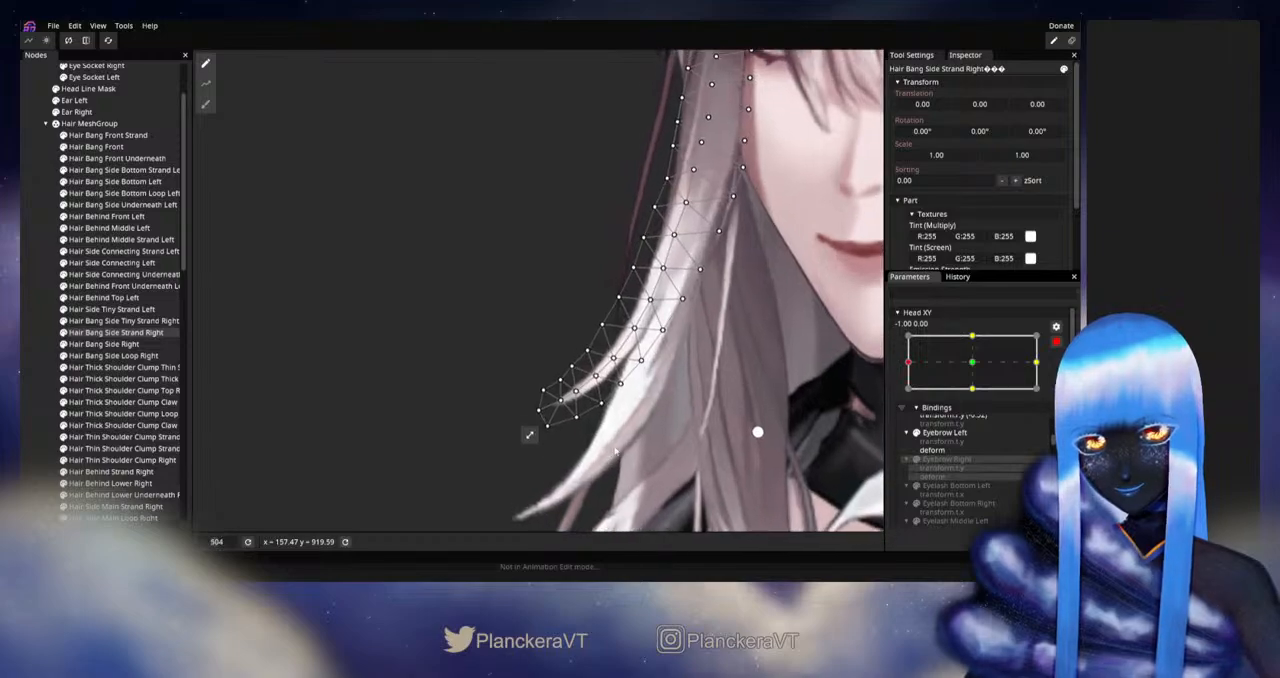
{"action": "left_click_drag", "start_coordinate": [616, 436], "coordinate": [637, 318]}
{"action": "left_click", "coordinate": [597, 358]}
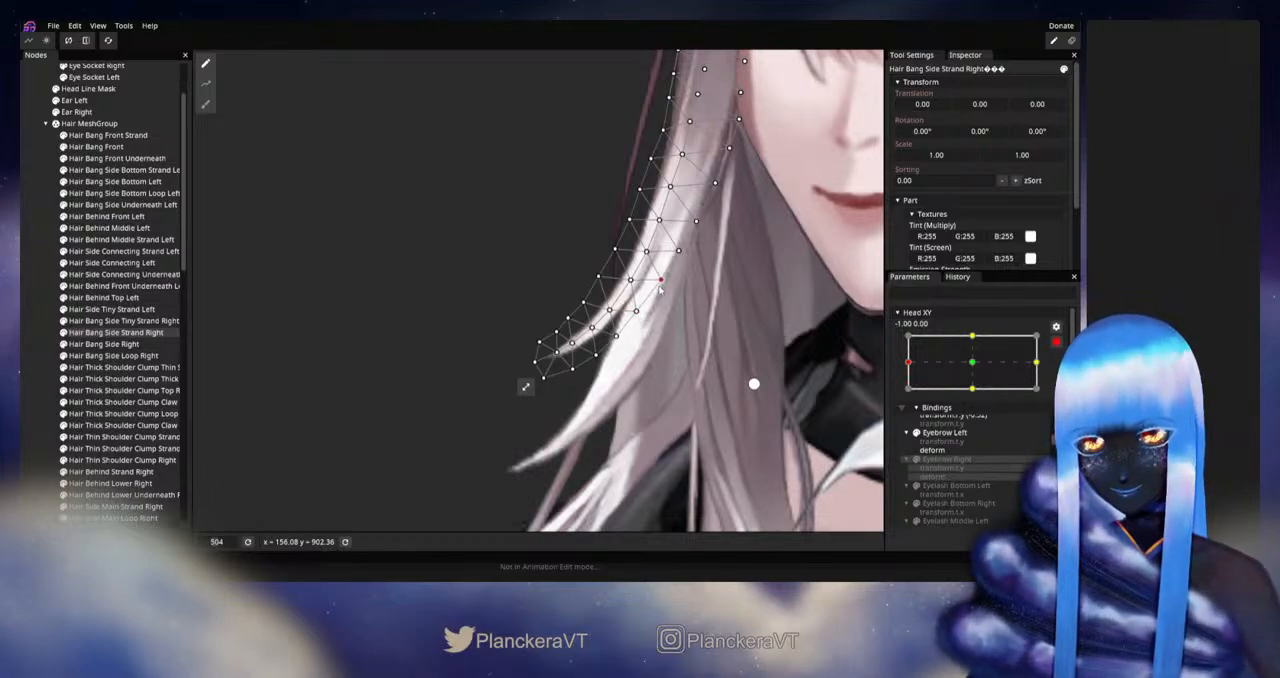
{"action": "left_click_drag", "start_coordinate": [660, 283], "coordinate": [662, 280]}
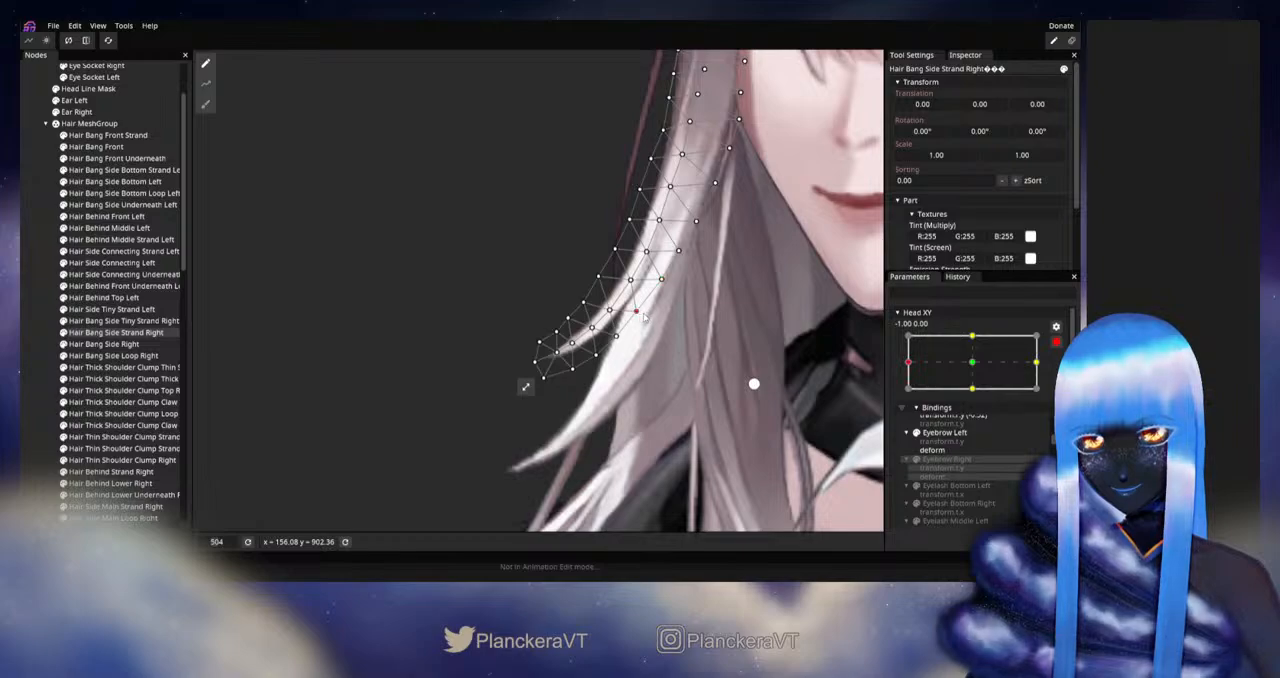
{"action": "left_click", "coordinate": [630, 282]}
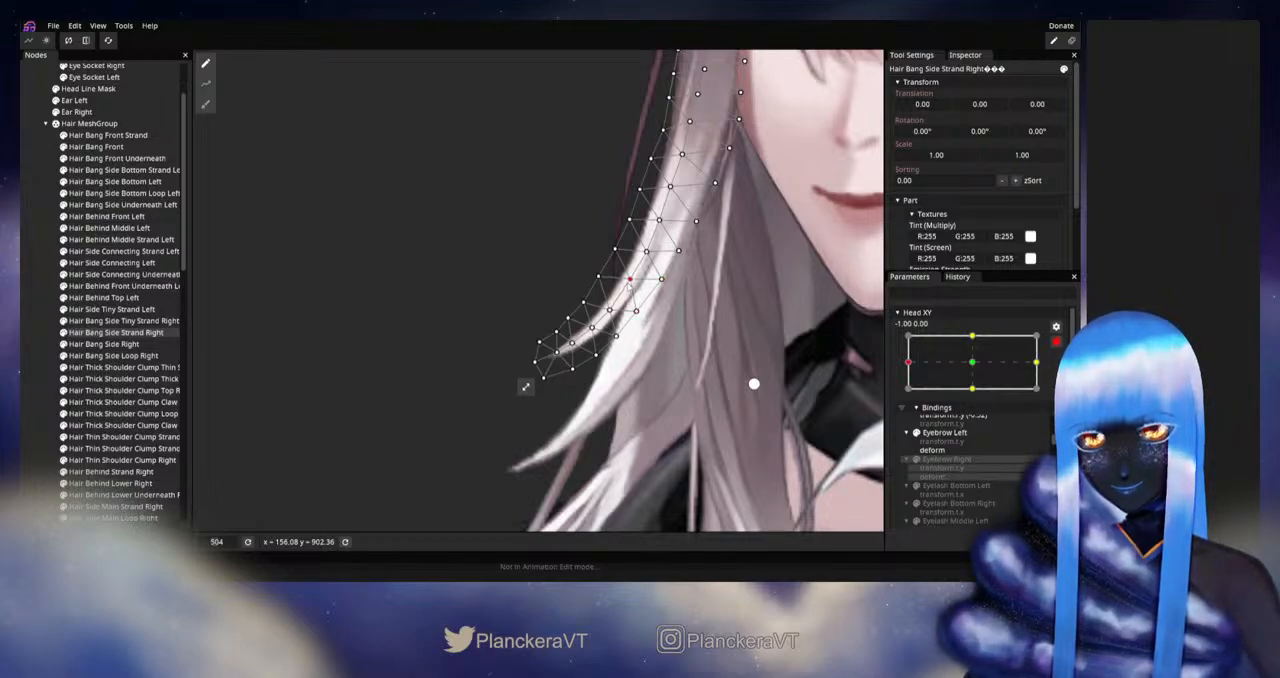
{"action": "left_click", "coordinate": [636, 312]}
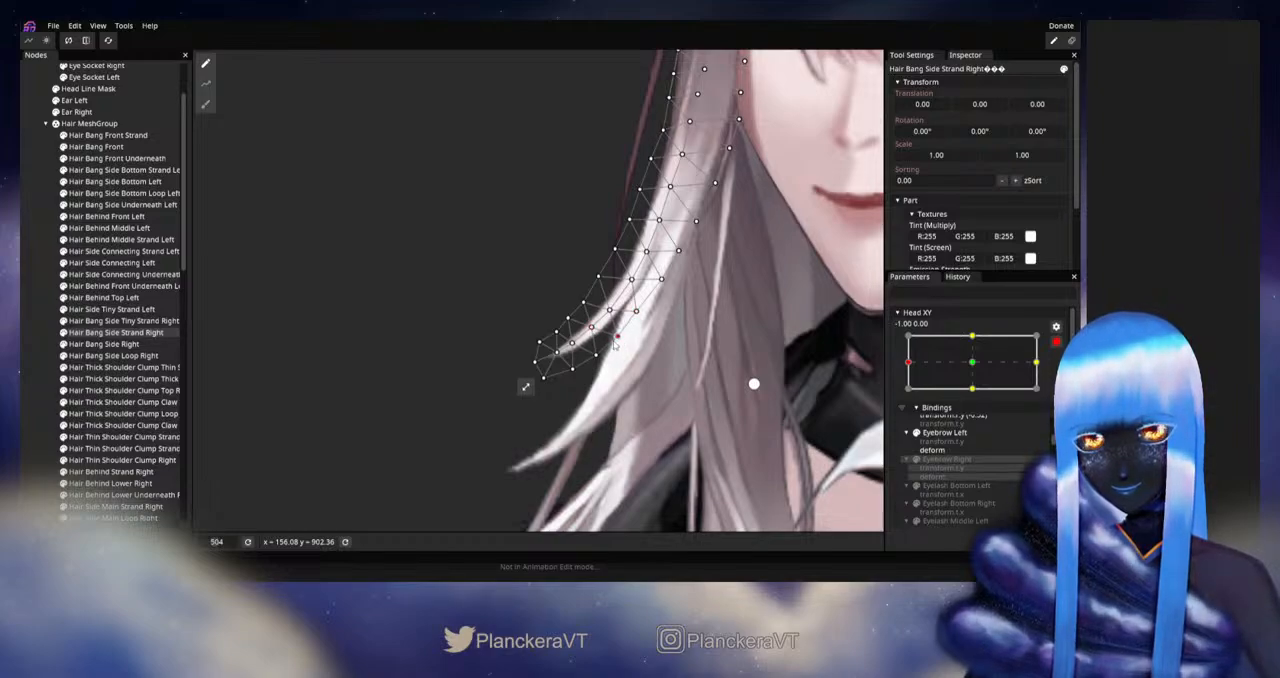
{"action": "left_click", "coordinate": [1056, 342]}
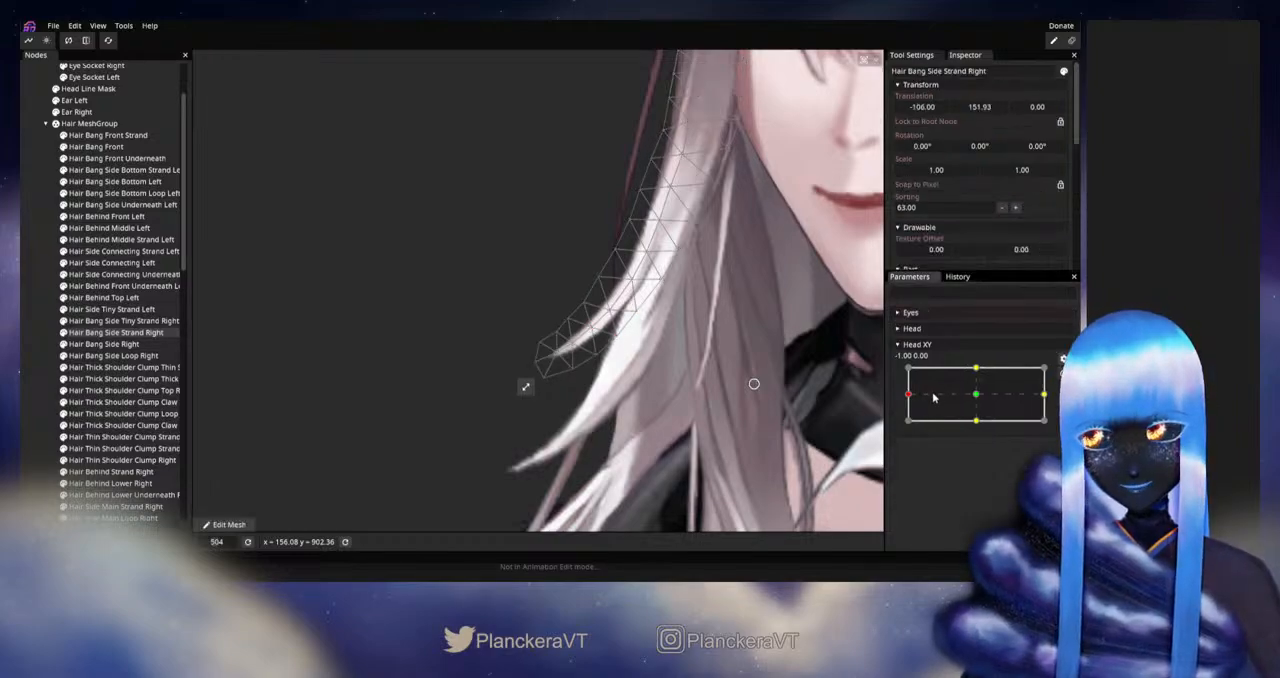
{"action": "mouse_move", "coordinate": [909, 398]}
{"action": "left_mouse_down"}
{"action": "mouse_move", "coordinate": [975, 398]}
{"action": "mouse_move", "coordinate": [908, 395]}
{"action": "left_mouse_up"}
Step: Rearm Head XY at -1.00, 0.00, shift the lower inner-edge vertices down toward the tip, and disarm to check the strand's curve
{"action": "left_click", "coordinate": [1061, 374]}
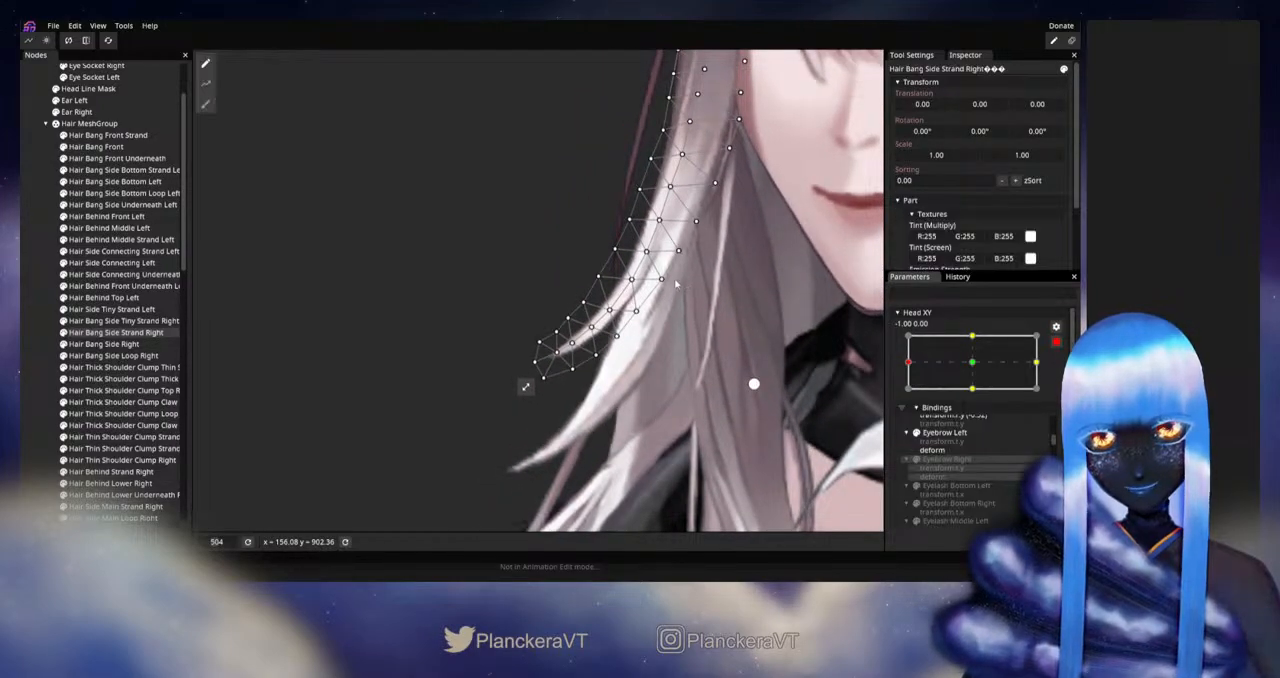
{"action": "left_click_drag", "start_coordinate": [668, 282], "coordinate": [634, 321]}
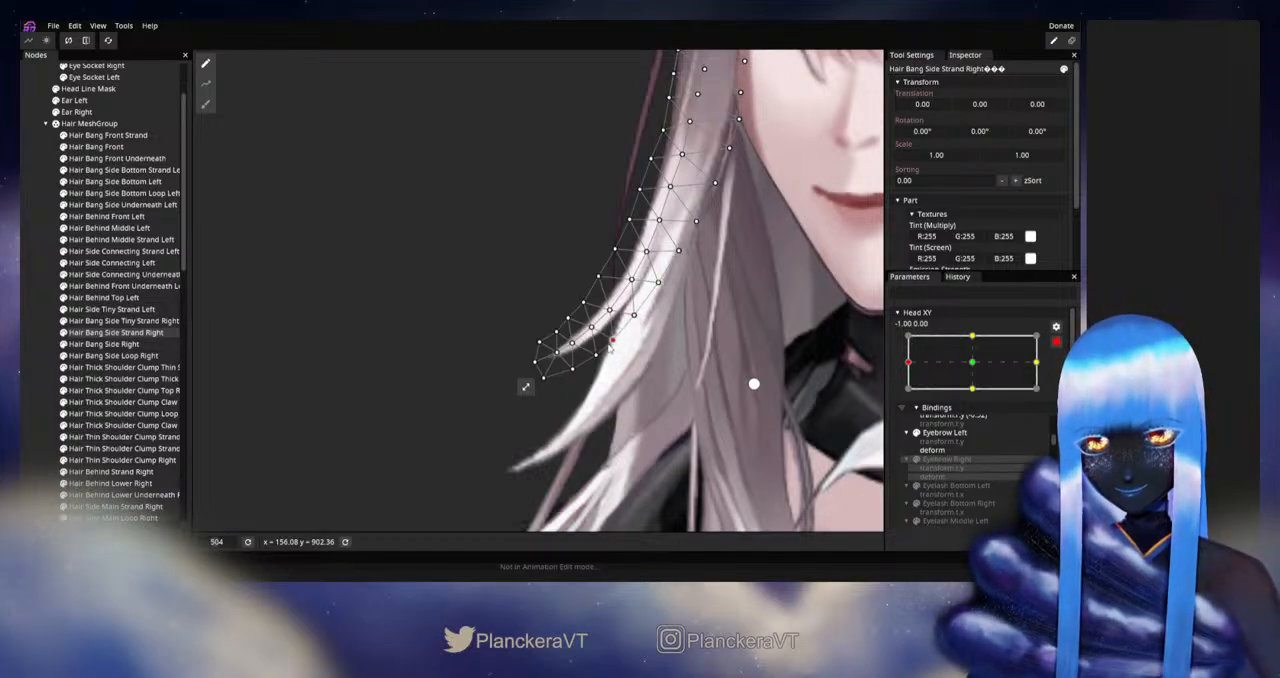
{"action": "left_click_drag", "start_coordinate": [610, 345], "coordinate": [594, 362]}
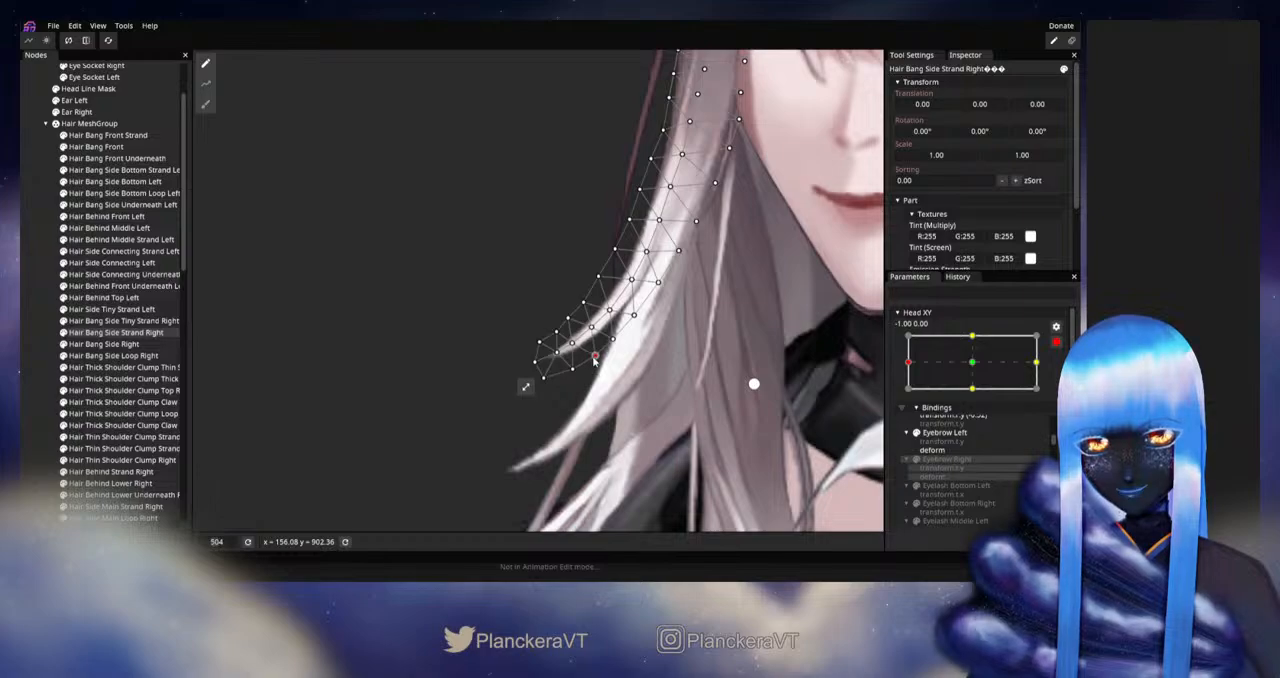
{"action": "left_click", "coordinate": [1056, 342]}
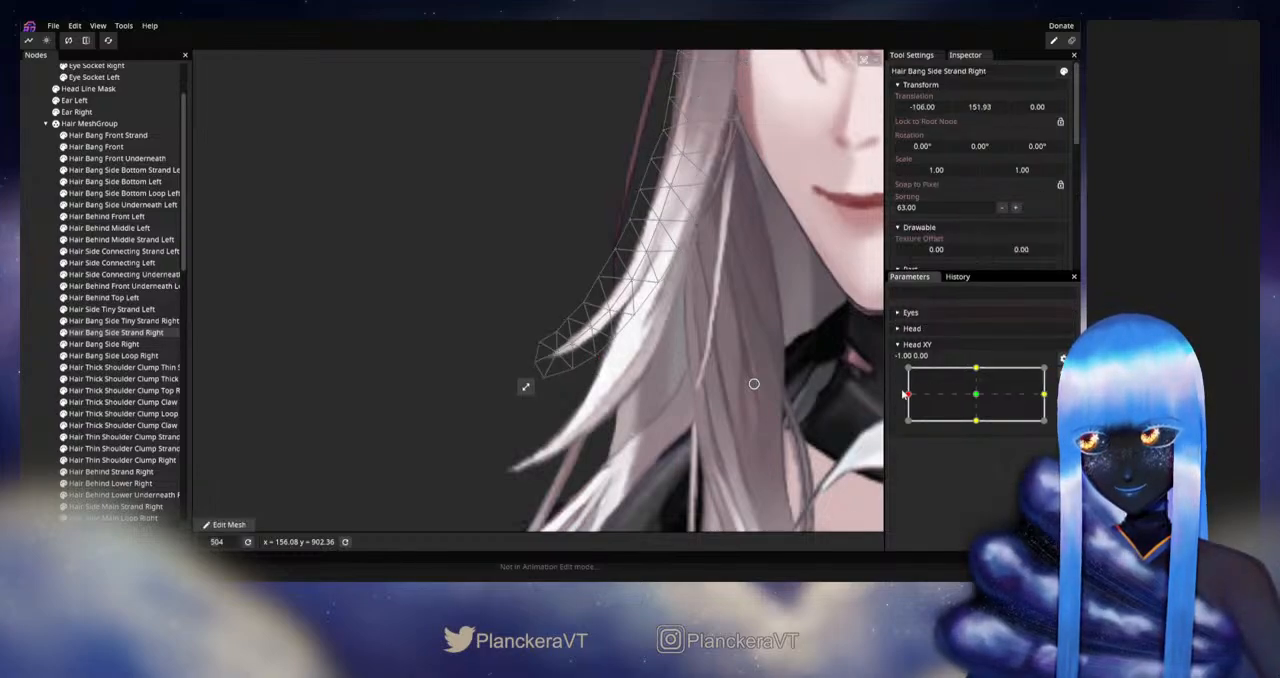
{"action": "mouse_move", "coordinate": [908, 395]}
{"action": "left_mouse_down"}
{"action": "mouse_move", "coordinate": [976, 397]}
{"action": "mouse_move", "coordinate": [906, 397]}
{"action": "left_mouse_up"}
Step: Rearm Head XY at -1.00, 0.00, nudge two inner-edge vertices on the strand's lower curve, and disarm to check around the left extreme
{"action": "left_click", "coordinate": [1062, 373]}
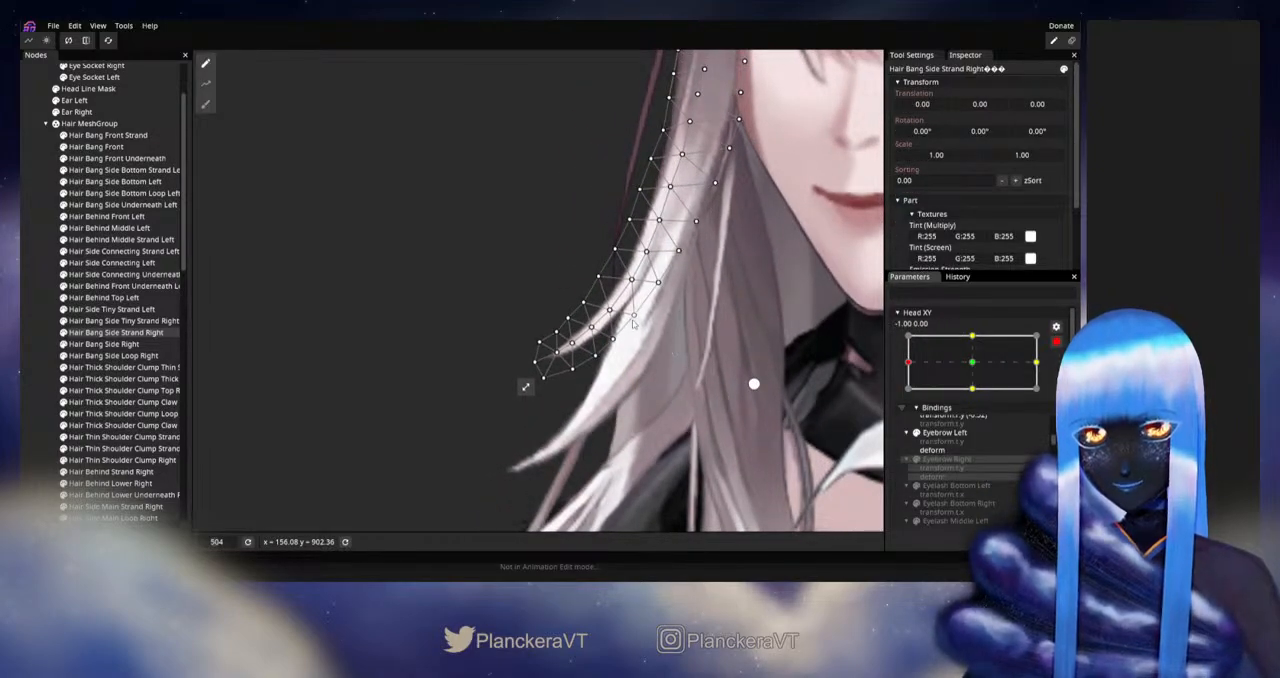
{"action": "left_click", "coordinate": [636, 314]}
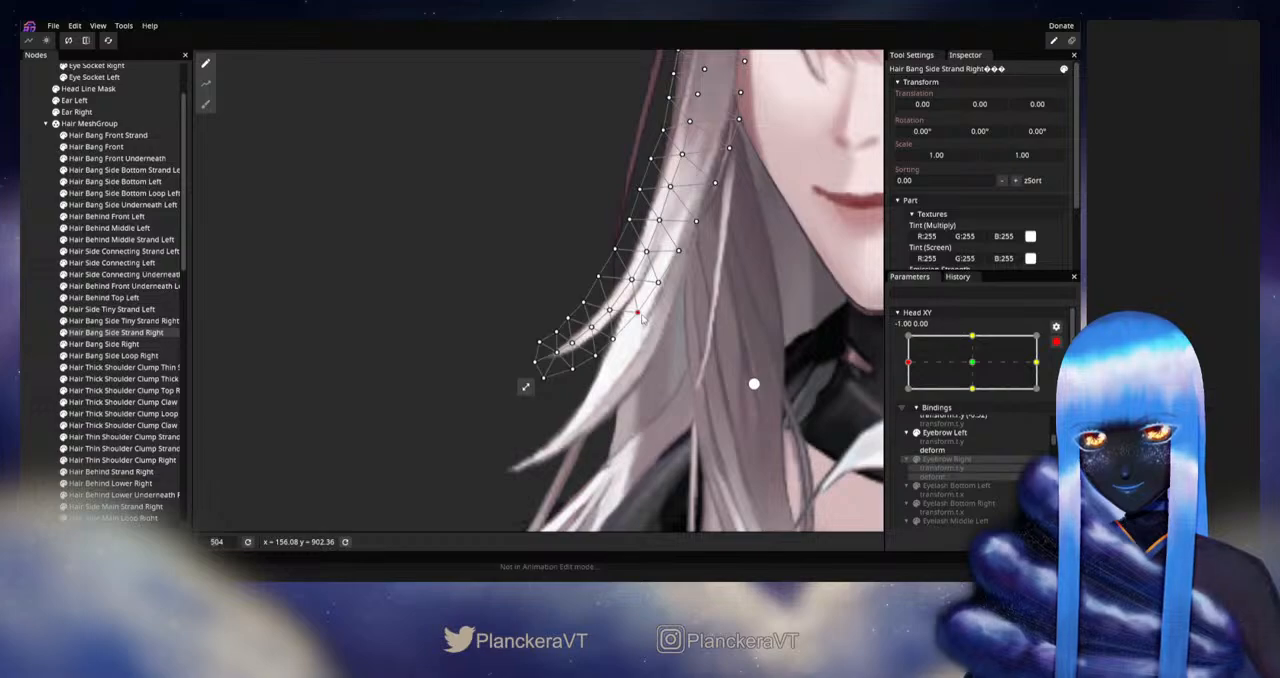
{"action": "left_click", "coordinate": [613, 338]}
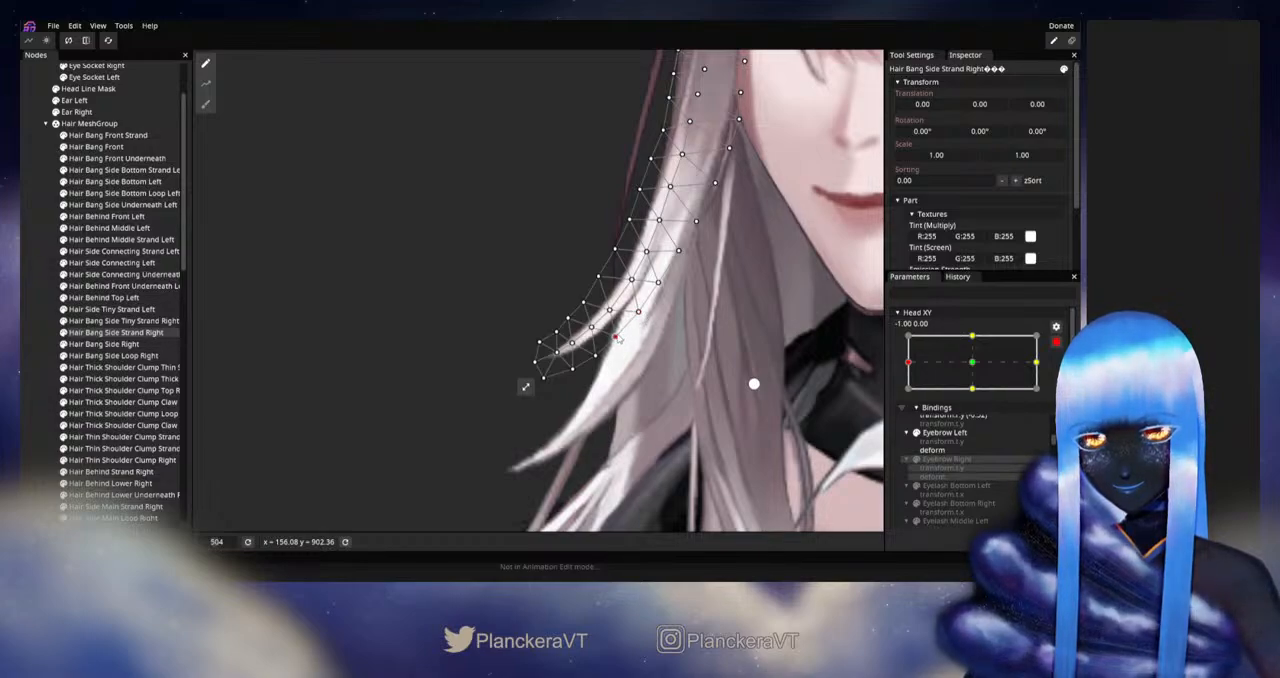
{"action": "left_click", "coordinate": [1053, 345]}
{"action": "mouse_move", "coordinate": [912, 396]}
{"action": "left_mouse_down"}
{"action": "mouse_move", "coordinate": [972, 397]}
{"action": "mouse_move", "coordinate": [905, 397]}
{"action": "left_mouse_up"}
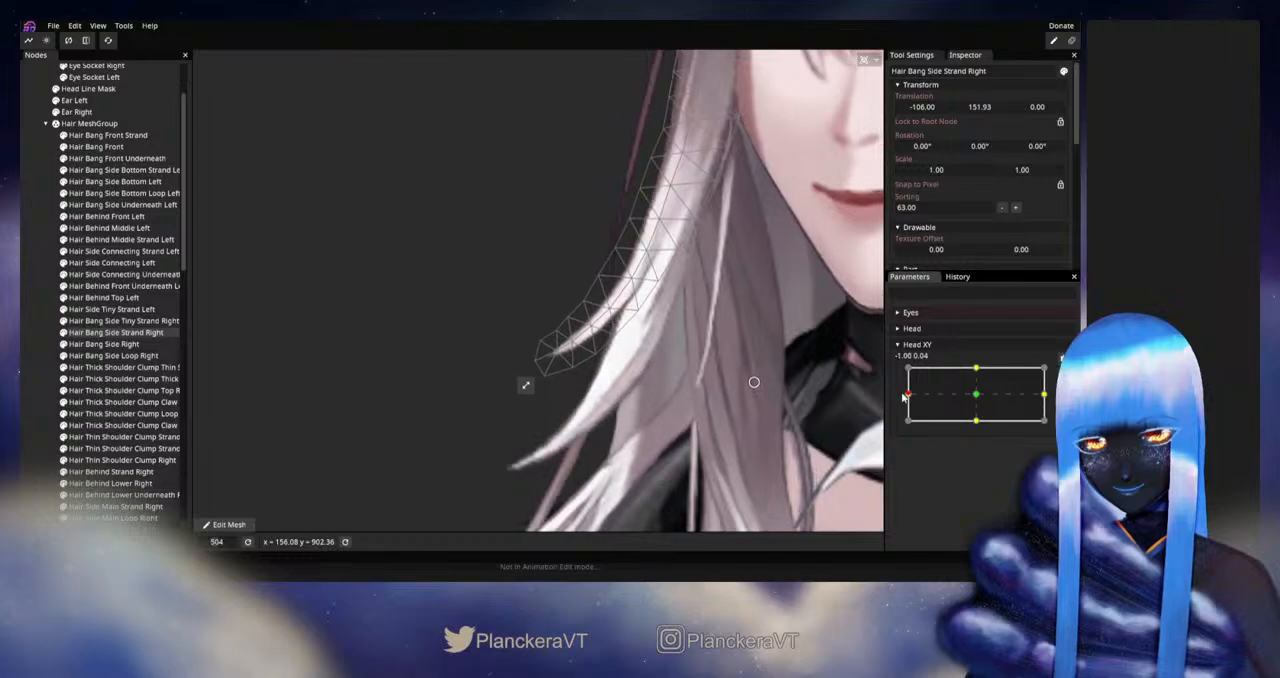
Step: Clear the selection and examine the right-side hair without the mesh while varying Head XY around the left extreme
{"action": "left_click", "coordinate": [32, 394]}
{"action": "scroll", "coordinate": [600, 257], "scroll_direction": "down", "scroll_amount": 6}
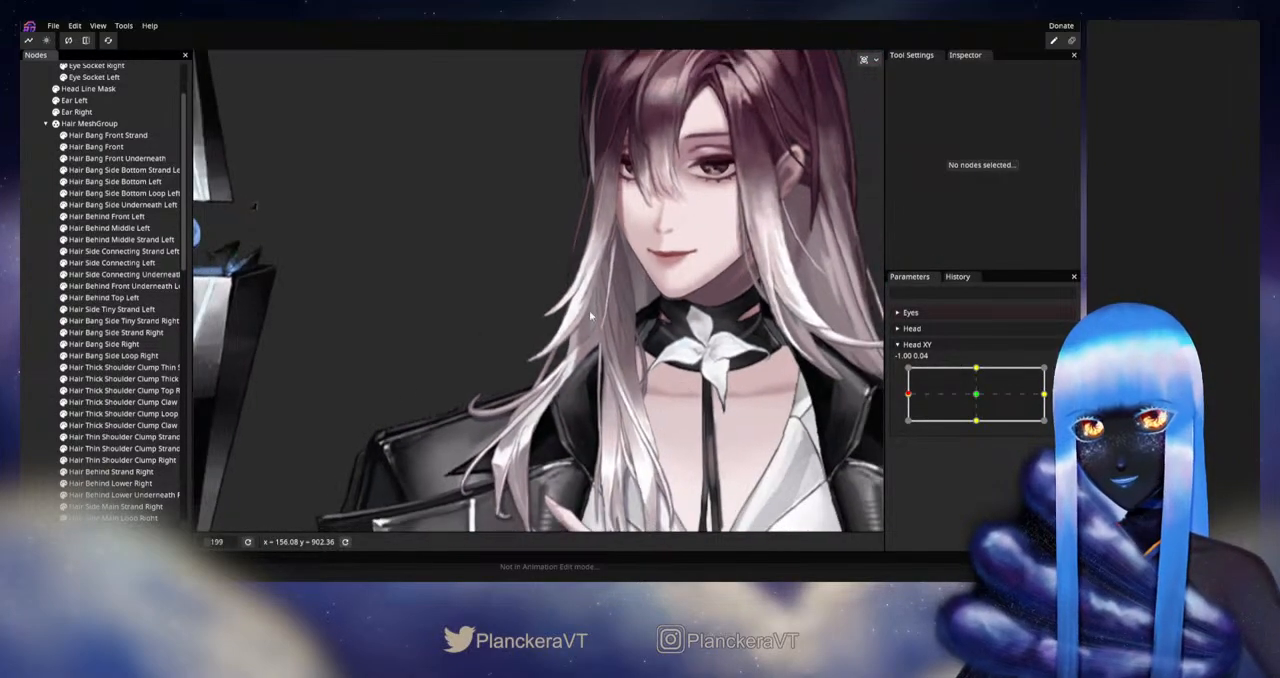
{"action": "scroll", "coordinate": [636, 365], "scroll_direction": "down", "scroll_amount": 2}
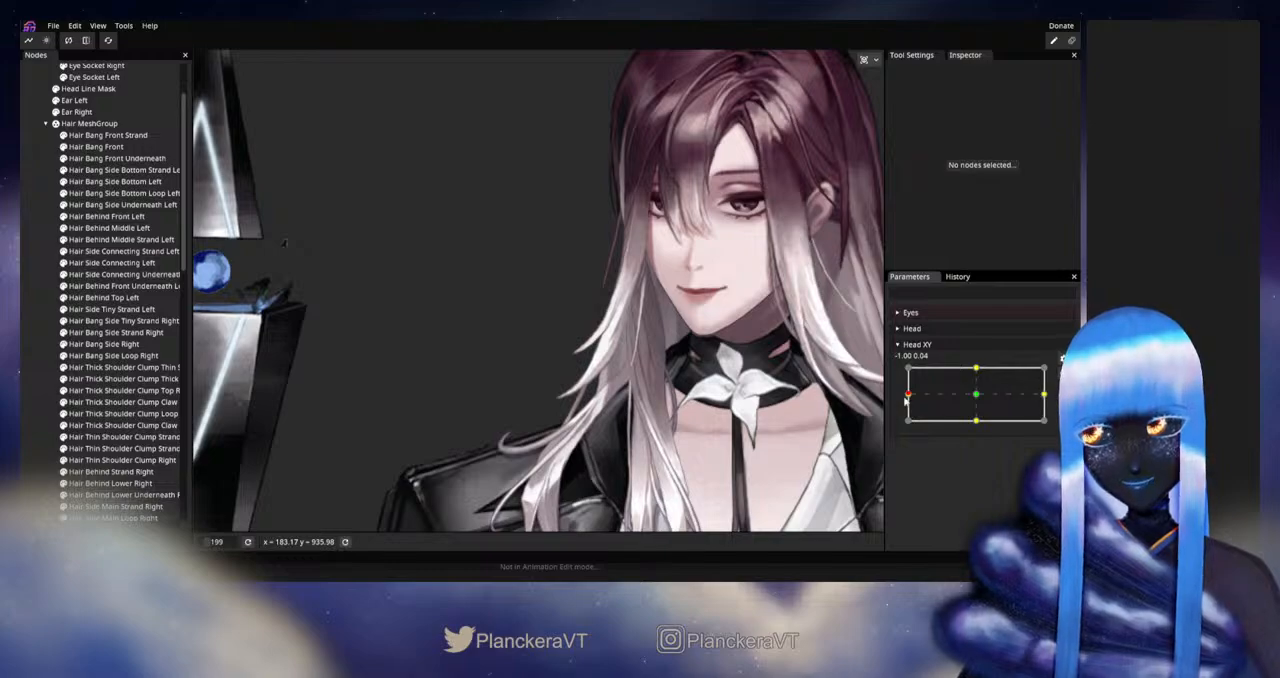
{"action": "mouse_move", "coordinate": [909, 397]}
{"action": "left_mouse_down"}
{"action": "mouse_move", "coordinate": [975, 397]}
{"action": "mouse_move", "coordinate": [929, 397]}
{"action": "left_mouse_up"}
{"action": "left_click_drag", "start_coordinate": [910, 398], "coordinate": [904, 394]}
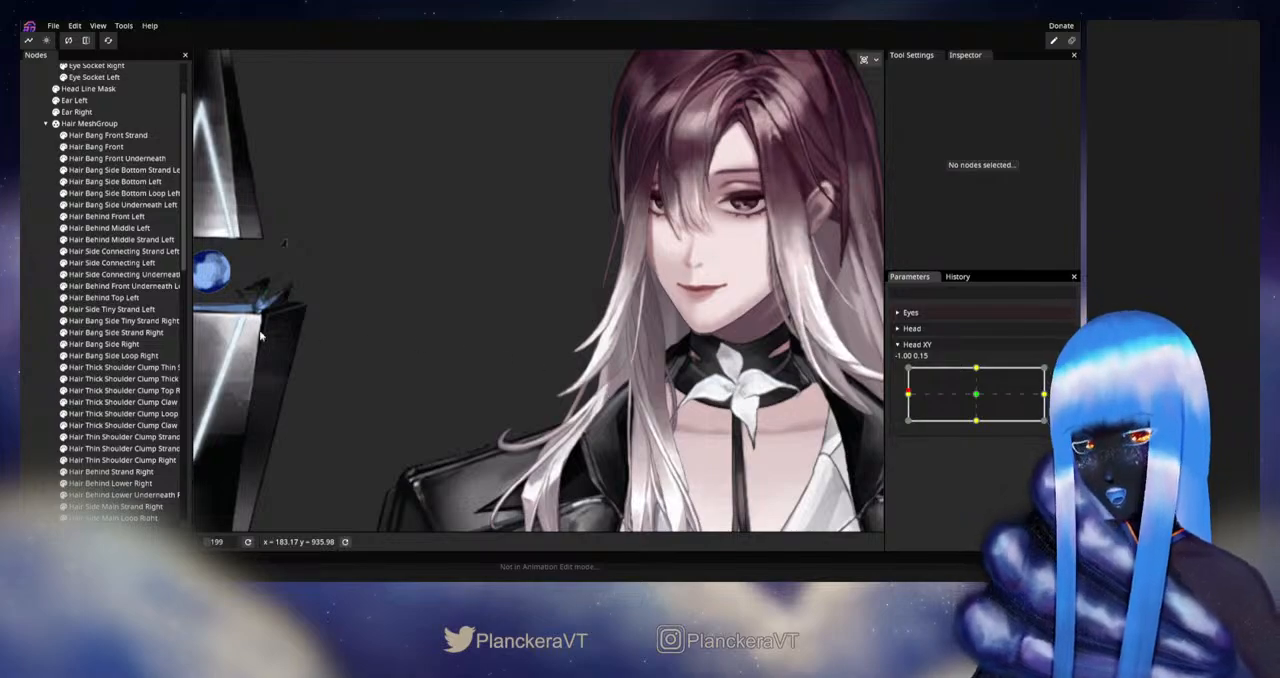
{"action": "scroll", "coordinate": [580, 338], "scroll_direction": "up", "scroll_amount": 4}
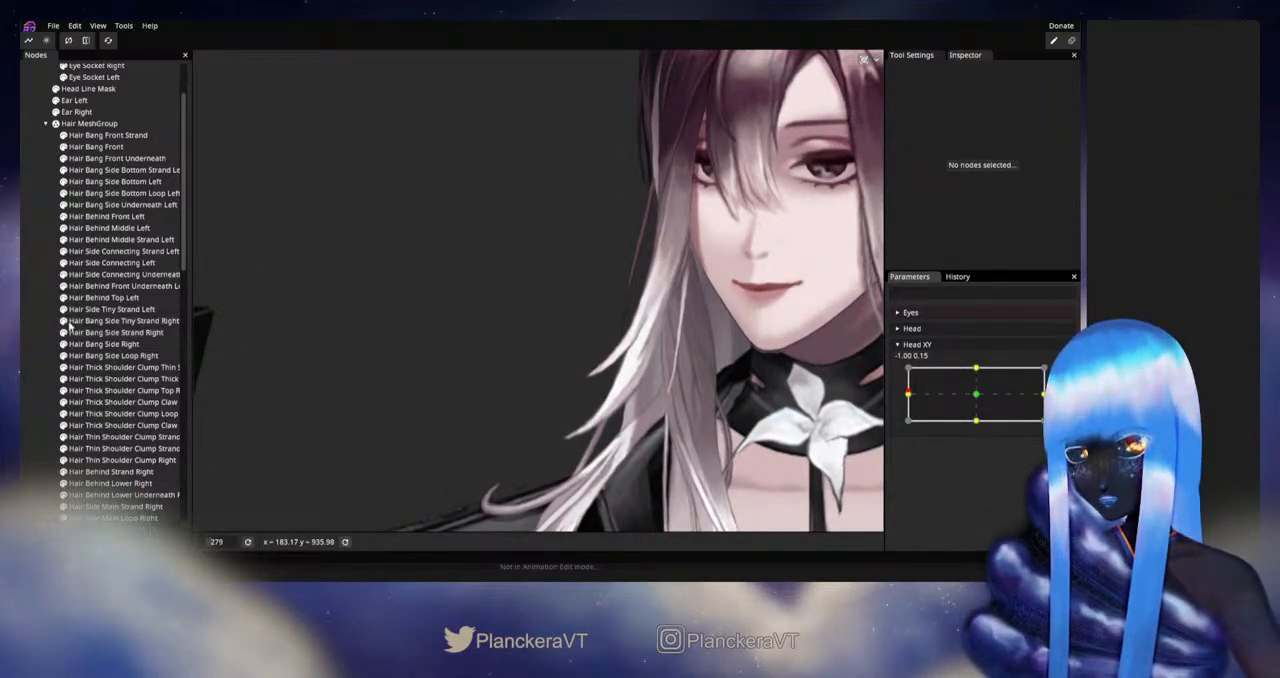
{"action": "scroll", "coordinate": [420, 340], "scroll_direction": "up", "scroll_amount": 4}
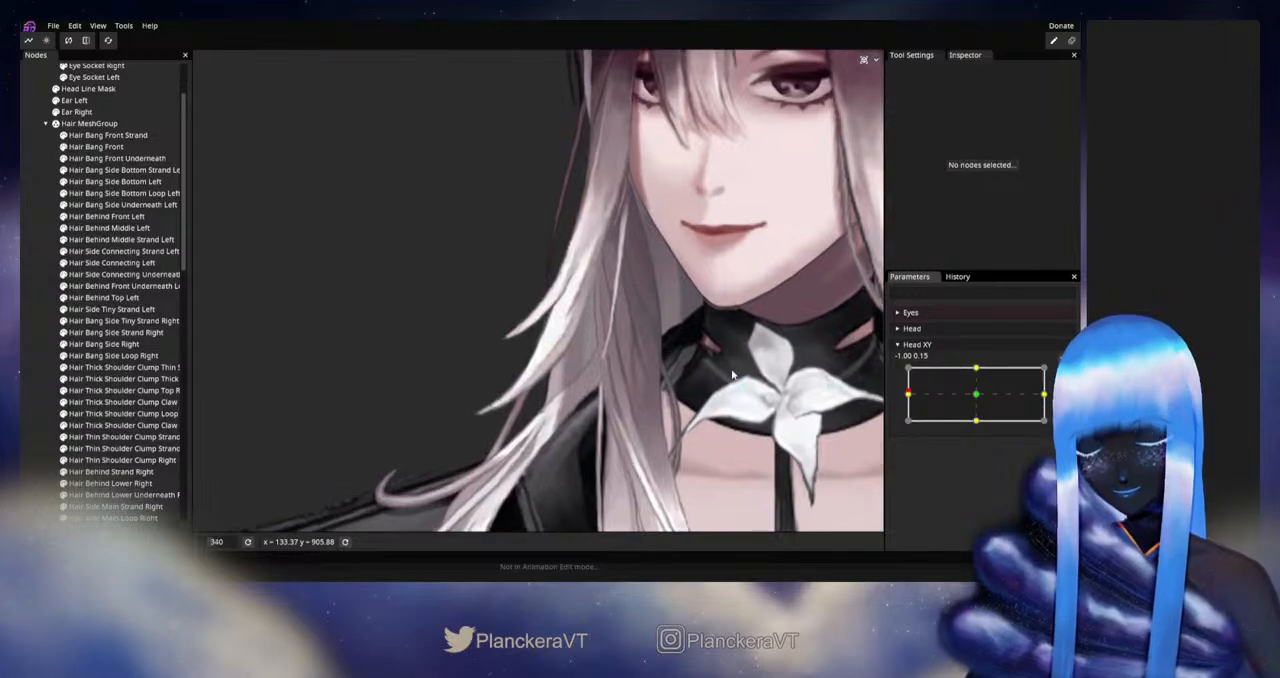
{"action": "scroll", "coordinate": [732, 374], "scroll_direction": "up", "scroll_amount": 4}
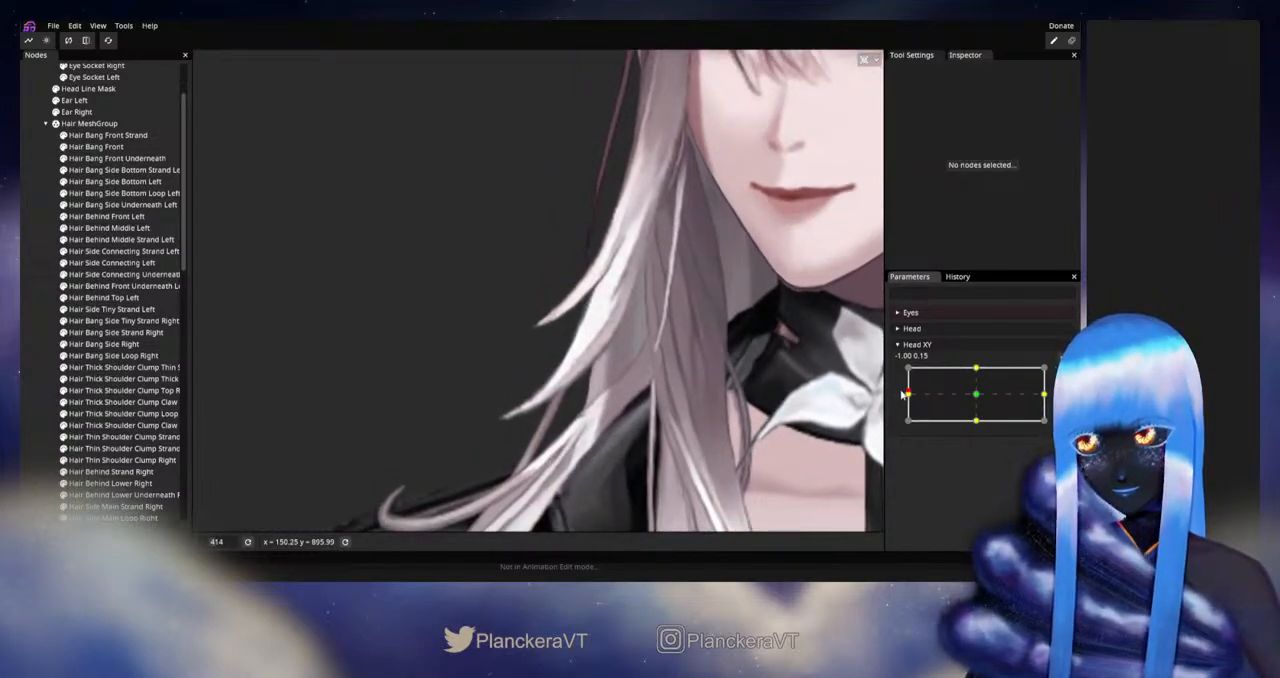
Step: Arm Head XY at -1.00, 0.00, select Hair Bang Side Right, and nudge a centre vertex midway down its mesh
{"action": "mouse_move", "coordinate": [903, 394]}
{"action": "left_mouse_down"}
{"action": "mouse_move", "coordinate": [966, 394]}
{"action": "mouse_move", "coordinate": [892, 397]}
{"action": "left_mouse_up"}
{"action": "left_click", "coordinate": [1063, 374]}
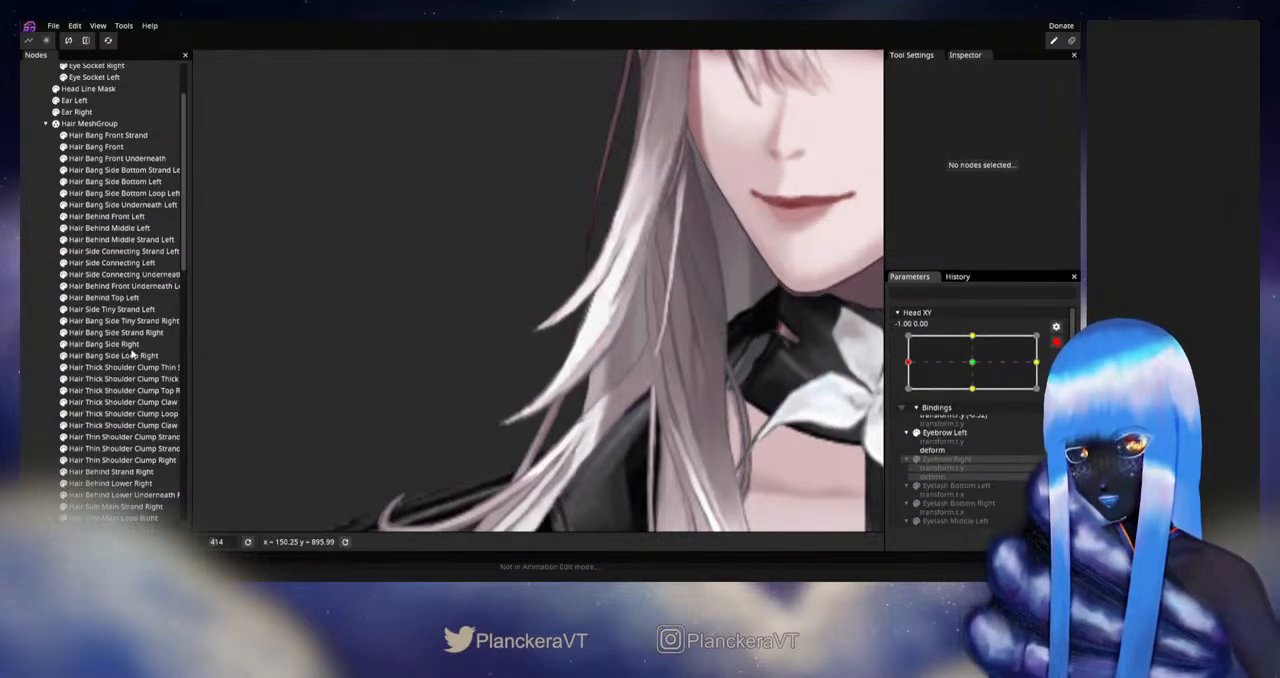
{"action": "left_click", "coordinate": [101, 343]}
{"action": "scroll", "coordinate": [560, 318], "scroll_direction": "up", "scroll_amount": 3}
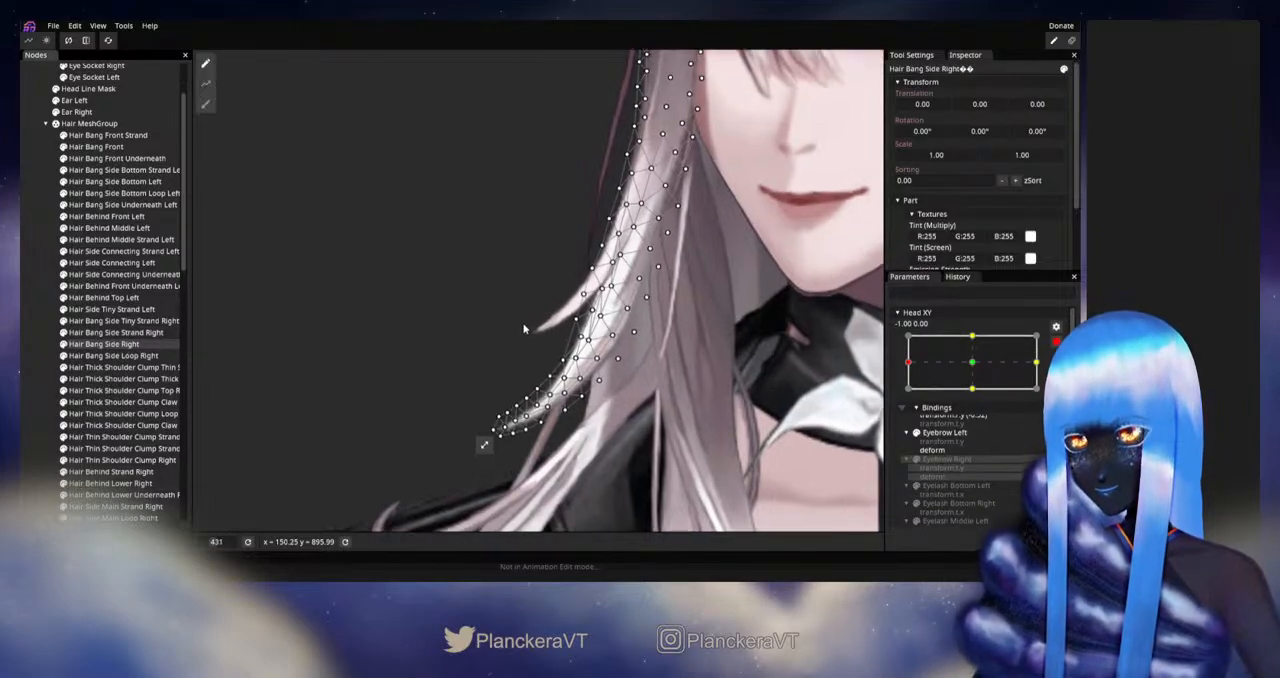
{"action": "left_click_drag", "start_coordinate": [642, 305], "coordinate": [600, 316]}
{"action": "scroll", "coordinate": [602, 310], "scroll_direction": "up", "scroll_amount": 3}
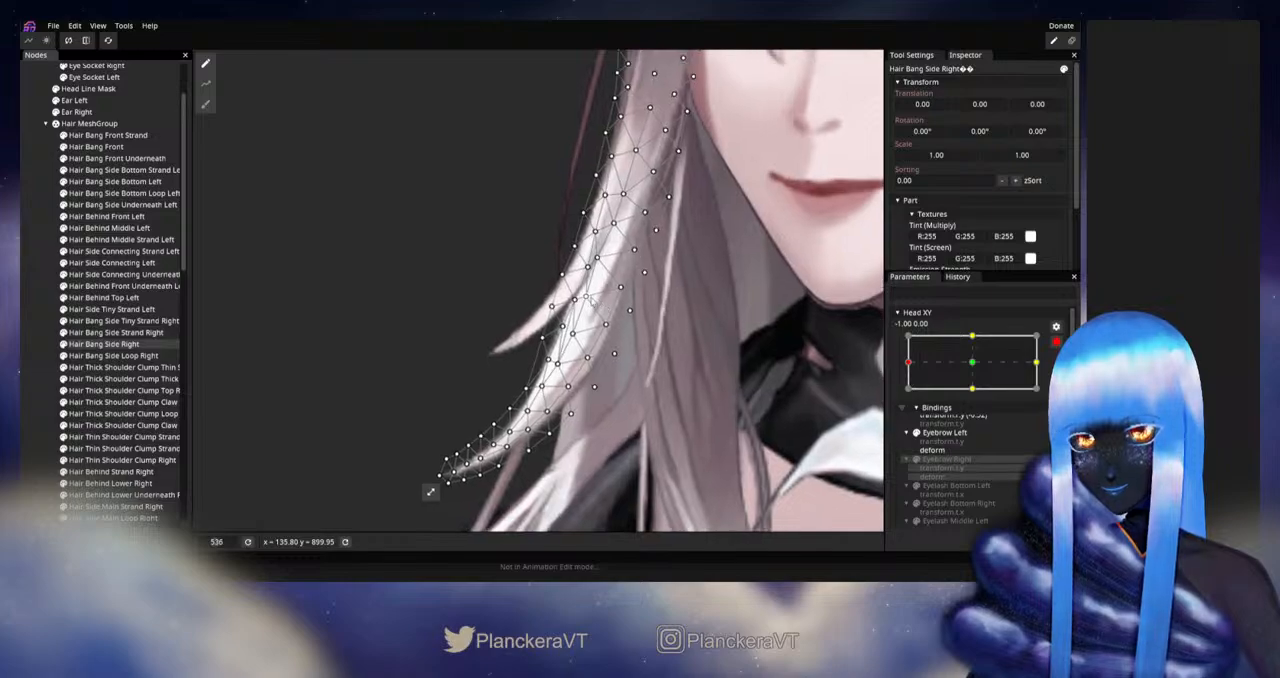
{"action": "left_click", "coordinate": [590, 298]}
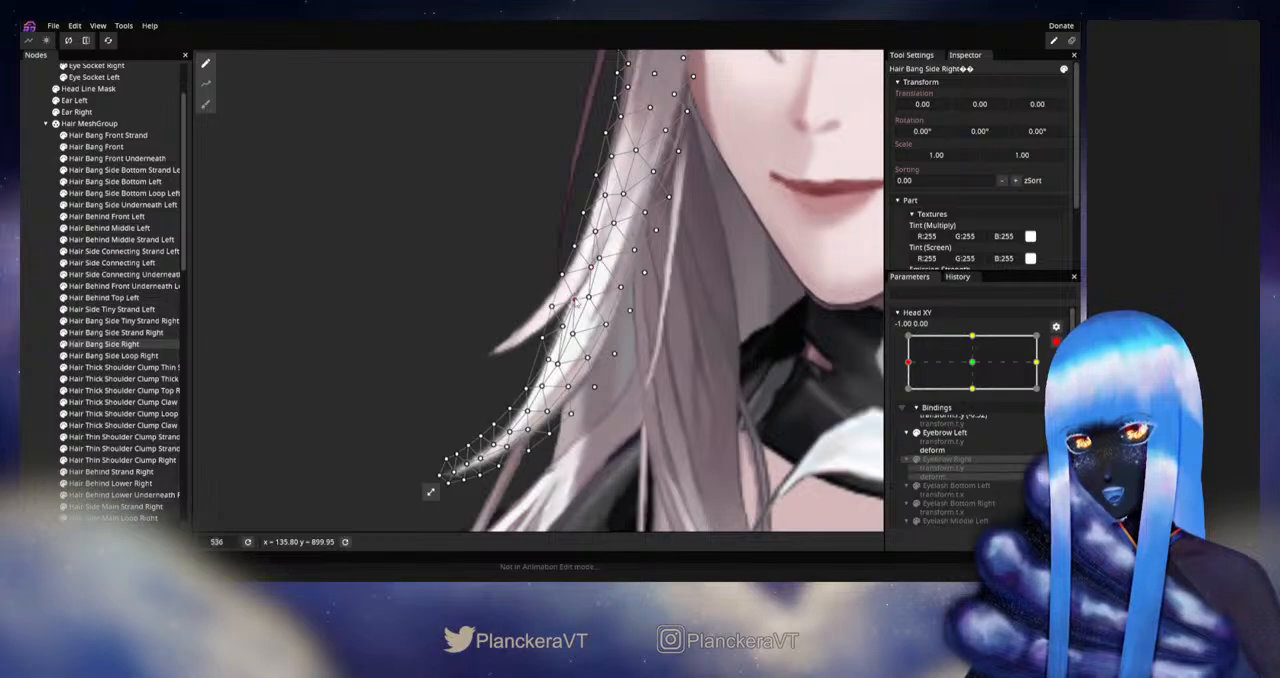
Step: Adjust the centre vertices of Hair Bang Side Right where the strand begins curving toward its tip
{"action": "left_click_drag", "start_coordinate": [576, 301], "coordinate": [528, 389]}
{"action": "left_click", "coordinate": [559, 365]}
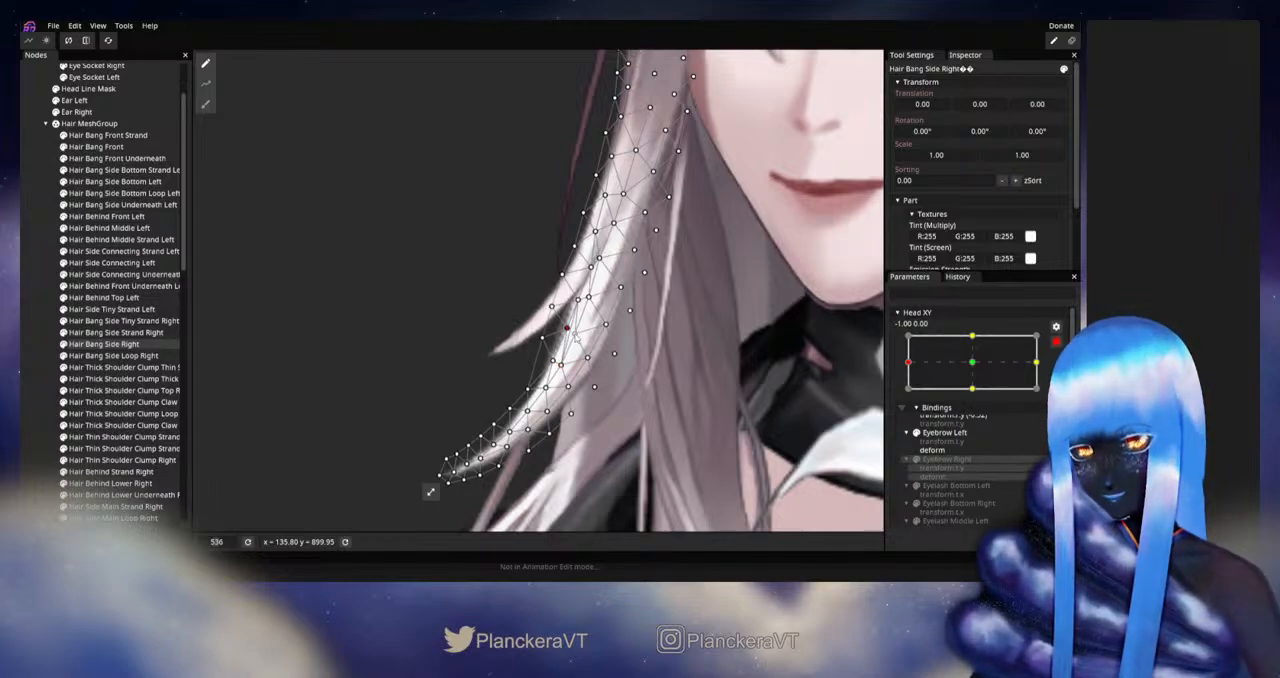
{"action": "left_click_drag", "start_coordinate": [575, 334], "coordinate": [578, 335]}
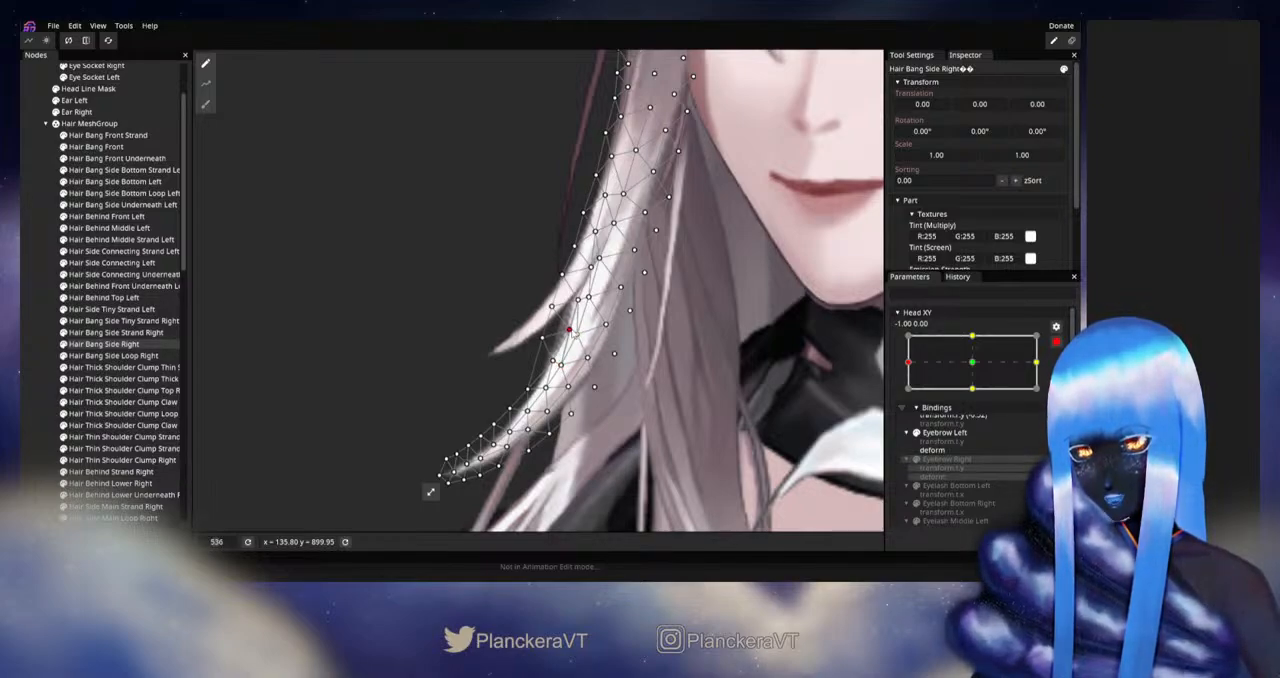
{"action": "left_click", "coordinate": [578, 300]}
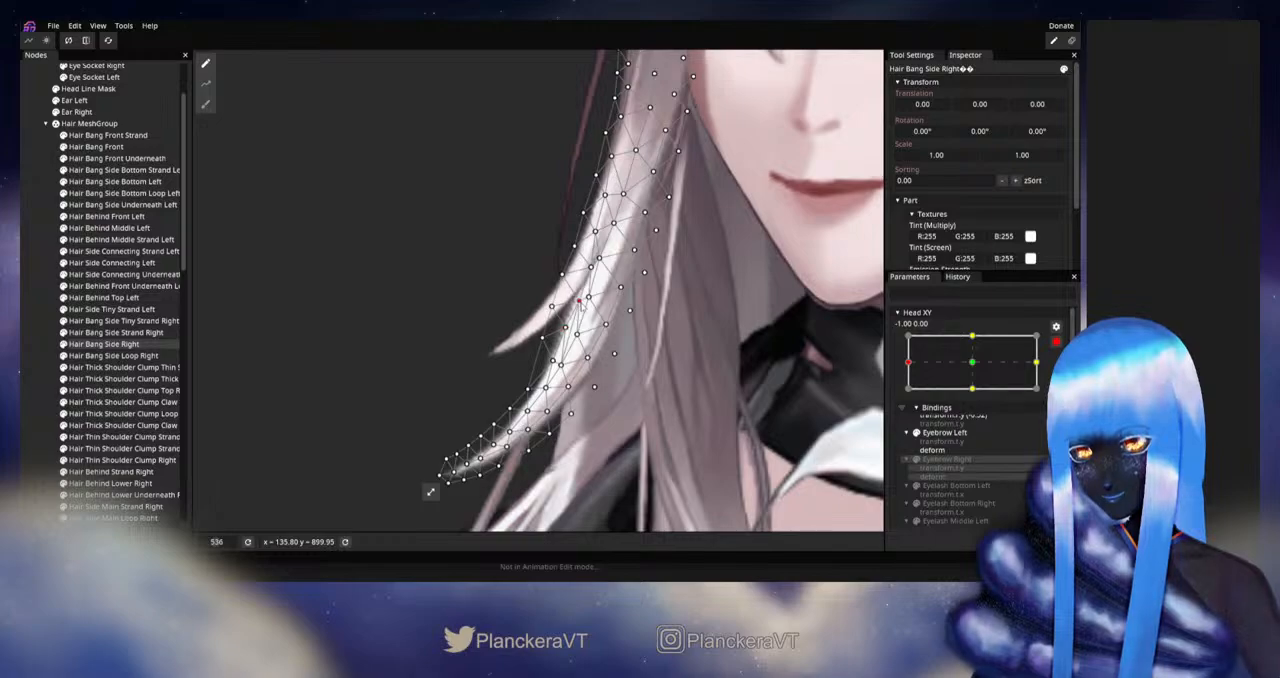
{"action": "left_click", "coordinate": [555, 362]}
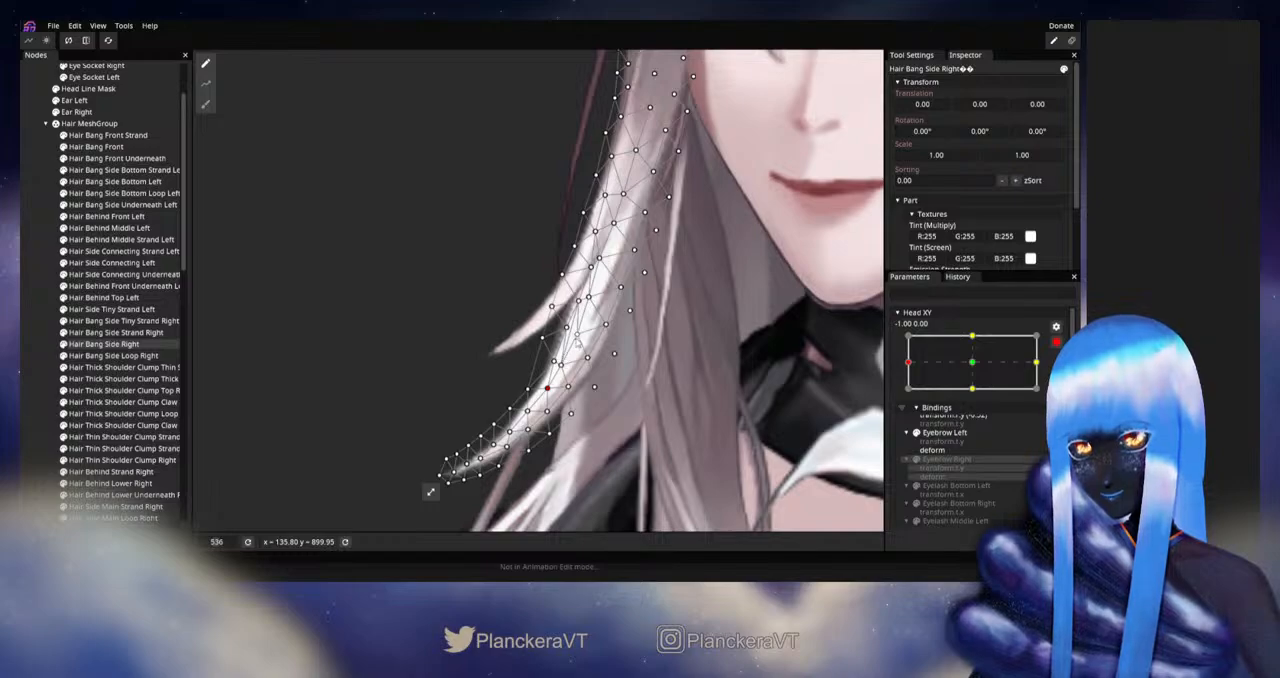
Step: Fine-tune the paired centre vertices of Hair Bang Side Right to smooth the bend above the tip
{"action": "left_click", "coordinate": [588, 298]}
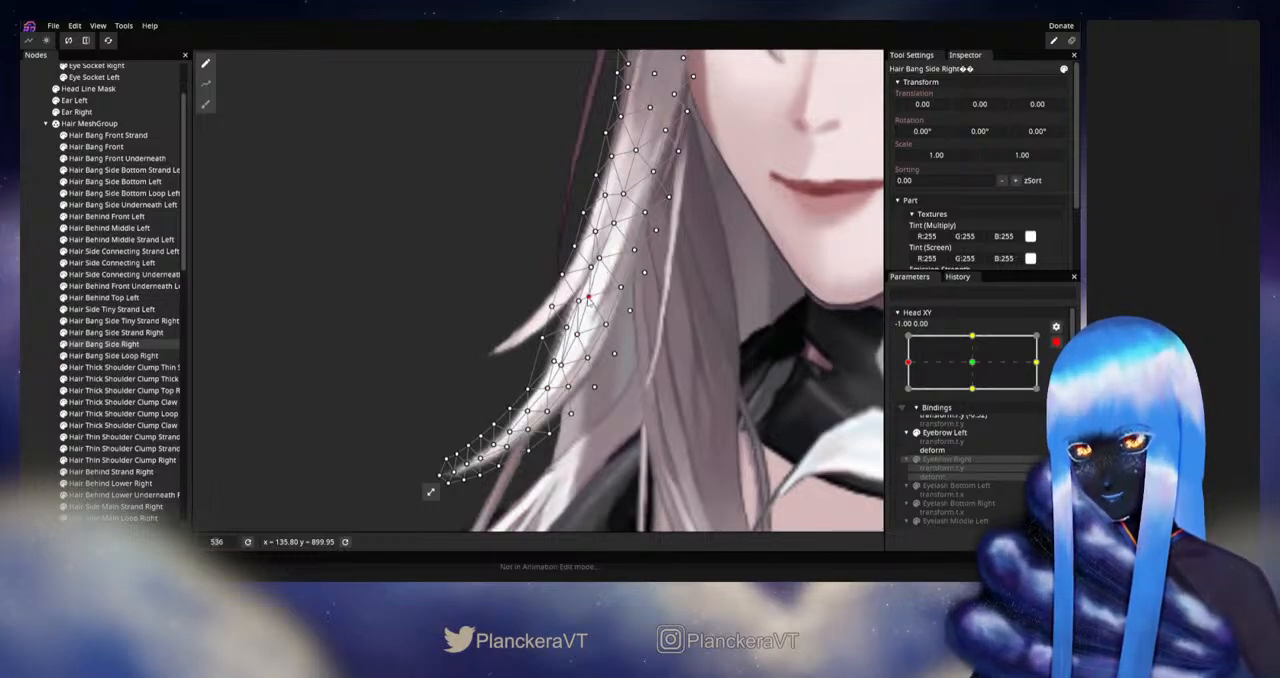
{"action": "left_click", "coordinate": [578, 300]}
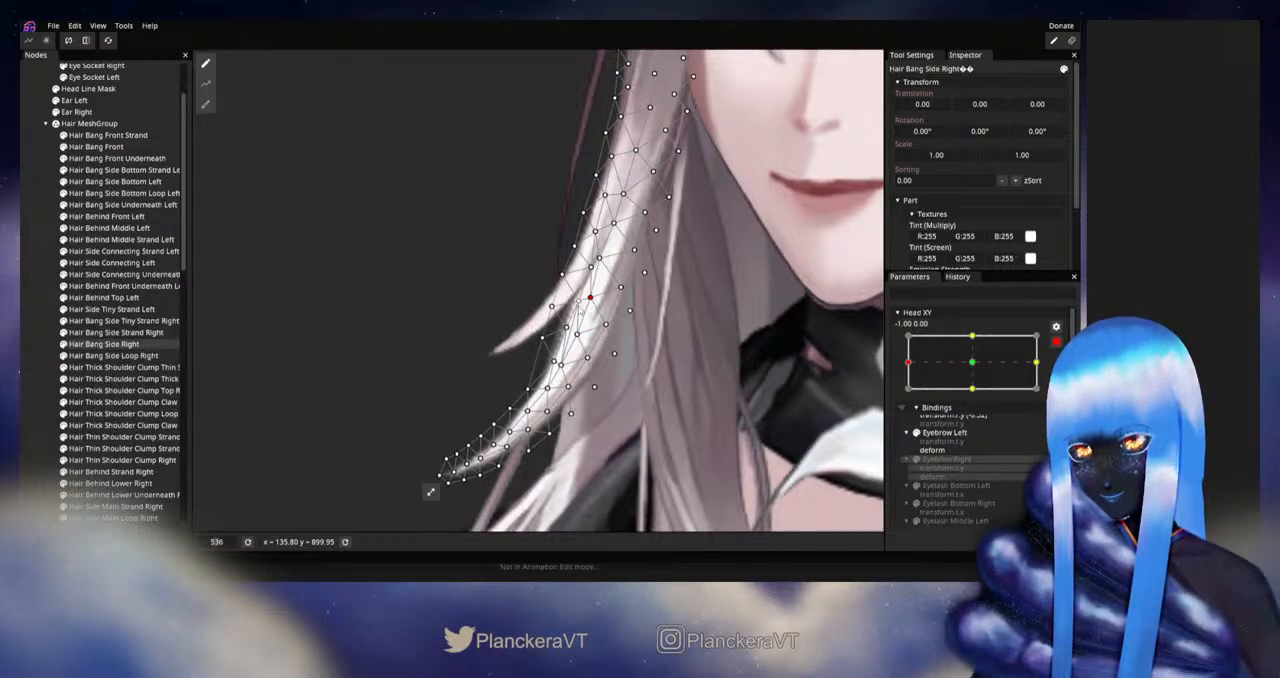
{"action": "left_click", "coordinate": [568, 329]}
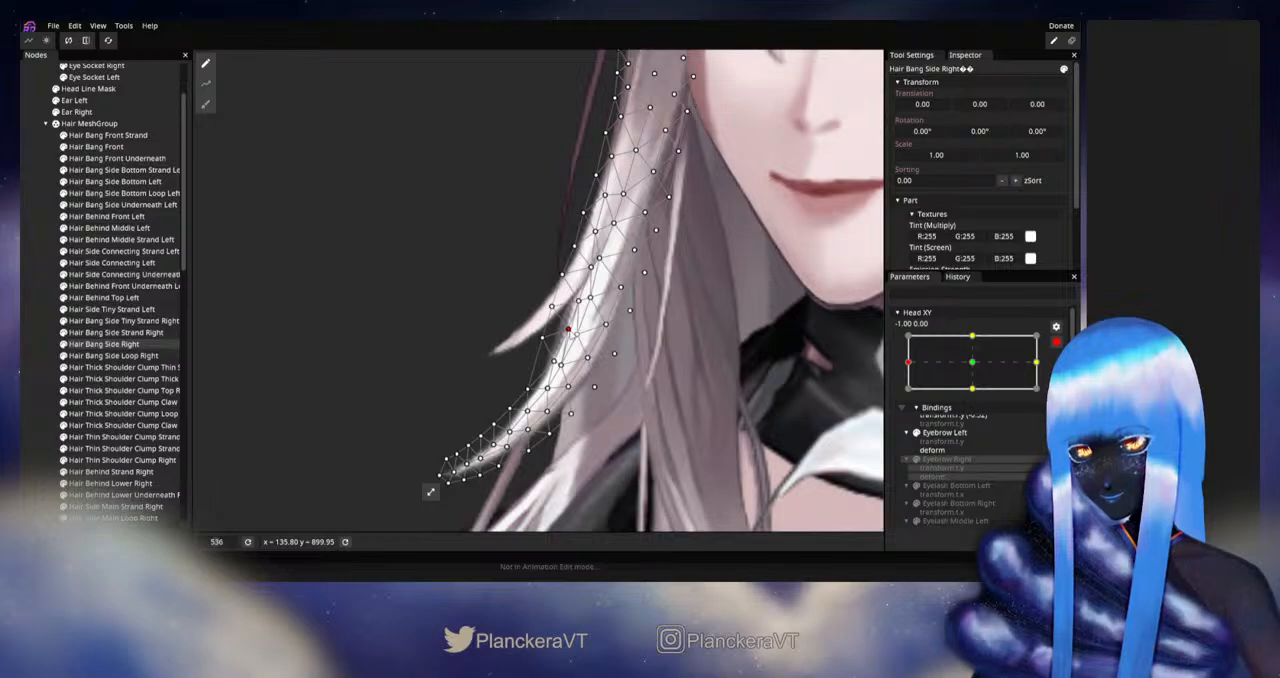
{"action": "left_click_drag", "start_coordinate": [577, 336], "coordinate": [579, 337]}
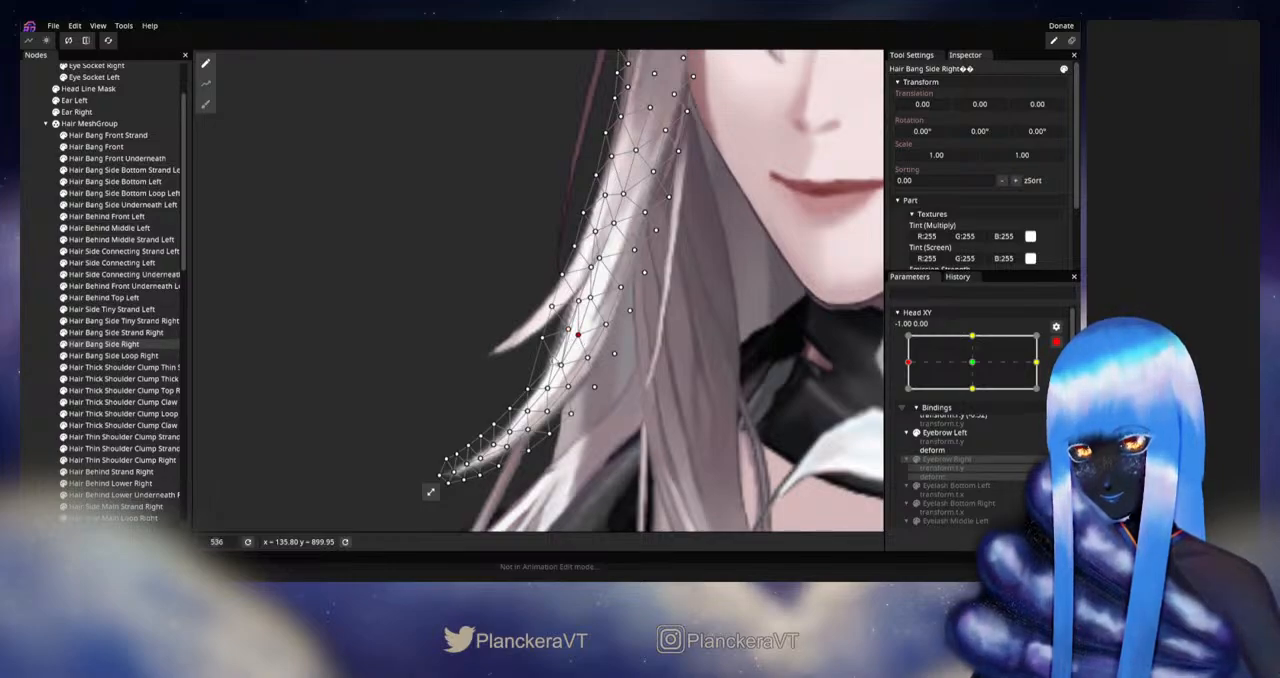
{"action": "left_click", "coordinate": [555, 362]}
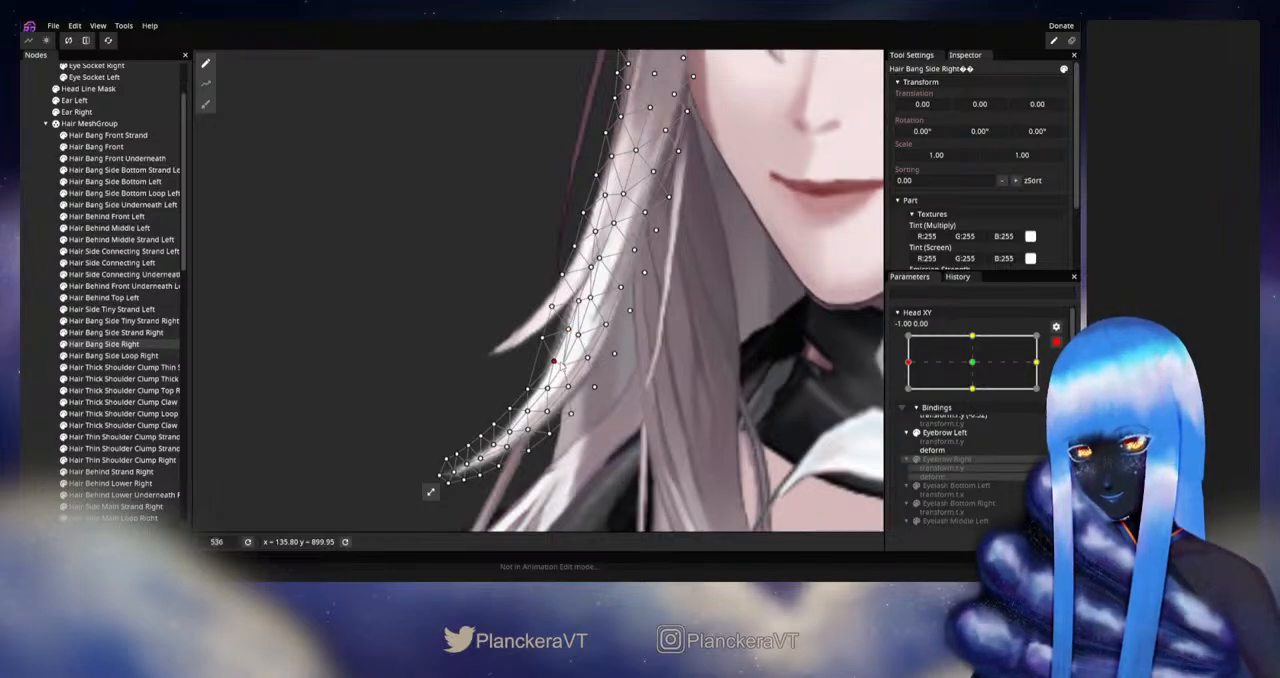
{"action": "left_click_drag", "start_coordinate": [558, 362], "coordinate": [560, 363]}
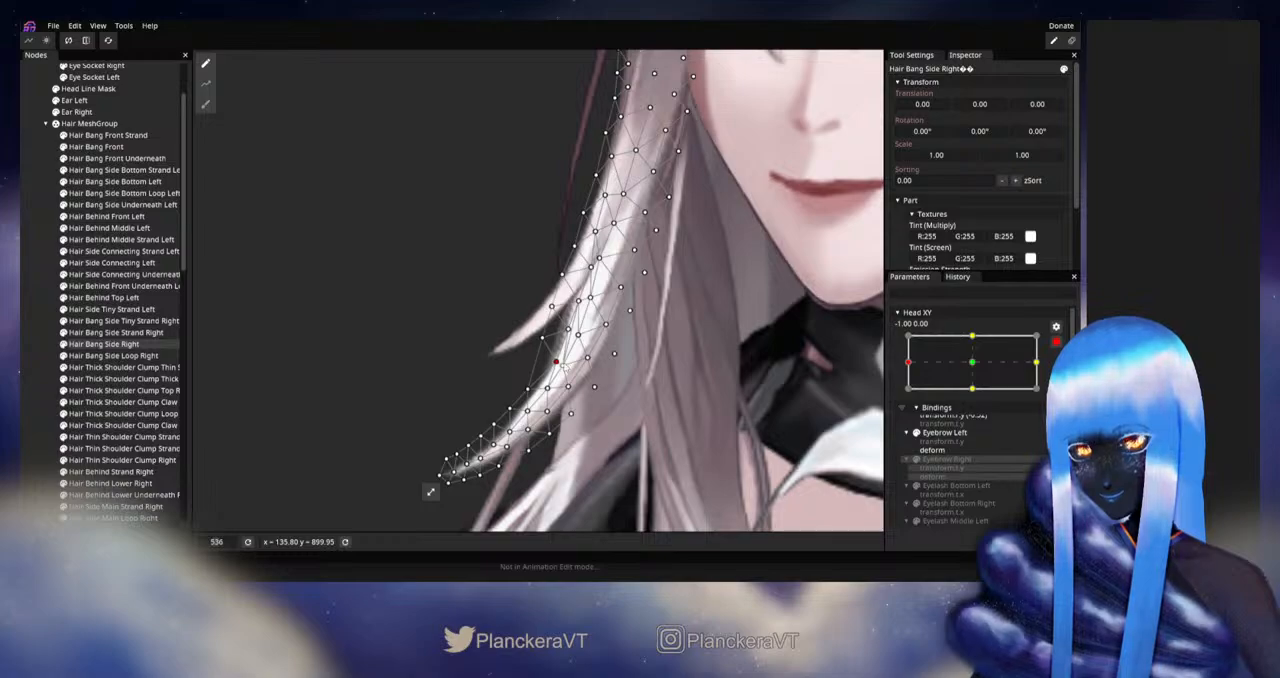
Step: Clear the selection, disarm Head XY, and check the reshaped right side bang around the left extreme
{"action": "left_click", "coordinate": [37, 379]}
{"action": "scroll", "coordinate": [700, 371], "scroll_direction": "down", "scroll_amount": 5}
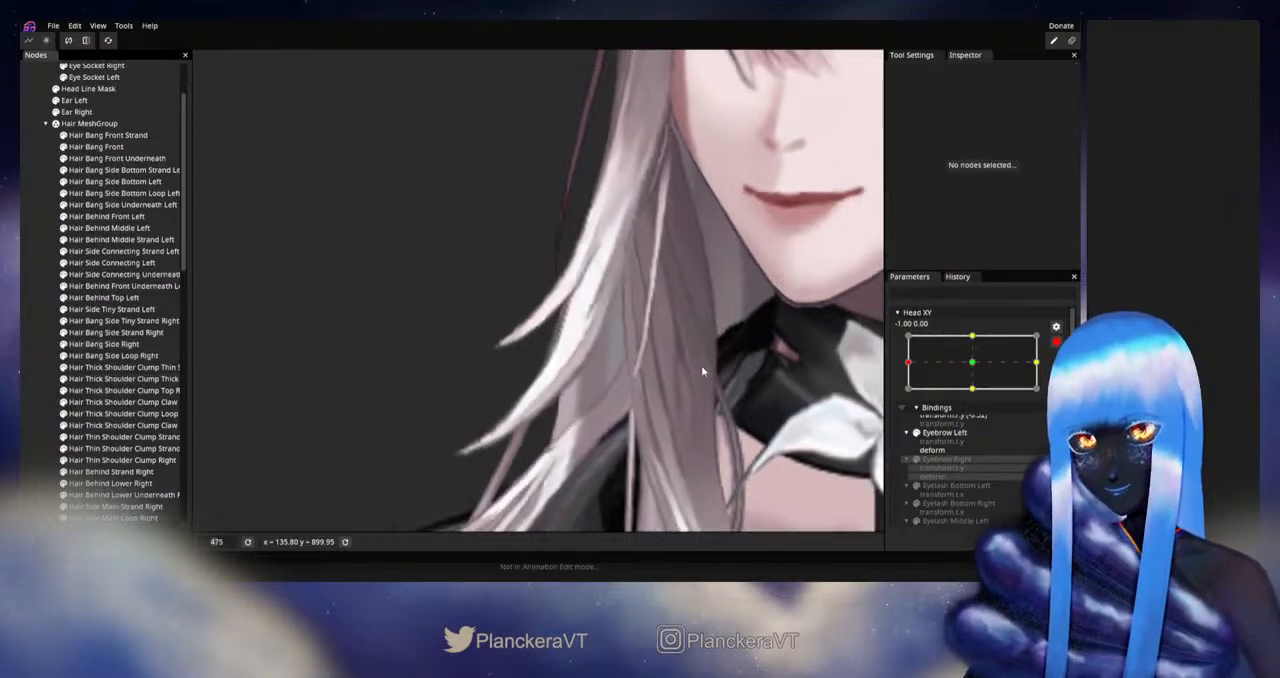
{"action": "scroll", "coordinate": [643, 380], "scroll_direction": "down", "scroll_amount": 5}
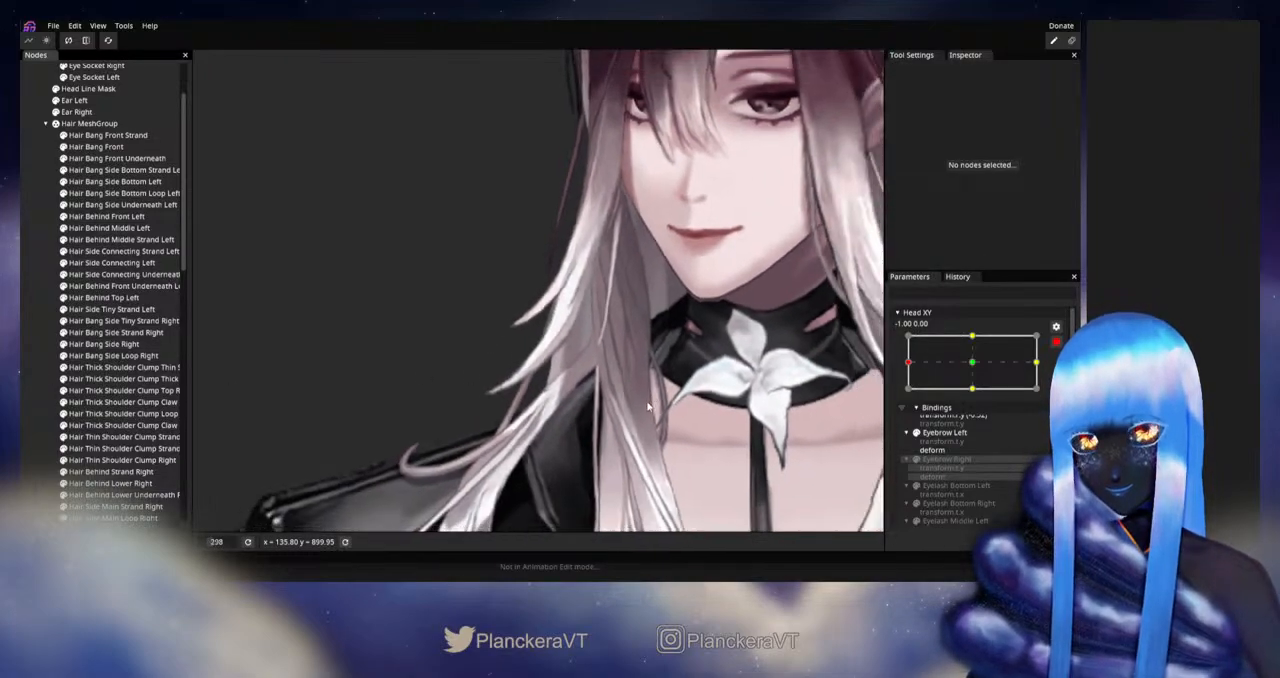
{"action": "scroll", "coordinate": [677, 404], "scroll_direction": "down", "scroll_amount": 1}
{"action": "left_click", "coordinate": [1056, 344]}
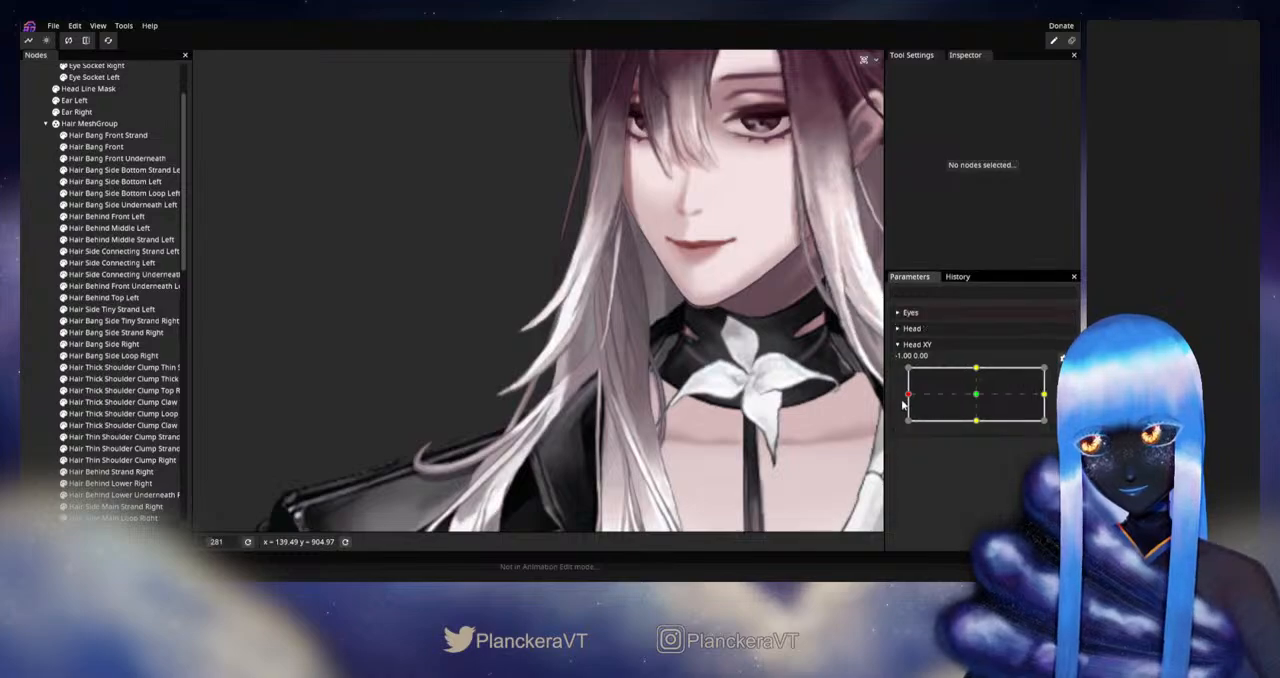
{"action": "mouse_move", "coordinate": [908, 396]}
{"action": "left_mouse_down"}
{"action": "mouse_move", "coordinate": [962, 397]}
{"action": "mouse_move", "coordinate": [908, 394]}
{"action": "left_mouse_up"}
Step: Rearm Head XY at -1.00, 0.00, reselect Hair Bang Side Right, and nudge the inner-edge vertices along its middle section
{"action": "left_click", "coordinate": [1056, 373]}
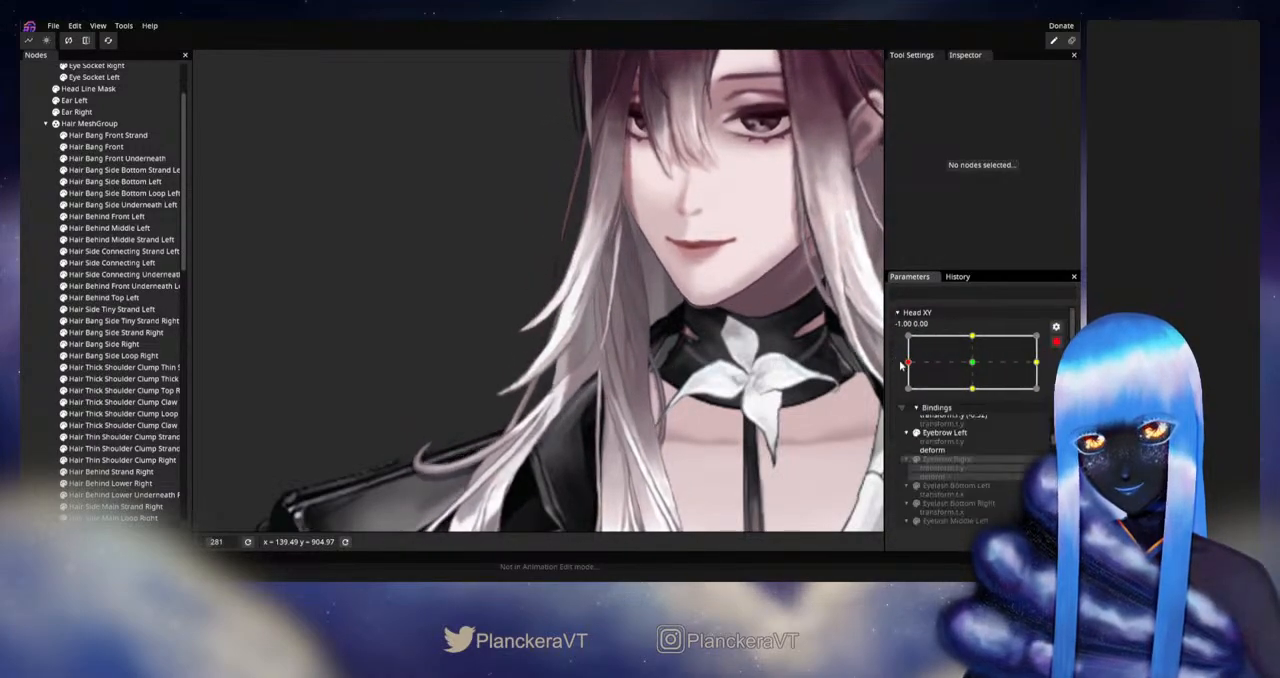
{"action": "scroll", "coordinate": [587, 340], "scroll_direction": "up", "scroll_amount": 7}
{"action": "scroll", "coordinate": [419, 351], "scroll_direction": "up", "scroll_amount": 2}
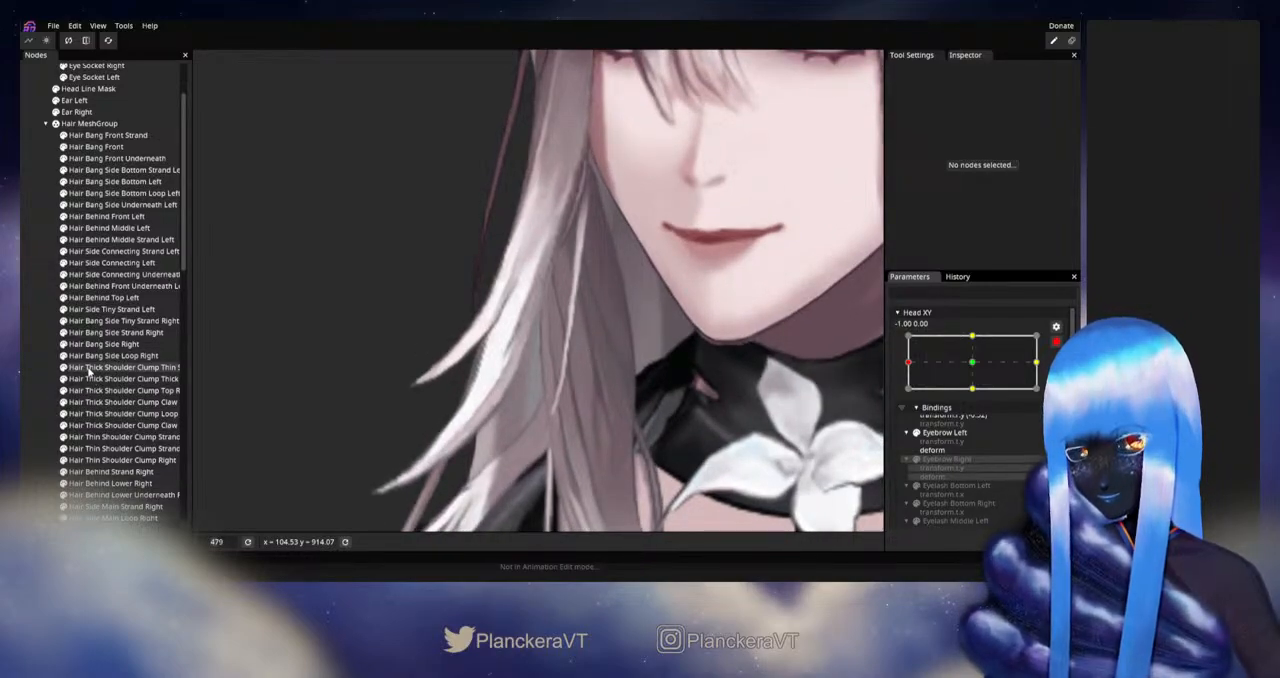
{"action": "scroll", "coordinate": [88, 370], "scroll_direction": "down", "scroll_amount": 1}
{"action": "scroll", "coordinate": [130, 383], "scroll_direction": "up", "scroll_amount": 2}
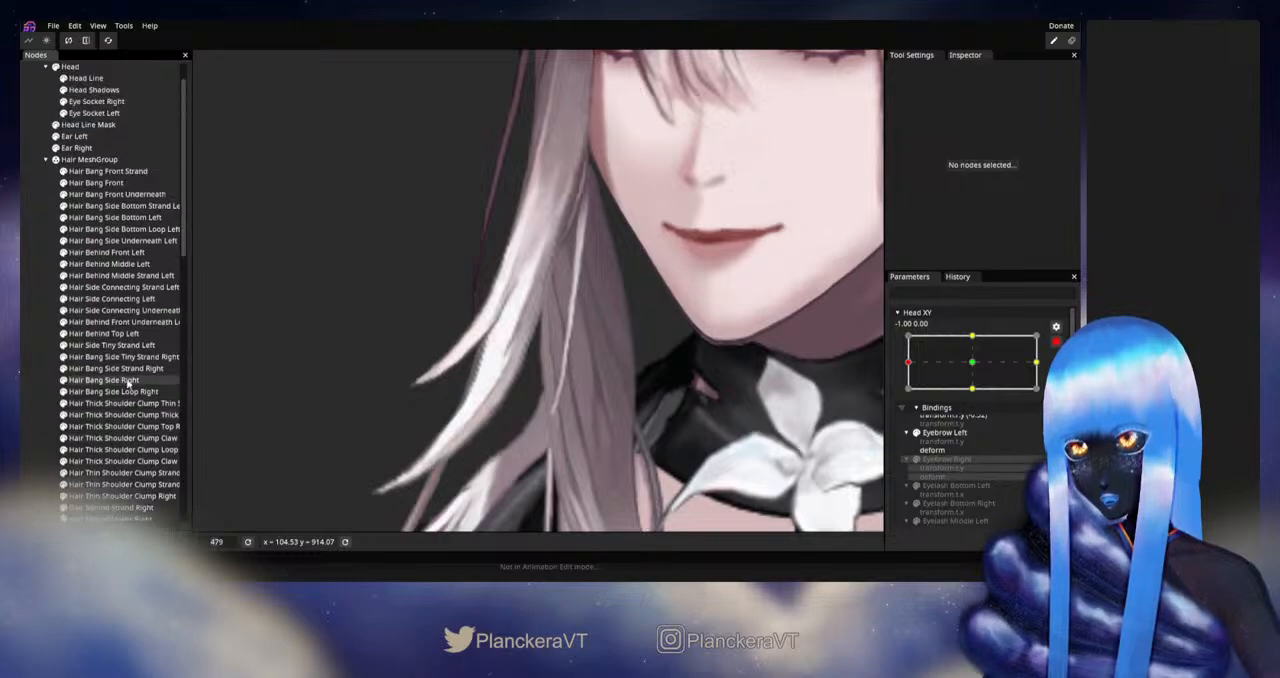
{"action": "scroll", "coordinate": [126, 386], "scroll_direction": "down", "scroll_amount": 1}
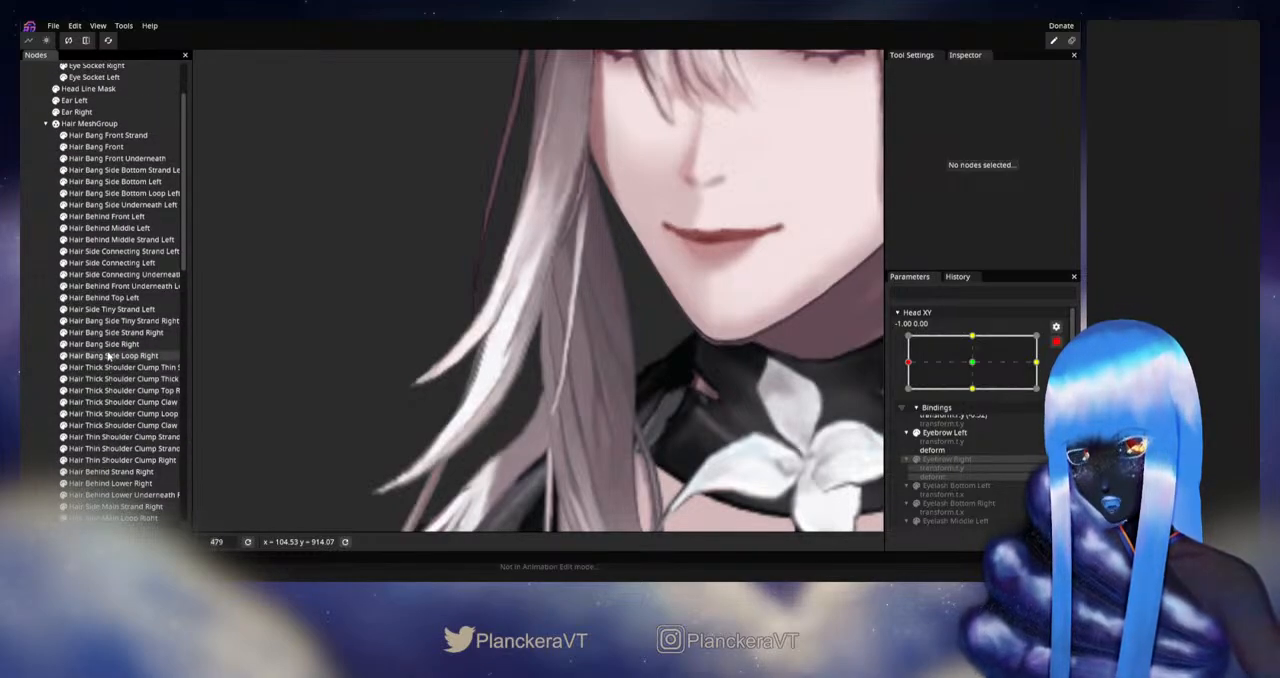
{"action": "left_click", "coordinate": [109, 346]}
{"action": "scroll", "coordinate": [562, 360], "scroll_direction": "up", "scroll_amount": 3}
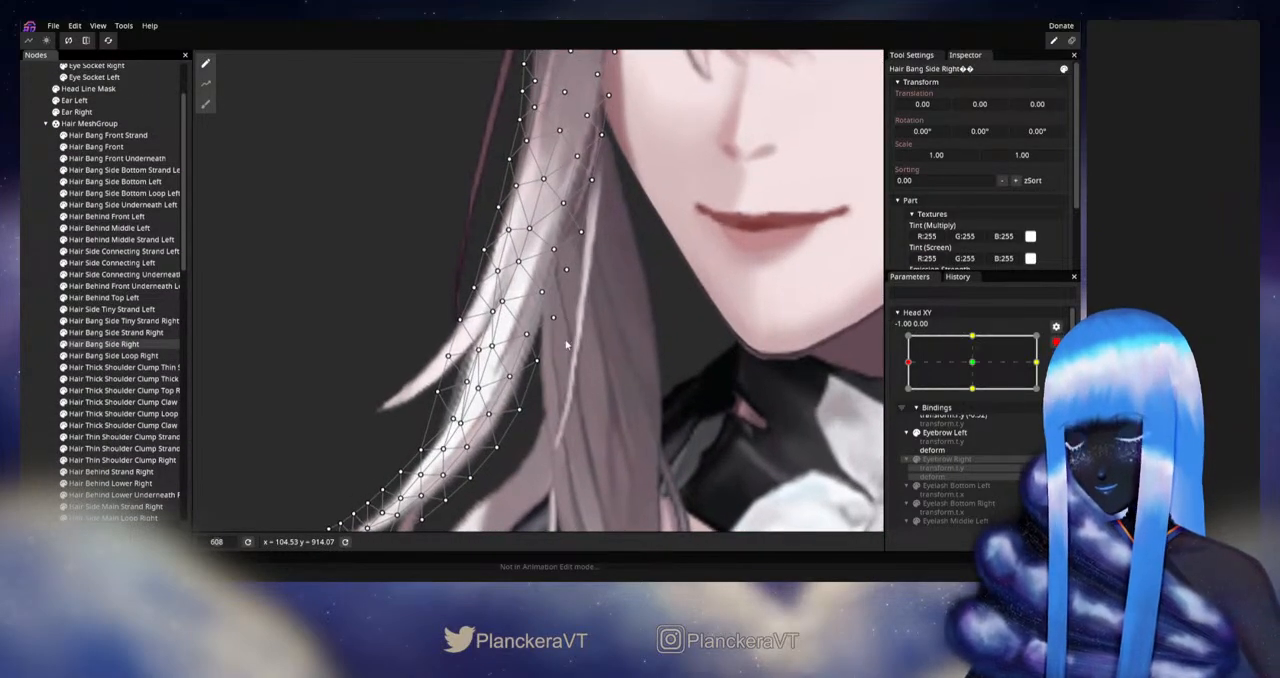
{"action": "left_click_drag", "start_coordinate": [564, 360], "coordinate": [559, 379]}
{"action": "left_click", "coordinate": [537, 314]}
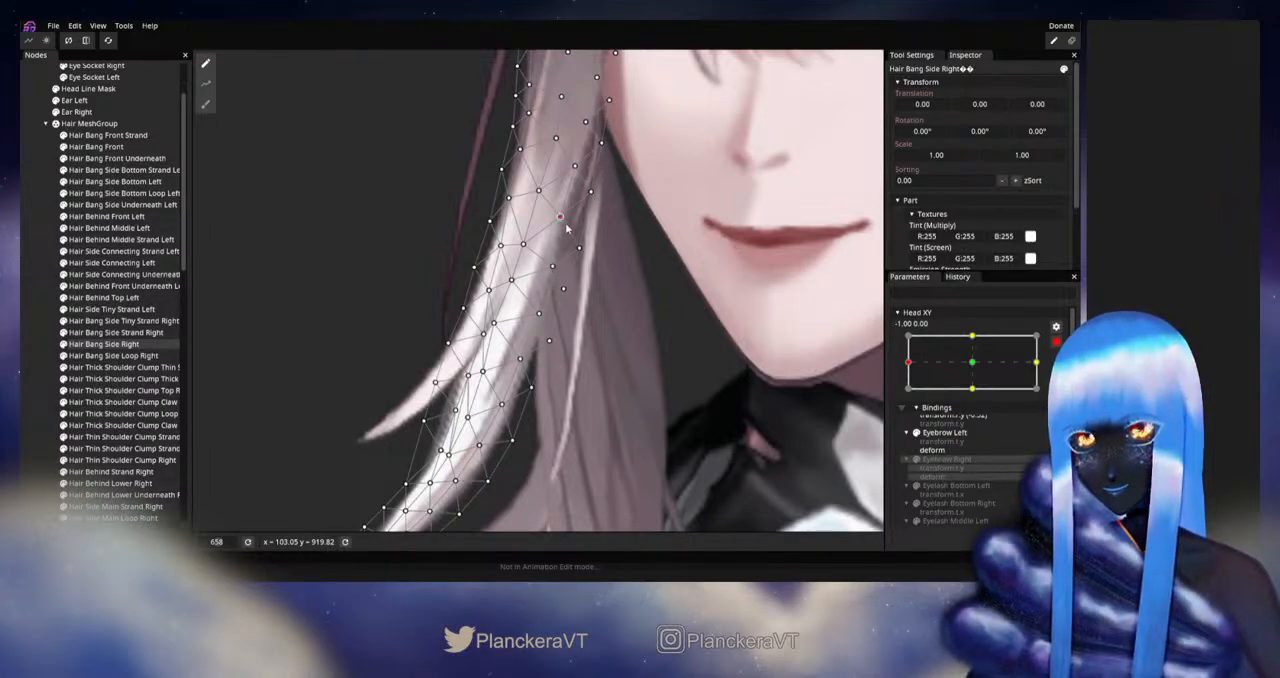
{"action": "left_click", "coordinate": [562, 218]}
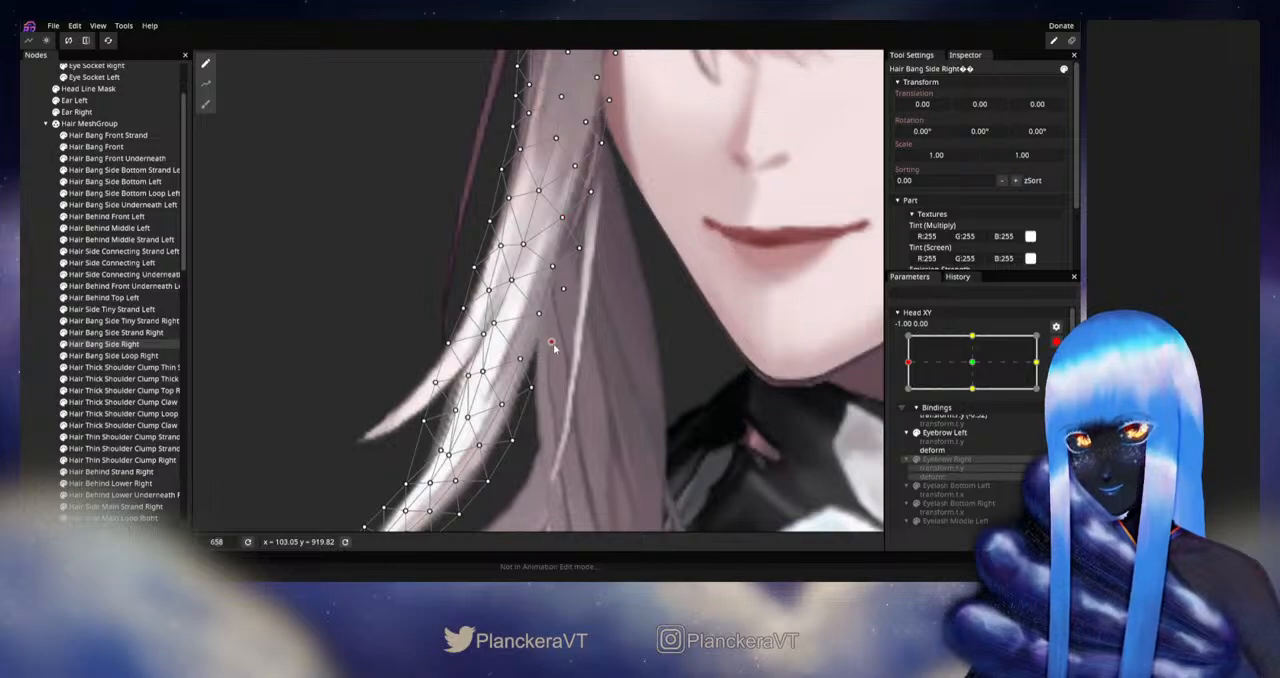
{"action": "left_click_drag", "start_coordinate": [482, 412], "coordinate": [539, 376]}
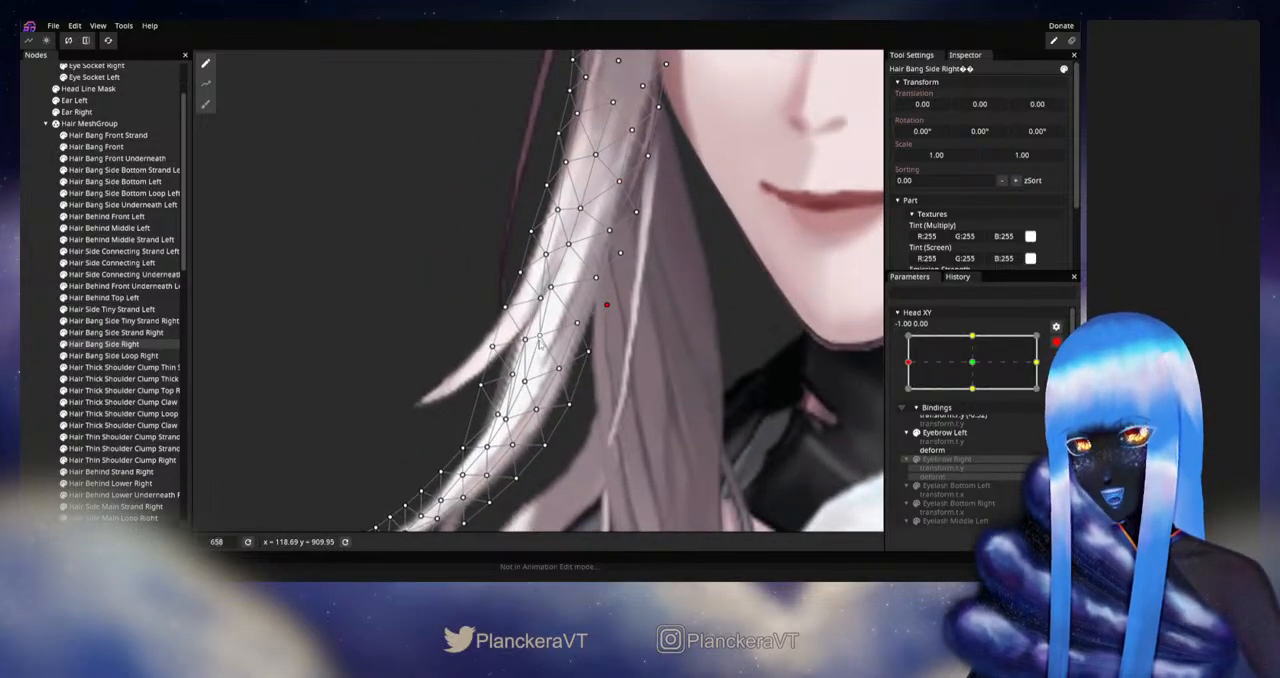
Step: Nudge the central vertices of Hair Bang Side Right down its lower middle section to even out the strand
{"action": "left_click", "coordinate": [551, 288]}
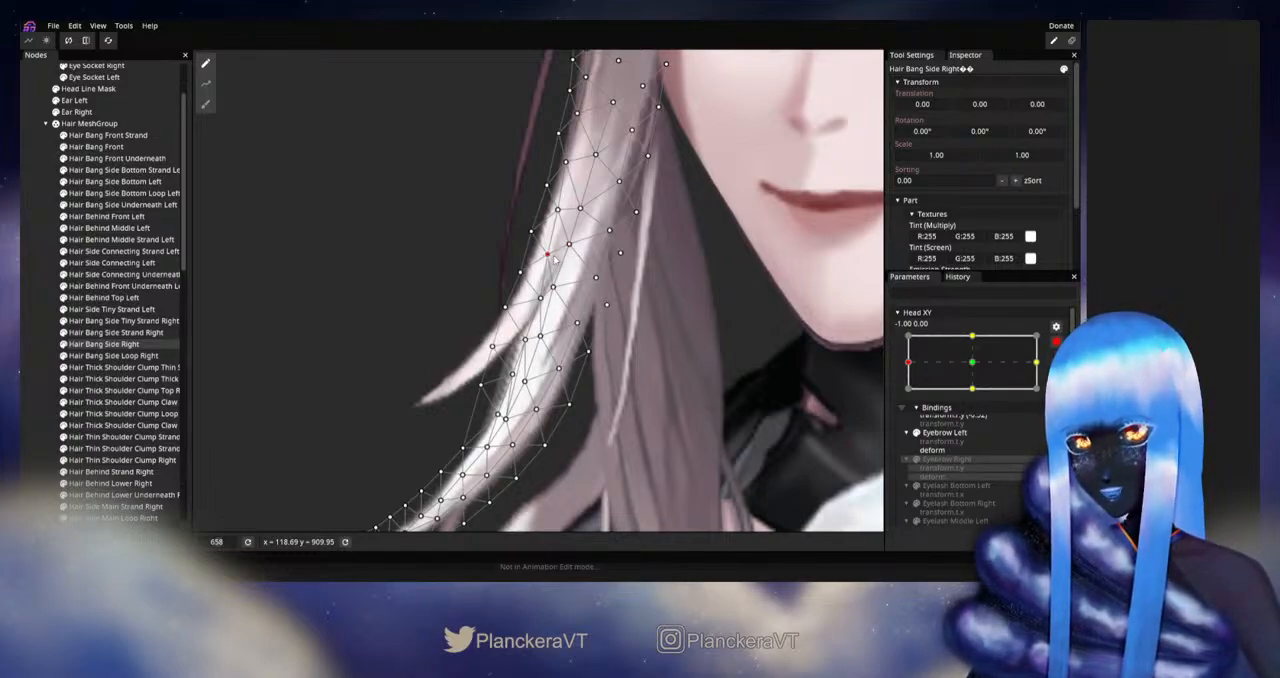
{"action": "left_click", "coordinate": [540, 298]}
{"action": "left_click_drag", "start_coordinate": [542, 300], "coordinate": [548, 303]}
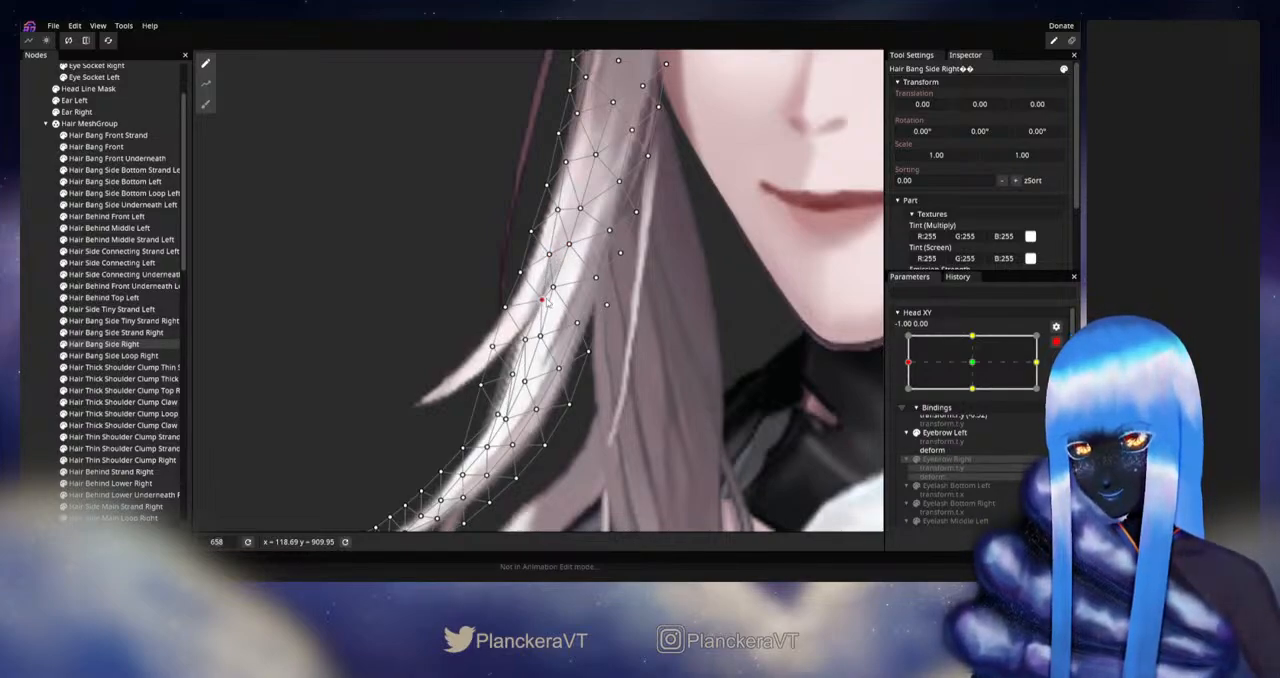
{"action": "left_click", "coordinate": [524, 340]}
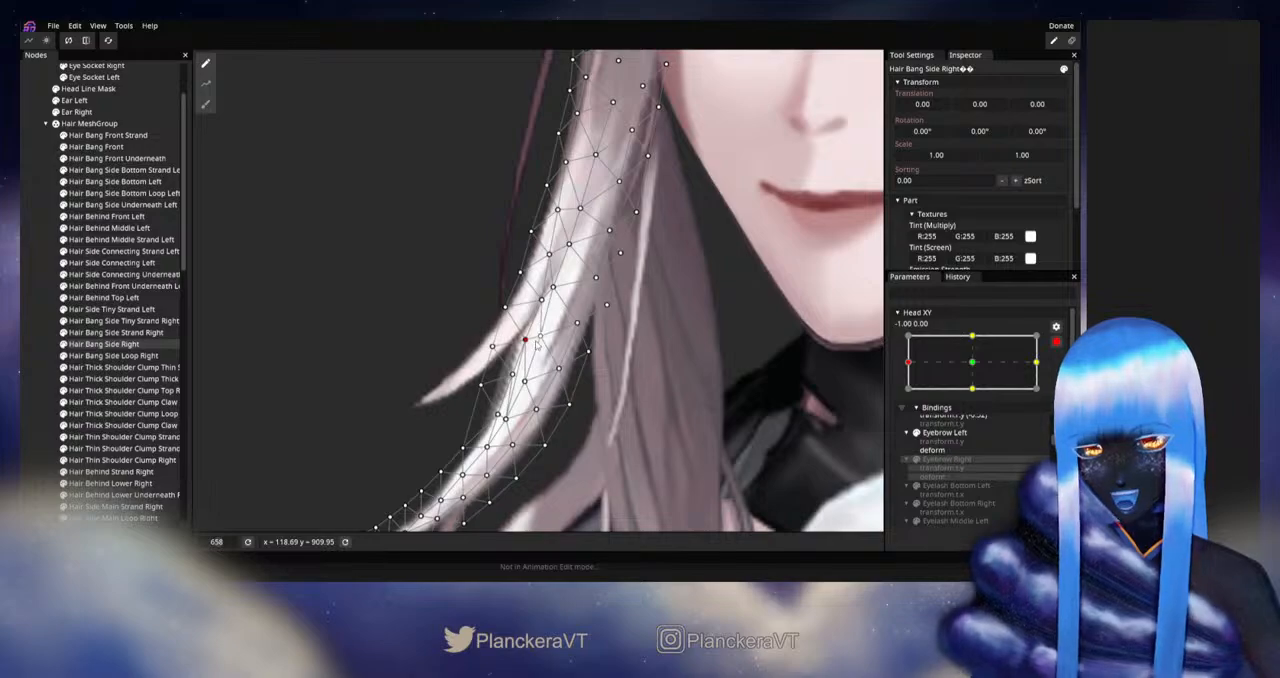
{"action": "left_click_drag", "start_coordinate": [536, 342], "coordinate": [610, 284]}
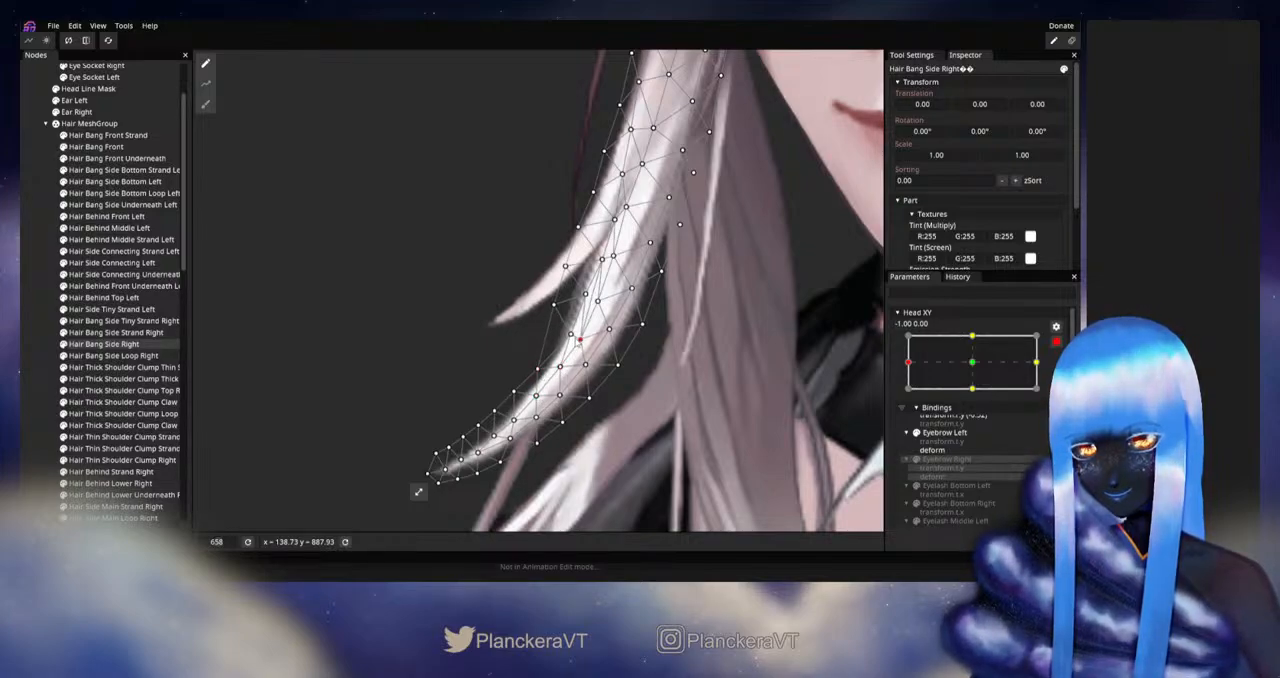
Step: Clear the selection and inspect the reshaped right side bang against the whole head and the surrounding hair
{"action": "left_click", "coordinate": [33, 357]}
{"action": "scroll", "coordinate": [689, 354], "scroll_direction": "down", "scroll_amount": 5}
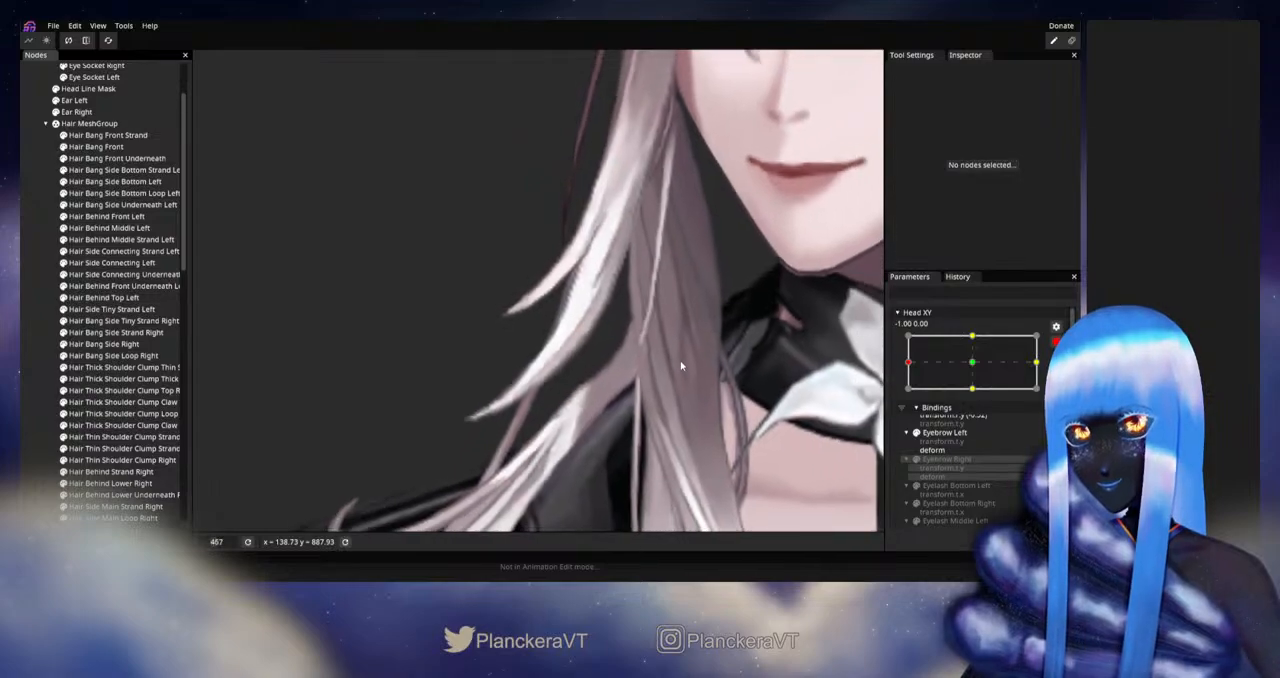
{"action": "scroll", "coordinate": [683, 366], "scroll_direction": "down", "scroll_amount": 4}
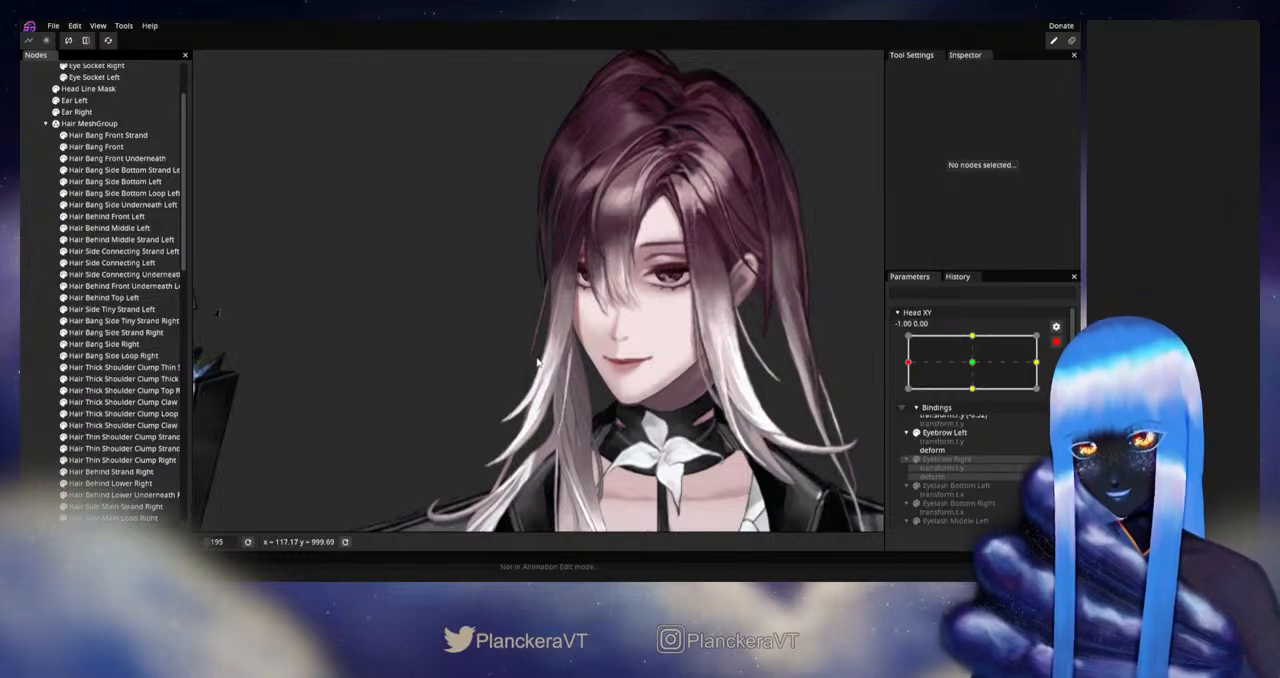
{"action": "scroll", "coordinate": [543, 379], "scroll_direction": "up", "scroll_amount": 4}
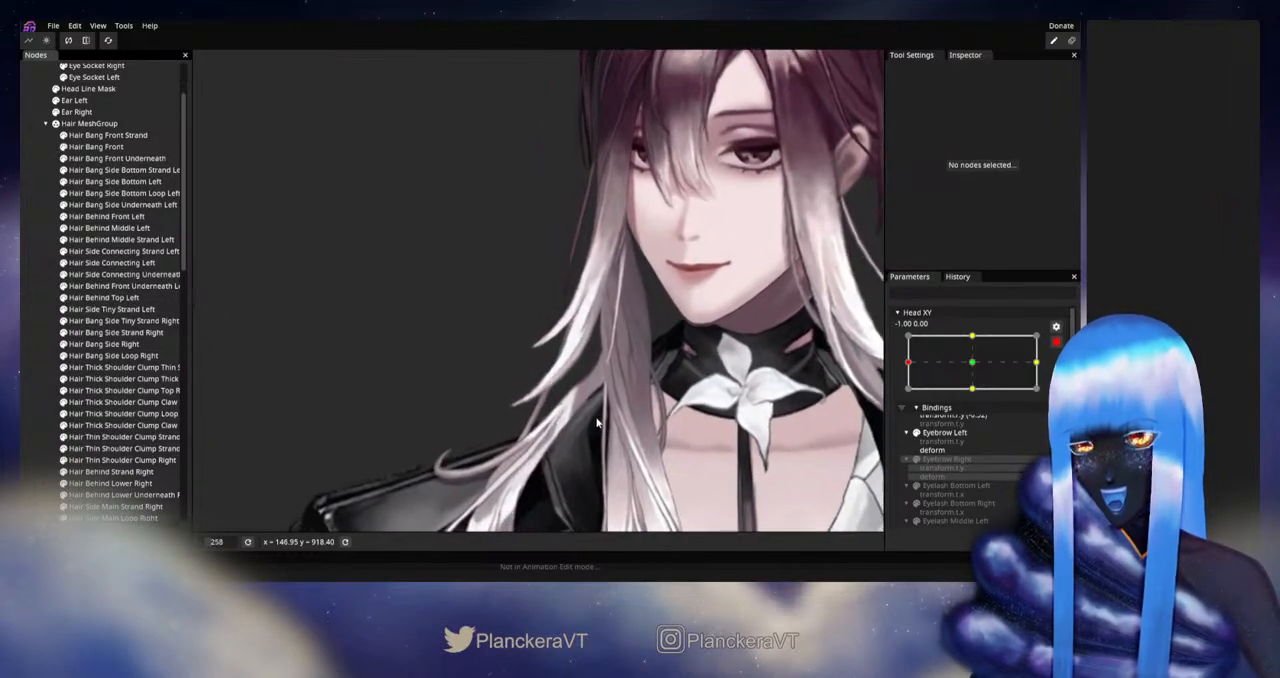
{"action": "scroll", "coordinate": [120, 380], "scroll_direction": "down", "scroll_amount": 2}
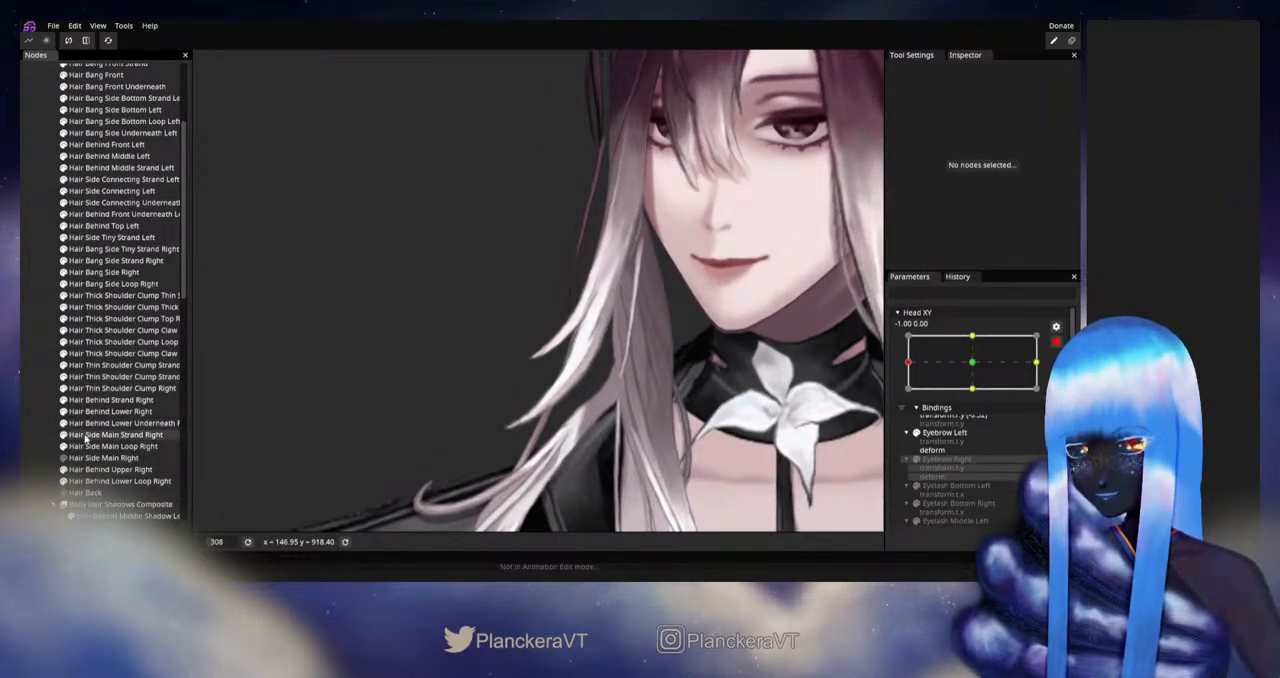
{"action": "scroll", "coordinate": [632, 438], "scroll_direction": "up", "scroll_amount": 1}
{"action": "scroll", "coordinate": [632, 438], "scroll_direction": "up", "scroll_amount": 3}
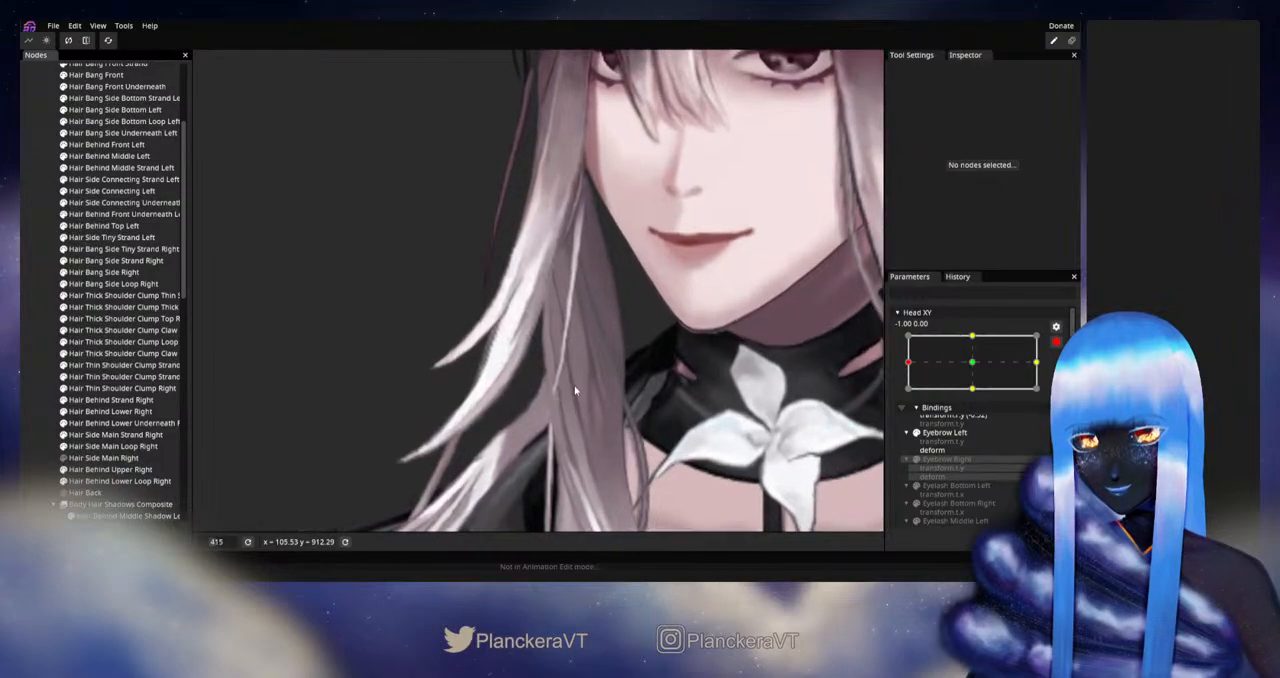
{"action": "scroll", "coordinate": [703, 400], "scroll_direction": "down", "scroll_amount": 1}
Step: Disarm Head XY and shift it slightly around the left extreme to check how the right side bang moves
{"action": "left_click", "coordinate": [1056, 341]}
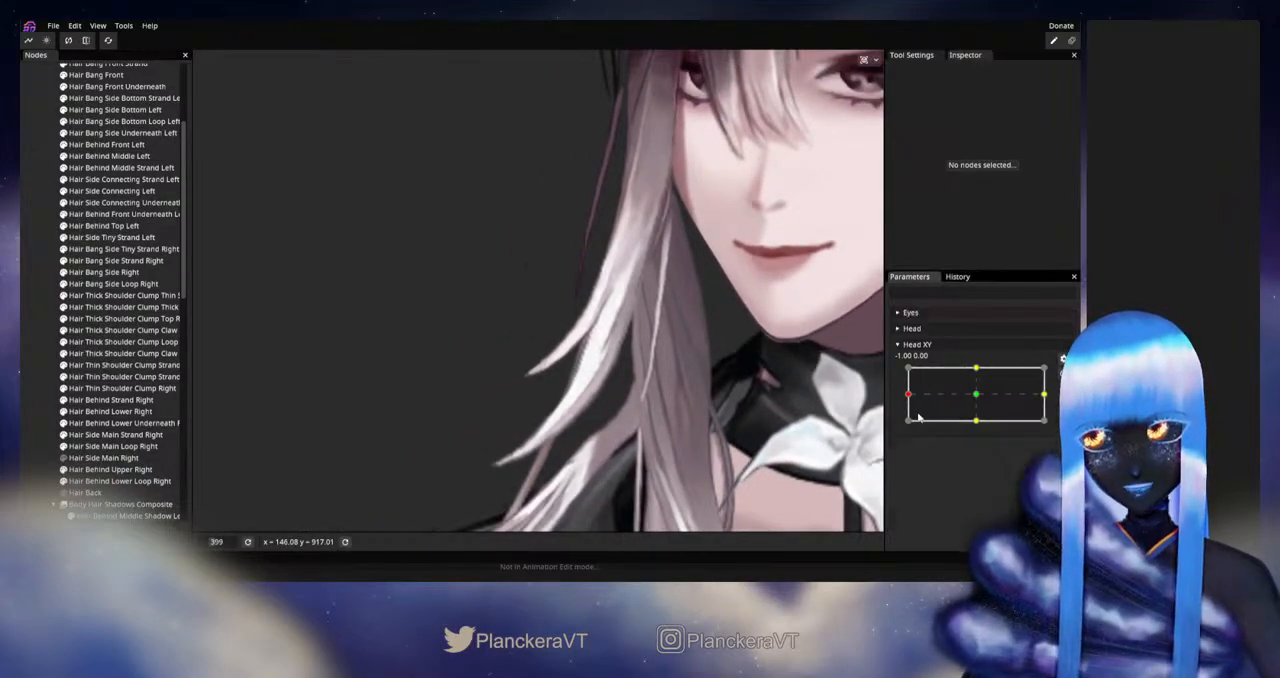
{"action": "mouse_move", "coordinate": [908, 394]}
{"action": "left_mouse_down"}
{"action": "mouse_move", "coordinate": [980, 396]}
{"action": "mouse_move", "coordinate": [892, 398]}
{"action": "left_mouse_up"}
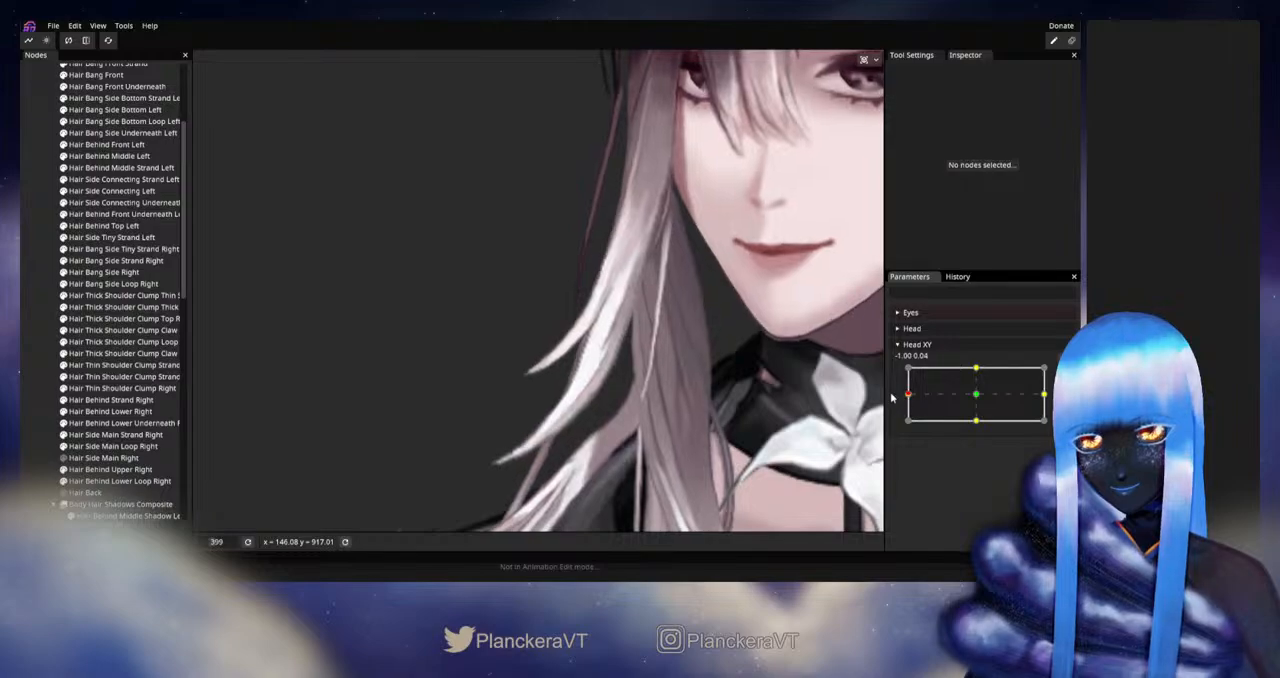
{"action": "scroll", "coordinate": [714, 423], "scroll_direction": "up", "scroll_amount": 1}
{"action": "left_click_drag", "start_coordinate": [721, 416], "coordinate": [751, 367]}
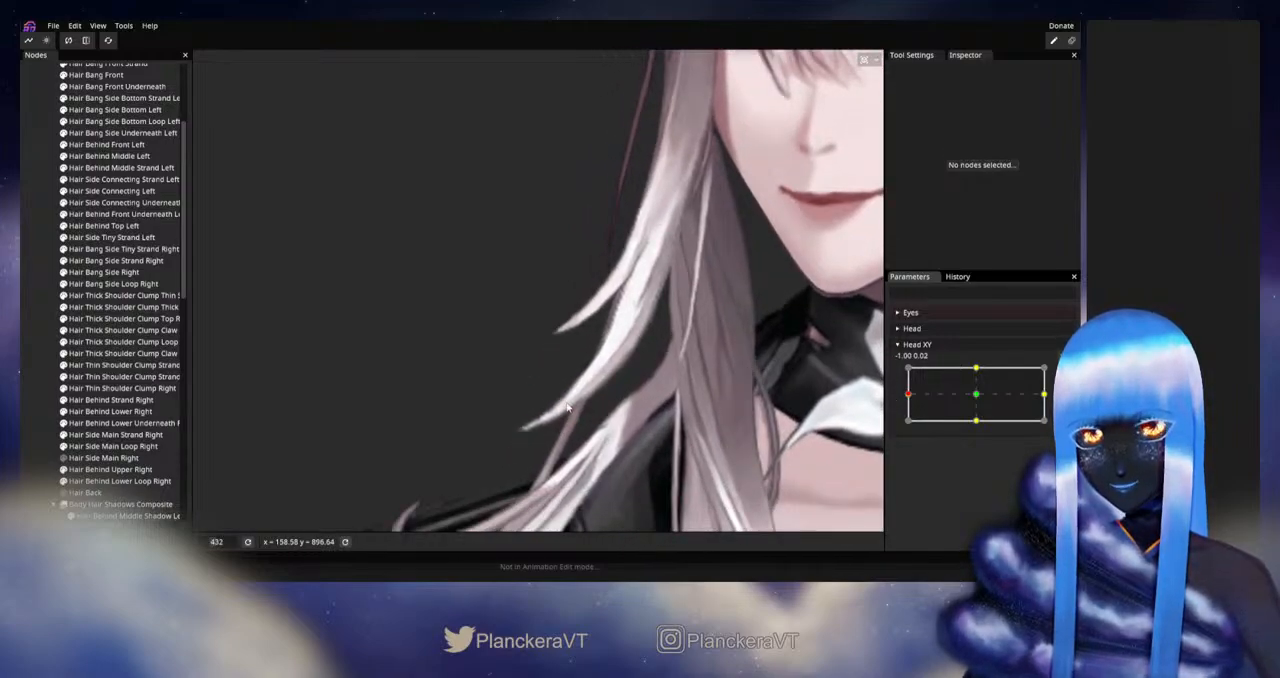
{"action": "mouse_move", "coordinate": [913, 403]}
{"action": "left_mouse_down"}
{"action": "mouse_move", "coordinate": [981, 402]}
{"action": "mouse_move", "coordinate": [897, 402]}
{"action": "left_mouse_up"}
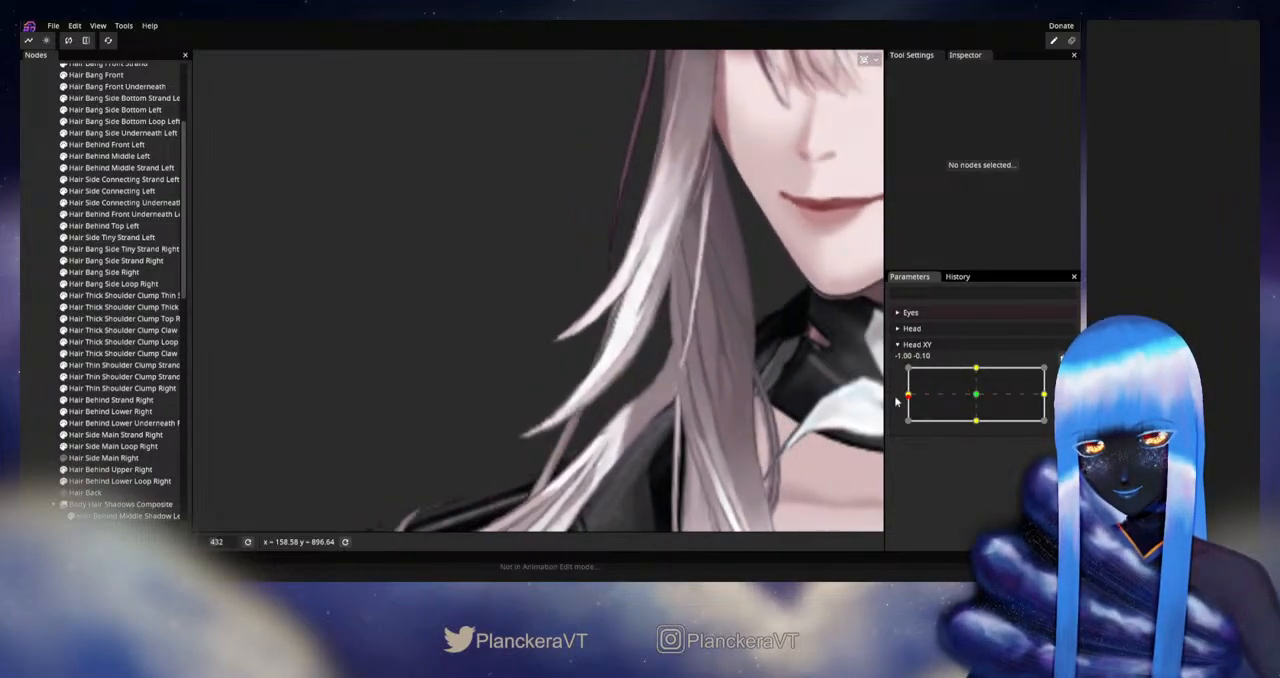
Step: Rearm Head XY at -1.00, 0.00, reselect Hair Bang Side Right, and move its middle outer-edge vertices slightly inward
{"action": "left_click", "coordinate": [1063, 373]}
{"action": "scroll", "coordinate": [660, 375], "scroll_direction": "up", "scroll_amount": 5}
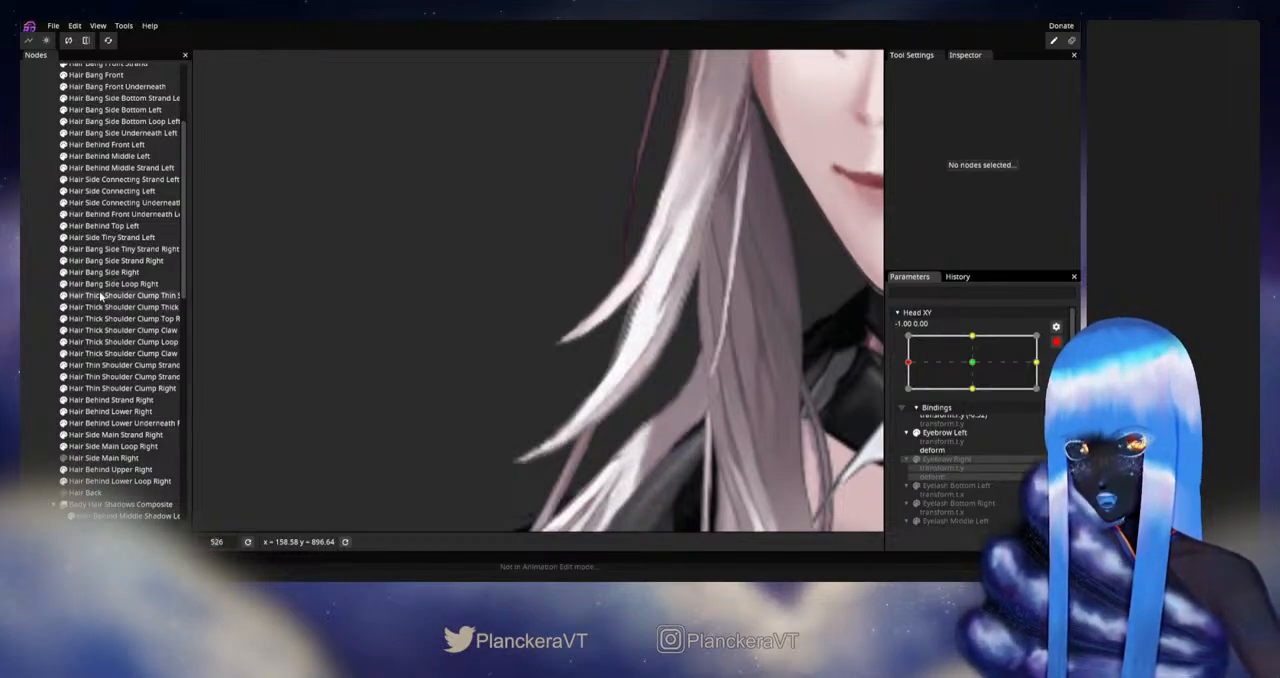
{"action": "left_click", "coordinate": [104, 272]}
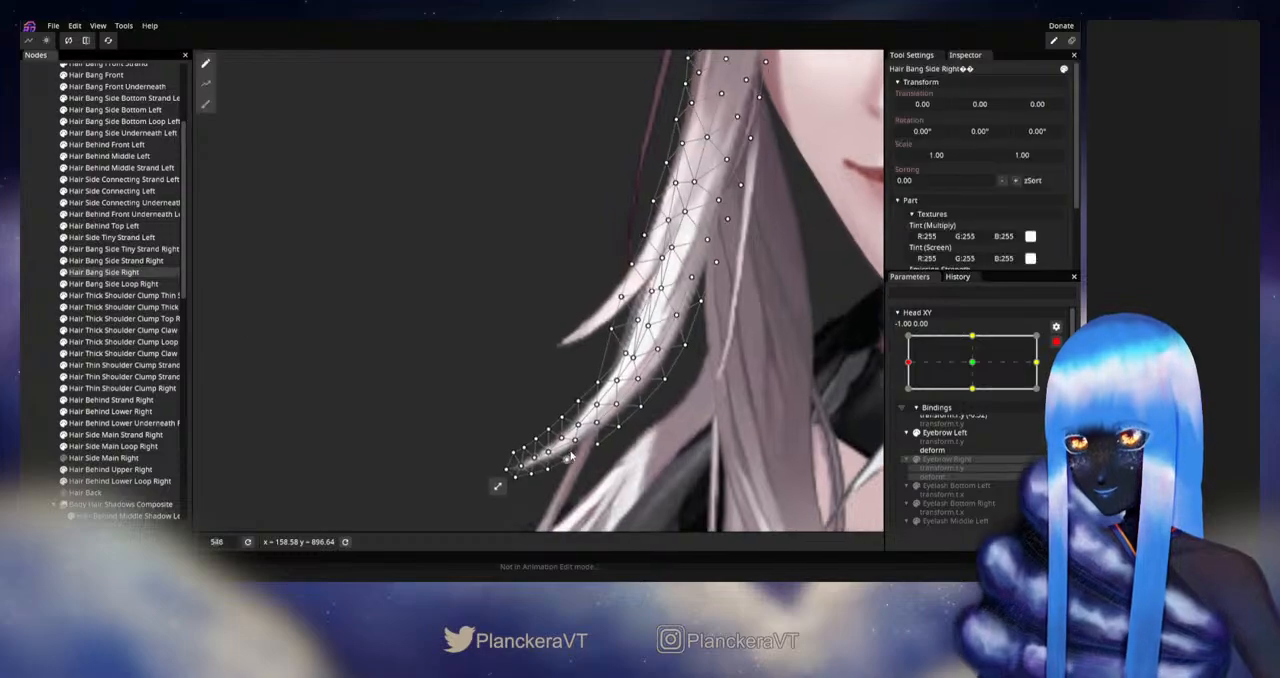
{"action": "scroll", "coordinate": [521, 405], "scroll_direction": "up", "scroll_amount": 5}
{"action": "scroll", "coordinate": [521, 405], "scroll_direction": "up", "scroll_amount": 1}
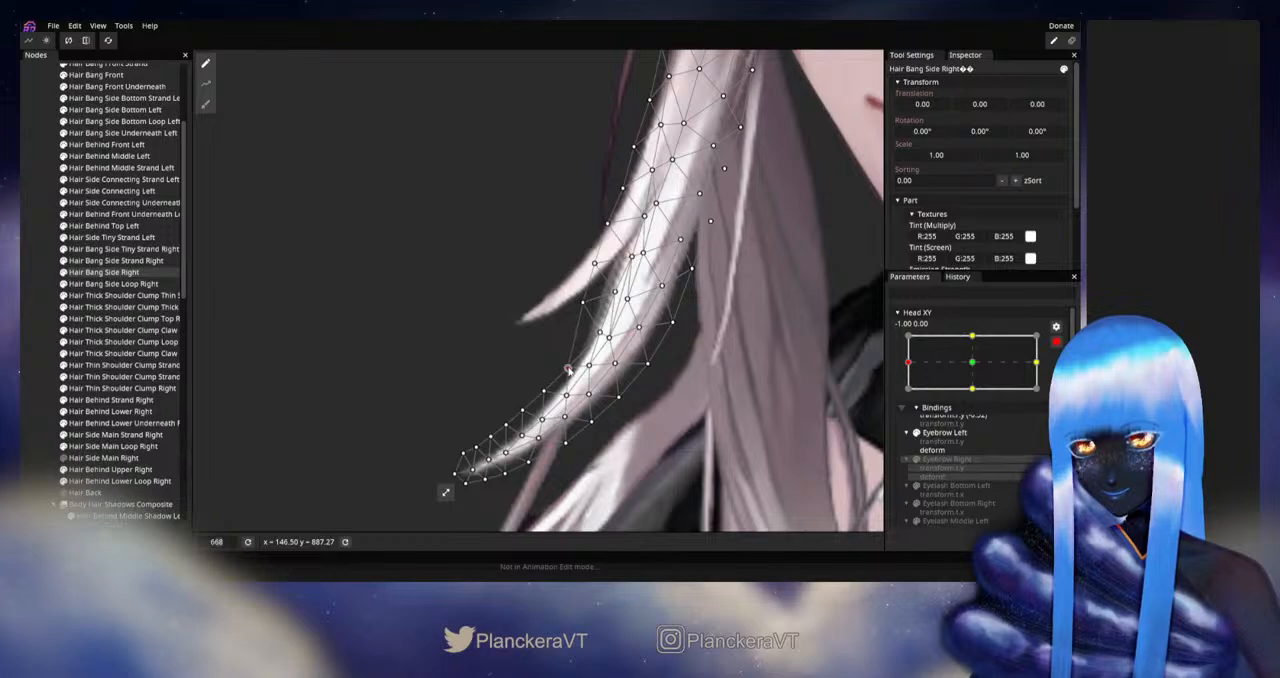
{"action": "left_click_drag", "start_coordinate": [568, 370], "coordinate": [524, 392]}
{"action": "scroll", "coordinate": [524, 392], "scroll_direction": "up", "scroll_amount": 2}
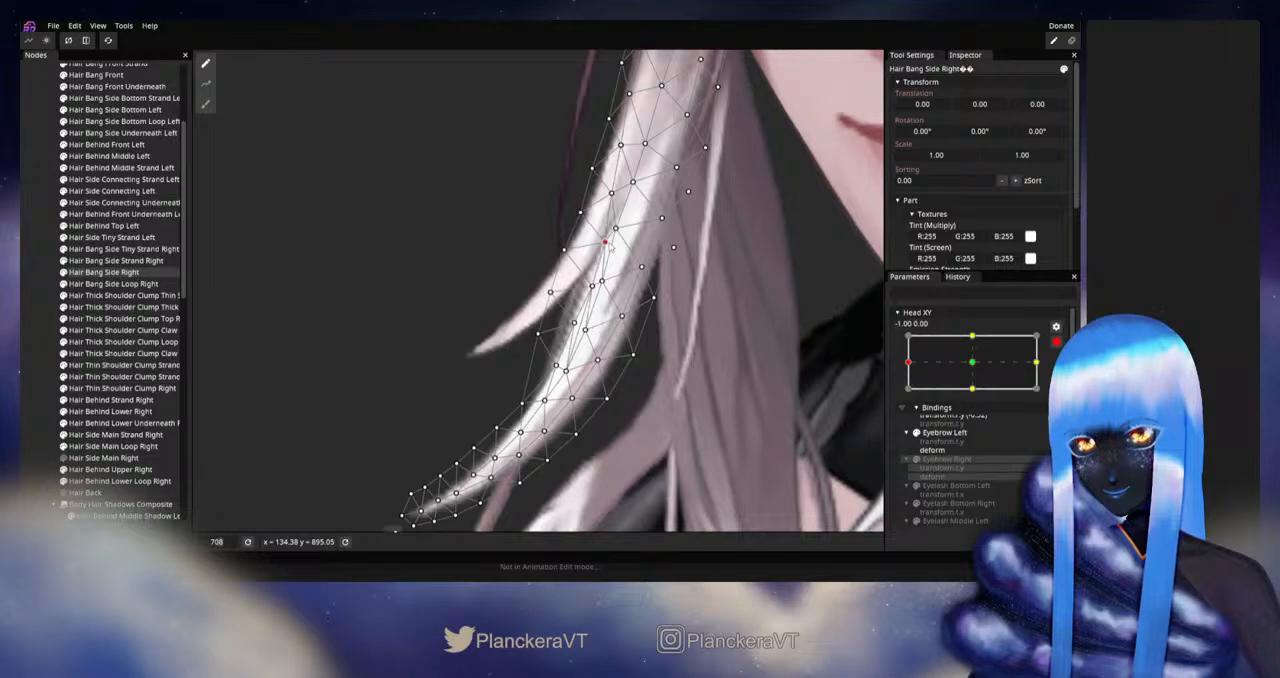
{"action": "left_click_drag", "start_coordinate": [569, 251], "coordinate": [575, 253]}
{"action": "left_click_drag", "start_coordinate": [552, 303], "coordinate": [559, 310]}
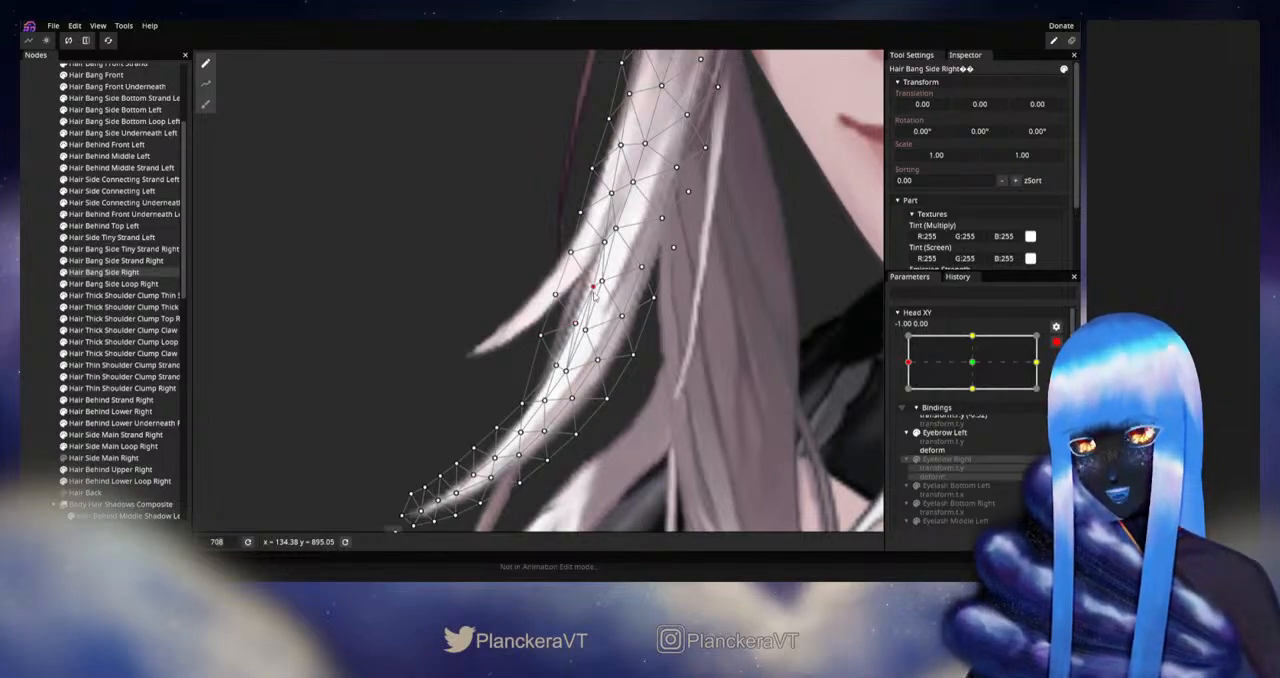
Step: Clear the selection, disarm Head XY, and check the bang's adjusted outer edge near the left extreme
{"action": "left_click", "coordinate": [29, 398]}
{"action": "scroll", "coordinate": [674, 404], "scroll_direction": "down", "scroll_amount": 3}
{"action": "scroll", "coordinate": [630, 412], "scroll_direction": "down", "scroll_amount": 3}
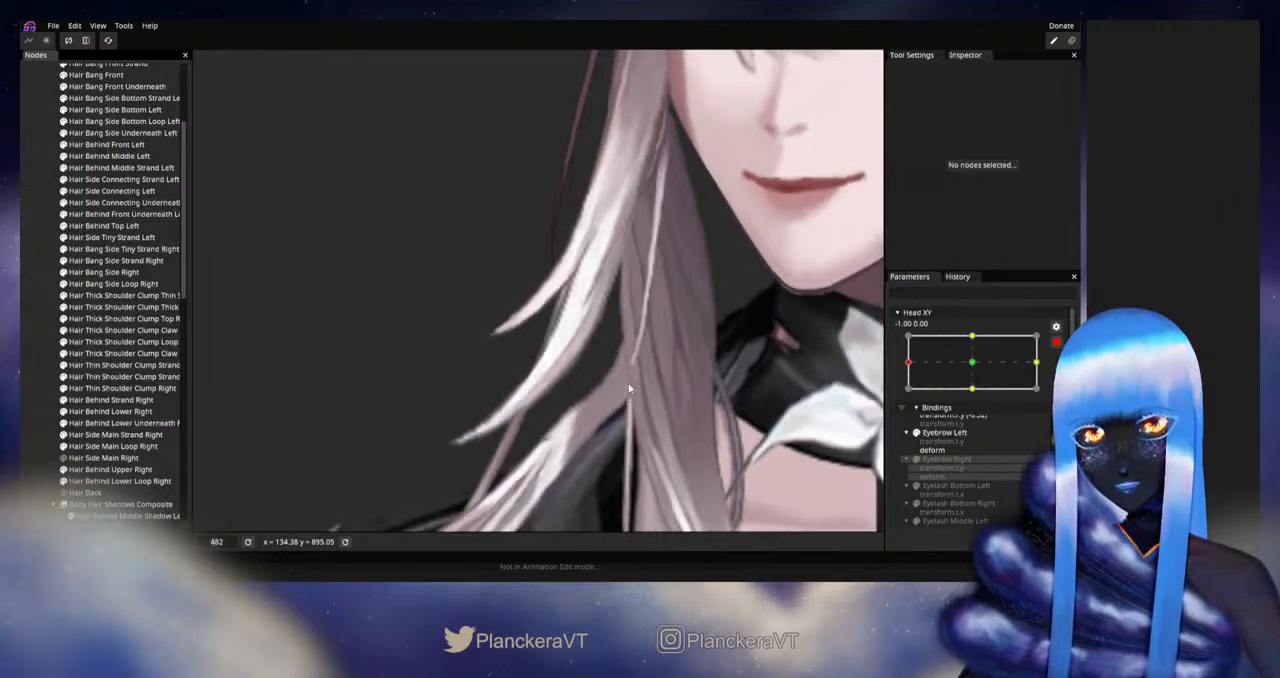
{"action": "left_click_drag", "start_coordinate": [665, 356], "coordinate": [689, 398]}
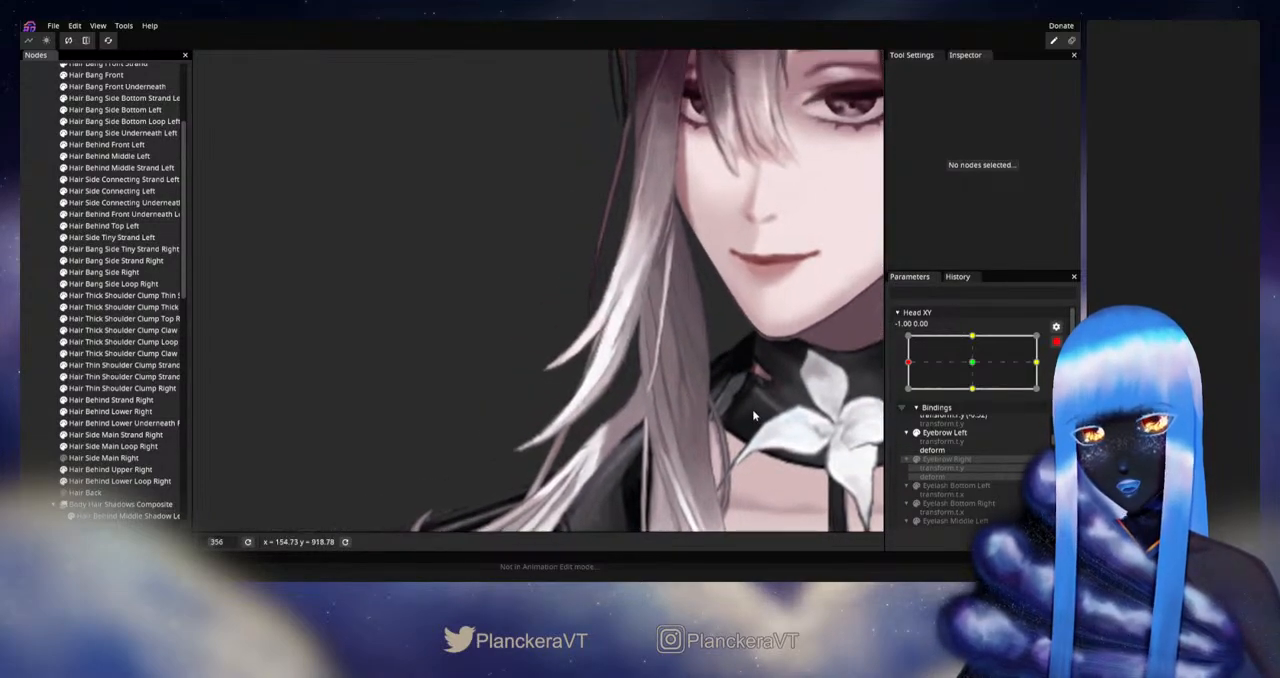
{"action": "left_click", "coordinate": [1056, 342]}
{"action": "mouse_move", "coordinate": [908, 396]}
{"action": "left_mouse_down"}
{"action": "mouse_move", "coordinate": [942, 395]}
{"action": "mouse_move", "coordinate": [907, 399]}
{"action": "left_mouse_up"}
Step: Rearm Head XY at -1.00, 0.00, reselect Hair Bang Side Right, and refine the outer-edge vertices at the bend above the tip
{"action": "left_click", "coordinate": [1057, 375]}
{"action": "scroll", "coordinate": [517, 437], "scroll_direction": "up", "scroll_amount": 5}
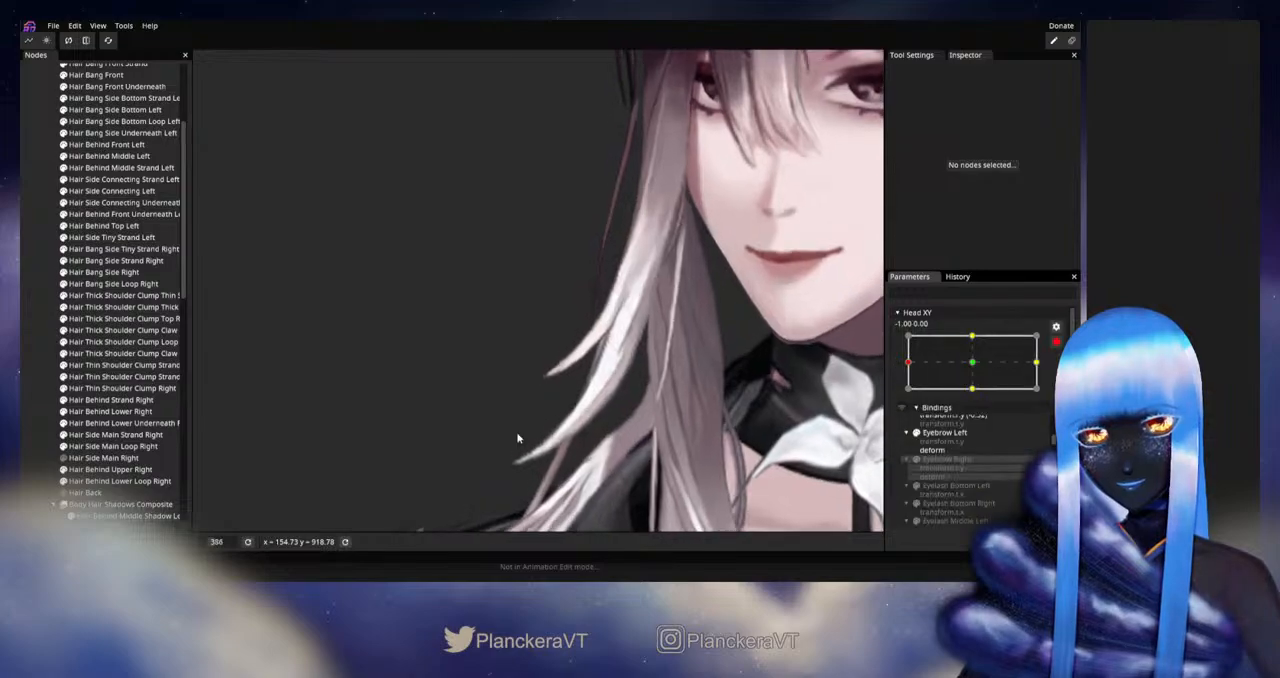
{"action": "left_click_drag", "start_coordinate": [590, 468], "coordinate": [596, 428]}
{"action": "scroll", "coordinate": [598, 428], "scroll_direction": "up", "scroll_amount": 4}
{"action": "scroll", "coordinate": [614, 428], "scroll_direction": "up", "scroll_amount": 1}
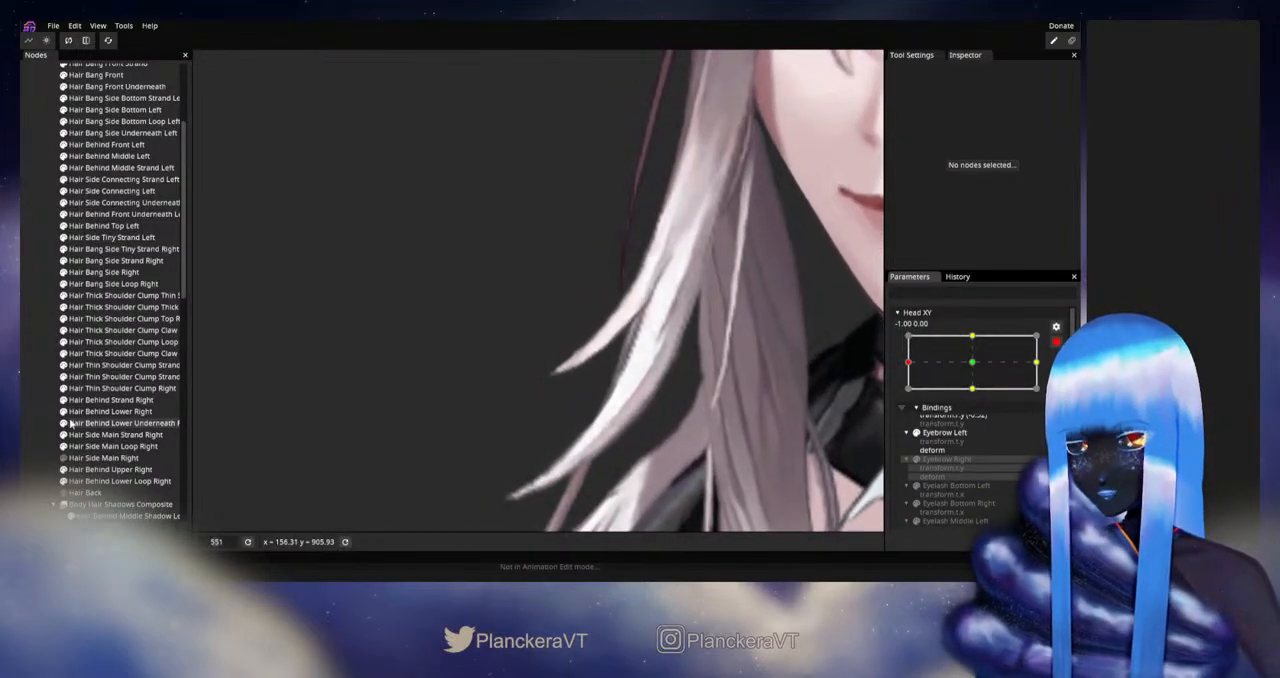
{"action": "left_click", "coordinate": [528, 399]}
{"action": "scroll", "coordinate": [528, 399], "scroll_direction": "up", "scroll_amount": 3}
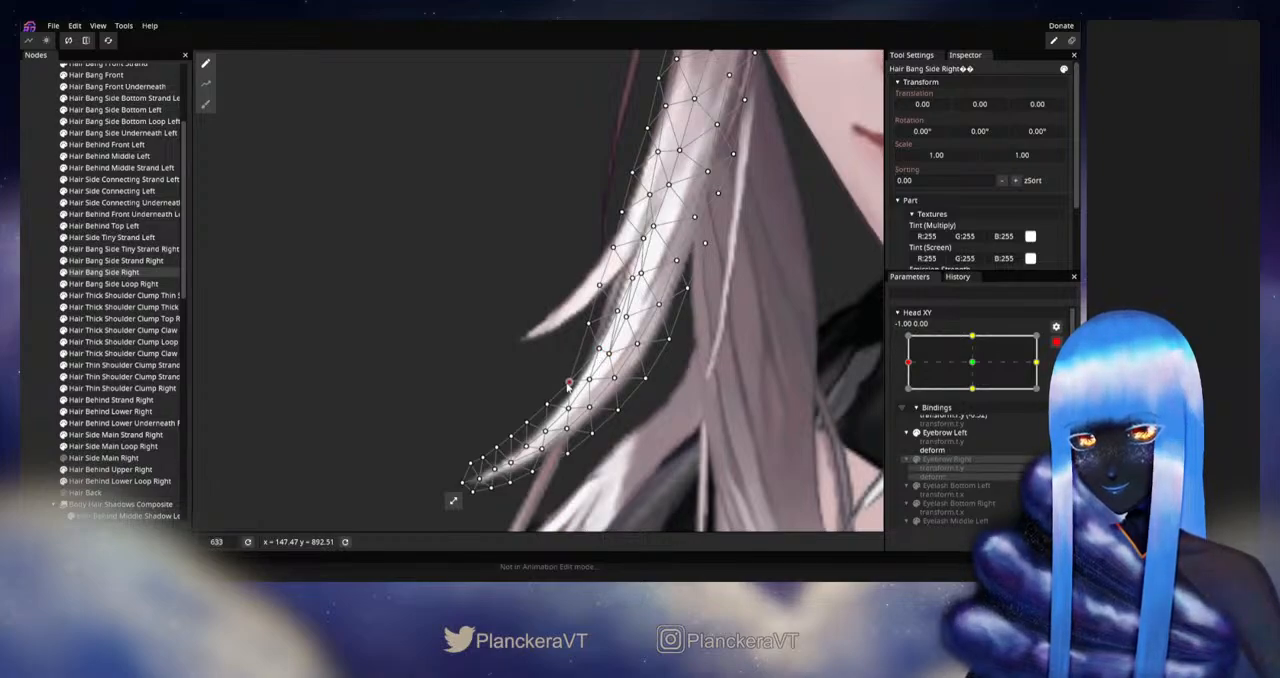
Step: Deselect the bang, disarm Head XY, and check the bend above its tip around the left extreme
{"action": "left_click", "coordinate": [36, 374]}
{"action": "scroll", "coordinate": [662, 403], "scroll_direction": "down", "scroll_amount": 6}
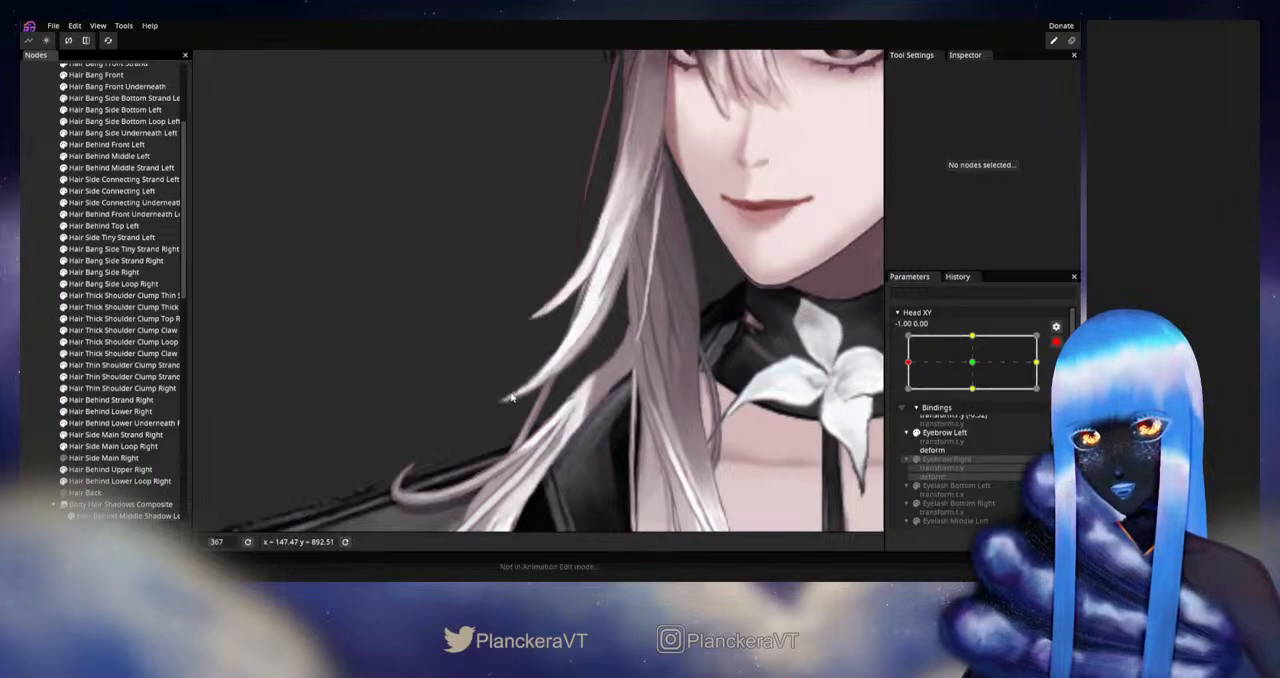
{"action": "left_click_drag", "start_coordinate": [672, 327], "coordinate": [691, 386]}
{"action": "left_click_drag", "start_coordinate": [864, 397], "coordinate": [903, 396]}
{"action": "left_click", "coordinate": [1055, 343]}
Step: Rearm Head XY at -1.00, 0.00, reselect Hair Bang Side Right, and touch up the outer-edge vertices just above the bend
{"action": "left_click", "coordinate": [1064, 374]}
{"action": "scroll", "coordinate": [551, 425], "scroll_direction": "up", "scroll_amount": 4}
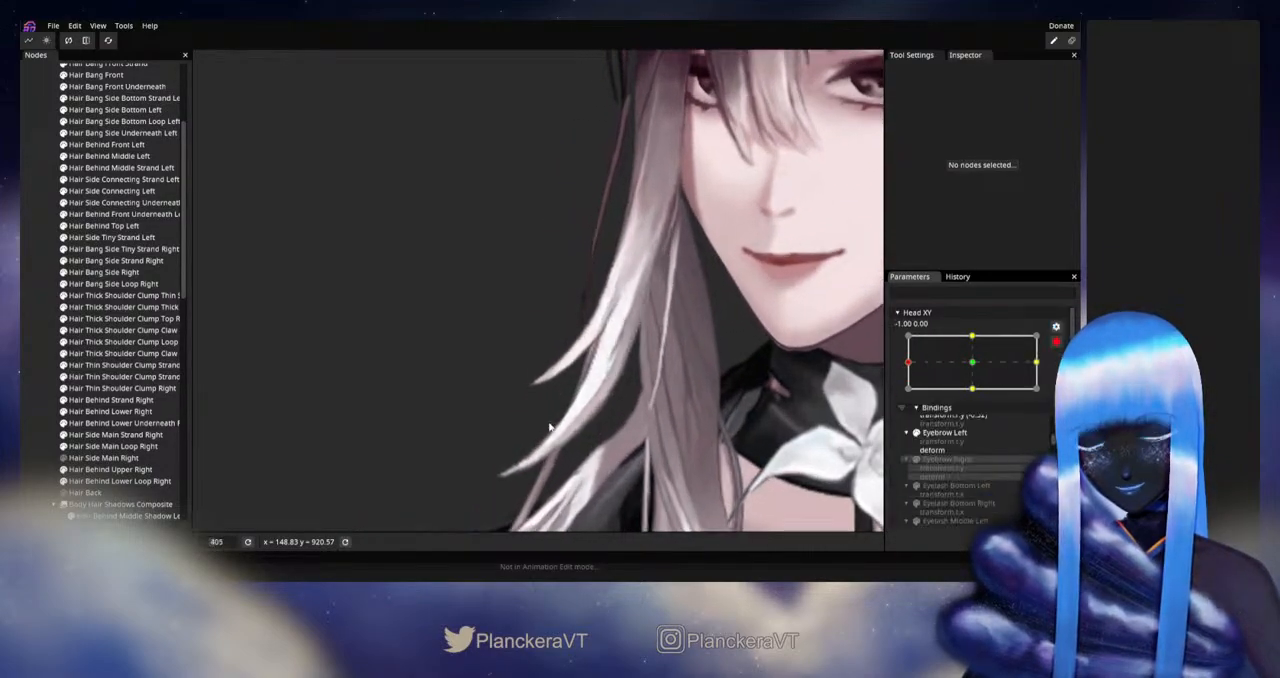
{"action": "left_click_drag", "start_coordinate": [549, 423], "coordinate": [514, 396]}
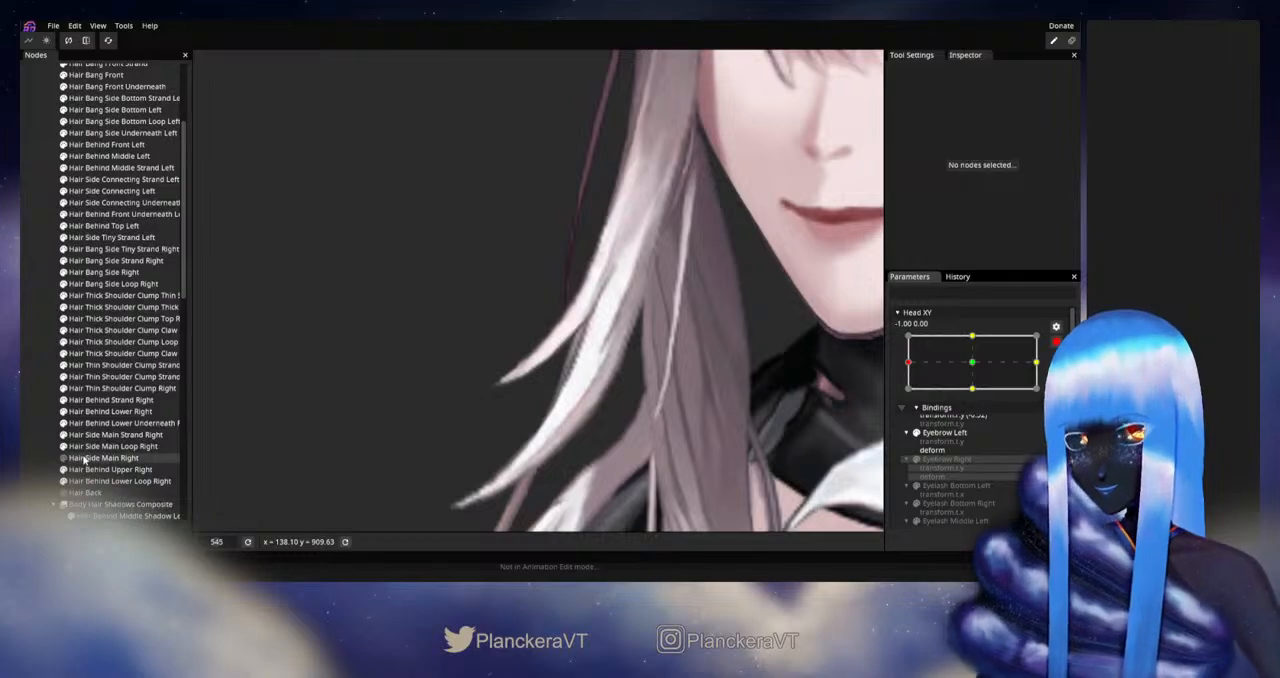
{"action": "left_click", "coordinate": [104, 273]}
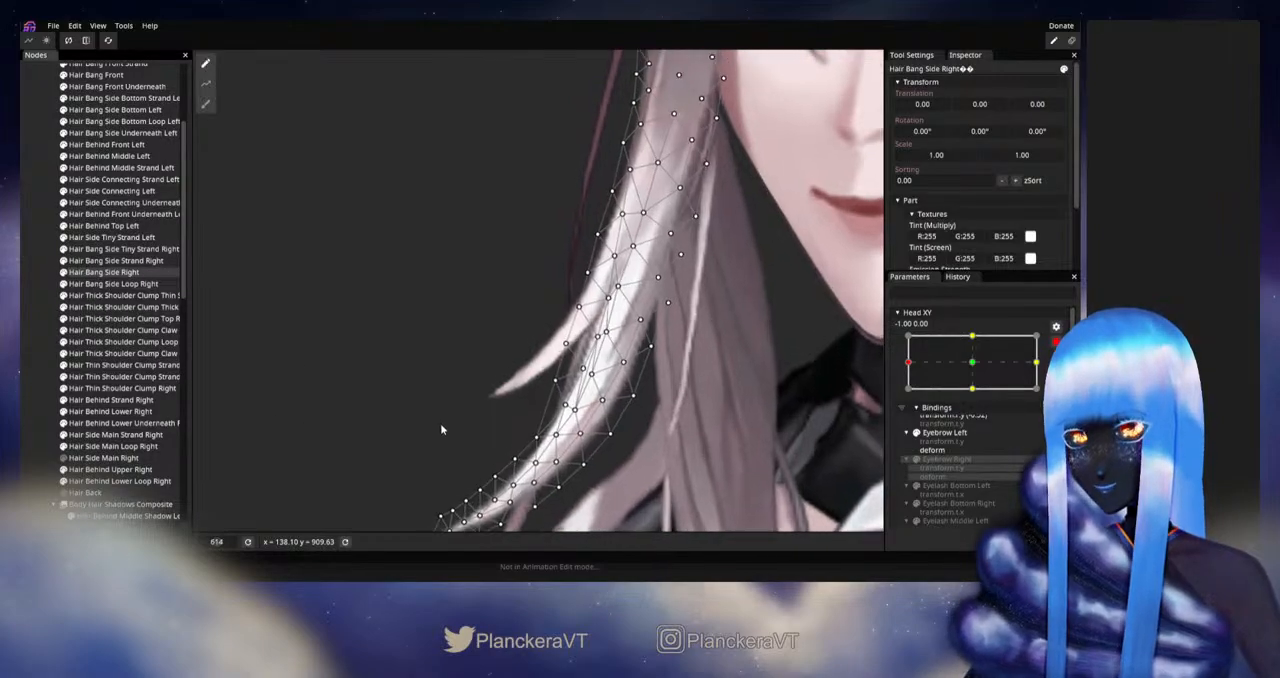
{"action": "scroll", "coordinate": [443, 428], "scroll_direction": "up", "scroll_amount": 3}
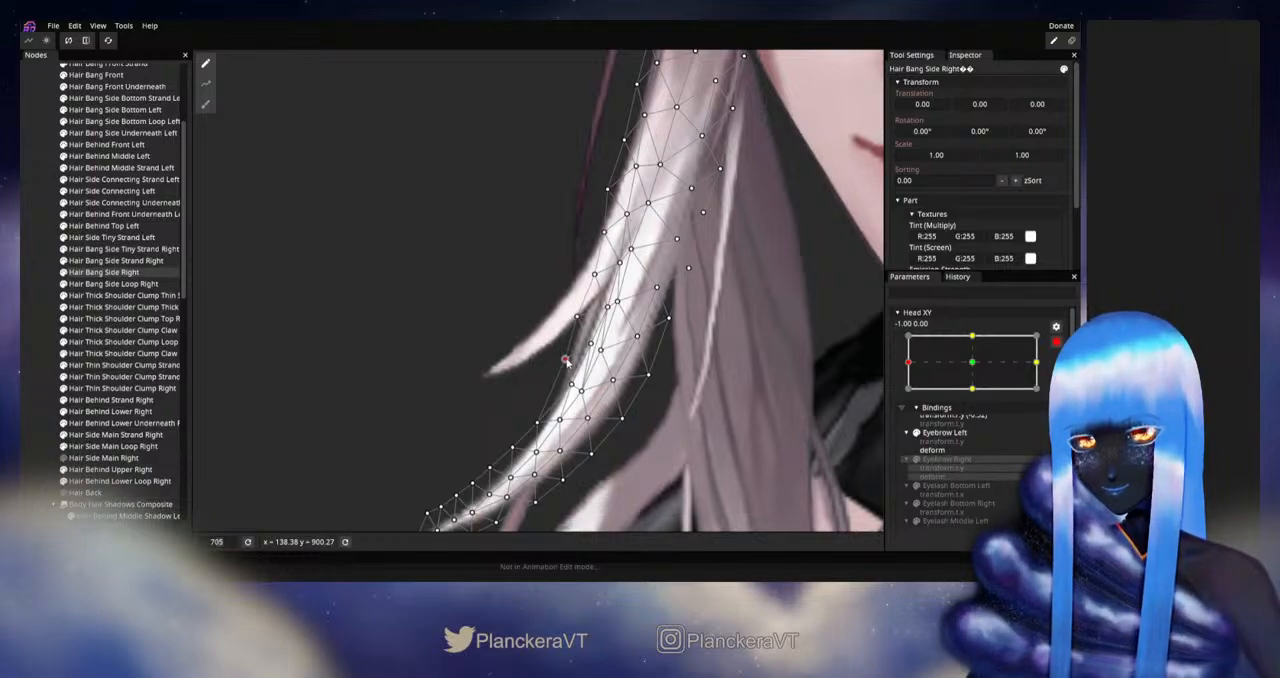
Step: Clear the selection, disarm Head XY, and sweep it between the left extreme and the centre to review the bang's motion
{"action": "left_click", "coordinate": [41, 364]}
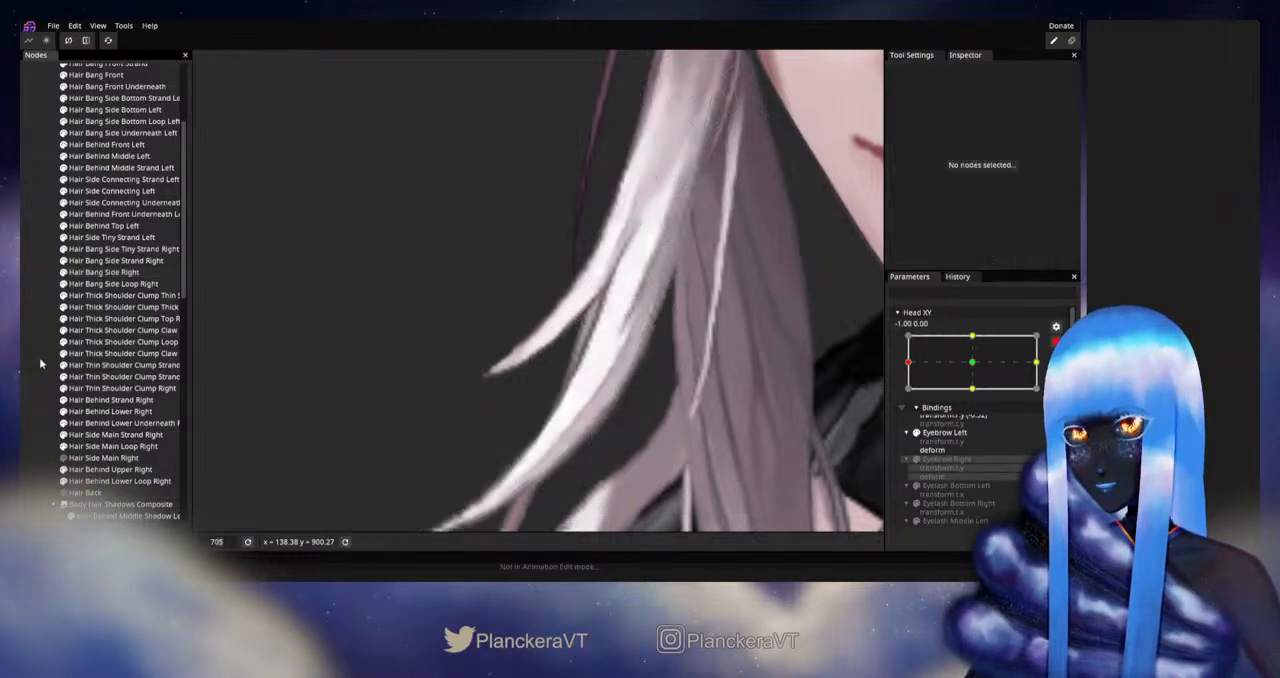
{"action": "scroll", "coordinate": [663, 409], "scroll_direction": "down", "scroll_amount": 6}
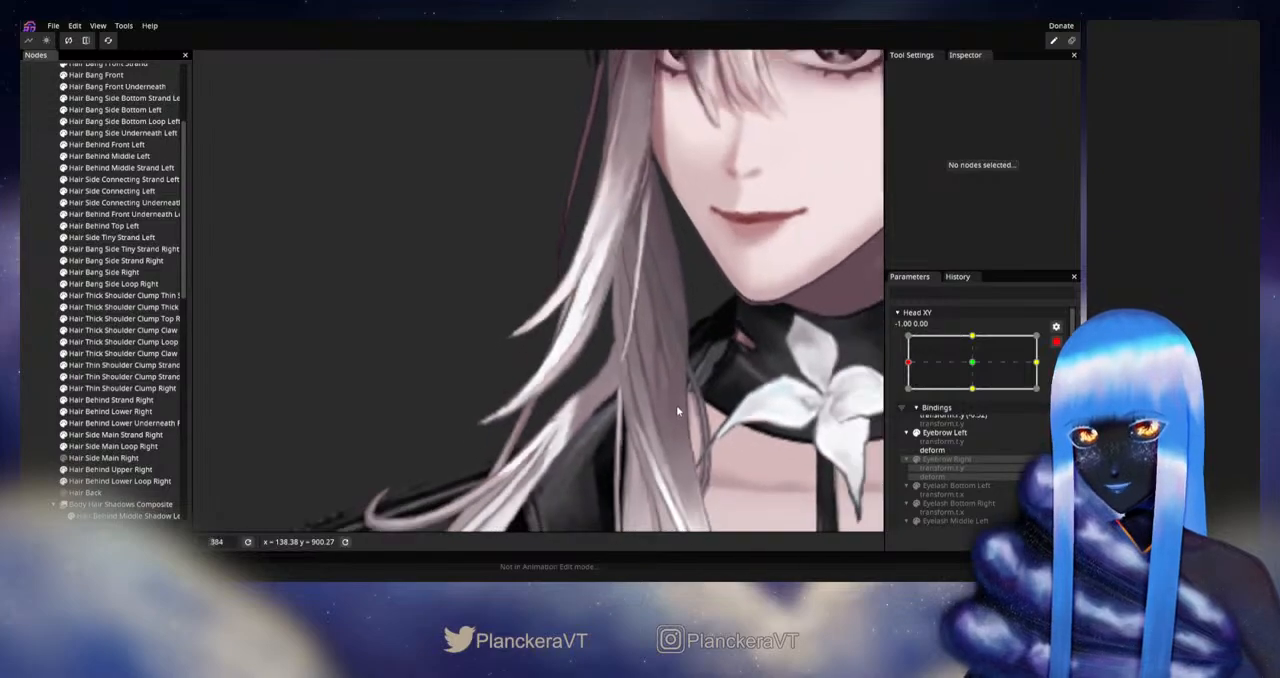
{"action": "left_click_drag", "start_coordinate": [675, 409], "coordinate": [709, 445]}
{"action": "scroll", "coordinate": [709, 445], "scroll_direction": "down", "scroll_amount": 2}
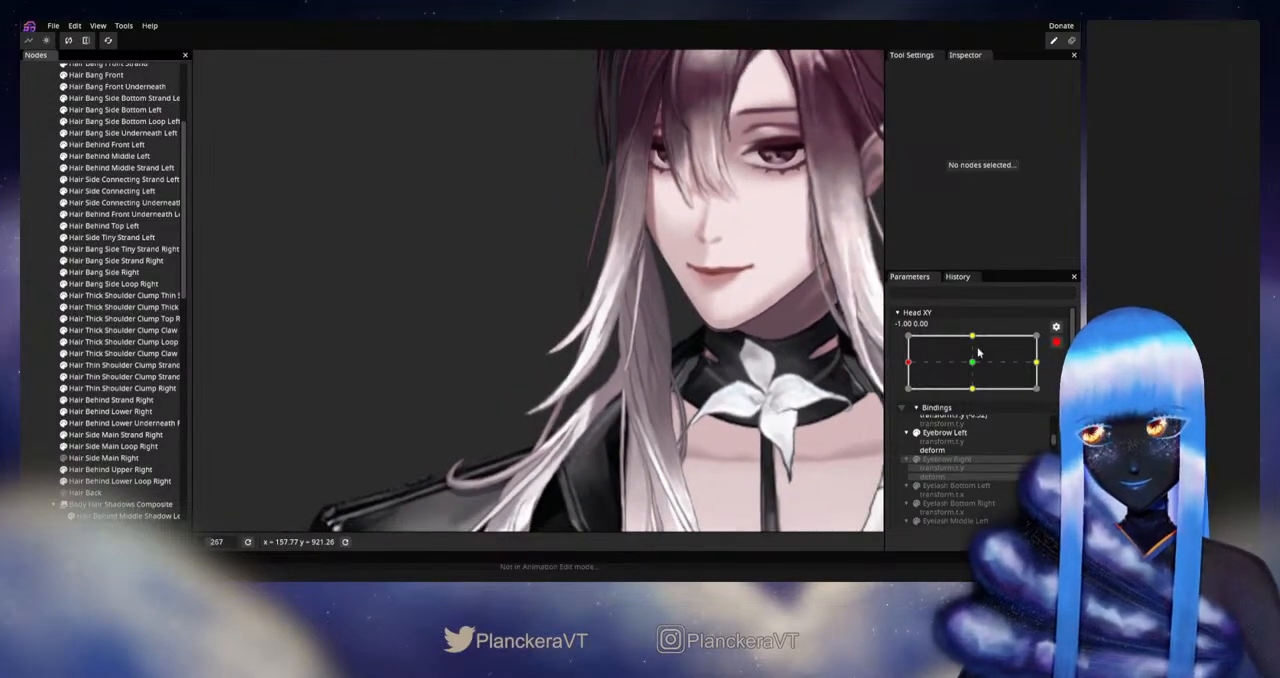
{"action": "left_click", "coordinate": [1056, 327]}
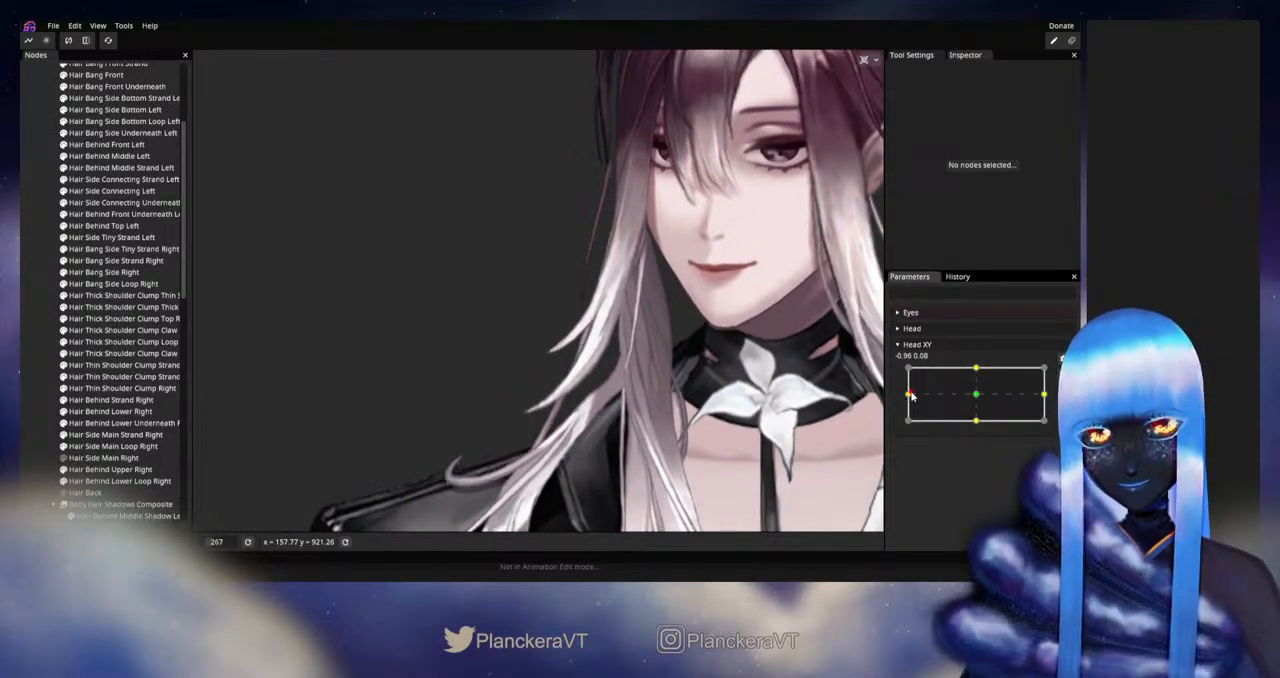
{"action": "left_click_drag", "start_coordinate": [911, 396], "coordinate": [991, 398]}
Step: Rearm Head XY at -1.00, 0.00 and select Hair Bang Side Loop Right for deforming
{"action": "left_click", "coordinate": [1063, 374]}
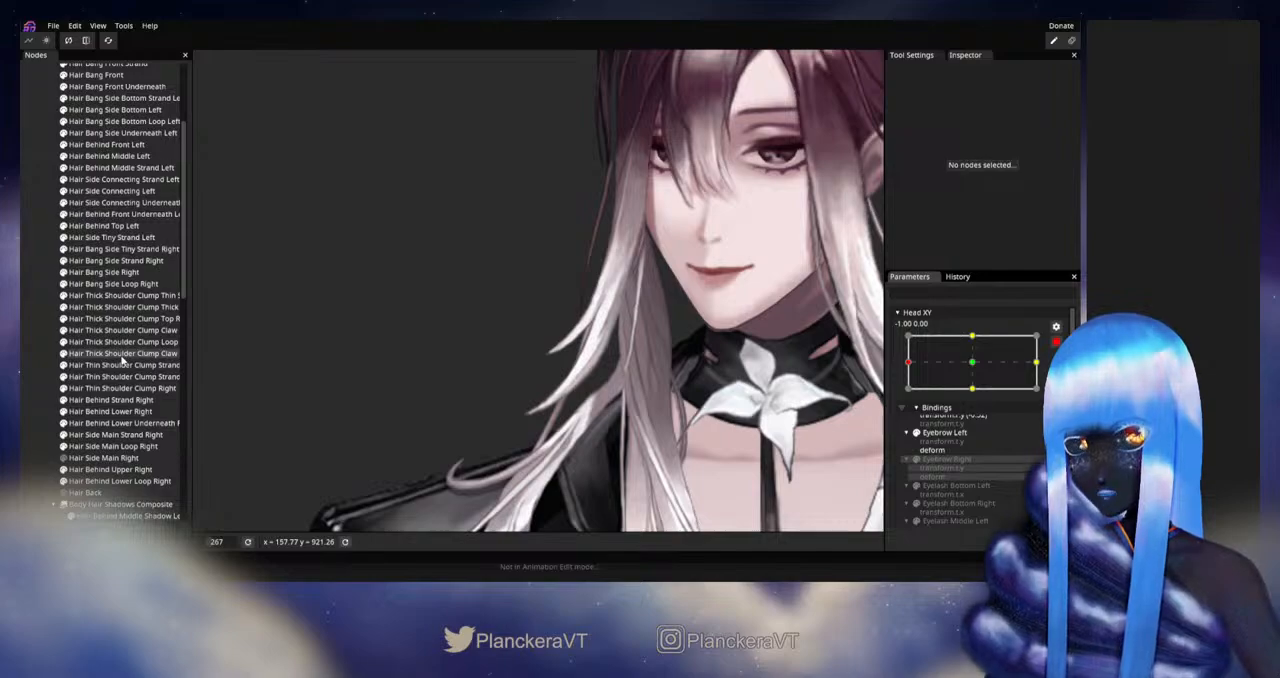
{"action": "scroll", "coordinate": [122, 360], "scroll_direction": "up", "scroll_amount": 1}
{"action": "left_click", "coordinate": [110, 296]}
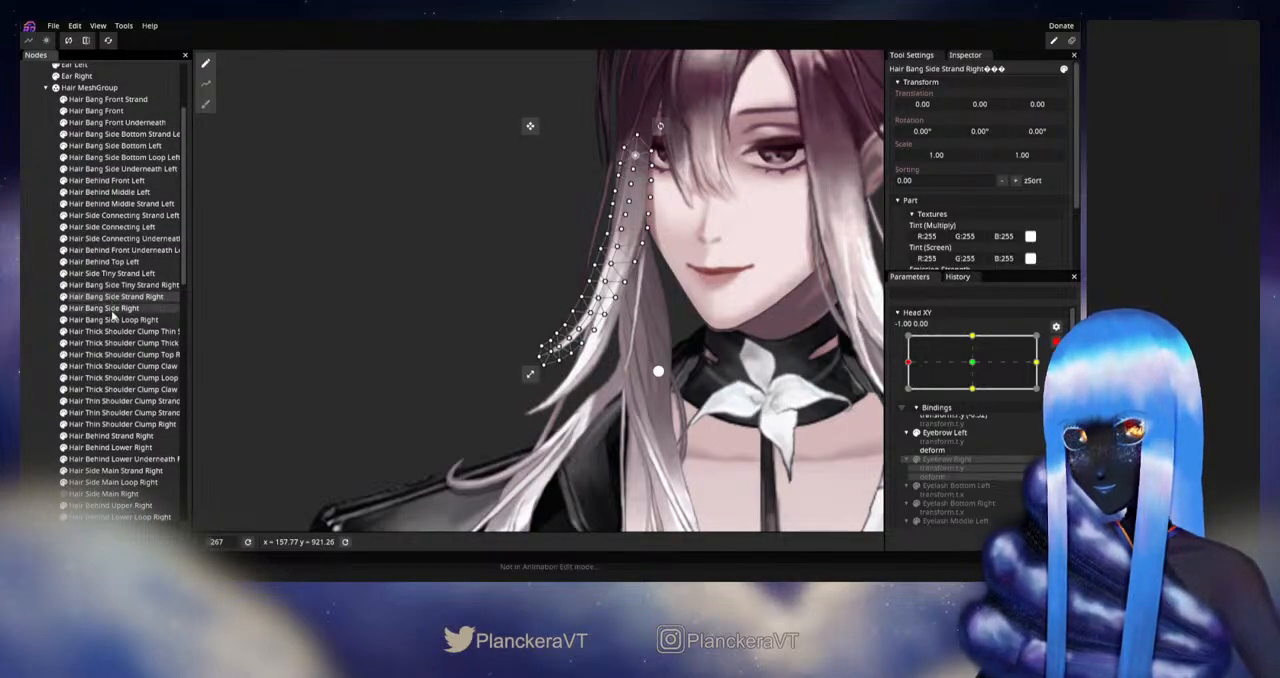
{"action": "left_click", "coordinate": [114, 310]}
{"action": "left_click", "coordinate": [113, 320]}
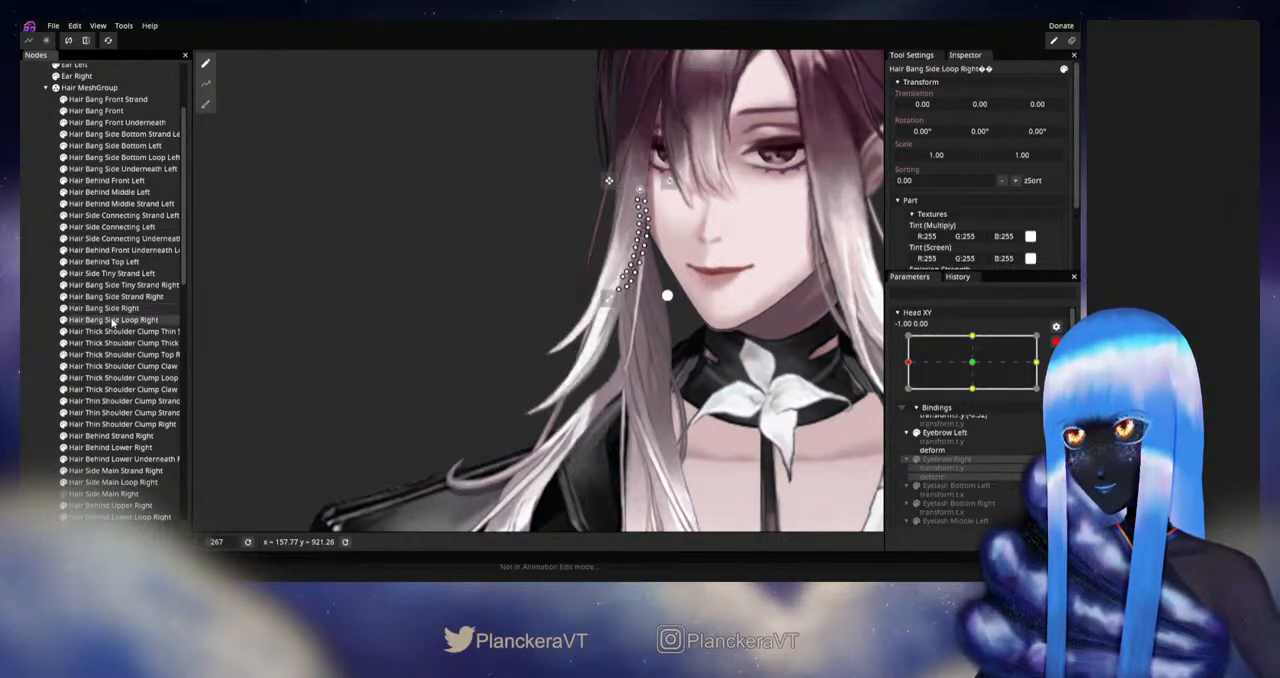
Step: Select Hair Bang Side Tiny Strand Right and nudge all of its vertices slightly outward, away from the face
{"action": "left_click", "coordinate": [113, 331]}
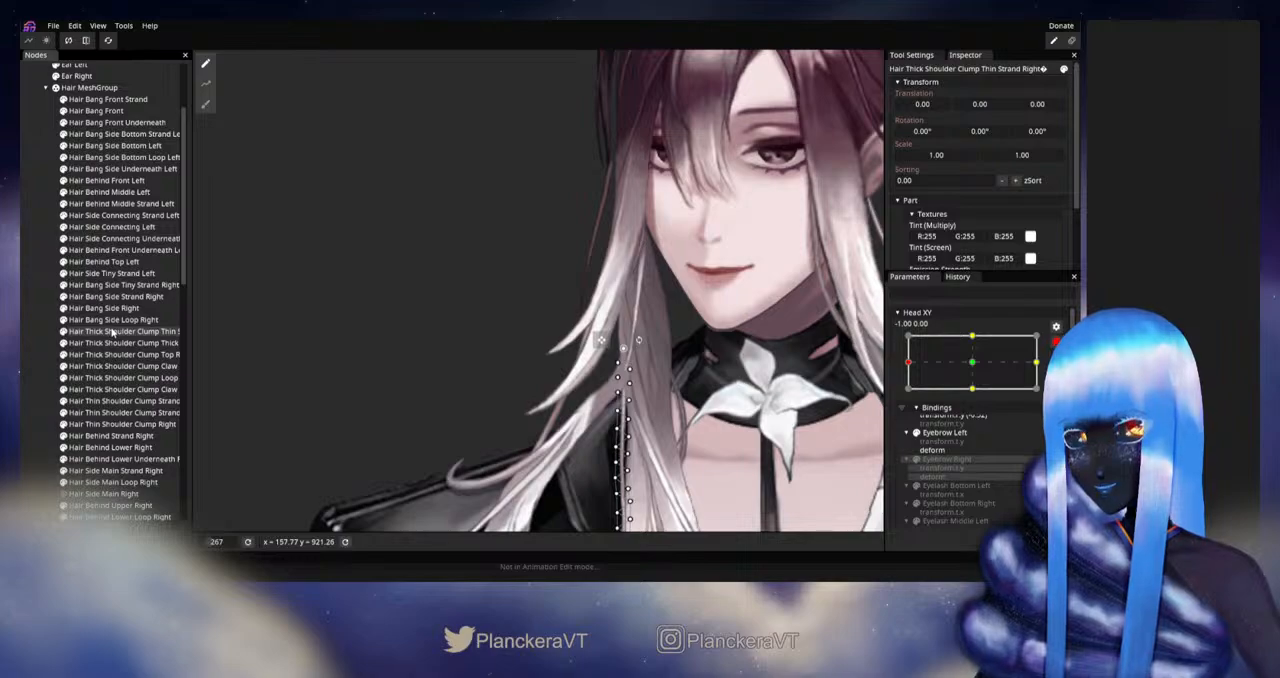
{"action": "left_click", "coordinate": [114, 274]}
{"action": "left_click", "coordinate": [113, 262]}
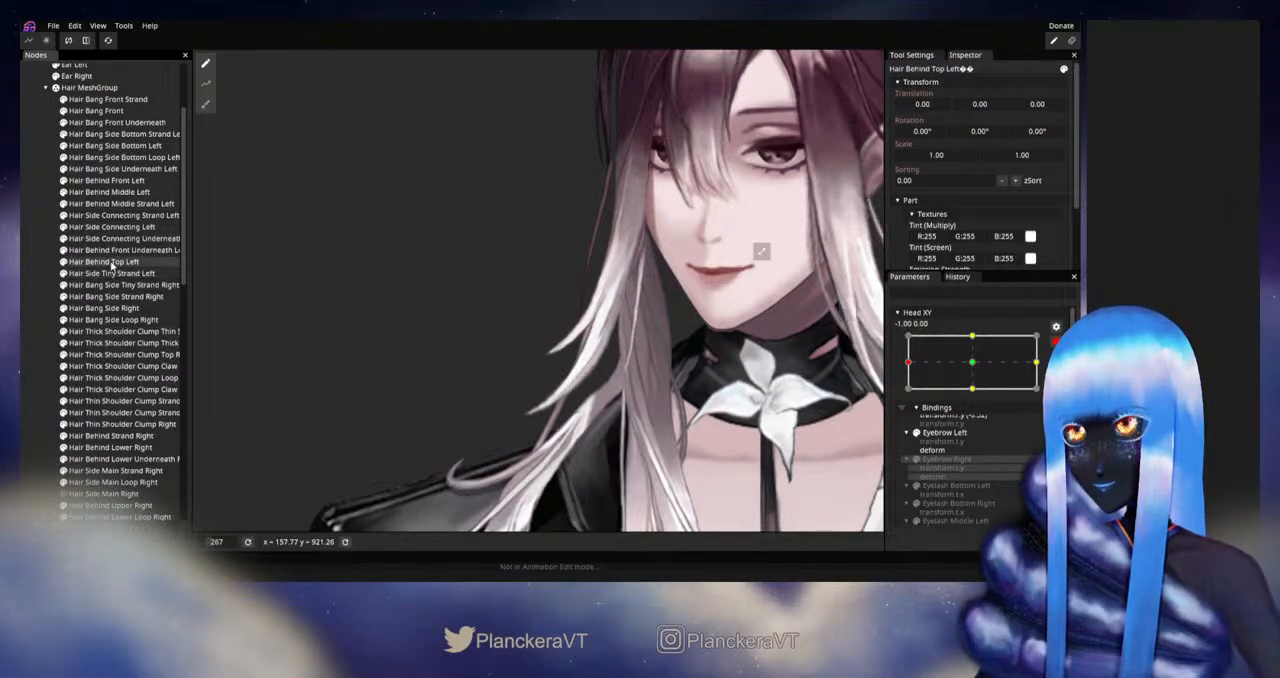
{"action": "left_click", "coordinate": [116, 286]}
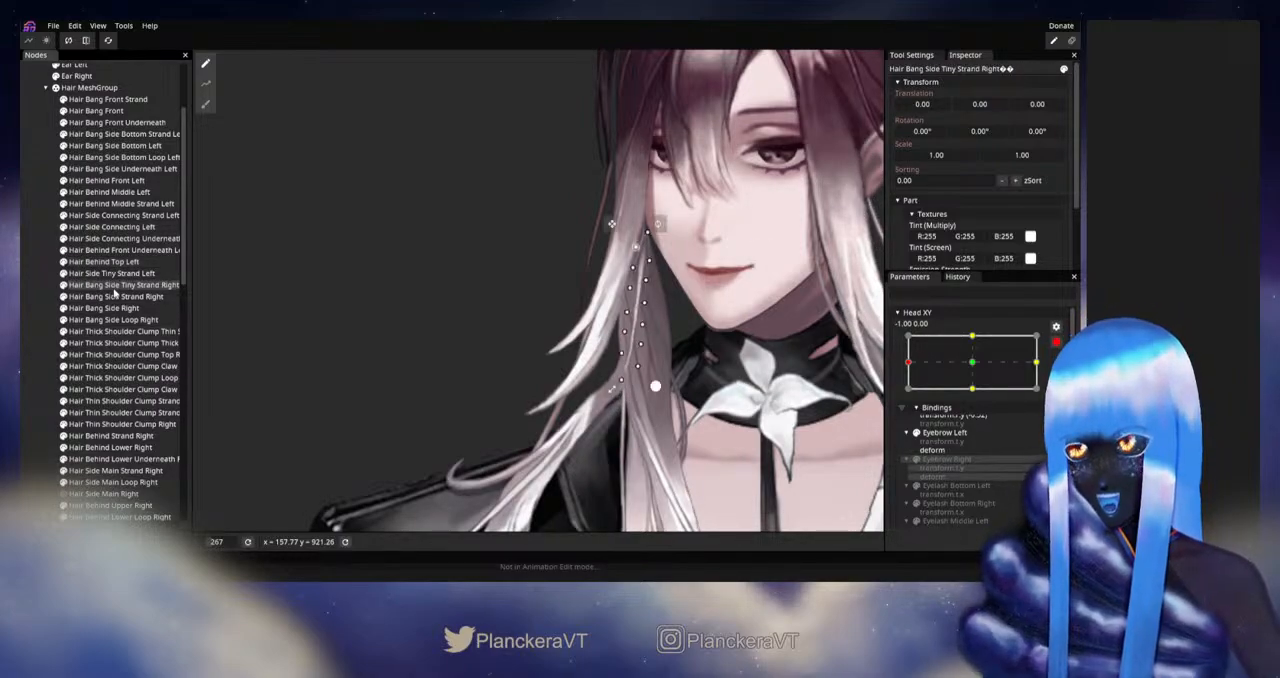
{"action": "left_click_drag", "start_coordinate": [414, 157], "coordinate": [702, 435]}
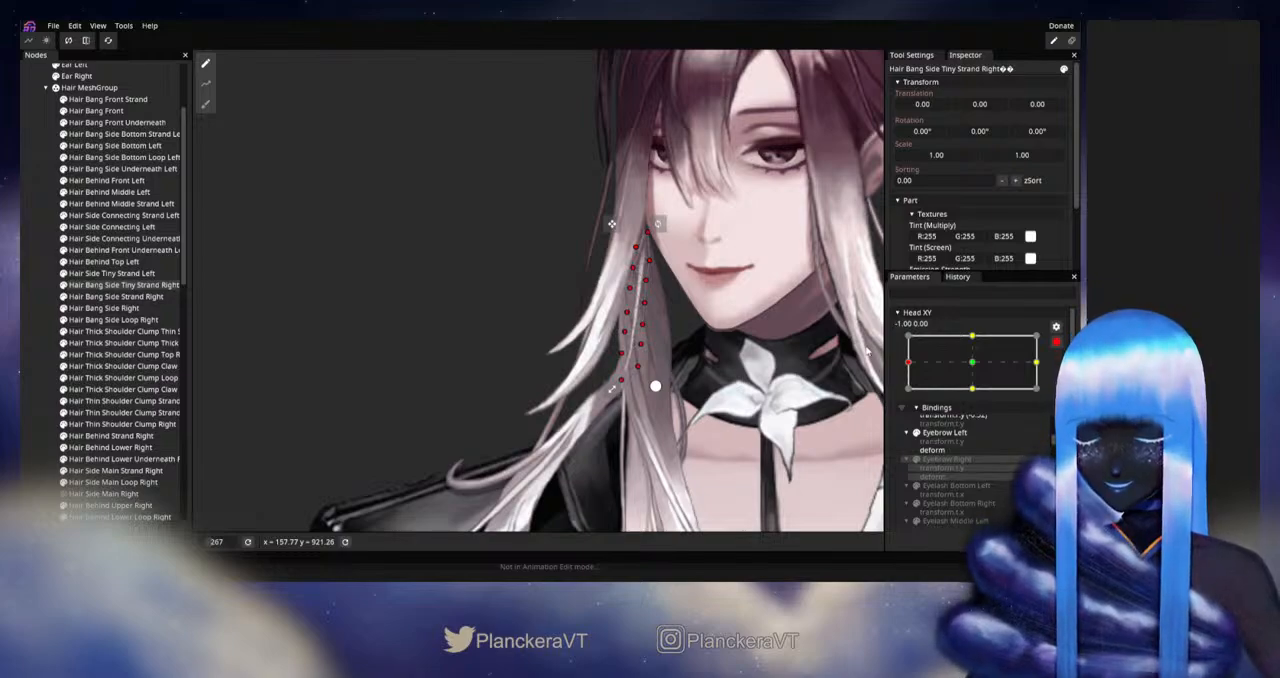
{"action": "key", "text": "Left"}
{"action": "key", "text": "Left"}
{"action": "key", "text": "Left"}
{"action": "key", "text": "Left"}
{"action": "key", "text": "Left"}
{"action": "key", "text": "Left"}
{"action": "key", "text": "Left"}
{"action": "key", "text": "Left"}
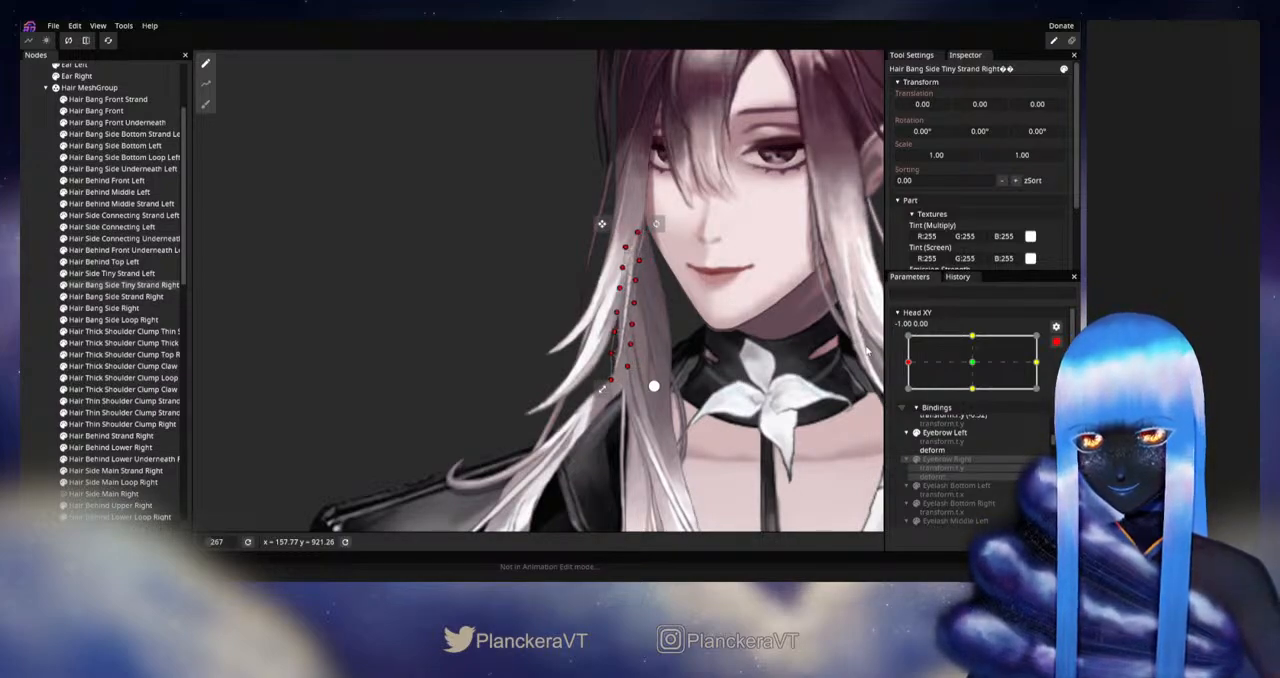
{"action": "key", "text": "Left"}
{"action": "key", "text": "Left"}
{"action": "key", "text": "Left"}
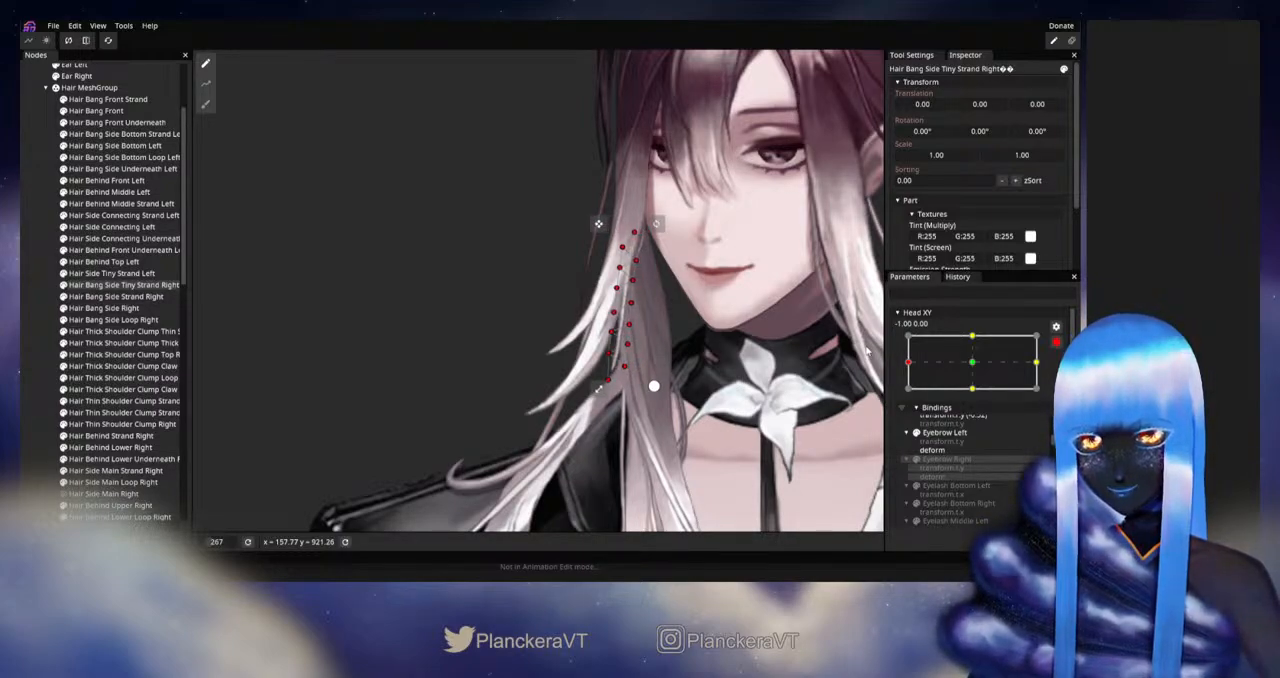
Step: Deselect the tiny strand, disarm Head XY, and move it around the left extreme to check the strand's new position
{"action": "left_click", "coordinate": [40, 308]}
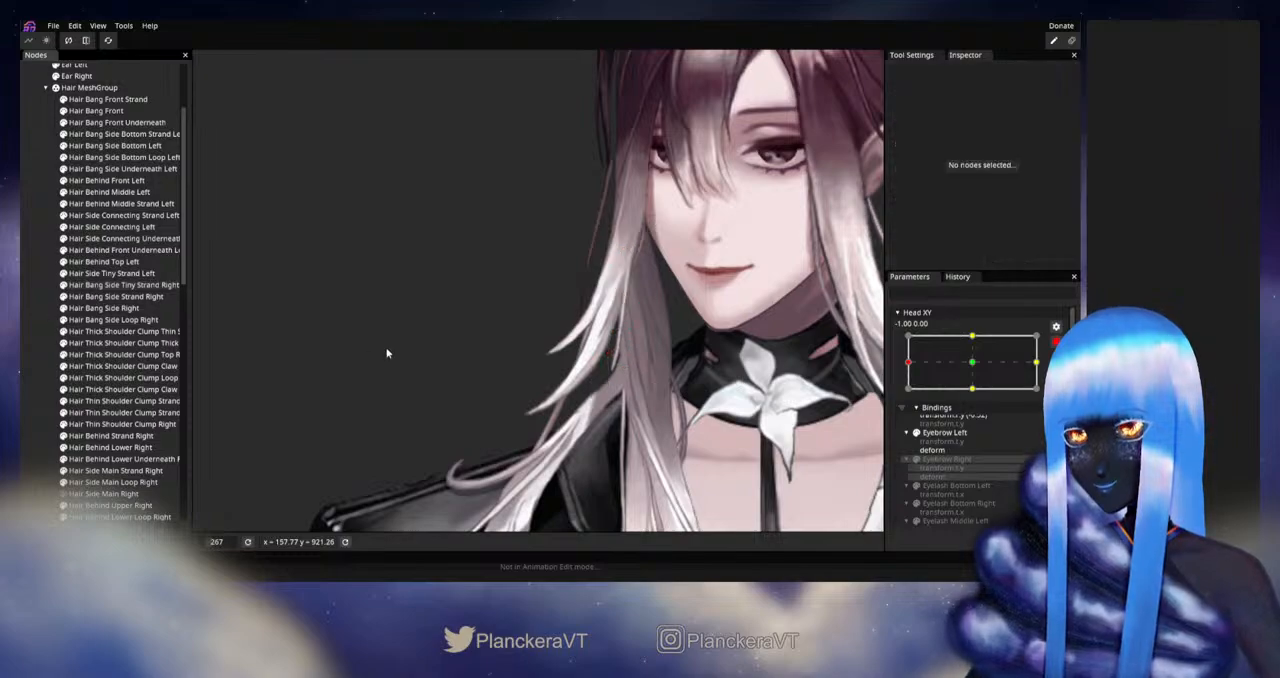
{"action": "scroll", "coordinate": [651, 356], "scroll_direction": "down", "scroll_amount": 3}
{"action": "left_click_drag", "start_coordinate": [651, 356], "coordinate": [696, 394]}
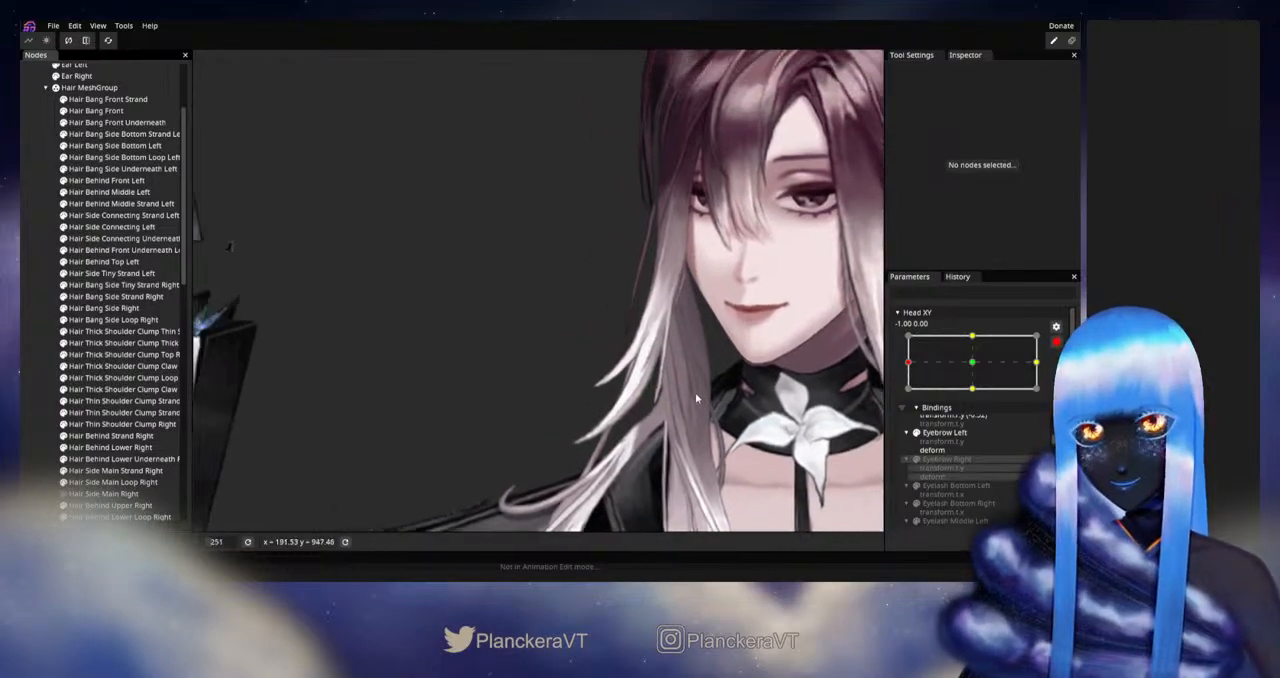
{"action": "left_click", "coordinate": [1054, 342]}
{"action": "left_click_drag", "start_coordinate": [759, 315], "coordinate": [715, 360]}
{"action": "scroll", "coordinate": [715, 360], "scroll_direction": "down", "scroll_amount": 5}
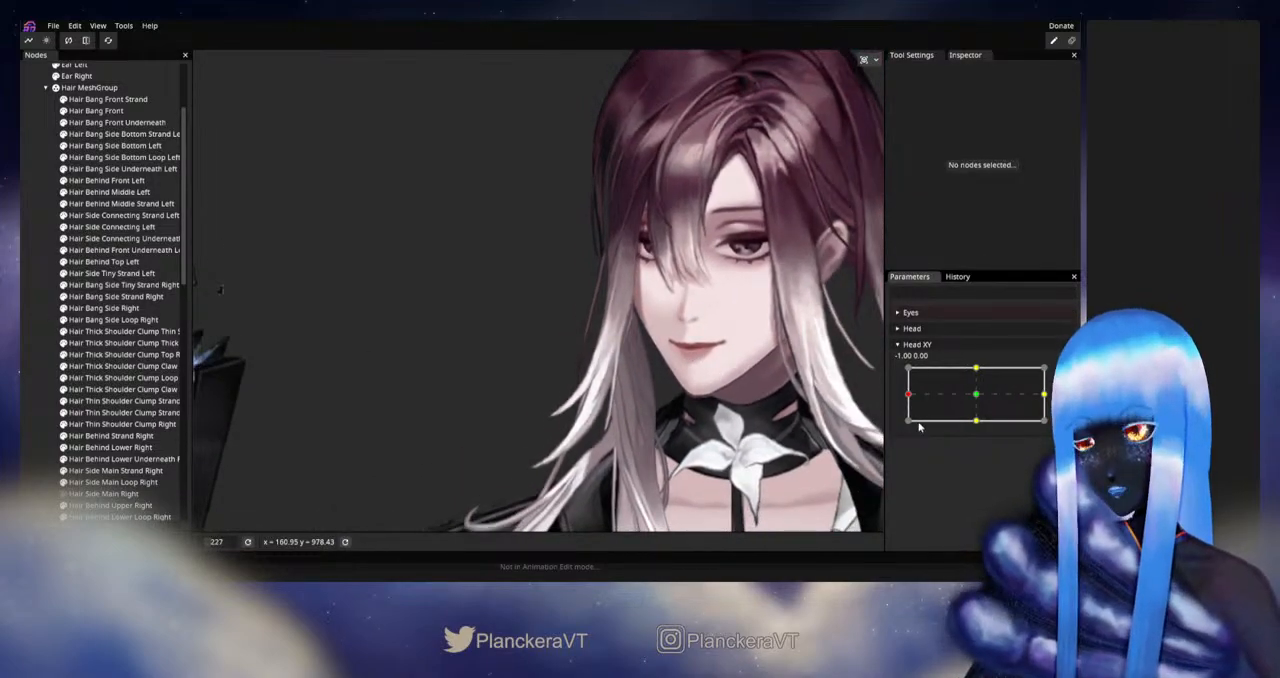
{"action": "mouse_move", "coordinate": [913, 398]}
{"action": "left_mouse_down"}
{"action": "mouse_move", "coordinate": [979, 399]}
{"action": "mouse_move", "coordinate": [903, 398]}
{"action": "left_mouse_up"}
Step: Rearm Head XY at -1.00, 0.00 and curve the tiny strand's lower end outward using the Circle Brush at sizes 62 and 25
{"action": "left_click", "coordinate": [1063, 374]}
{"action": "left_click_drag", "start_coordinate": [462, 473], "coordinate": [486, 395]}
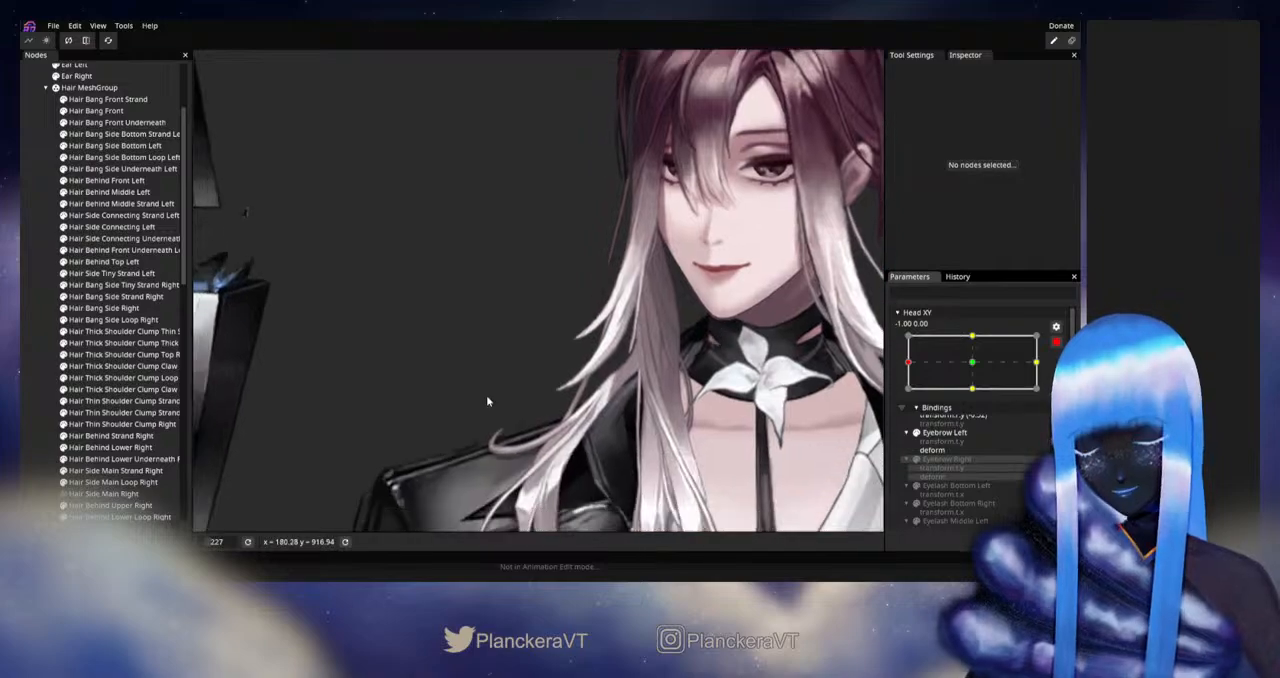
{"action": "left_click", "coordinate": [120, 285]}
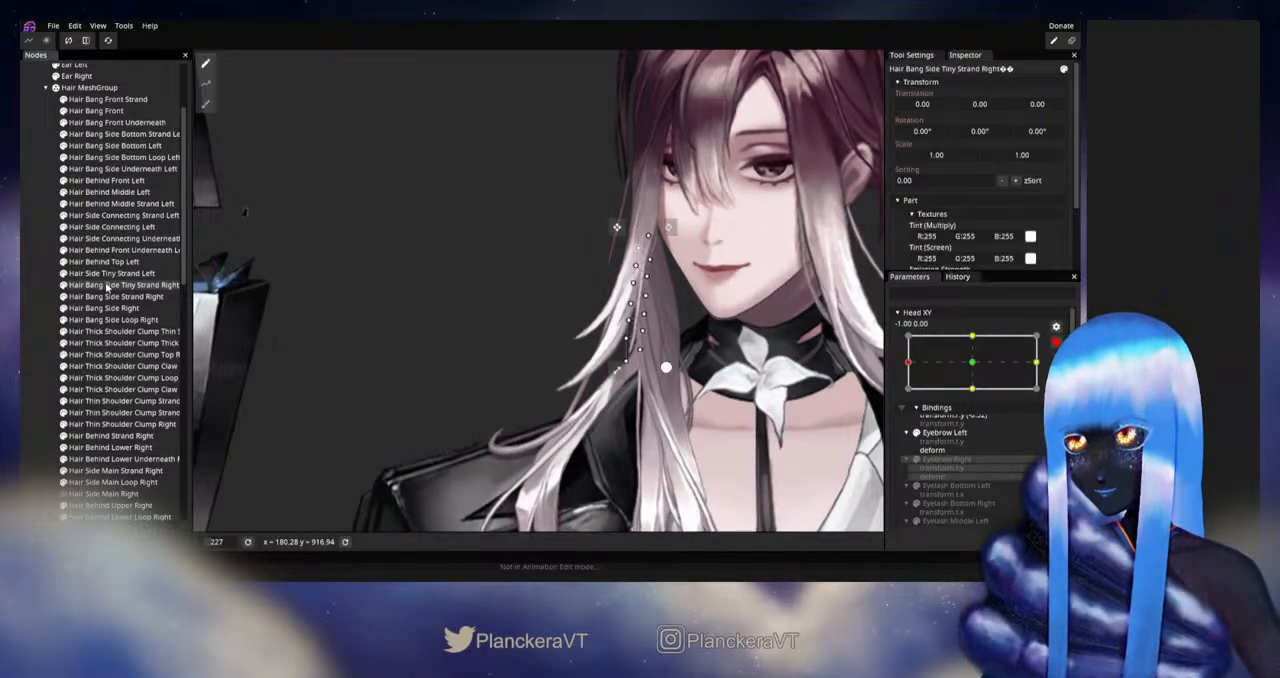
{"action": "left_click", "coordinate": [205, 104]}
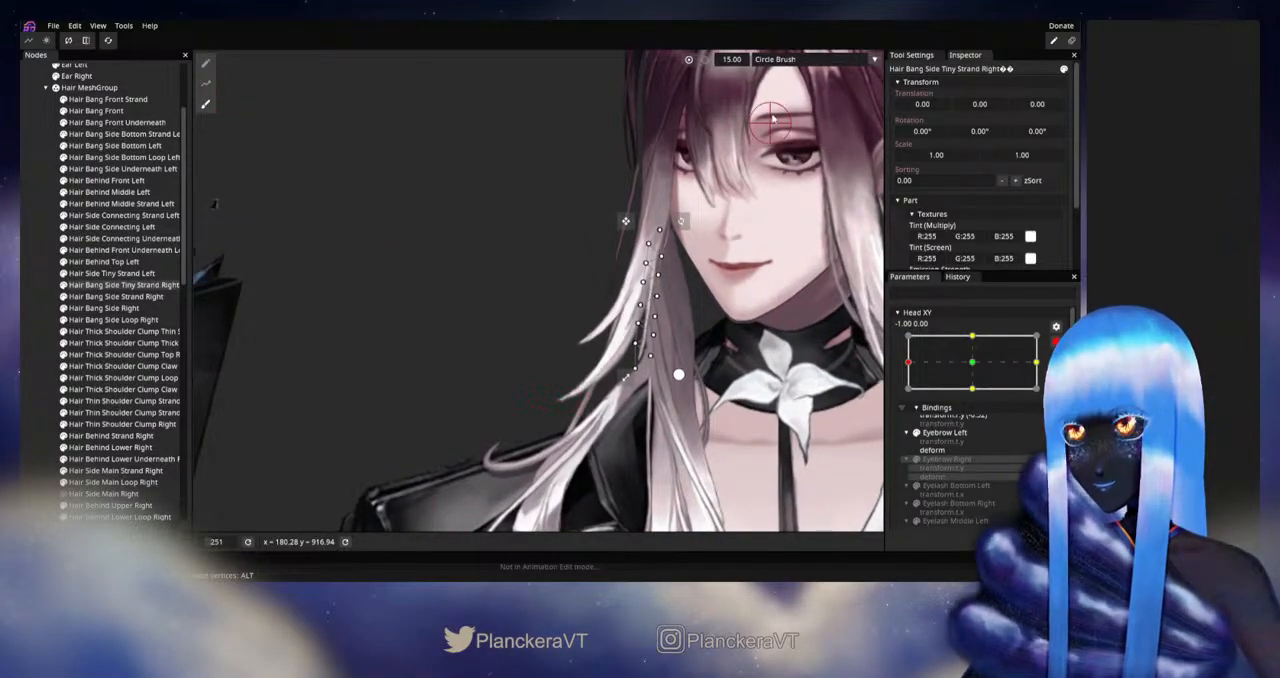
{"action": "left_click_drag", "start_coordinate": [757, 65], "coordinate": [765, 65]}
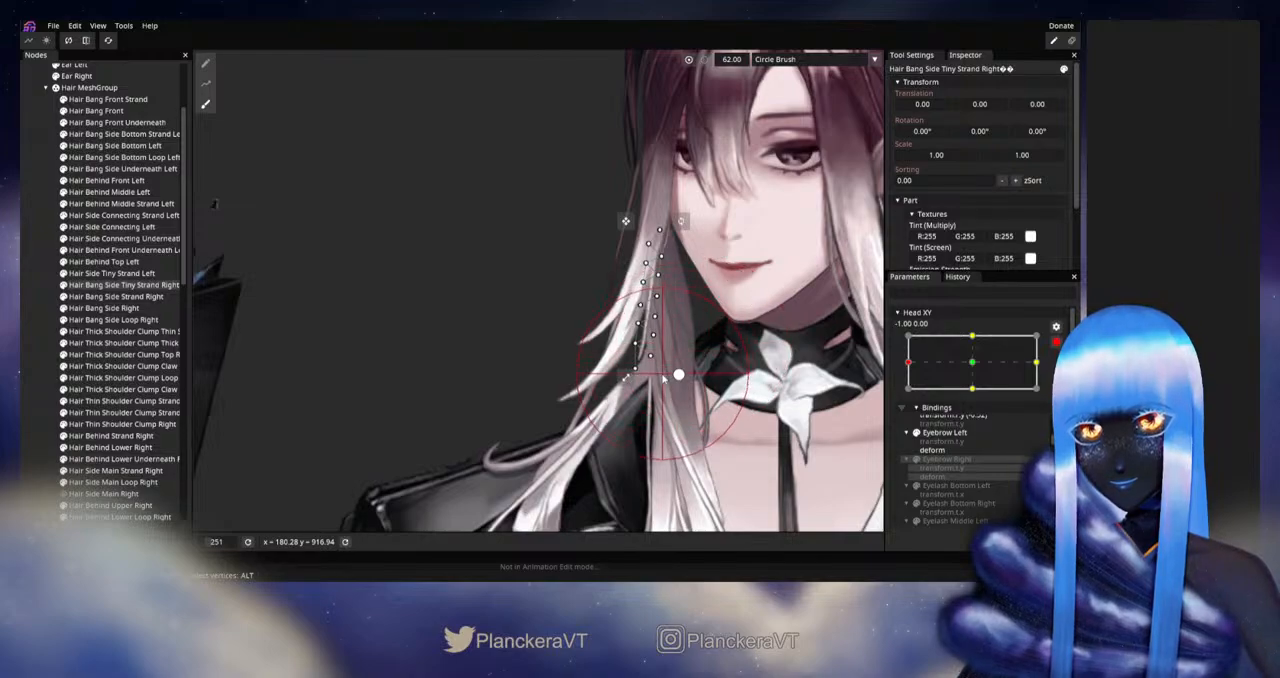
{"action": "left_click_drag", "start_coordinate": [657, 376], "coordinate": [653, 376]}
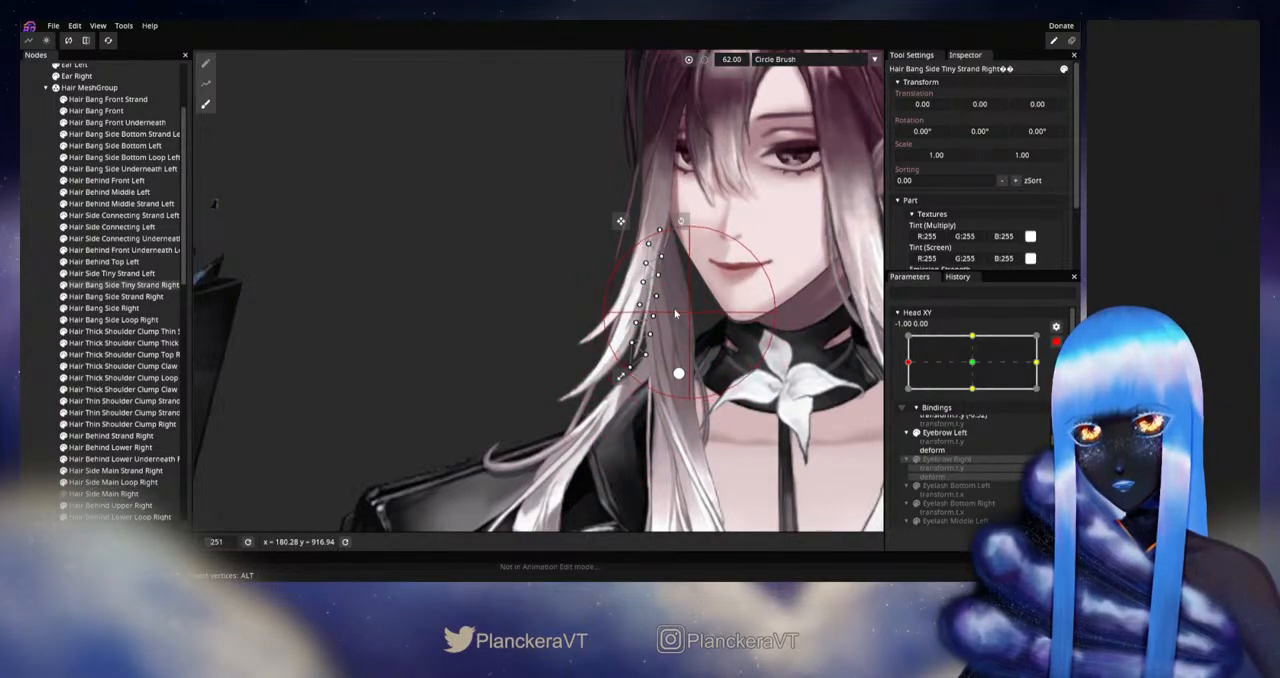
{"action": "left_click_drag", "start_coordinate": [737, 62], "coordinate": [741, 67]}
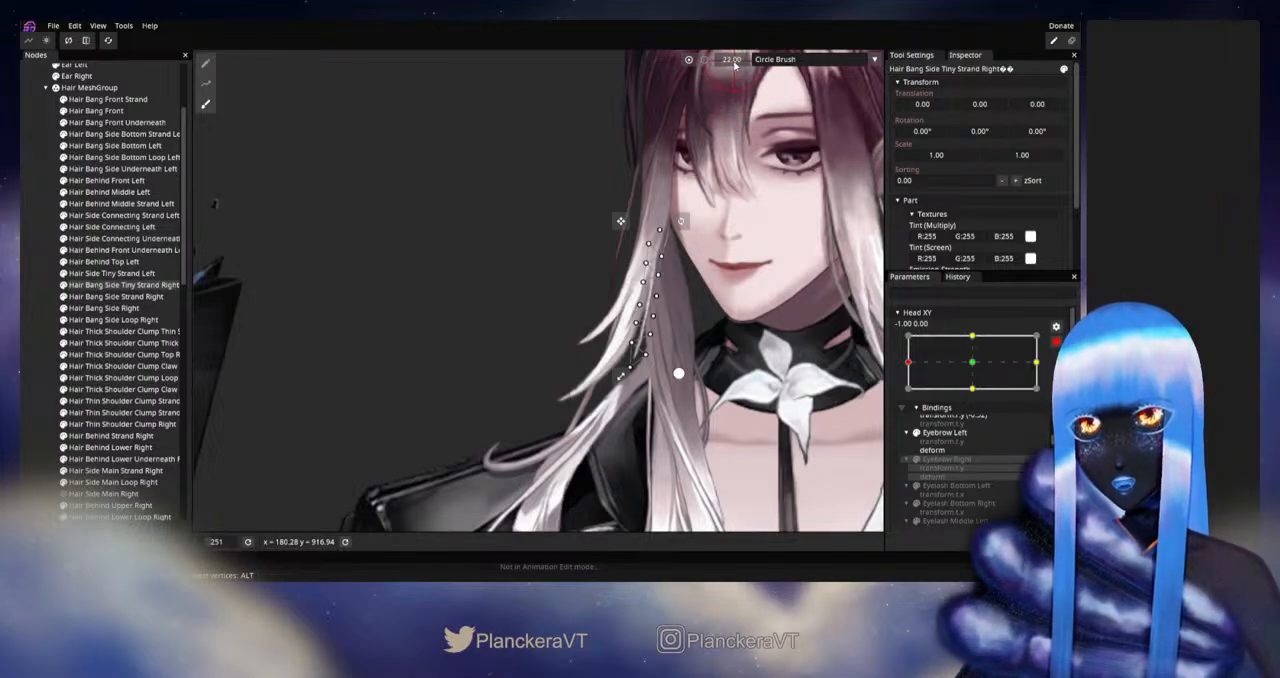
{"action": "scroll", "coordinate": [727, 264], "scroll_direction": "up", "scroll_amount": 2}
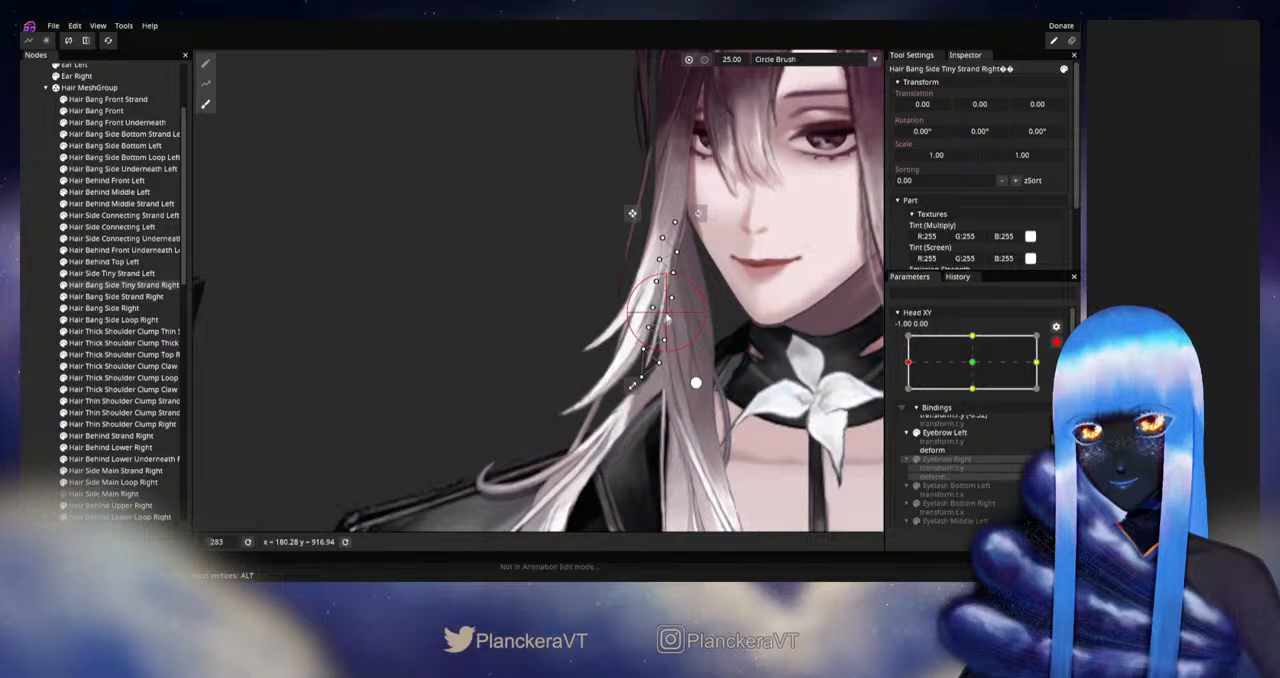
Step: Clear the selection, disarm Head XY, and review the curved tiny strand's motion around the left extreme
{"action": "left_click", "coordinate": [49, 355]}
{"action": "scroll", "coordinate": [745, 385], "scroll_direction": "down", "scroll_amount": 1}
{"action": "scroll", "coordinate": [745, 385], "scroll_direction": "down", "scroll_amount": 2}
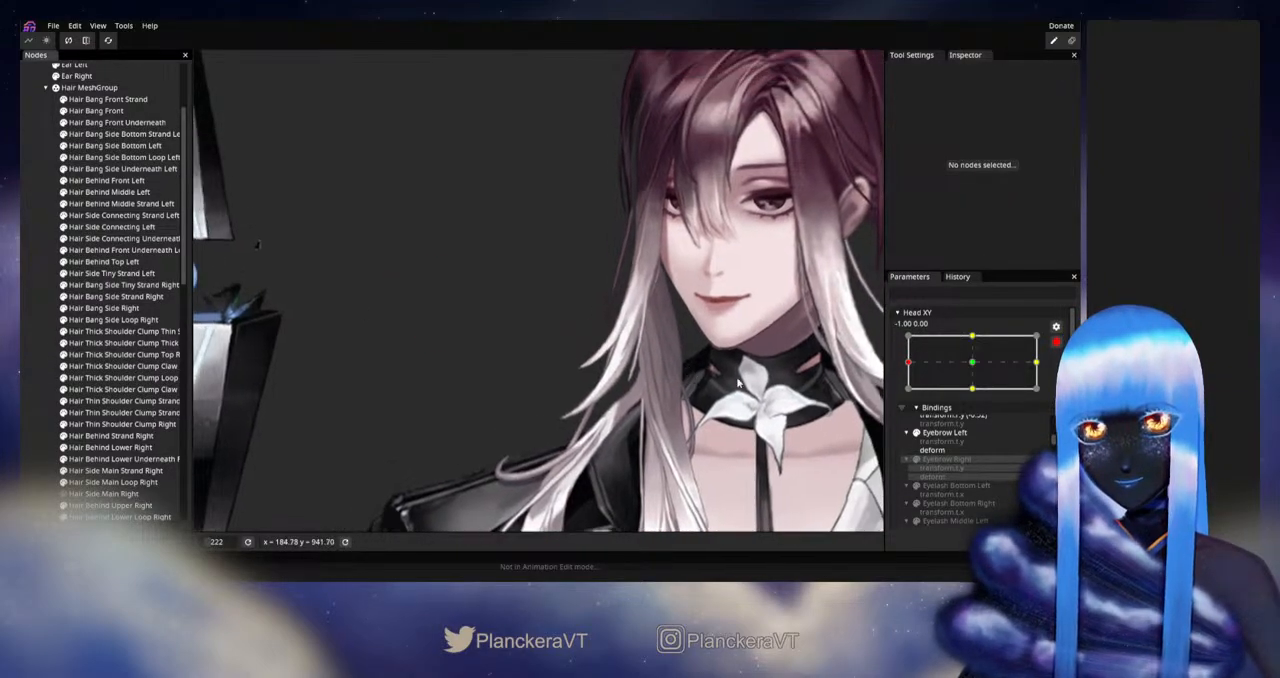
{"action": "left_click", "coordinate": [1058, 345]}
{"action": "mouse_move", "coordinate": [909, 400]}
{"action": "left_mouse_down"}
{"action": "mouse_move", "coordinate": [977, 397]}
{"action": "mouse_move", "coordinate": [891, 400]}
{"action": "left_mouse_up"}
Step: Rearm Head XY at -1.00, 0.00 and smooth the tiny strand's middle and lower vertices with a size 30 Circle Brush
{"action": "left_click", "coordinate": [1048, 373]}
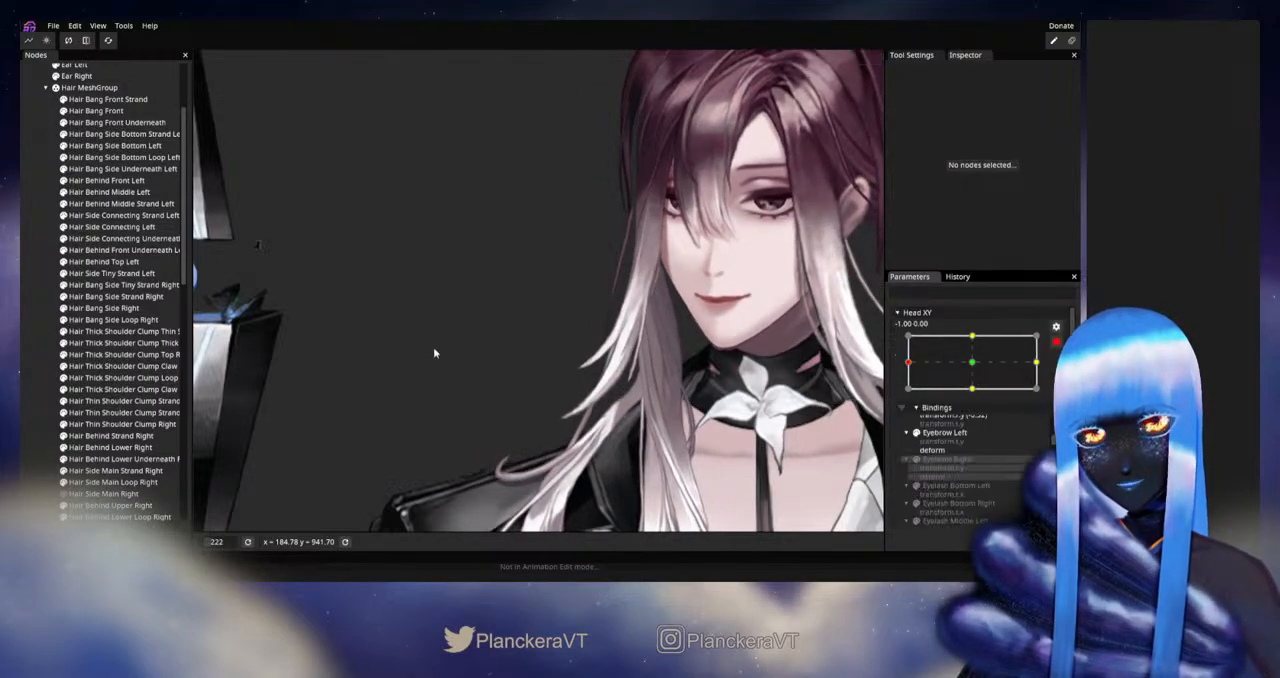
{"action": "left_click", "coordinate": [103, 308]}
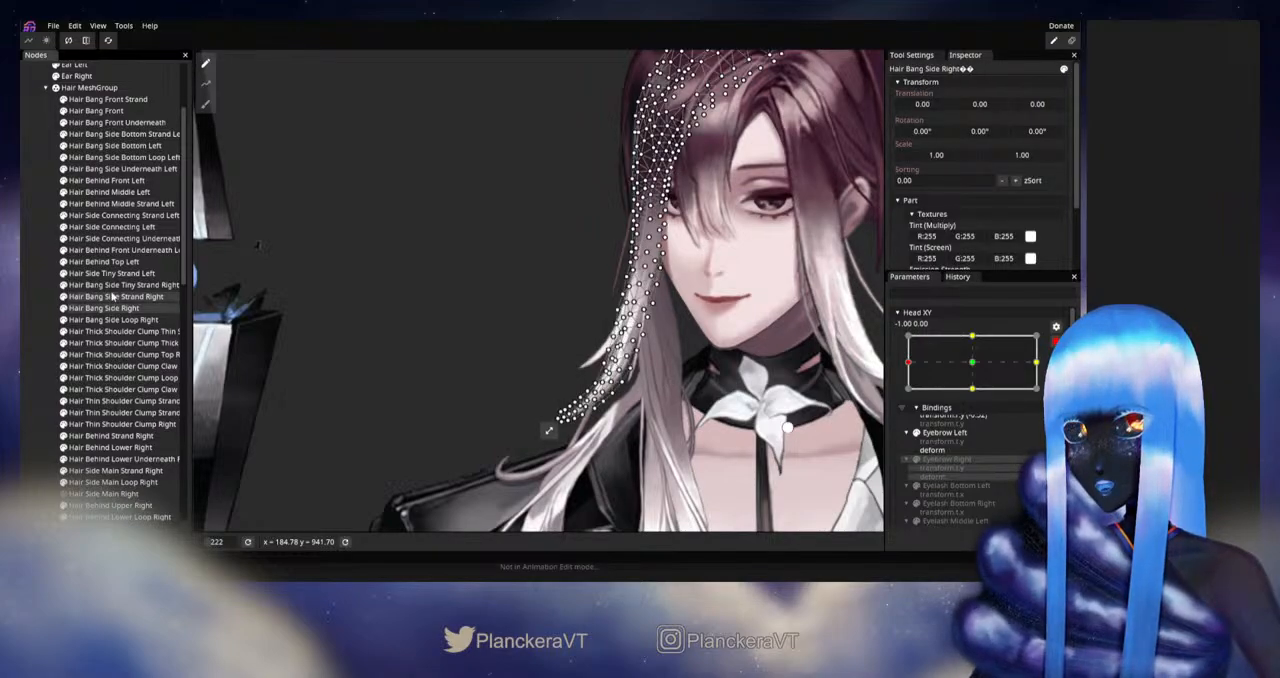
{"action": "left_click", "coordinate": [113, 286]}
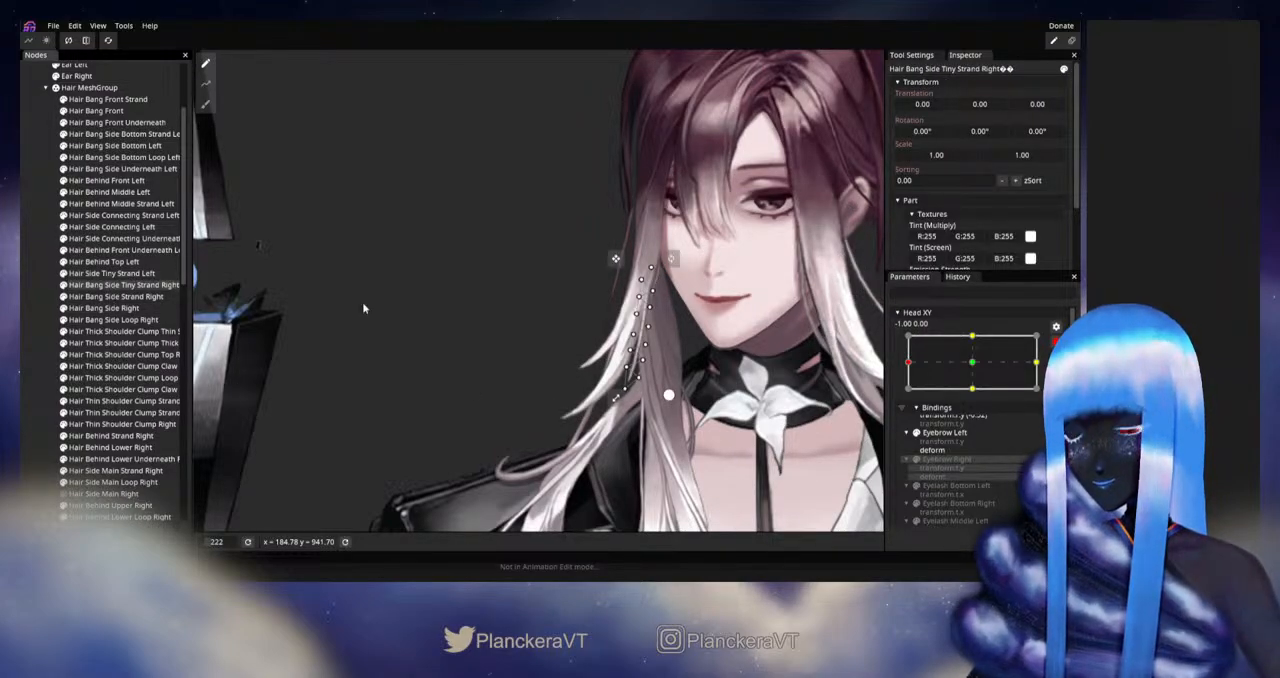
{"action": "left_click", "coordinate": [204, 106]}
{"action": "scroll", "coordinate": [400, 390], "scroll_direction": "up", "scroll_amount": 3}
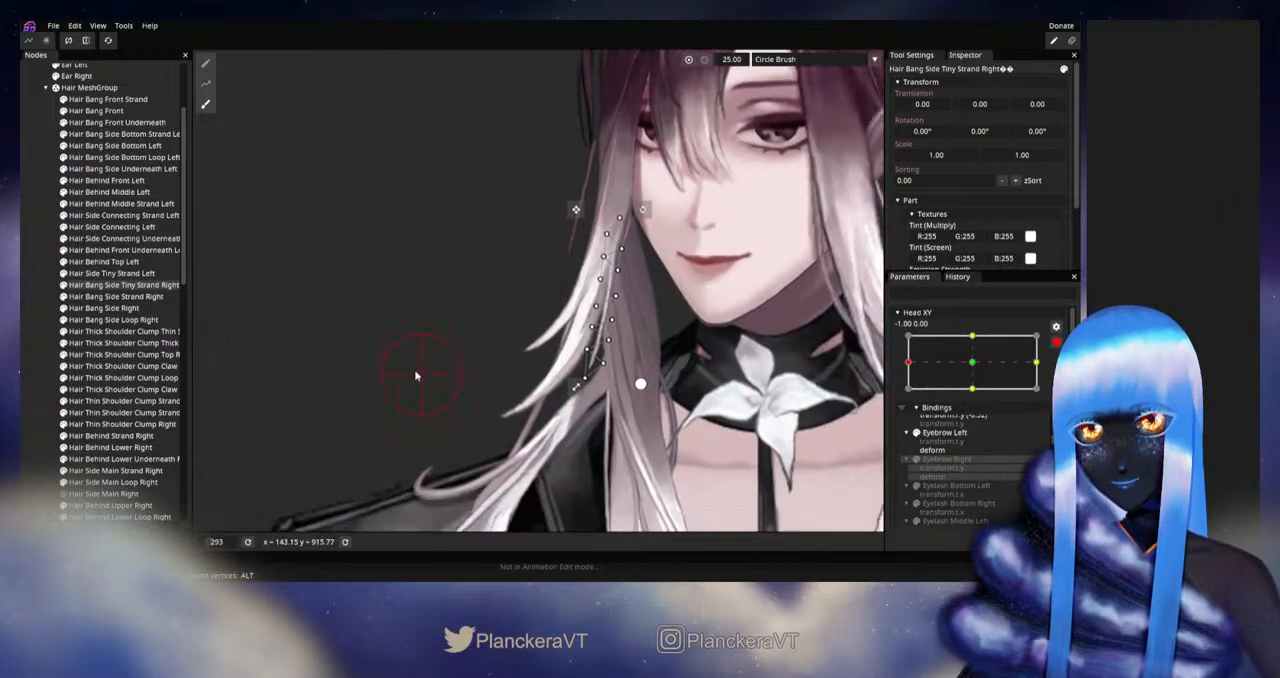
{"action": "scroll", "coordinate": [440, 414], "scroll_direction": "up", "scroll_amount": 2}
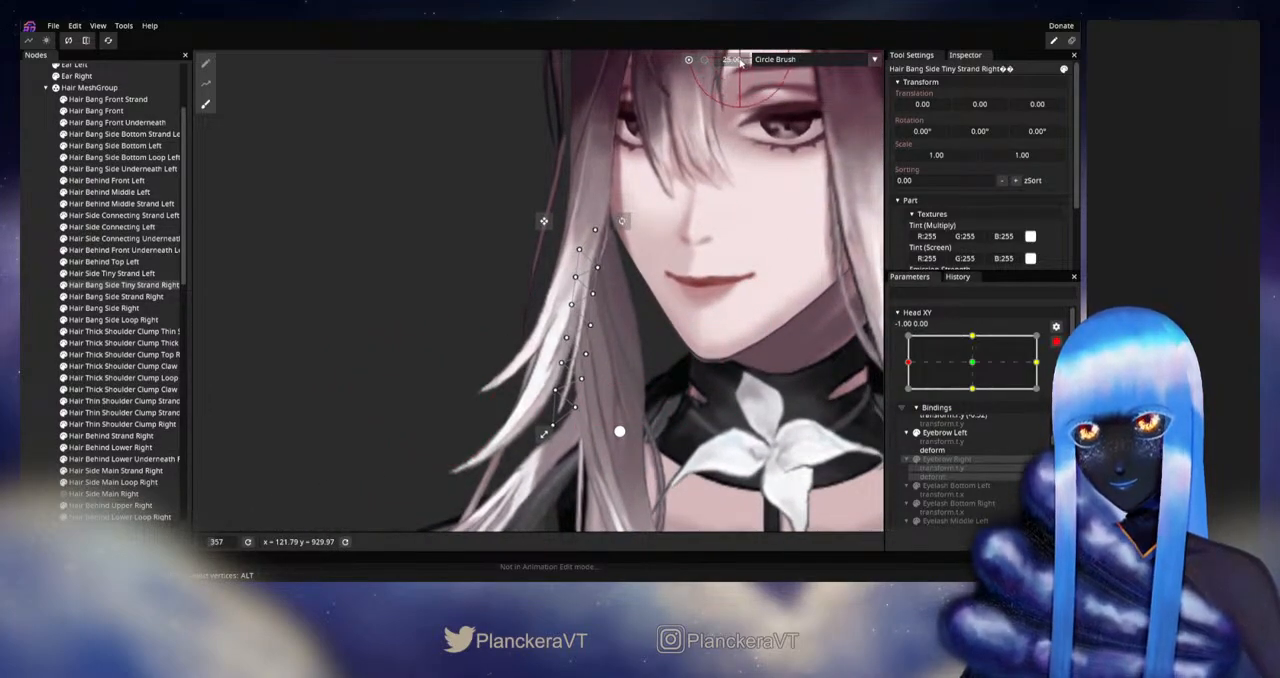
{"action": "left_click_drag", "start_coordinate": [736, 59], "coordinate": [744, 61]}
{"action": "left_click_drag", "start_coordinate": [602, 418], "coordinate": [602, 410]}
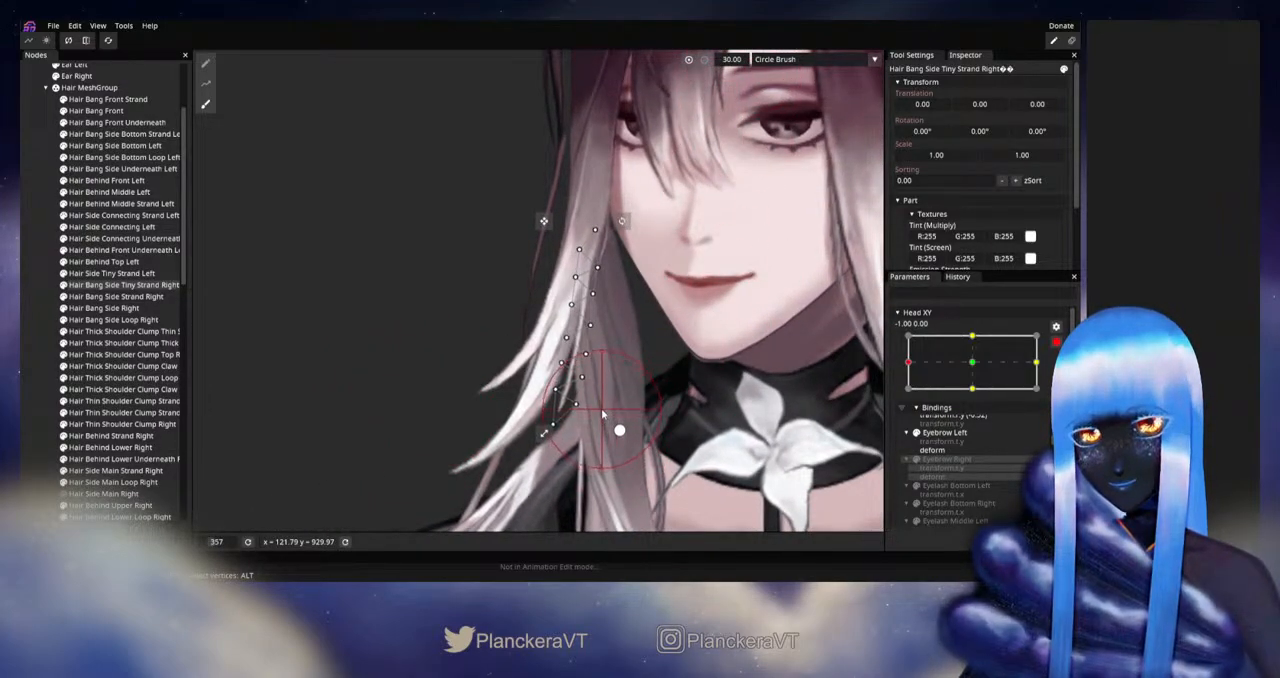
{"action": "left_click_drag", "start_coordinate": [610, 362], "coordinate": [612, 347]}
{"action": "left_click_drag", "start_coordinate": [534, 341], "coordinate": [537, 332]}
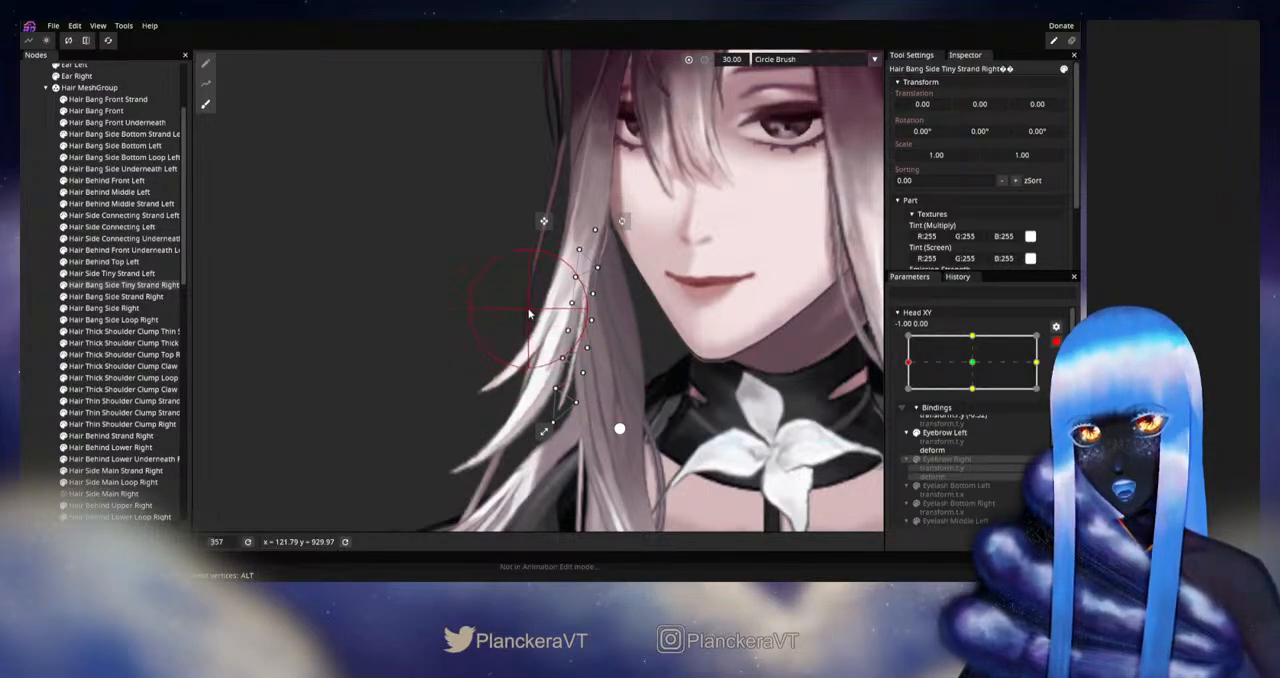
Step: Check the strand without its mesh overlay, reselect it, and brush its lower vertices slightly farther outward
{"action": "left_click", "coordinate": [40, 332]}
{"action": "scroll", "coordinate": [667, 415], "scroll_direction": "down", "scroll_amount": 5}
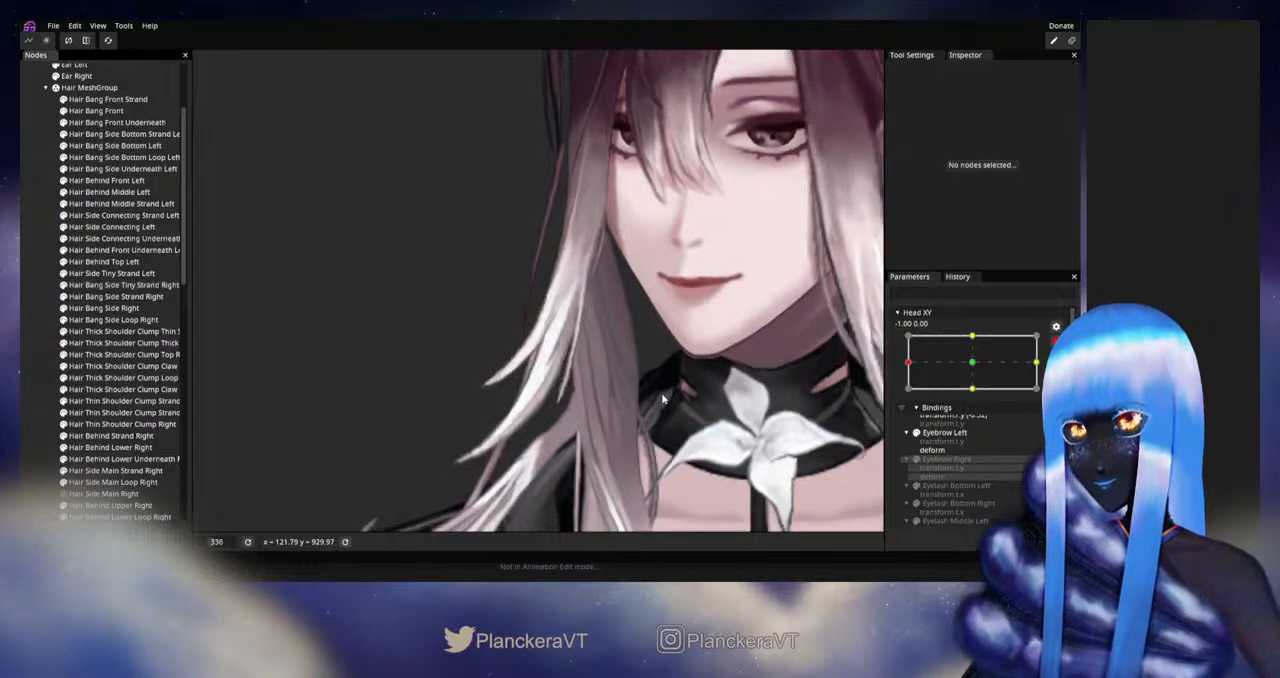
{"action": "scroll", "coordinate": [667, 410], "scroll_direction": "down", "scroll_amount": 2}
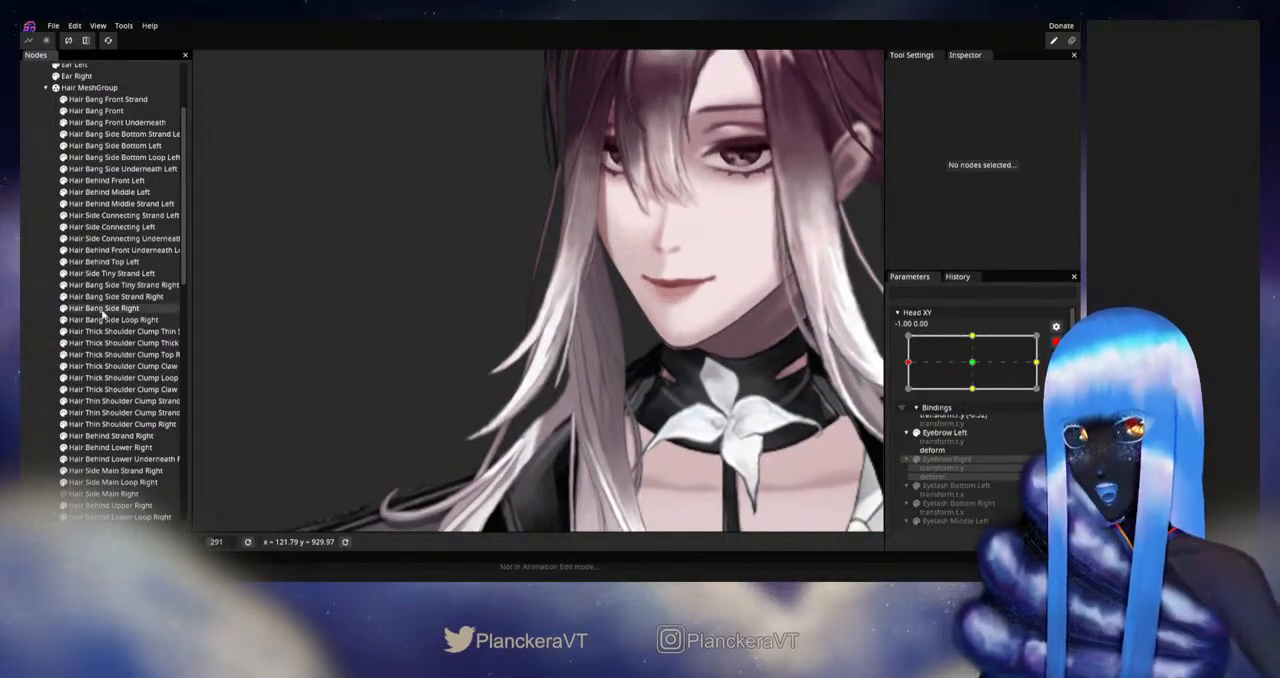
{"action": "left_click", "coordinate": [103, 286]}
{"action": "left_click", "coordinate": [205, 104]}
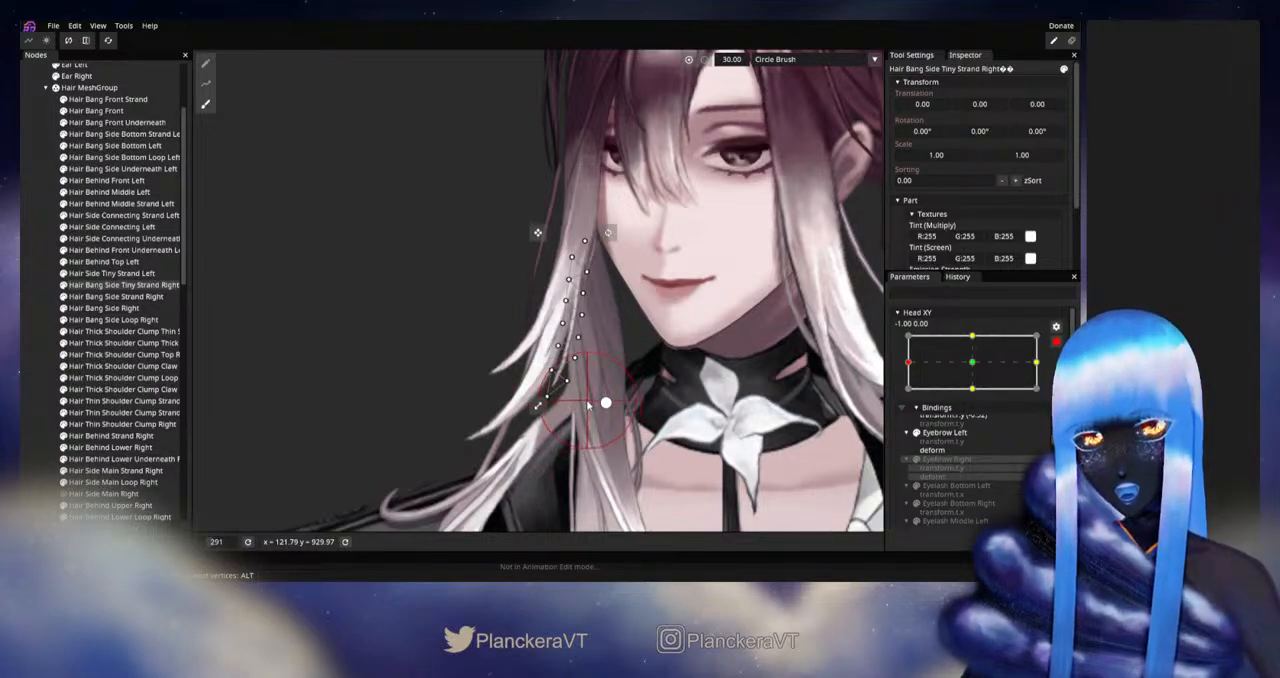
Step: Deselect the strand, disarm Head XY, and examine how its adjusted lower end follows the head near the left extreme
{"action": "left_click", "coordinate": [24, 331]}
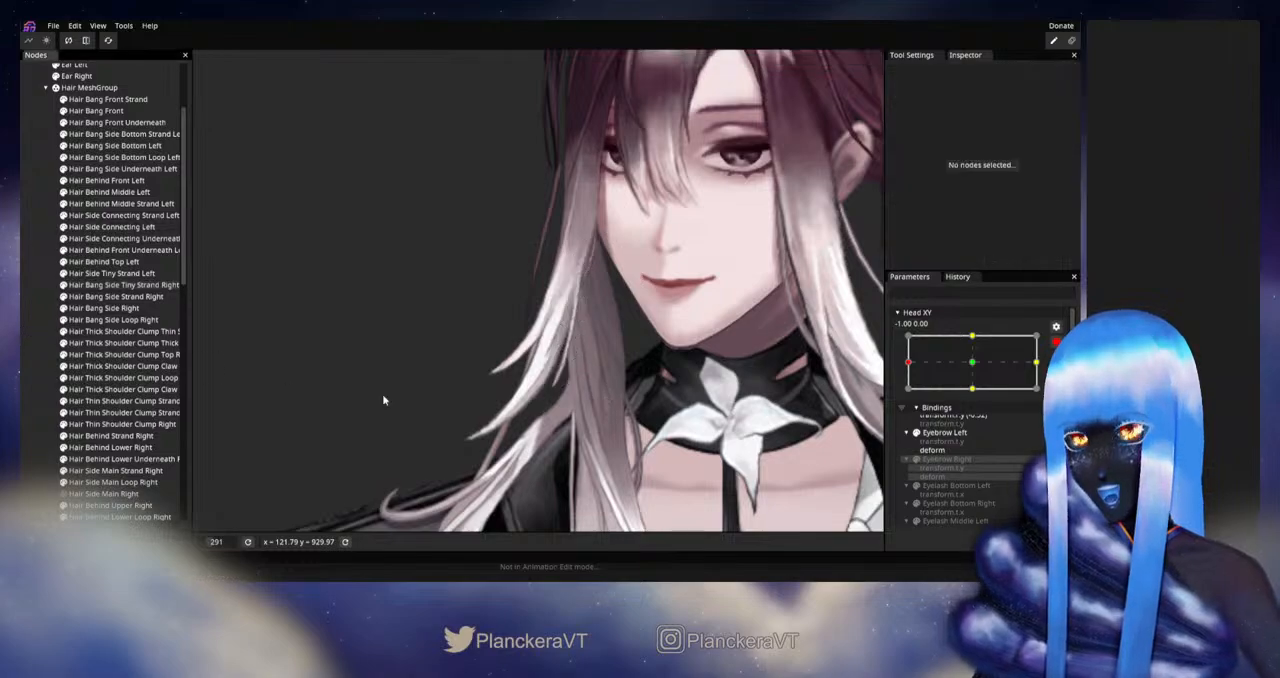
{"action": "scroll", "coordinate": [383, 400], "scroll_direction": "down", "scroll_amount": 1}
{"action": "left_click_drag", "start_coordinate": [383, 400], "coordinate": [415, 424]}
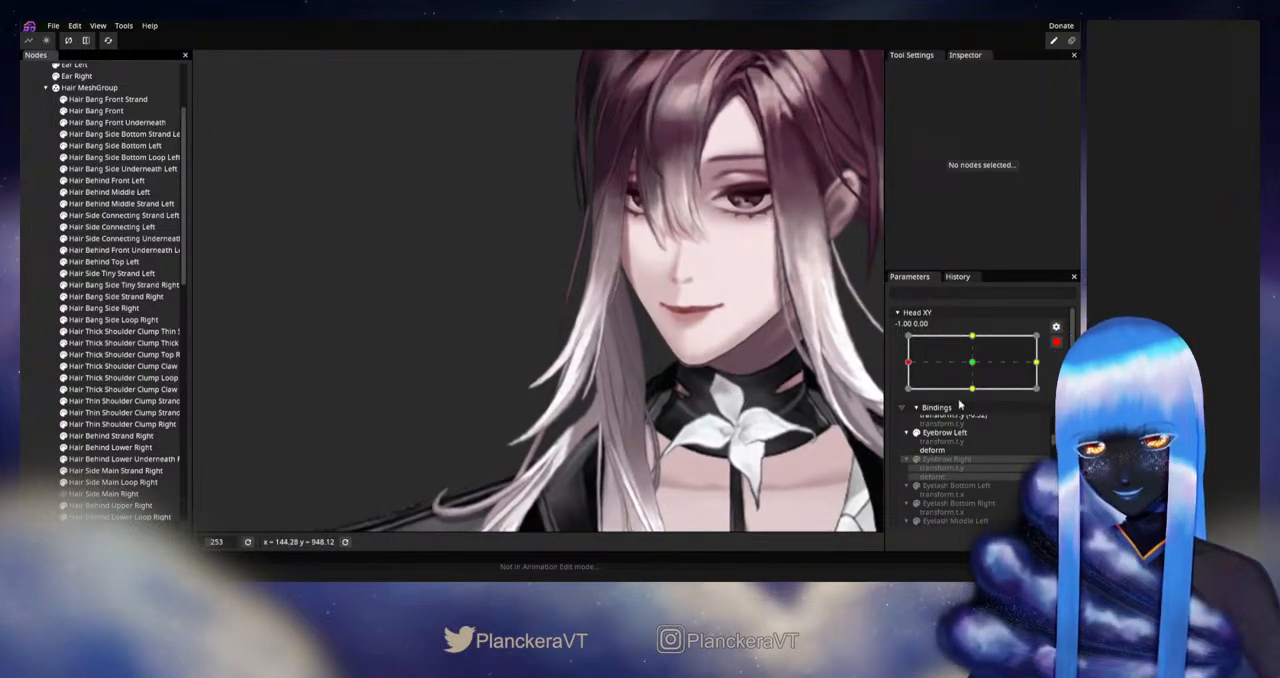
{"action": "left_click", "coordinate": [1056, 343]}
{"action": "mouse_move", "coordinate": [908, 396]}
{"action": "left_mouse_down"}
{"action": "mouse_move", "coordinate": [977, 397]}
{"action": "mouse_move", "coordinate": [897, 394]}
{"action": "left_mouse_up"}
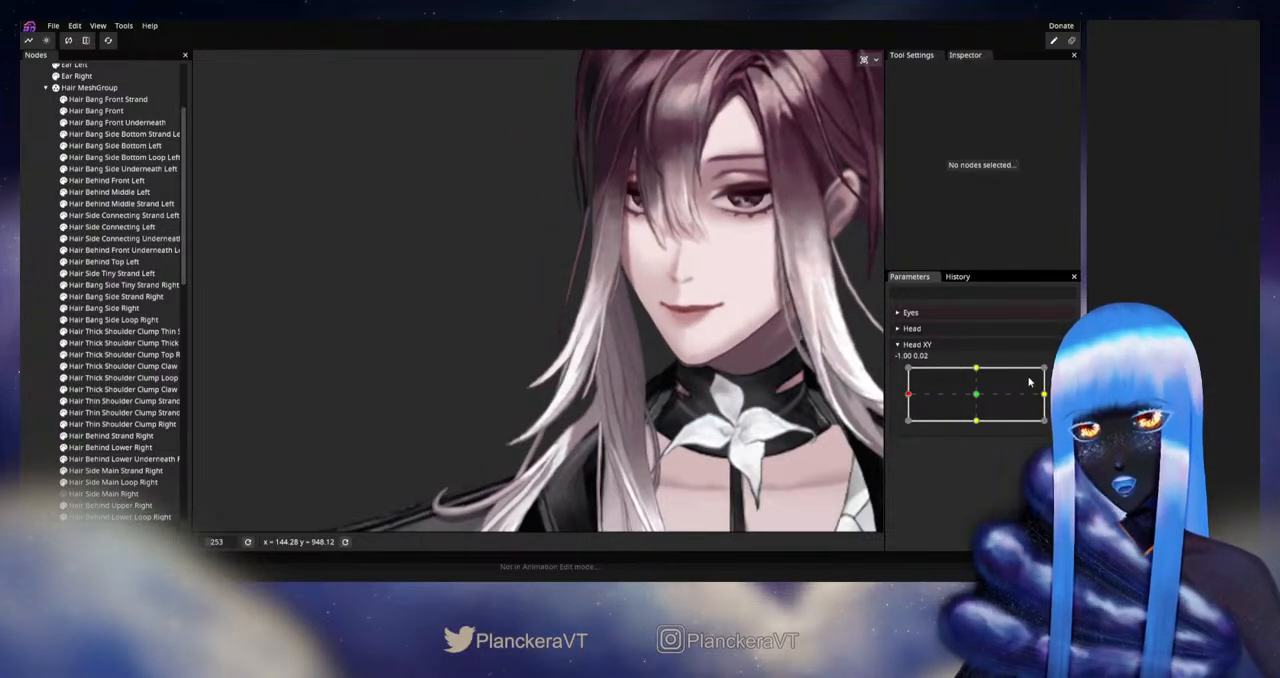
Step: Rearm Head XY at -1.00, 0.00 and ready the Circle Brush on Hair Bang Side Tiny Strand Right
{"action": "left_click", "coordinate": [1063, 375]}
{"action": "scroll", "coordinate": [486, 409], "scroll_direction": "up", "scroll_amount": 5}
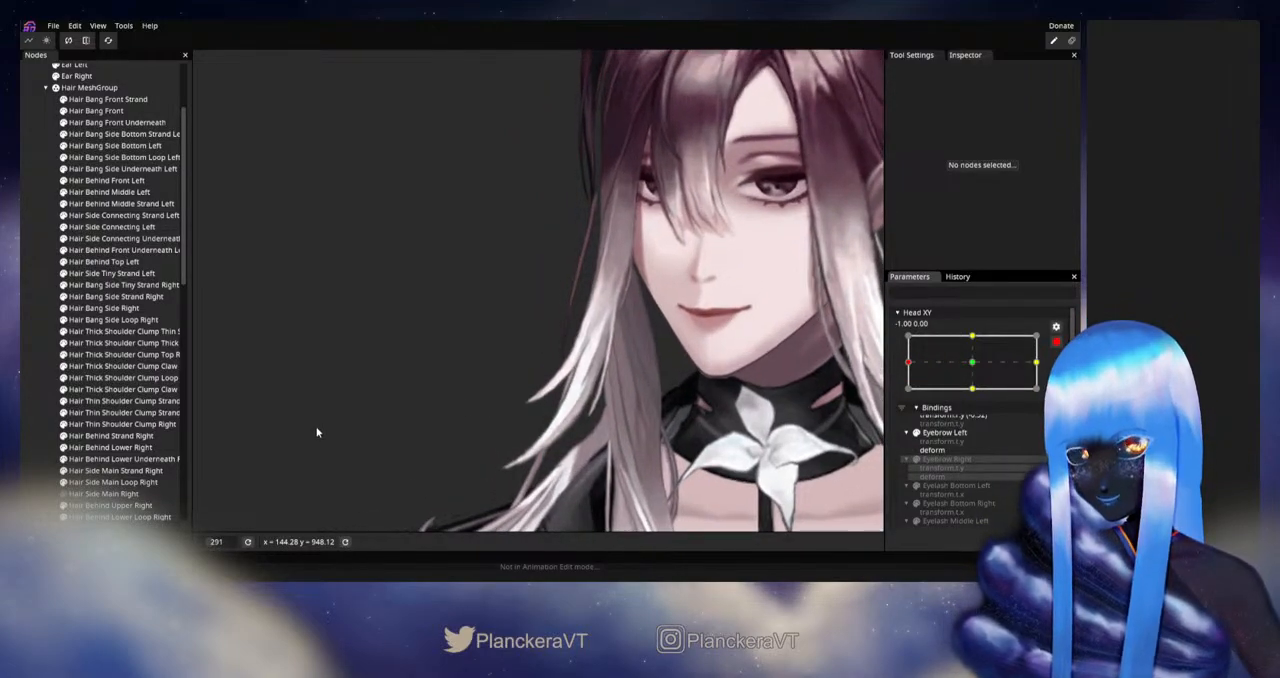
{"action": "left_click", "coordinate": [120, 285]}
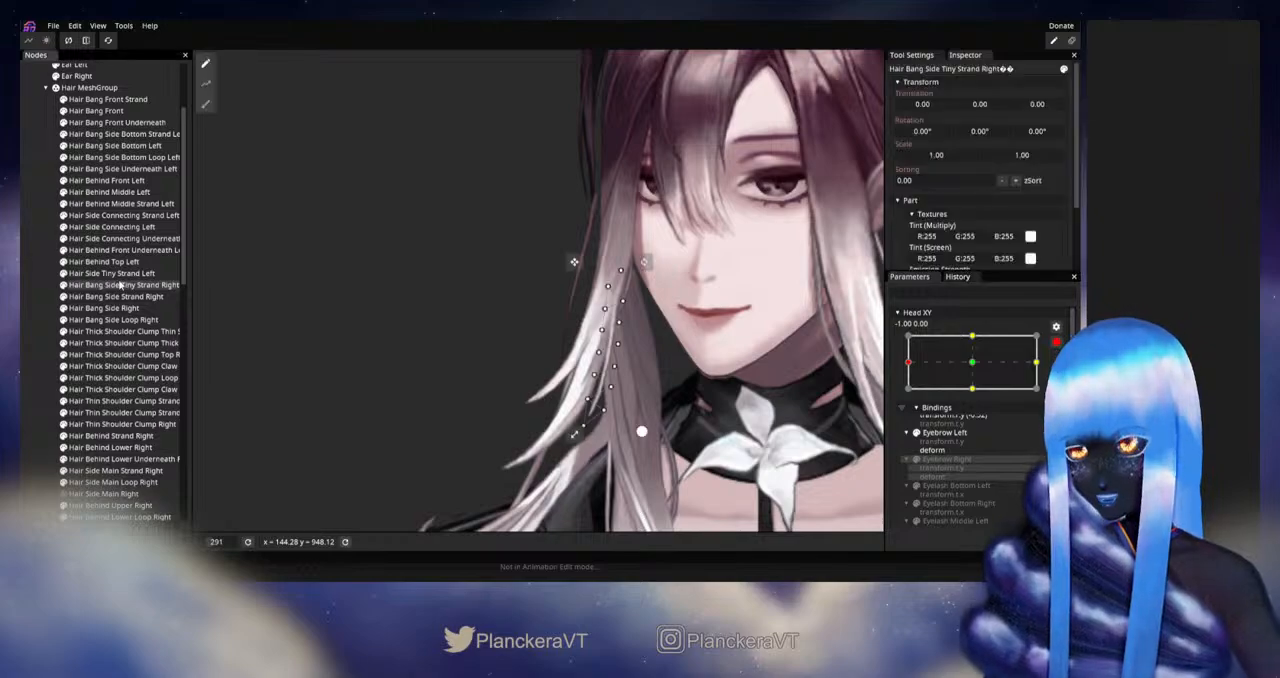
{"action": "left_click", "coordinate": [203, 106]}
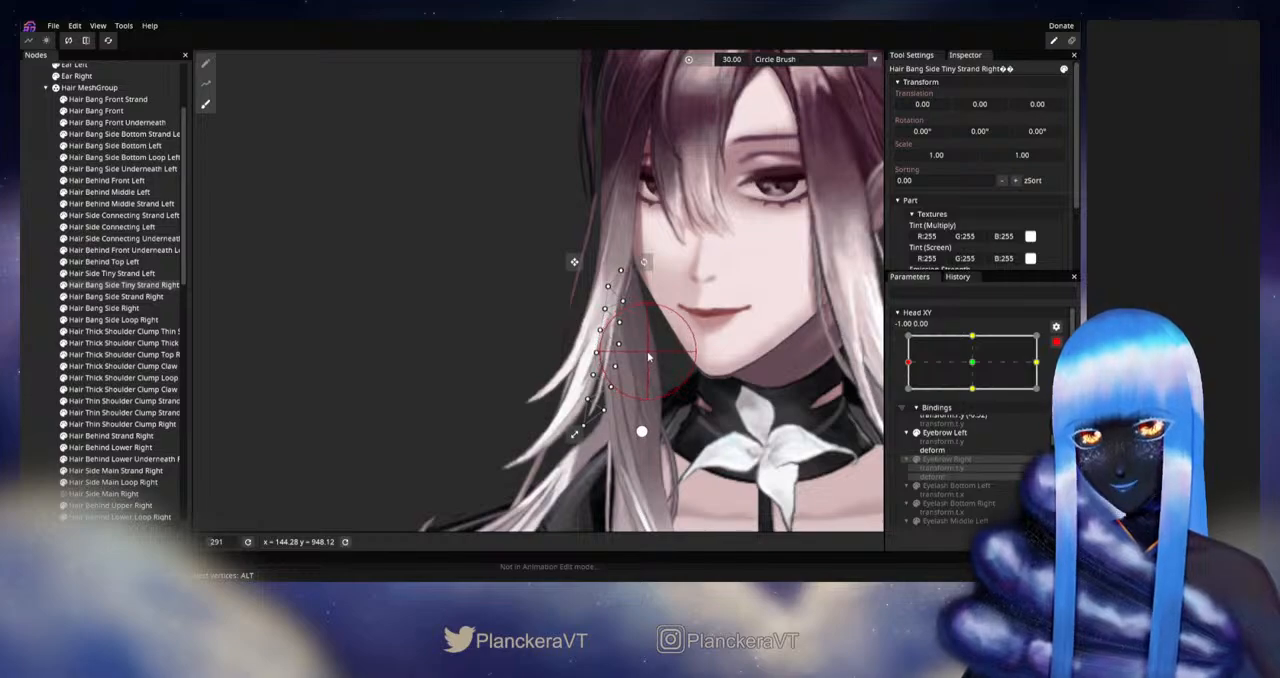
Step: Deselect the tiny strand, disarm Head XY, and check how the right-side hair moves near the left extreme
{"action": "left_click", "coordinate": [40, 317]}
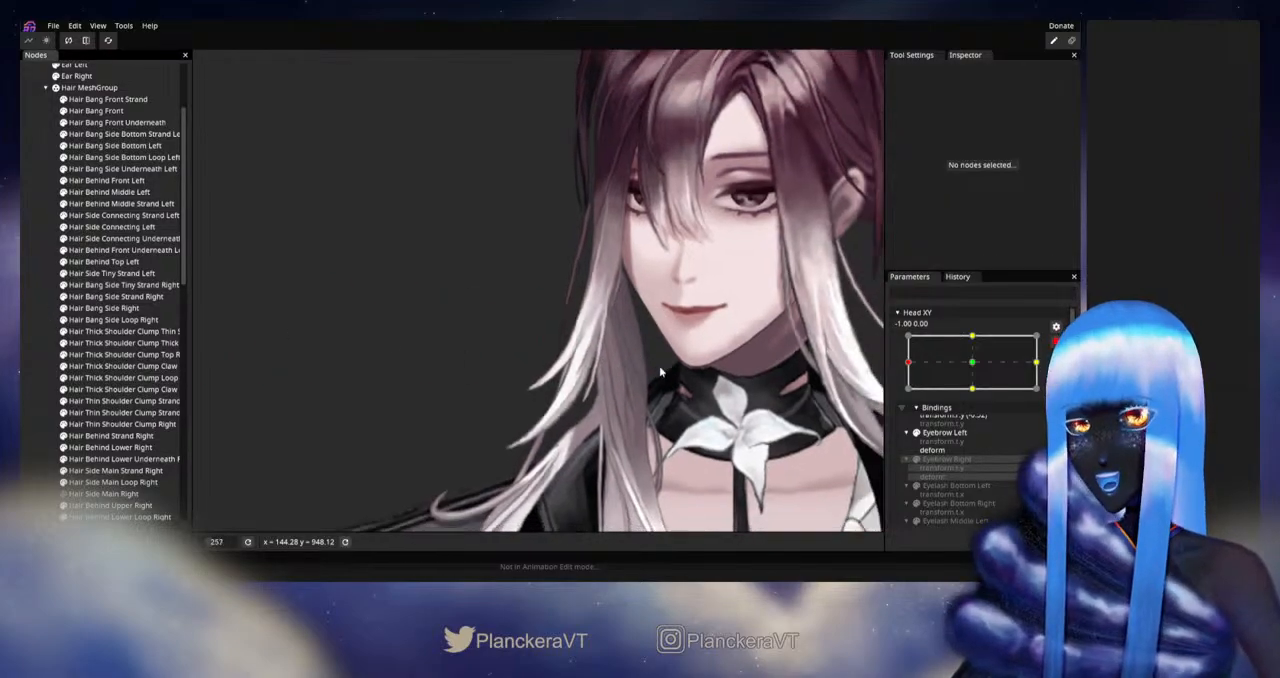
{"action": "left_click_drag", "start_coordinate": [726, 375], "coordinate": [750, 380]}
{"action": "left_click", "coordinate": [1056, 342]}
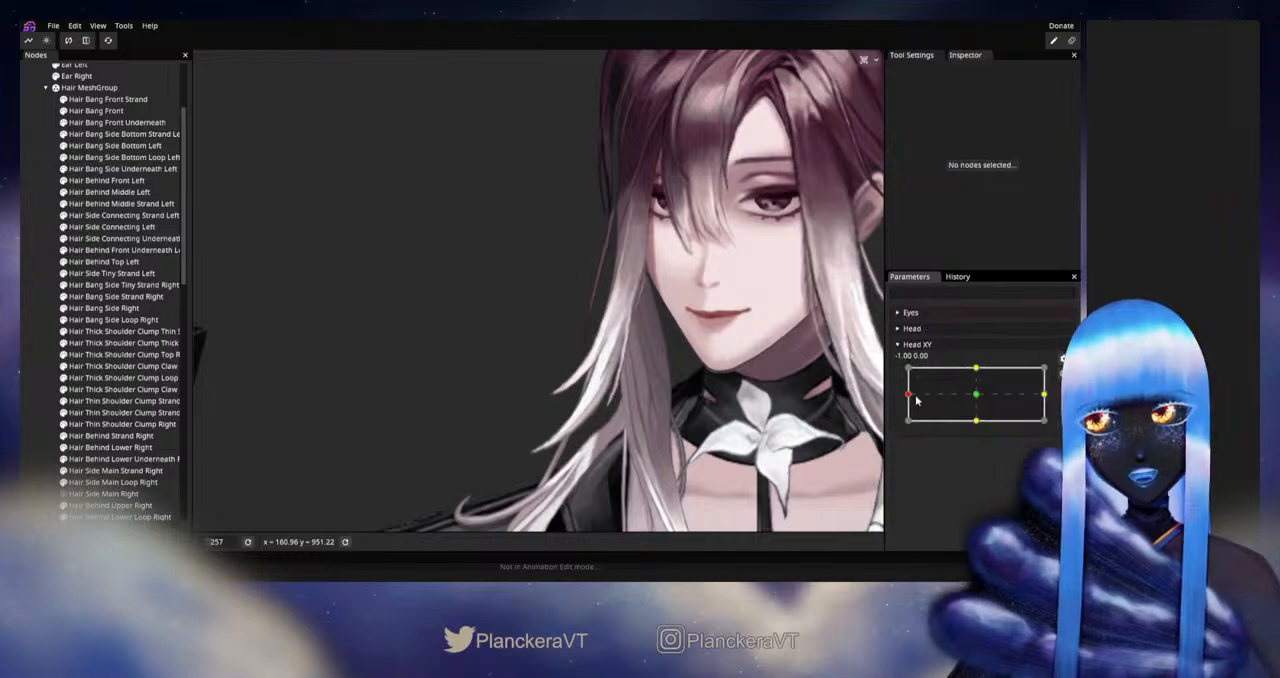
{"action": "mouse_move", "coordinate": [909, 397]}
{"action": "left_mouse_down"}
{"action": "mouse_move", "coordinate": [975, 398]}
{"action": "mouse_move", "coordinate": [900, 399]}
{"action": "left_mouse_up"}
{"action": "left_click_drag", "start_coordinate": [922, 399], "coordinate": [905, 397]}
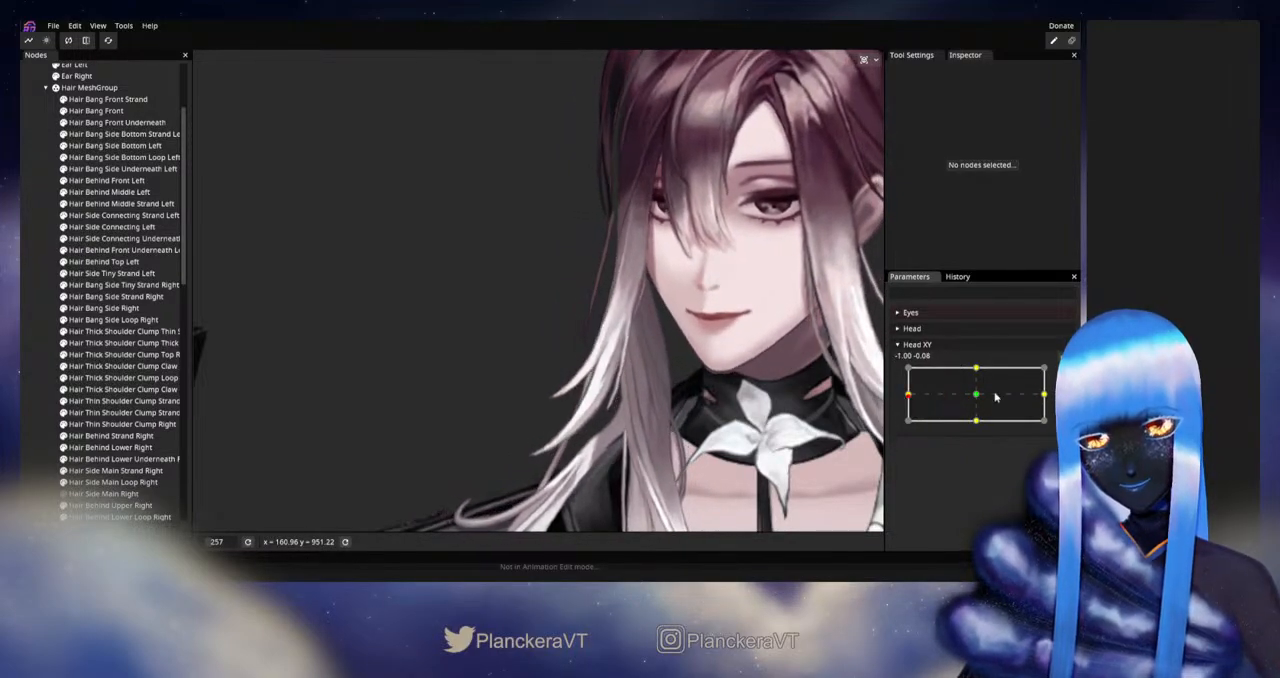
Step: Rearm Head XY at -1.00, 0.00 and brush the middle vertices of Hair Bang Side Tiny Strand Right with a size 27 Circle Brush
{"action": "left_click", "coordinate": [1063, 374]}
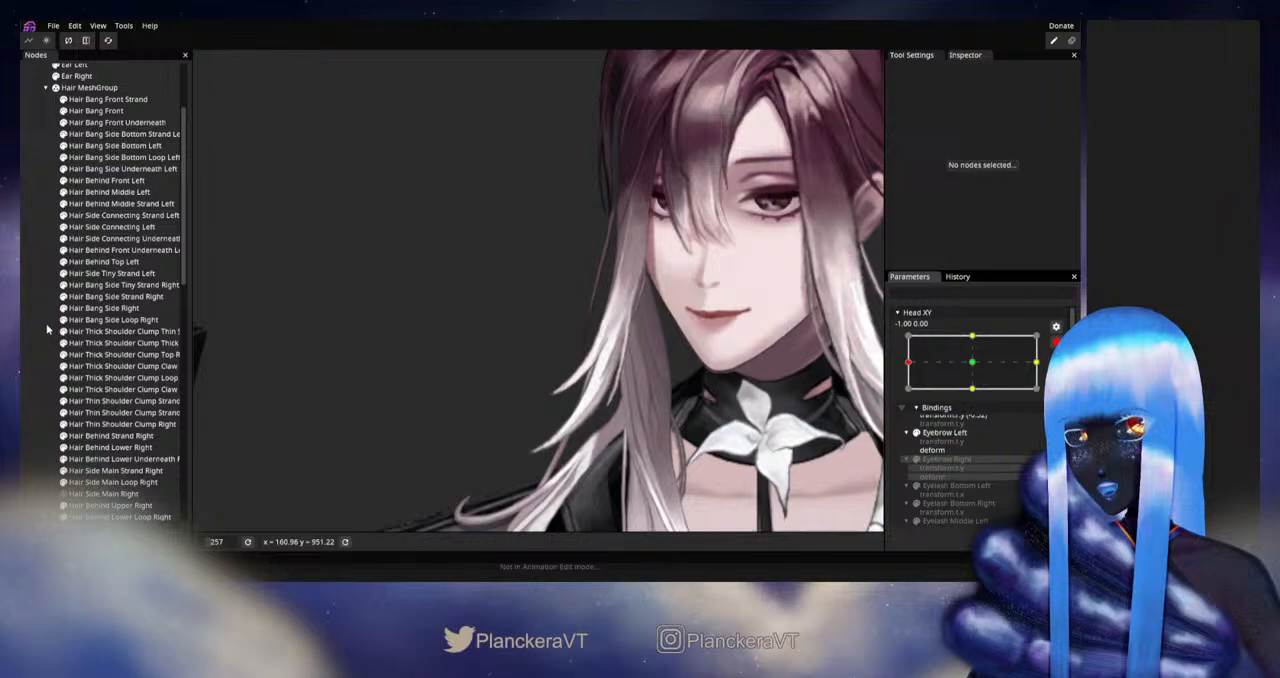
{"action": "left_click", "coordinate": [104, 285]}
{"action": "left_click", "coordinate": [205, 104]}
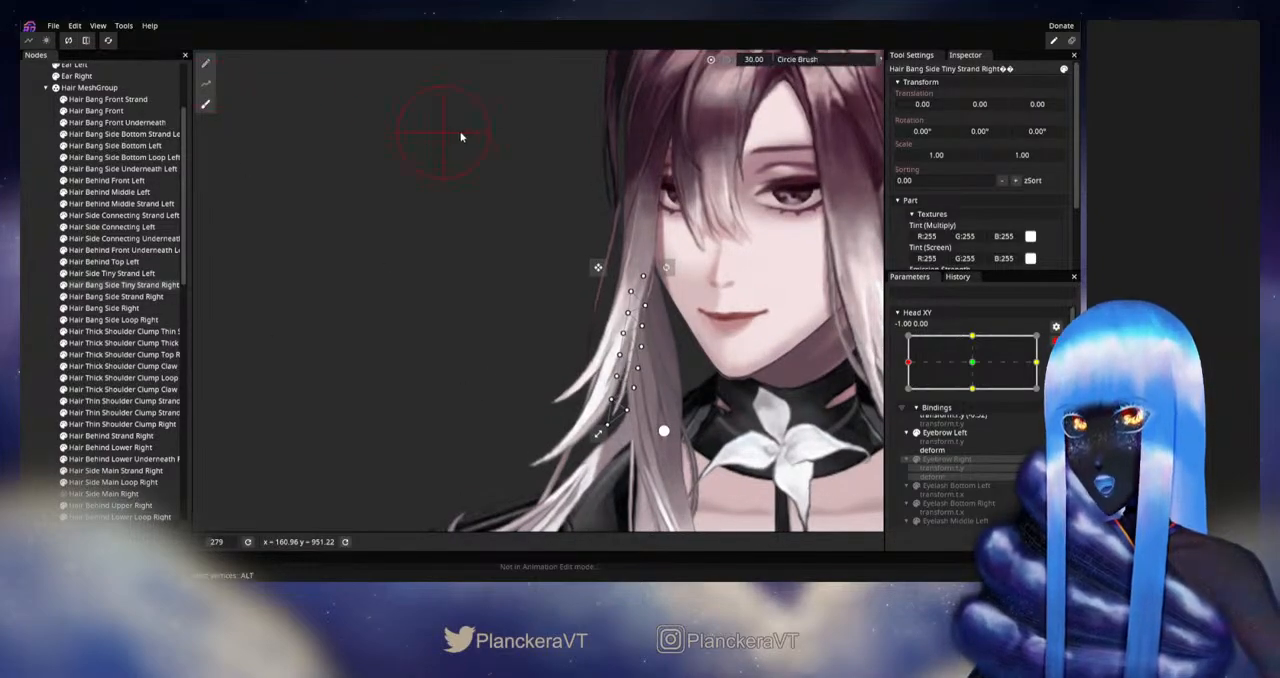
{"action": "scroll", "coordinate": [724, 271], "scroll_direction": "up", "scroll_amount": 2}
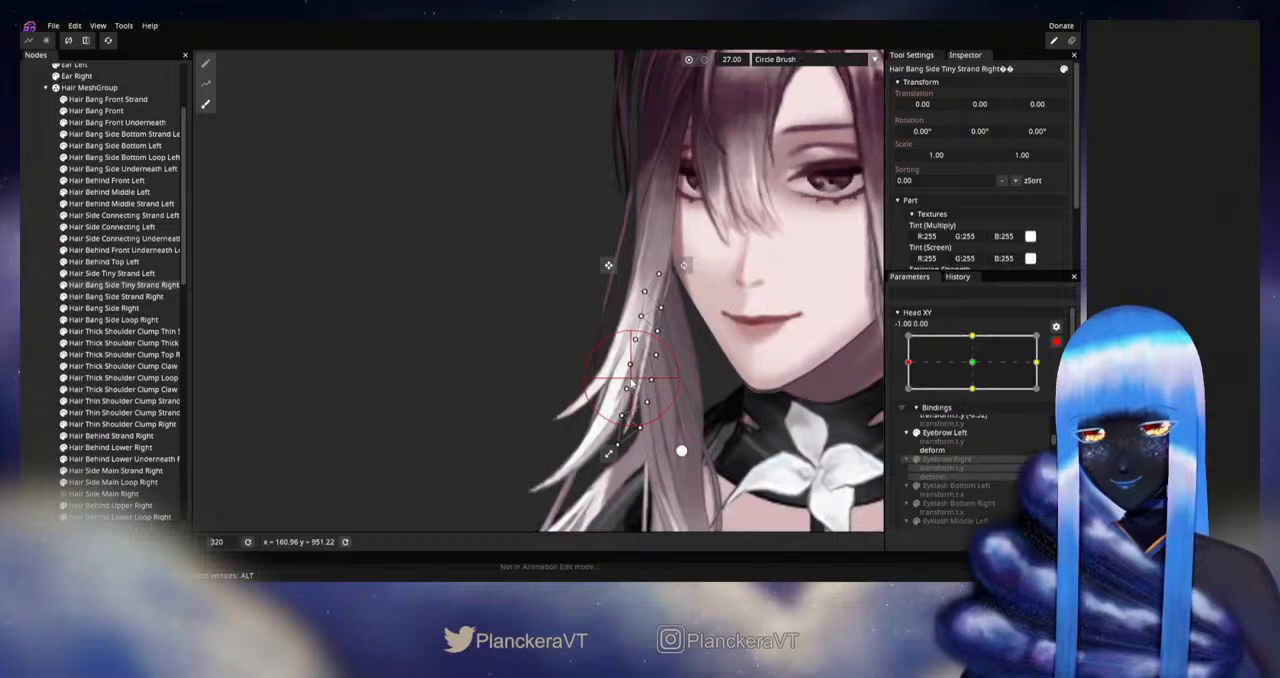
{"action": "left_click", "coordinate": [37, 303]}
Step: Disarm Head XY and test the reshaped tiny strand with slight head movements around the left extreme
{"action": "scroll", "coordinate": [697, 372], "scroll_direction": "down", "scroll_amount": 4}
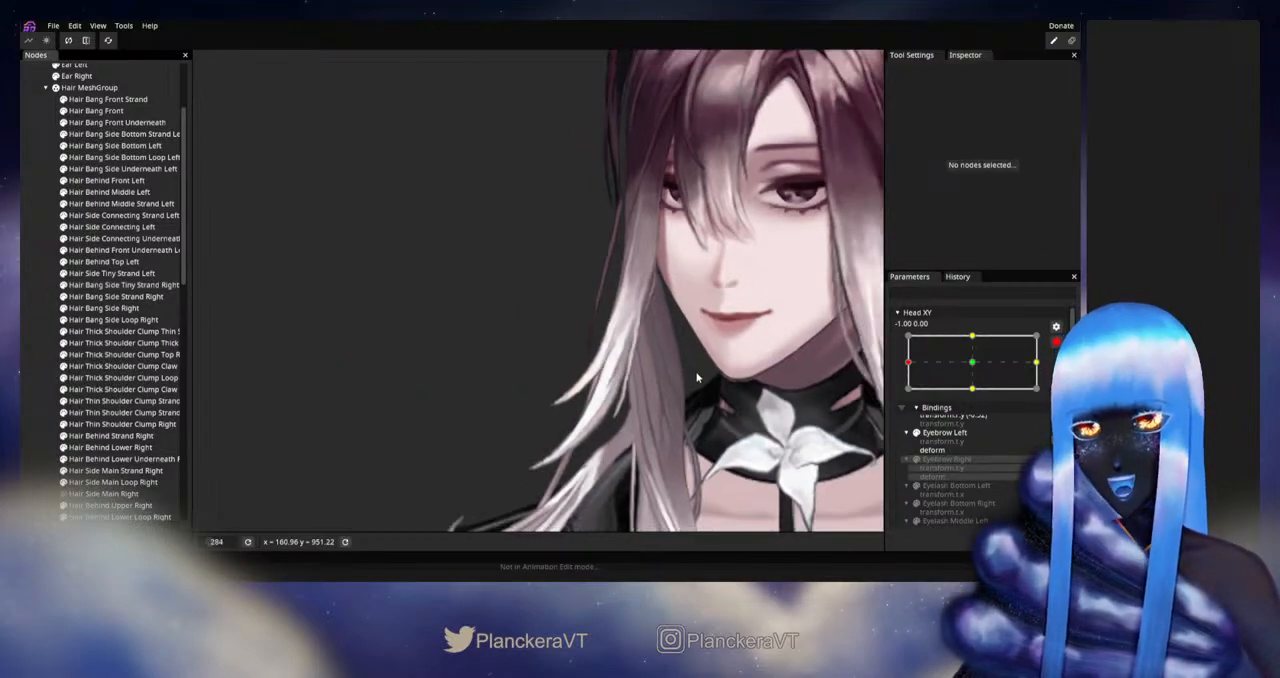
{"action": "left_click_drag", "start_coordinate": [696, 362], "coordinate": [716, 375]}
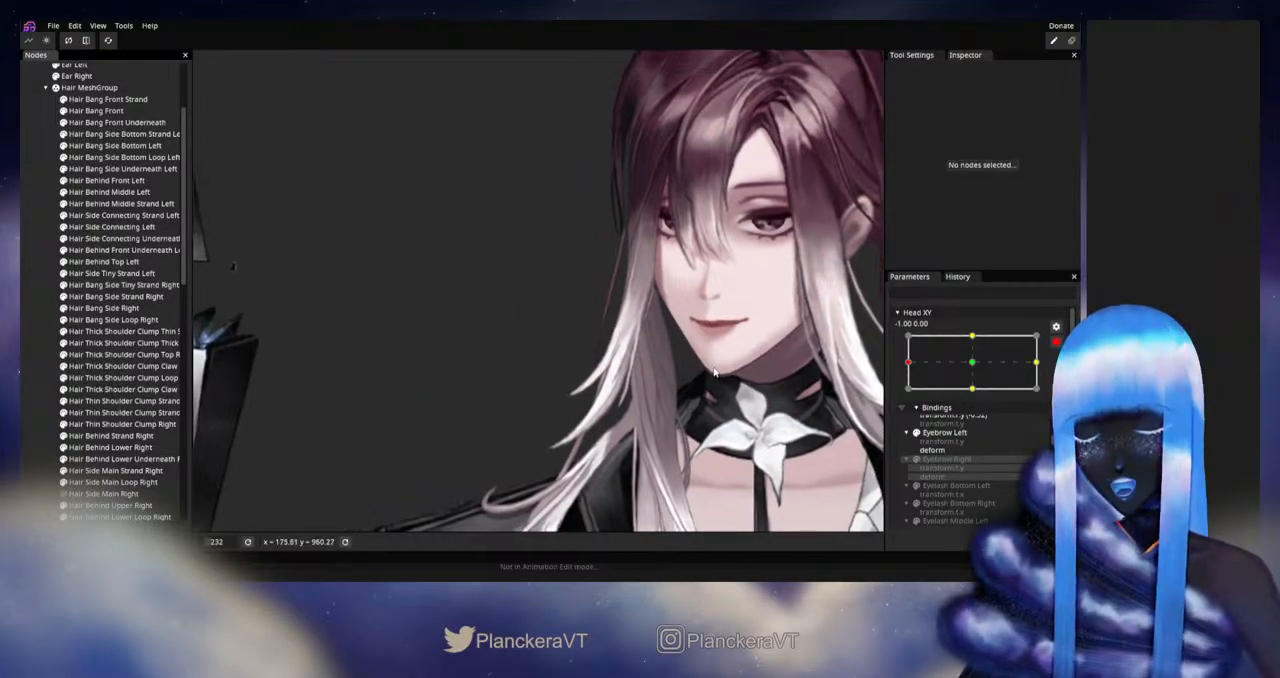
{"action": "left_click", "coordinate": [1056, 344]}
{"action": "mouse_move", "coordinate": [908, 397]}
{"action": "left_mouse_down"}
{"action": "mouse_move", "coordinate": [987, 400]}
{"action": "mouse_move", "coordinate": [897, 397]}
{"action": "left_mouse_up"}
Step: Rearm Head XY at -1.00, 0.00, reselect Hair Bang Side Tiny Strand Right, and refine its curve with the size 27 Circle Brush
{"action": "left_click", "coordinate": [1062, 373]}
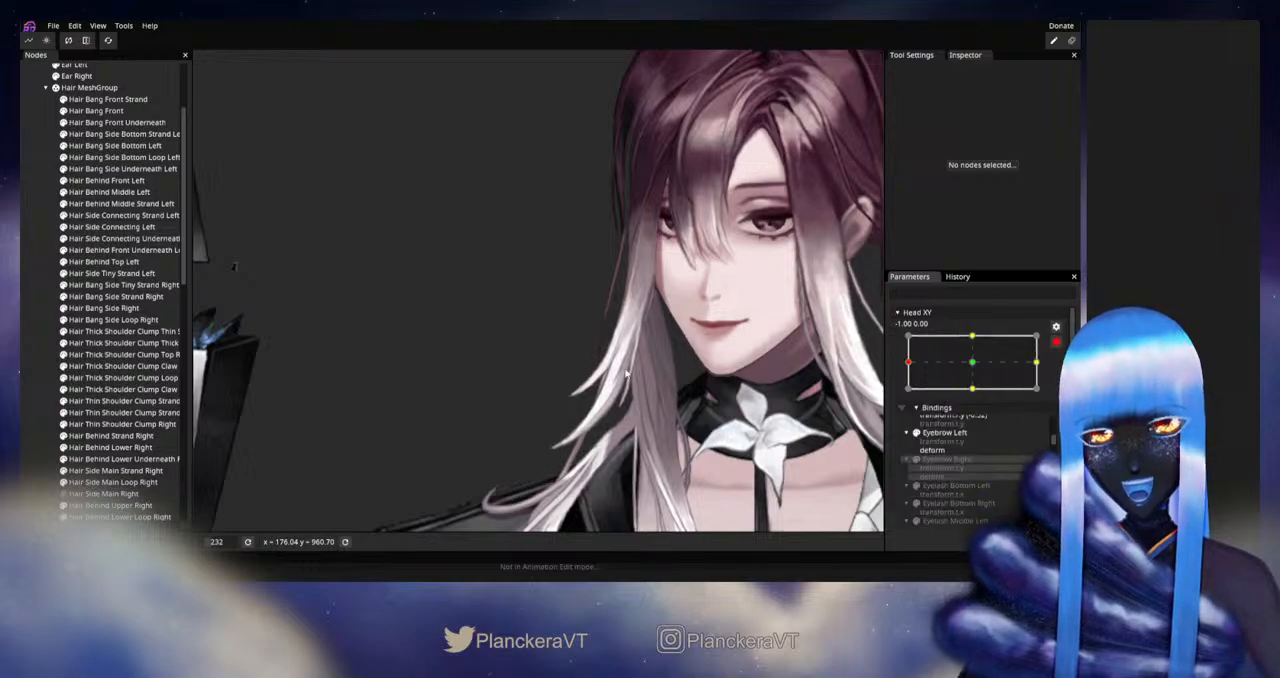
{"action": "scroll", "coordinate": [600, 380], "scroll_direction": "up", "scroll_amount": 2}
{"action": "left_click", "coordinate": [94, 275]}
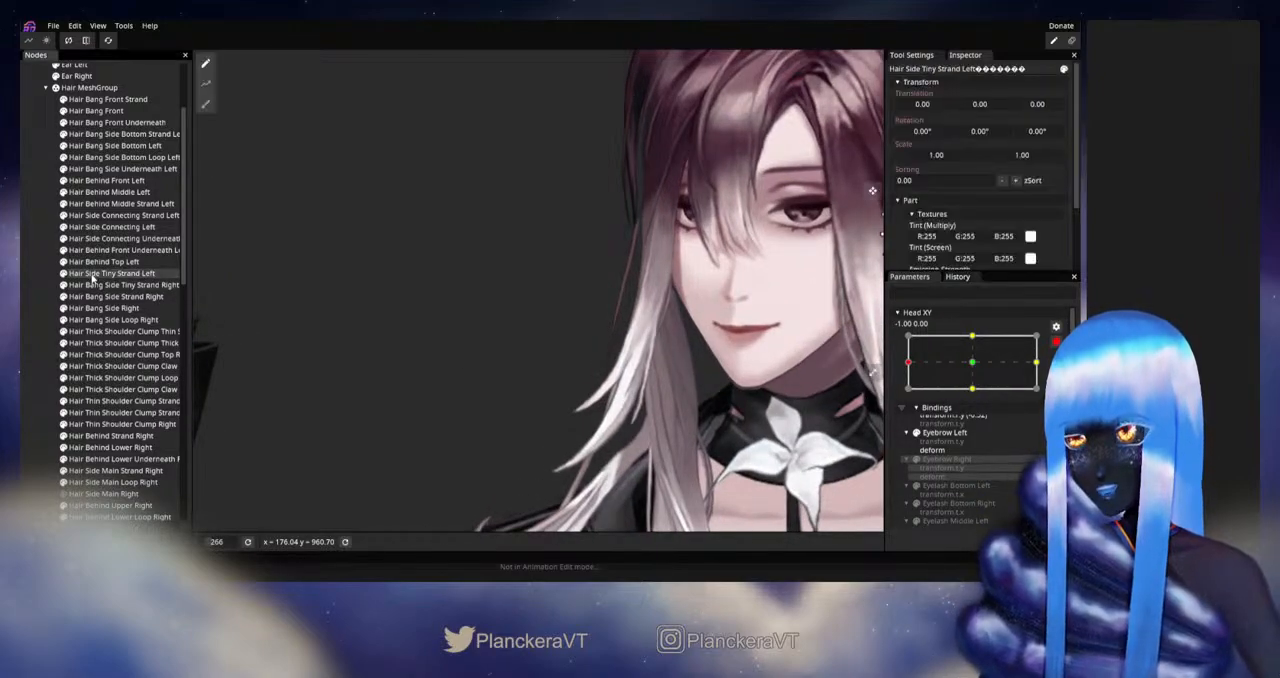
{"action": "left_click", "coordinate": [96, 286]}
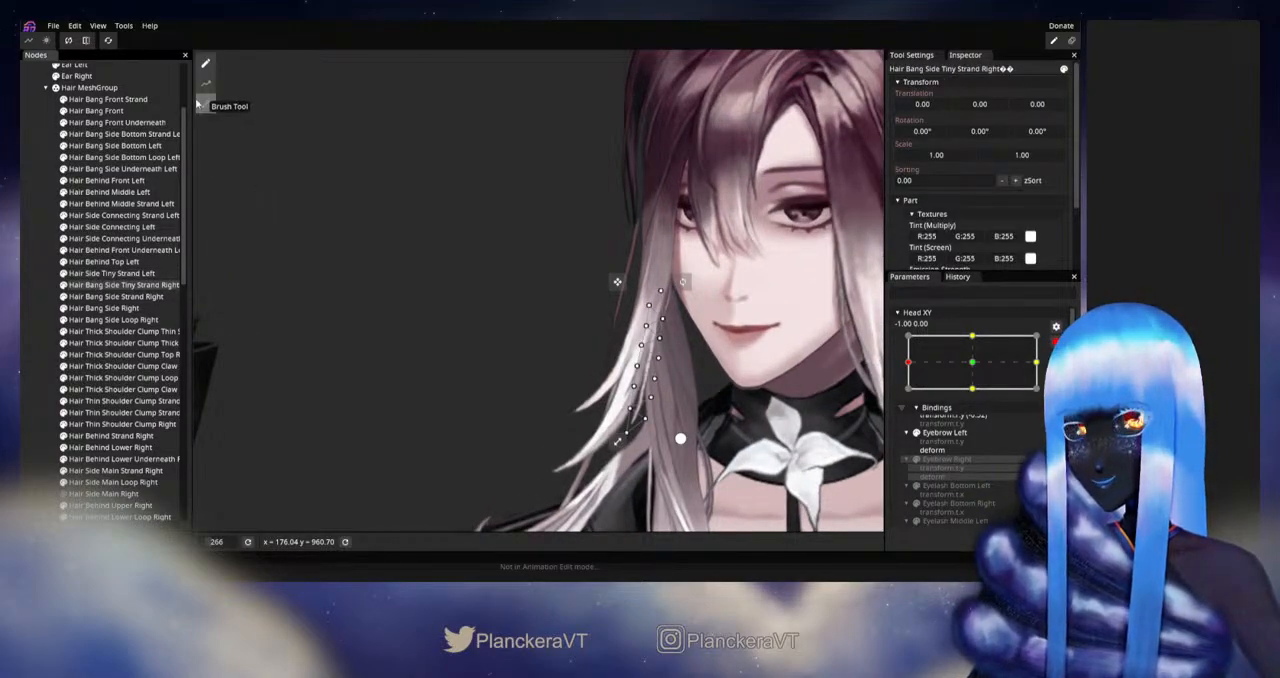
{"action": "left_click", "coordinate": [201, 104]}
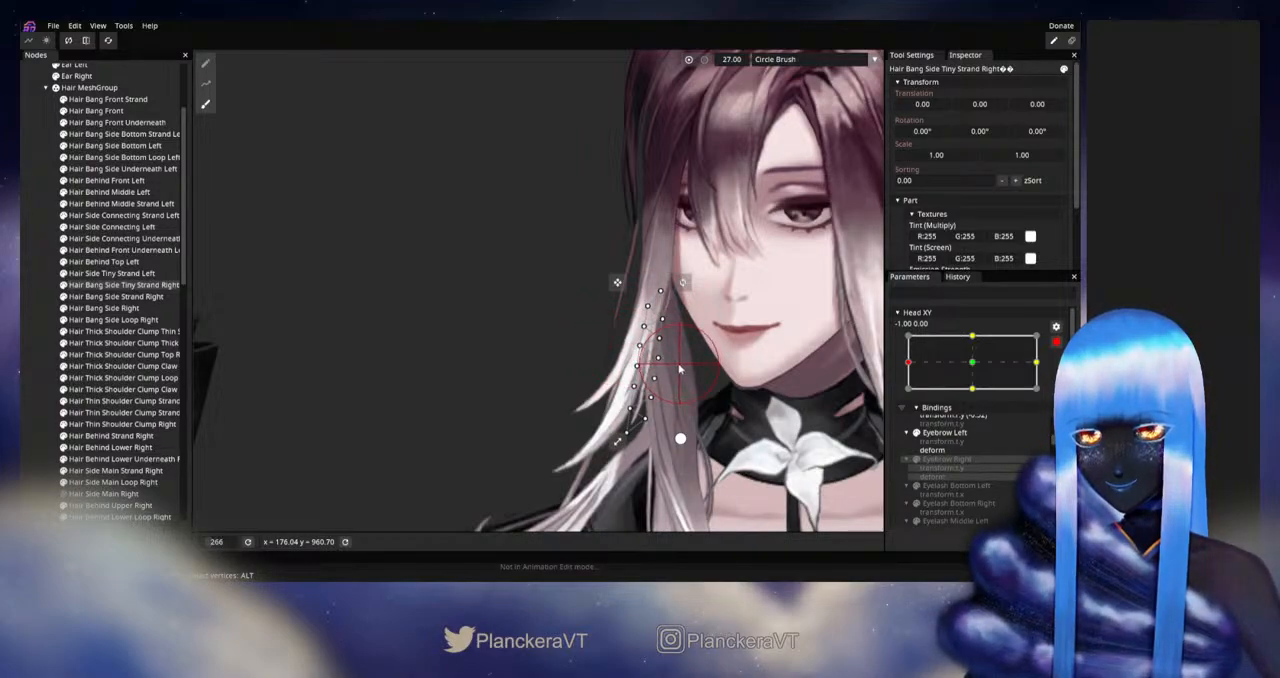
{"action": "left_click", "coordinate": [32, 328]}
Step: Examine the right-side strands at several magnifications, alternately disarming and rearming Head XY to compare their movement near the left extreme
{"action": "scroll", "coordinate": [798, 371], "scroll_direction": "down", "scroll_amount": 3}
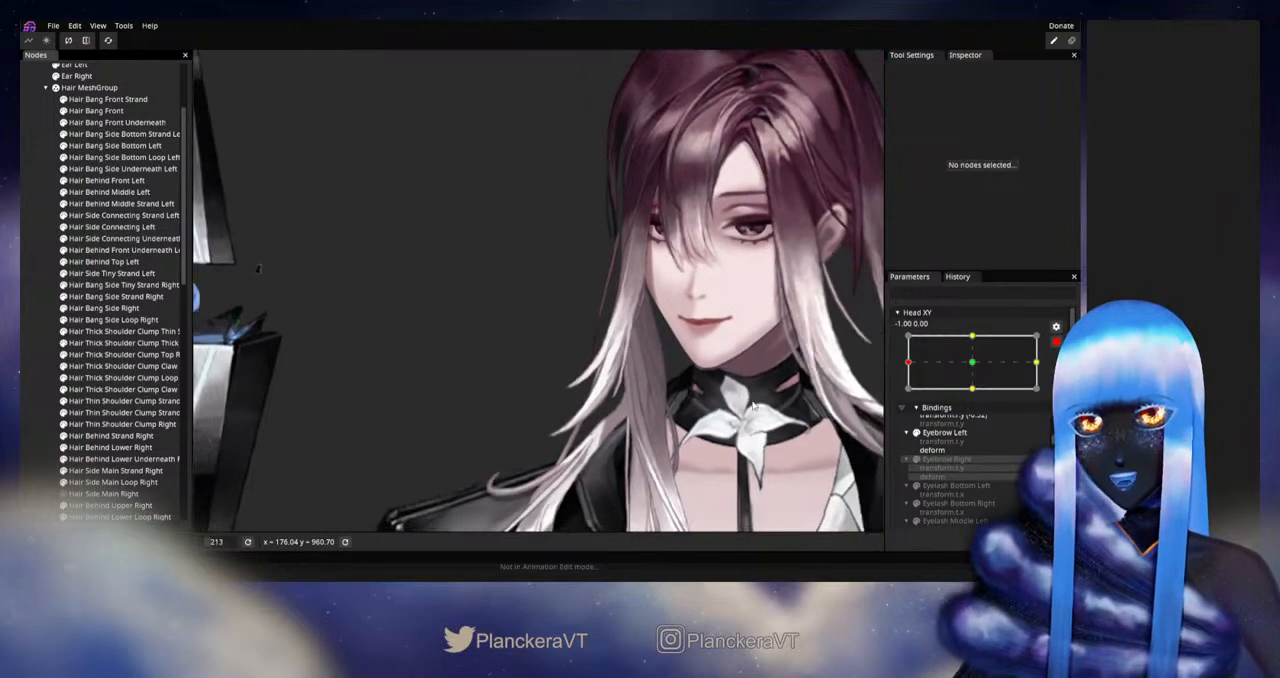
{"action": "left_click", "coordinate": [1056, 342]}
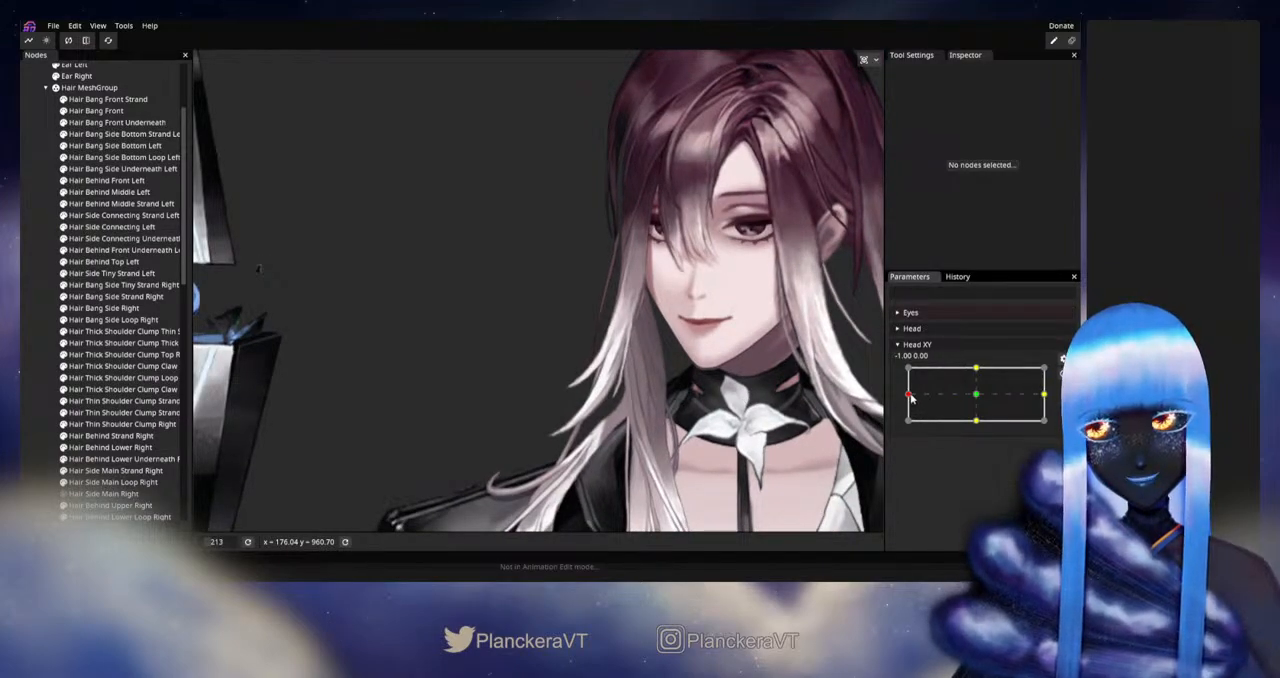
{"action": "mouse_move", "coordinate": [910, 398]}
{"action": "left_mouse_down"}
{"action": "mouse_move", "coordinate": [977, 399]}
{"action": "mouse_move", "coordinate": [895, 398]}
{"action": "left_mouse_up"}
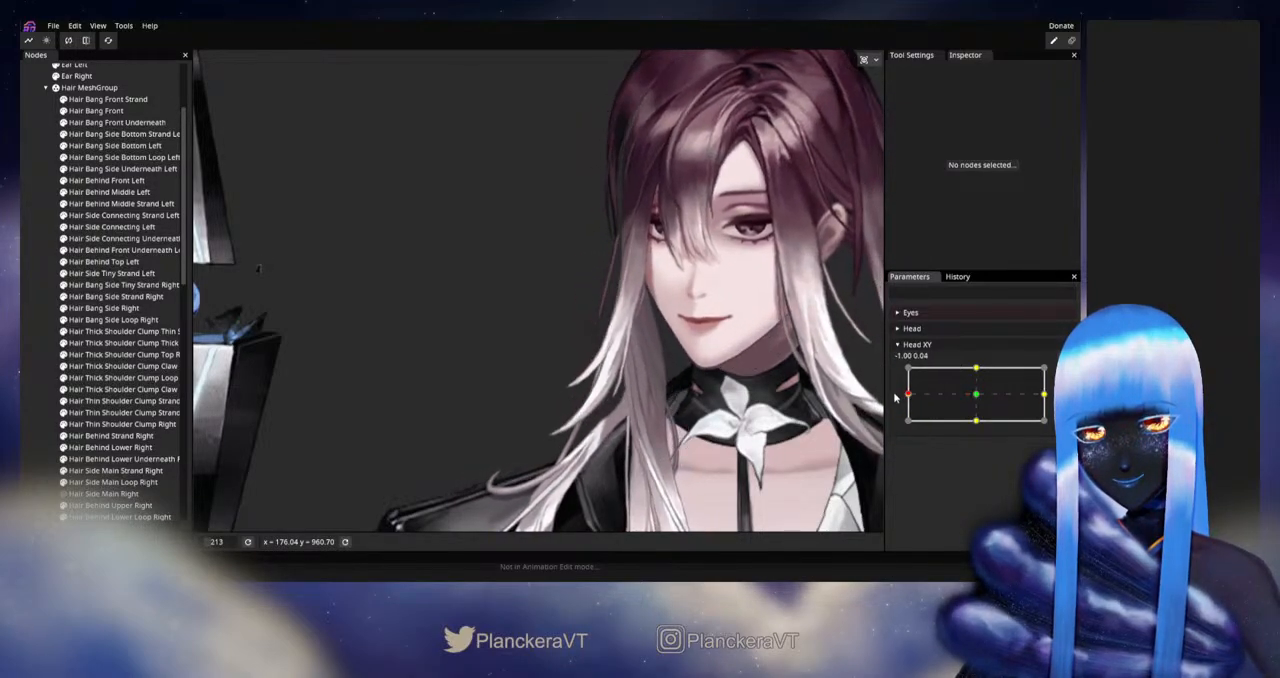
{"action": "left_click", "coordinate": [1063, 374]}
{"action": "scroll", "coordinate": [343, 417], "scroll_direction": "up", "scroll_amount": 5}
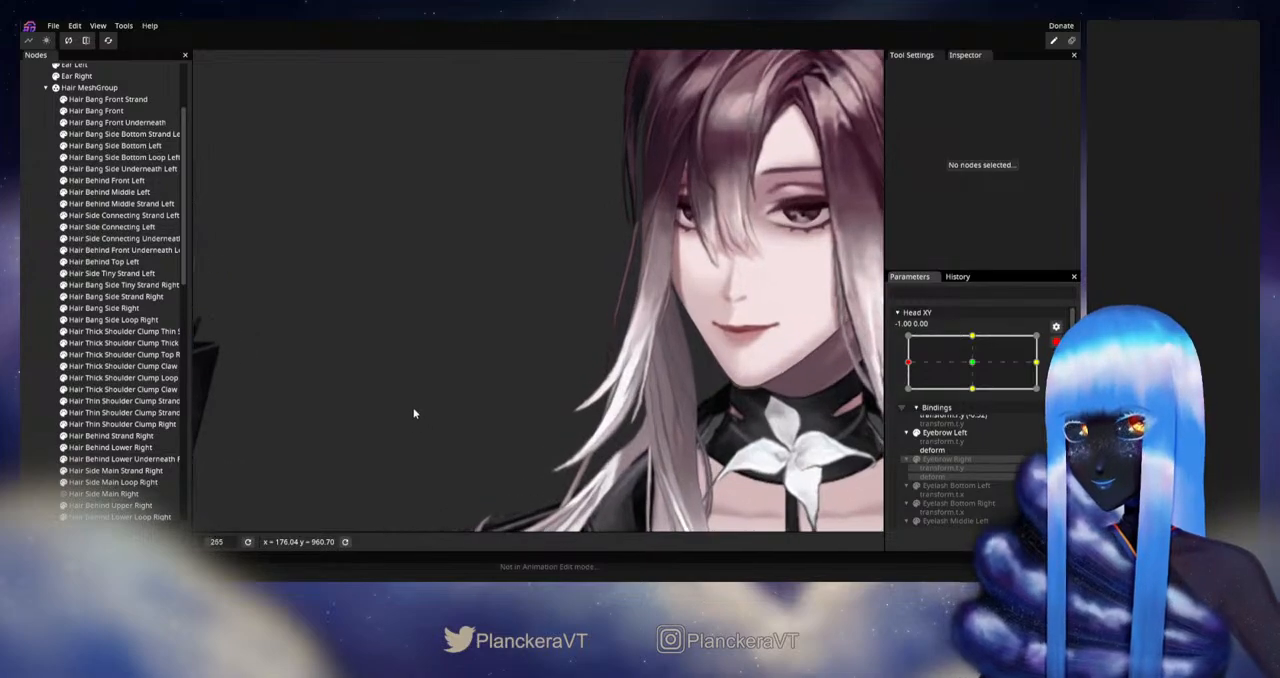
{"action": "scroll", "coordinate": [403, 406], "scroll_direction": "up", "scroll_amount": 2}
{"action": "left_click_drag", "start_coordinate": [600, 496], "coordinate": [550, 402]}
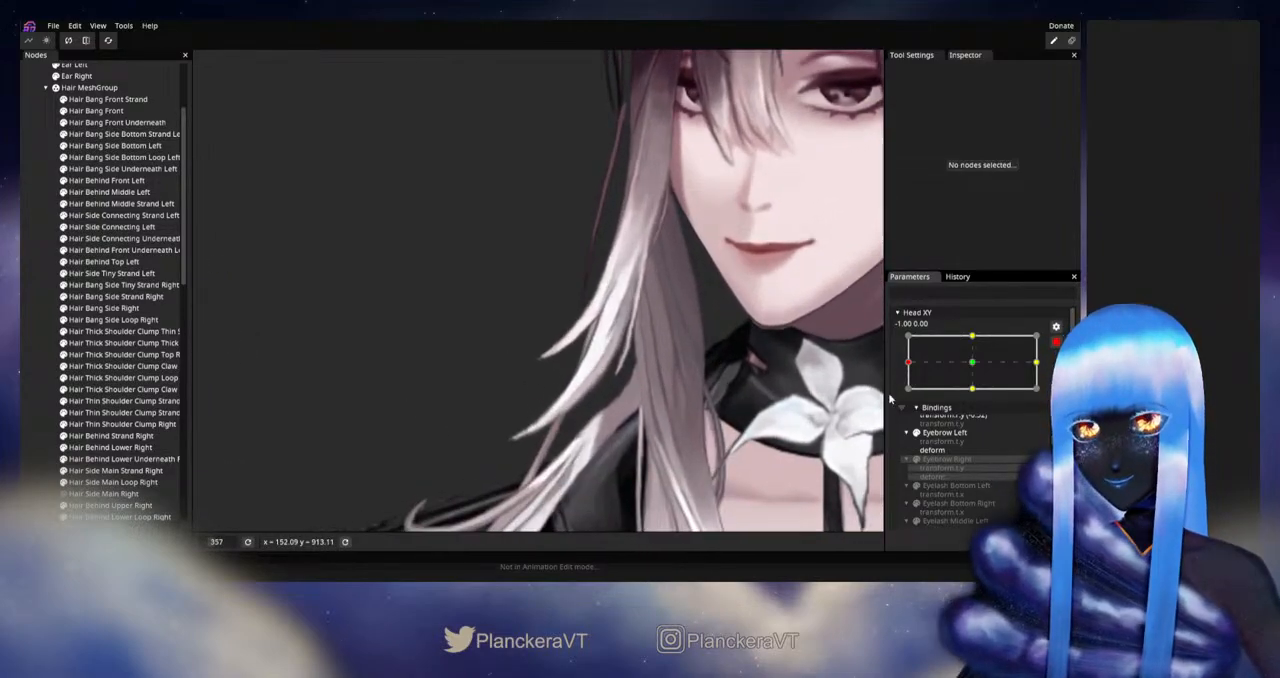
{"action": "left_click", "coordinate": [1056, 342]}
{"action": "mouse_move", "coordinate": [910, 399]}
{"action": "left_mouse_down"}
{"action": "mouse_move", "coordinate": [970, 392]}
{"action": "mouse_move", "coordinate": [910, 397]}
{"action": "left_mouse_up"}
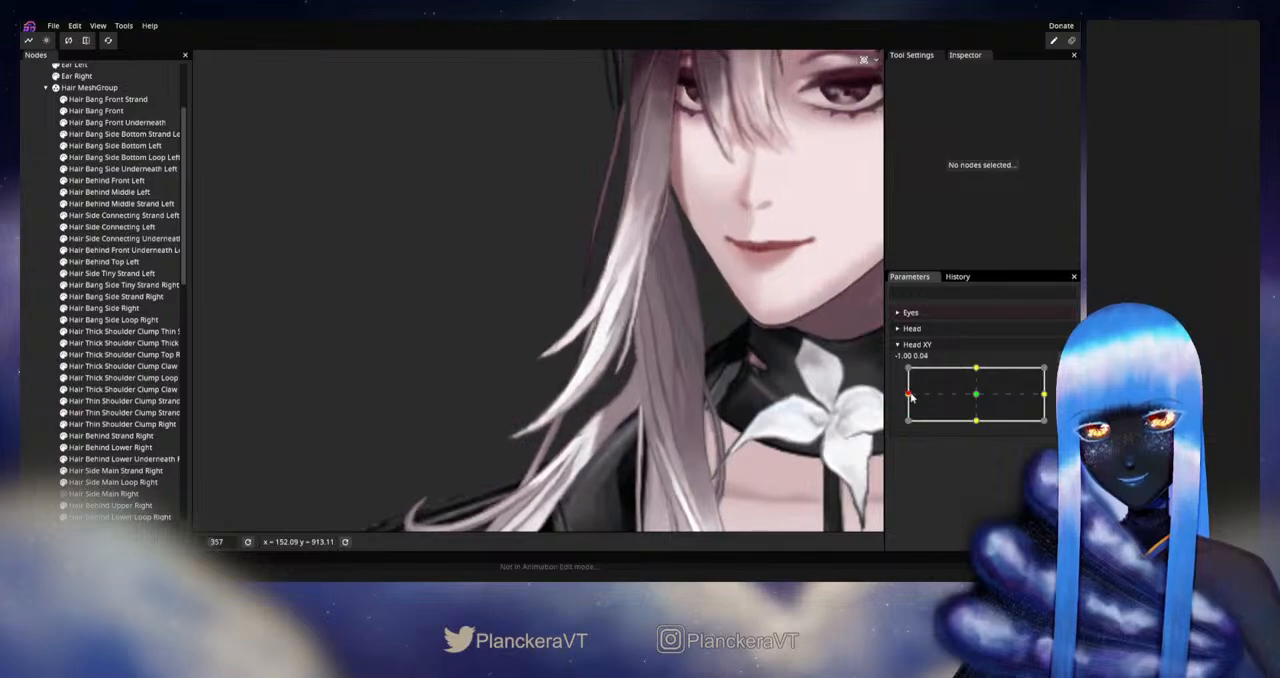
{"action": "left_click", "coordinate": [1056, 374]}
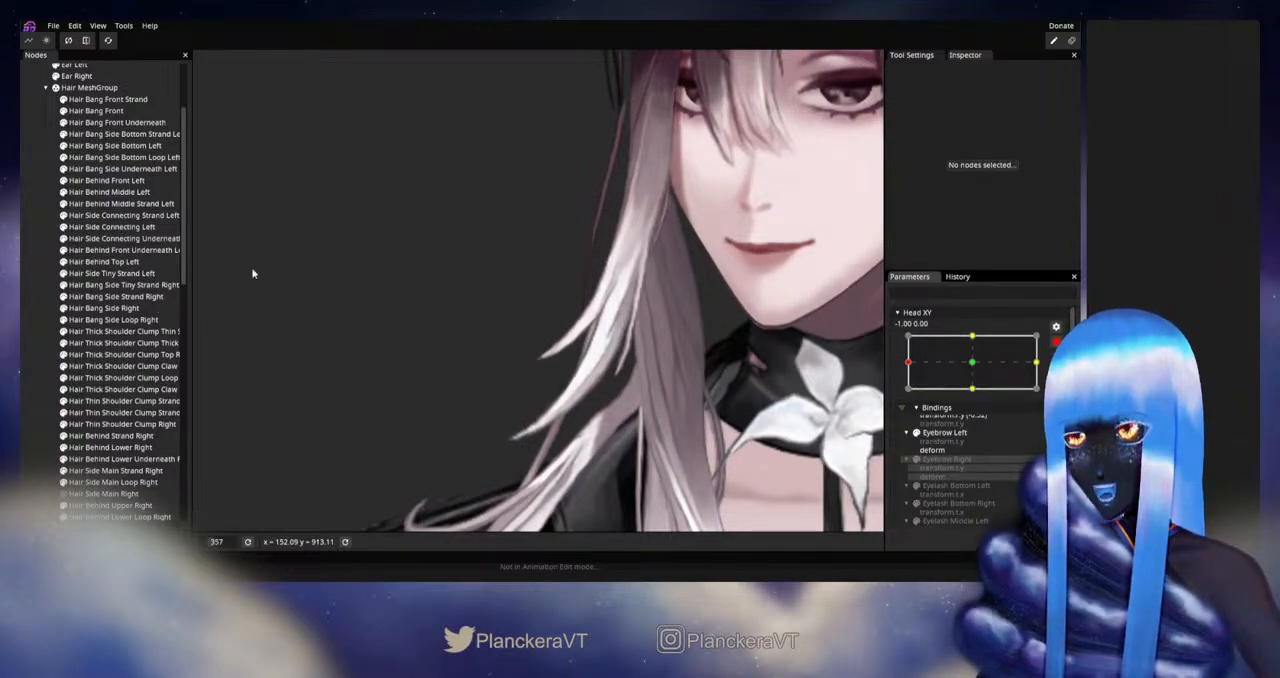
{"action": "left_click_drag", "start_coordinate": [428, 295], "coordinate": [411, 343]}
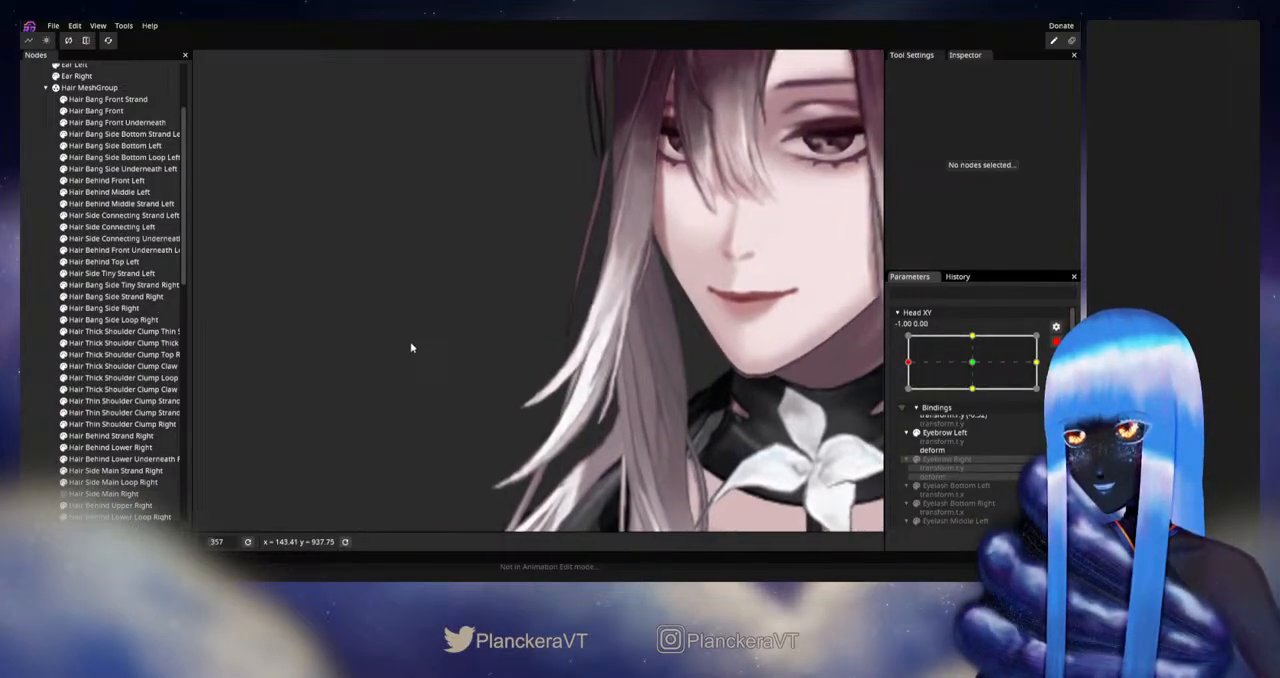
{"action": "left_click", "coordinate": [1056, 342]}
{"action": "mouse_move", "coordinate": [908, 394]}
{"action": "left_mouse_down"}
{"action": "mouse_move", "coordinate": [977, 398]}
{"action": "mouse_move", "coordinate": [907, 396]}
{"action": "left_mouse_up"}
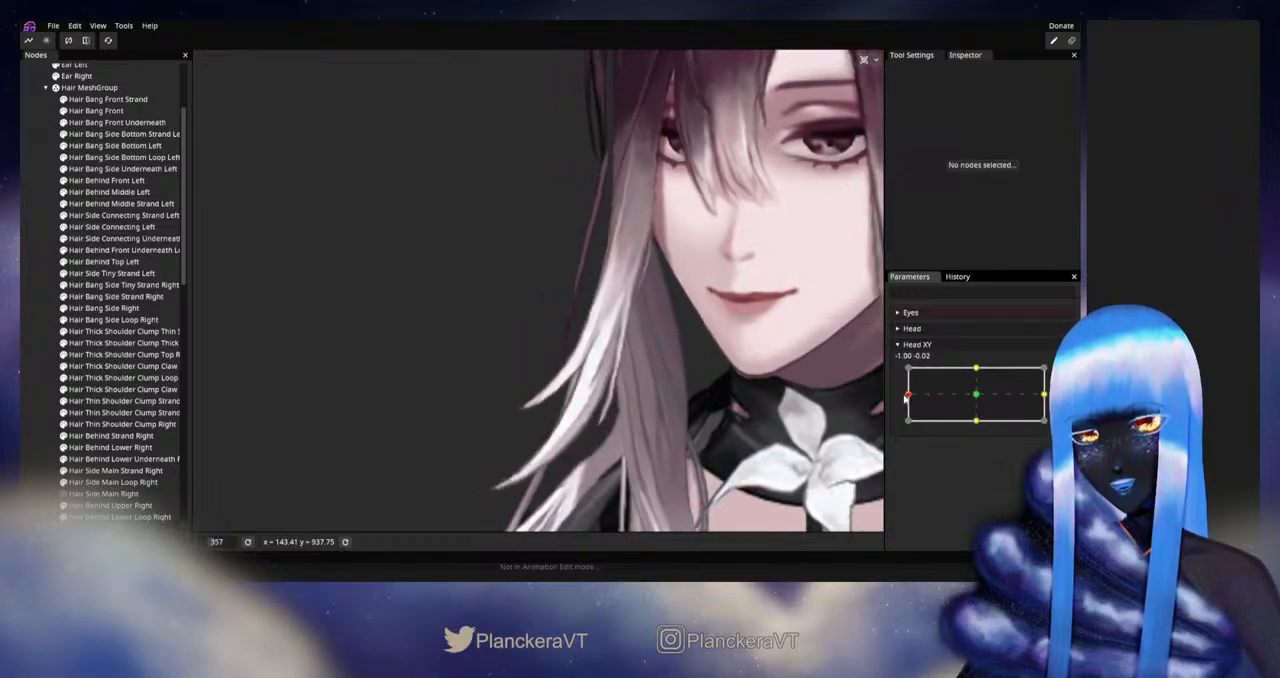
Step: Rearm Head XY at -1.00, 0.00 and adjust individual vertices along the lower tip of Hair Bang Side Strand Right
{"action": "left_click", "coordinate": [1064, 374]}
{"action": "scroll", "coordinate": [430, 434], "scroll_direction": "up", "scroll_amount": 5}
{"action": "left_click_drag", "start_coordinate": [436, 430], "coordinate": [418, 397]}
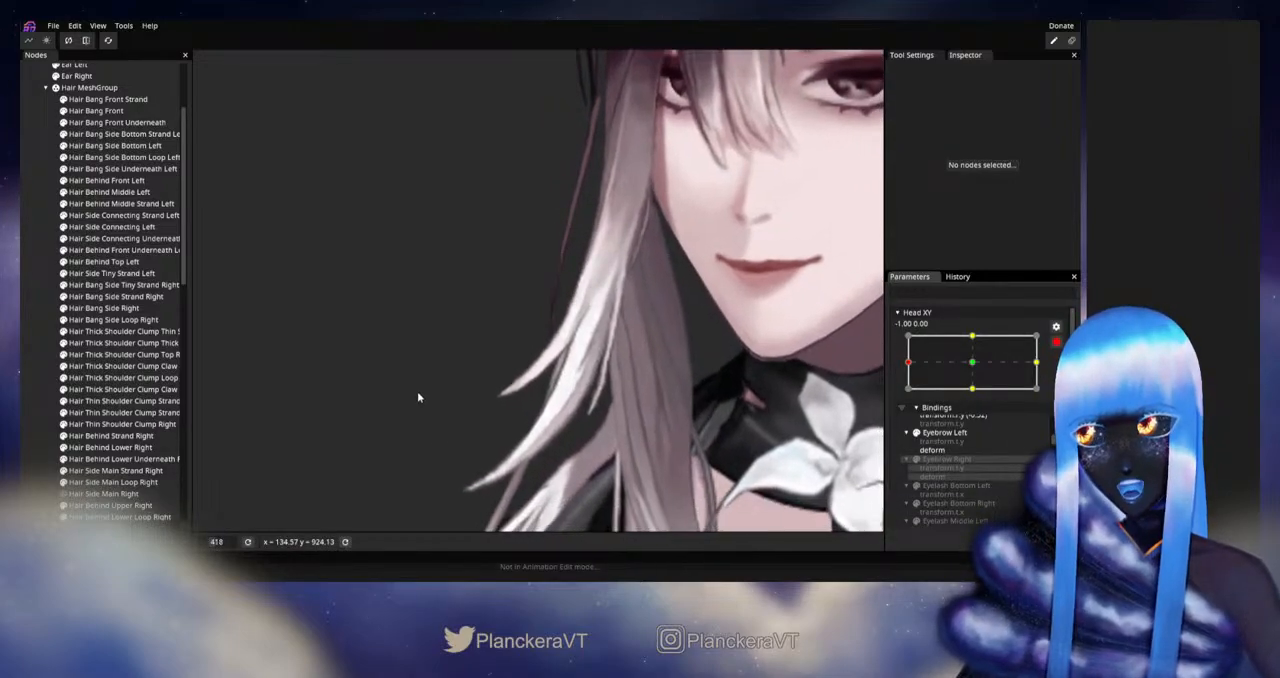
{"action": "left_click", "coordinate": [100, 296]}
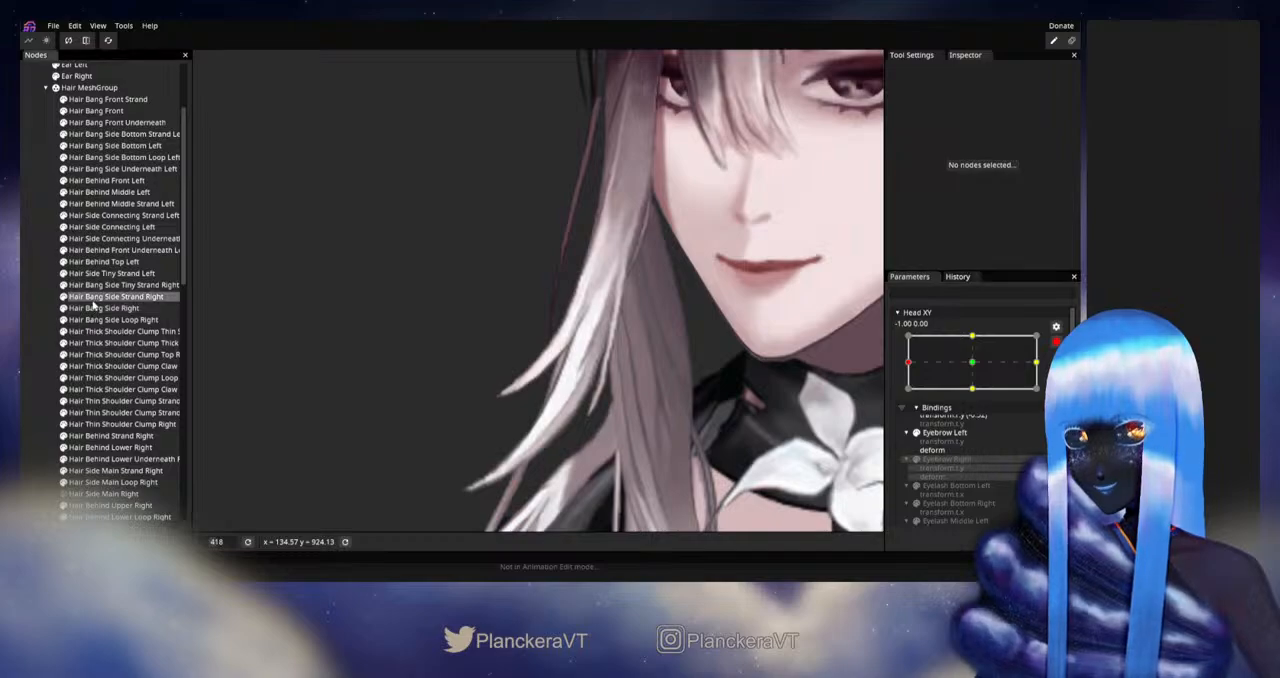
{"action": "scroll", "coordinate": [682, 429], "scroll_direction": "up", "scroll_amount": 4}
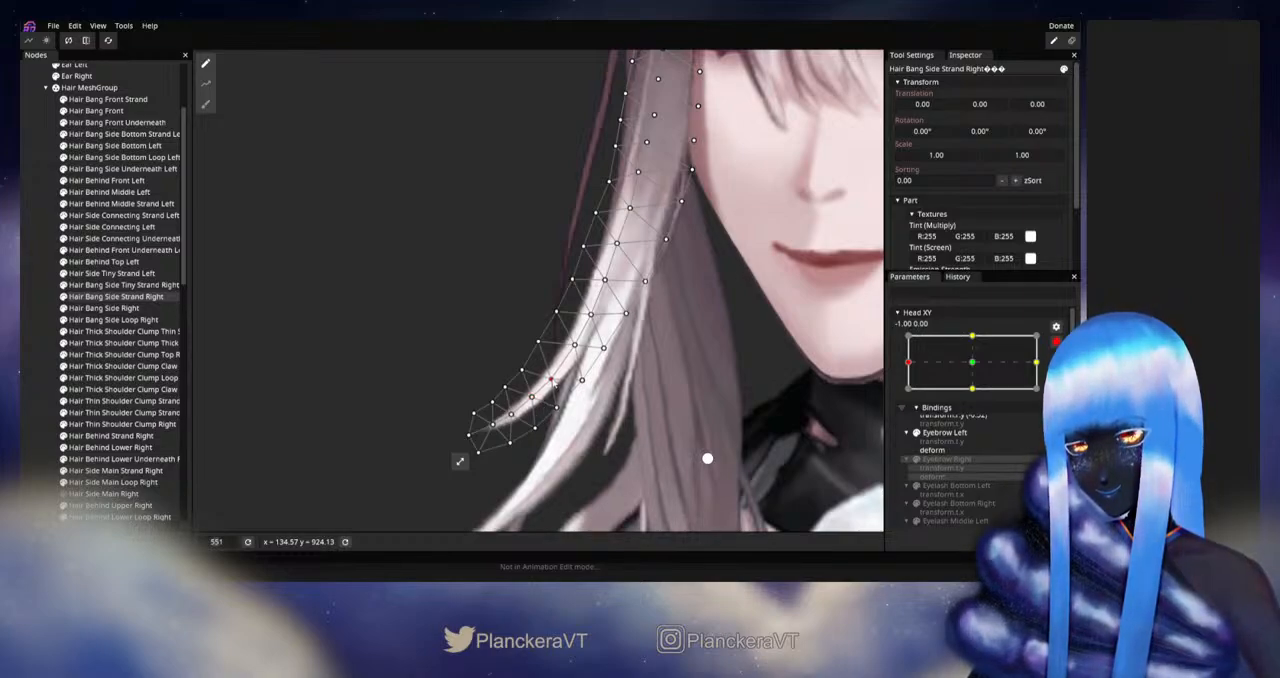
{"action": "left_click", "coordinate": [648, 408]}
Step: Disarm Head XY and check how the adjusted Hair Bang Side Strand Right follows the head near the left extreme
{"action": "scroll", "coordinate": [648, 408], "scroll_direction": "down", "scroll_amount": 5}
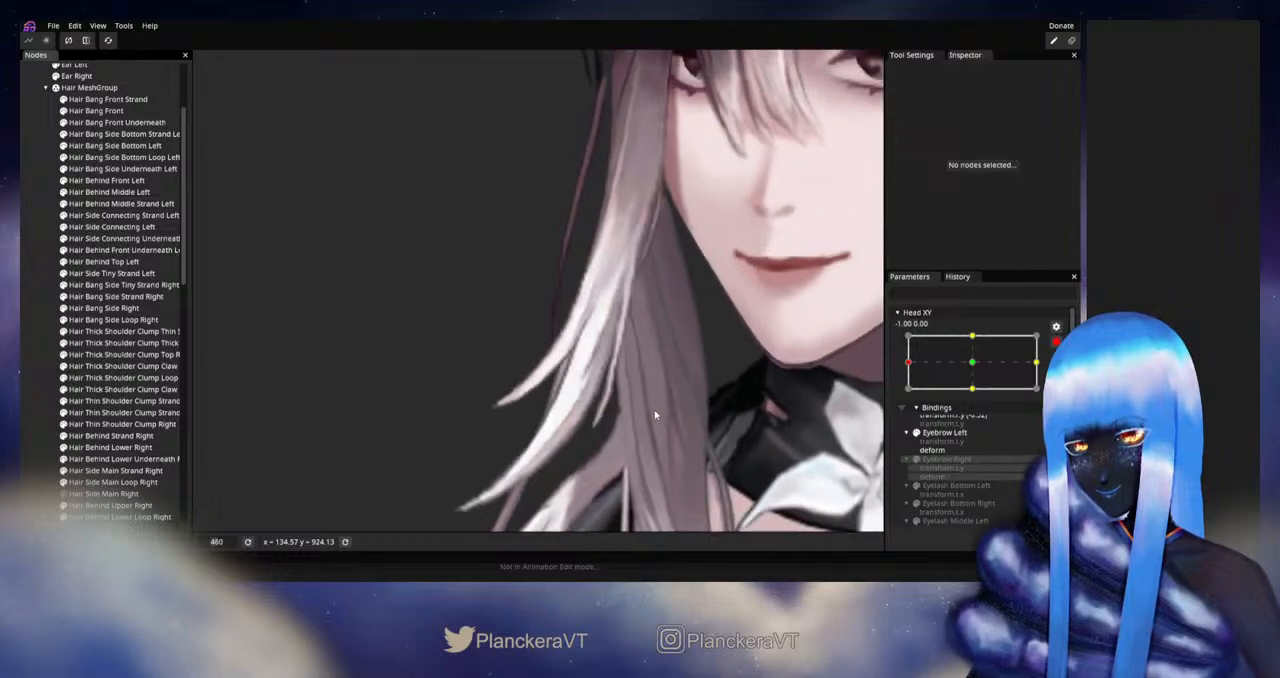
{"action": "scroll", "coordinate": [625, 408], "scroll_direction": "down", "scroll_amount": 4}
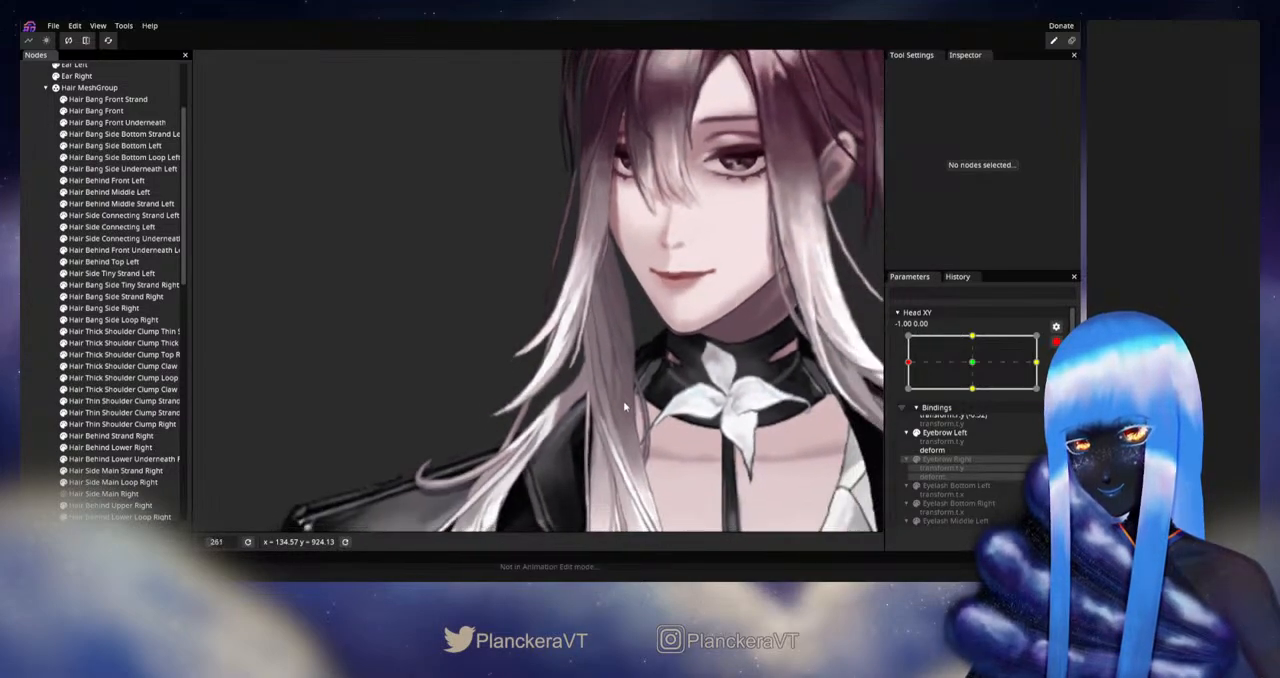
{"action": "scroll", "coordinate": [650, 412], "scroll_direction": "down", "scroll_amount": 1}
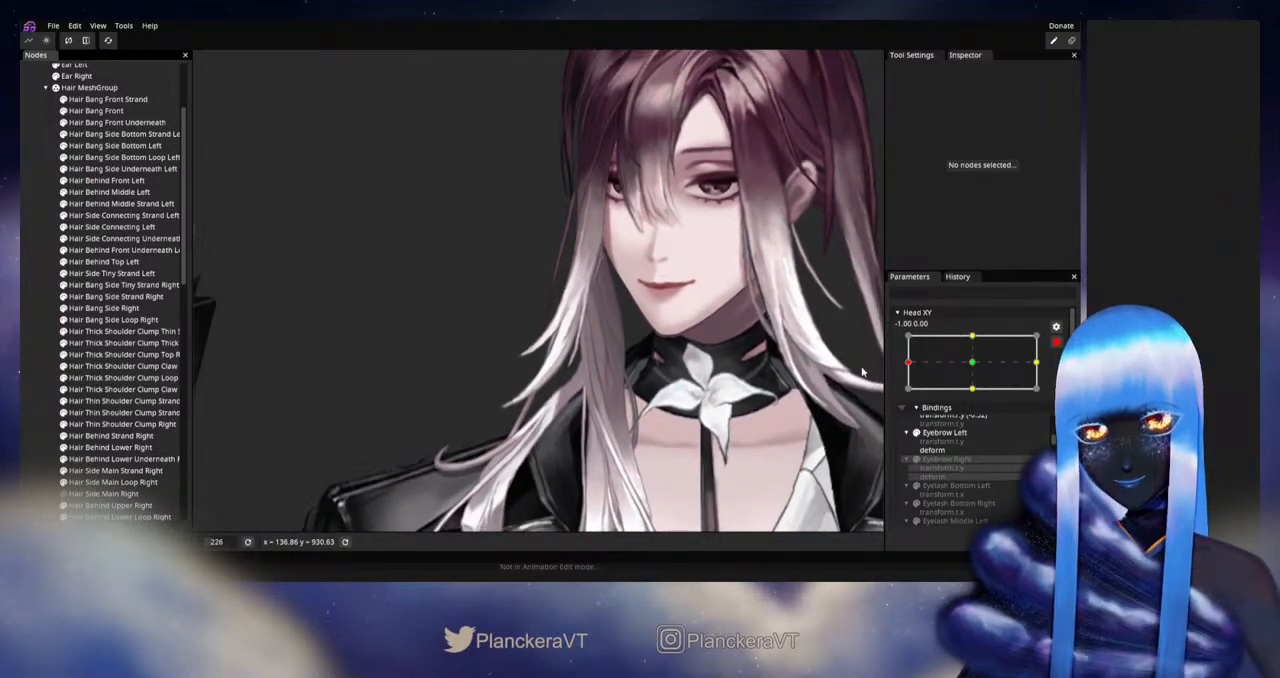
{"action": "left_click", "coordinate": [1056, 343]}
{"action": "mouse_move", "coordinate": [909, 396]}
{"action": "left_mouse_down"}
{"action": "mouse_move", "coordinate": [977, 397]}
{"action": "mouse_move", "coordinate": [908, 397]}
{"action": "left_mouse_up"}
Step: Rearm Head XY at -1.00, 0.00, shape Hair Bang Side Loop Right with a size 16 Circle Brush, and deselect it
{"action": "left_click", "coordinate": [1064, 373]}
{"action": "scroll", "coordinate": [619, 319], "scroll_direction": "up", "scroll_amount": 2}
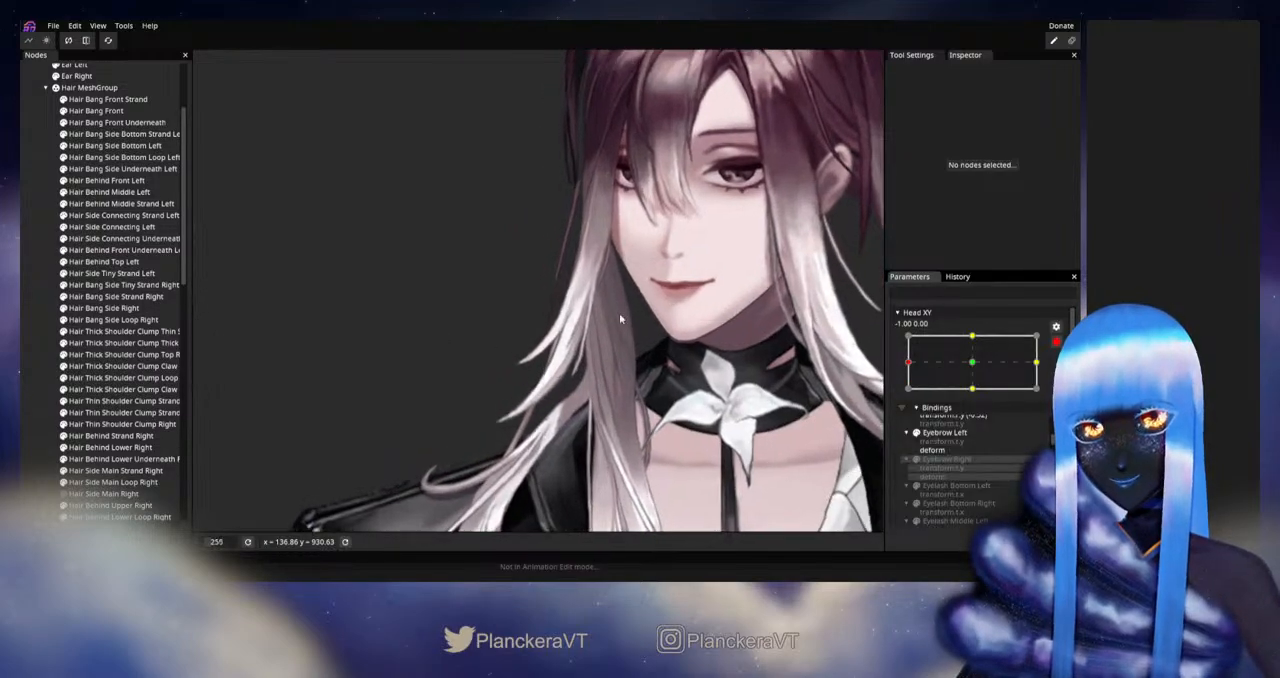
{"action": "scroll", "coordinate": [619, 319], "scroll_direction": "up", "scroll_amount": 4}
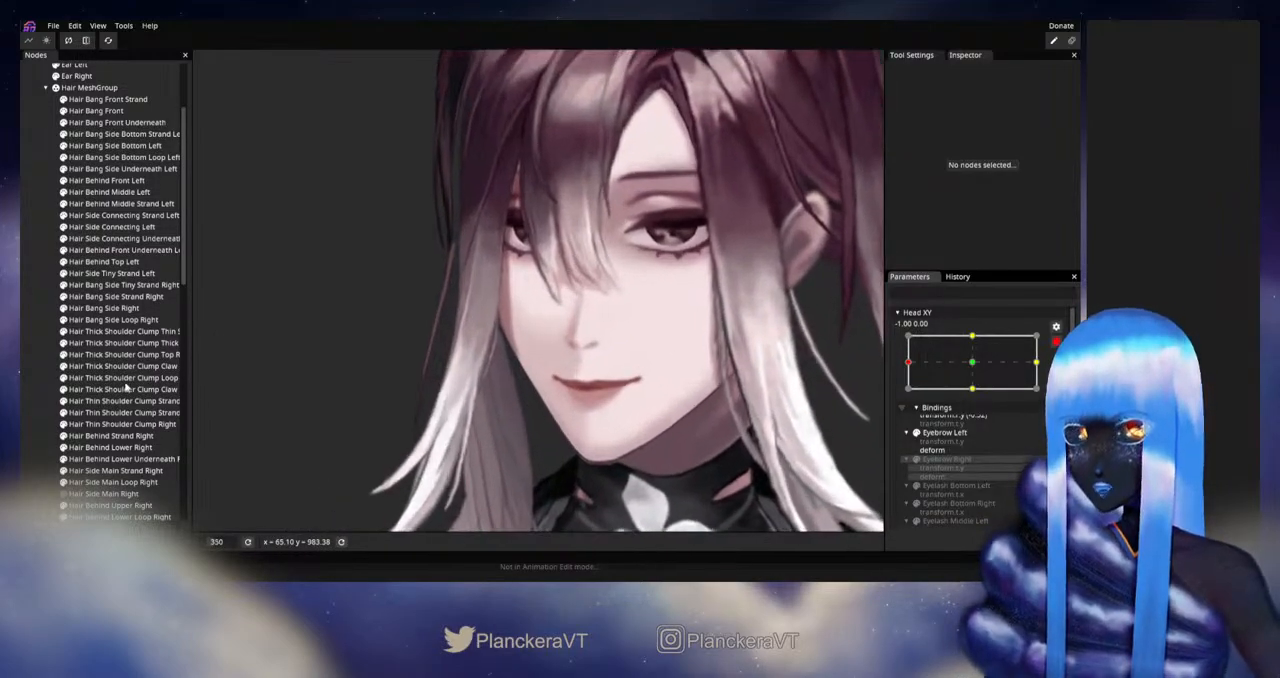
{"action": "left_click", "coordinate": [105, 320]}
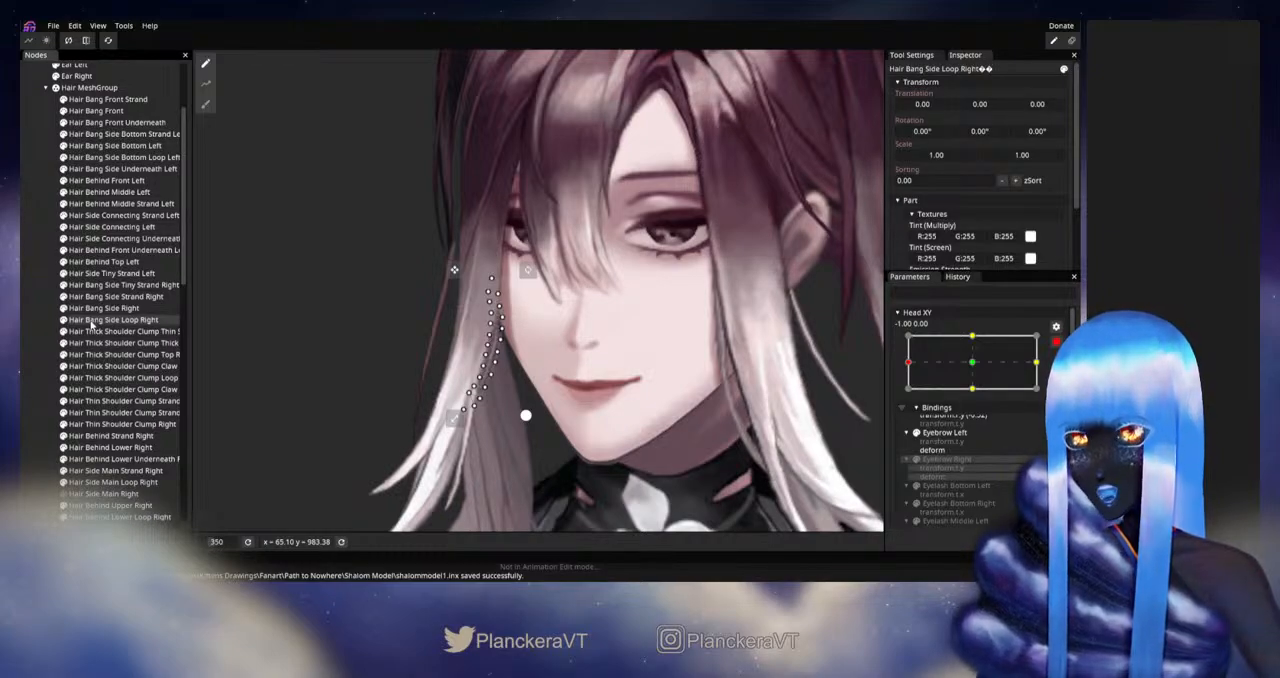
{"action": "scroll", "coordinate": [548, 394], "scroll_direction": "up", "scroll_amount": 3}
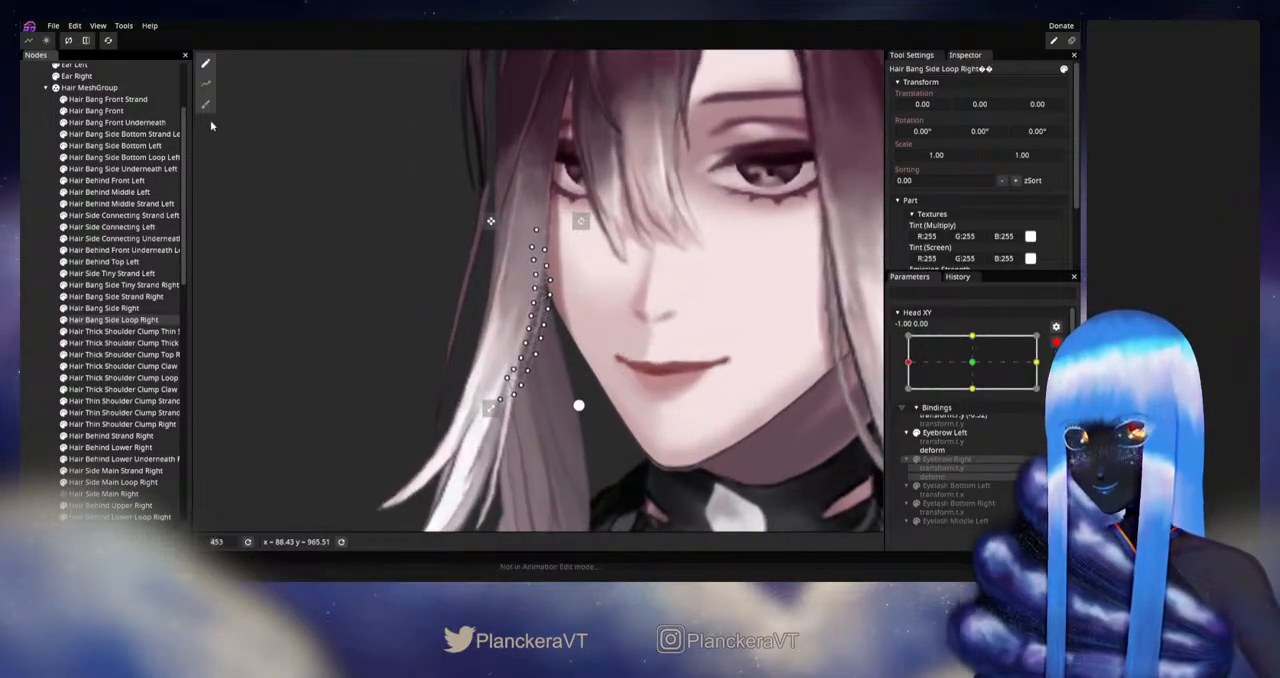
{"action": "left_click", "coordinate": [205, 104]}
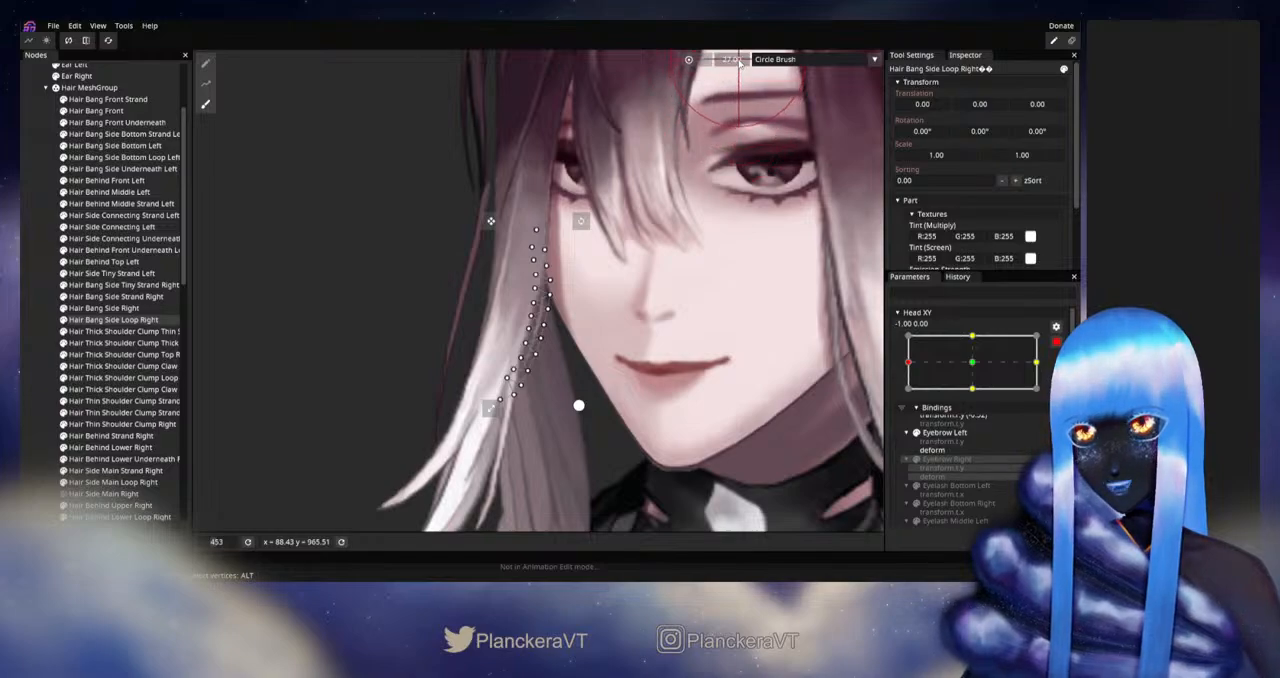
{"action": "left_click_drag", "start_coordinate": [740, 63], "coordinate": [729, 63]}
{"action": "scroll", "coordinate": [634, 280], "scroll_direction": "up", "scroll_amount": 1}
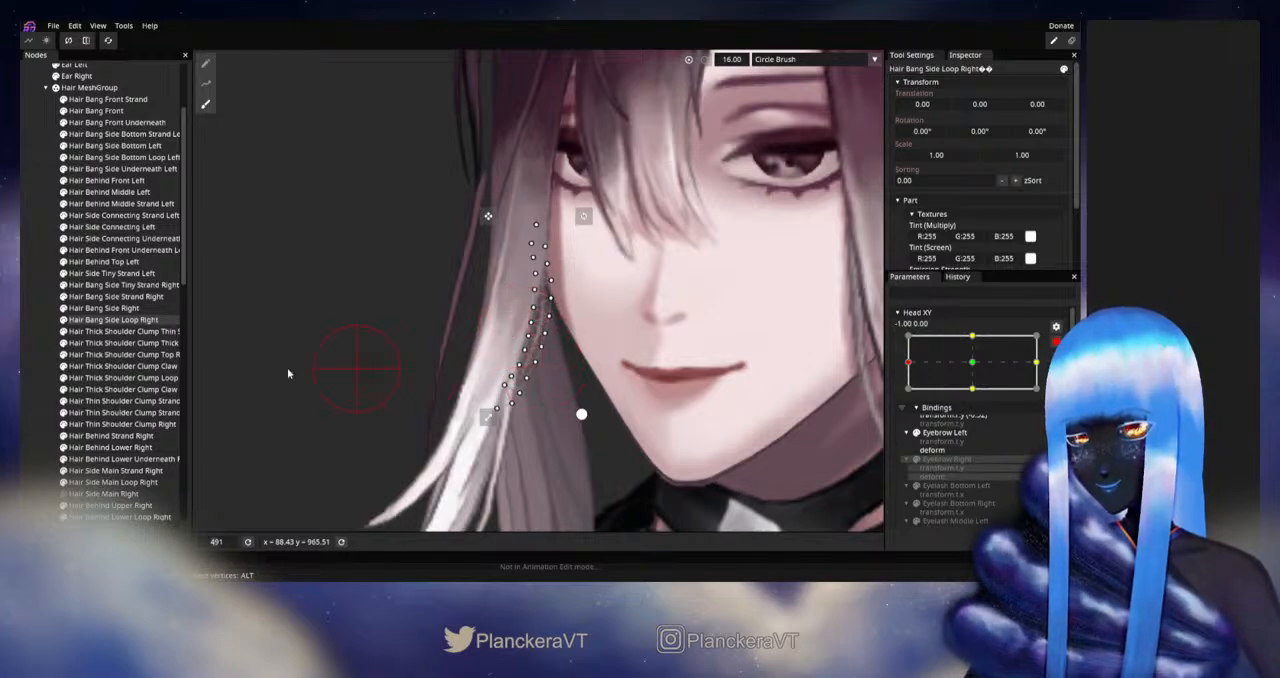
{"action": "left_click", "coordinate": [36, 375]}
{"action": "scroll", "coordinate": [577, 388], "scroll_direction": "down", "scroll_amount": 4}
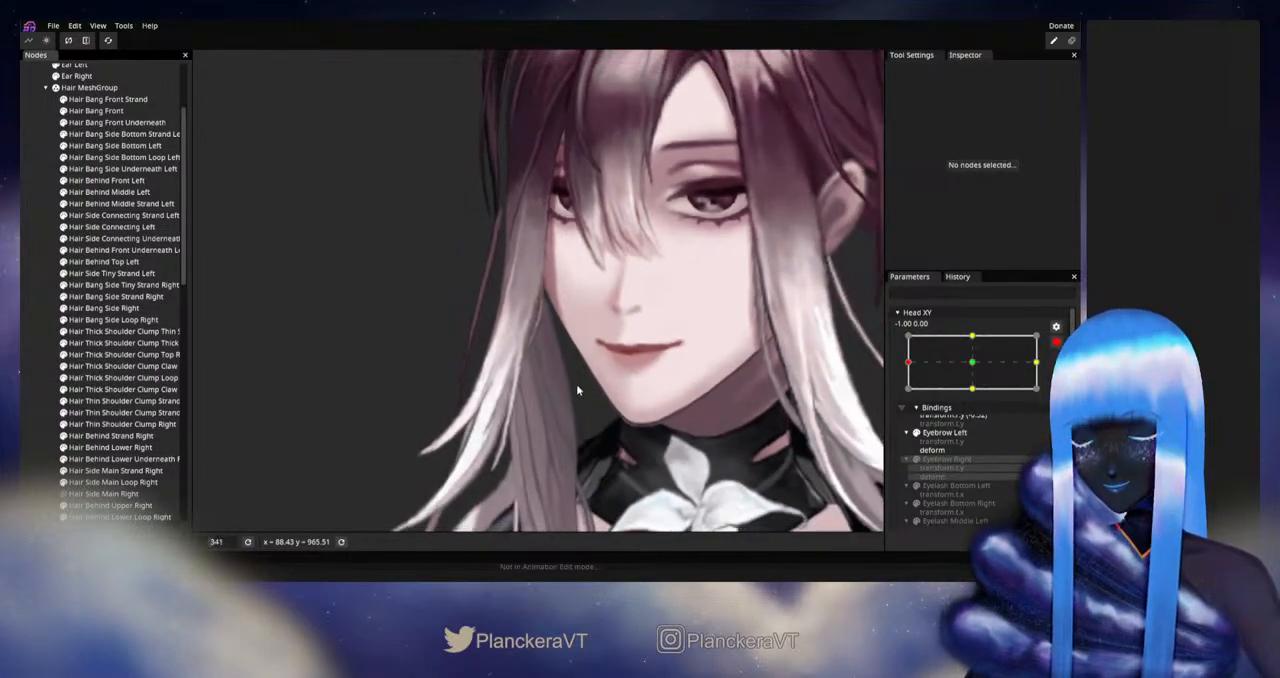
{"action": "scroll", "coordinate": [577, 390], "scroll_direction": "down", "scroll_amount": 3}
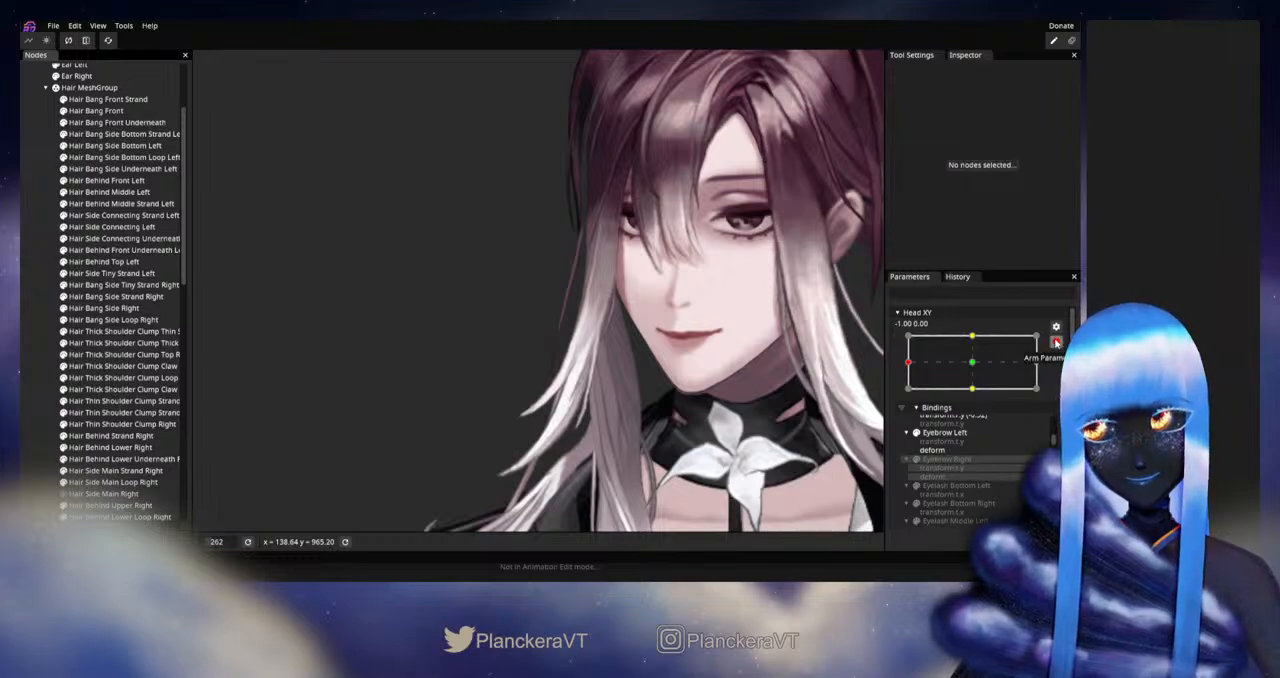
Step: Disarm Head XY and move it around the left extreme to check how Hair Bang Side Loop Right follows
{"action": "left_click", "coordinate": [1056, 342]}
{"action": "left_click", "coordinate": [908, 396]}
{"action": "mouse_move", "coordinate": [908, 396]}
{"action": "left_mouse_down"}
{"action": "mouse_move", "coordinate": [977, 394]}
{"action": "mouse_move", "coordinate": [908, 396]}
{"action": "left_mouse_up"}
{"action": "left_click_drag", "start_coordinate": [703, 447], "coordinate": [779, 371]}
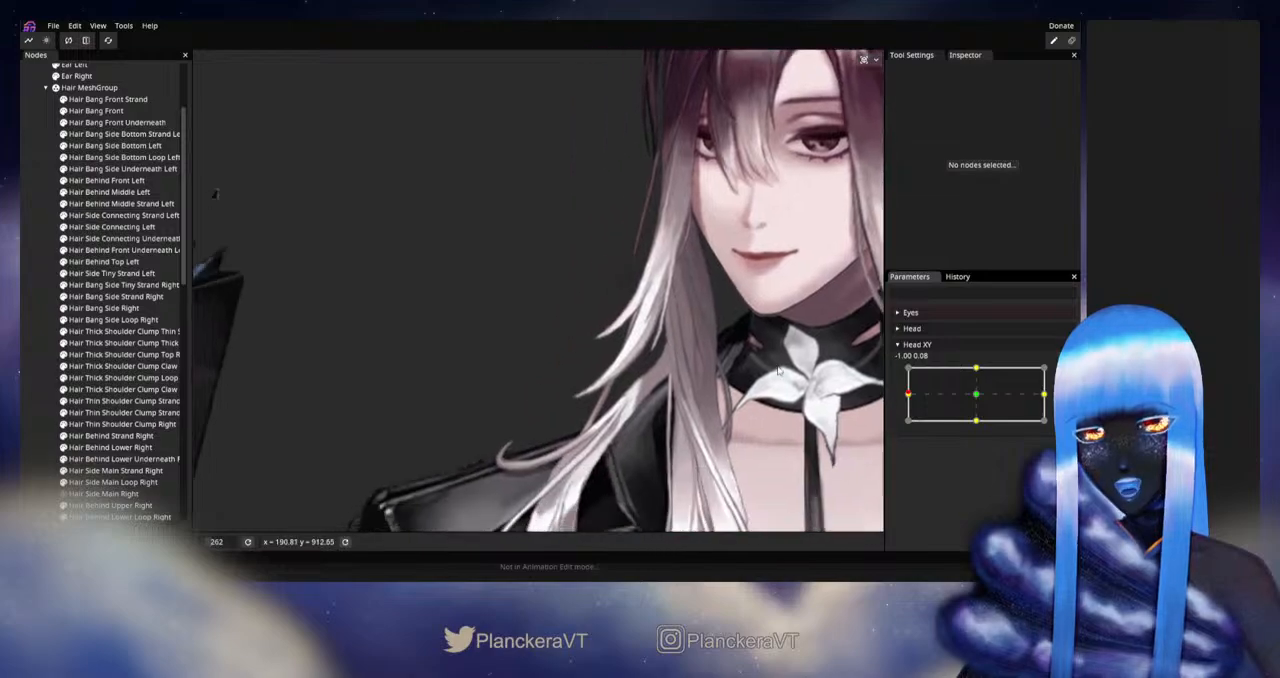
Step: Rearm Head XY at -1.00, 0.00, adjust the inner-edge vertices of Hair Bang Side Strand Right above its tip, and deselect it
{"action": "left_click", "coordinate": [1063, 374]}
{"action": "scroll", "coordinate": [503, 361], "scroll_direction": "up", "scroll_amount": 3}
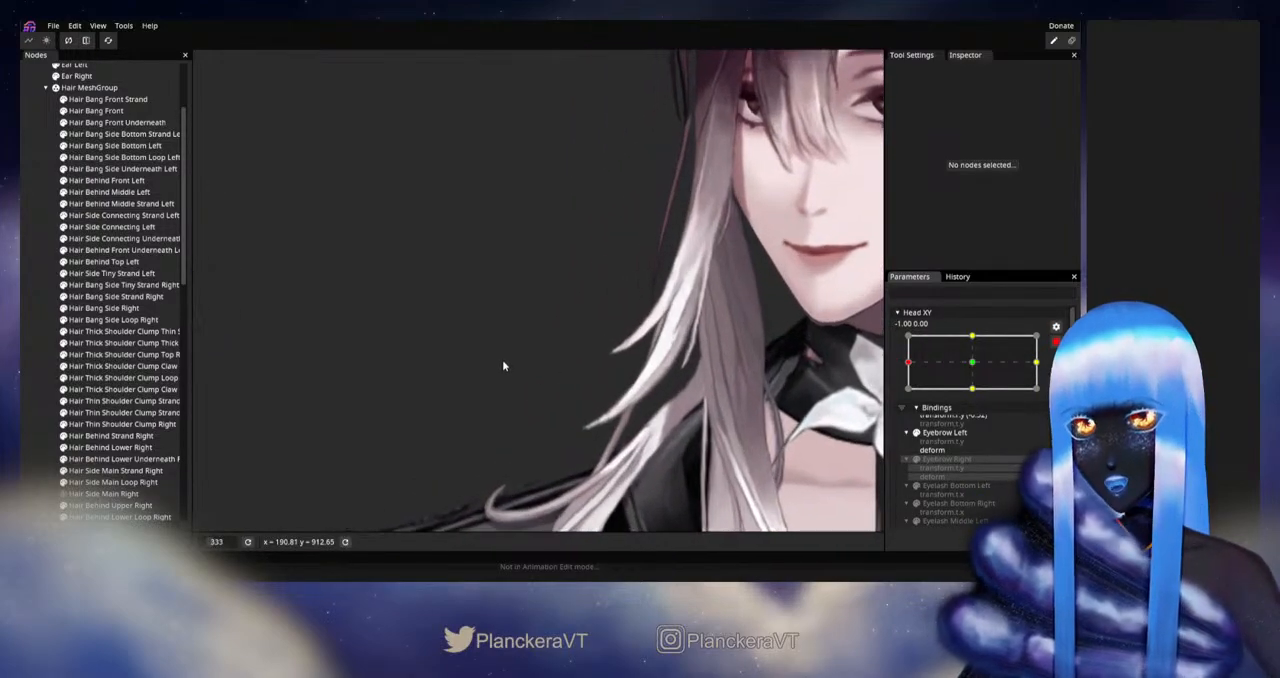
{"action": "left_click_drag", "start_coordinate": [621, 330], "coordinate": [536, 358]}
{"action": "scroll", "coordinate": [536, 358], "scroll_direction": "up", "scroll_amount": 2}
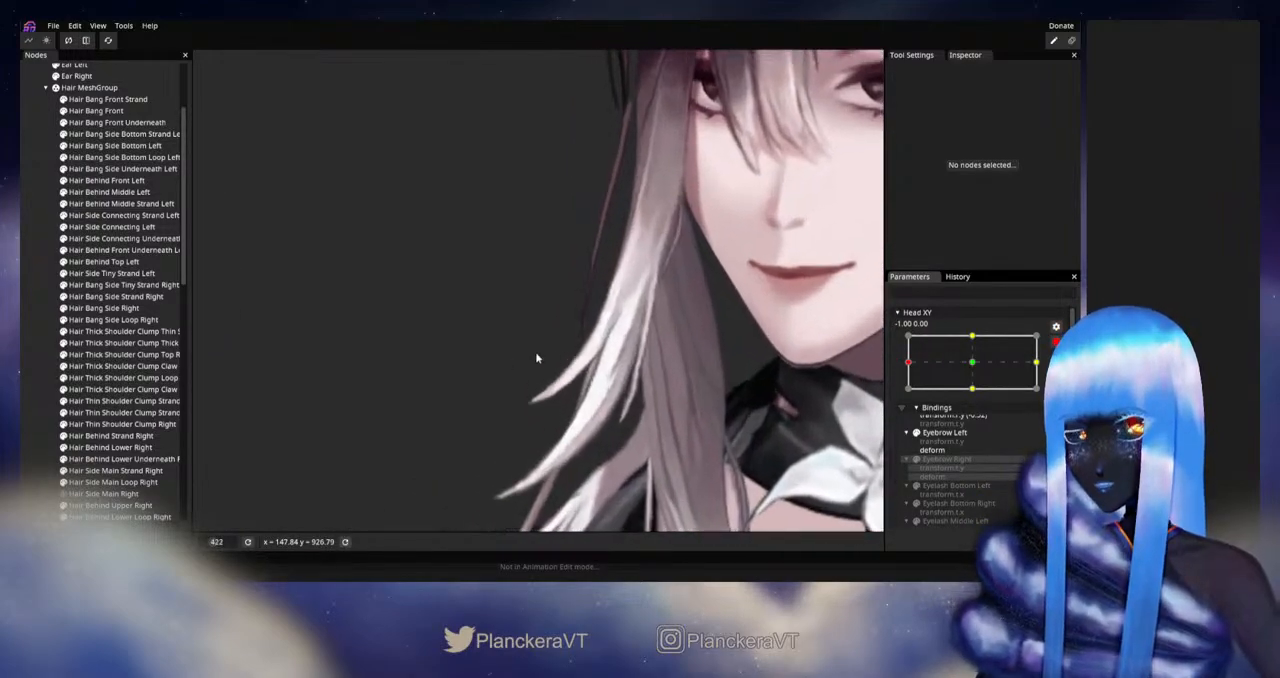
{"action": "left_click", "coordinate": [123, 286]}
{"action": "left_click", "coordinate": [130, 274]}
{"action": "left_click", "coordinate": [129, 273]}
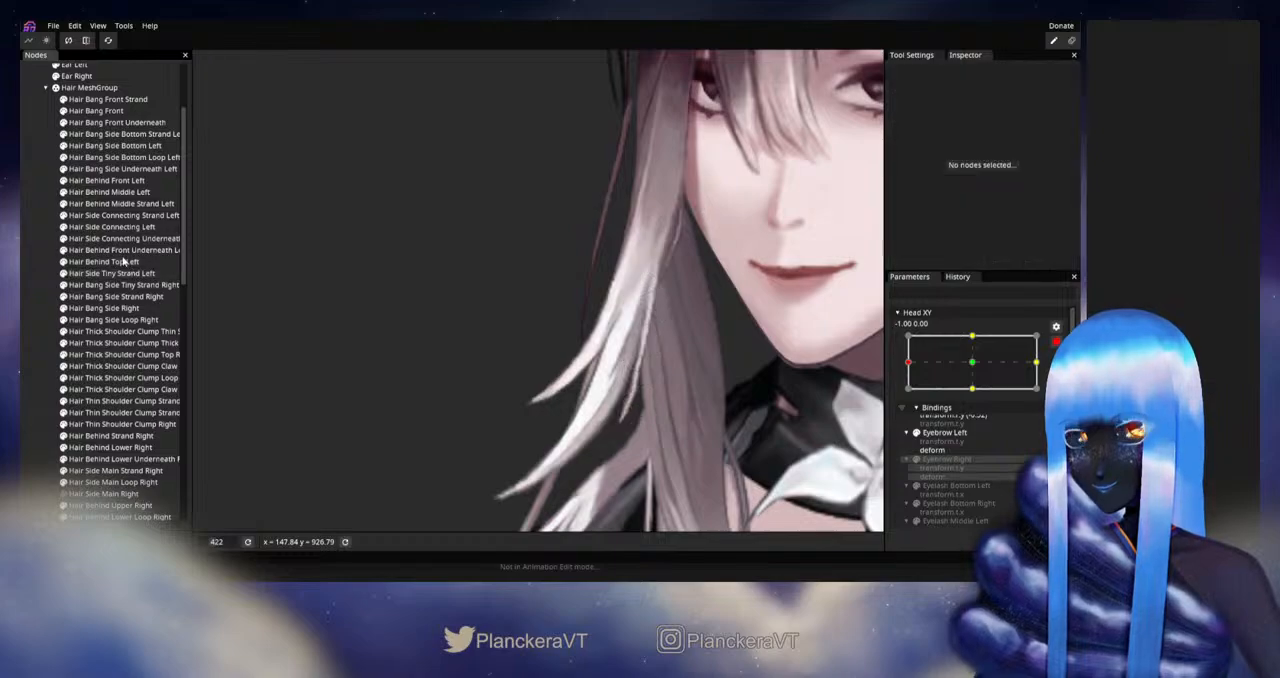
{"action": "left_click", "coordinate": [126, 262]}
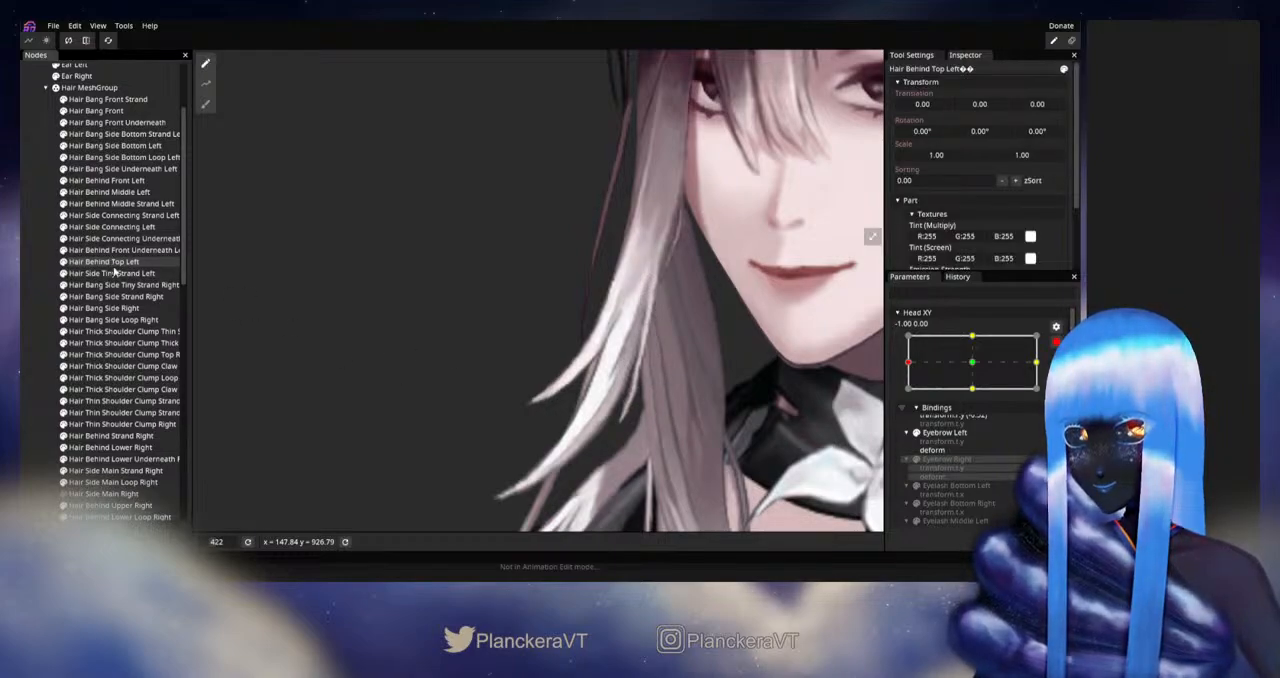
{"action": "left_click", "coordinate": [115, 275]}
{"action": "left_click", "coordinate": [112, 298]}
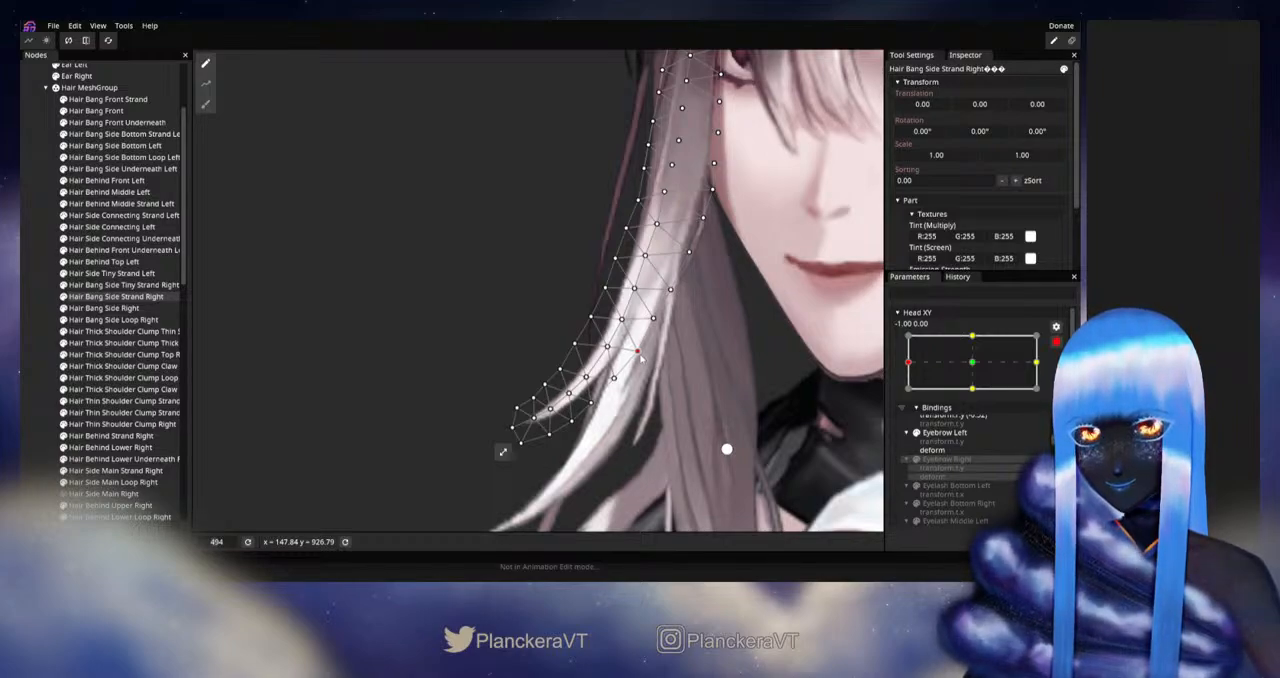
{"action": "left_click", "coordinate": [33, 332]}
Step: Disarm Head XY and check the side strand's movement around the left extreme with the whole head in view
{"action": "scroll", "coordinate": [742, 398], "scroll_direction": "down", "scroll_amount": 1}
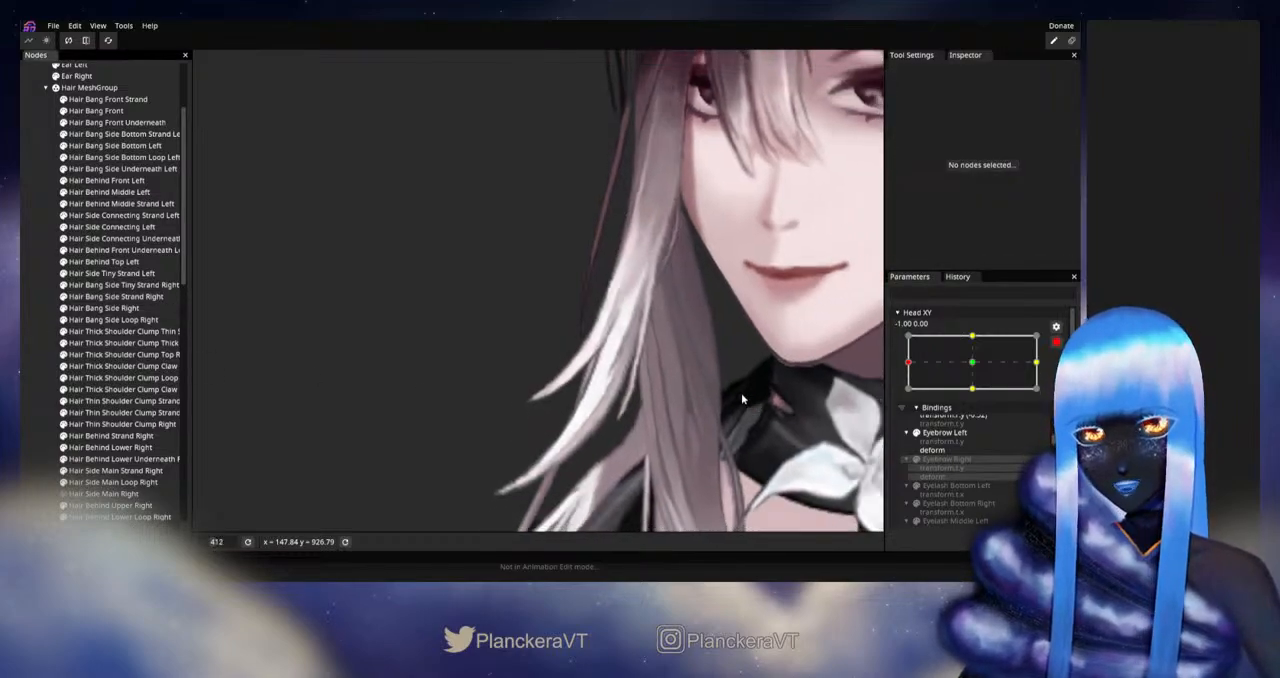
{"action": "scroll", "coordinate": [741, 399], "scroll_direction": "down", "scroll_amount": 4}
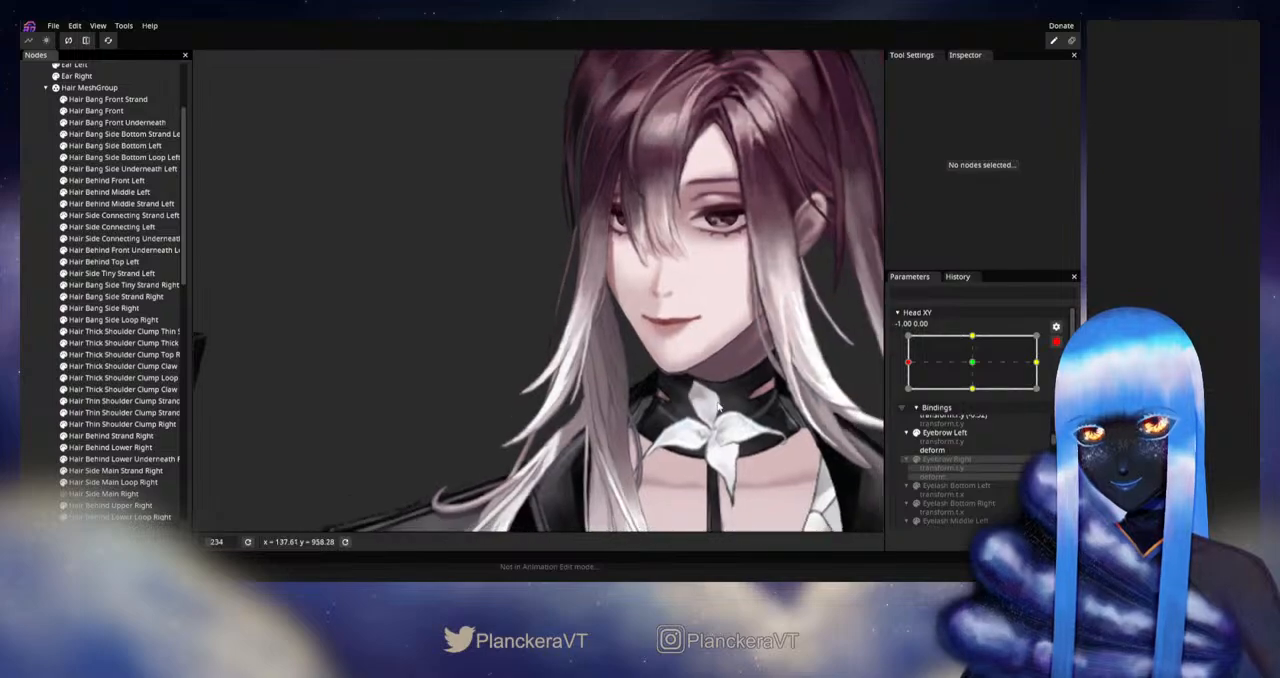
{"action": "scroll", "coordinate": [718, 406], "scroll_direction": "down", "scroll_amount": 1}
{"action": "left_click", "coordinate": [1056, 342]}
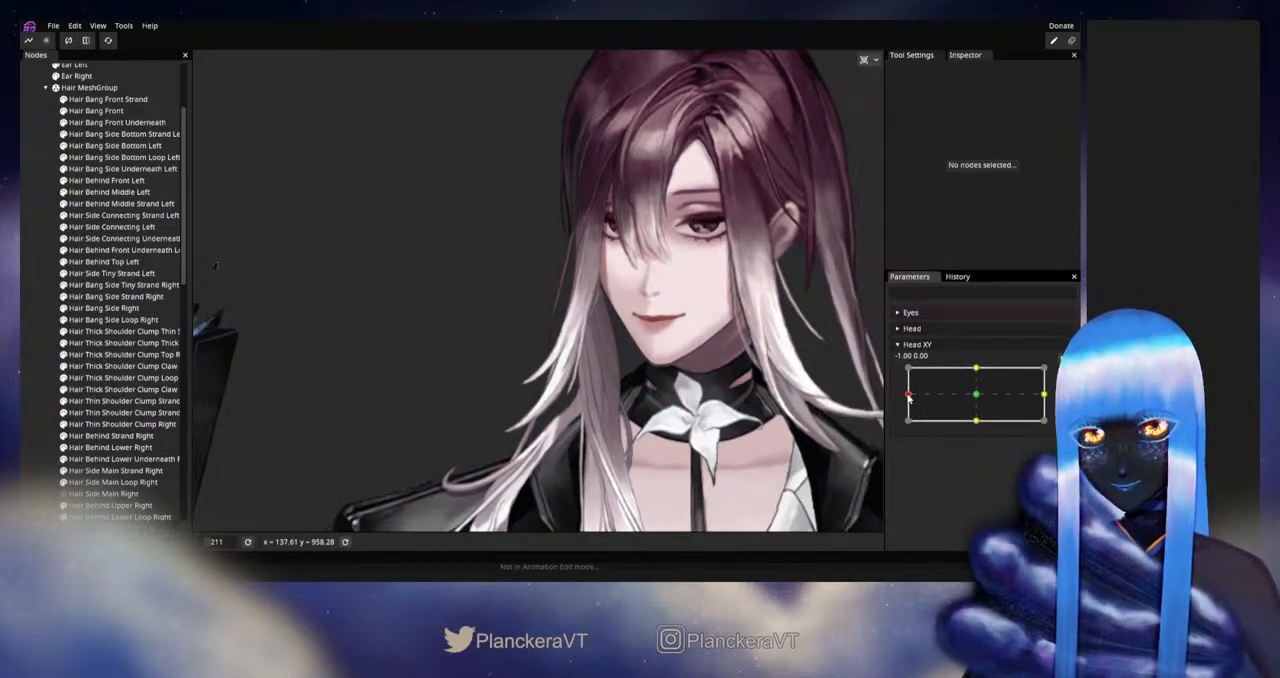
{"action": "mouse_move", "coordinate": [909, 397]}
{"action": "left_mouse_down"}
{"action": "mouse_move", "coordinate": [977, 397]}
{"action": "mouse_move", "coordinate": [898, 399]}
{"action": "left_mouse_up"}
Step: Rearm Head XY at -1.00, 0.00 and adjust vertices along the outer edge of Hair Bang Side Strand Right
{"action": "scroll", "coordinate": [470, 461], "scroll_direction": "up", "scroll_amount": 5}
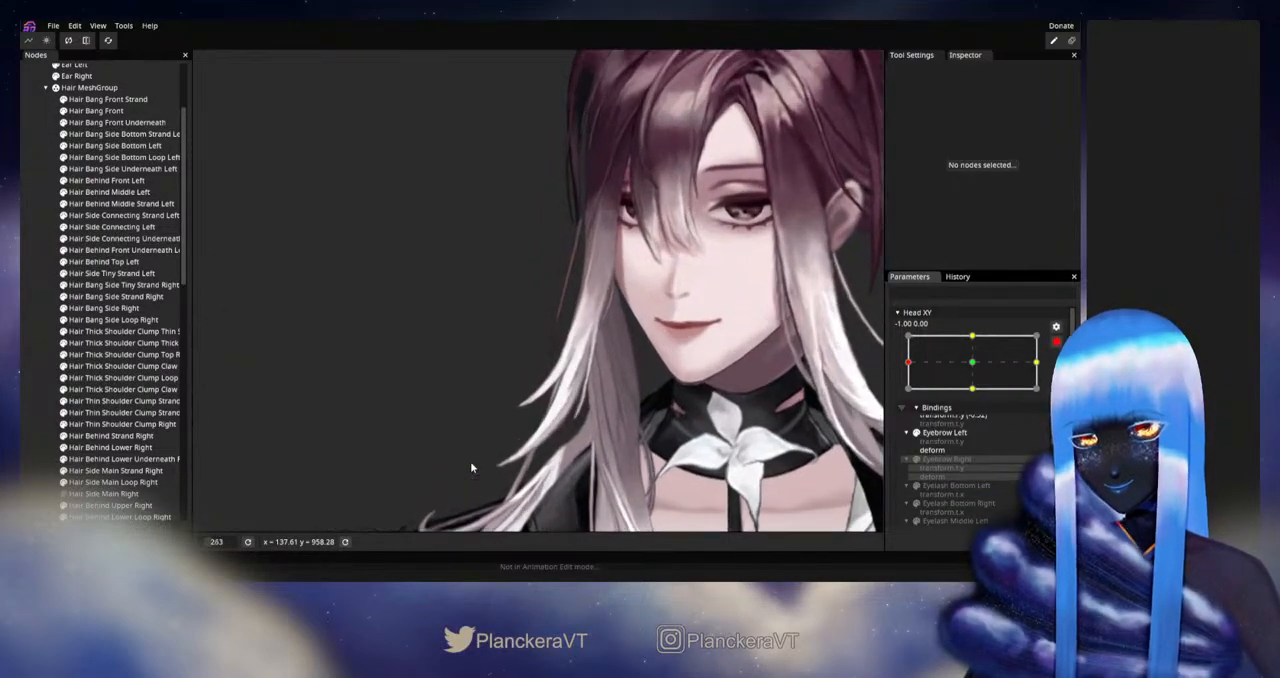
{"action": "left_click", "coordinate": [120, 285]}
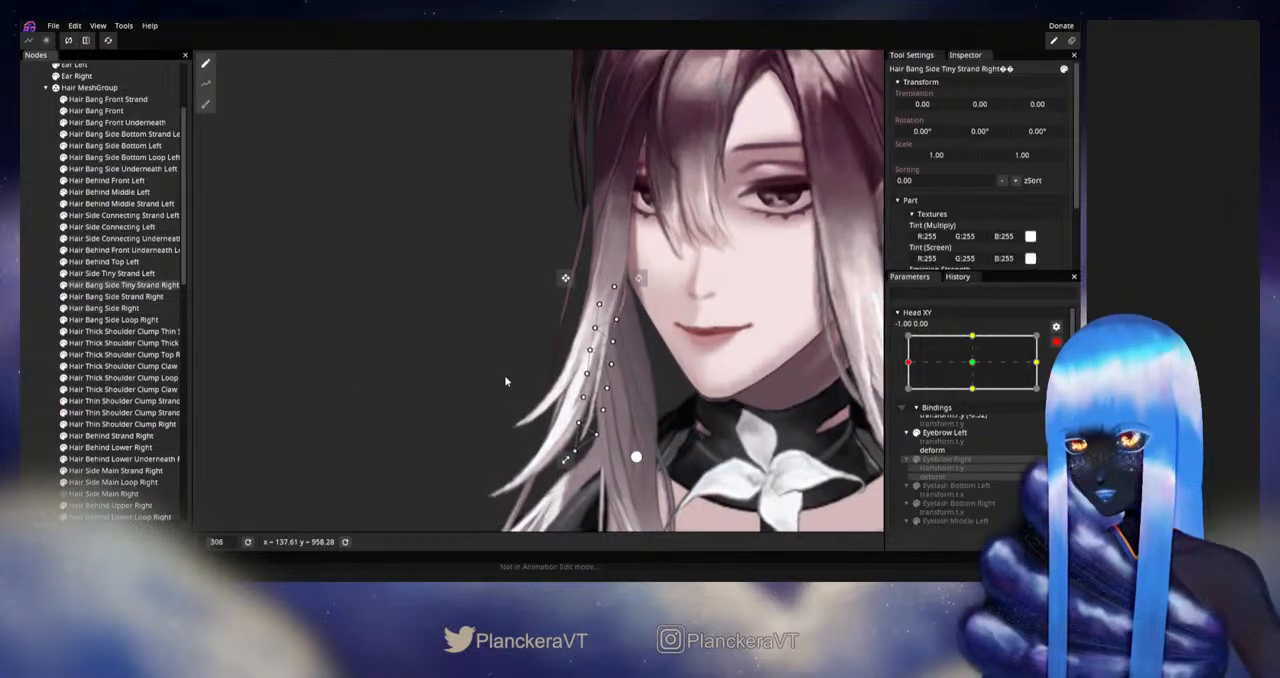
{"action": "left_click", "coordinate": [107, 297]}
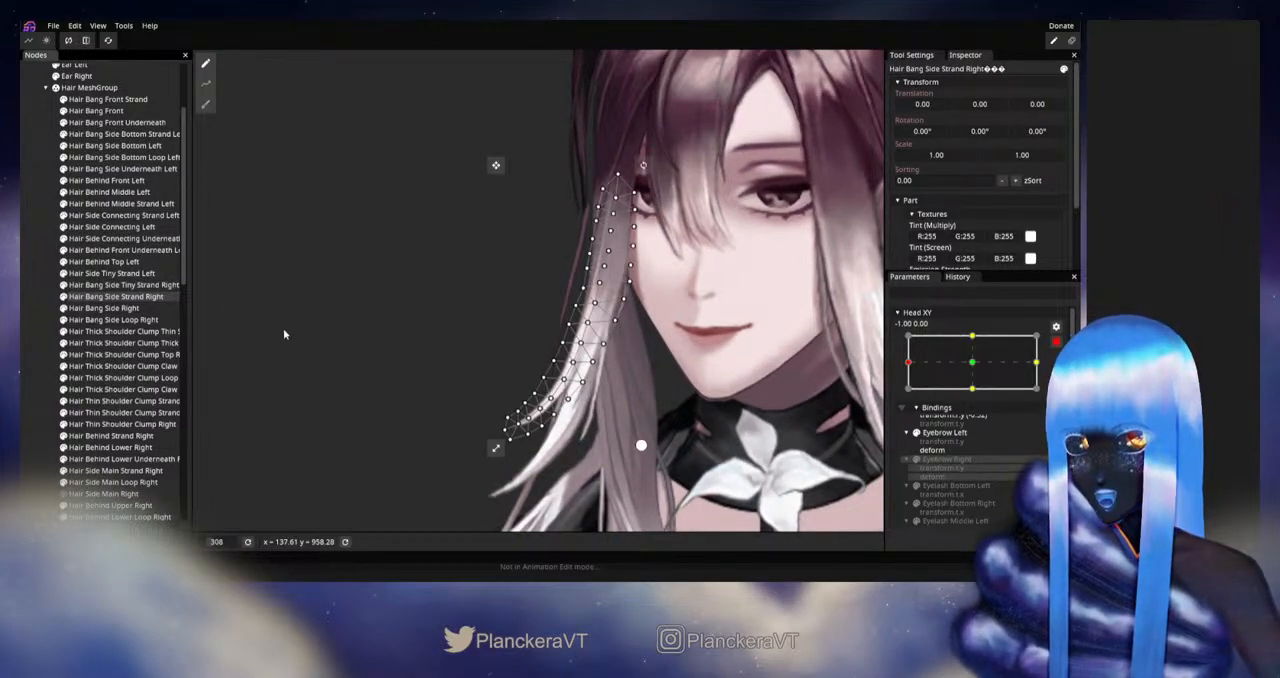
{"action": "scroll", "coordinate": [310, 342], "scroll_direction": "up", "scroll_amount": 3}
{"action": "left_click_drag", "start_coordinate": [462, 417], "coordinate": [446, 363]}
{"action": "scroll", "coordinate": [460, 364], "scroll_direction": "up", "scroll_amount": 3}
{"action": "scroll", "coordinate": [622, 381], "scroll_direction": "up", "scroll_amount": 2}
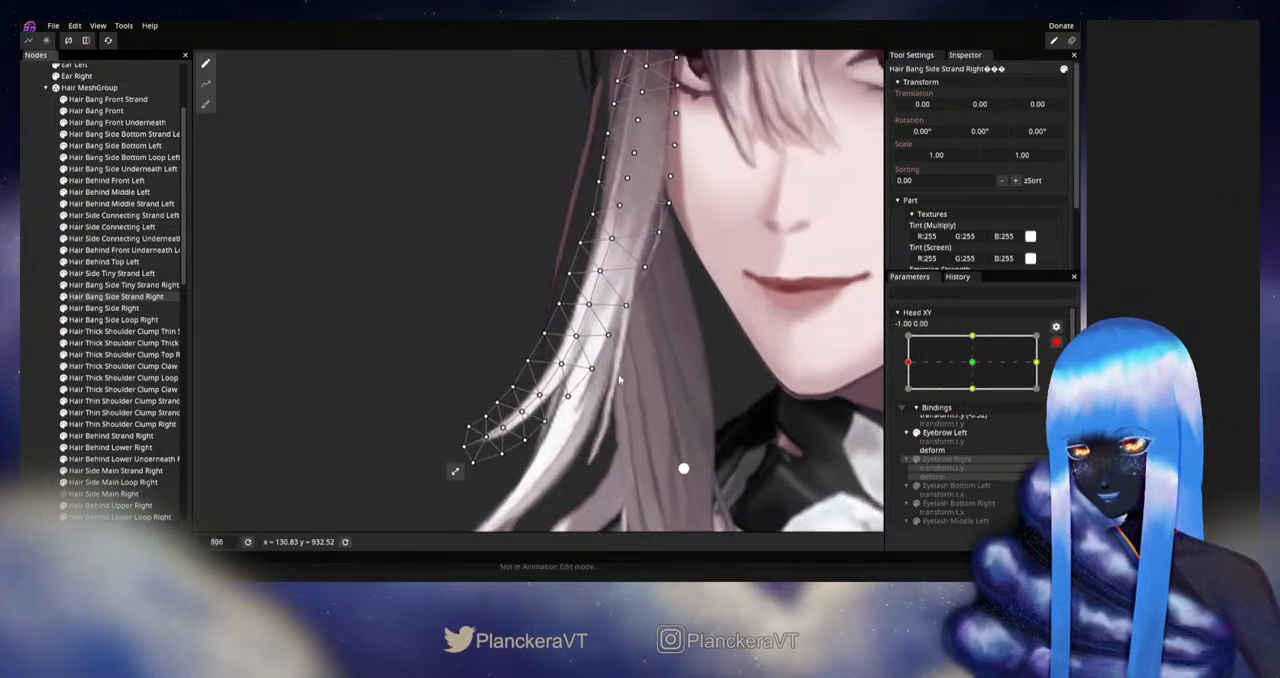
{"action": "scroll", "coordinate": [598, 405], "scroll_direction": "up", "scroll_amount": 1}
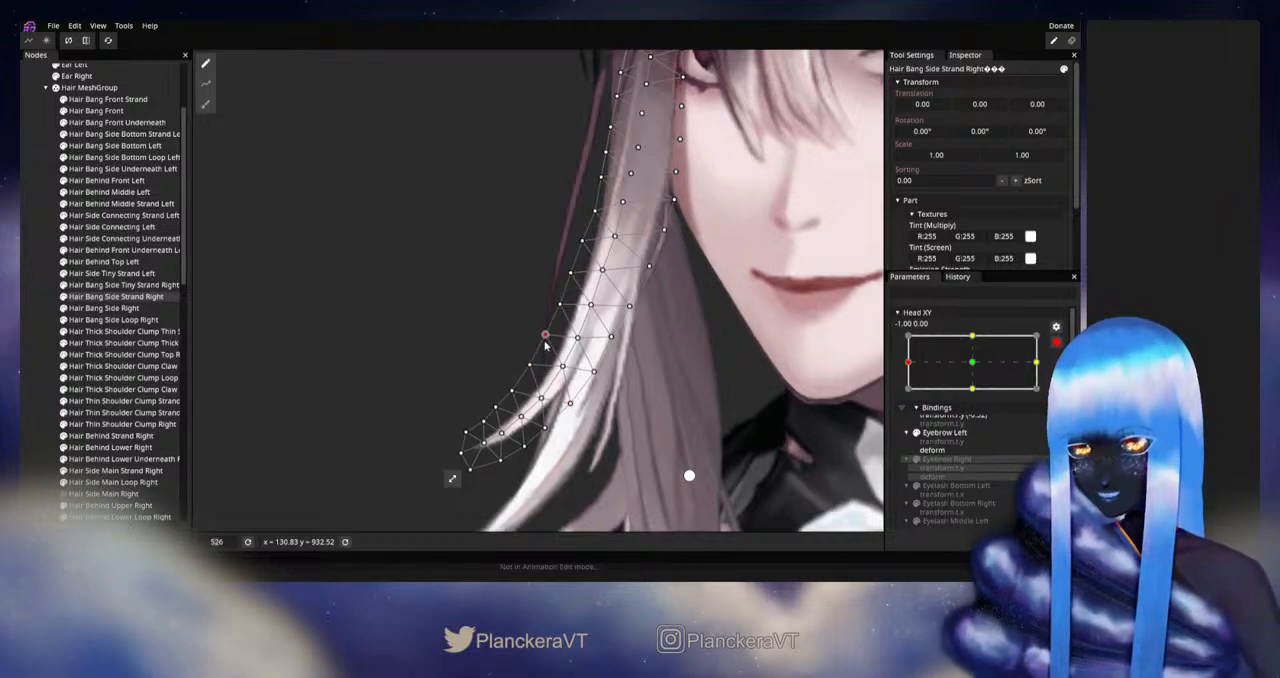
{"action": "left_click", "coordinate": [703, 375]}
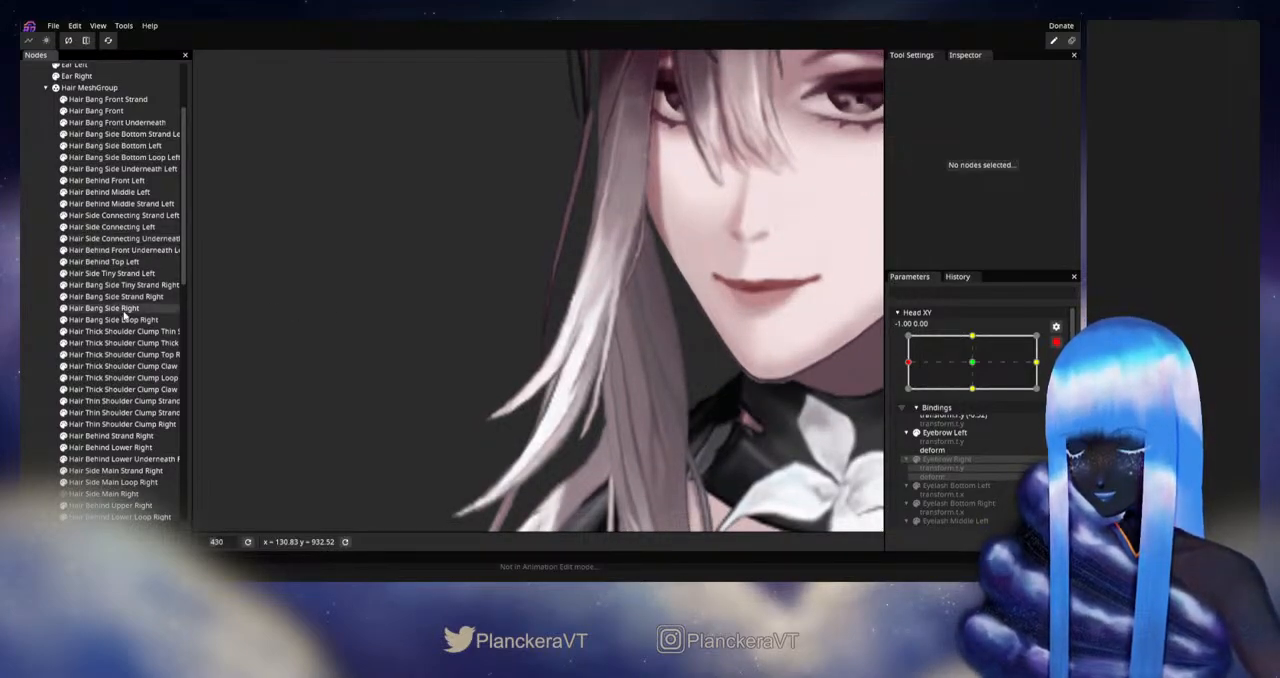
{"action": "left_click", "coordinate": [96, 287]}
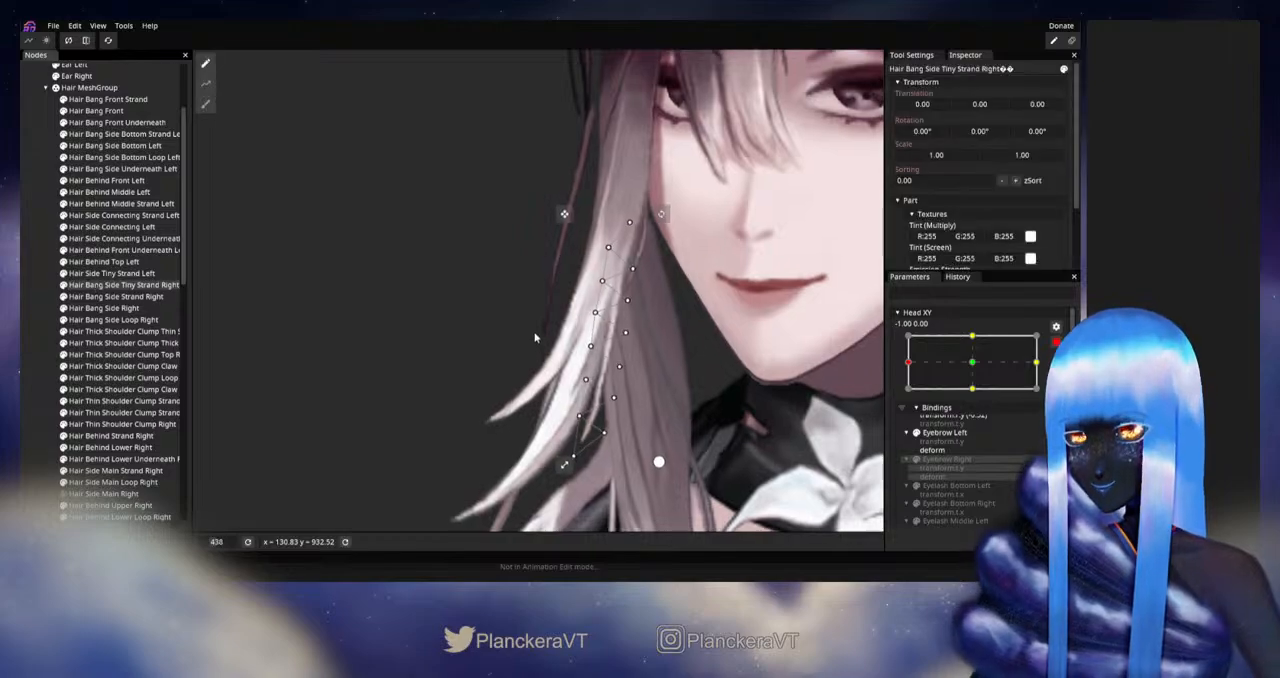
{"action": "left_click", "coordinate": [147, 297]}
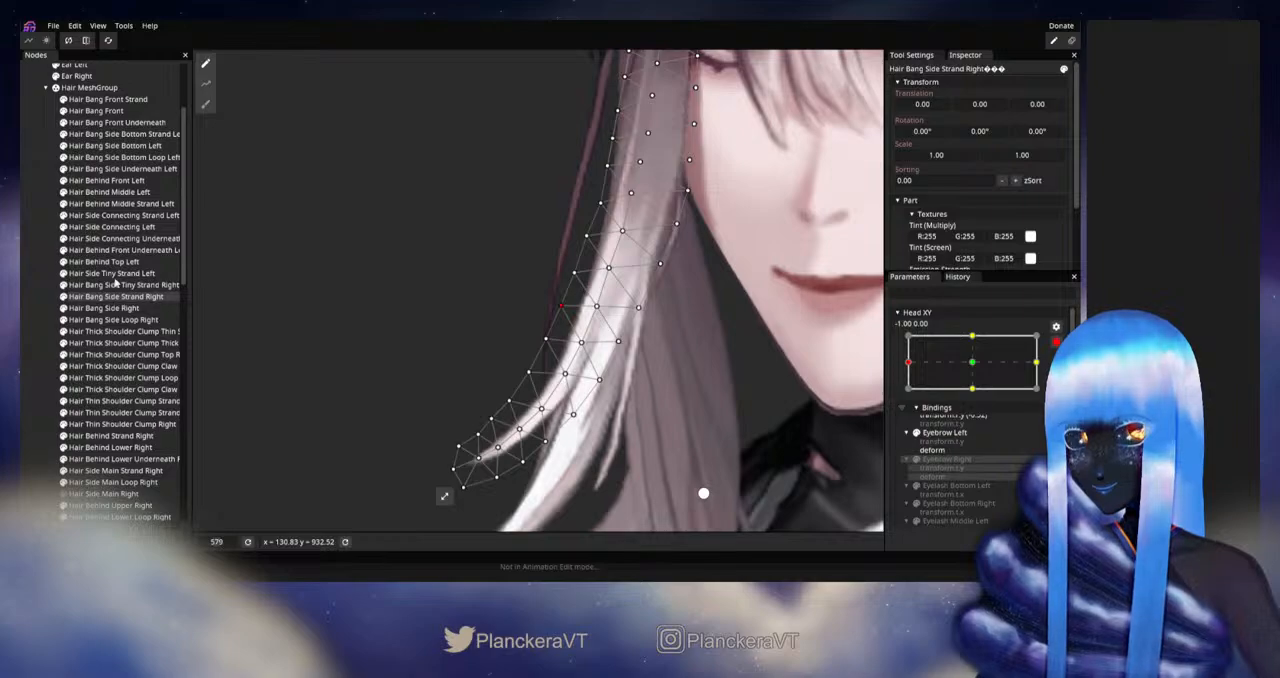
Step: Adjust the outer-edge vertices of Hair Bang Side Right beside the chin and mouth, and deselect the part
{"action": "left_click", "coordinate": [106, 308]}
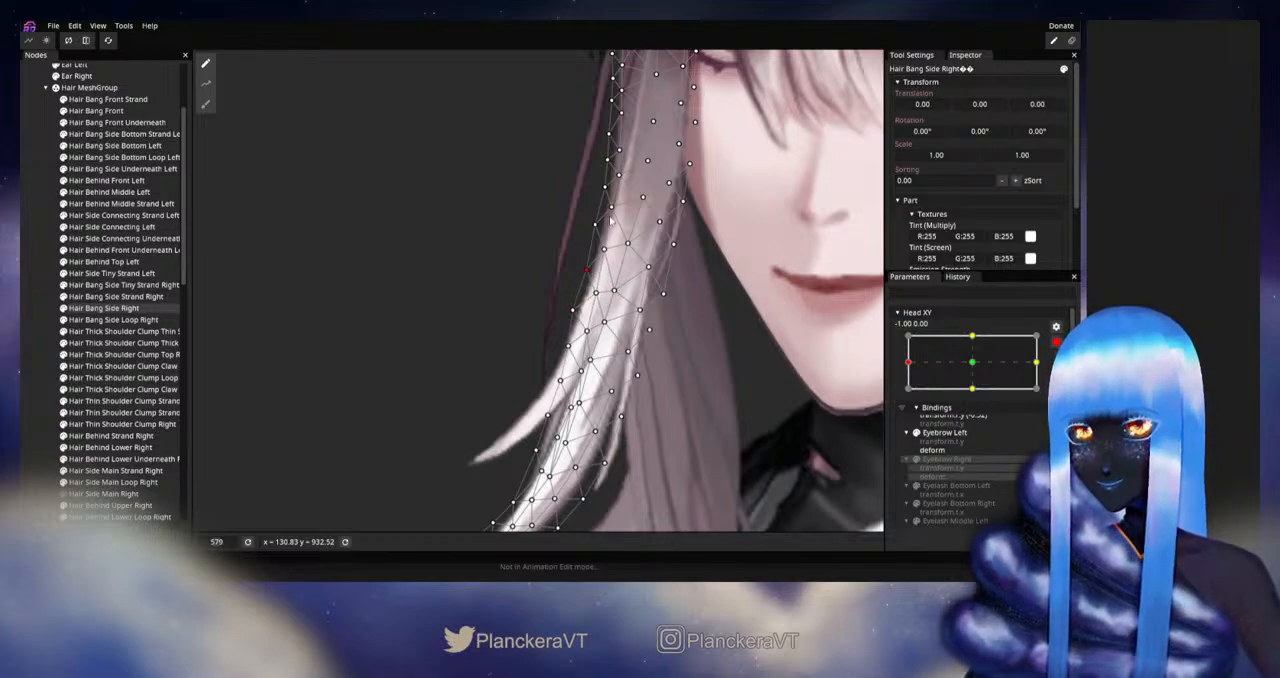
{"action": "scroll", "coordinate": [606, 230], "scroll_direction": "down", "scroll_amount": 3}
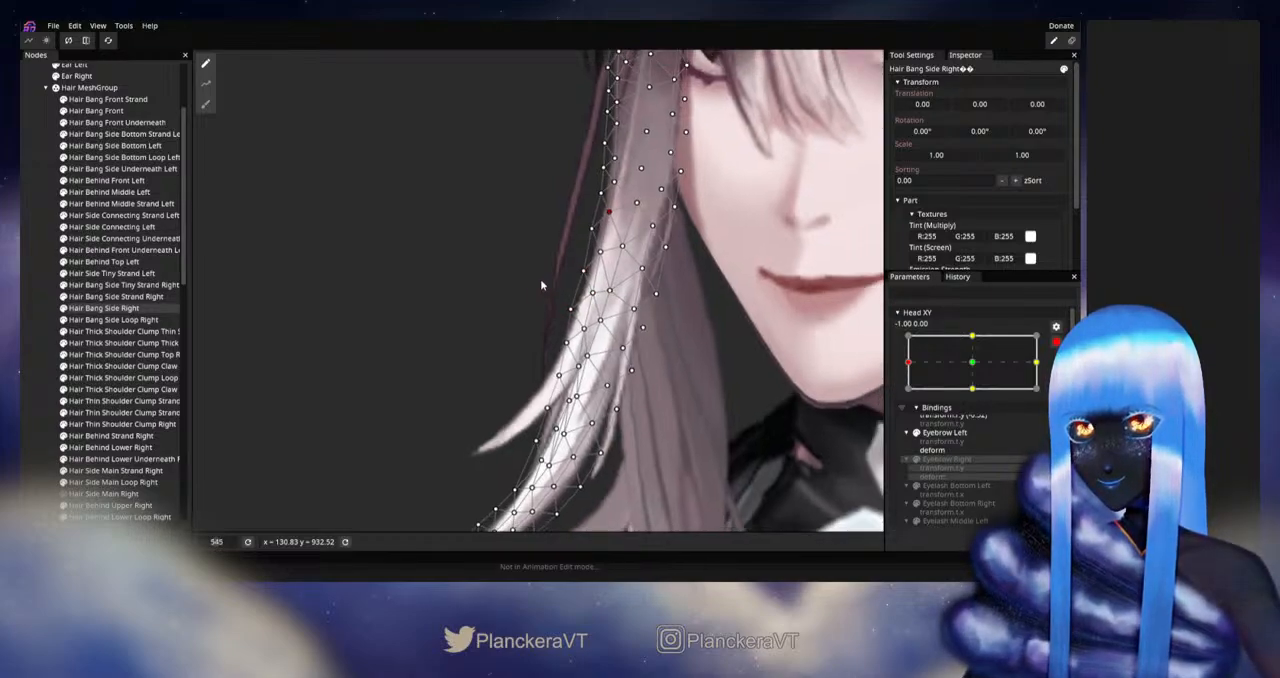
{"action": "left_click", "coordinate": [34, 377]}
Step: Disarm Head XY and test the reshaped Hair Bang Side Right and side strand near the left extreme
{"action": "scroll", "coordinate": [558, 398], "scroll_direction": "down", "scroll_amount": 2}
{"action": "scroll", "coordinate": [560, 400], "scroll_direction": "down", "scroll_amount": 4}
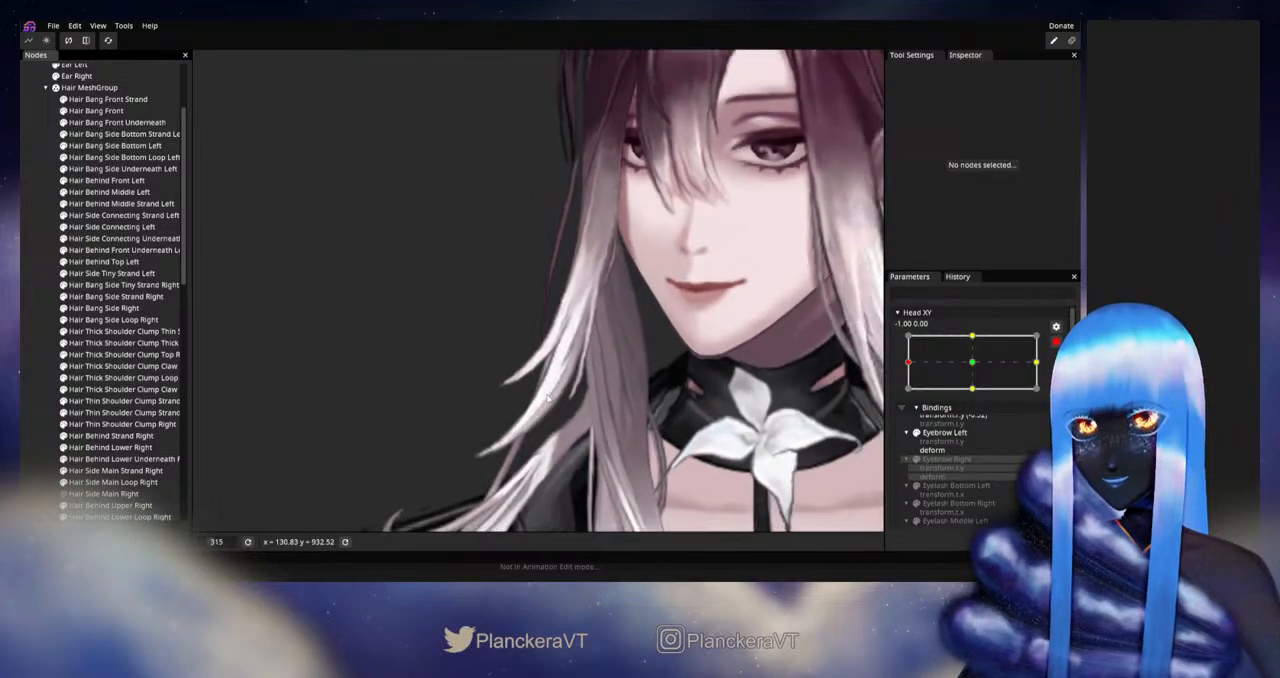
{"action": "left_click", "coordinate": [1056, 342]}
{"action": "mouse_move", "coordinate": [909, 398]}
{"action": "left_mouse_down"}
{"action": "mouse_move", "coordinate": [980, 398]}
{"action": "mouse_move", "coordinate": [898, 398]}
{"action": "left_mouse_up"}
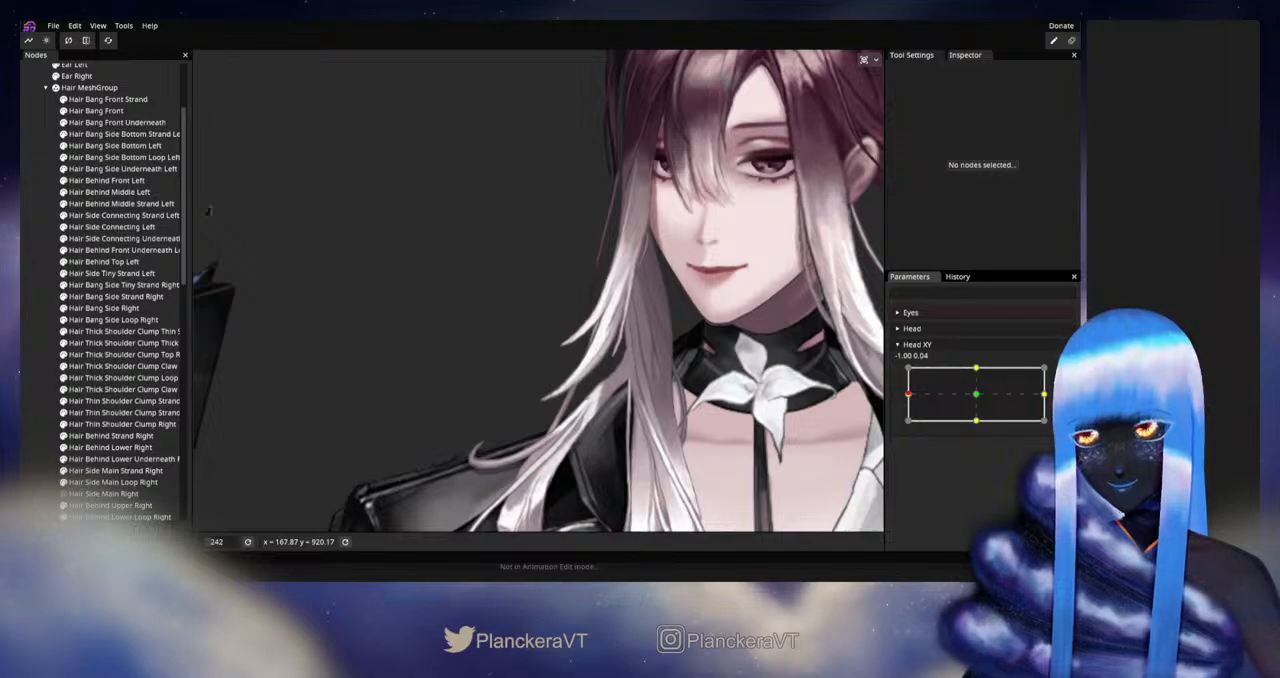
Step: Rearm Head XY at -1.00, 0.00, refine the lower curve and tip vertices of Hair Bang Side Strand Right, and deselect it
{"action": "left_click", "coordinate": [1064, 373]}
{"action": "scroll", "coordinate": [489, 397], "scroll_direction": "up", "scroll_amount": 3}
{"action": "scroll", "coordinate": [529, 391], "scroll_direction": "up", "scroll_amount": 2}
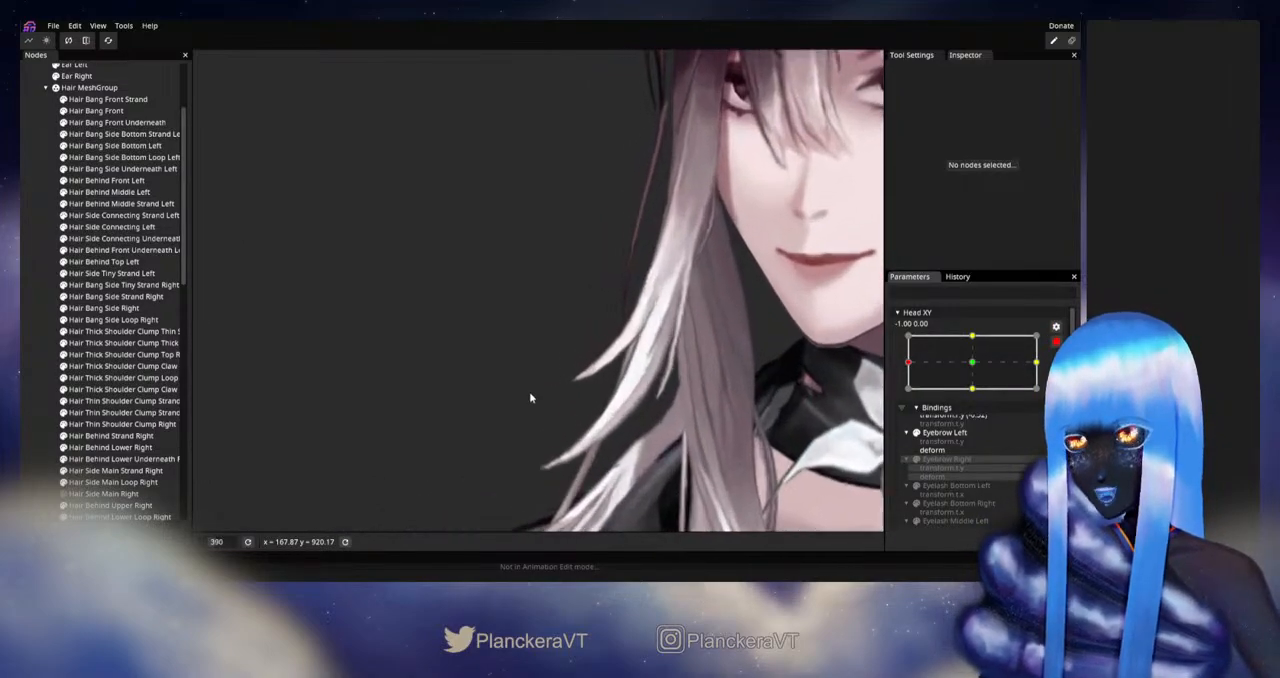
{"action": "scroll", "coordinate": [604, 390], "scroll_direction": "up", "scroll_amount": 1}
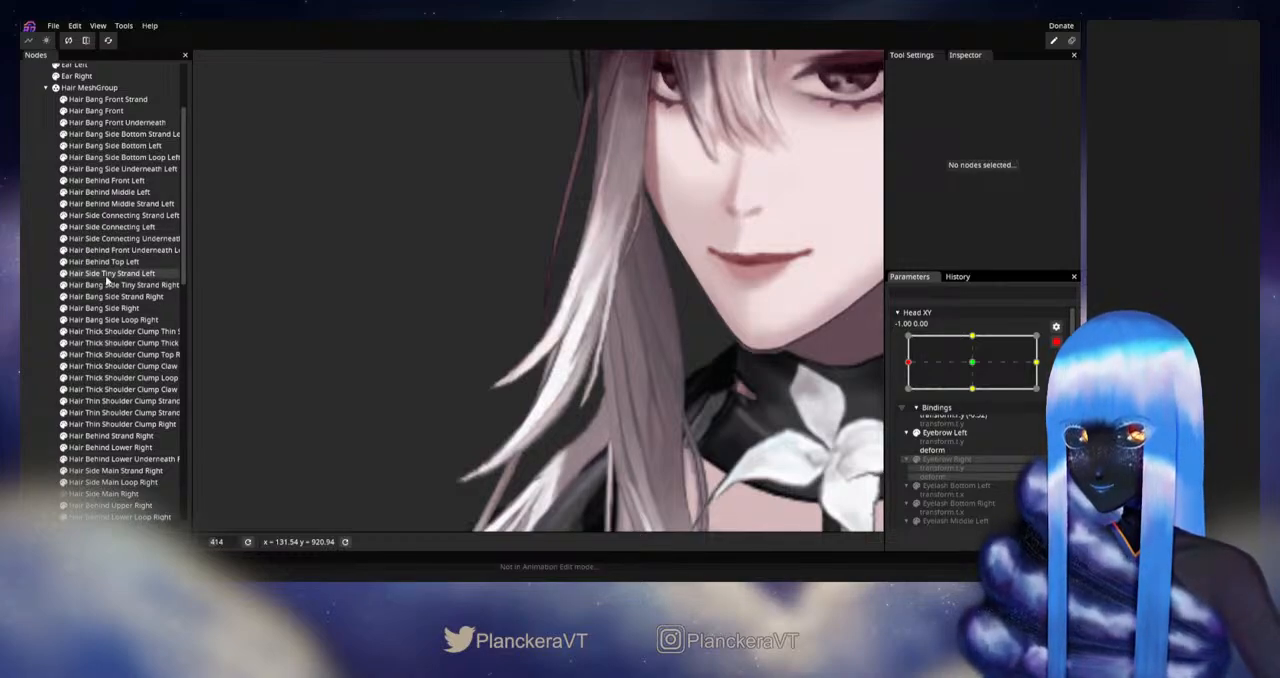
{"action": "left_click", "coordinate": [109, 251]}
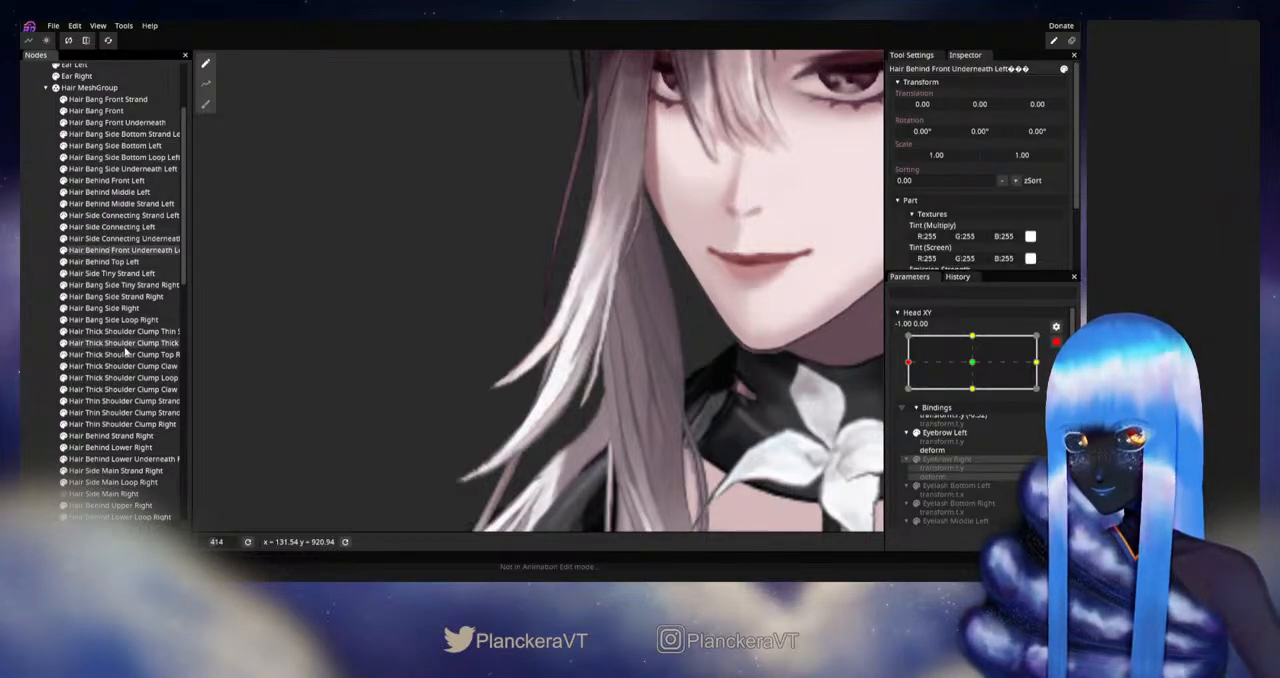
{"action": "left_click", "coordinate": [115, 296]}
{"action": "scroll", "coordinate": [524, 374], "scroll_direction": "up", "scroll_amount": 3}
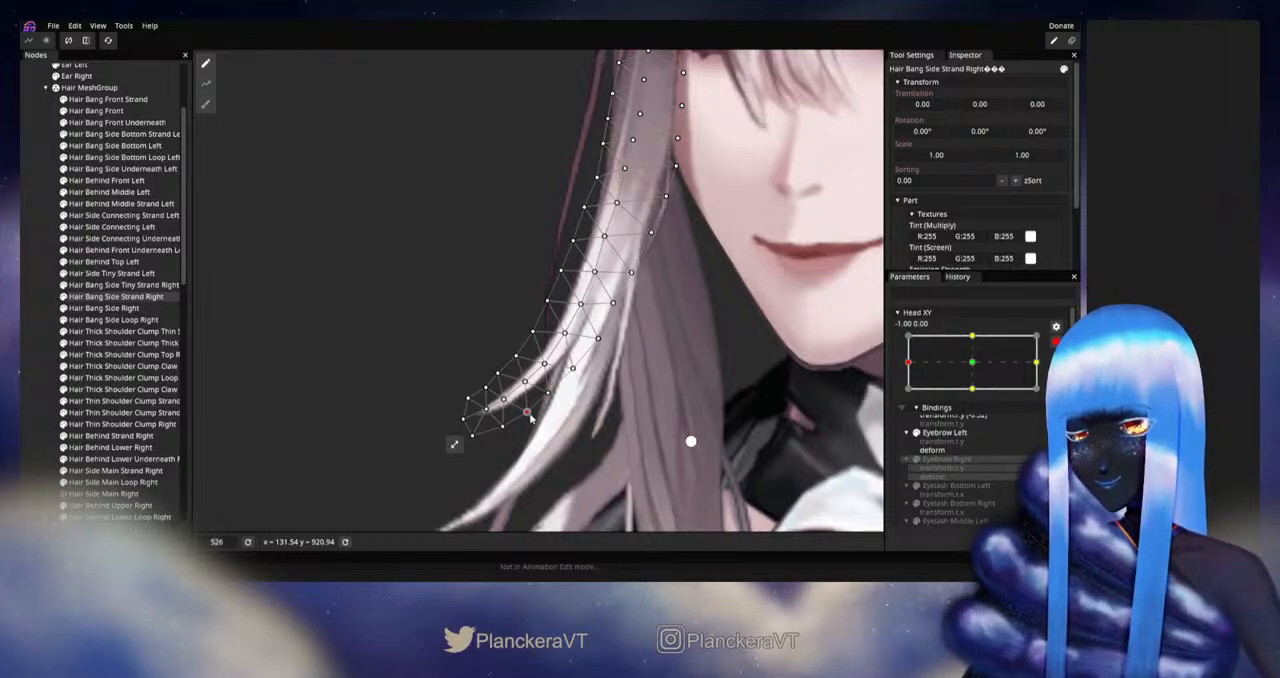
{"action": "left_click", "coordinate": [42, 361]}
Step: Disarm Head XY and check how the refined strand tip moves around the left extreme
{"action": "scroll", "coordinate": [619, 400], "scroll_direction": "down", "scroll_amount": 3}
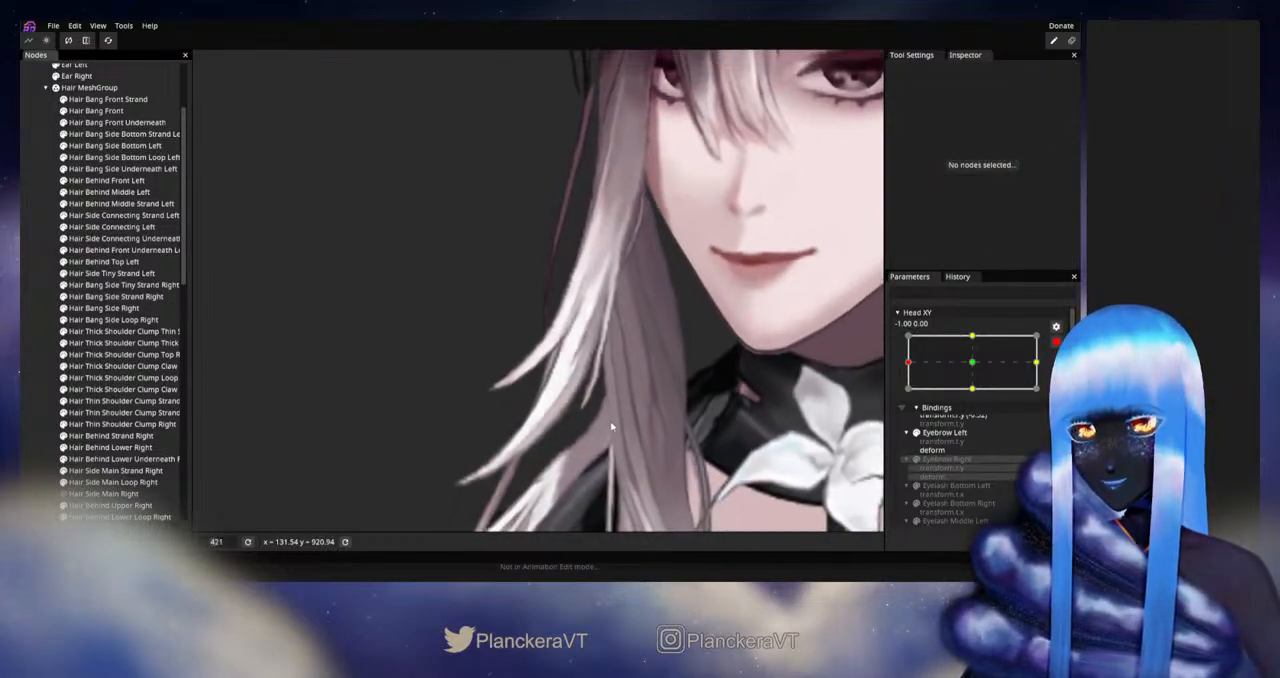
{"action": "scroll", "coordinate": [612, 427], "scroll_direction": "down", "scroll_amount": 5}
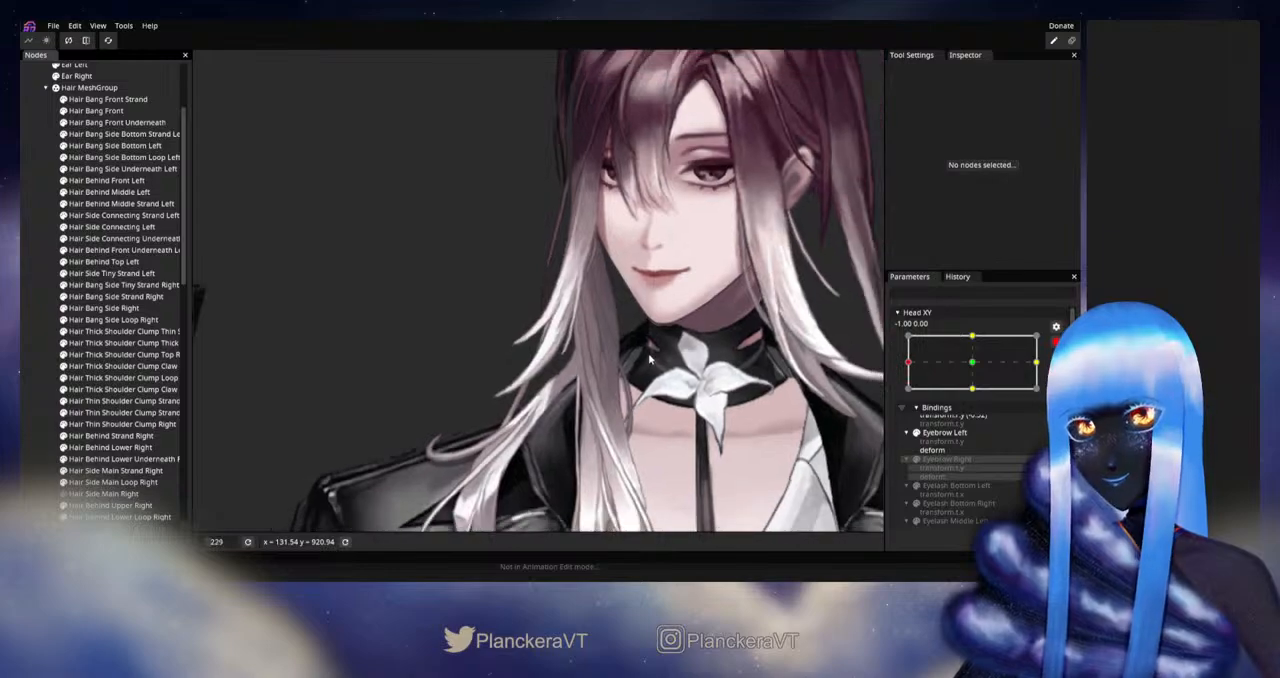
{"action": "left_click_drag", "start_coordinate": [649, 359], "coordinate": [672, 395]}
{"action": "left_click", "coordinate": [1056, 343]}
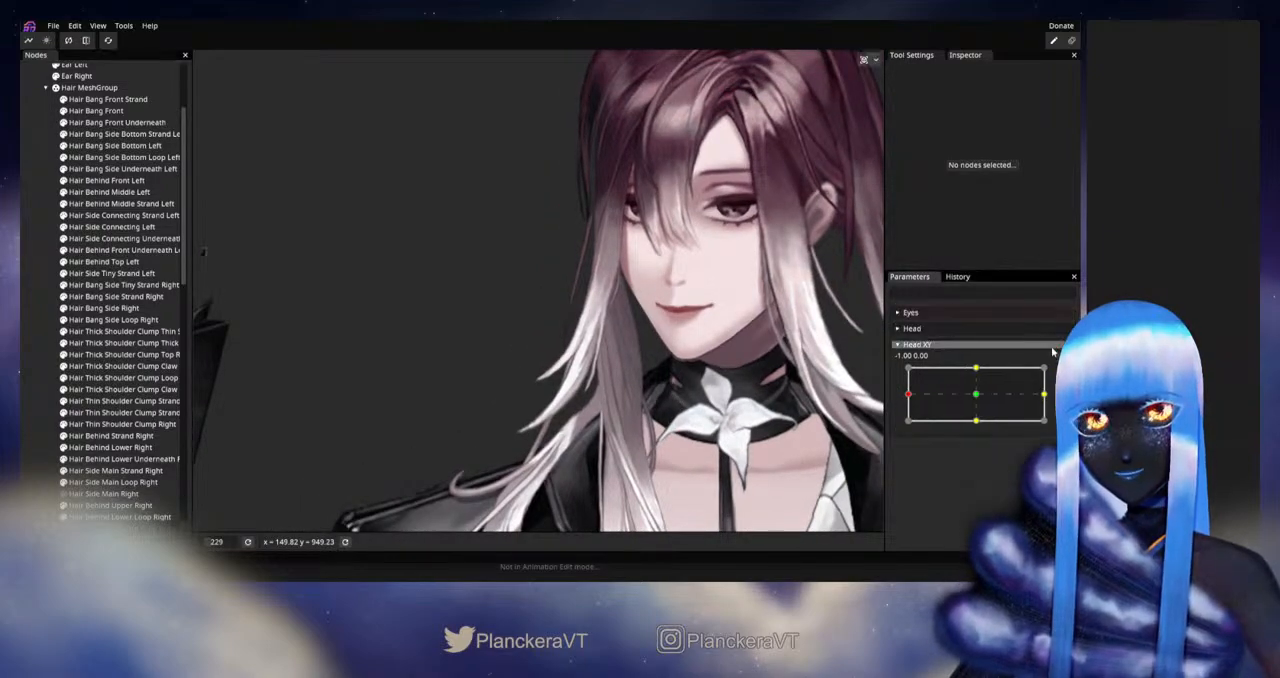
{"action": "mouse_move", "coordinate": [910, 395]}
{"action": "left_mouse_down"}
{"action": "mouse_move", "coordinate": [975, 398]}
{"action": "mouse_move", "coordinate": [906, 397]}
{"action": "left_mouse_up"}
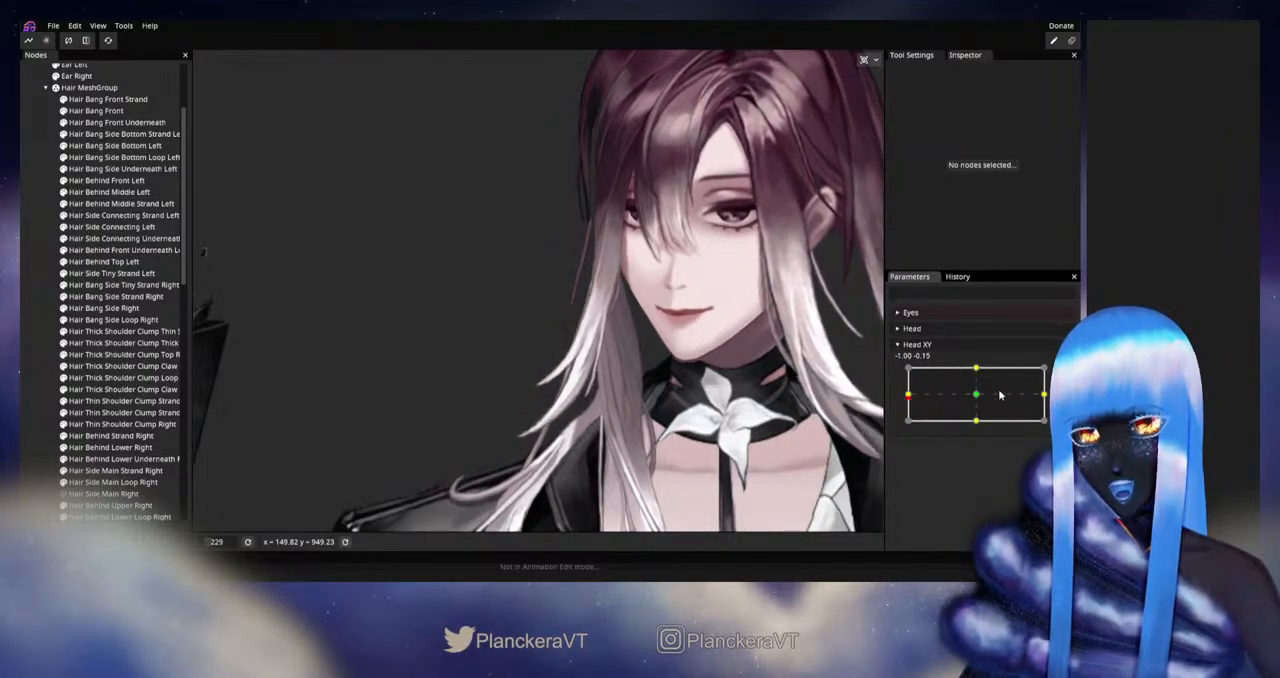
Step: Rearm Head XY at -1.00, 0.00 and nudge the vertices along the lower curve of Hair Bang Side Strand Right
{"action": "left_click", "coordinate": [1063, 374]}
{"action": "scroll", "coordinate": [526, 430], "scroll_direction": "up", "scroll_amount": 1}
{"action": "scroll", "coordinate": [524, 430], "scroll_direction": "up", "scroll_amount": 4}
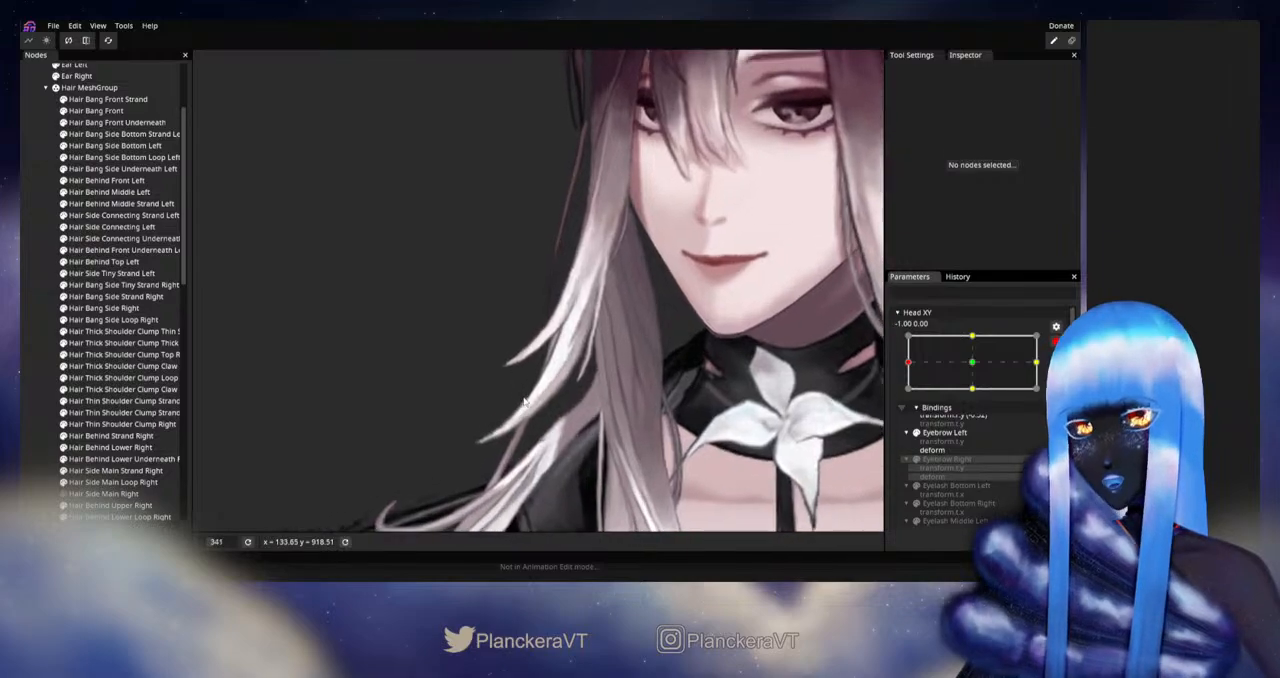
{"action": "left_click", "coordinate": [104, 285]}
{"action": "left_click", "coordinate": [104, 297]}
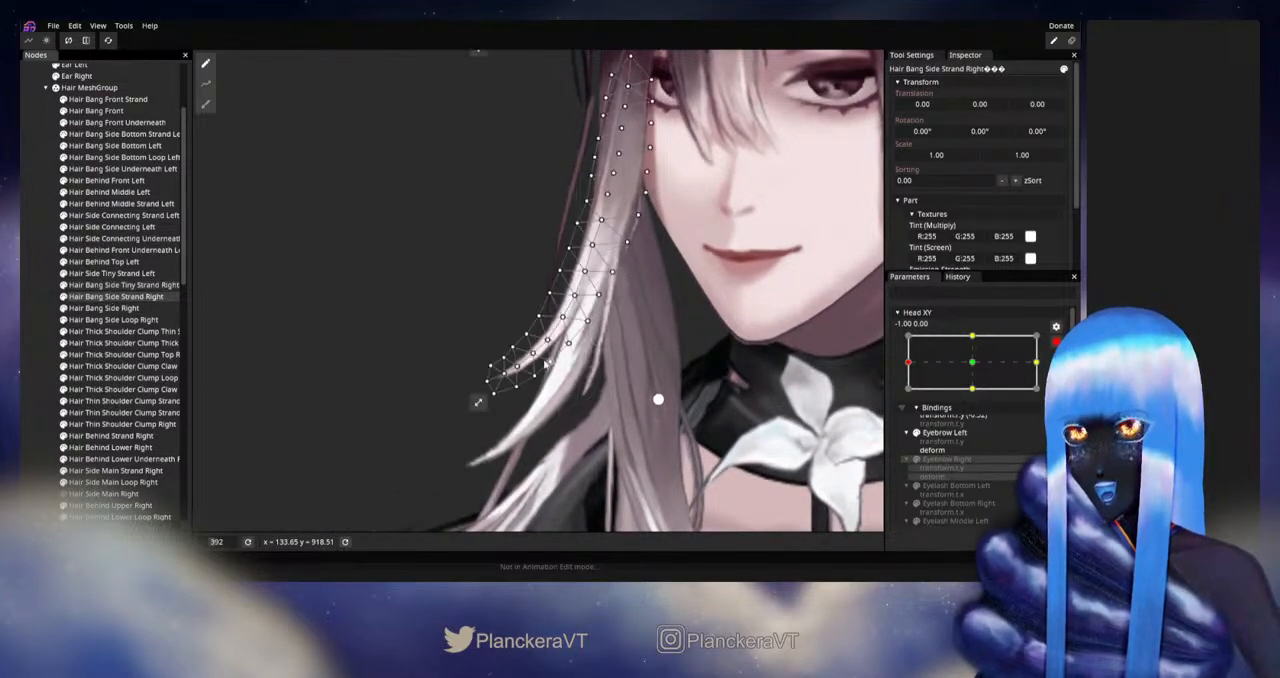
{"action": "scroll", "coordinate": [596, 364], "scroll_direction": "up", "scroll_amount": 2}
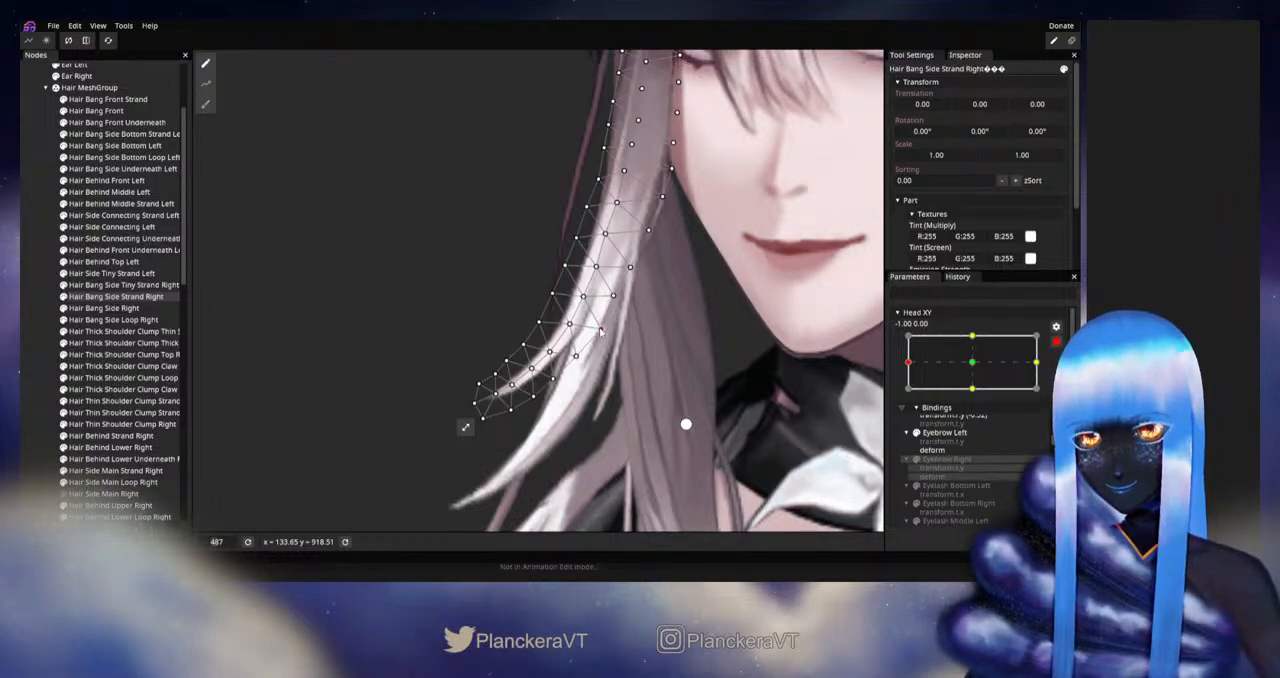
{"action": "left_click", "coordinate": [599, 328]}
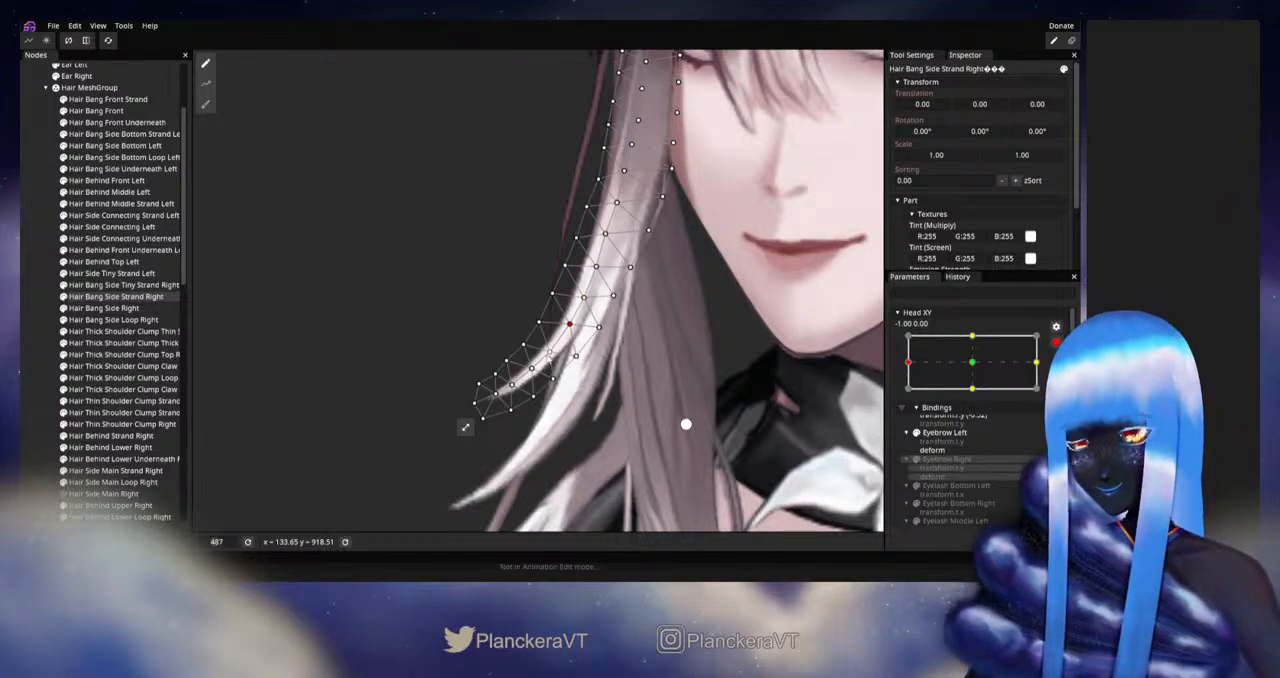
{"action": "left_click", "coordinate": [550, 353]}
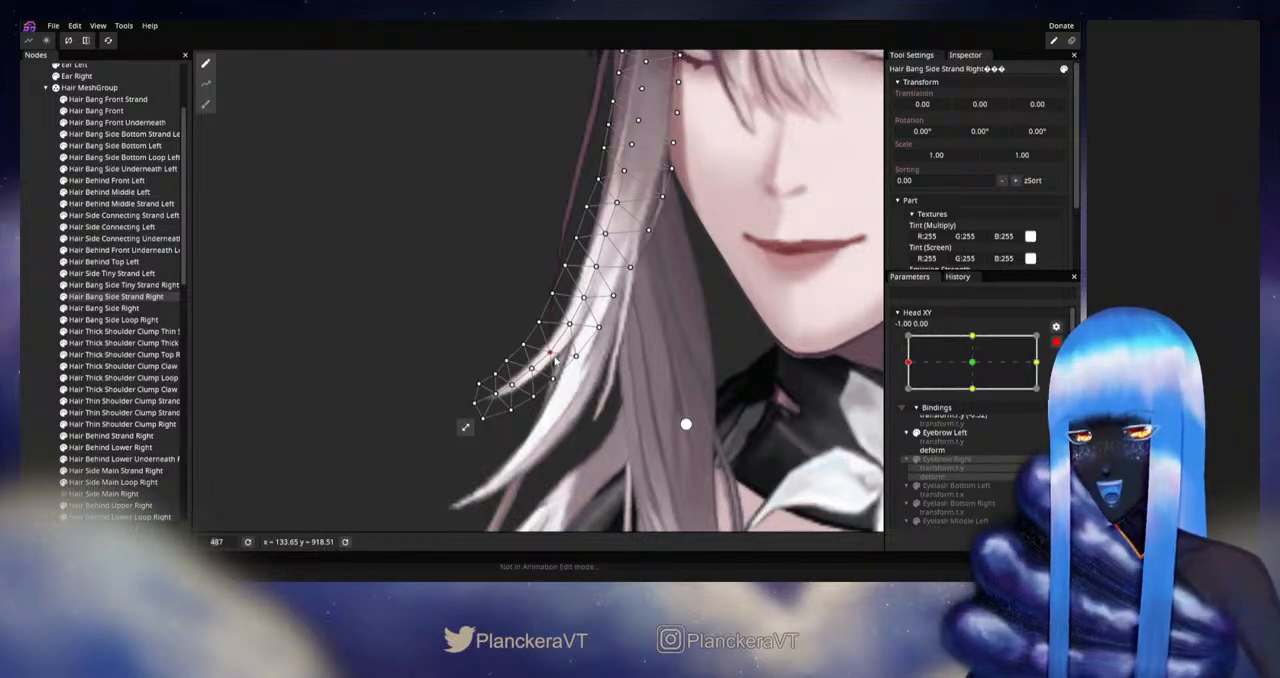
{"action": "left_click", "coordinate": [539, 322]}
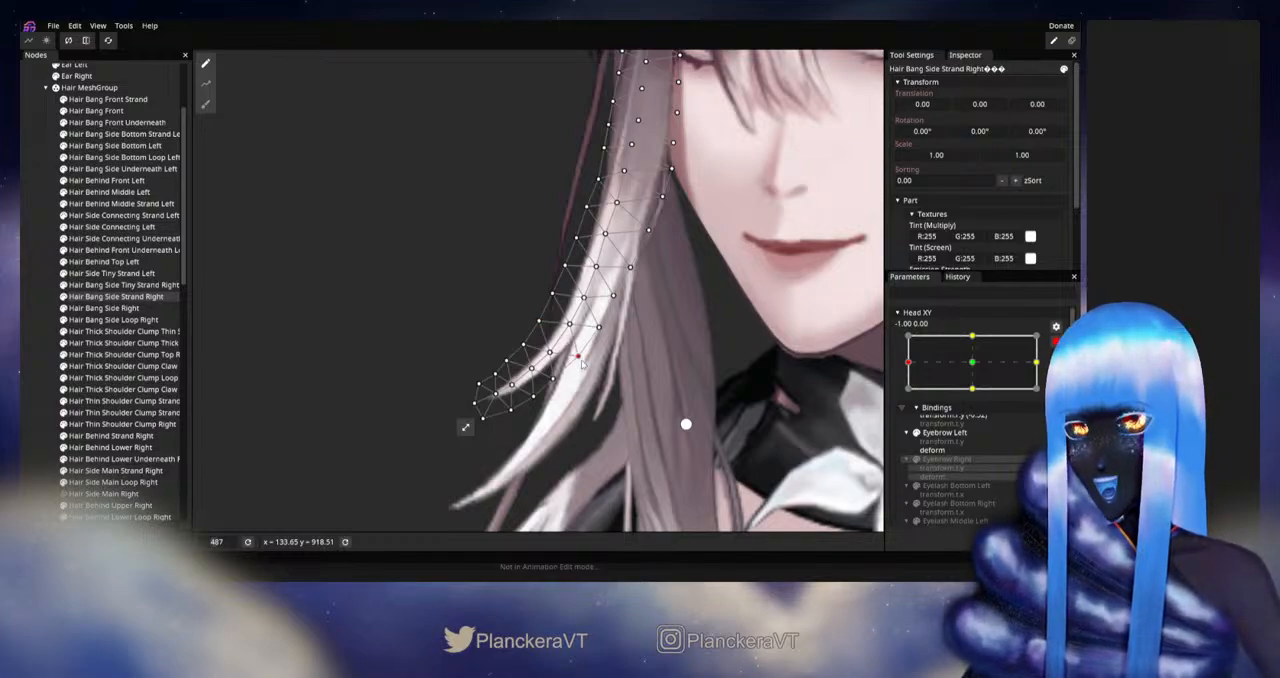
Step: Refine the inner-edge and center vertices just above the strand's tip, and deselect the part
{"action": "left_click", "coordinate": [578, 357]}
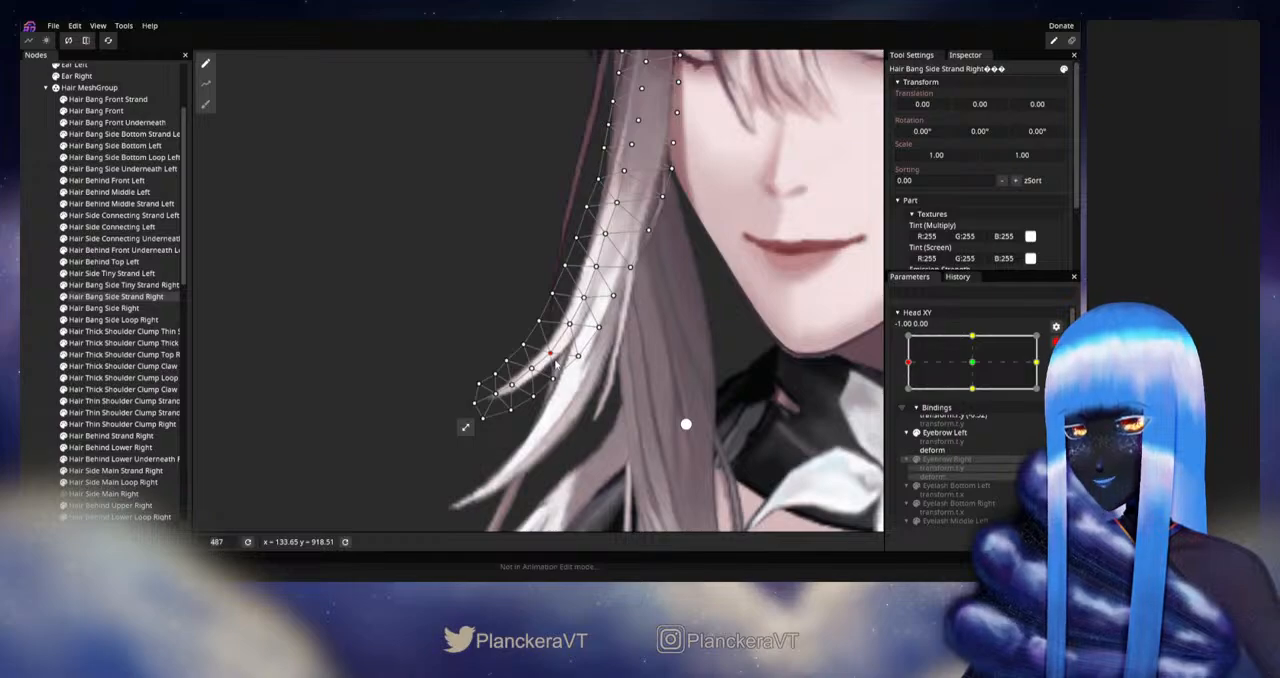
{"action": "left_click", "coordinate": [554, 377]}
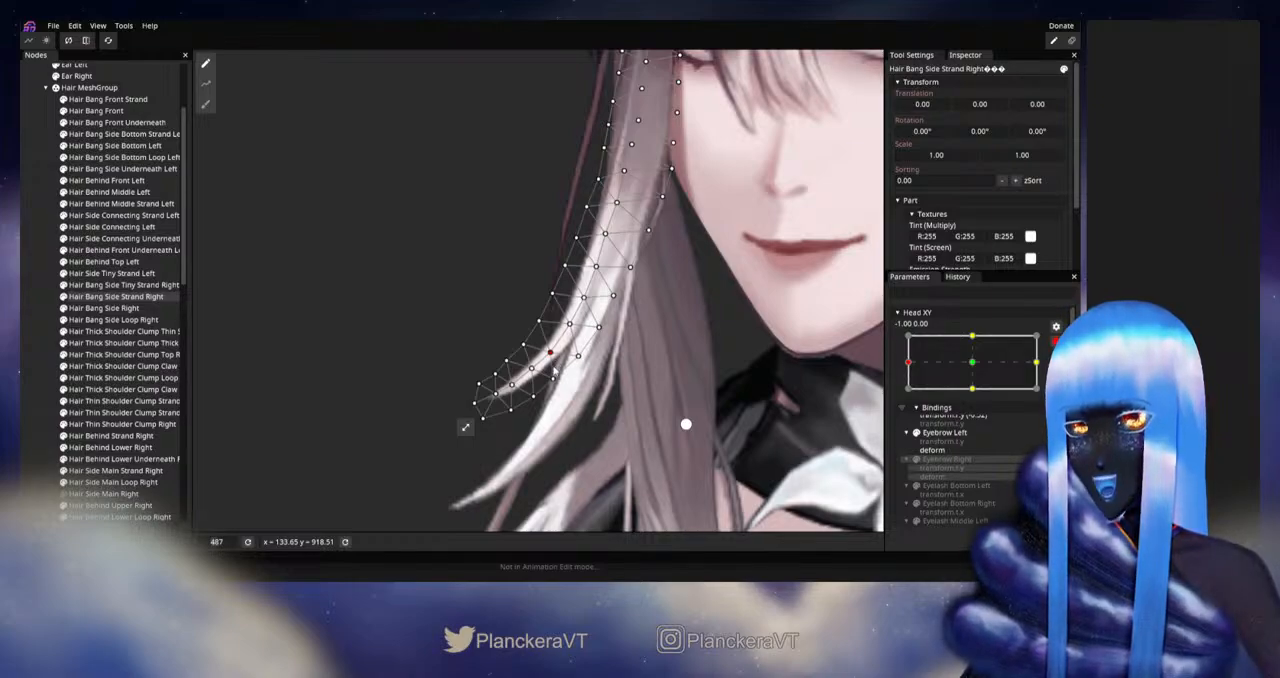
{"action": "left_click", "coordinate": [535, 373]}
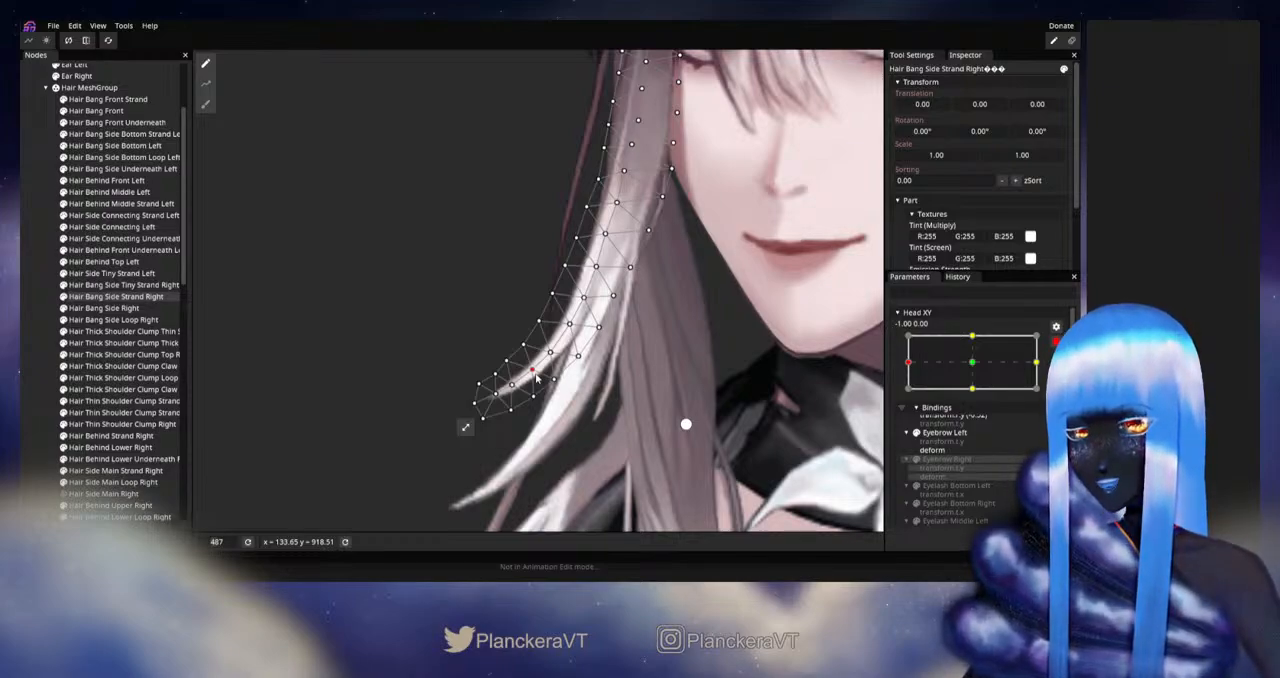
{"action": "left_click", "coordinate": [555, 380]}
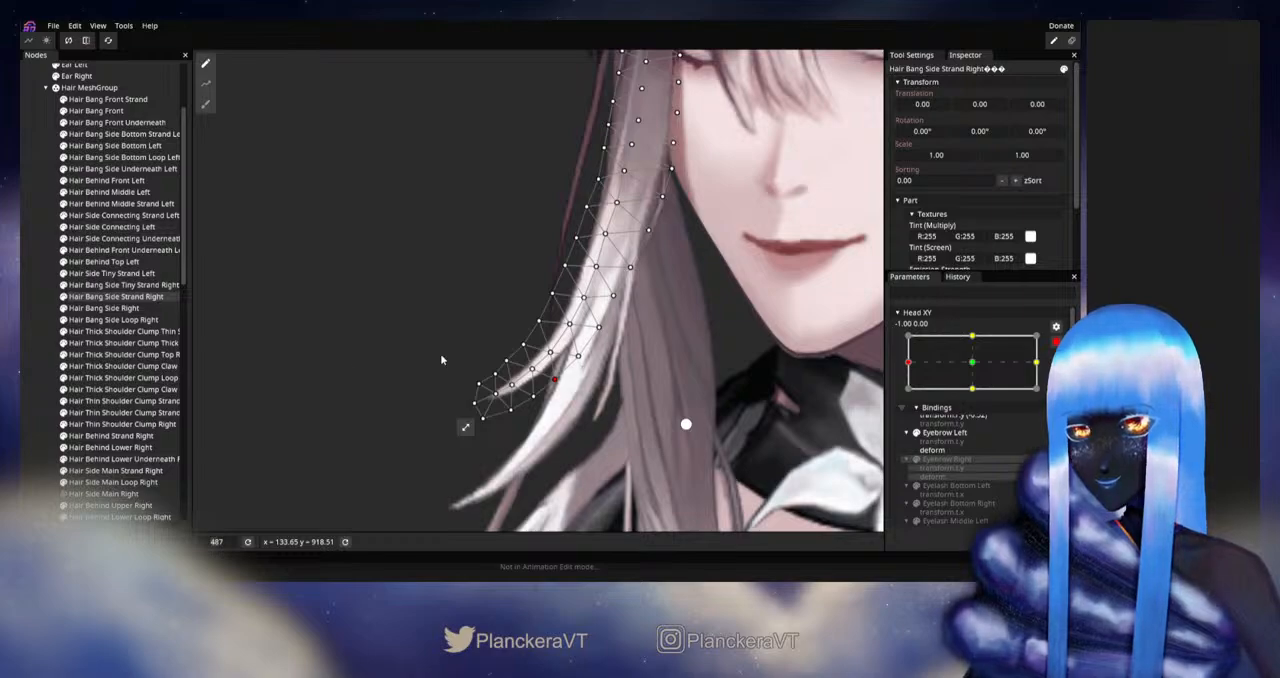
{"action": "left_click", "coordinate": [558, 398]}
Step: Disarm Head XY and test the strand's movement around the left extreme with the head and shoulders in view
{"action": "scroll", "coordinate": [575, 400], "scroll_direction": "down", "scroll_amount": 2}
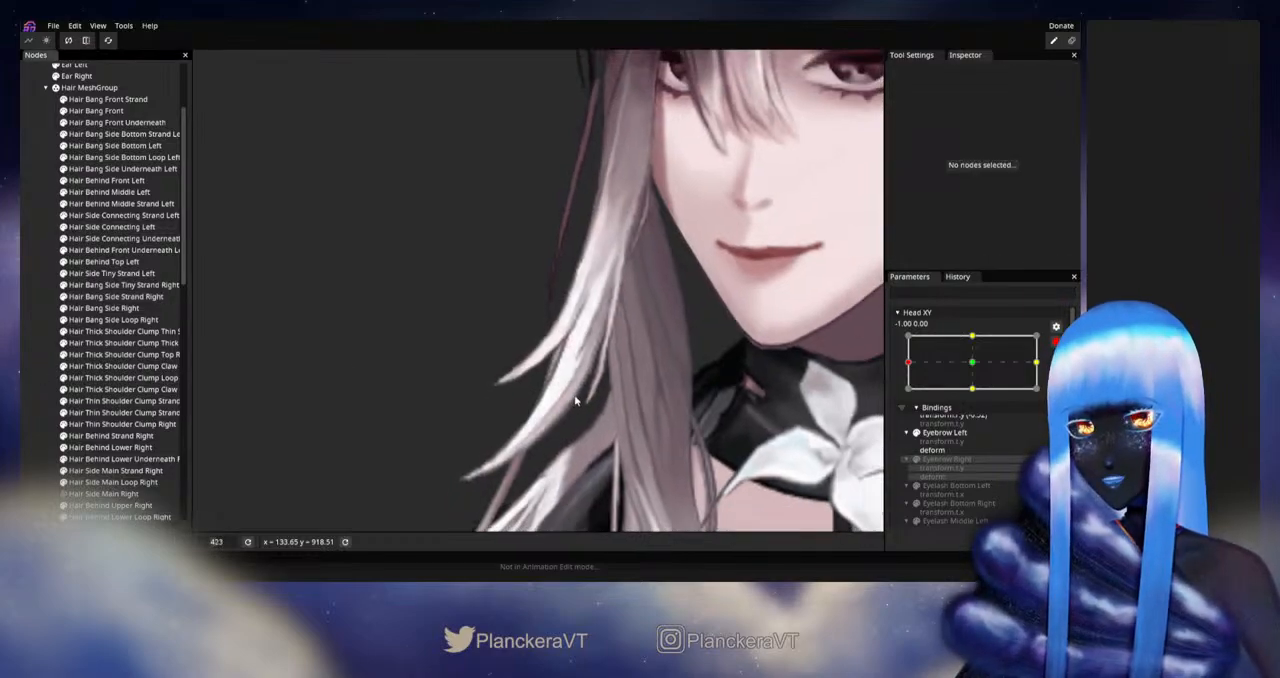
{"action": "scroll", "coordinate": [575, 400], "scroll_direction": "down", "scroll_amount": 5}
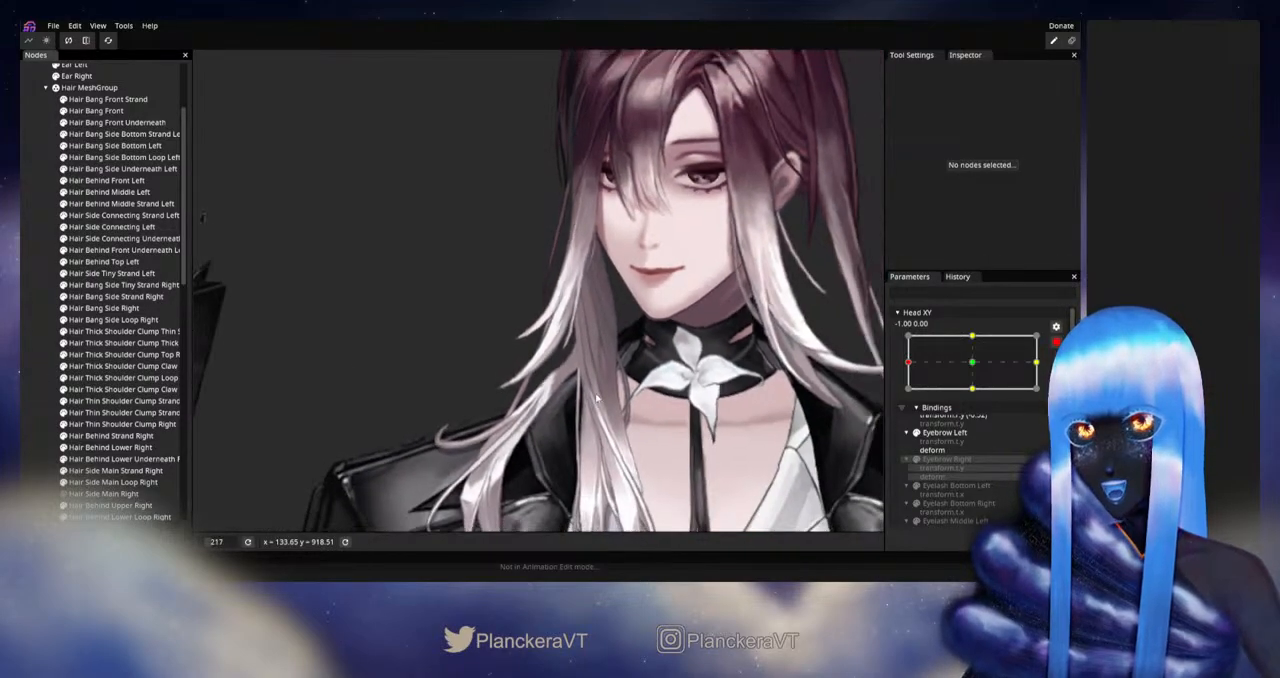
{"action": "scroll", "coordinate": [597, 398], "scroll_direction": "down", "scroll_amount": 3}
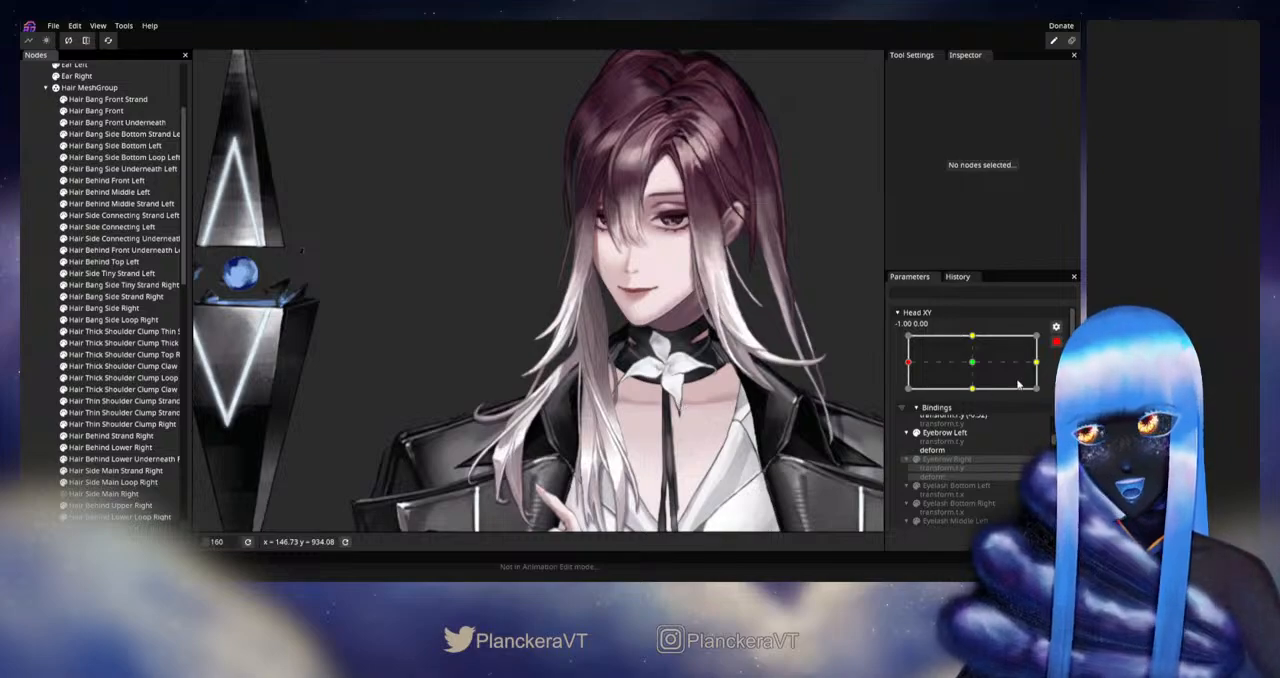
{"action": "left_click", "coordinate": [1055, 344]}
{"action": "mouse_move", "coordinate": [908, 396]}
{"action": "left_mouse_down"}
{"action": "mouse_move", "coordinate": [978, 397]}
{"action": "mouse_move", "coordinate": [922, 397]}
{"action": "left_mouse_up"}
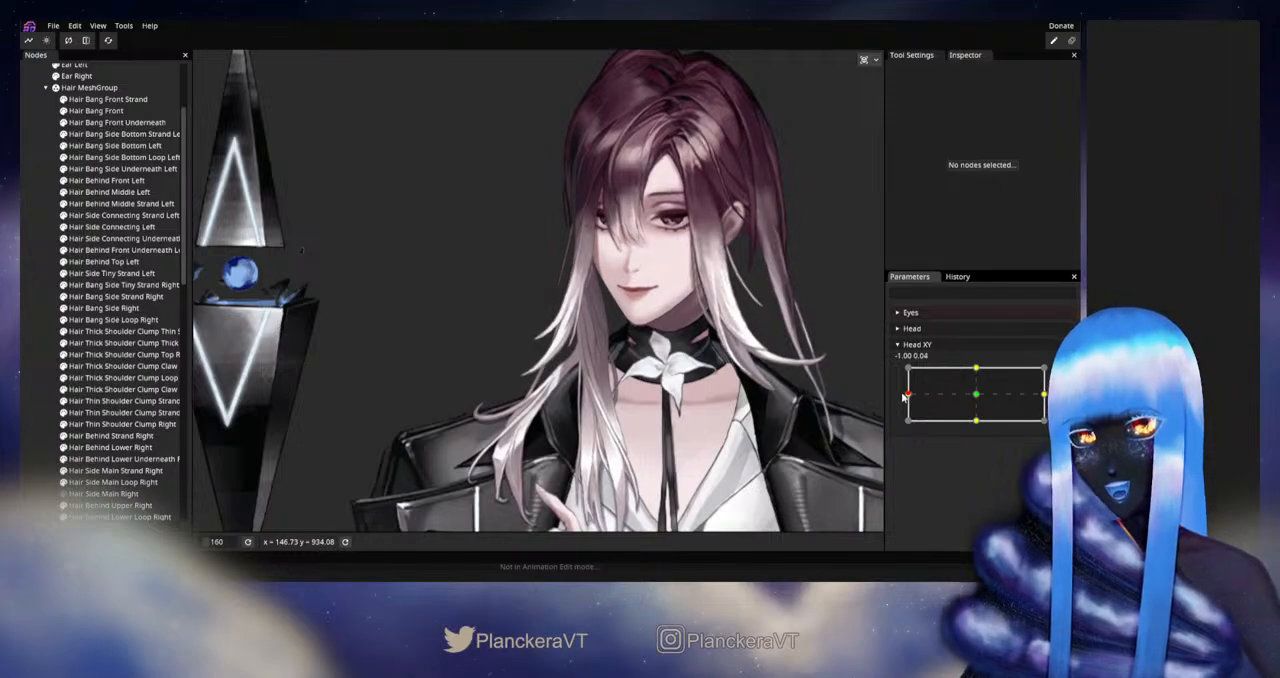
{"action": "mouse_move", "coordinate": [903, 397]}
{"action": "left_mouse_down"}
{"action": "mouse_move", "coordinate": [978, 396]}
{"action": "mouse_move", "coordinate": [907, 397]}
{"action": "left_mouse_up"}
Step: Rearm Head XY at -1.00, 0.00, smooth the lower outer-edge and center vertices of Hair Bang Side Strand Right, and deselect it
{"action": "scroll", "coordinate": [597, 385], "scroll_direction": "up", "scroll_amount": 5}
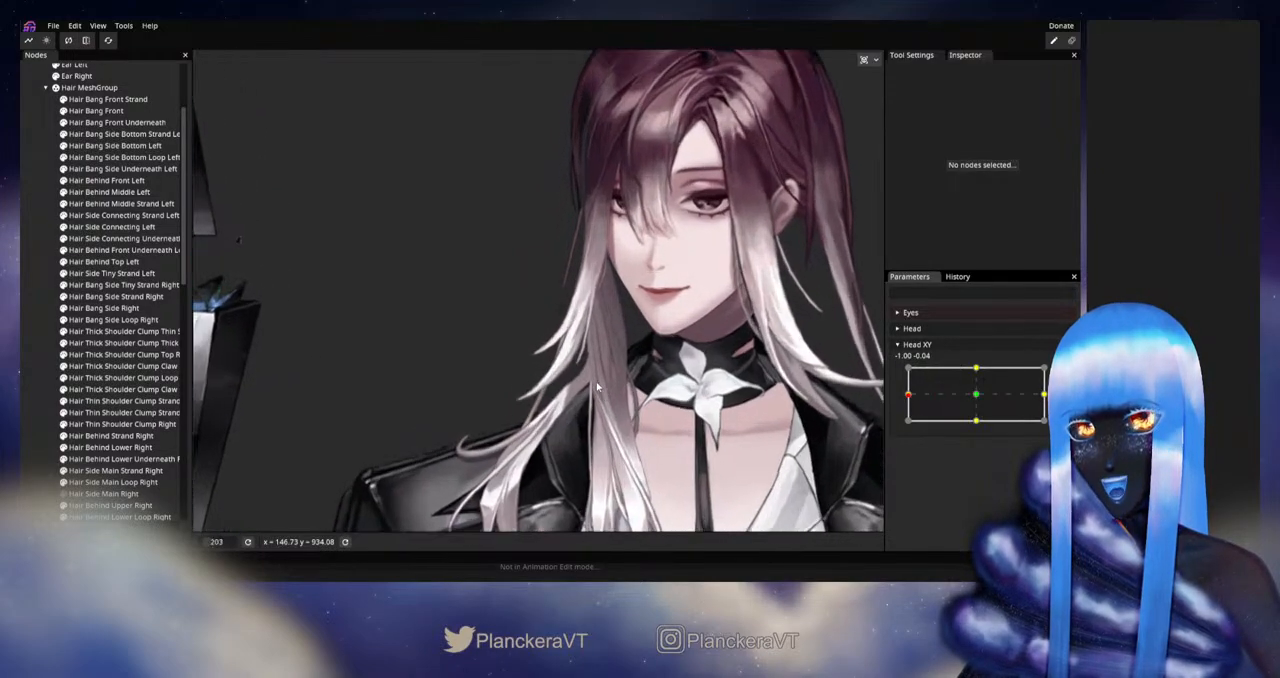
{"action": "scroll", "coordinate": [597, 385], "scroll_direction": "up", "scroll_amount": 2}
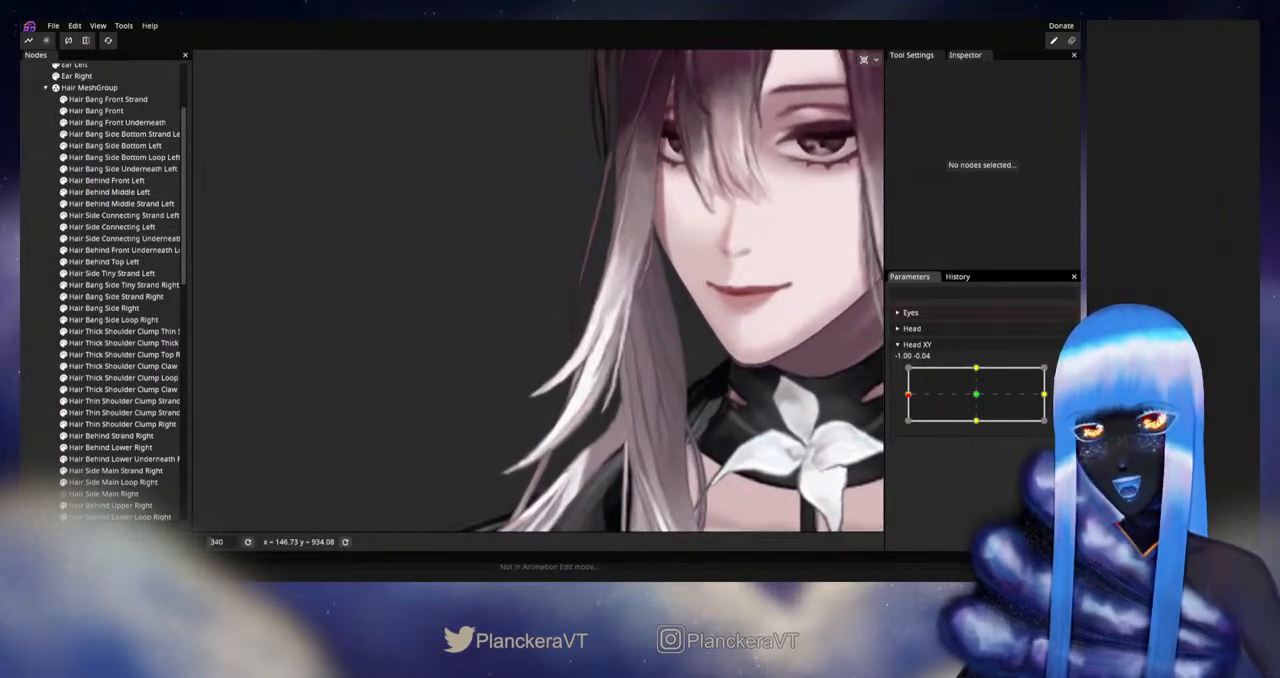
{"action": "scroll", "coordinate": [576, 404], "scroll_direction": "up", "scroll_amount": 1}
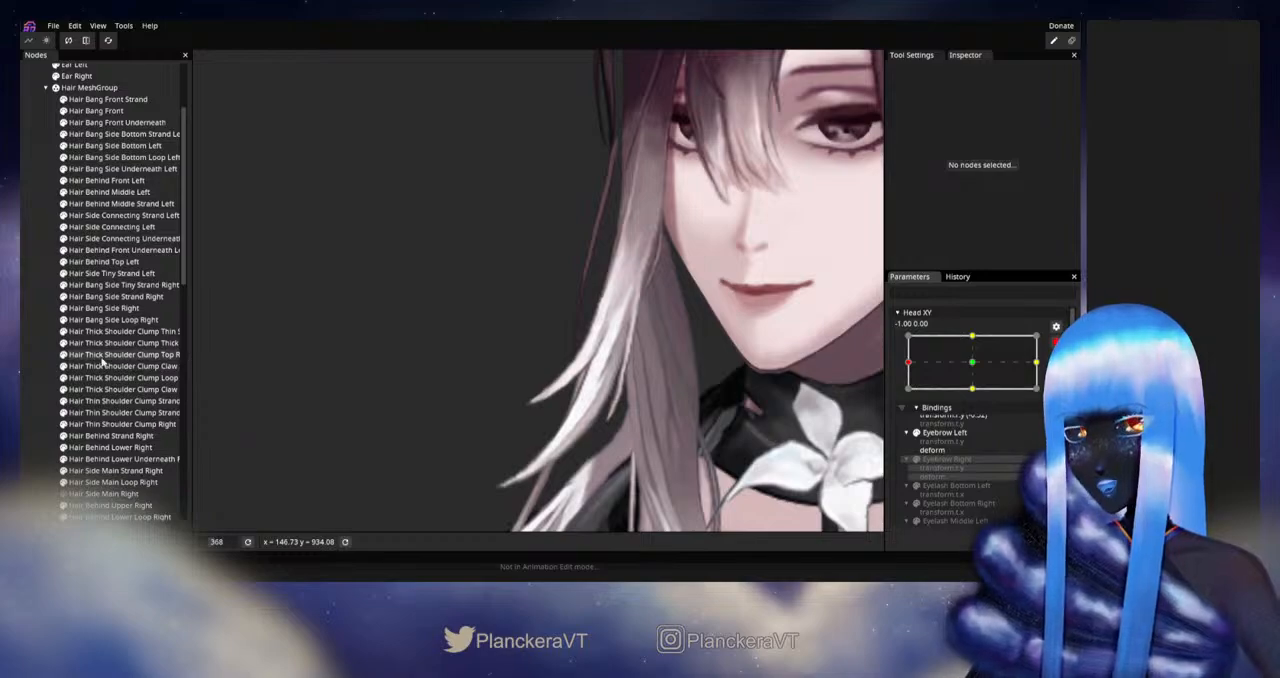
{"action": "left_click", "coordinate": [95, 288]}
{"action": "left_click", "coordinate": [97, 274]}
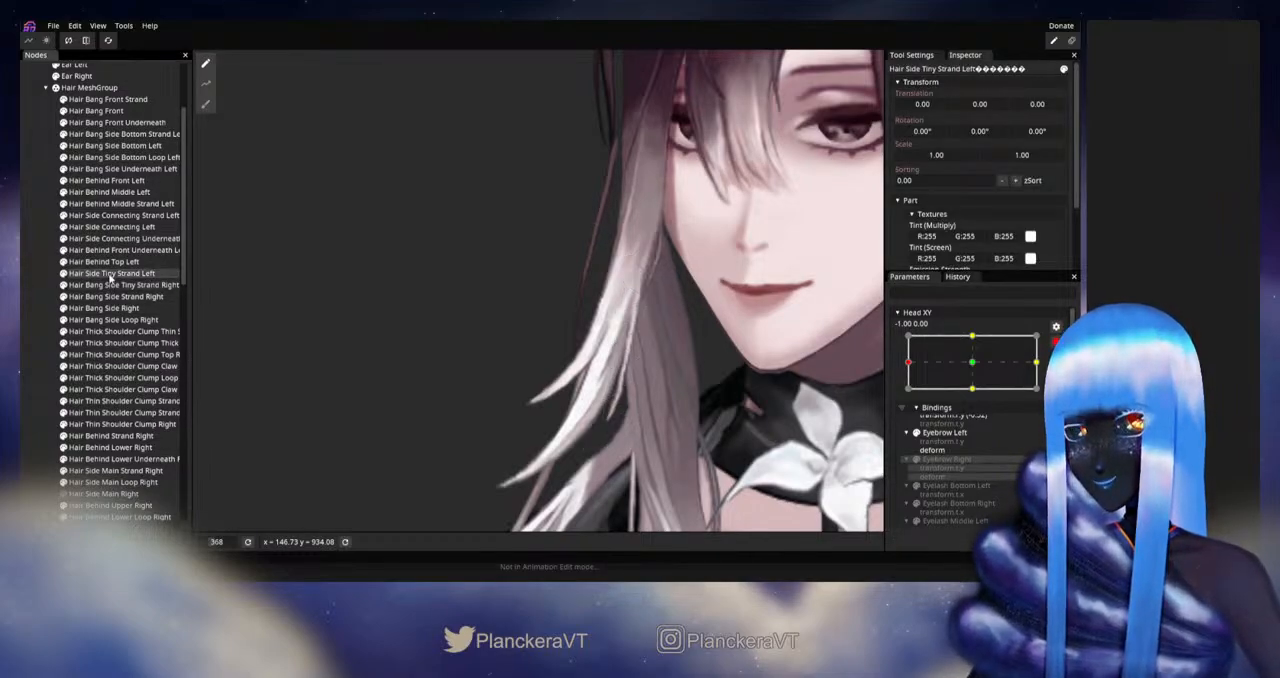
{"action": "left_click", "coordinate": [112, 296]}
{"action": "scroll", "coordinate": [608, 413], "scroll_direction": "up", "scroll_amount": 3}
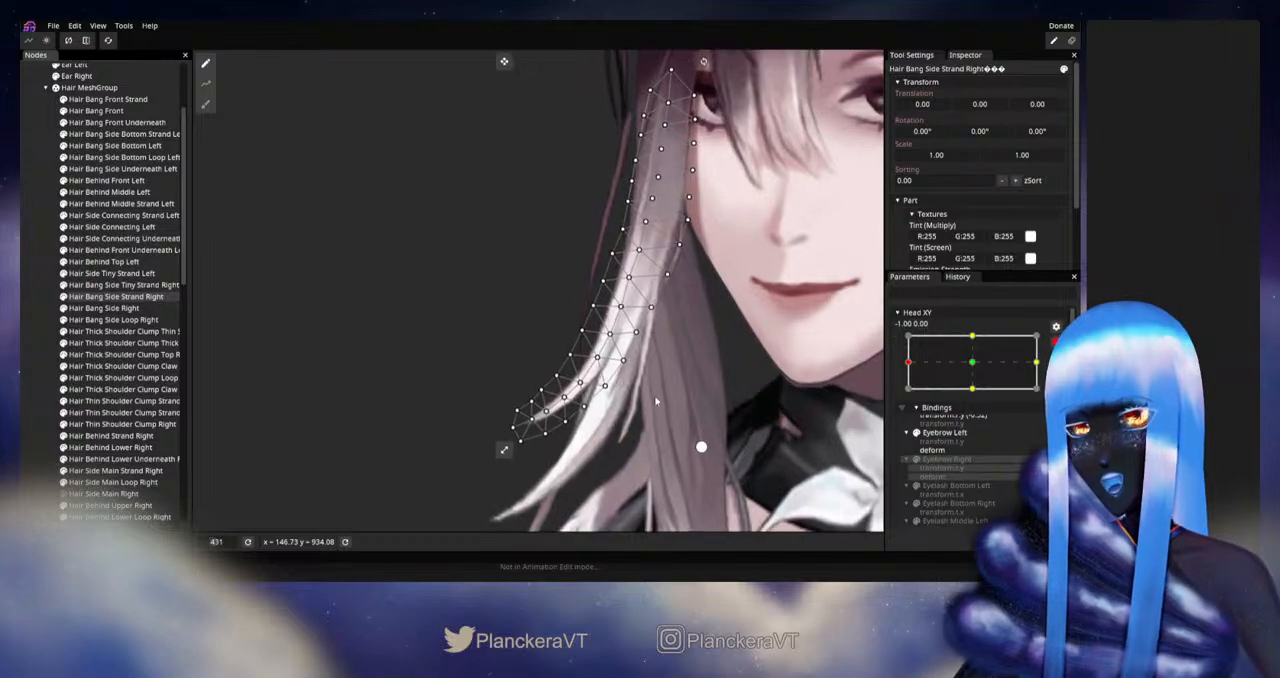
{"action": "scroll", "coordinate": [608, 413], "scroll_direction": "up", "scroll_amount": 1}
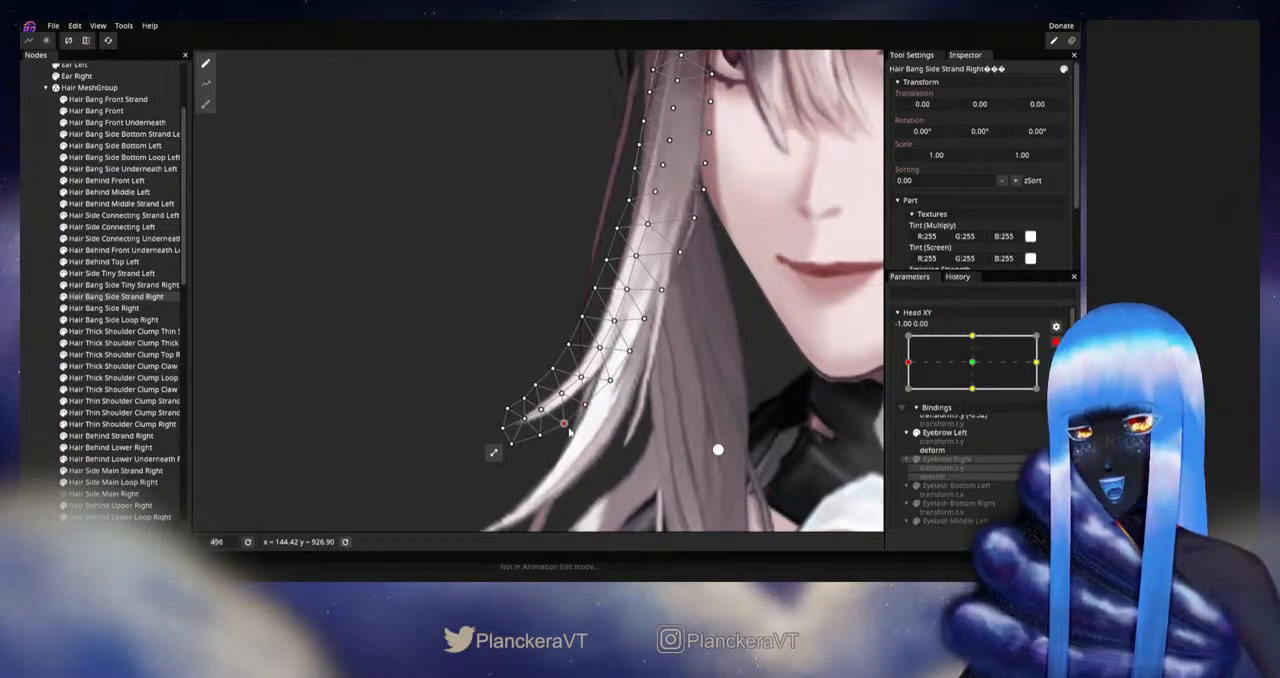
{"action": "scroll", "coordinate": [641, 406], "scroll_direction": "down", "scroll_amount": 1}
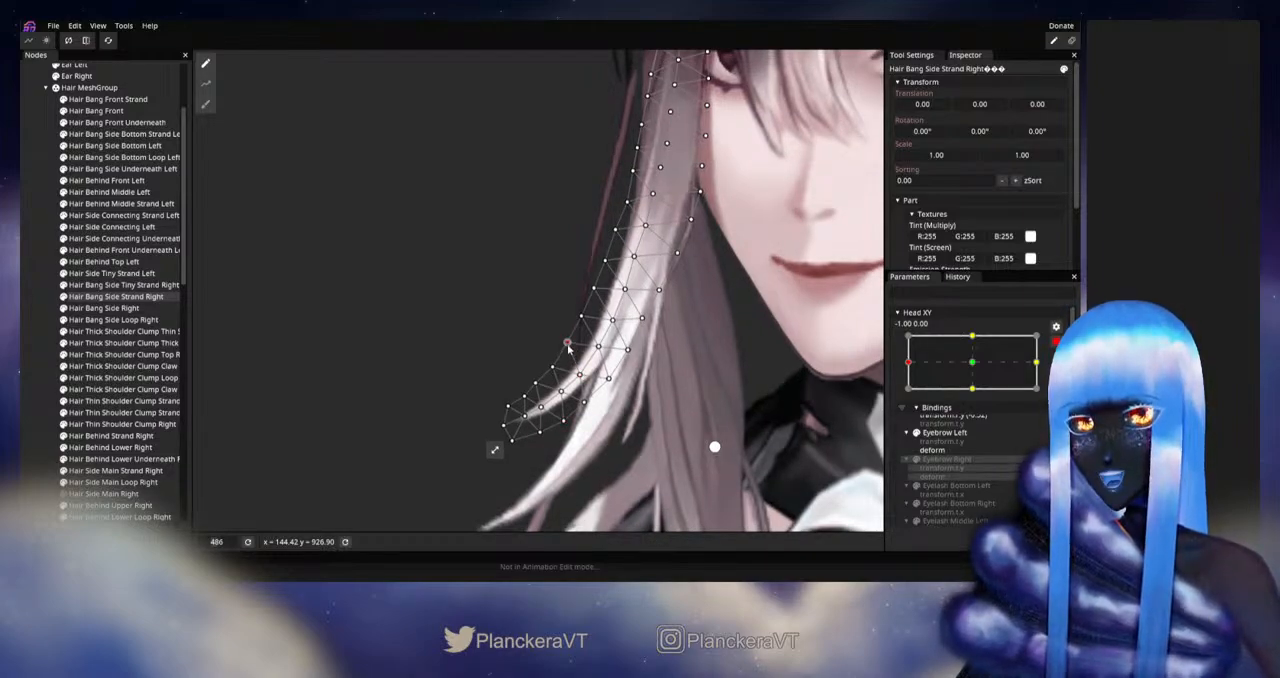
{"action": "left_click_drag", "start_coordinate": [568, 347], "coordinate": [572, 350]}
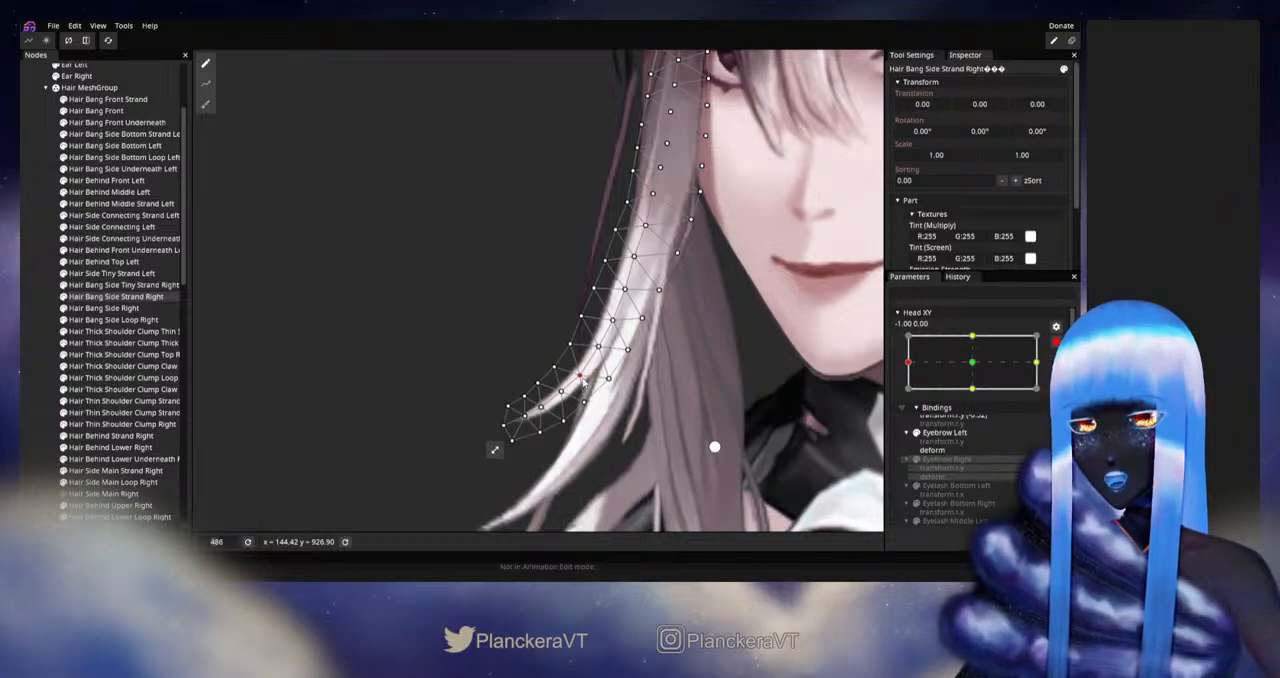
{"action": "left_click", "coordinate": [43, 342]}
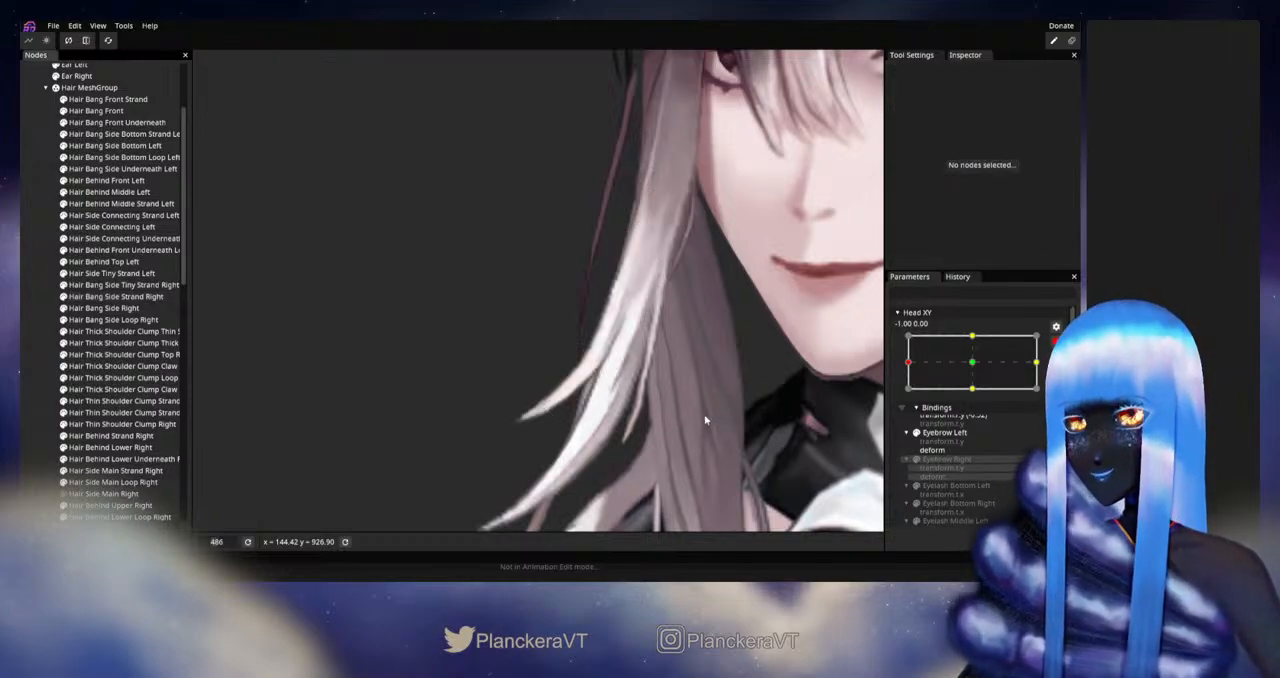
Step: Disarm Head XY and check the smoothed strand curve around the left extreme
{"action": "scroll", "coordinate": [705, 420], "scroll_direction": "down", "scroll_amount": 5}
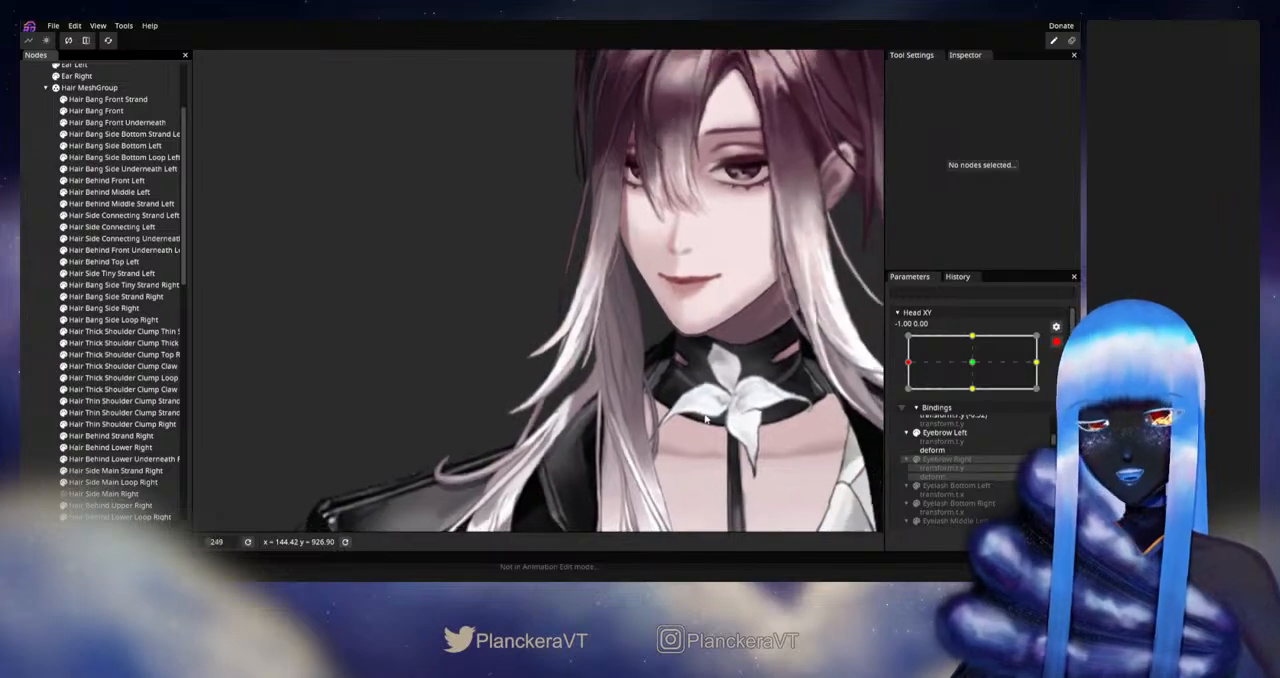
{"action": "scroll", "coordinate": [705, 420], "scroll_direction": "down", "scroll_amount": 3}
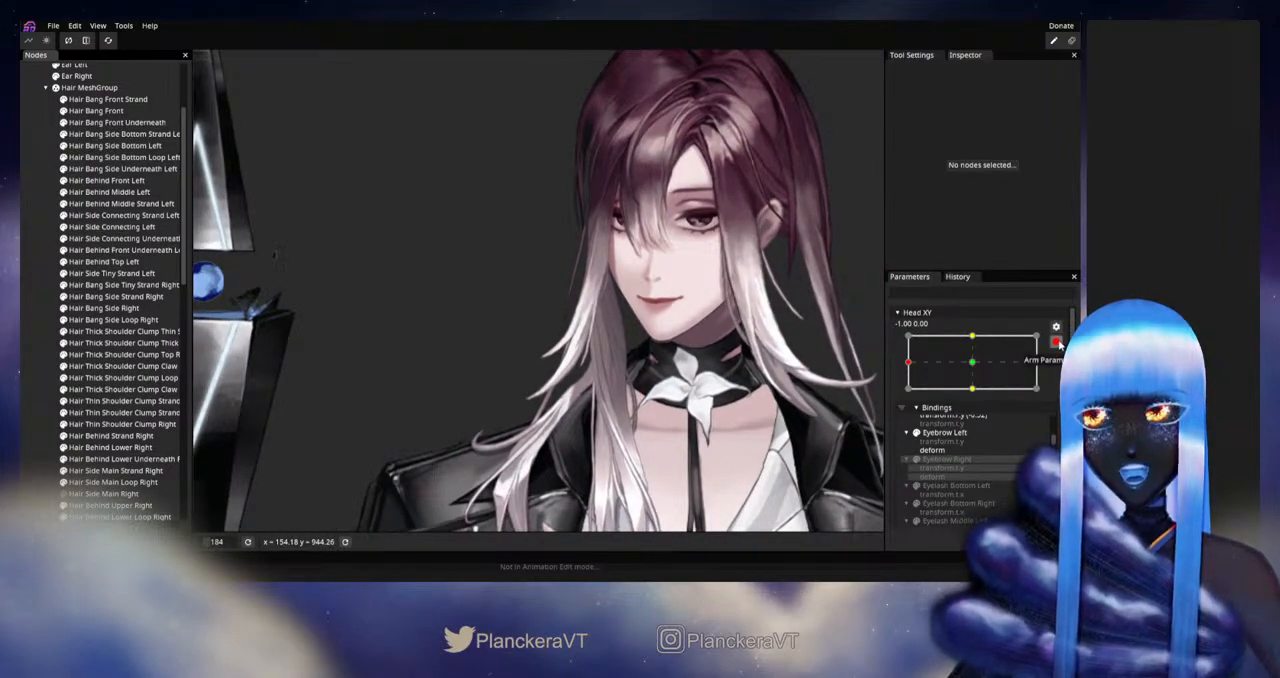
{"action": "left_click", "coordinate": [1056, 342]}
{"action": "mouse_move", "coordinate": [908, 397]}
{"action": "left_mouse_down"}
{"action": "mouse_move", "coordinate": [978, 397]}
{"action": "mouse_move", "coordinate": [906, 397]}
{"action": "left_mouse_up"}
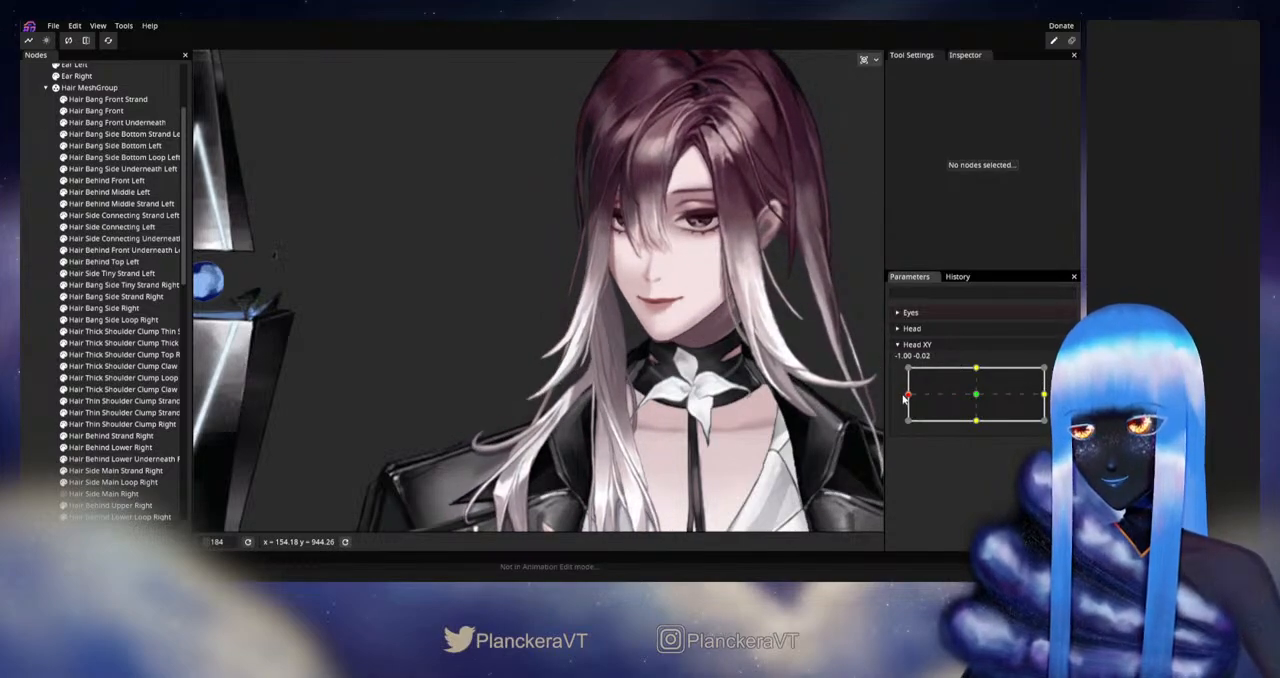
Step: Rearm Head XY at -1.00, 0.00, adjust both edges of Hair Bang Side Strand Right from mid-length to the lower curve, and deselect it
{"action": "left_click", "coordinate": [1063, 373]}
{"action": "scroll", "coordinate": [514, 413], "scroll_direction": "up", "scroll_amount": 5}
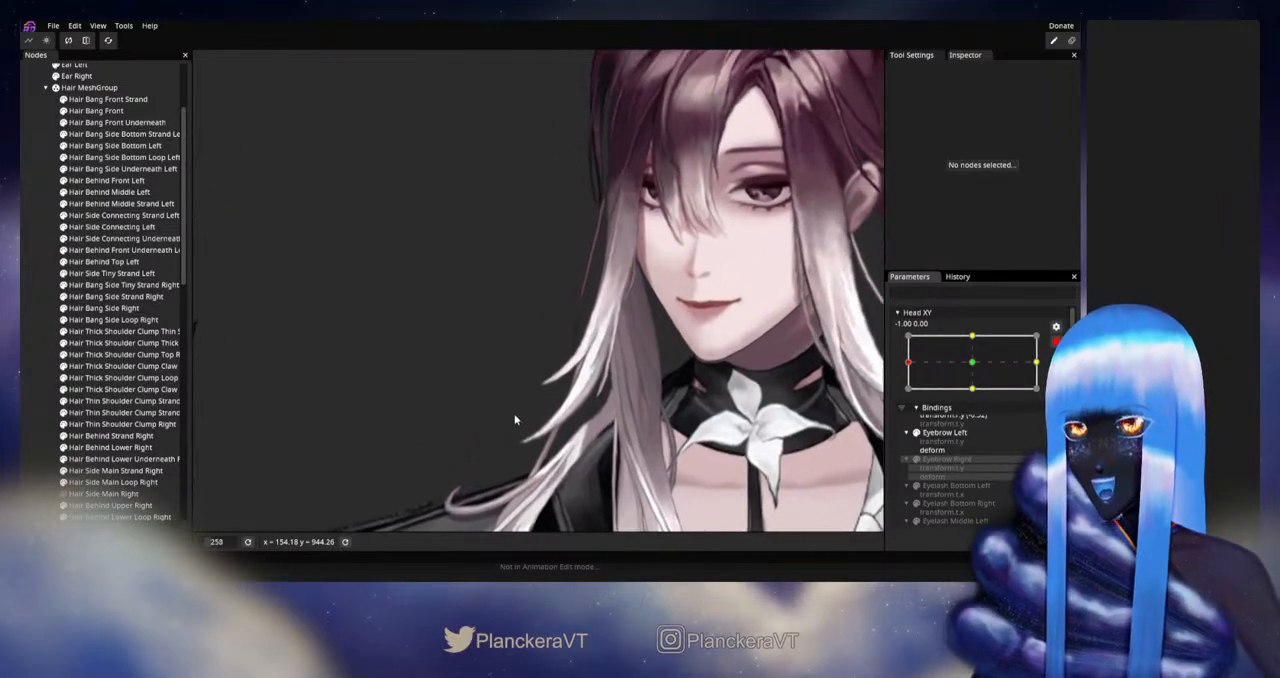
{"action": "scroll", "coordinate": [514, 417], "scroll_direction": "up", "scroll_amount": 1}
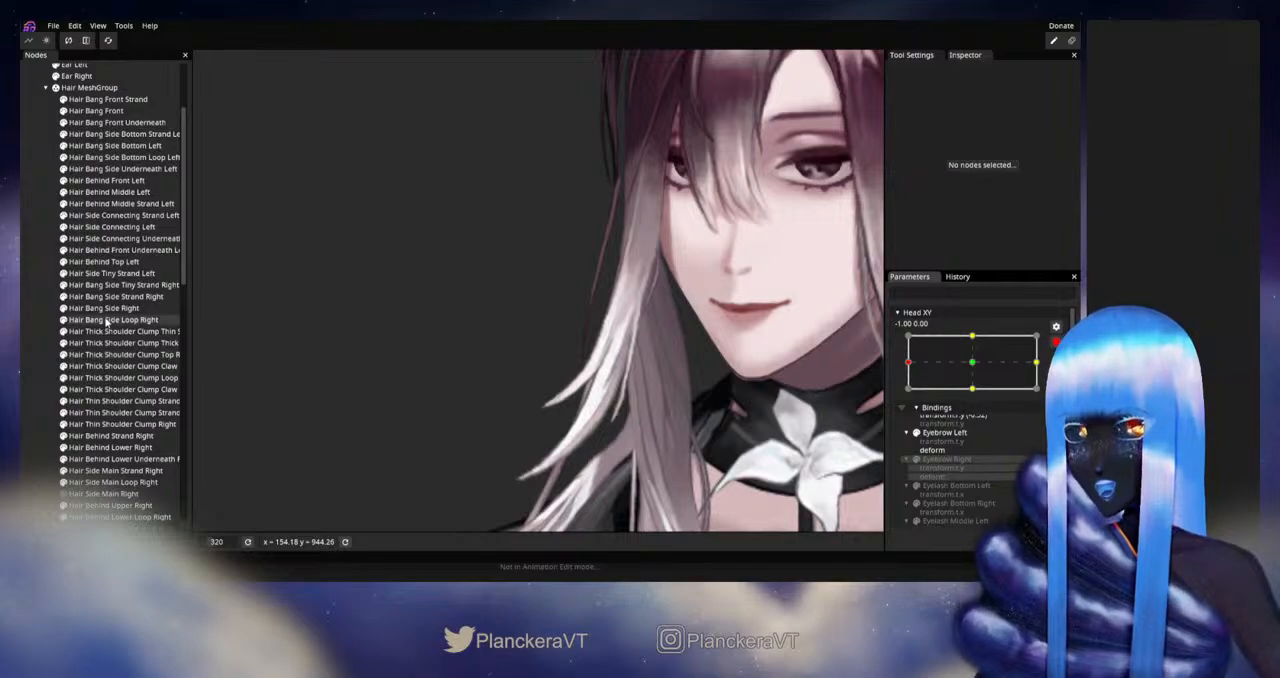
{"action": "scroll", "coordinate": [503, 387], "scroll_direction": "up", "scroll_amount": 4}
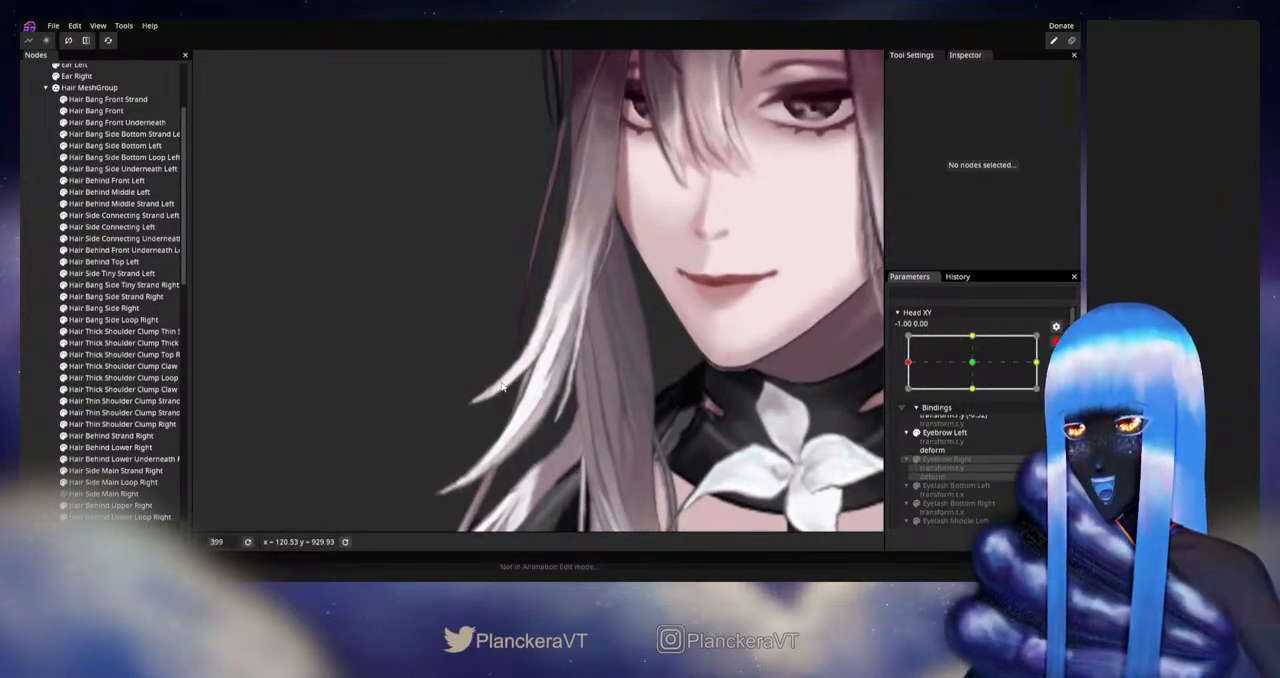
{"action": "left_click", "coordinate": [107, 297]}
{"action": "scroll", "coordinate": [546, 393], "scroll_direction": "up", "scroll_amount": 4}
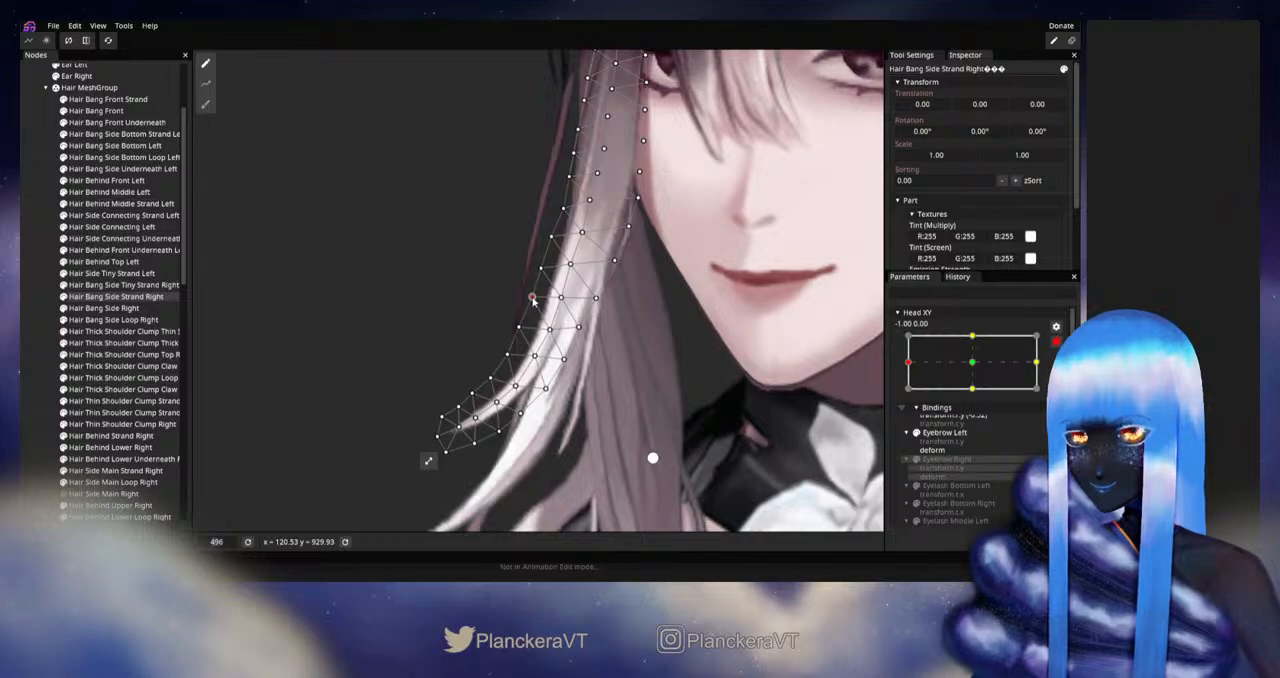
{"action": "scroll", "coordinate": [533, 300], "scroll_direction": "down", "scroll_amount": 1}
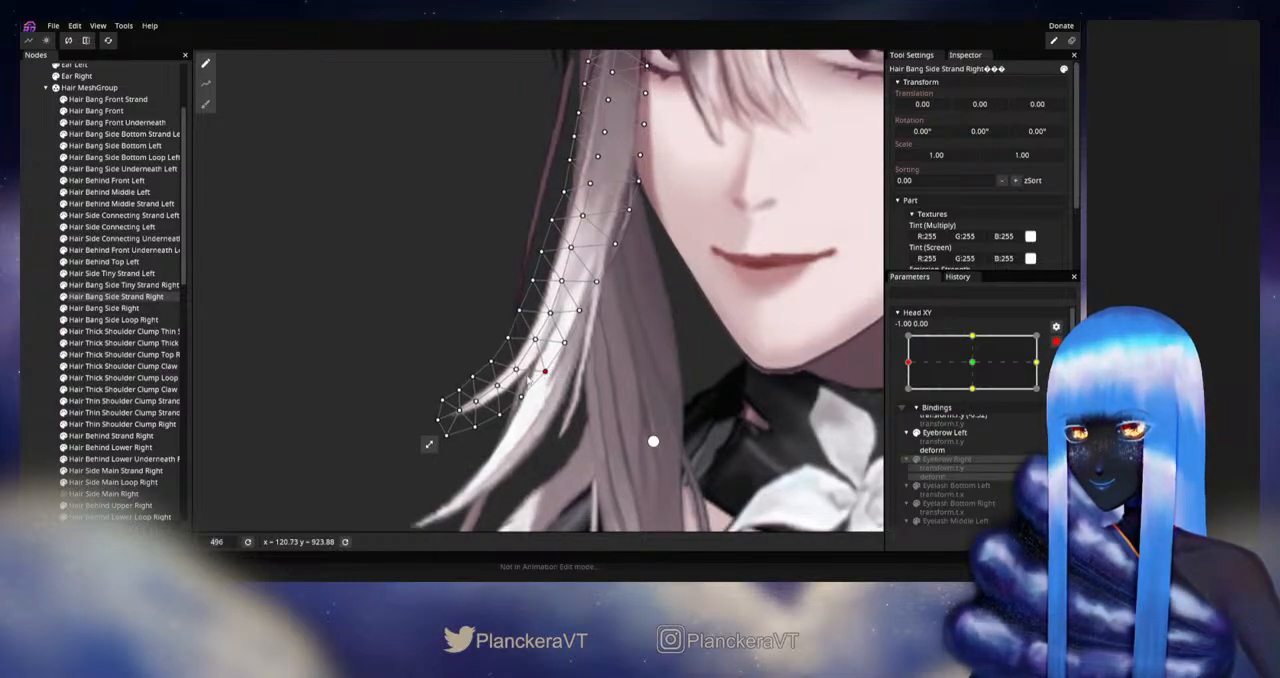
{"action": "left_click", "coordinate": [414, 388]}
{"action": "scroll", "coordinate": [602, 405], "scroll_direction": "down", "scroll_amount": 3}
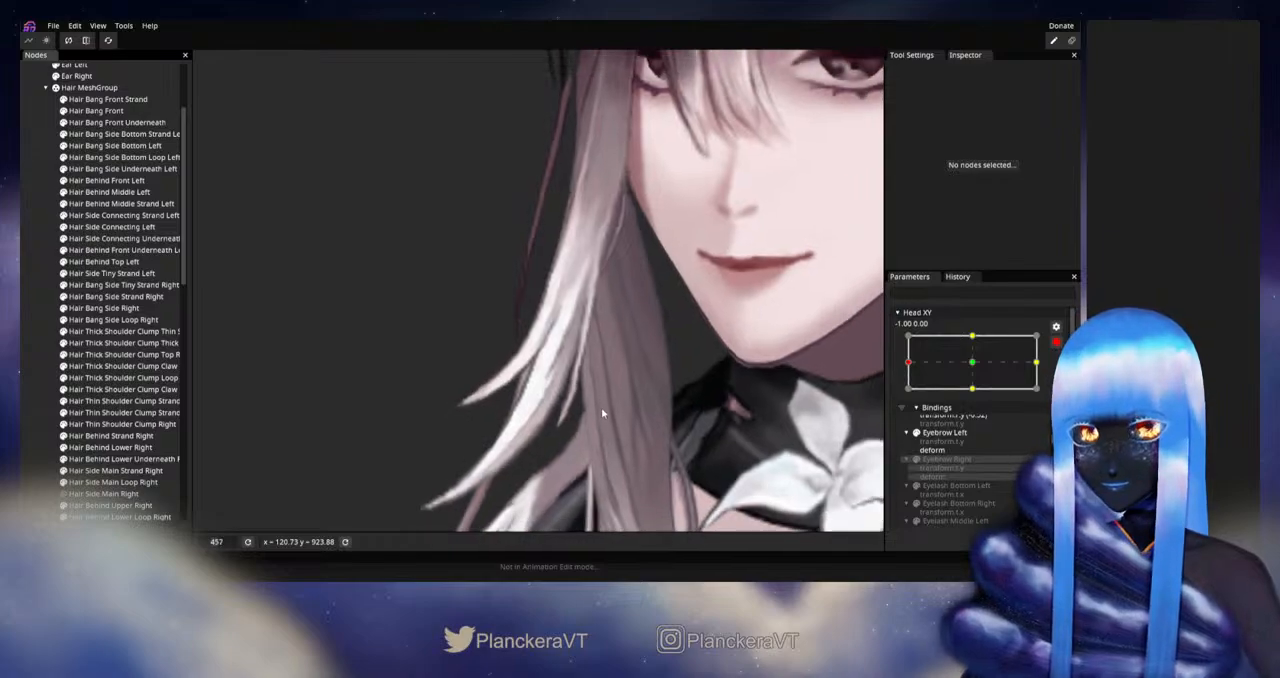
{"action": "scroll", "coordinate": [604, 410], "scroll_direction": "down", "scroll_amount": 5}
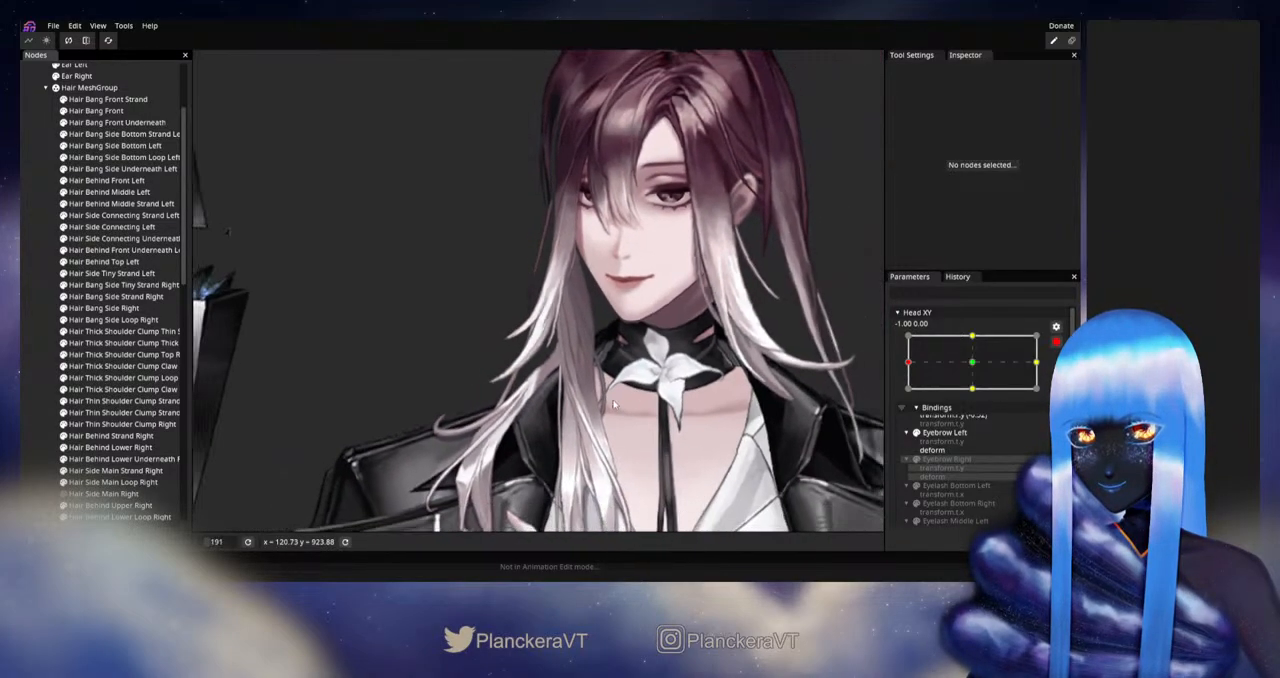
{"action": "scroll", "coordinate": [612, 405], "scroll_direction": "up", "scroll_amount": 1}
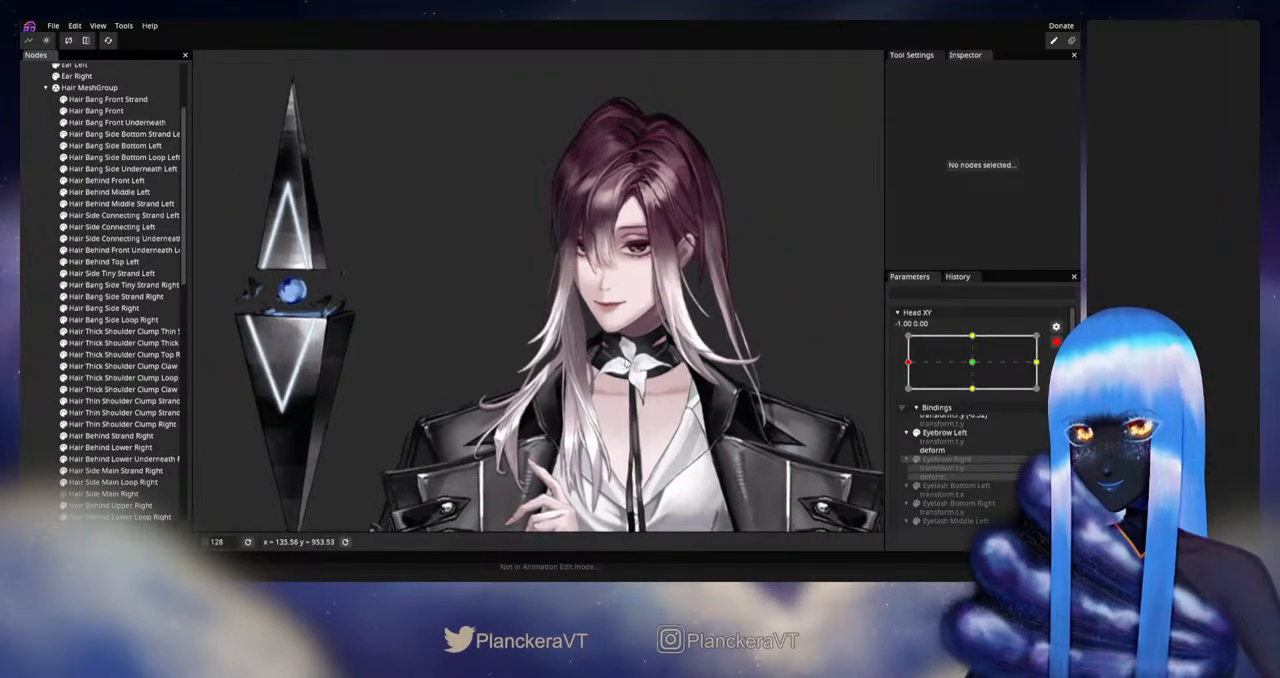
{"action": "left_click_drag", "start_coordinate": [650, 379], "coordinate": [598, 395]}
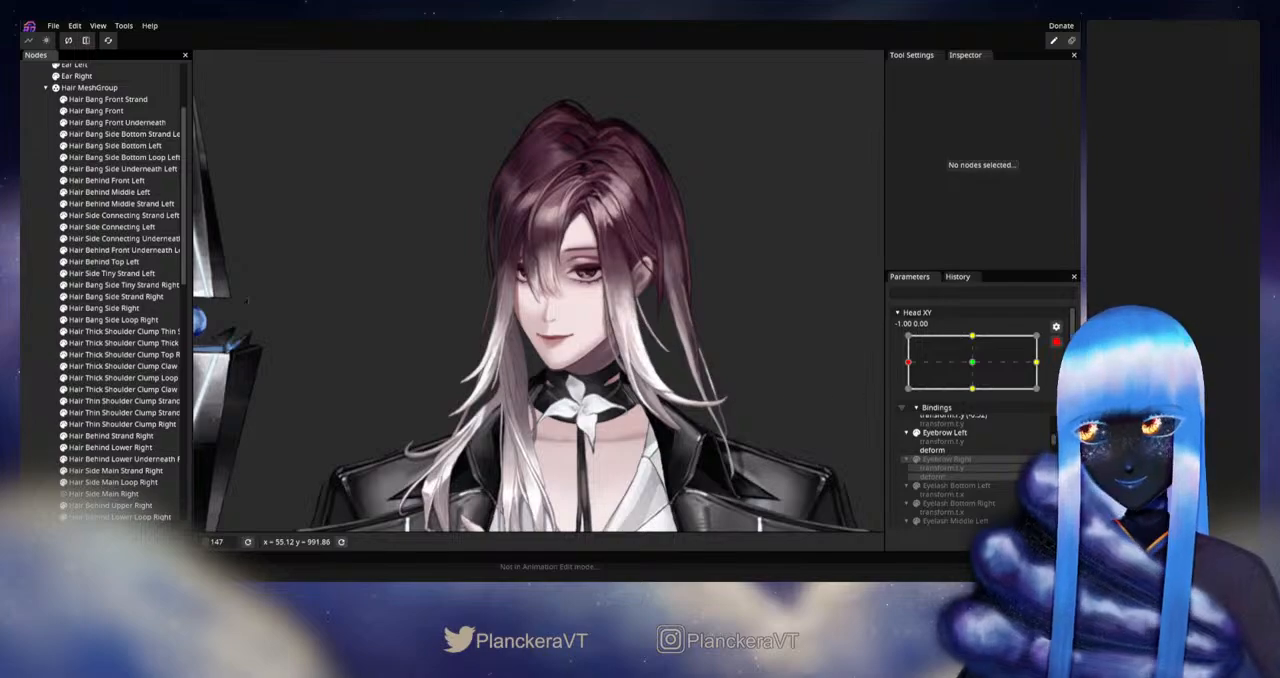
Step: Disarm Head XY and move it slightly around the left extreme to check how the side strand follows the head
{"action": "left_click", "coordinate": [1056, 342]}
{"action": "mouse_move", "coordinate": [907, 395]}
{"action": "left_mouse_down"}
{"action": "mouse_move", "coordinate": [972, 396]}
{"action": "mouse_move", "coordinate": [902, 400]}
{"action": "left_mouse_up"}
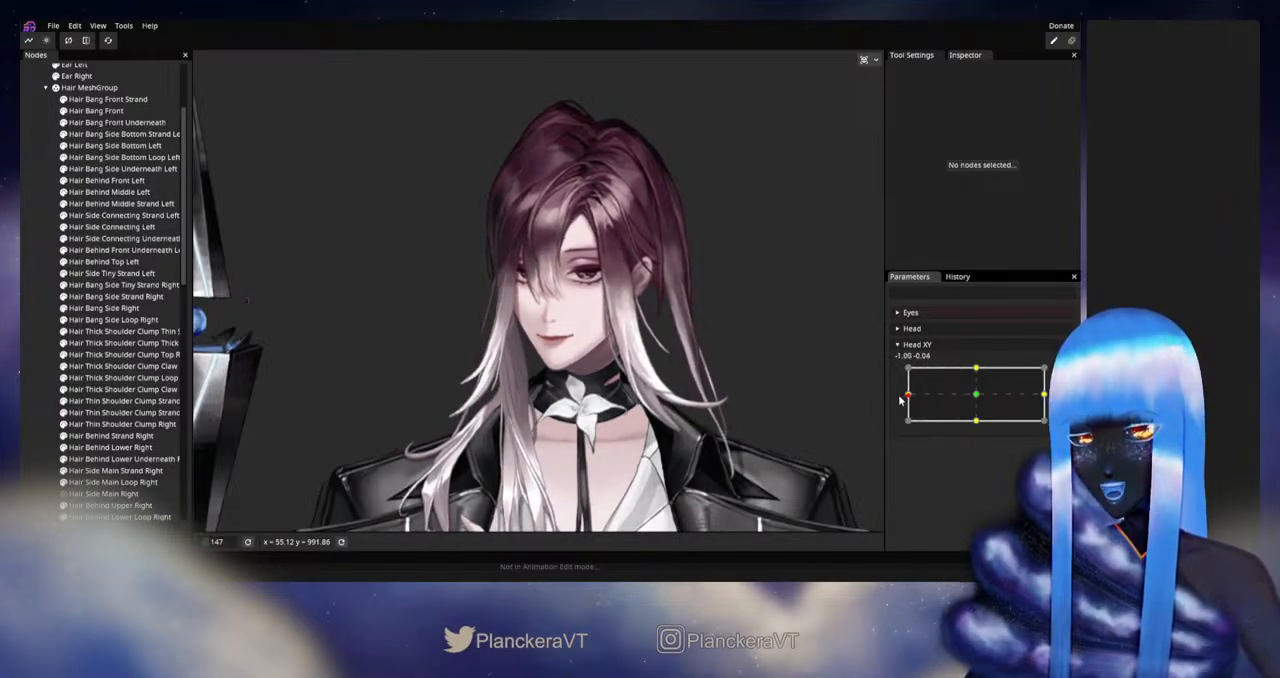
Step: Rearm Head XY at -1.00, 0.00, refine the lower-curve vertices of Hair Bang Side Strand Right, and deselect it
{"action": "left_click", "coordinate": [1064, 374]}
{"action": "scroll", "coordinate": [468, 447], "scroll_direction": "up", "scroll_amount": 2}
{"action": "left_click_drag", "start_coordinate": [468, 447], "coordinate": [650, 418]}
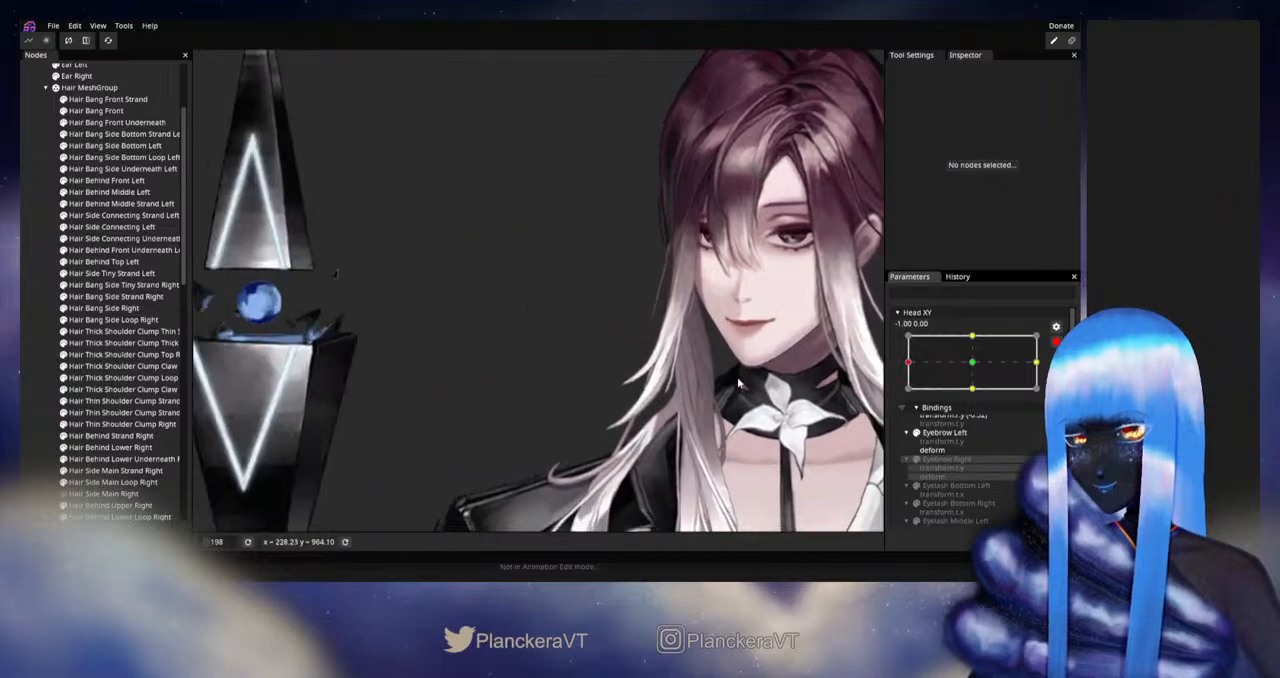
{"action": "scroll", "coordinate": [650, 418], "scroll_direction": "up", "scroll_amount": 3}
{"action": "scroll", "coordinate": [650, 418], "scroll_direction": "up", "scroll_amount": 4}
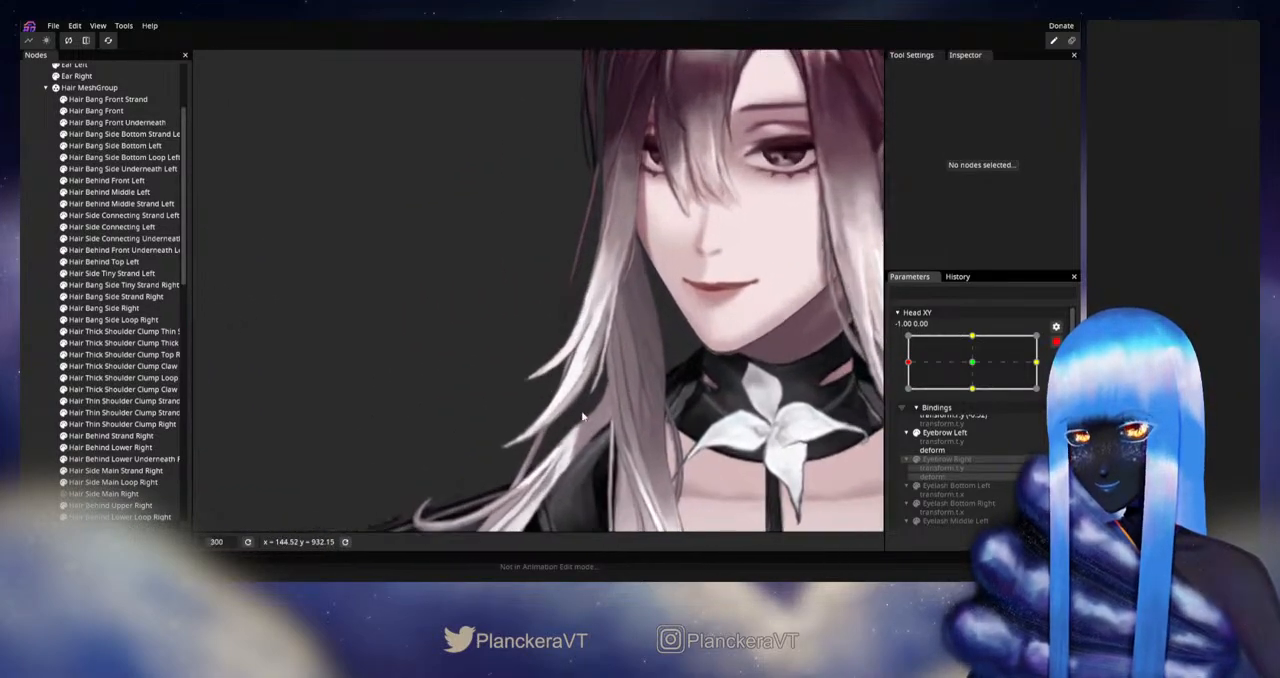
{"action": "left_click", "coordinate": [110, 296]}
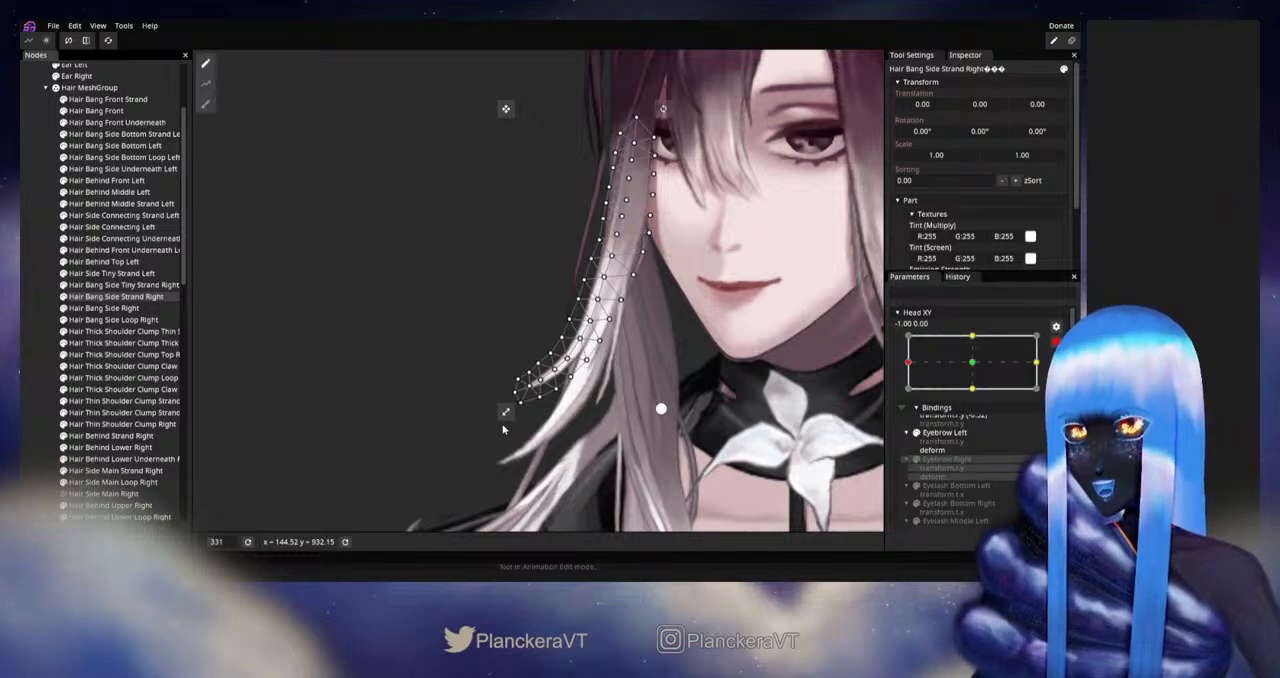
{"action": "scroll", "coordinate": [604, 432], "scroll_direction": "up", "scroll_amount": 1}
{"action": "scroll", "coordinate": [605, 433], "scroll_direction": "up", "scroll_amount": 2}
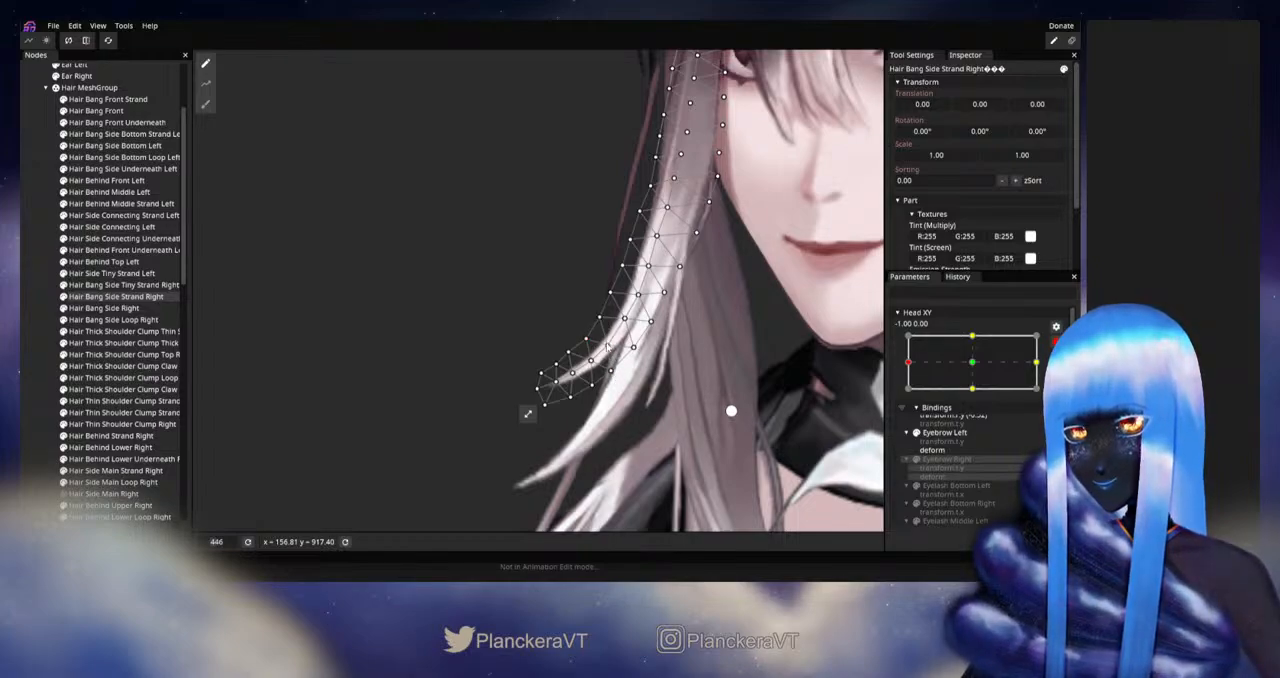
{"action": "left_click", "coordinate": [42, 335]}
{"action": "scroll", "coordinate": [682, 369], "scroll_direction": "down", "scroll_amount": 2}
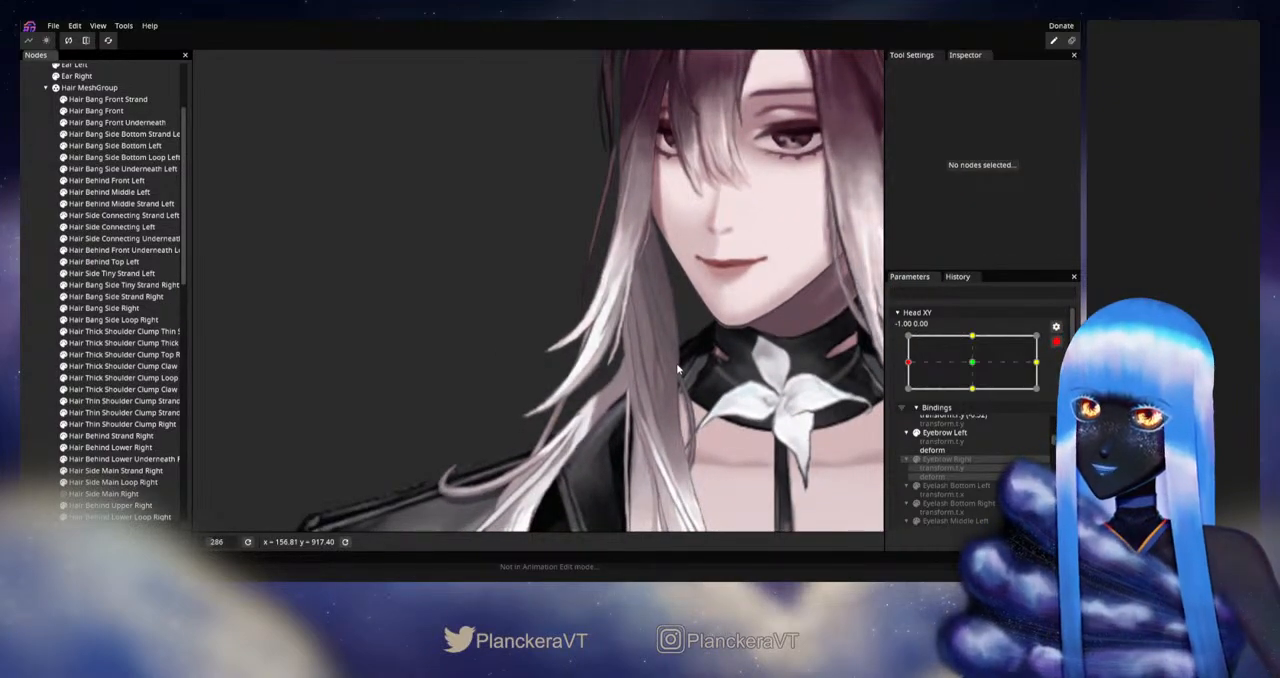
Step: Compare the right-side hair strands at Head XY 0.00, 0.00 with their shape at -1.00, 0.00
{"action": "scroll", "coordinate": [676, 363], "scroll_direction": "up", "scroll_amount": 2}
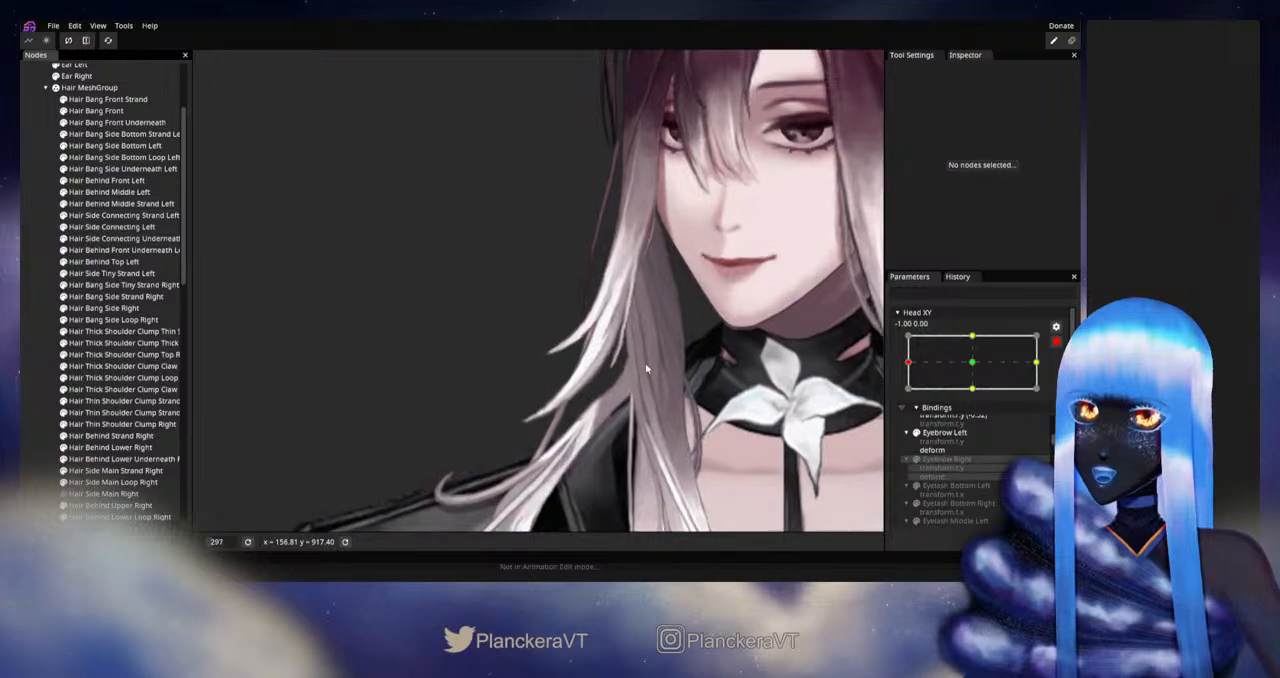
{"action": "left_click", "coordinate": [973, 364]}
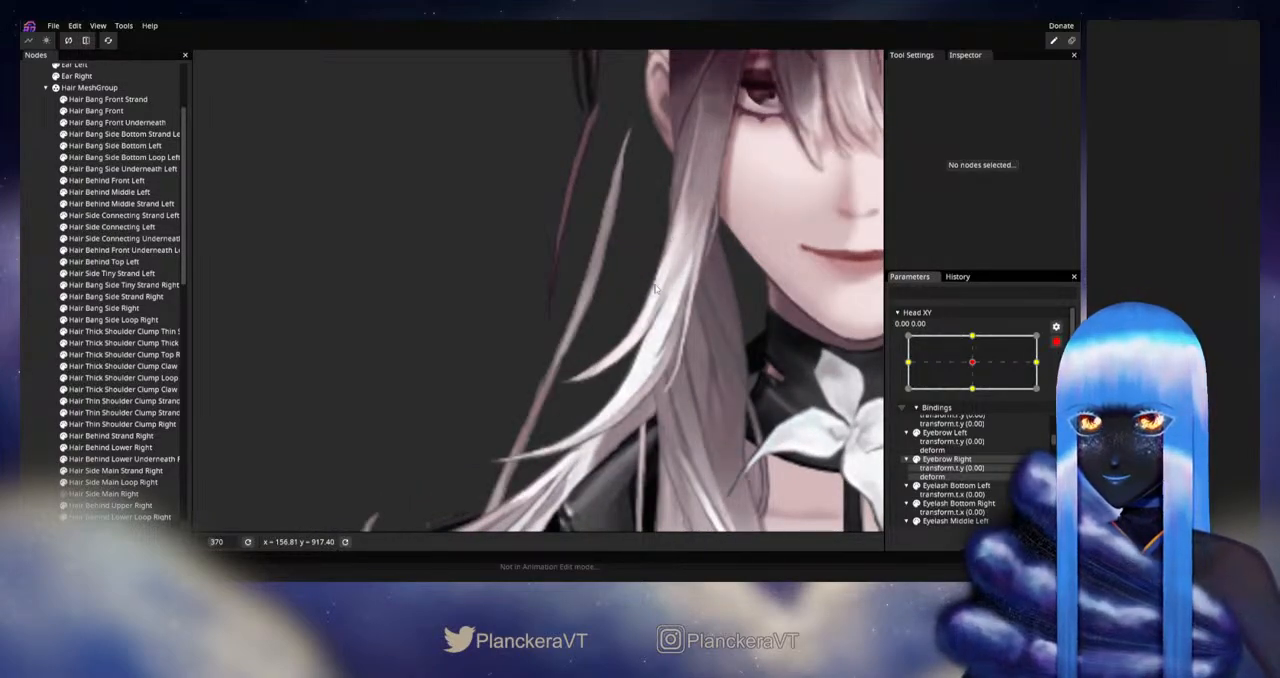
{"action": "left_click", "coordinate": [909, 361]}
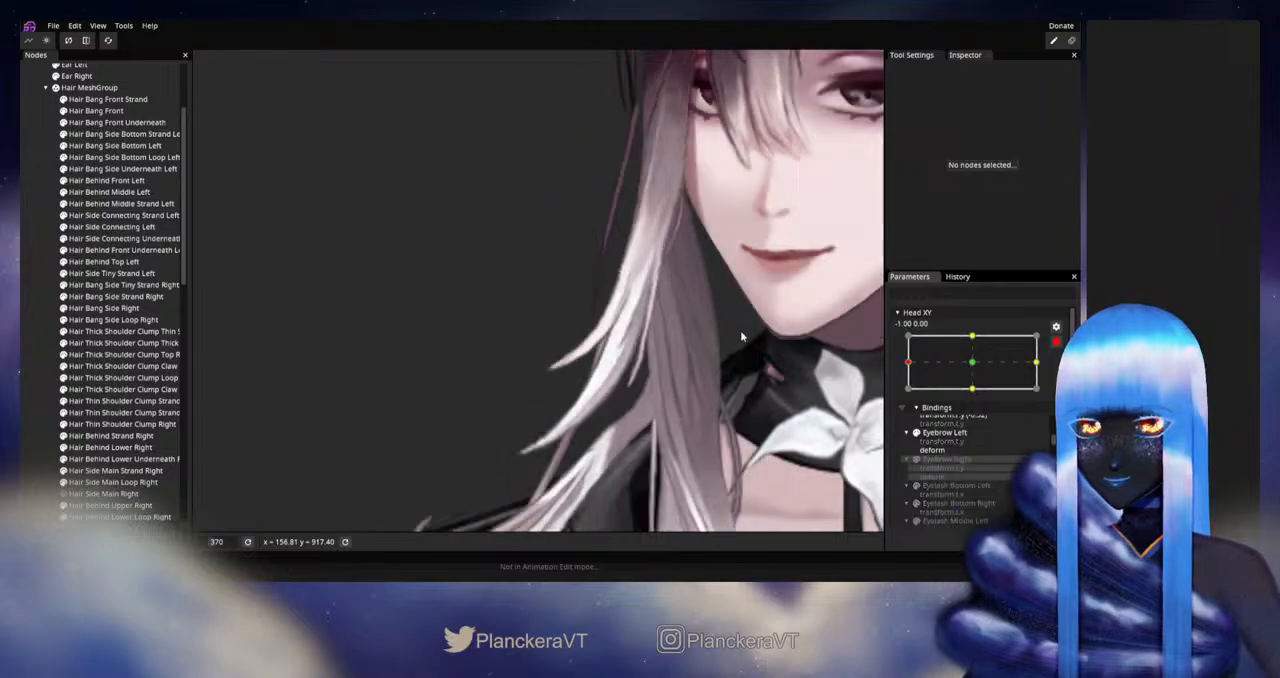
Step: Select Hair Bang Side Strand Right at Head XY -1.00, 0.00 and pick a center vertex on its lower curve
{"action": "scroll", "coordinate": [588, 333], "scroll_direction": "up", "scroll_amount": 2}
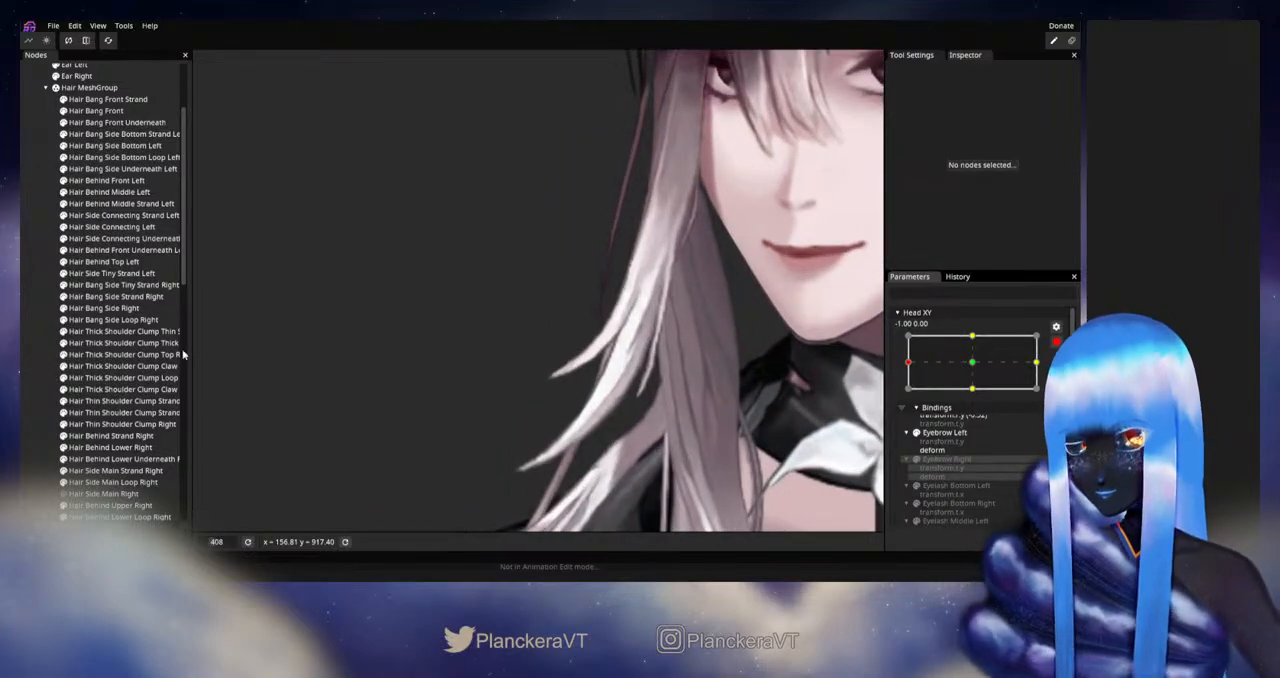
{"action": "left_click", "coordinate": [110, 273]}
{"action": "left_click", "coordinate": [133, 287]}
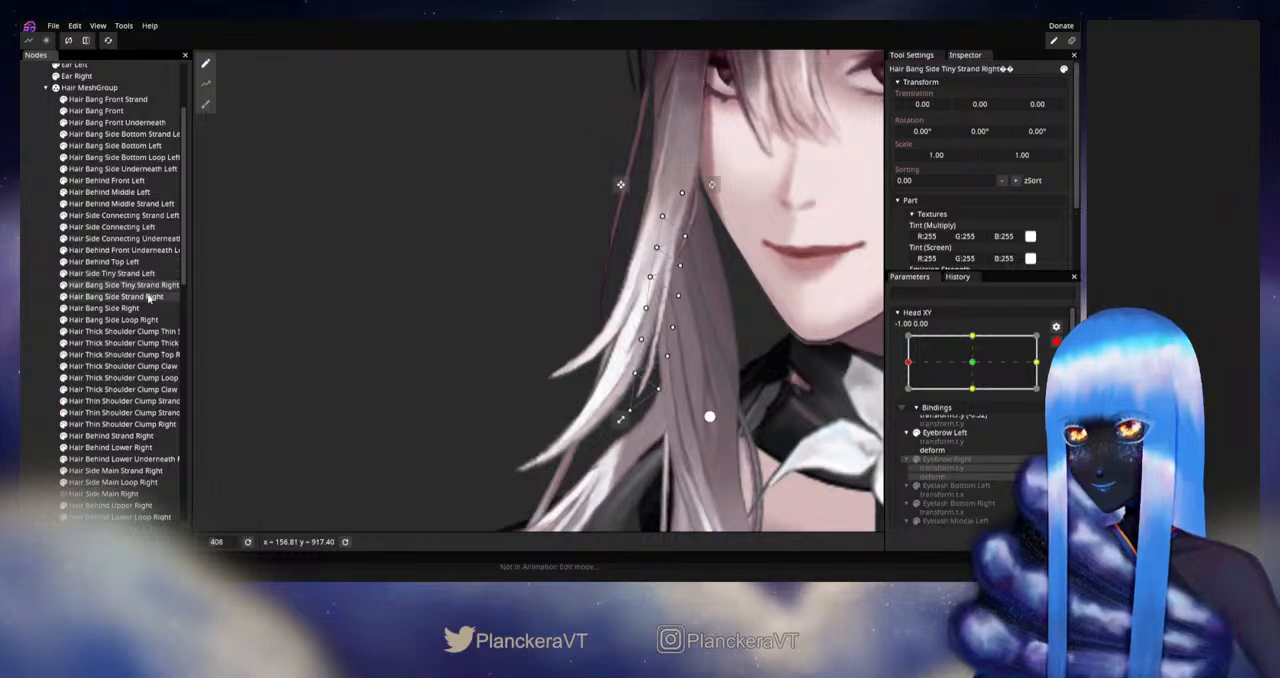
{"action": "left_click", "coordinate": [127, 297]}
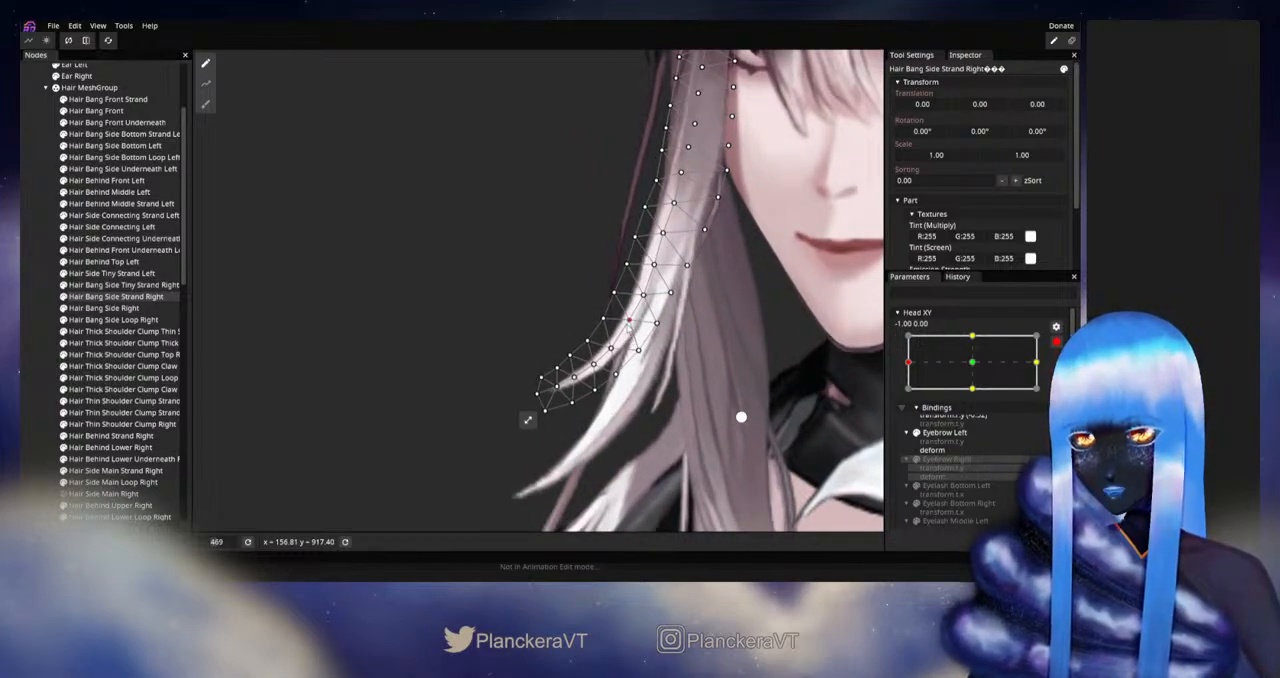
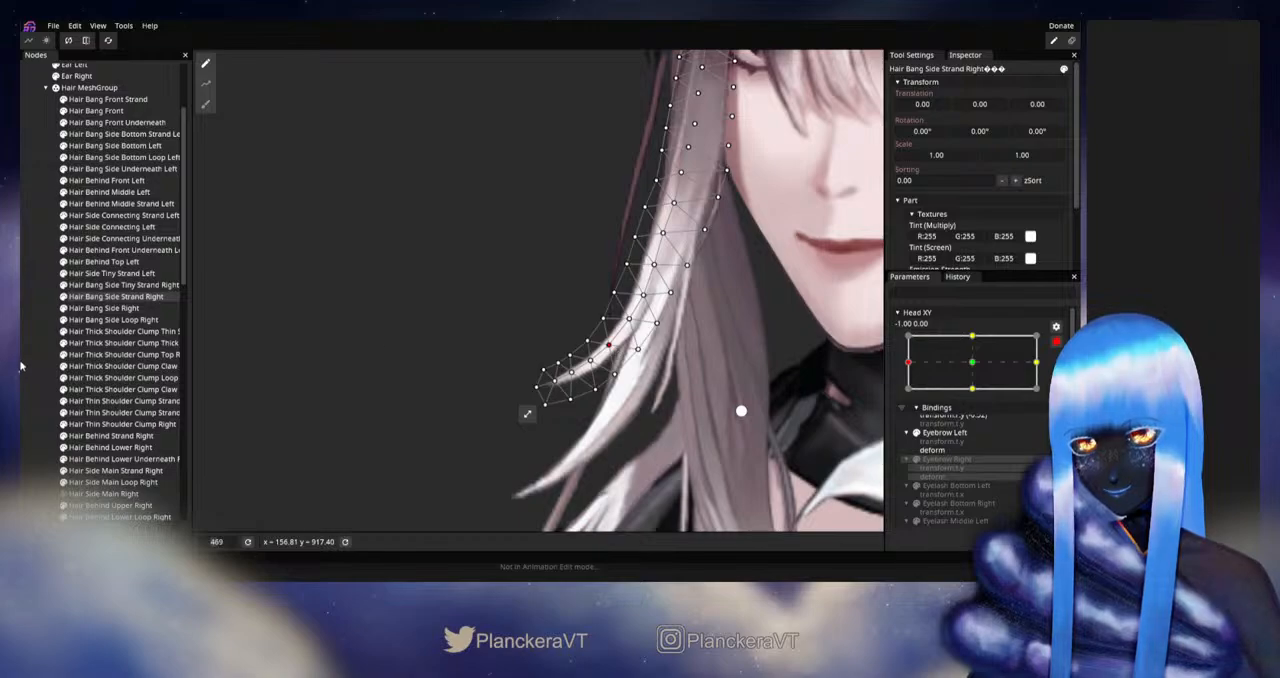
Step: Deselect the side strand, disarm Head XY, and move it slightly around the left extreme to check the whole right-side hair
{"action": "left_click", "coordinate": [309, 371]}
{"action": "scroll", "coordinate": [702, 391], "scroll_direction": "down", "scroll_amount": 6}
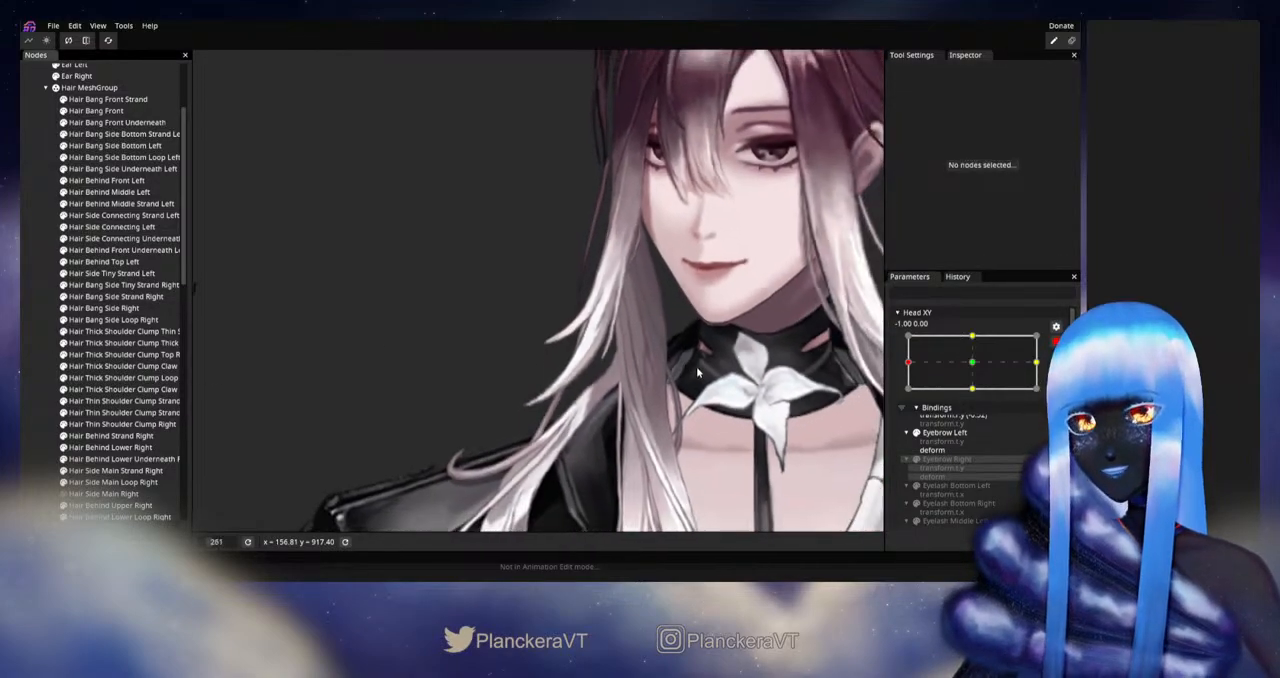
{"action": "scroll", "coordinate": [697, 372], "scroll_direction": "down", "scroll_amount": 3}
{"action": "left_click", "coordinate": [1056, 342]}
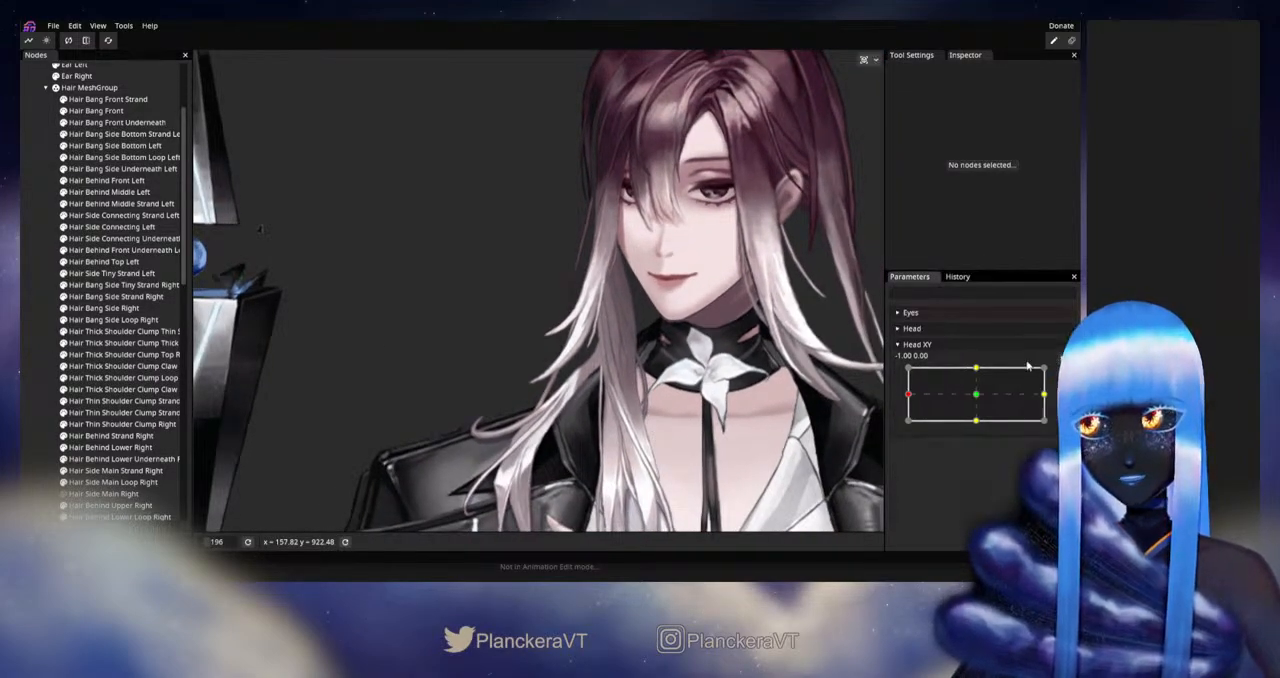
{"action": "mouse_move", "coordinate": [910, 396]}
{"action": "left_mouse_down"}
{"action": "mouse_move", "coordinate": [969, 397]}
{"action": "mouse_move", "coordinate": [908, 402]}
{"action": "left_mouse_up"}
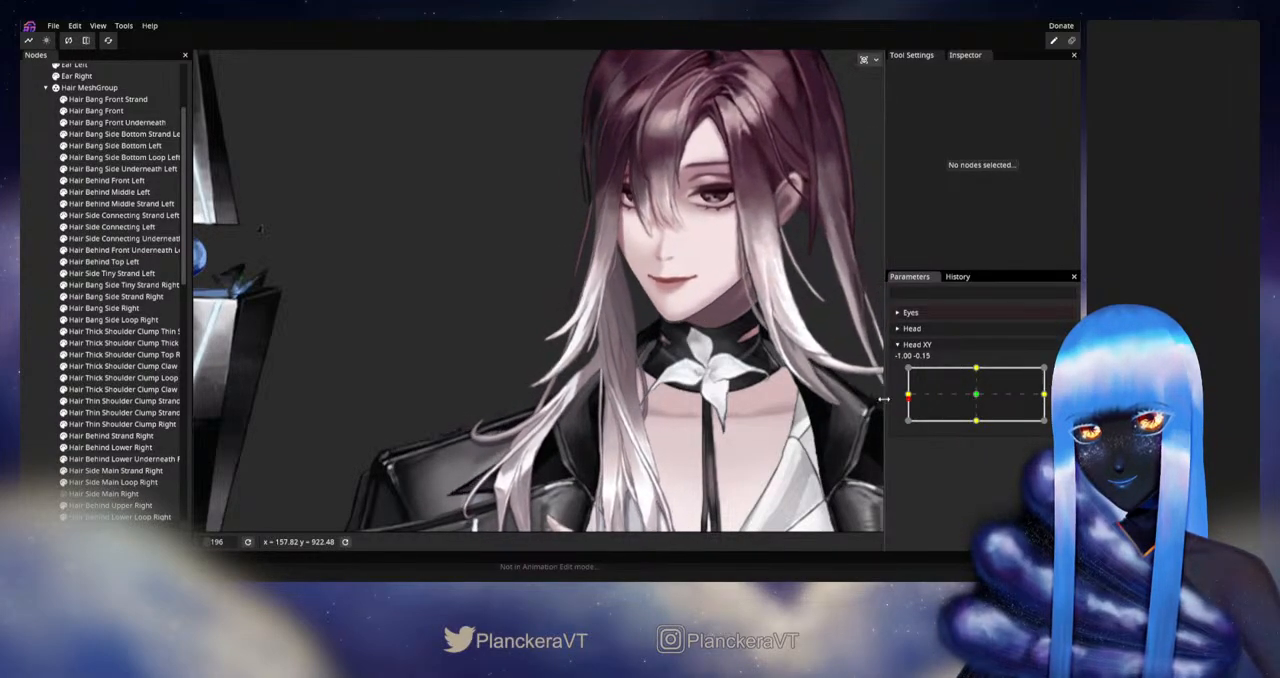
Step: Nudge the lower tip of Hair Bang Side Strand Right with the Circle Brush at Head XY -1.00, 0.00 and check its motion
{"action": "scroll", "coordinate": [530, 394], "scroll_direction": "up", "scroll_amount": 5}
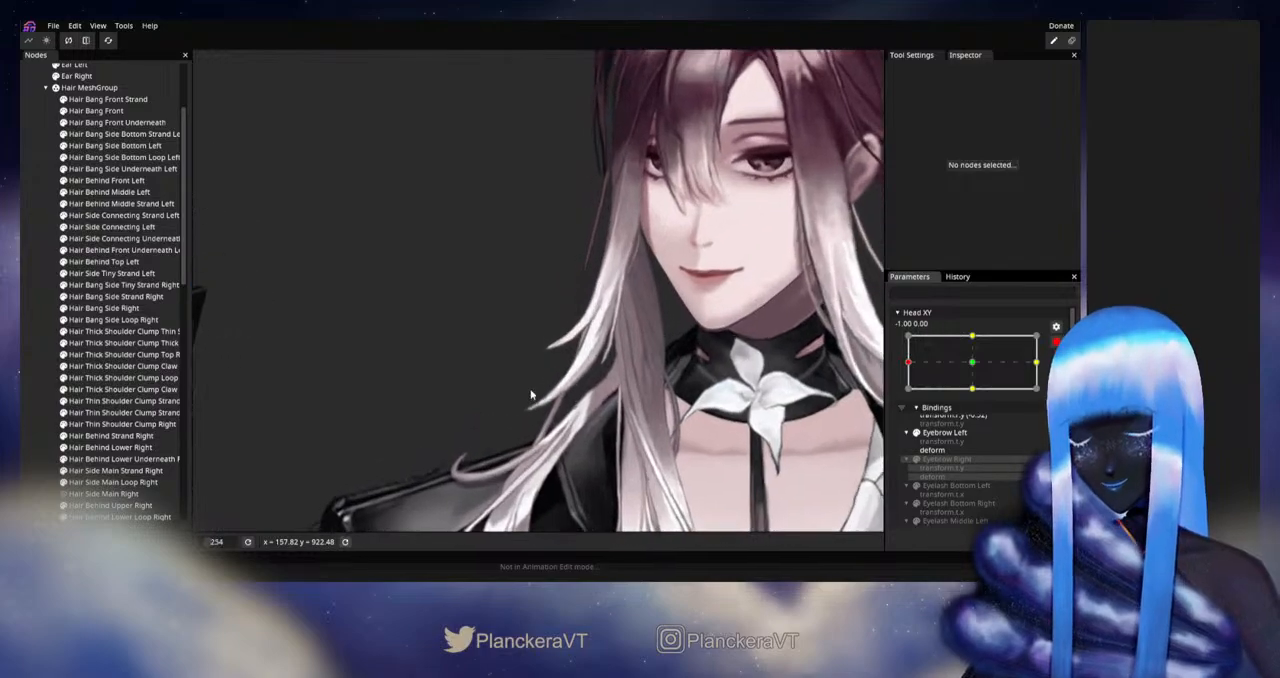
{"action": "scroll", "coordinate": [530, 394], "scroll_direction": "up", "scroll_amount": 3}
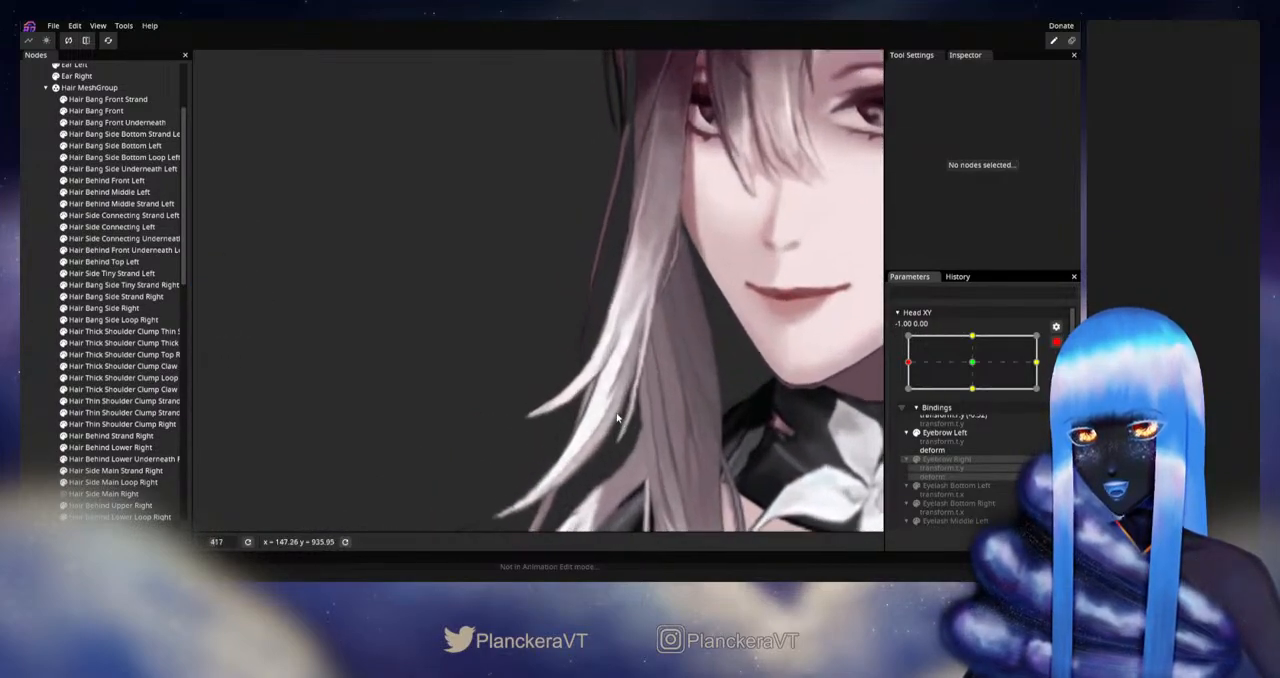
{"action": "left_click", "coordinate": [110, 297]}
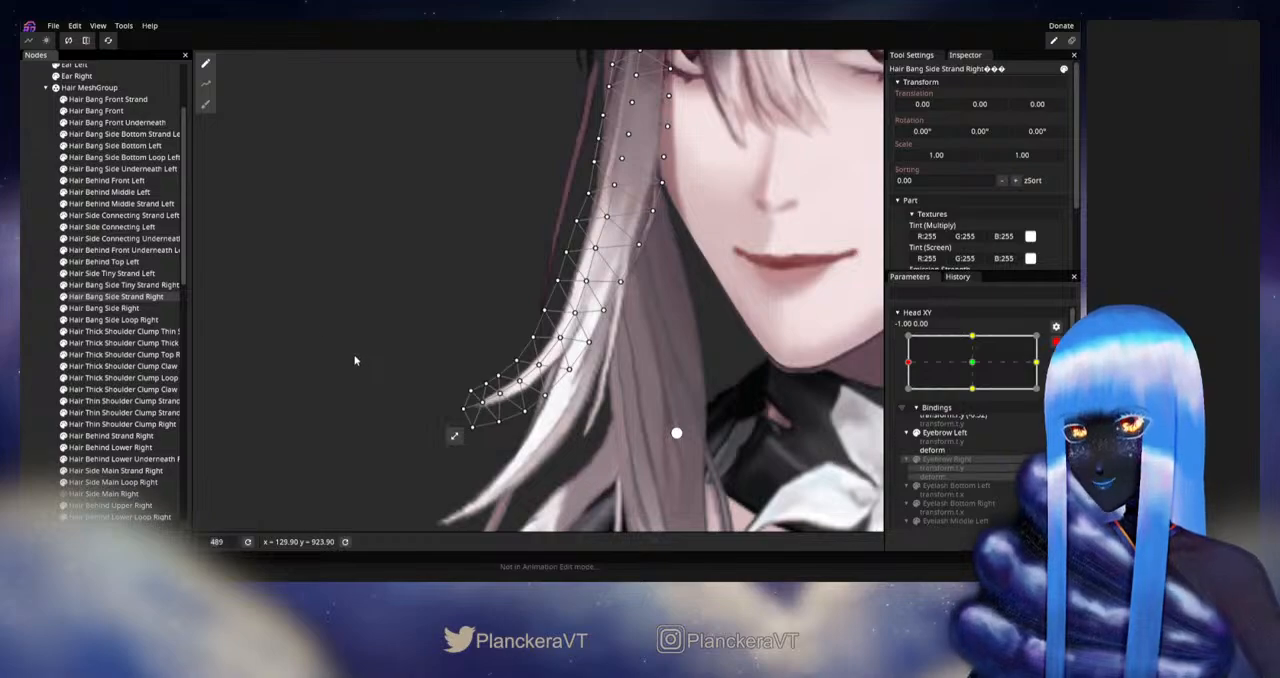
{"action": "left_click", "coordinate": [206, 107]}
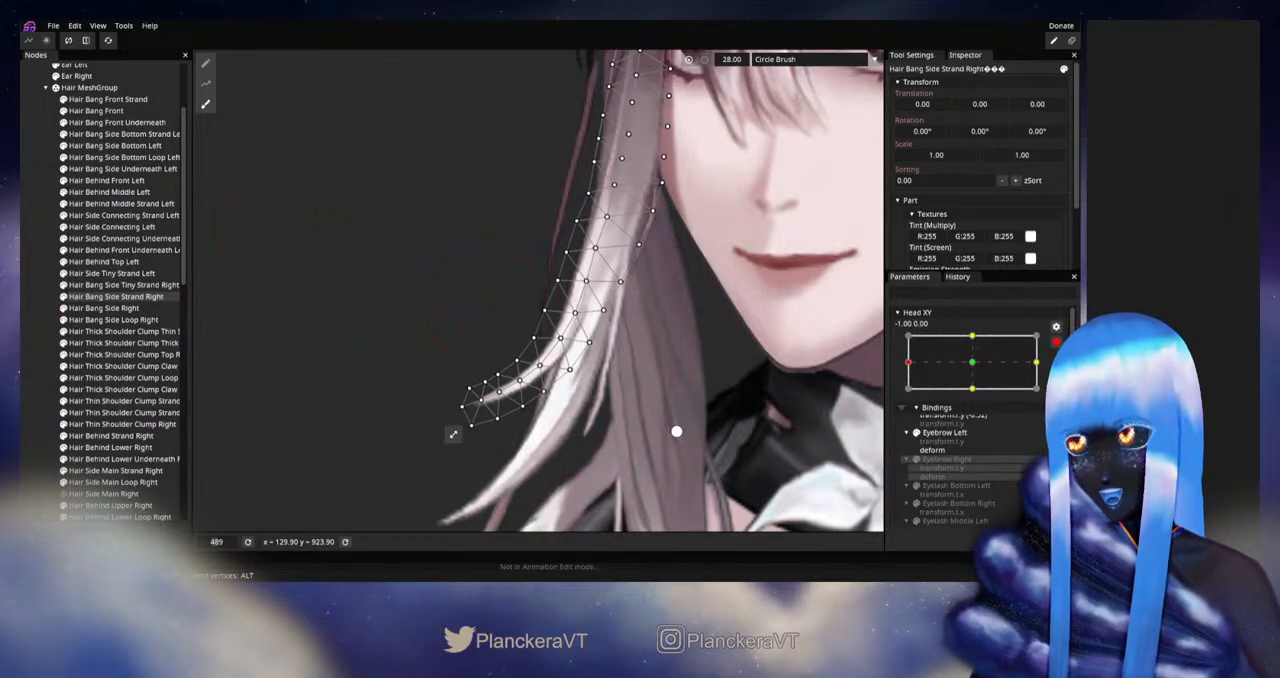
{"action": "left_click", "coordinate": [1056, 342]}
{"action": "mouse_move", "coordinate": [908, 398]}
{"action": "left_mouse_down"}
{"action": "mouse_move", "coordinate": [975, 398]}
{"action": "mouse_move", "coordinate": [907, 397]}
{"action": "left_mouse_up"}
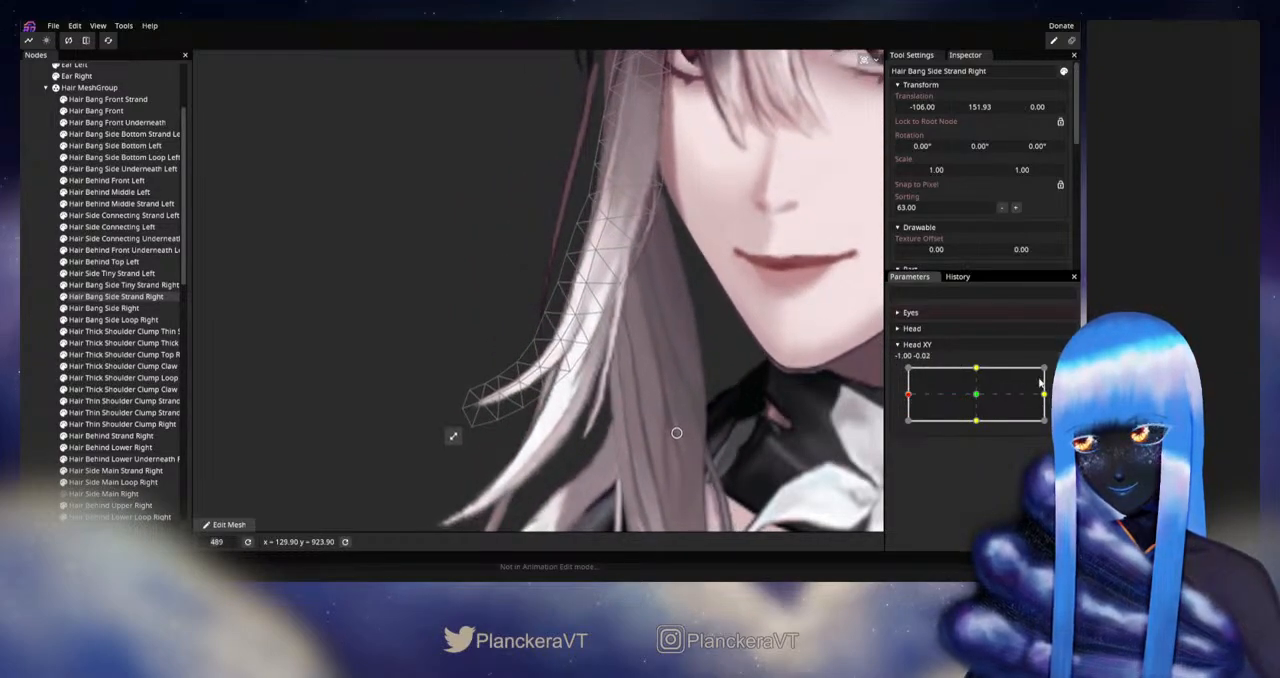
Step: Rearm Head XY, brush the strand's tip slightly downward at -1.00, 0.00, and test it just off the left extreme
{"action": "left_click", "coordinate": [1056, 342]}
{"action": "left_click", "coordinate": [203, 110]}
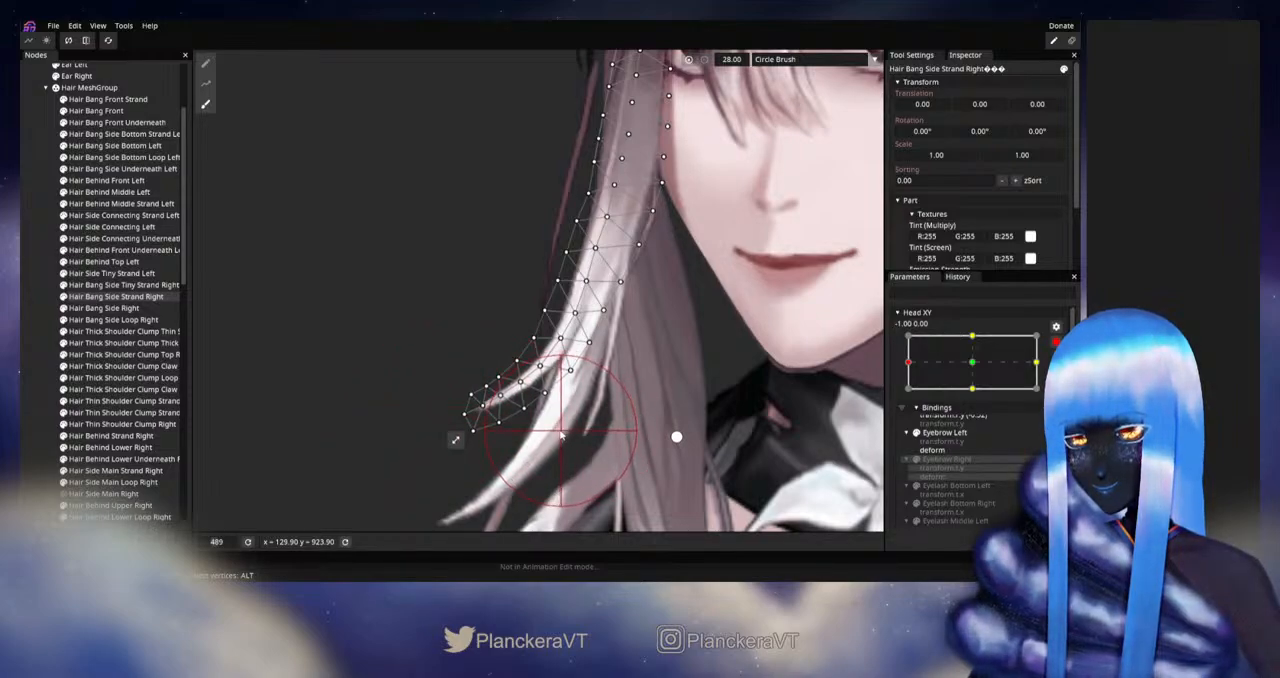
{"action": "left_click", "coordinate": [1056, 342]}
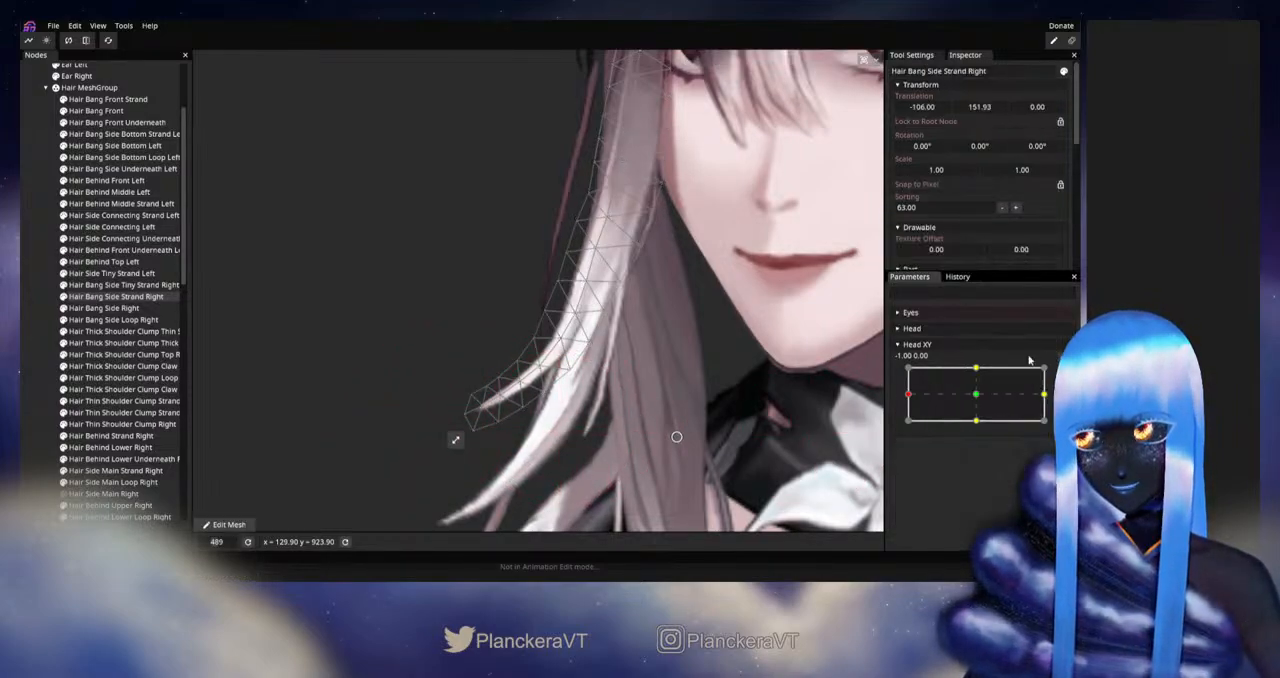
{"action": "mouse_move", "coordinate": [910, 396]}
{"action": "left_mouse_down"}
{"action": "mouse_move", "coordinate": [962, 394]}
{"action": "mouse_move", "coordinate": [918, 400]}
{"action": "left_mouse_up"}
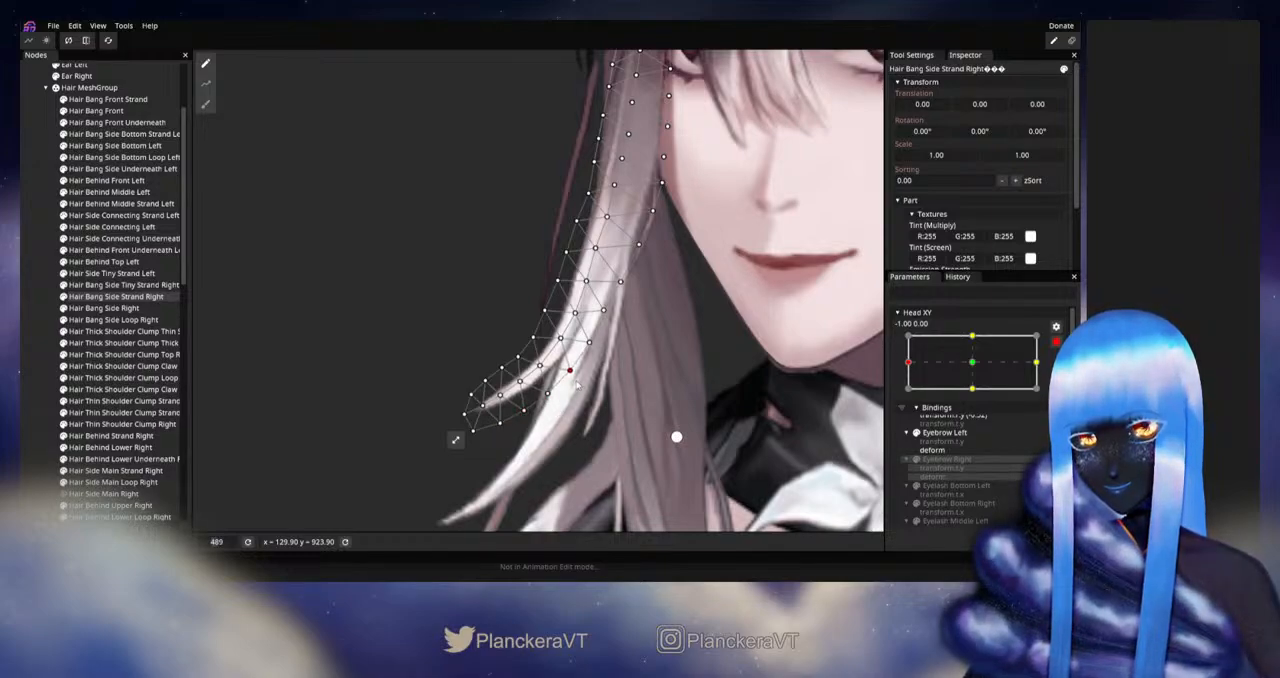
Step: Inspect the right-side hair unselected, then reselect Hair Bang Side Strand Right and wiggle the disarmed Head XY near the left extreme
{"action": "left_click", "coordinate": [35, 378]}
{"action": "scroll", "coordinate": [636, 376], "scroll_direction": "down", "scroll_amount": 3}
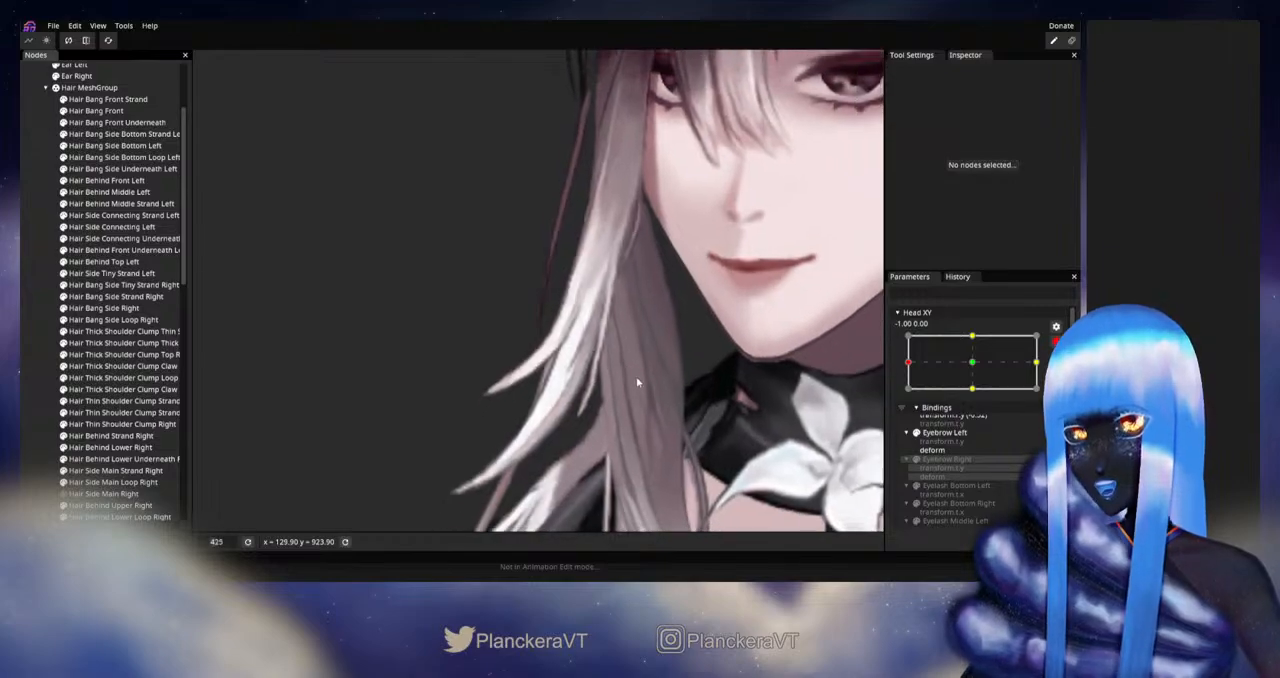
{"action": "scroll", "coordinate": [650, 419], "scroll_direction": "down", "scroll_amount": 4}
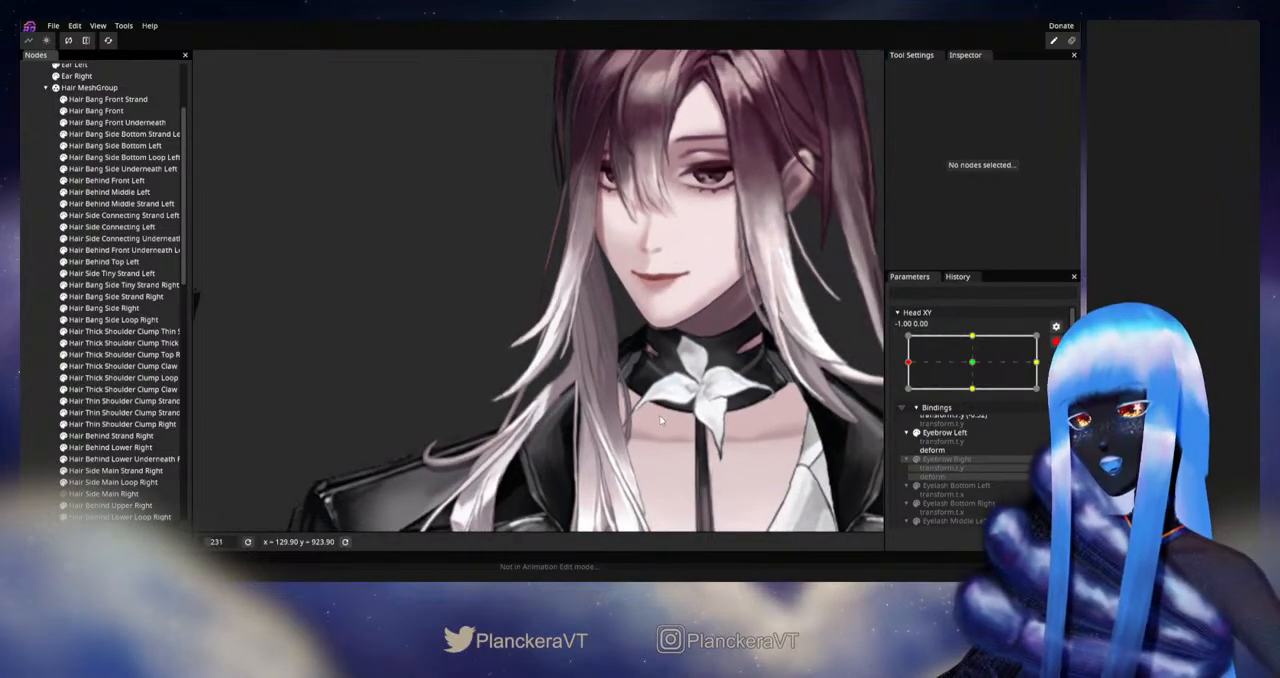
{"action": "scroll", "coordinate": [660, 420], "scroll_direction": "up", "scroll_amount": 5}
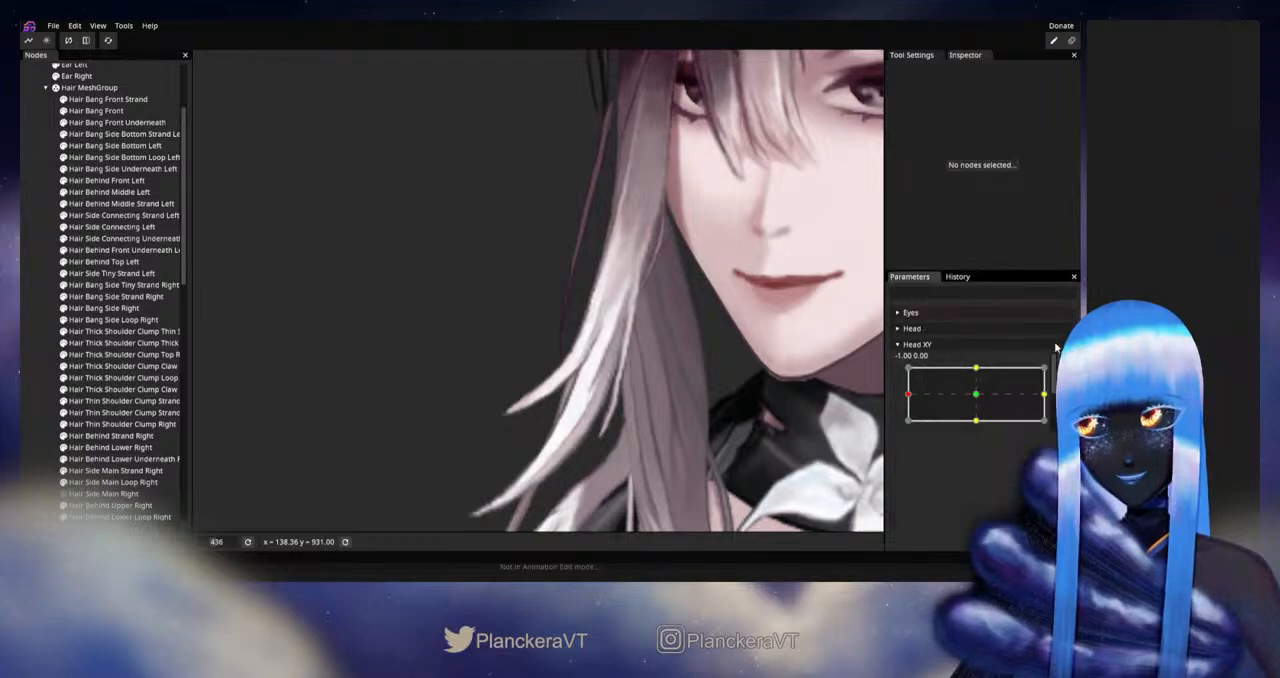
{"action": "left_click", "coordinate": [122, 297]}
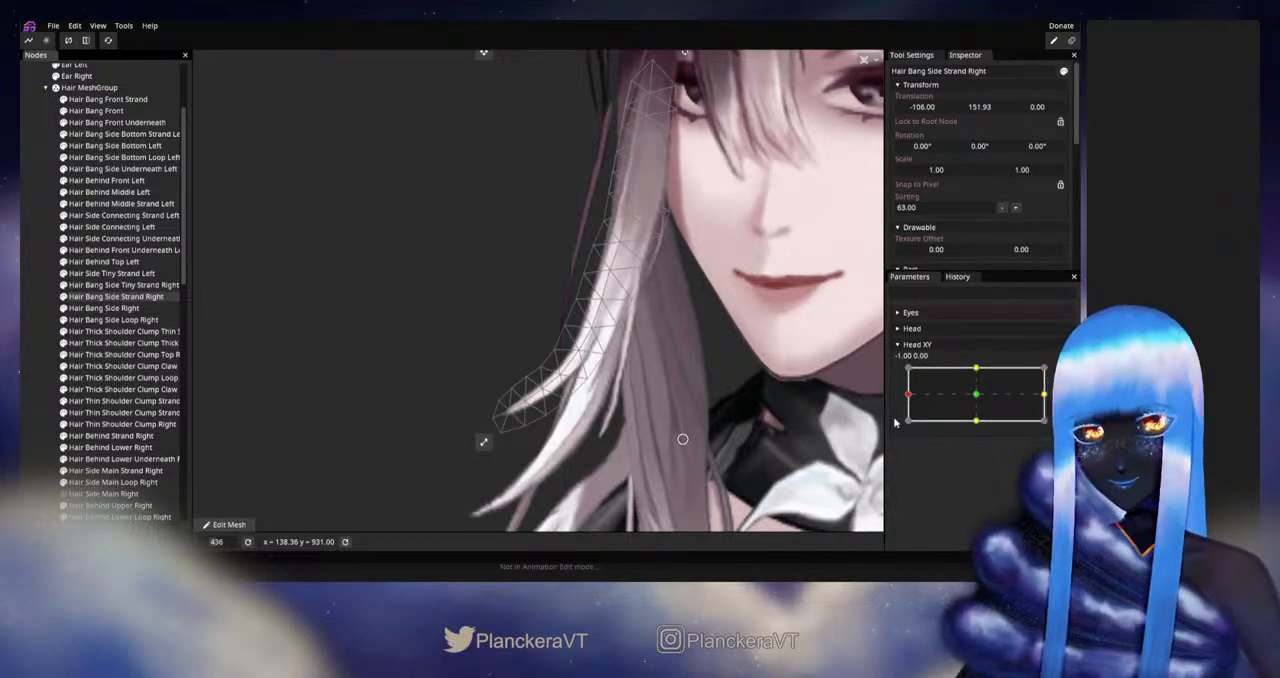
{"action": "mouse_move", "coordinate": [911, 400]}
{"action": "left_mouse_down"}
{"action": "mouse_move", "coordinate": [975, 397]}
{"action": "mouse_move", "coordinate": [905, 394]}
{"action": "left_mouse_up"}
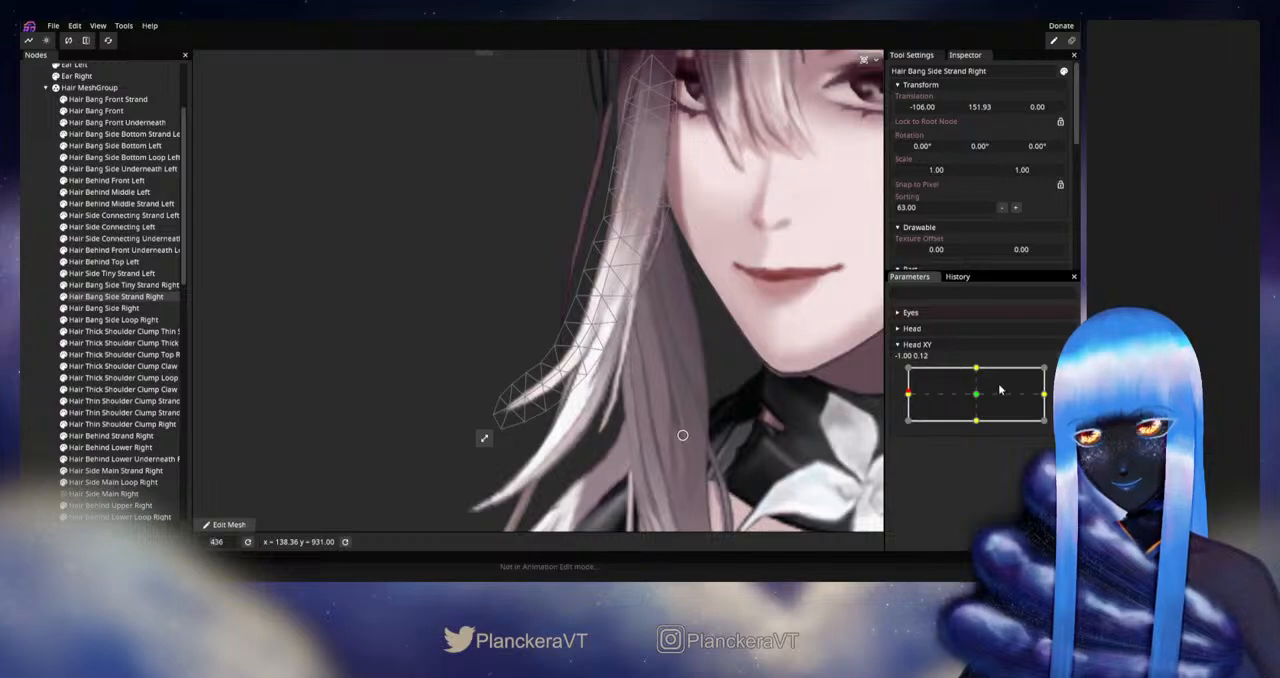
Step: Rearm Head XY at -1.00, 0.00 and smooth the center-line vertices along the lower half of Hair Bang Side Strand Right
{"action": "left_click", "coordinate": [1063, 374]}
{"action": "scroll", "coordinate": [638, 266], "scroll_direction": "up", "scroll_amount": 1}
{"action": "left_click_drag", "start_coordinate": [622, 270], "coordinate": [620, 272]}
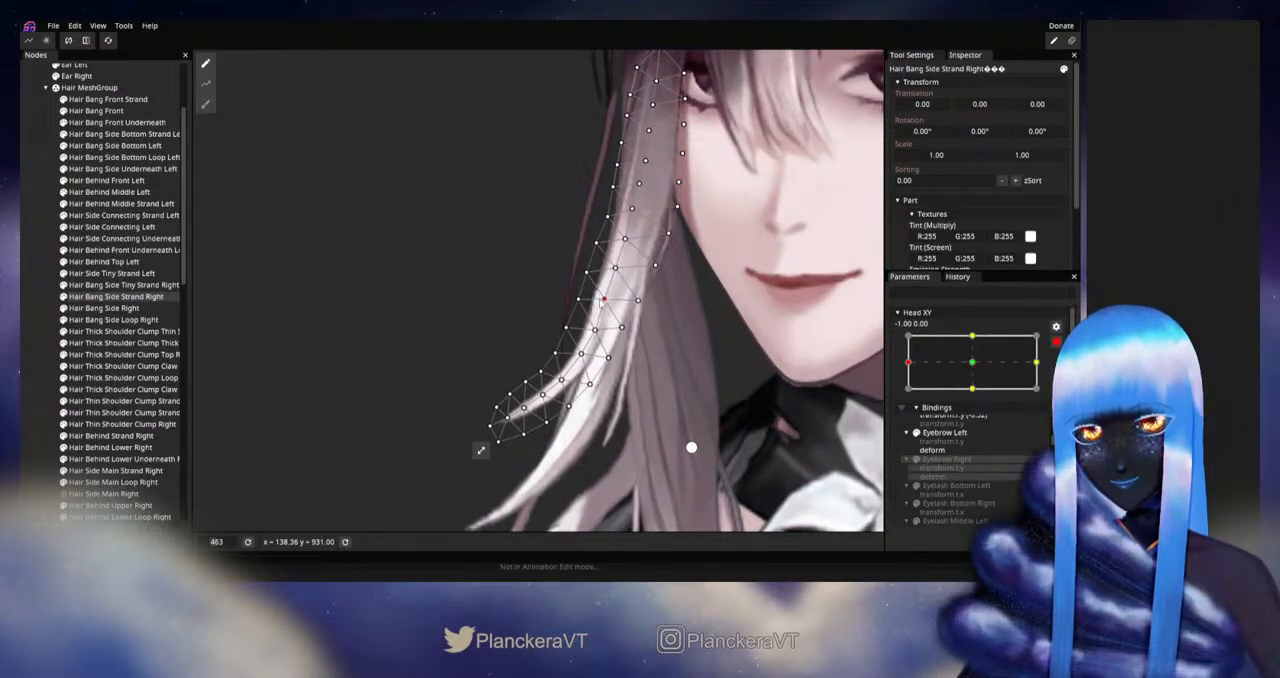
{"action": "left_click", "coordinate": [593, 329]}
{"action": "left_click_drag", "start_coordinate": [593, 329], "coordinate": [539, 395]}
{"action": "left_click", "coordinate": [541, 396]}
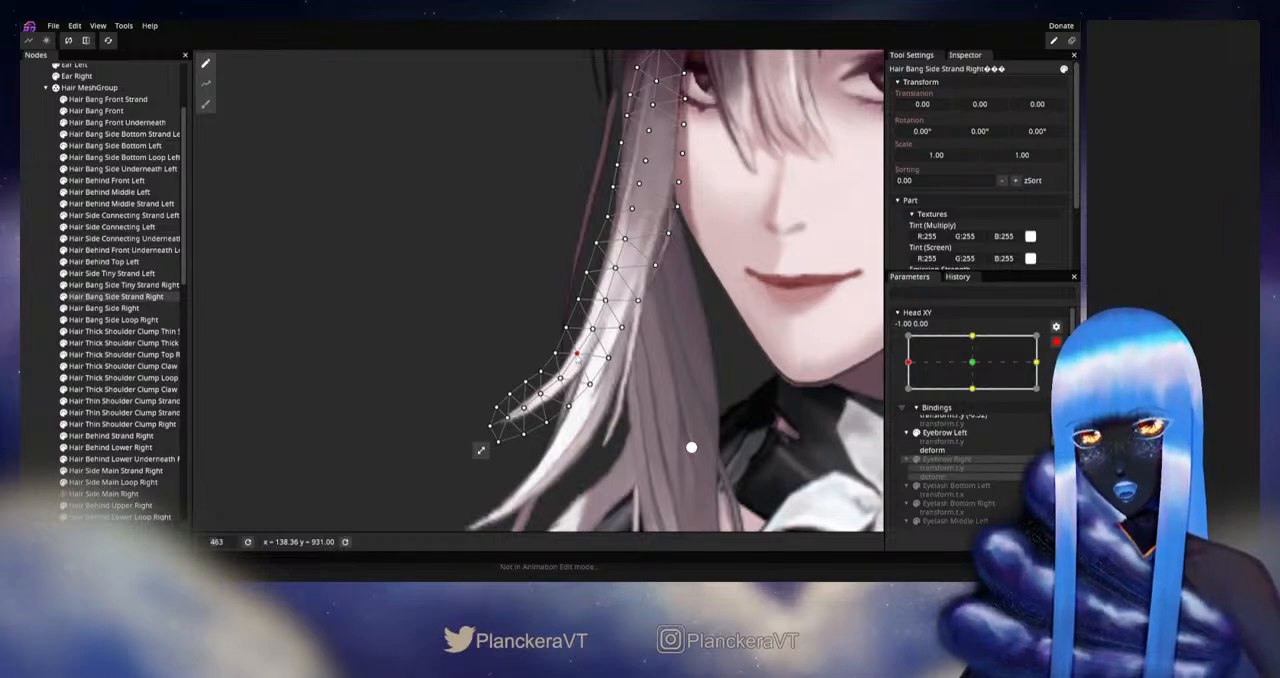
{"action": "left_click_drag", "start_coordinate": [593, 330], "coordinate": [591, 329]}
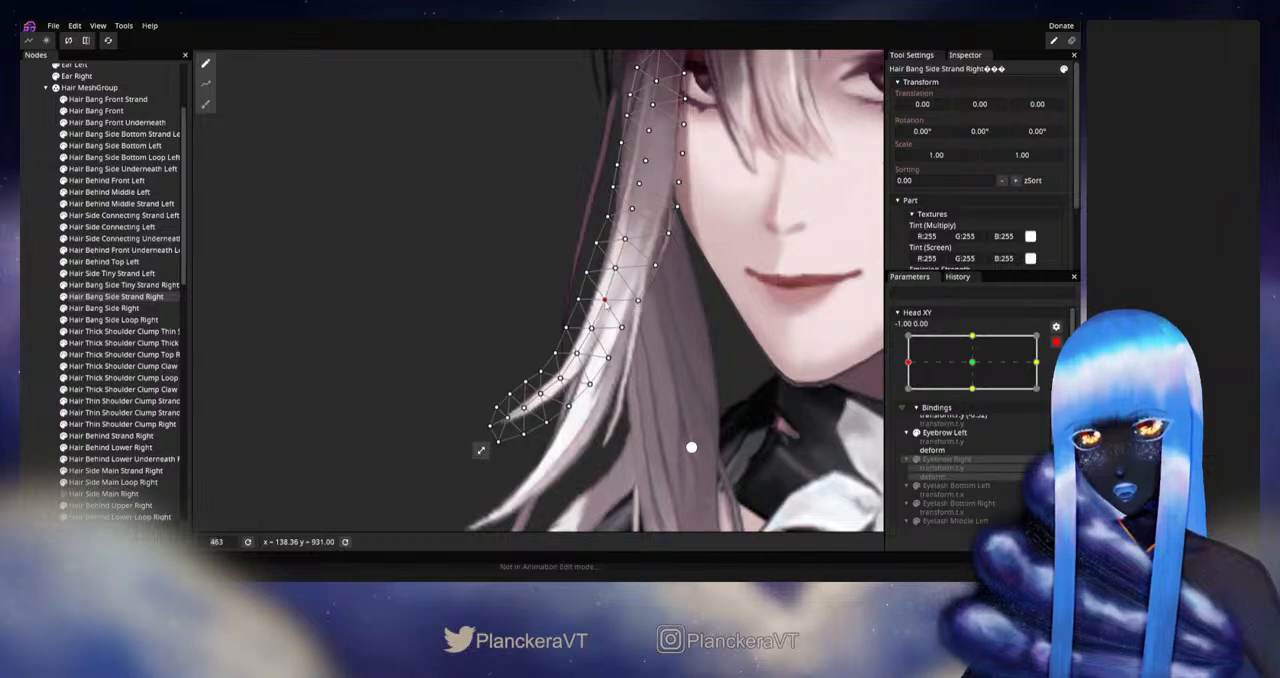
{"action": "left_click", "coordinate": [614, 267]}
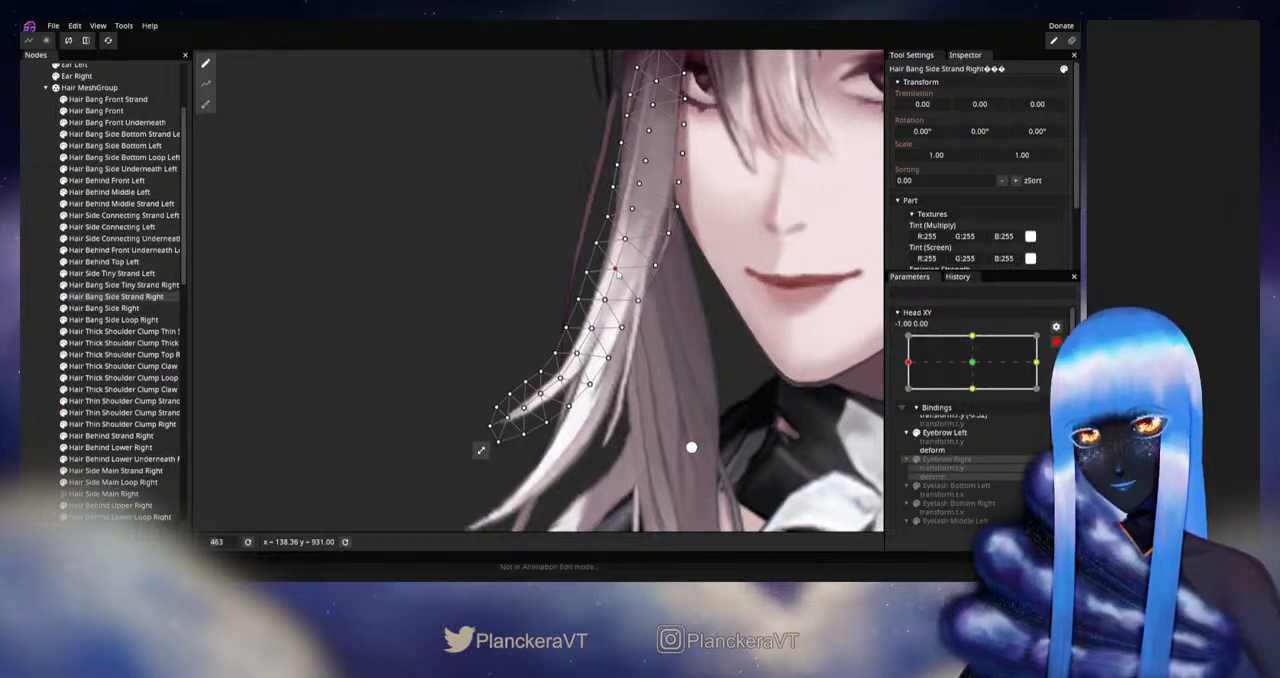
{"action": "left_click_drag", "start_coordinate": [618, 274], "coordinate": [664, 285]}
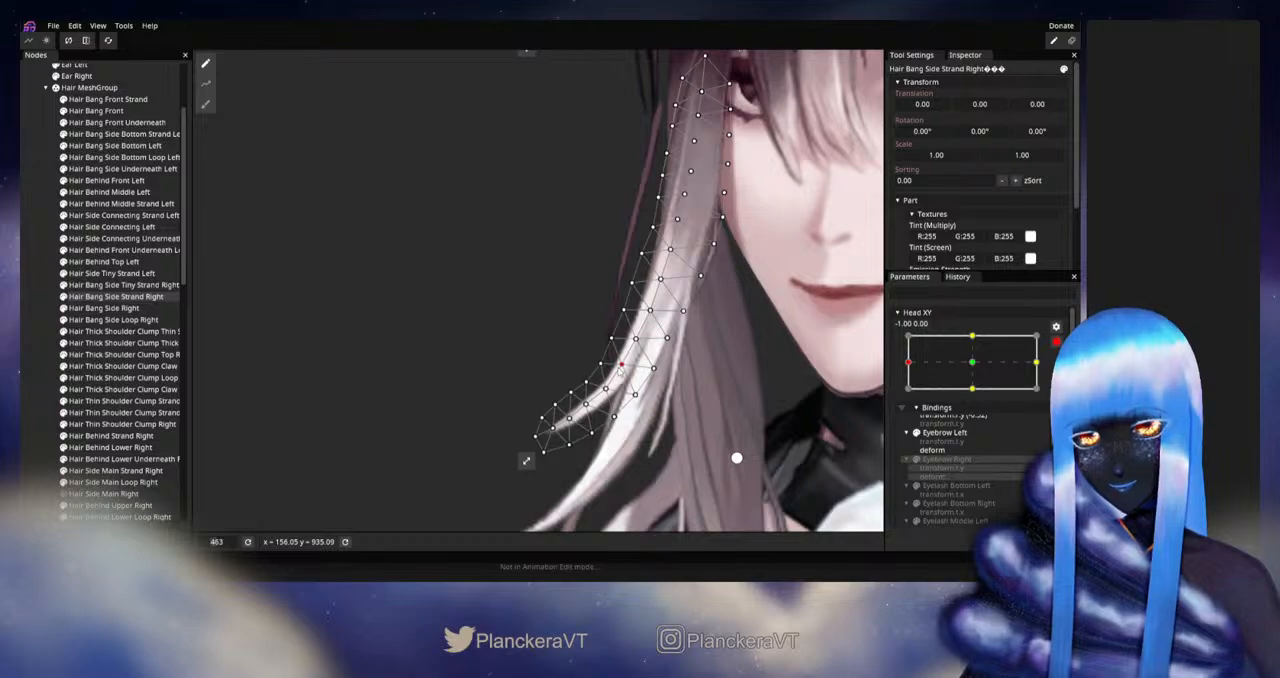
Step: Adjust the strand's tip area with the Circle Brush, then fine-tune individual vertices where the lower curve bends
{"action": "left_click", "coordinate": [205, 104]}
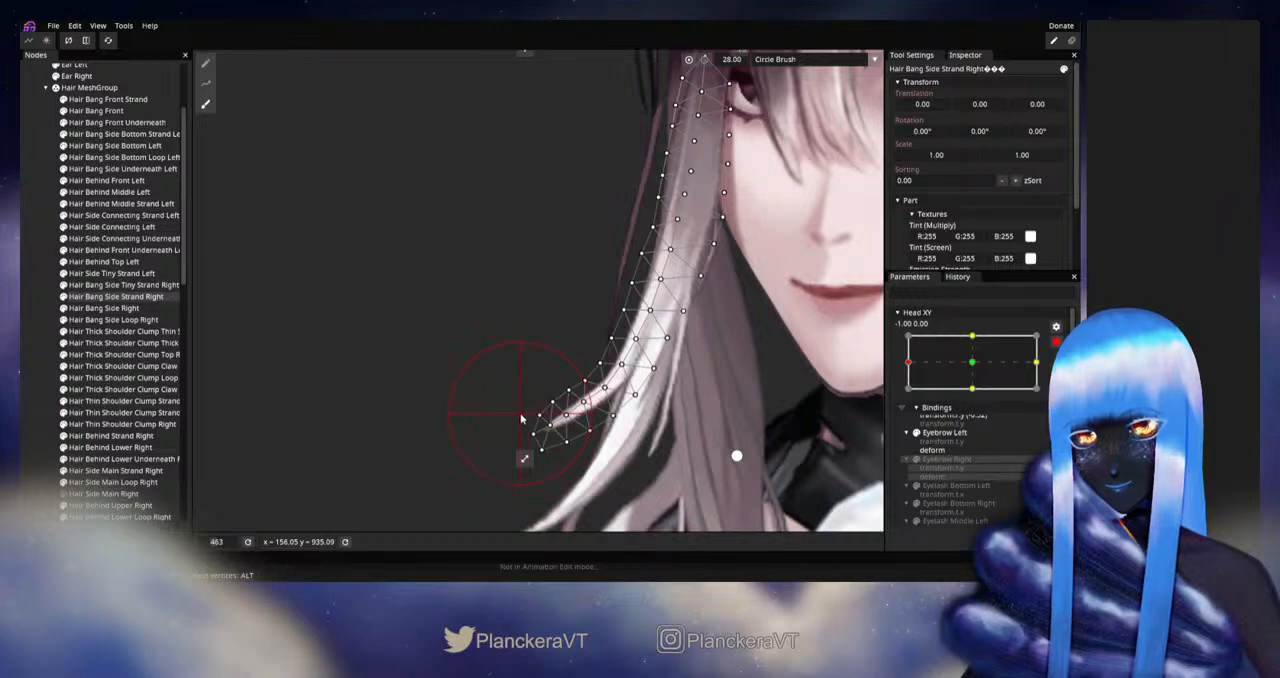
{"action": "left_click", "coordinate": [205, 63]}
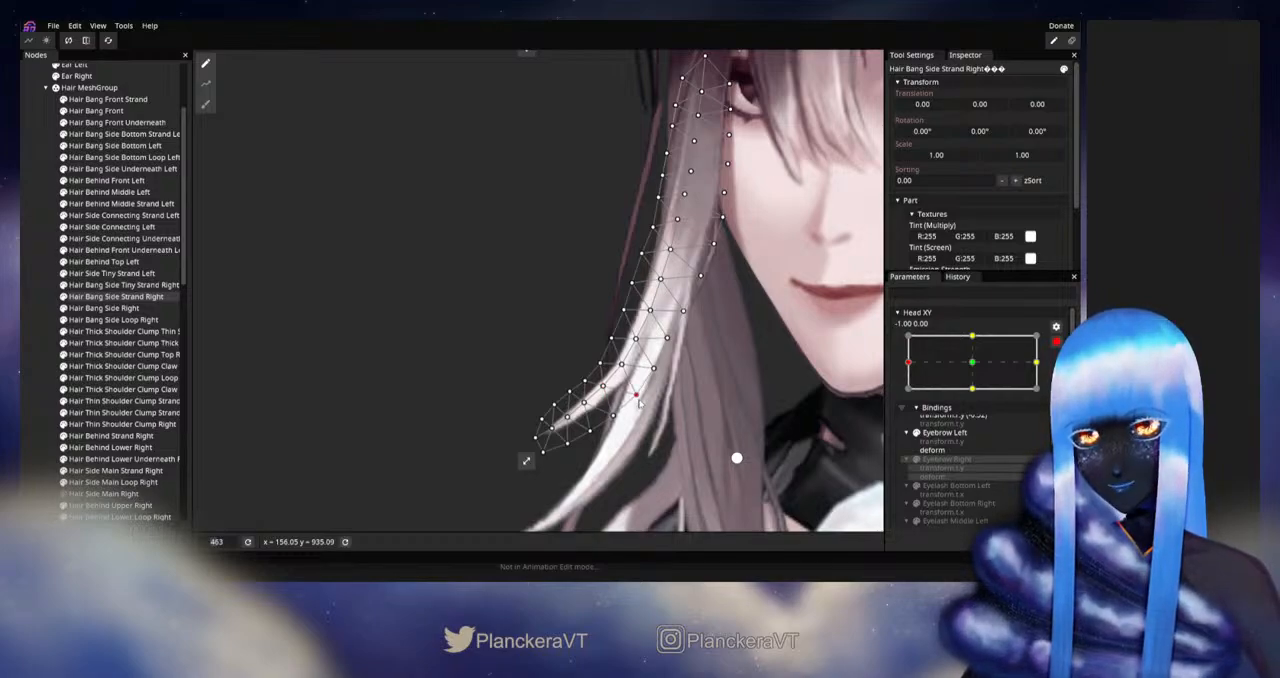
{"action": "scroll", "coordinate": [636, 400], "scroll_direction": "up", "scroll_amount": 2}
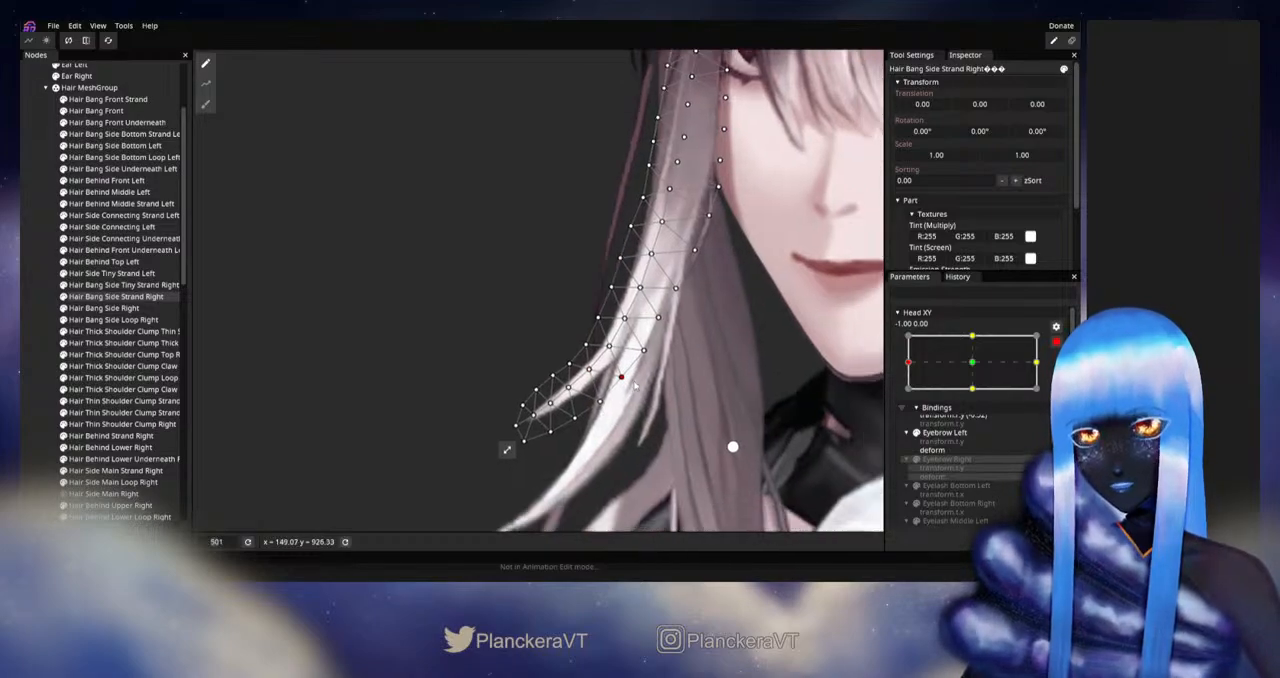
{"action": "left_click", "coordinate": [595, 379]}
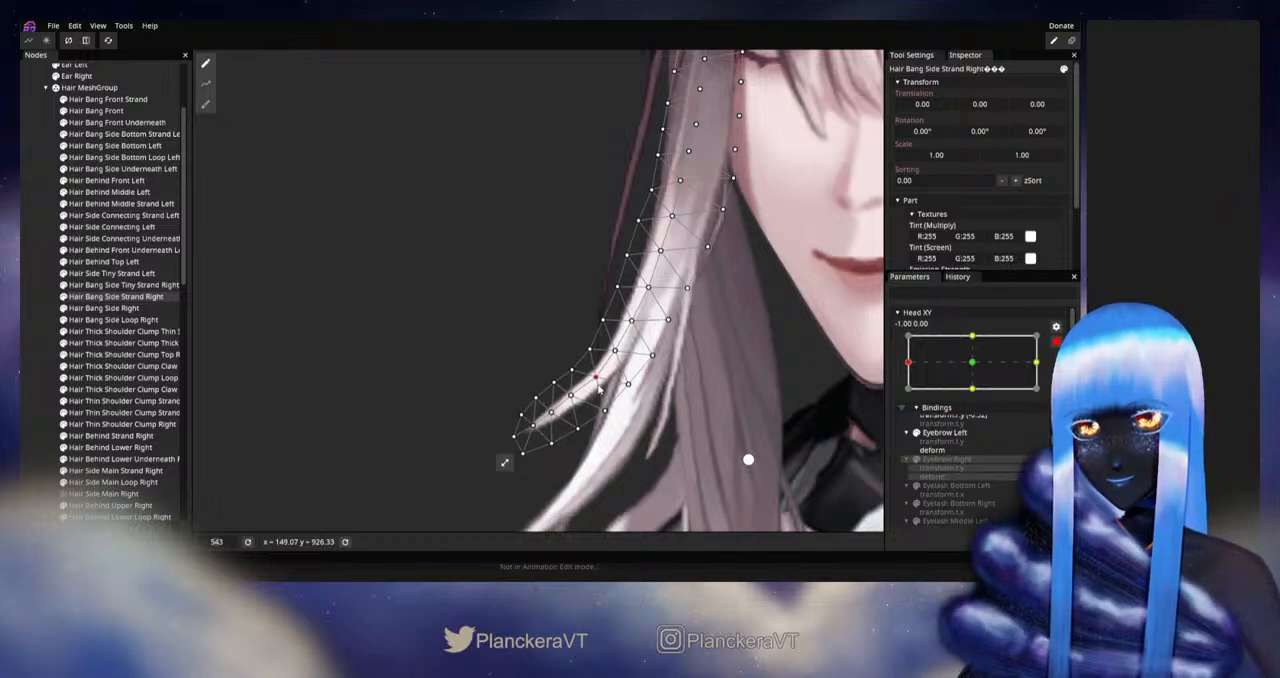
{"action": "left_click", "coordinate": [615, 353]}
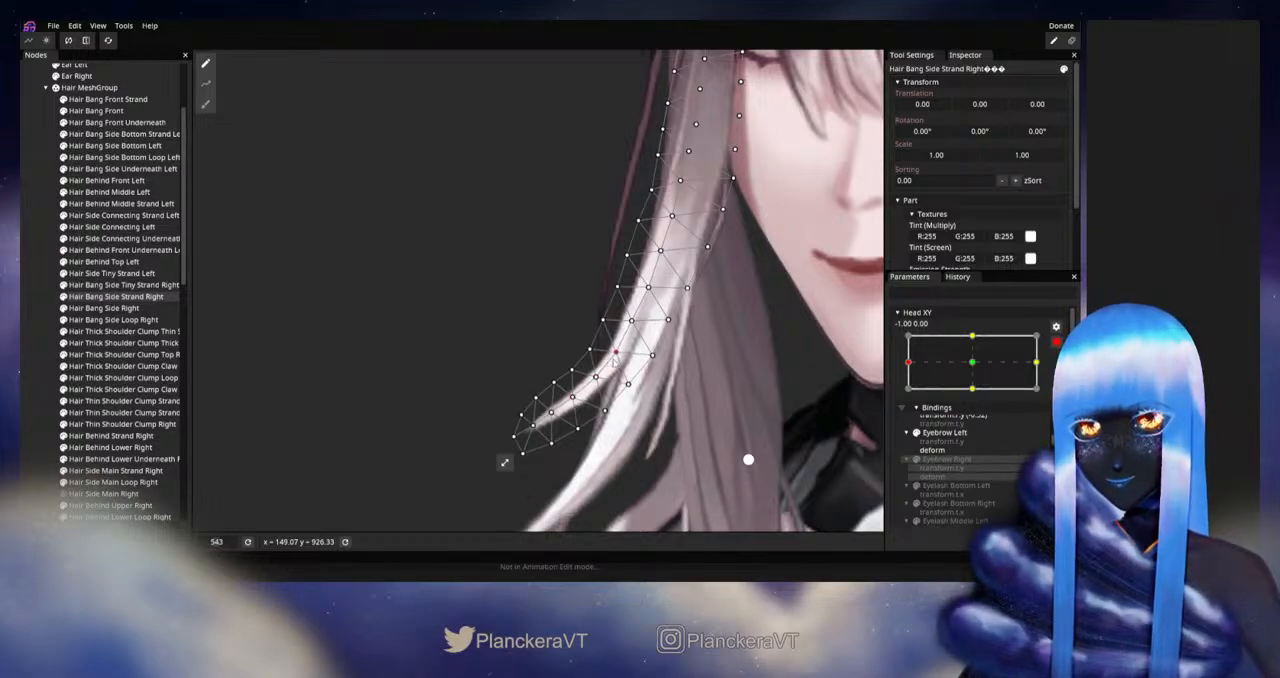
{"action": "left_click", "coordinate": [597, 380]}
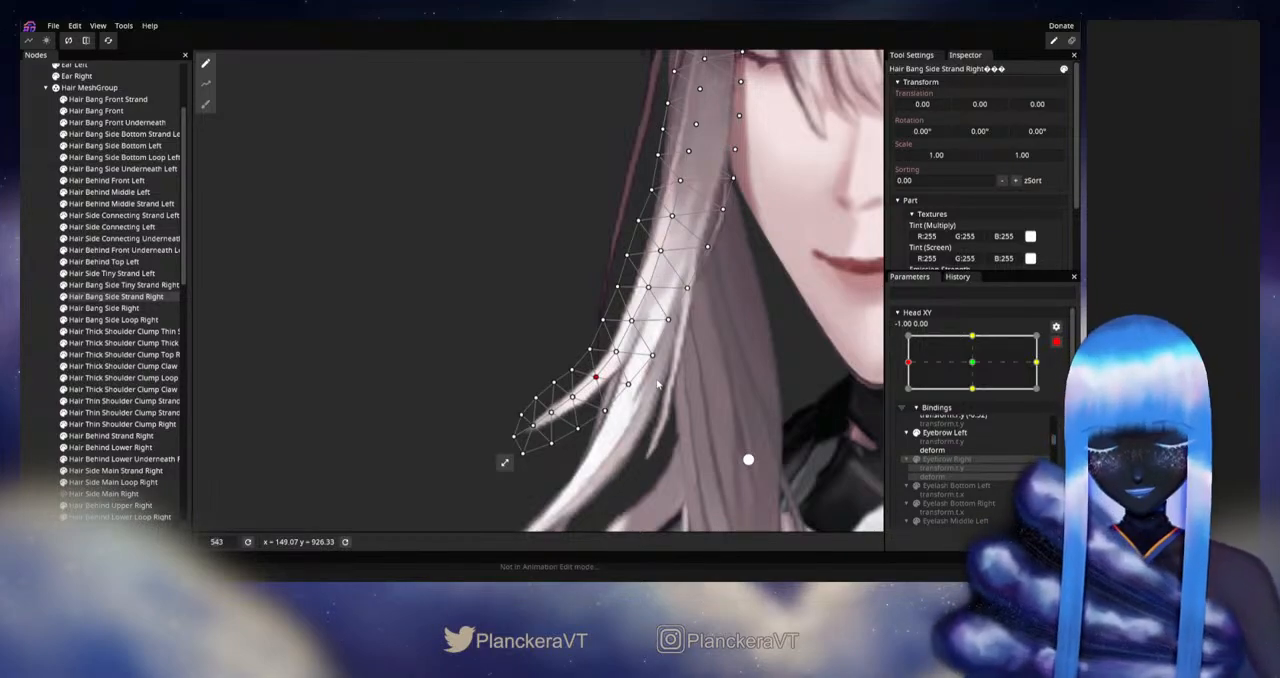
Step: Disarm Head XY and move it slightly at the left extreme to examine the refined lower curve of the strand
{"action": "scroll", "coordinate": [751, 342], "scroll_direction": "down", "scroll_amount": 1}
{"action": "scroll", "coordinate": [793, 392], "scroll_direction": "down", "scroll_amount": 3}
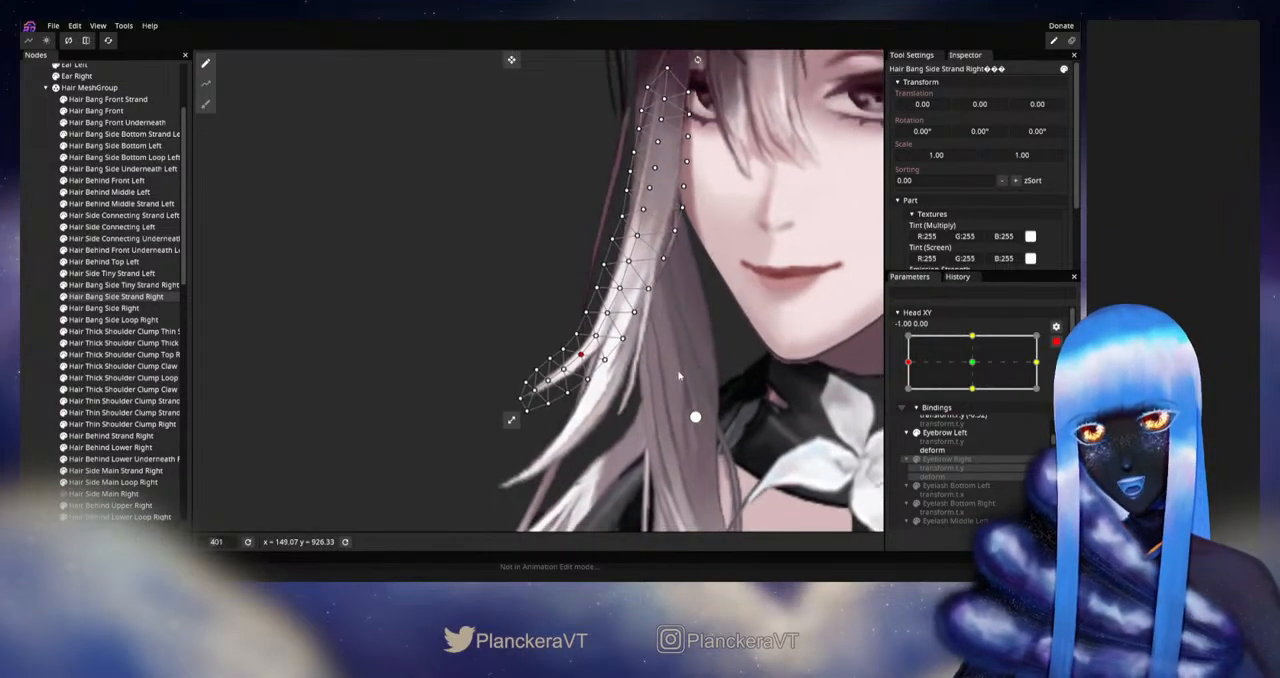
{"action": "left_click_drag", "start_coordinate": [793, 392], "coordinate": [827, 387]}
{"action": "left_click", "coordinate": [1056, 342]}
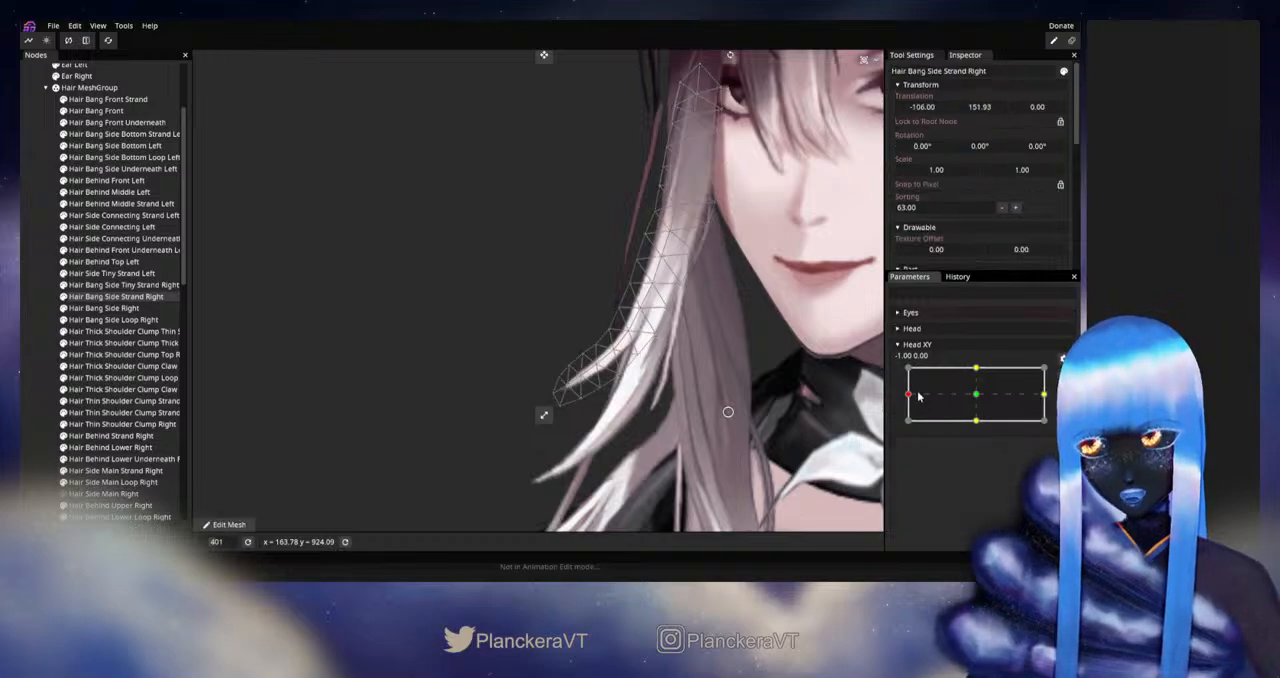
{"action": "mouse_move", "coordinate": [911, 397]}
{"action": "left_mouse_down"}
{"action": "mouse_move", "coordinate": [975, 395]}
{"action": "mouse_move", "coordinate": [908, 394]}
{"action": "left_mouse_up"}
Step: Rearm Head XY at -1.00, 0.00, brush the strand's tip slightly outward, refine a lower-curve vertex, and deselect the strand
{"action": "left_click", "coordinate": [1063, 374]}
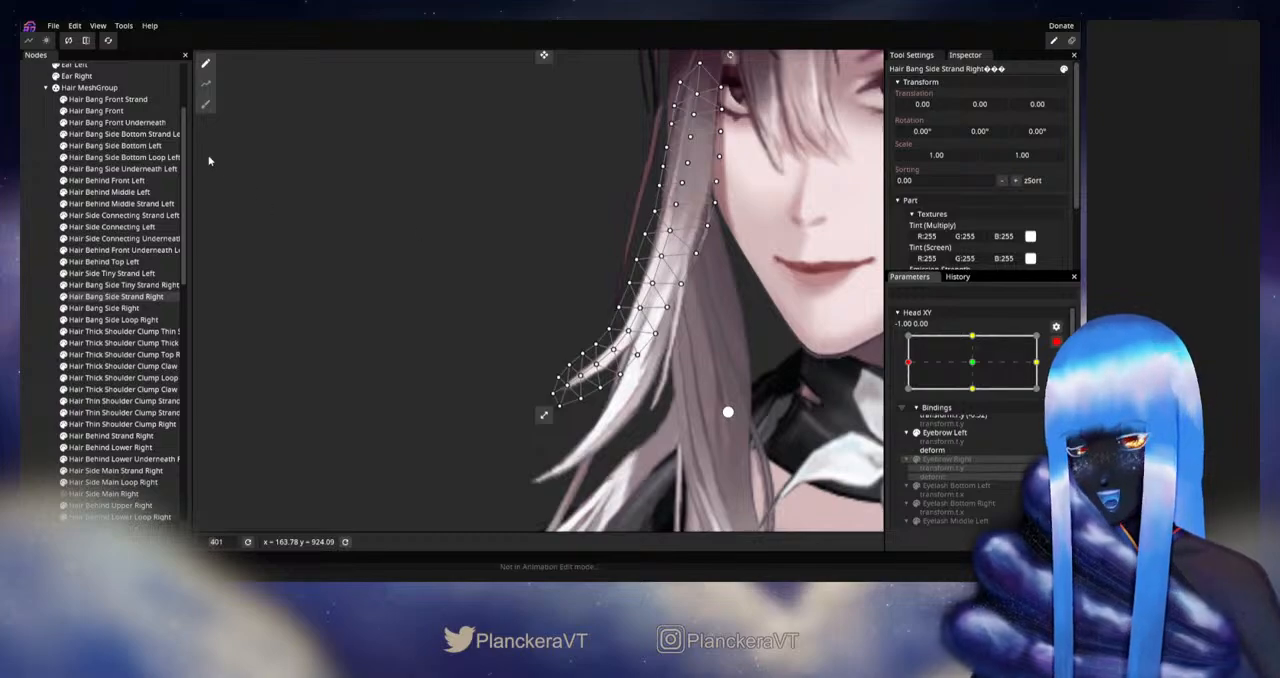
{"action": "left_click", "coordinate": [205, 104]}
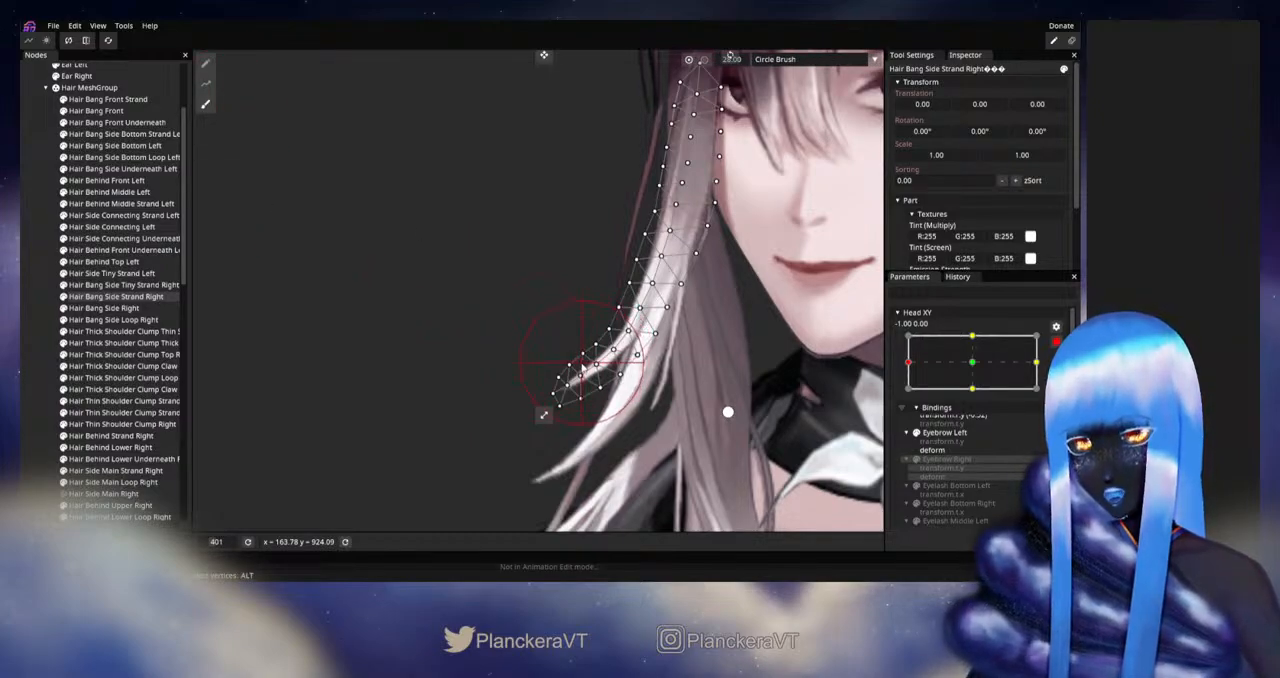
{"action": "left_click_drag", "start_coordinate": [570, 376], "coordinate": [562, 383]}
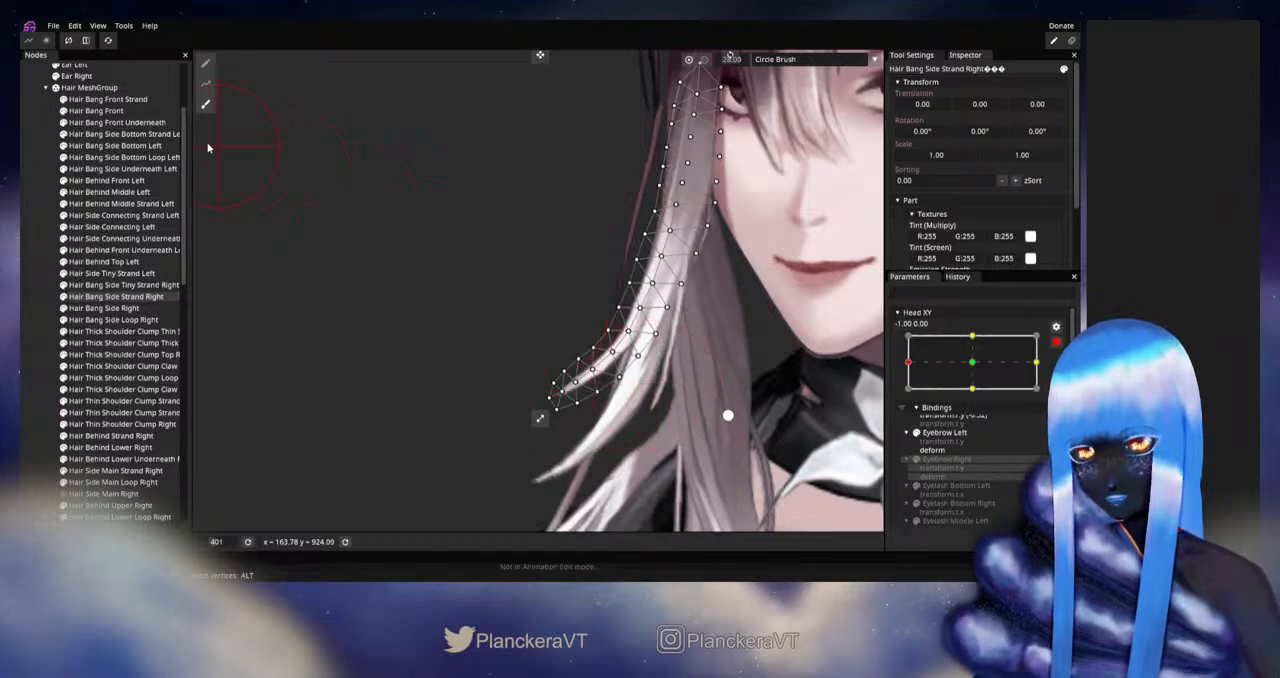
{"action": "left_click", "coordinate": [206, 64]}
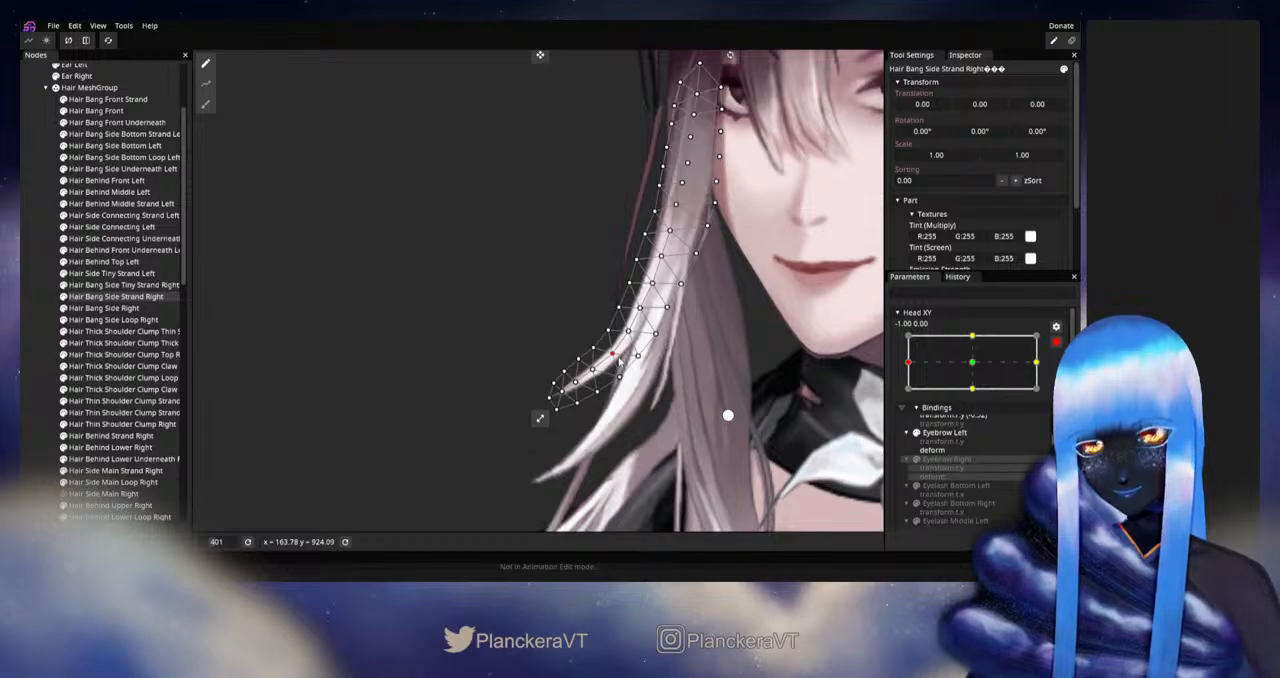
{"action": "left_click", "coordinate": [26, 341]}
{"action": "scroll", "coordinate": [698, 418], "scroll_direction": "down", "scroll_amount": 3}
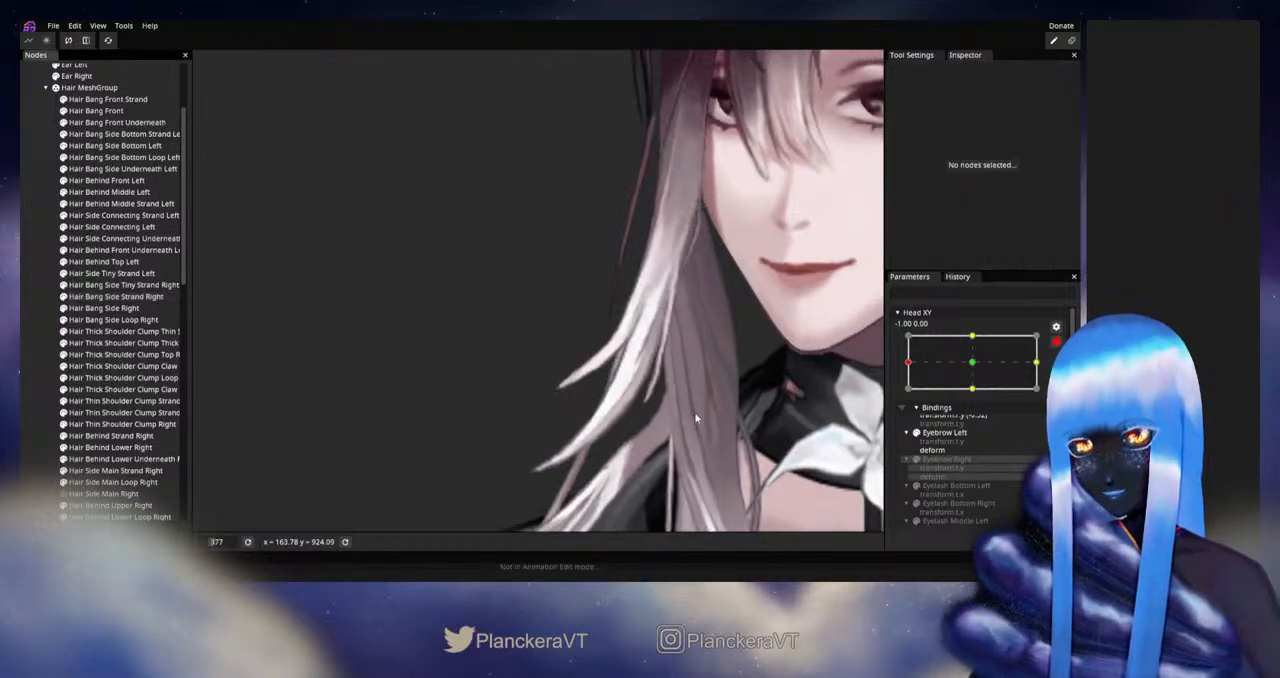
{"action": "scroll", "coordinate": [613, 358], "scroll_direction": "down", "scroll_amount": 2}
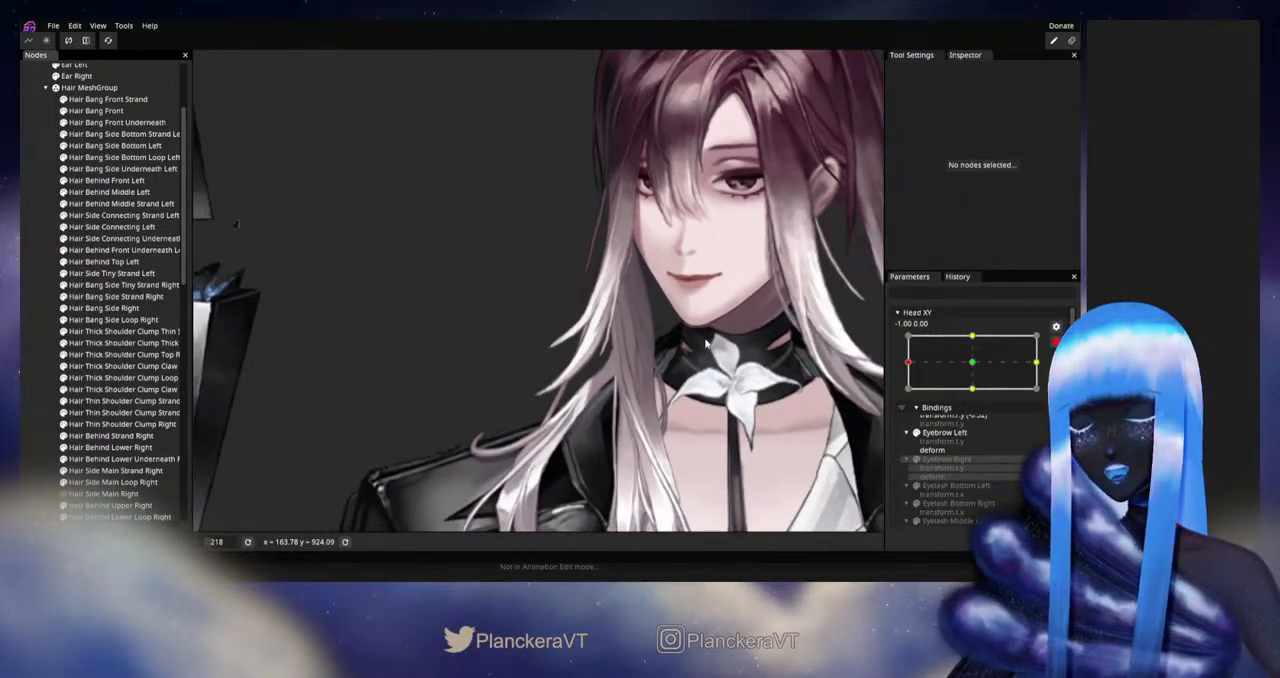
Step: Disarm Head XY and move it slightly at the left extreme to examine how the hair follows around the whole head
{"action": "left_click_drag", "start_coordinate": [684, 320], "coordinate": [669, 349]}
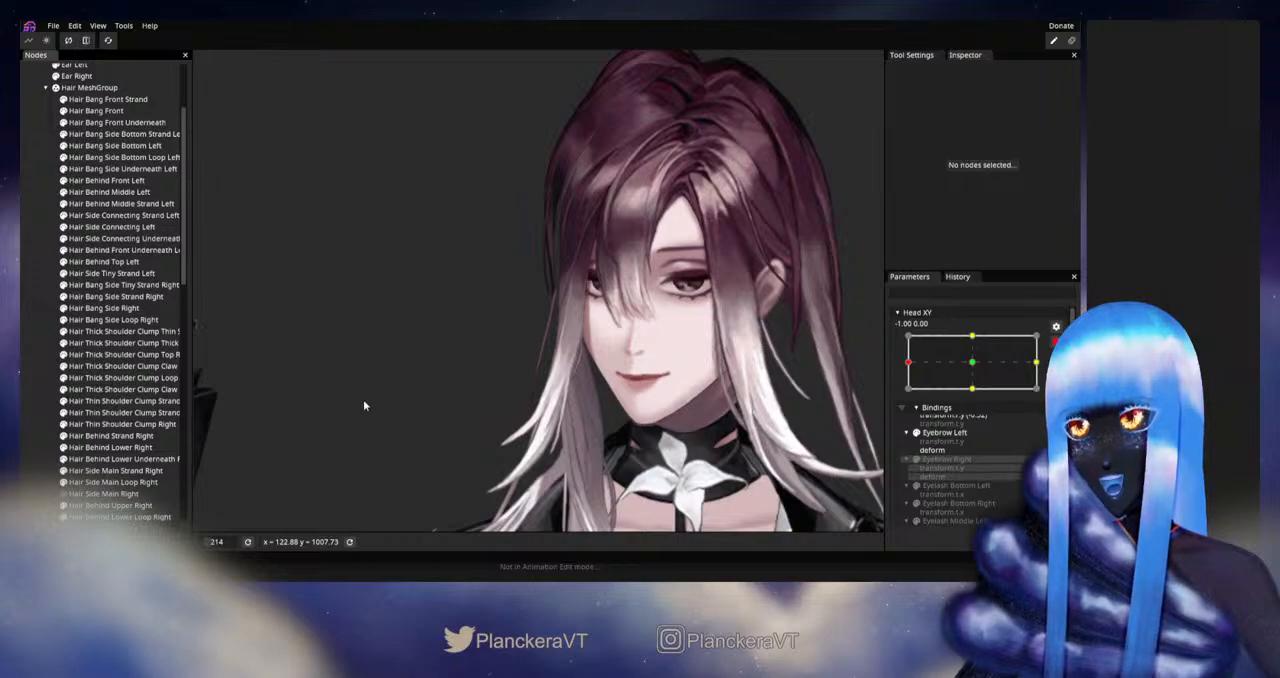
{"action": "scroll", "coordinate": [62, 357], "scroll_direction": "down", "scroll_amount": 4}
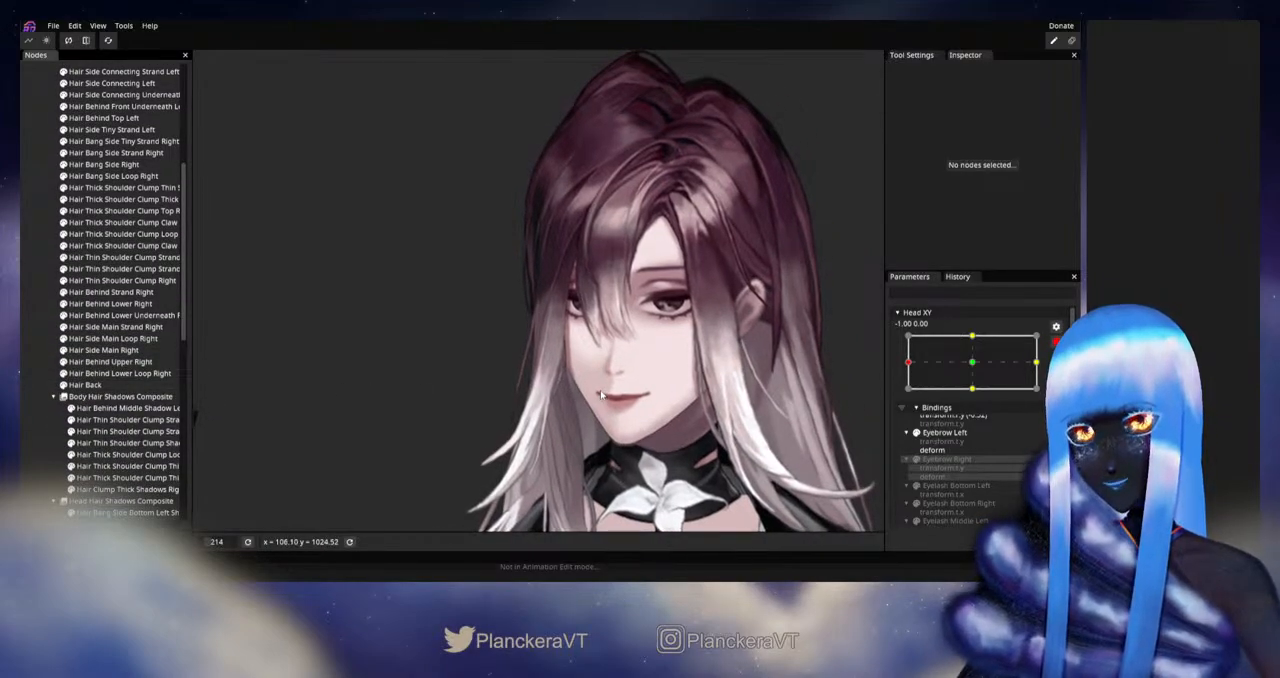
{"action": "right_click", "coordinate": [621, 371]}
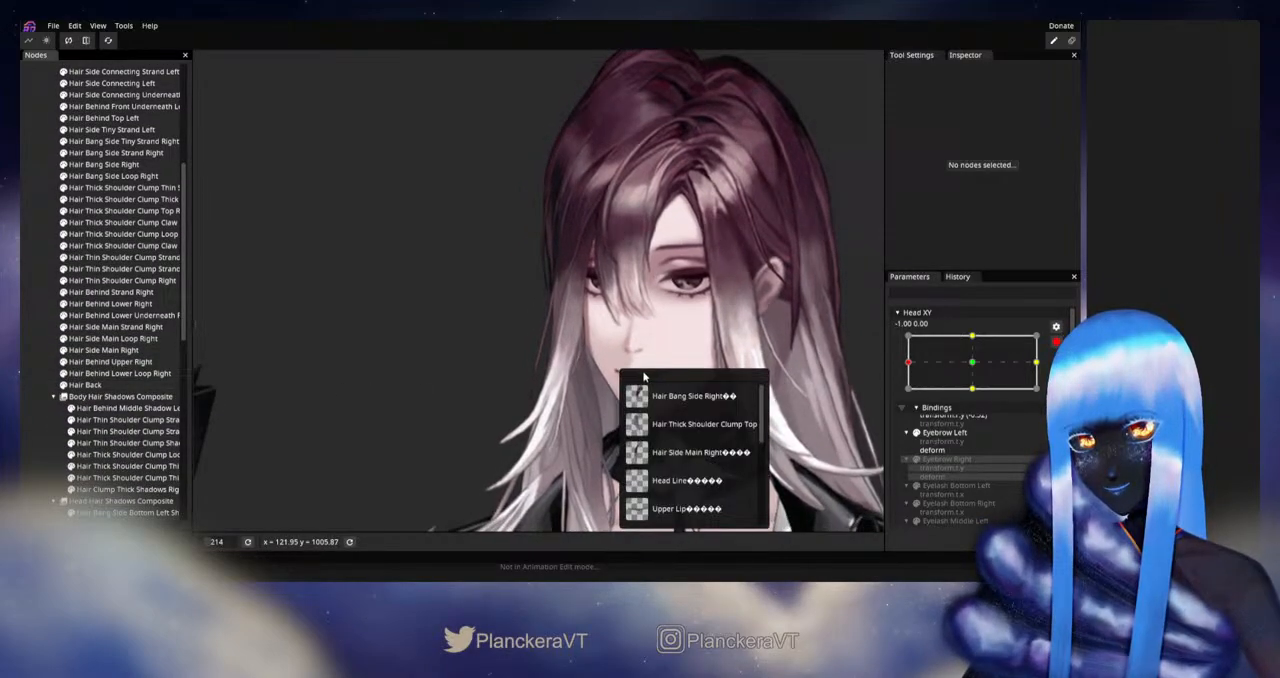
{"action": "left_click", "coordinate": [696, 285]}
{"action": "left_click_drag", "start_coordinate": [763, 285], "coordinate": [675, 340]}
{"action": "scroll", "coordinate": [661, 340], "scroll_direction": "down", "scroll_amount": 3}
{"action": "left_click", "coordinate": [1056, 330]}
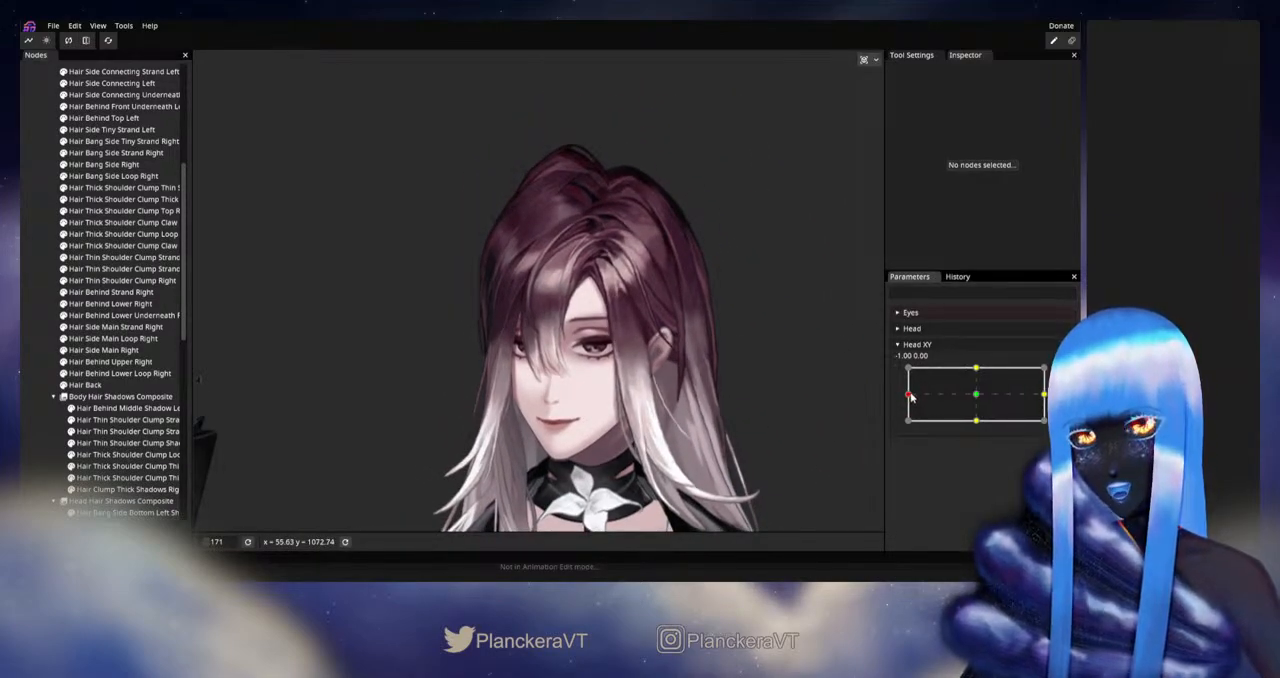
{"action": "mouse_move", "coordinate": [910, 397]}
{"action": "left_mouse_down"}
{"action": "mouse_move", "coordinate": [978, 398]}
{"action": "mouse_move", "coordinate": [893, 396]}
{"action": "mouse_move", "coordinate": [986, 398]}
{"action": "mouse_move", "coordinate": [896, 398]}
{"action": "left_mouse_up"}
Step: Rearm Head XY at -1.00, 0.00, hide Hair Behind Upper Right, and test slight Head XY movement with the parameter disarmed
{"action": "left_click", "coordinate": [1056, 374]}
{"action": "scroll", "coordinate": [572, 160], "scroll_direction": "up", "scroll_amount": 4}
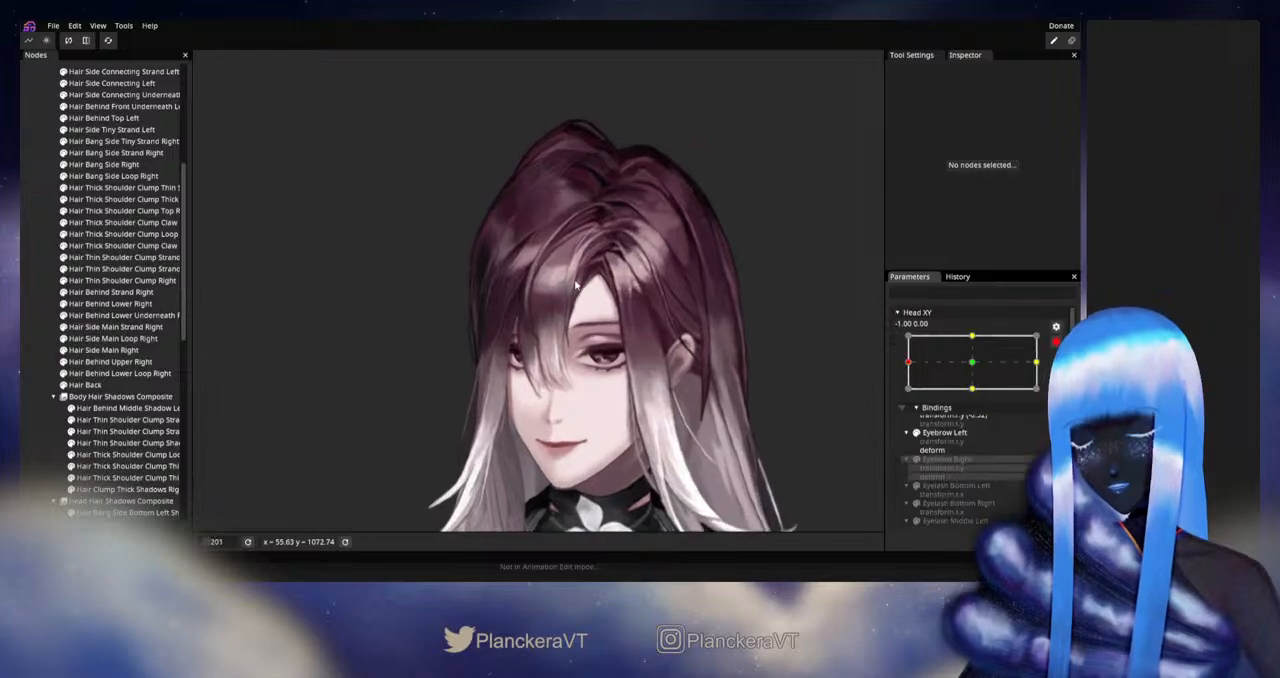
{"action": "left_click_drag", "start_coordinate": [570, 159], "coordinate": [547, 248]}
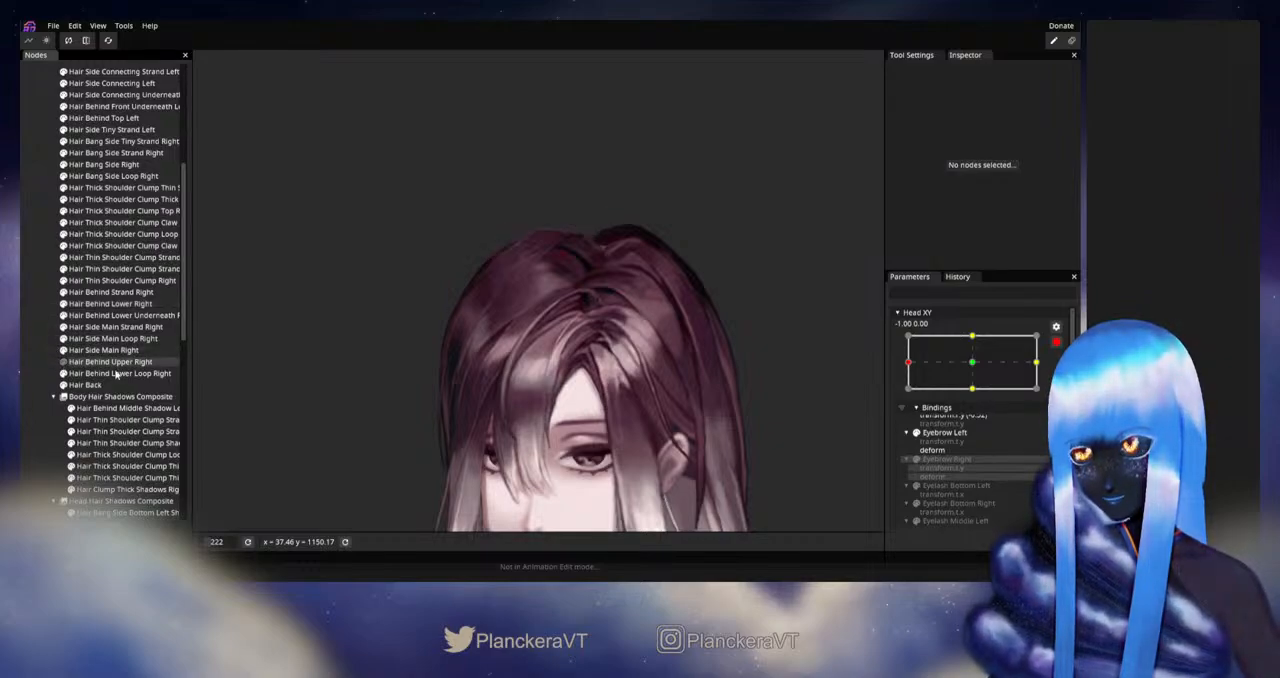
{"action": "scroll", "coordinate": [791, 418], "scroll_direction": "down", "scroll_amount": 5}
{"action": "left_click_drag", "start_coordinate": [791, 418], "coordinate": [909, 397]}
{"action": "left_click", "coordinate": [1056, 342]}
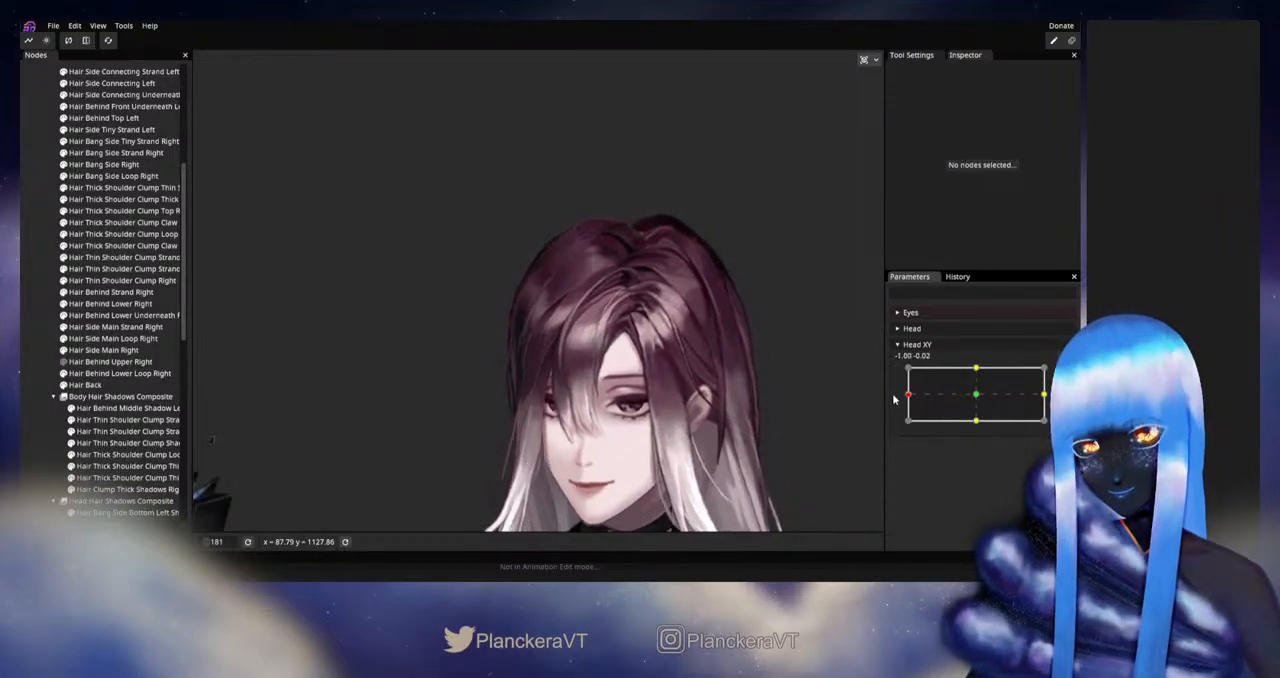
Step: Rearm Head XY at -1.00, 0.00, adjust the crown end of Hair Behind Lower Right with the Circle Brush, and deselect the part
{"action": "left_click", "coordinate": [1064, 374]}
{"action": "left_click_drag", "start_coordinate": [606, 339], "coordinate": [565, 401]}
{"action": "scroll", "coordinate": [565, 401], "scroll_direction": "up", "scroll_amount": 5}
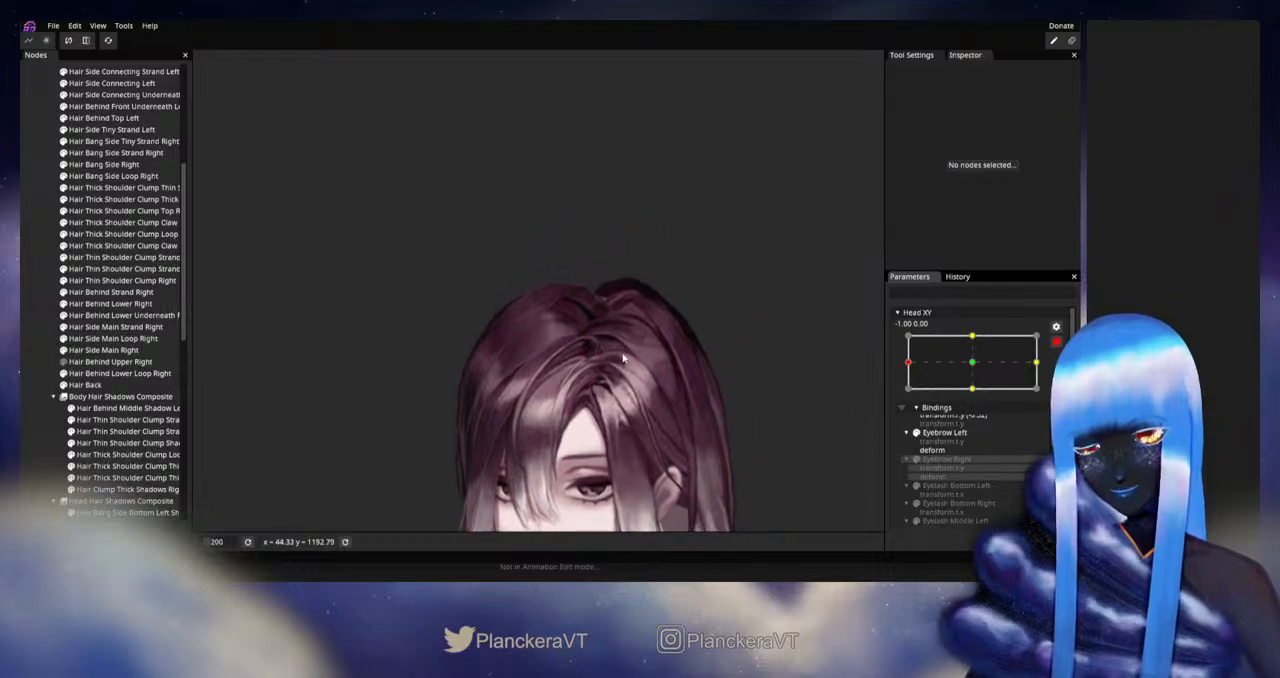
{"action": "scroll", "coordinate": [565, 401], "scroll_direction": "up", "scroll_amount": 3}
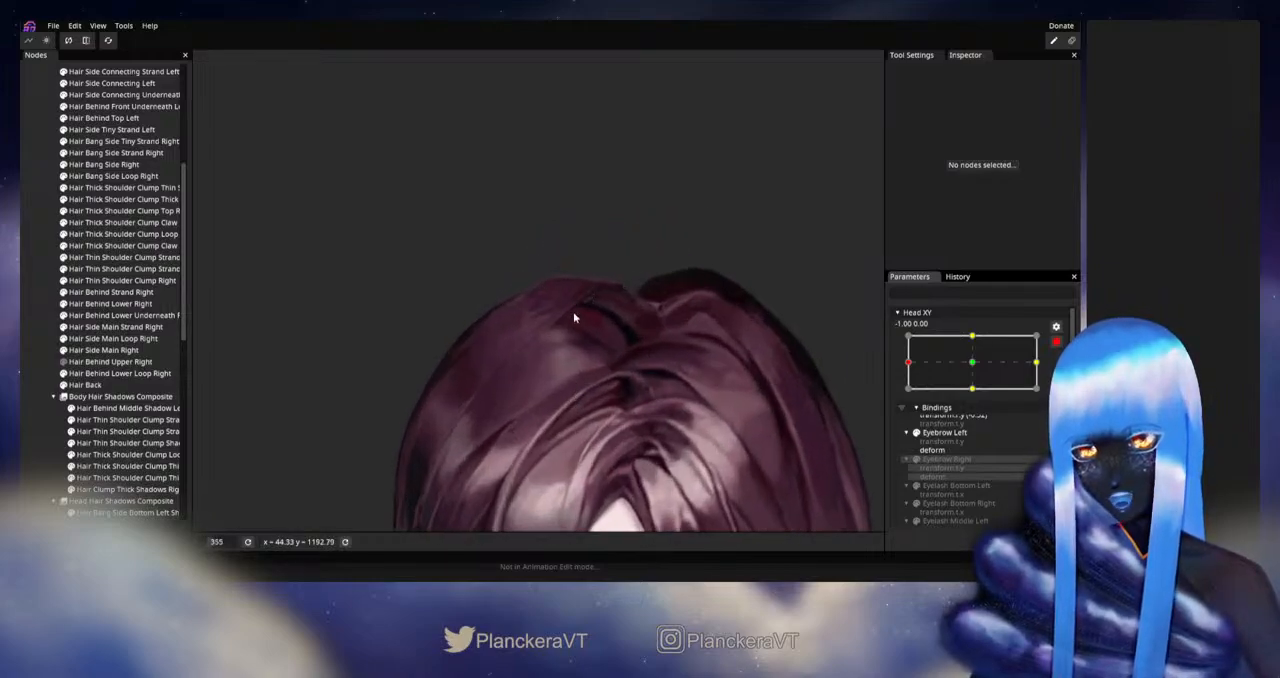
{"action": "left_click", "coordinate": [108, 303]}
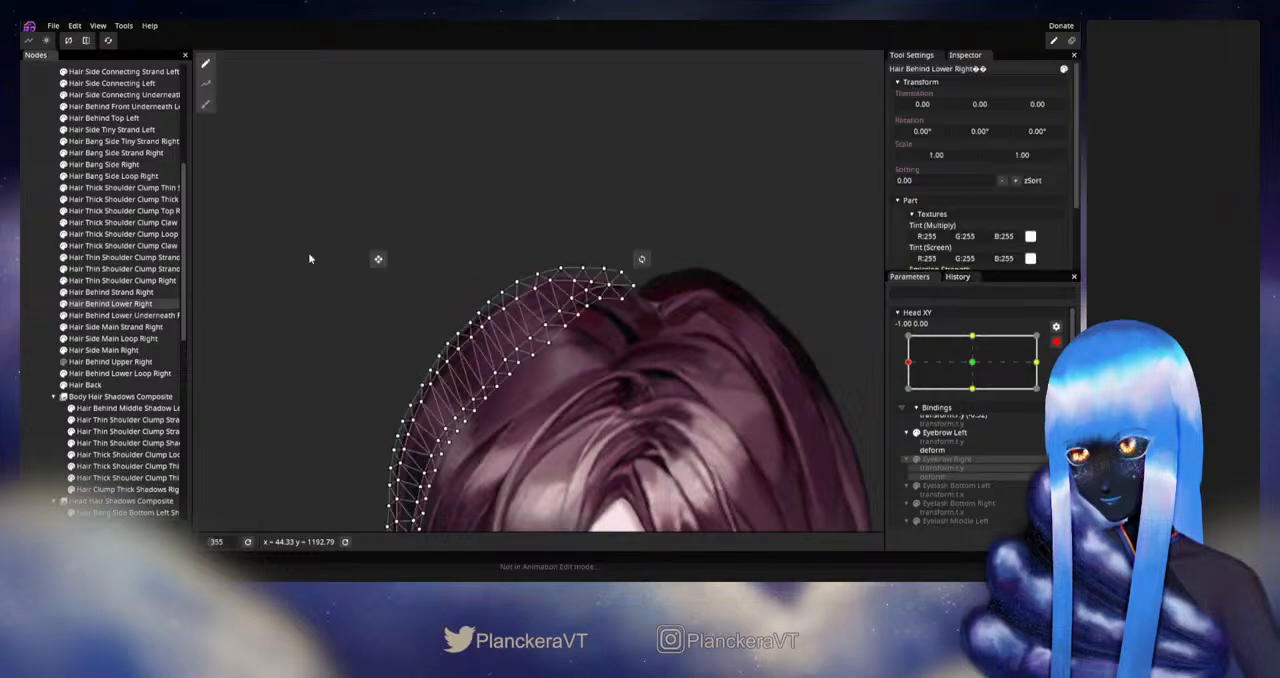
{"action": "left_click", "coordinate": [205, 104]}
{"action": "scroll", "coordinate": [670, 318], "scroll_direction": "up", "scroll_amount": 1}
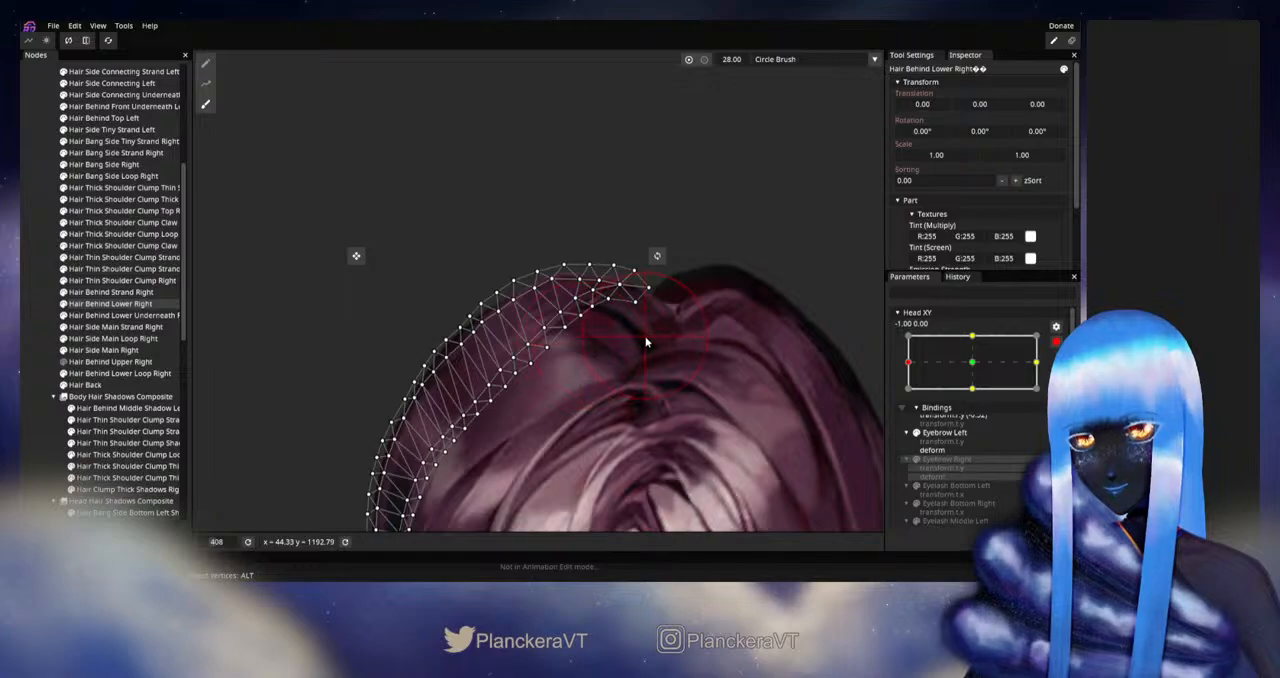
{"action": "left_click", "coordinate": [51, 358]}
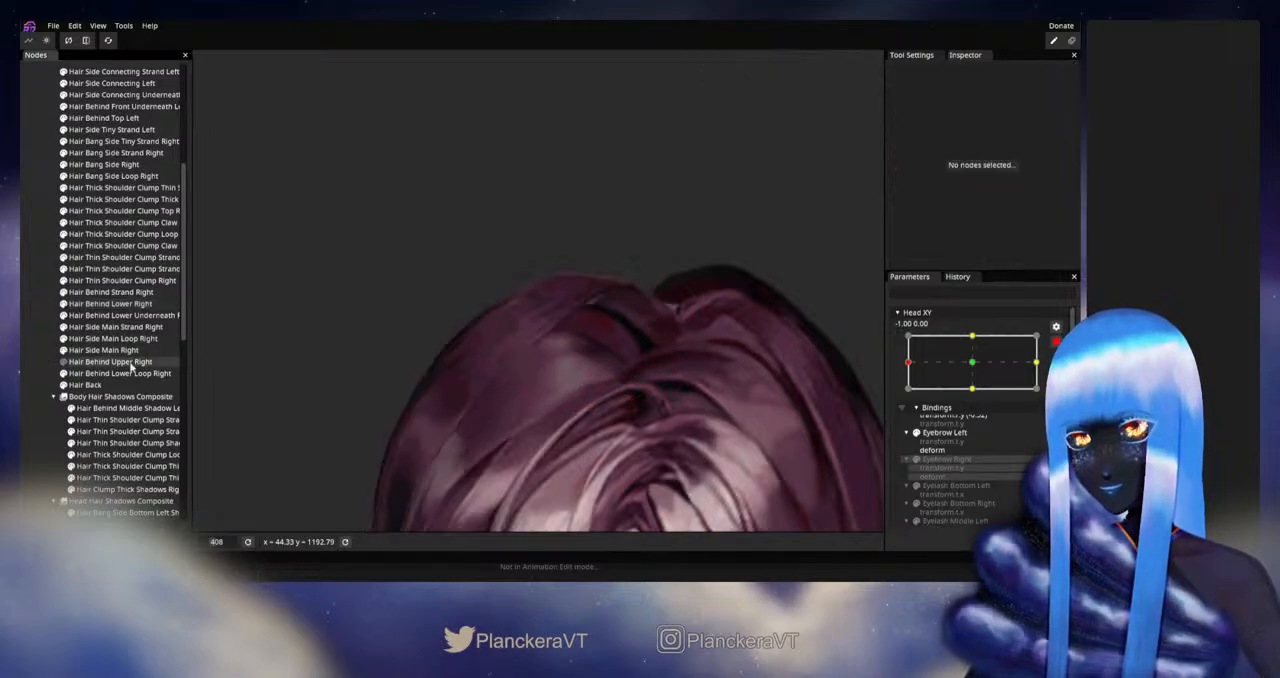
Step: Disarm Head XY and nudge it repeatedly around the left extreme to examine the overlap of hair pieces at the crown
{"action": "left_click", "coordinate": [1056, 342]}
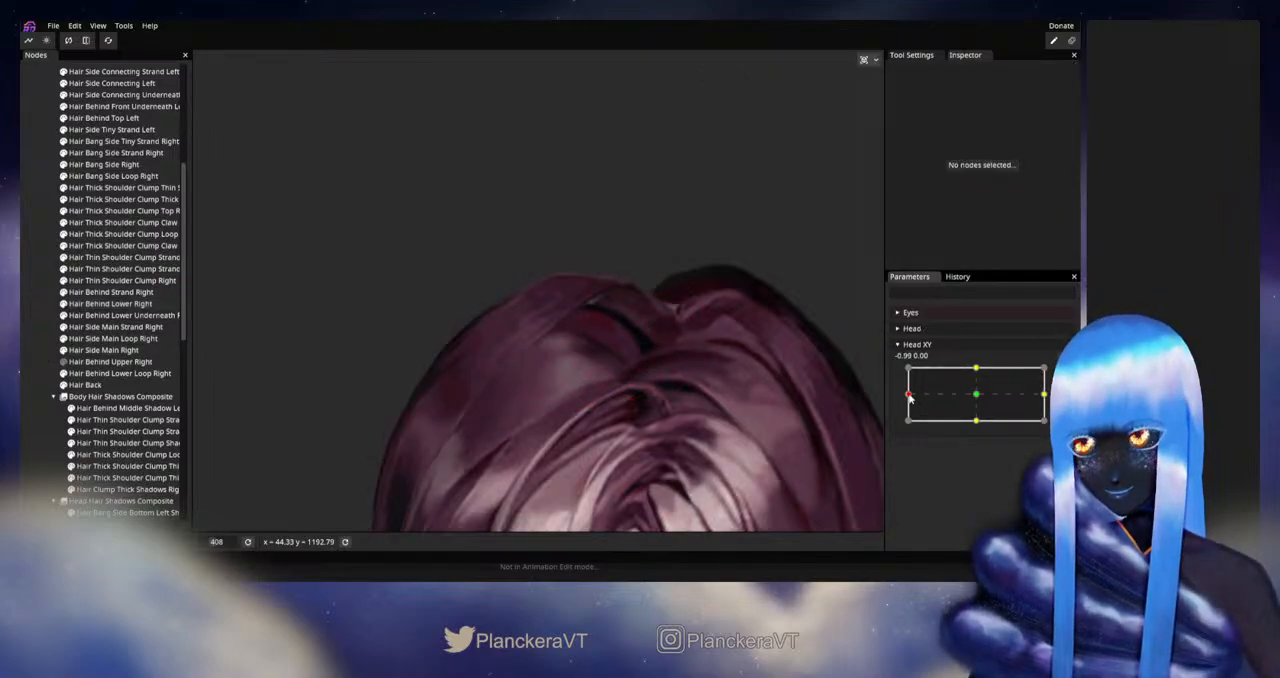
{"action": "mouse_move", "coordinate": [909, 396]}
{"action": "left_mouse_down"}
{"action": "mouse_move", "coordinate": [968, 389]}
{"action": "mouse_move", "coordinate": [893, 395]}
{"action": "mouse_move", "coordinate": [972, 392]}
{"action": "mouse_move", "coordinate": [899, 400]}
{"action": "left_mouse_up"}
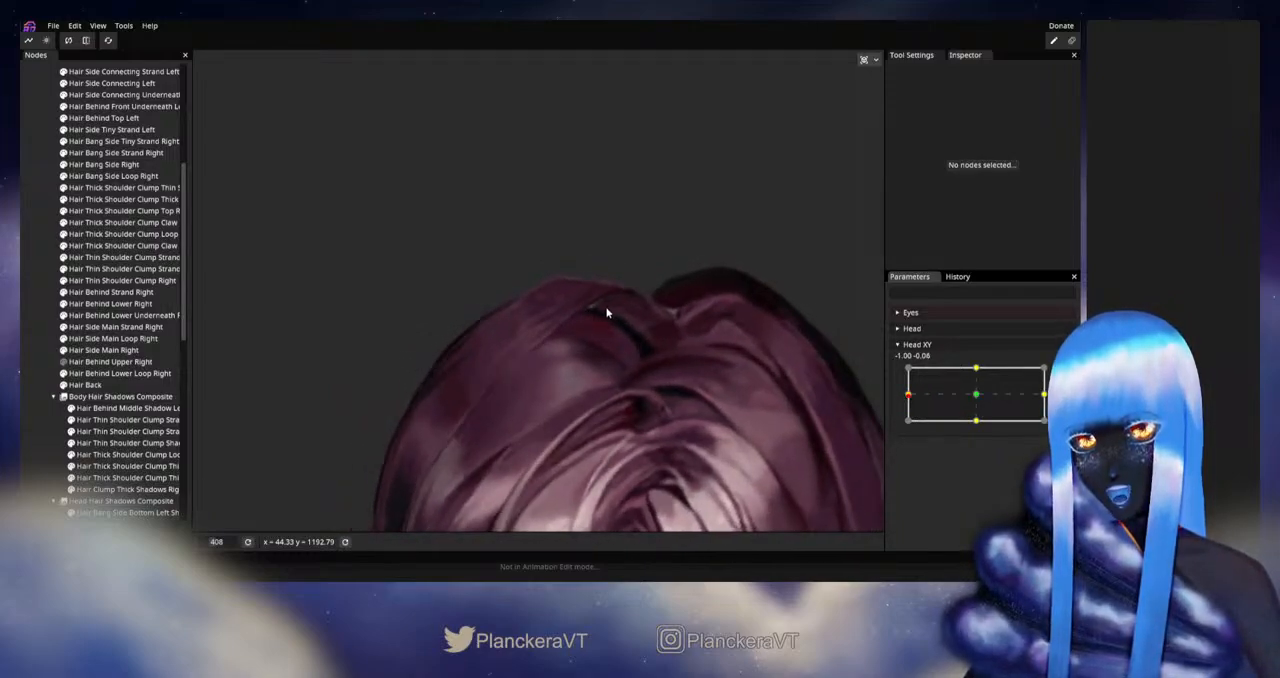
{"action": "left_click", "coordinate": [911, 398]}
{"action": "mouse_move", "coordinate": [911, 398]}
{"action": "left_mouse_down"}
{"action": "mouse_move", "coordinate": [979, 398]}
{"action": "mouse_move", "coordinate": [902, 397]}
{"action": "left_mouse_up"}
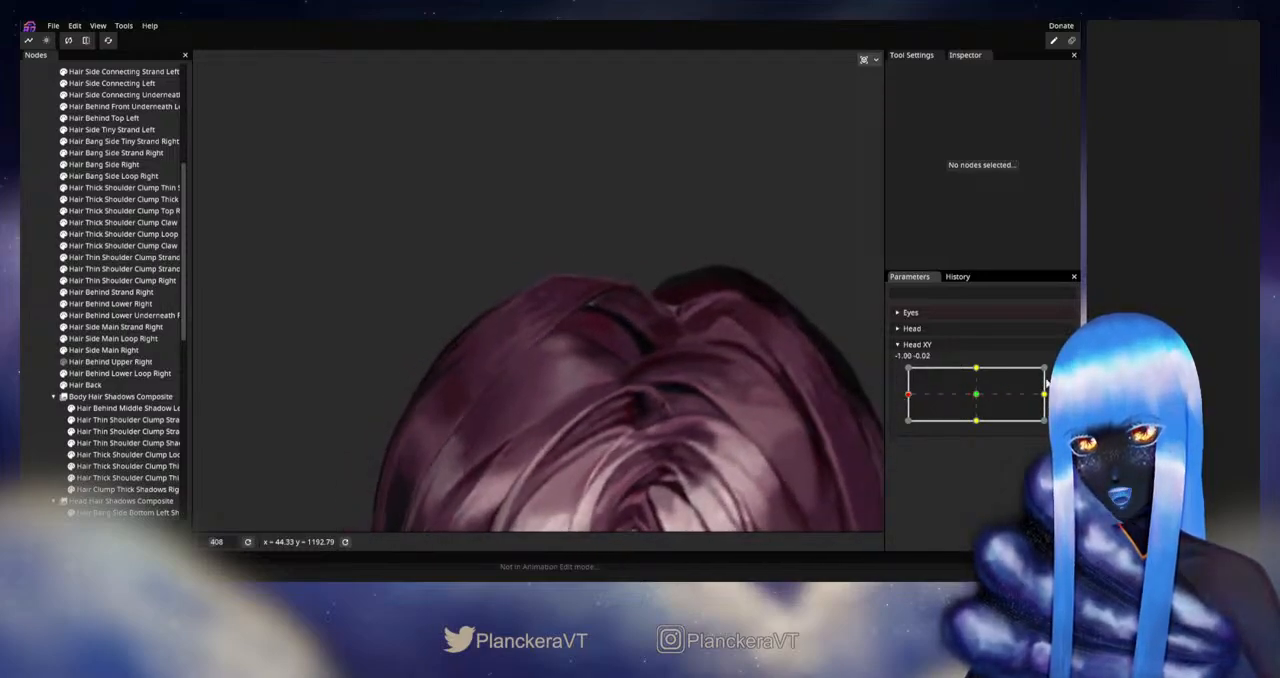
{"action": "left_click", "coordinate": [1063, 373]}
{"action": "scroll", "coordinate": [466, 350], "scroll_direction": "up", "scroll_amount": 2}
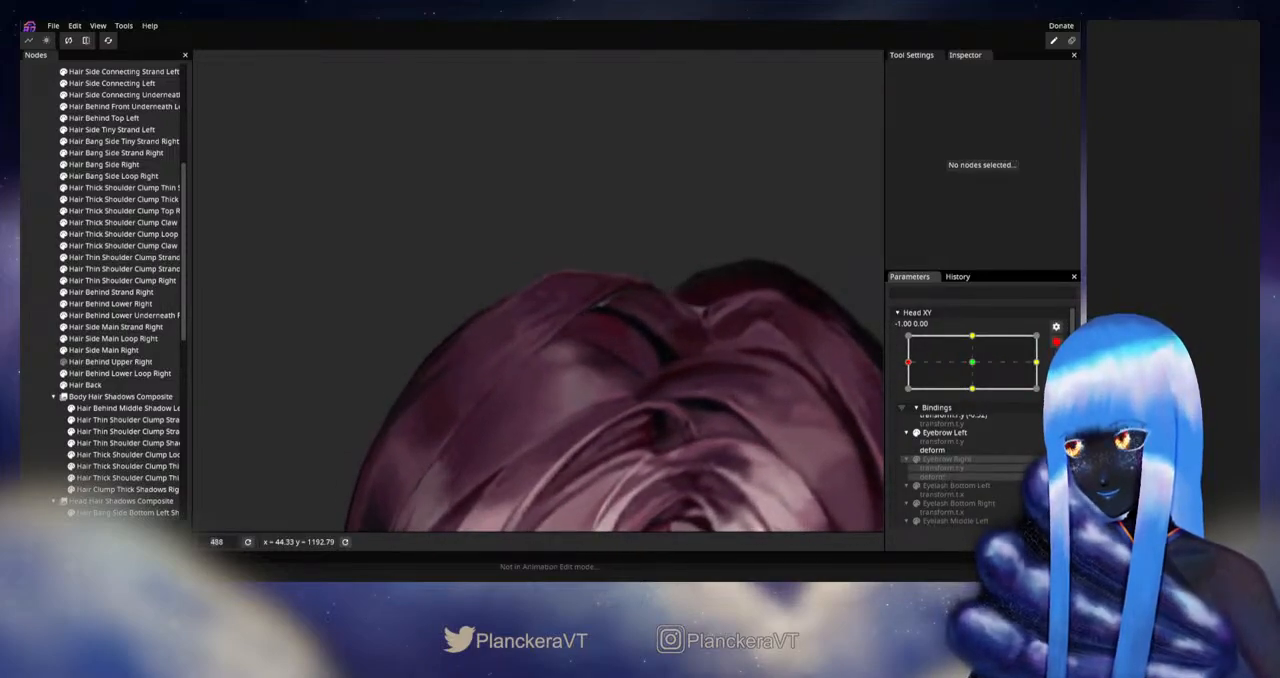
{"action": "left_click", "coordinate": [1056, 341]}
{"action": "mouse_move", "coordinate": [909, 394]}
{"action": "left_mouse_down"}
{"action": "mouse_move", "coordinate": [977, 397]}
{"action": "mouse_move", "coordinate": [888, 399]}
{"action": "left_mouse_up"}
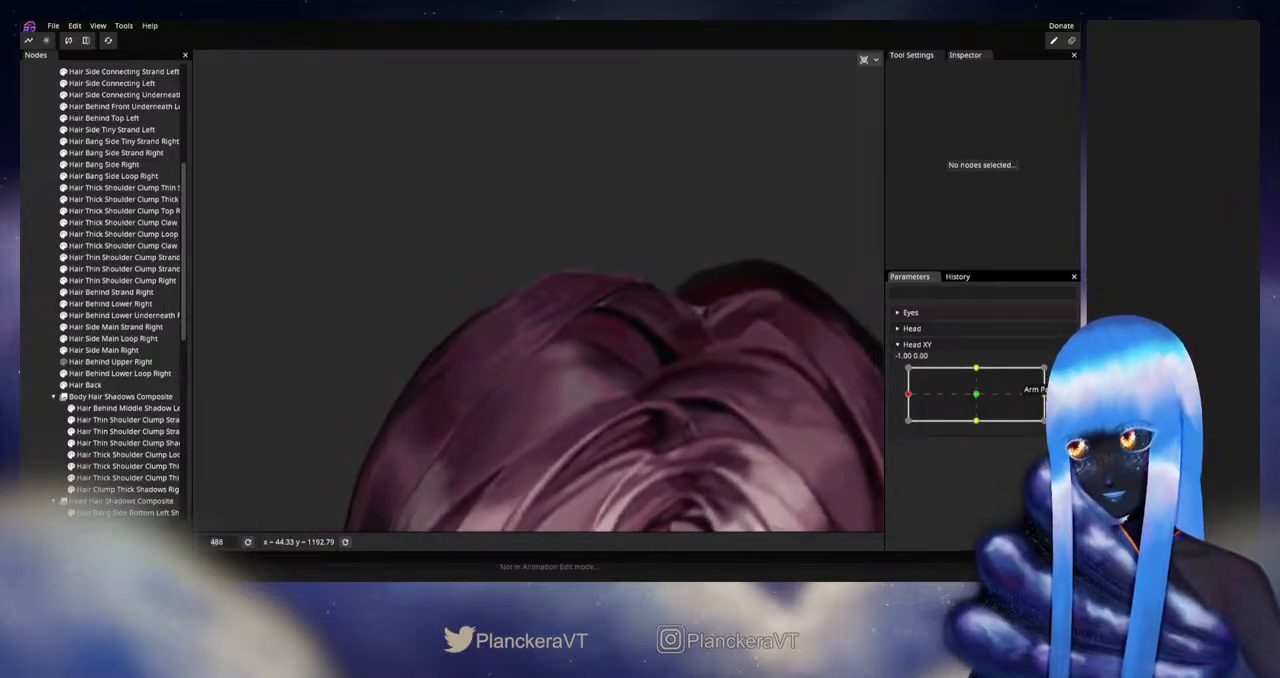
Step: Rearm Head XY at -1.00, 0.00 and refine the inner crown edge of Hair Behind Lower Right with a 22.00 Circle Brush
{"action": "left_click", "coordinate": [1056, 373]}
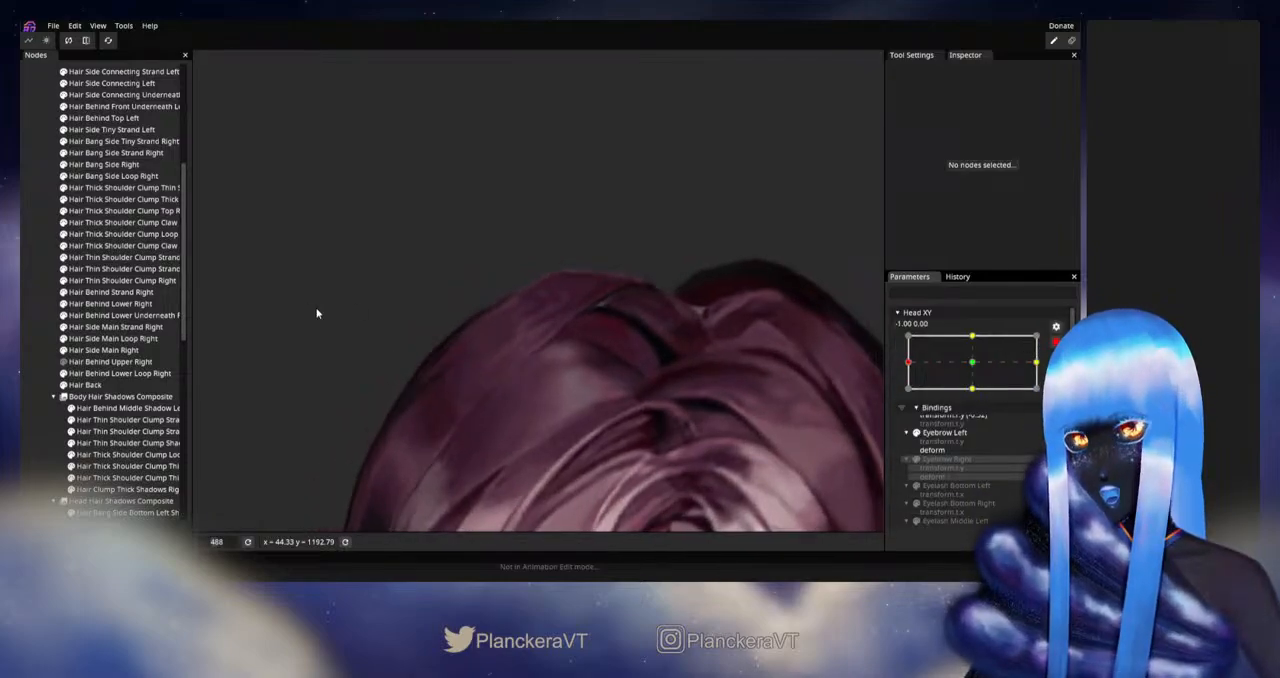
{"action": "left_click", "coordinate": [100, 304]}
{"action": "left_click", "coordinate": [205, 104]}
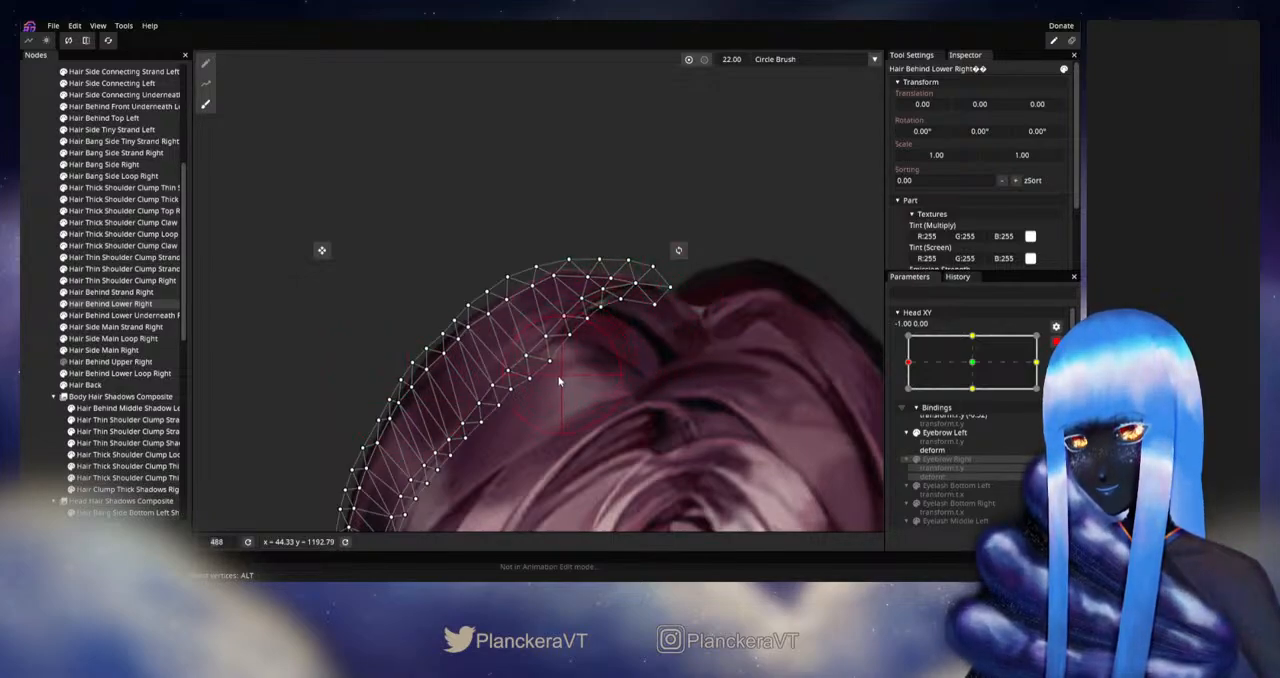
{"action": "left_click", "coordinate": [23, 390]}
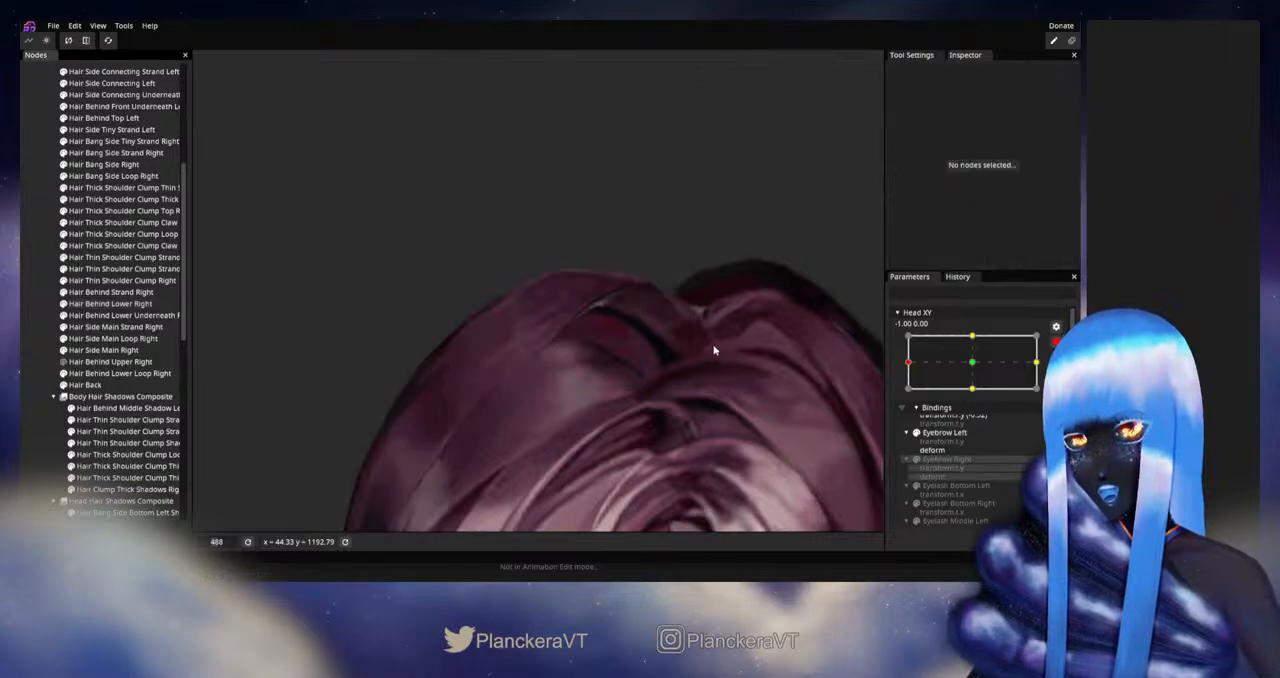
Step: Disarm Head XY, show Hair Behind Upper Right again, and examine the complete hair with slight movements at the left extreme
{"action": "scroll", "coordinate": [714, 360], "scroll_direction": "down", "scroll_amount": 3}
{"action": "scroll", "coordinate": [715, 365], "scroll_direction": "down", "scroll_amount": 2}
{"action": "left_click", "coordinate": [1056, 342]}
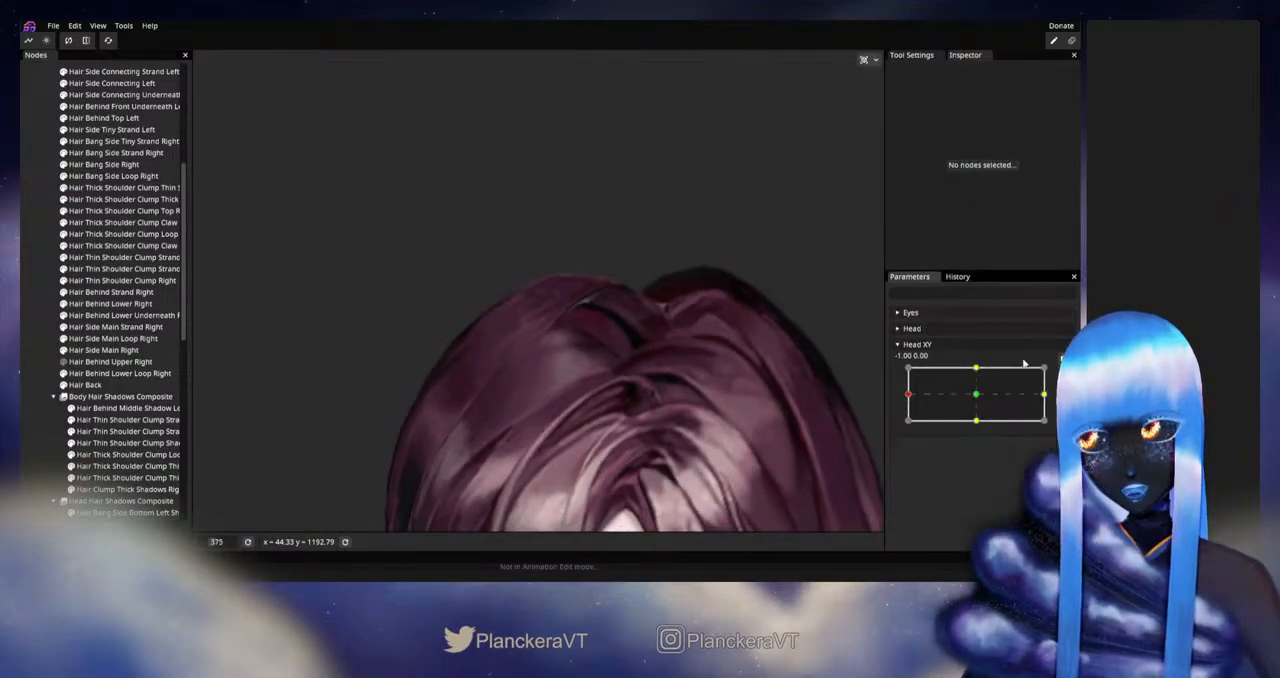
{"action": "mouse_move", "coordinate": [910, 400]}
{"action": "left_mouse_down"}
{"action": "mouse_move", "coordinate": [977, 397]}
{"action": "mouse_move", "coordinate": [906, 397]}
{"action": "left_mouse_up"}
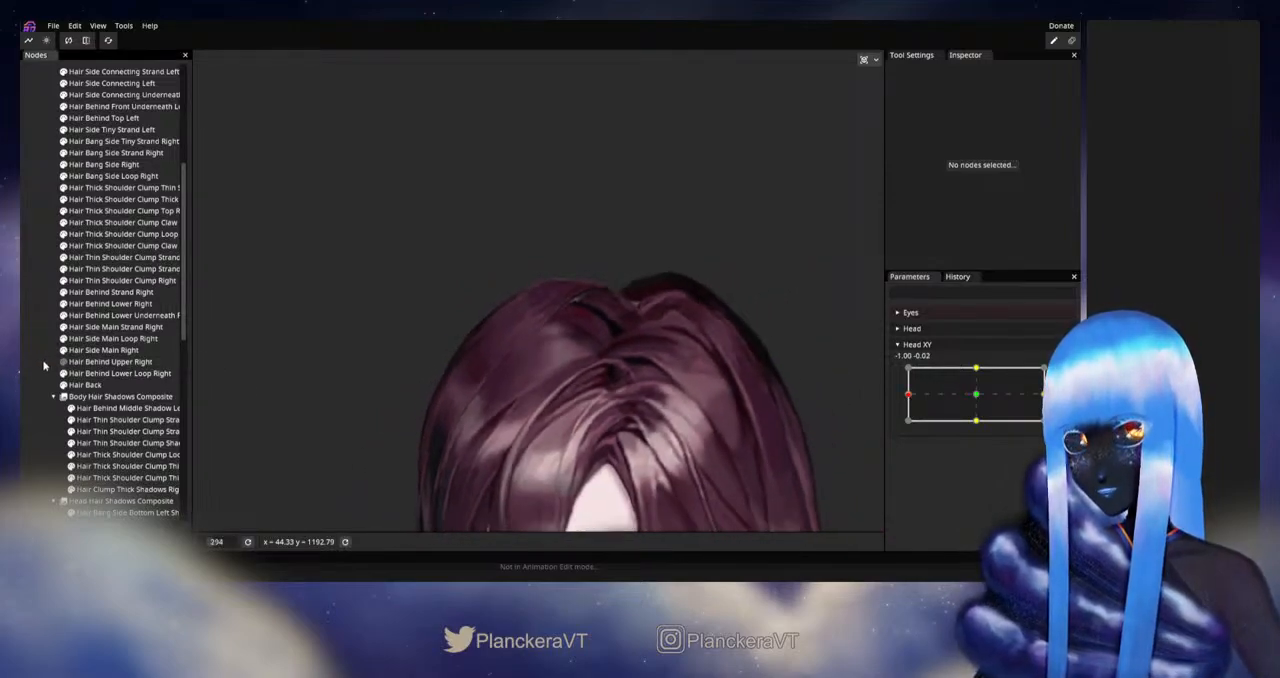
{"action": "scroll", "coordinate": [580, 363], "scroll_direction": "down", "scroll_amount": 5}
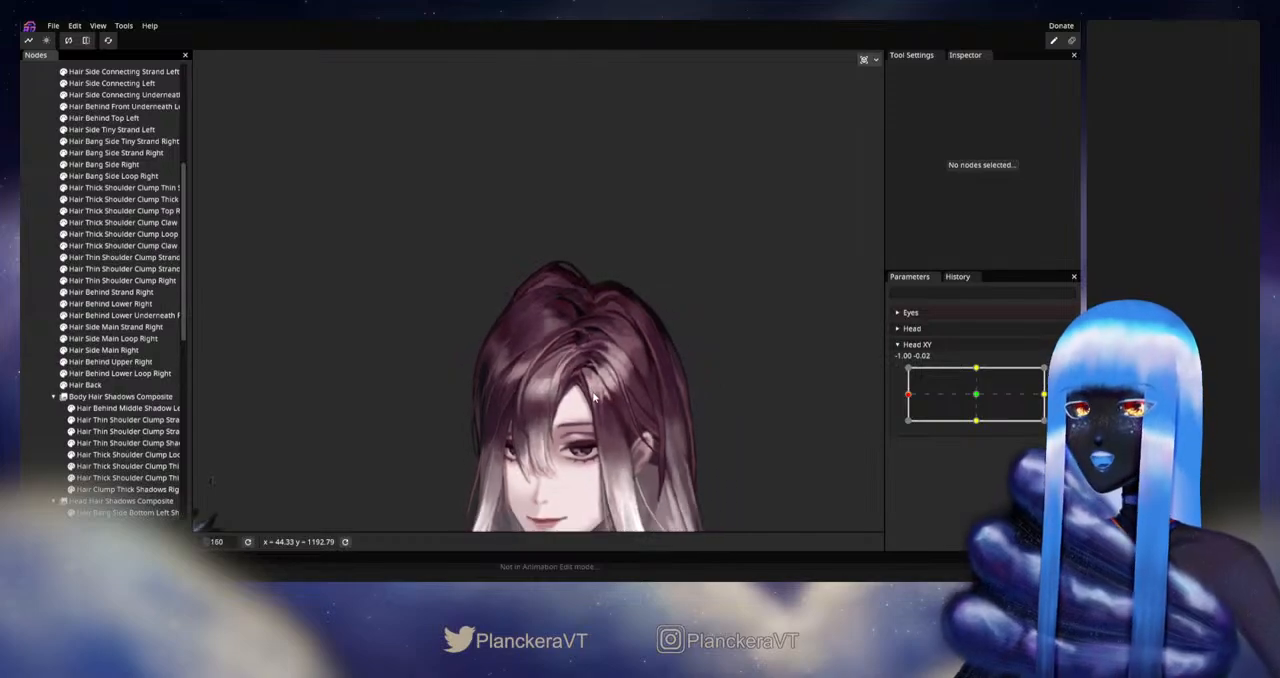
{"action": "left_click_drag", "start_coordinate": [592, 387], "coordinate": [631, 303]}
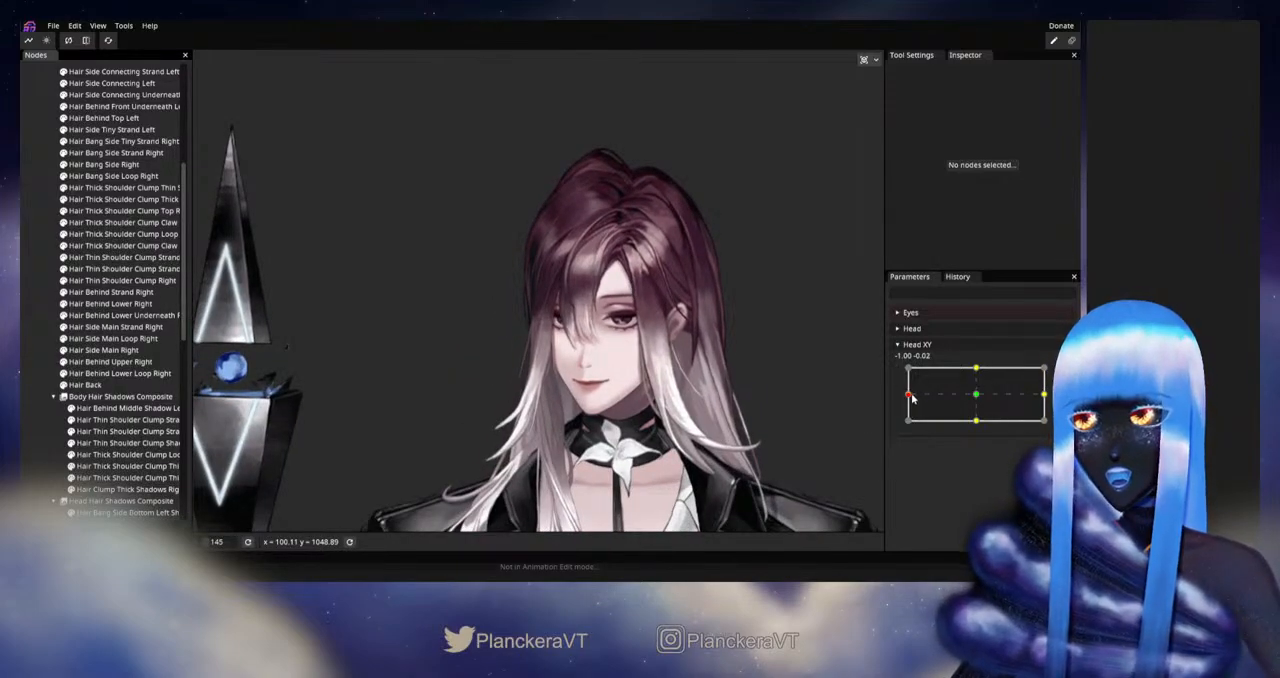
{"action": "mouse_move", "coordinate": [912, 398]}
{"action": "left_mouse_down"}
{"action": "mouse_move", "coordinate": [980, 400]}
{"action": "mouse_move", "coordinate": [908, 398]}
{"action": "left_mouse_up"}
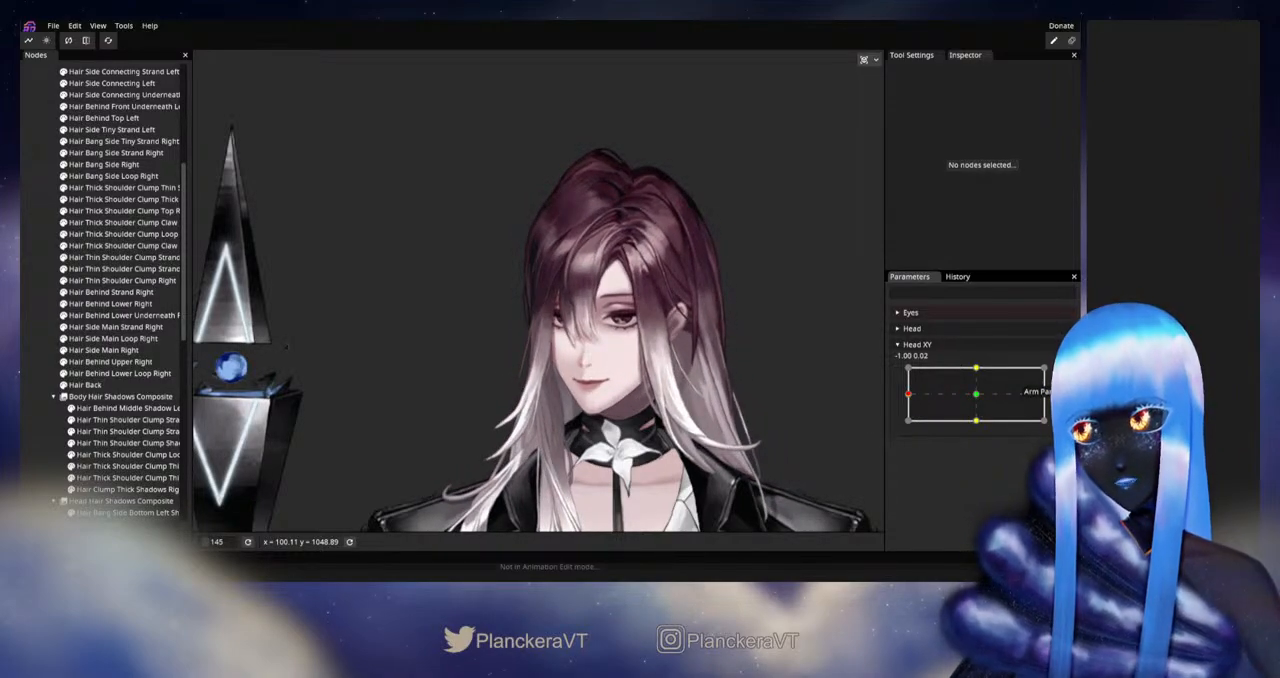
Step: Rearm Head XY at -1.00, 0.00 and hide Hair Behind Upper Right to expose the crown
{"action": "left_click", "coordinate": [1064, 374]}
{"action": "scroll", "coordinate": [580, 306], "scroll_direction": "up", "scroll_amount": 3}
{"action": "left_click_drag", "start_coordinate": [563, 268], "coordinate": [511, 363]}
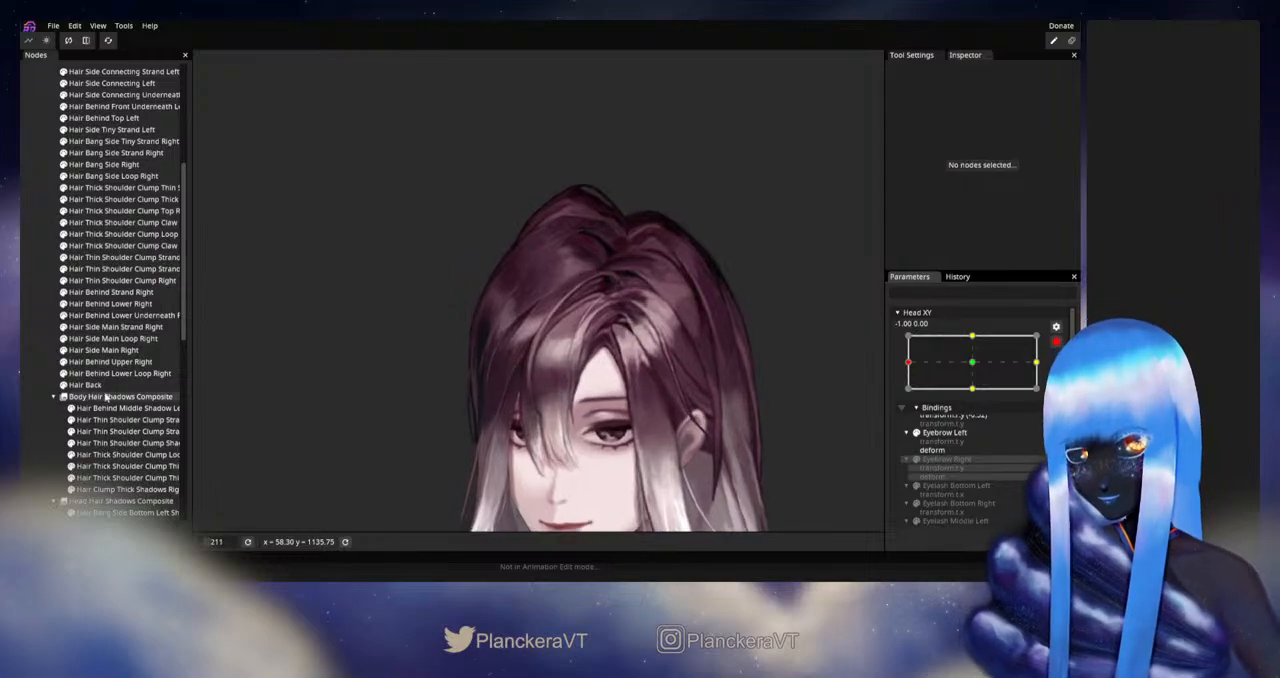
{"action": "scroll", "coordinate": [531, 290], "scroll_direction": "up", "scroll_amount": 2}
{"action": "left_click_drag", "start_coordinate": [531, 254], "coordinate": [533, 371]}
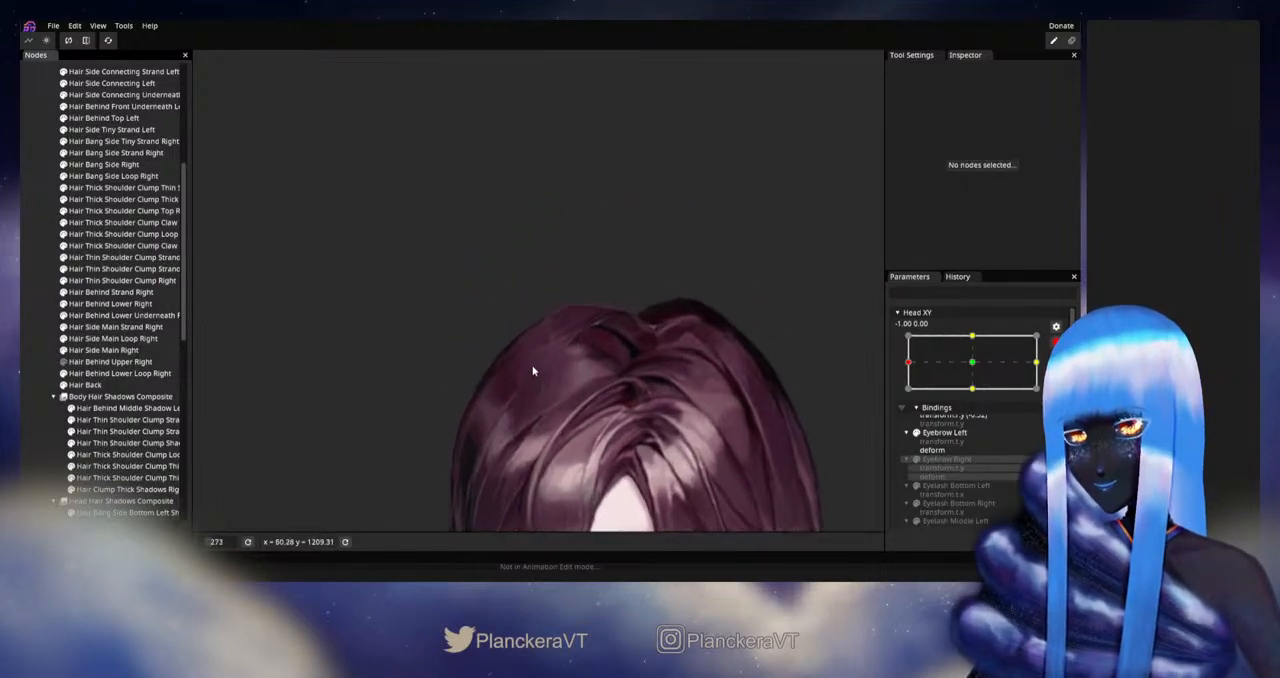
Step: Disarm Head XY and move it slightly at the left extreme to inspect the exposed crown strands up close
{"action": "scroll", "coordinate": [543, 371], "scroll_direction": "up", "scroll_amount": 2}
{"action": "right_click", "coordinate": [762, 374]}
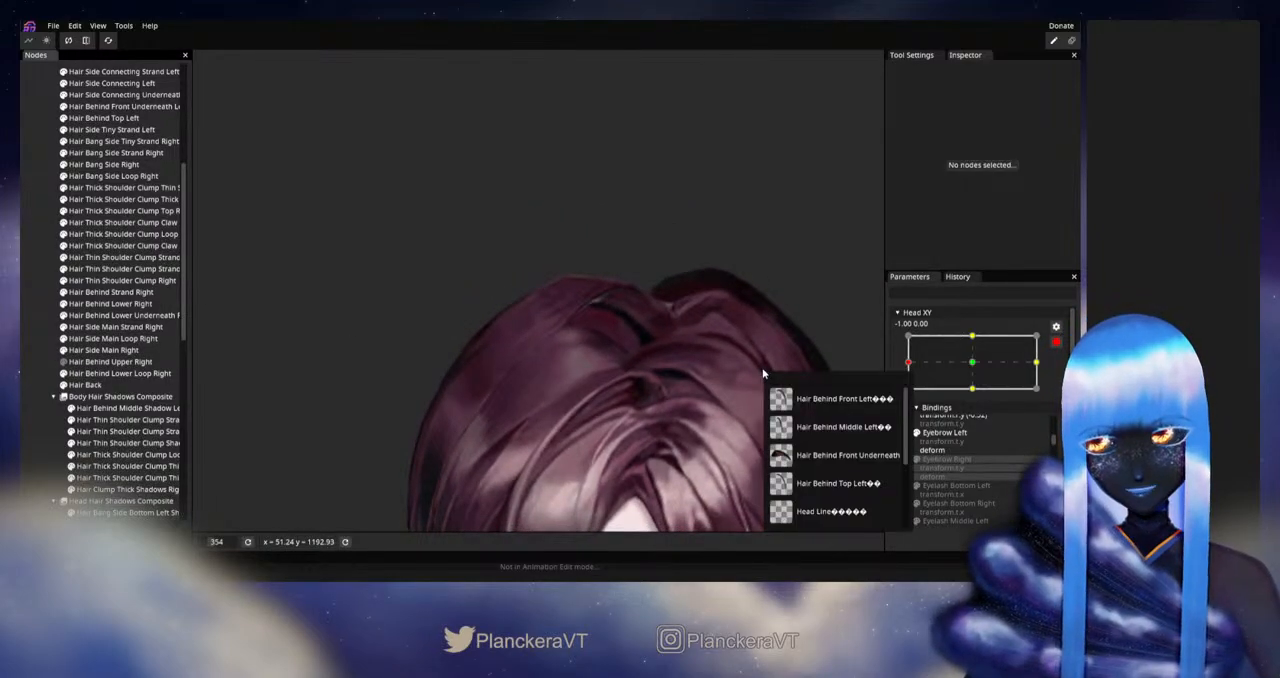
{"action": "left_click", "coordinate": [708, 343]}
{"action": "left_click", "coordinate": [1056, 342]}
{"action": "scroll", "coordinate": [613, 354], "scroll_direction": "up", "scroll_amount": 2}
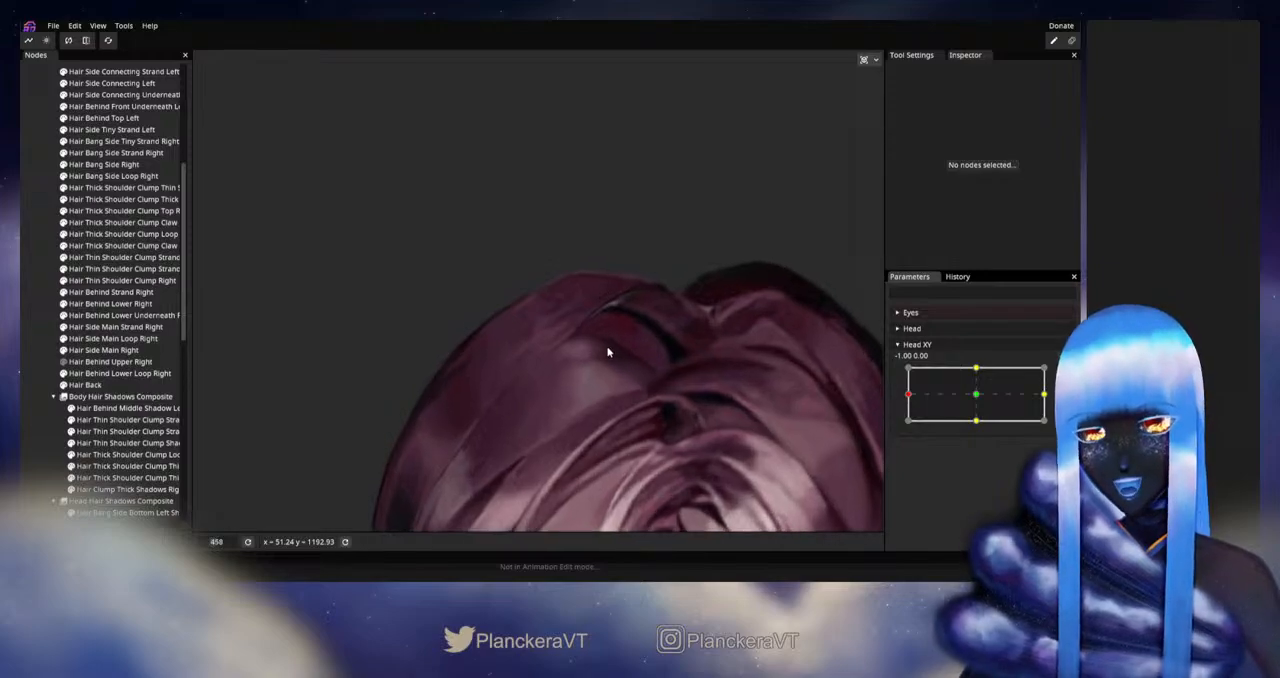
{"action": "mouse_move", "coordinate": [915, 396]}
{"action": "left_mouse_down"}
{"action": "mouse_move", "coordinate": [974, 395]}
{"action": "mouse_move", "coordinate": [893, 400]}
{"action": "left_mouse_up"}
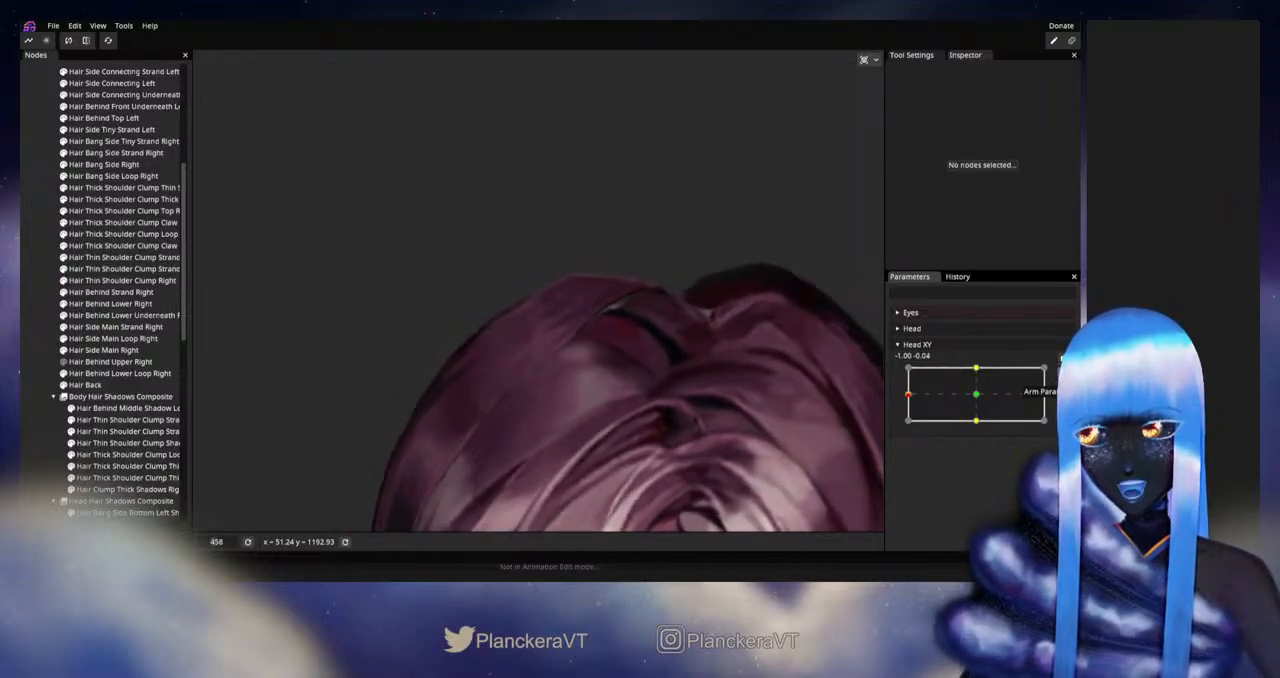
Step: With Head XY armed at -1.00, 0.00, reshape the crown end of Hair Behind Lower Right using a 26.00 Circle Brush, then disarm the parameter
{"action": "left_click", "coordinate": [100, 303]}
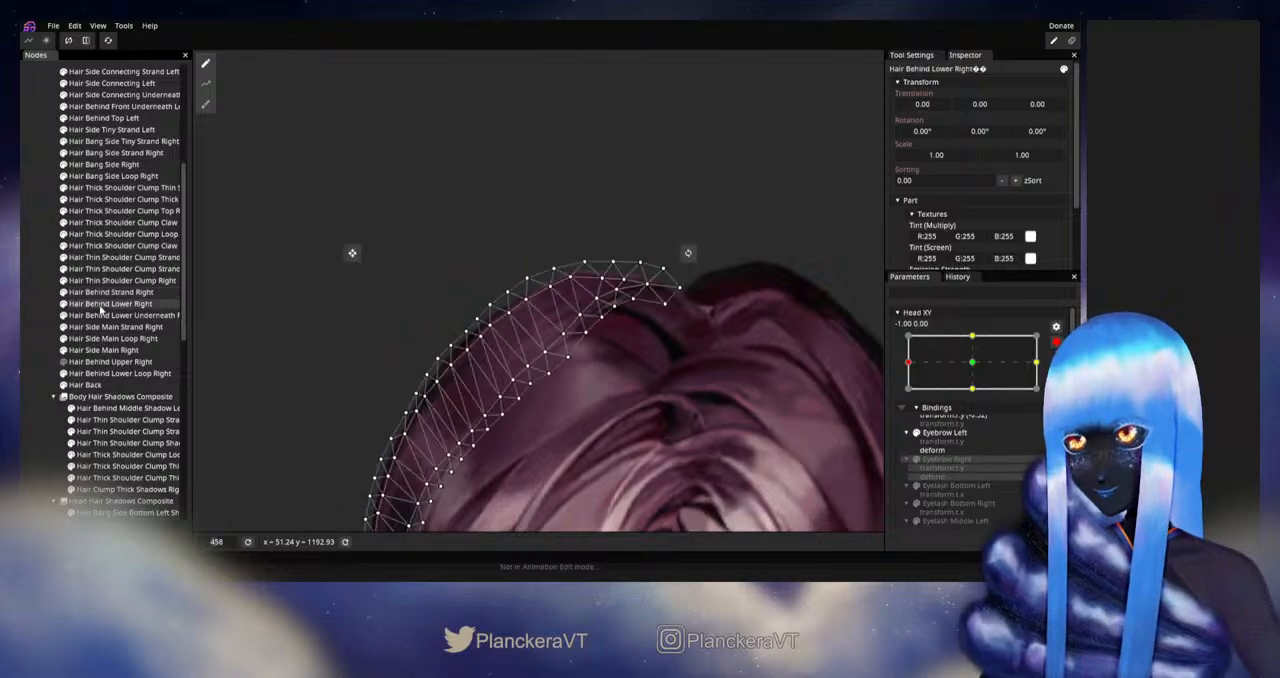
{"action": "left_click", "coordinate": [205, 104]}
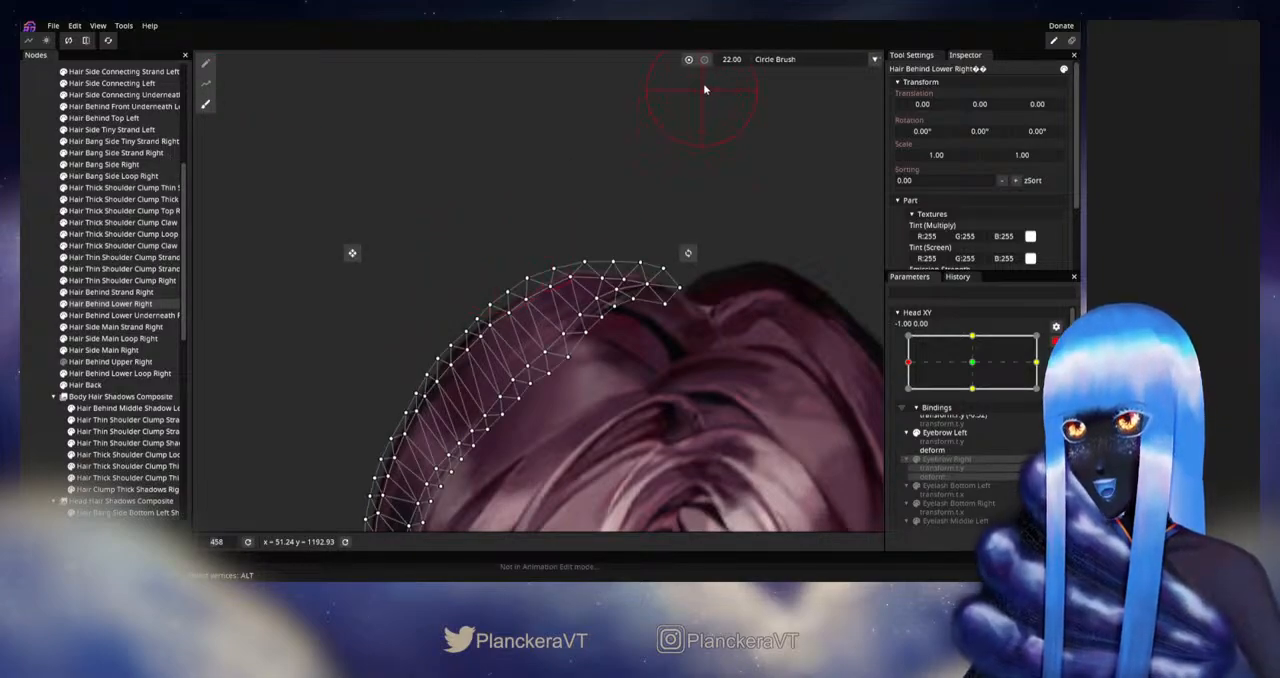
{"action": "left_click_drag", "start_coordinate": [739, 67], "coordinate": [746, 67]}
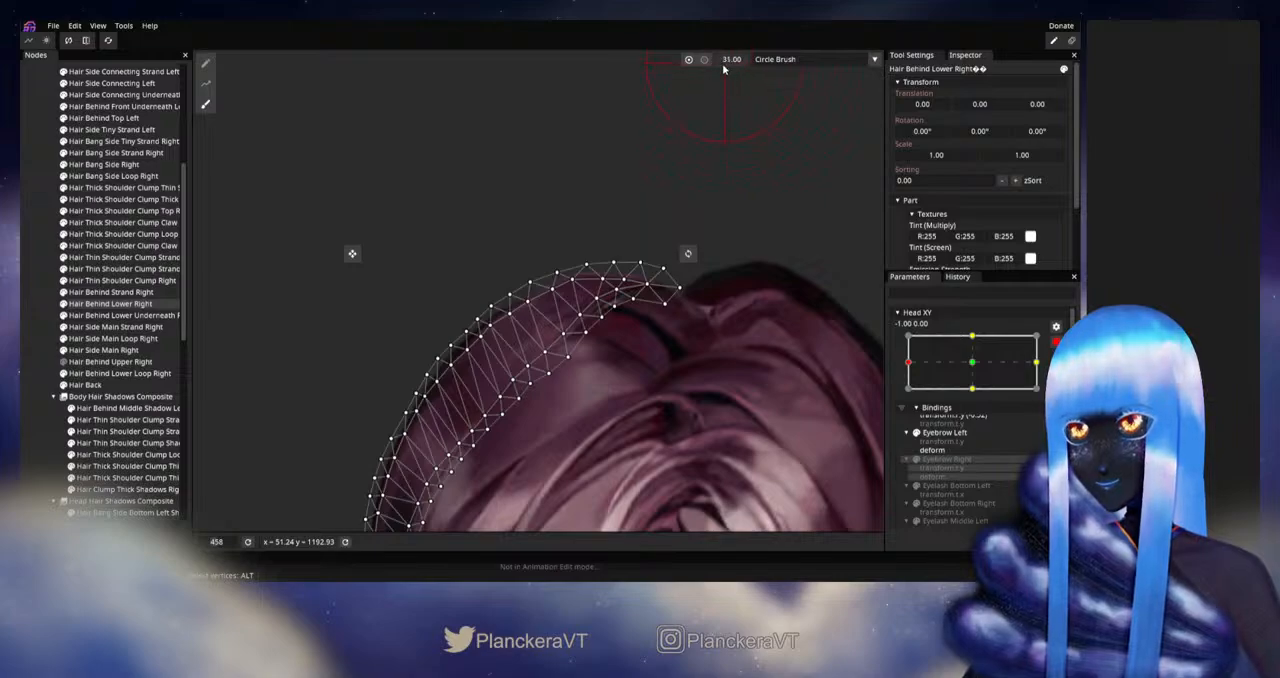
{"action": "left_click_drag", "start_coordinate": [724, 68], "coordinate": [718, 68]}
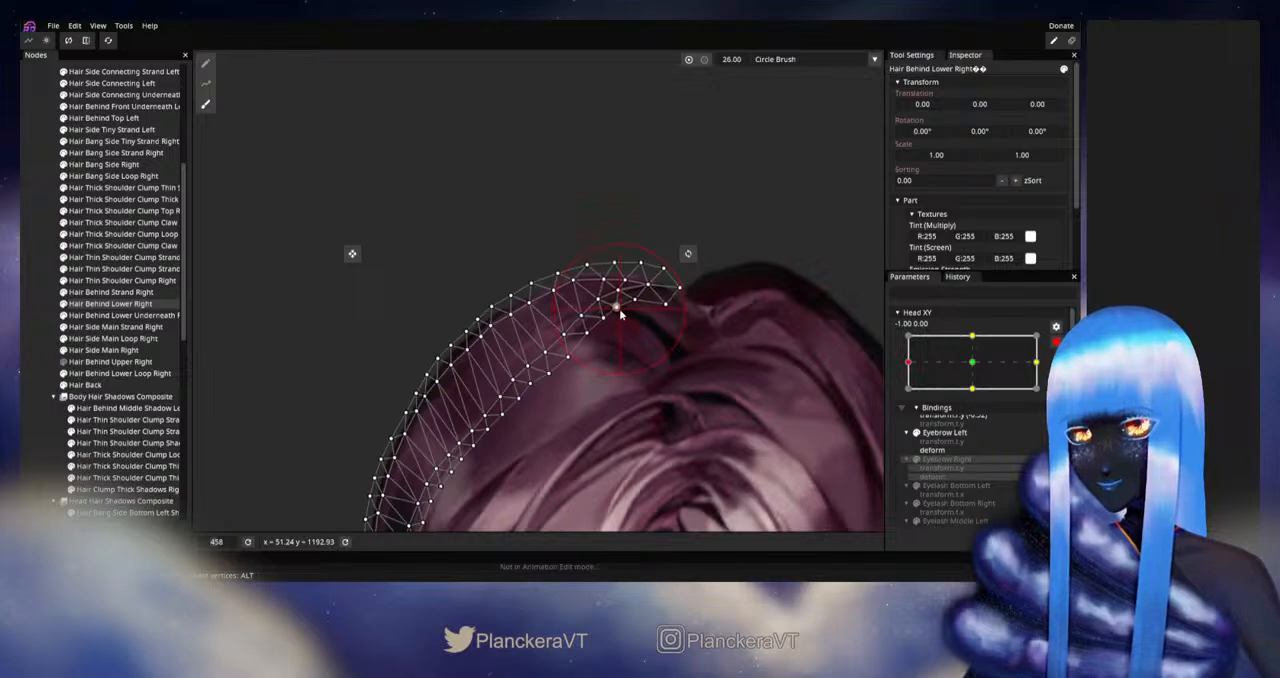
{"action": "left_click", "coordinate": [1056, 342]}
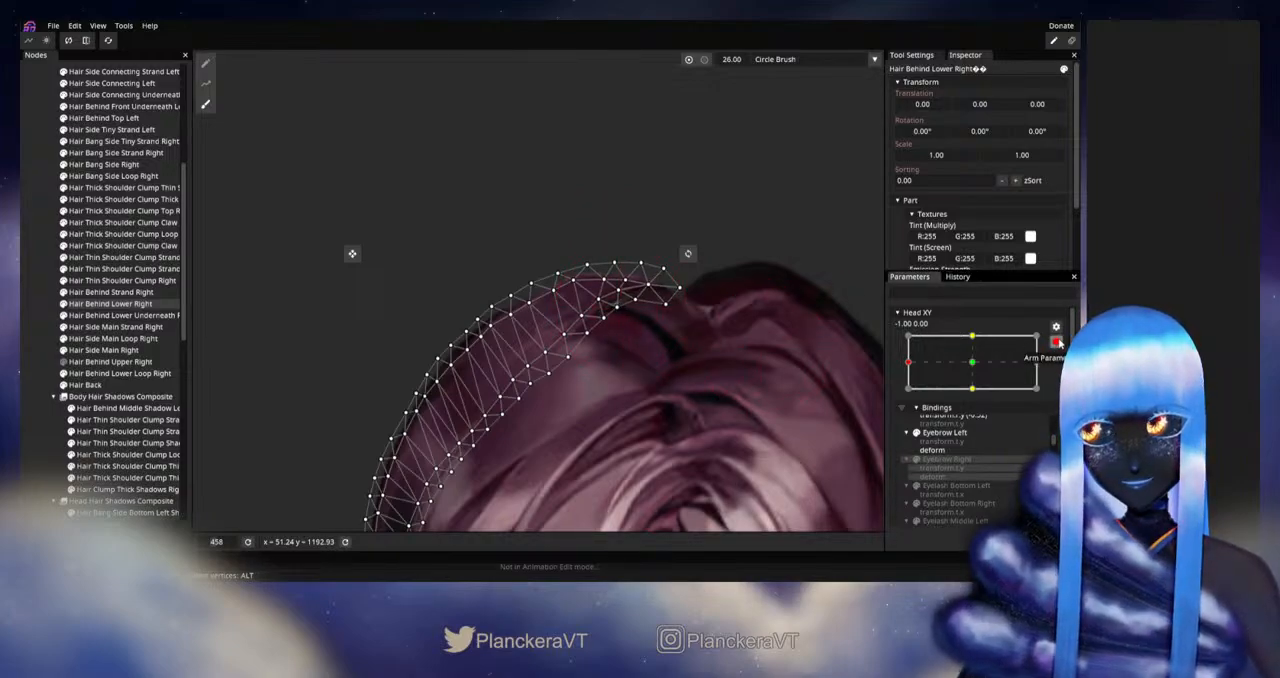
Step: Deselect the strand, test slight Head XY movements at the left extreme with the parameter disarmed, and rearm it at -1.00, 0.00
{"action": "left_click", "coordinate": [762, 434]}
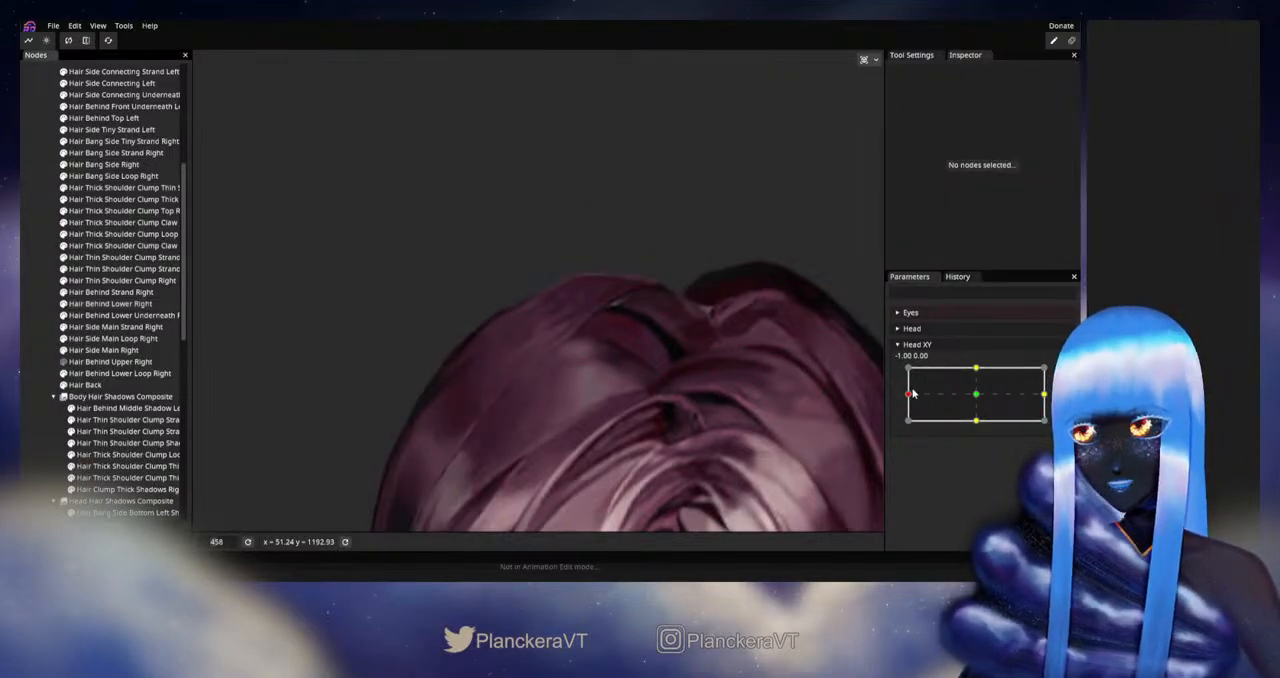
{"action": "mouse_move", "coordinate": [910, 393]}
{"action": "left_mouse_down"}
{"action": "mouse_move", "coordinate": [976, 396]}
{"action": "mouse_move", "coordinate": [907, 396]}
{"action": "left_mouse_up"}
{"action": "left_click", "coordinate": [1064, 374]}
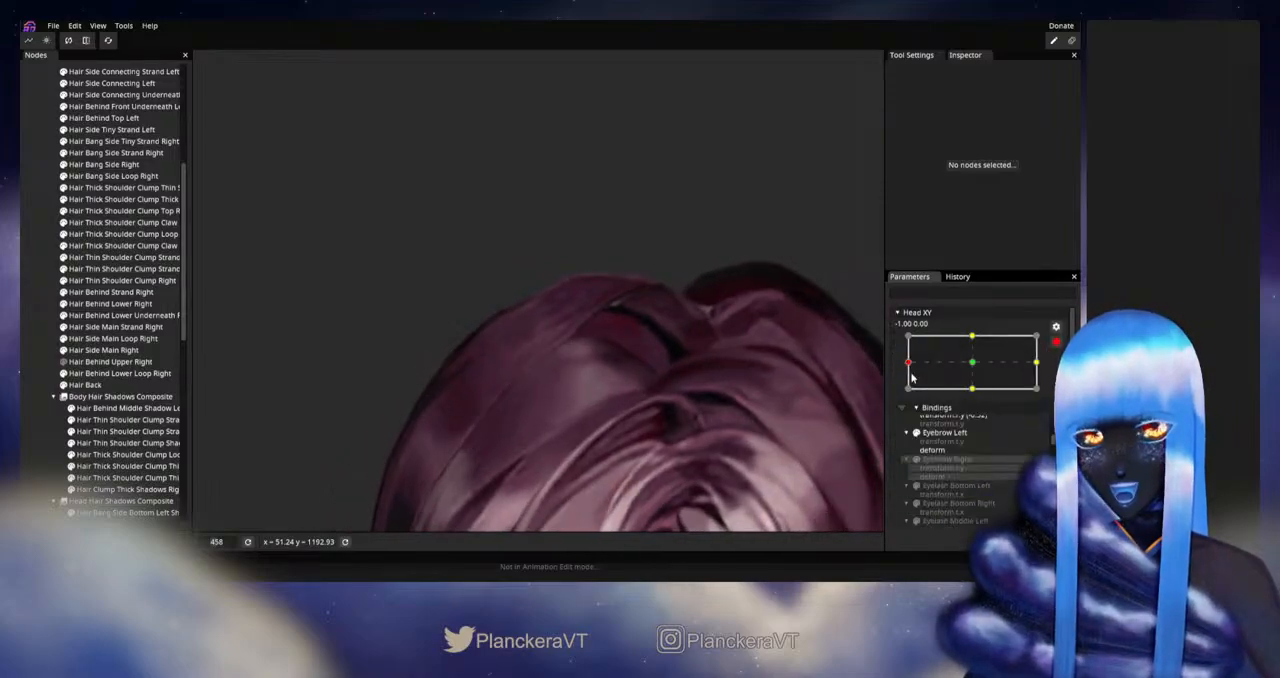
Step: Refine the crown section of Hair Behind Lower Right with point-by-point vertex editing, test it with Head XY disarmed, rearm and deselect the strand
{"action": "left_click", "coordinate": [104, 305]}
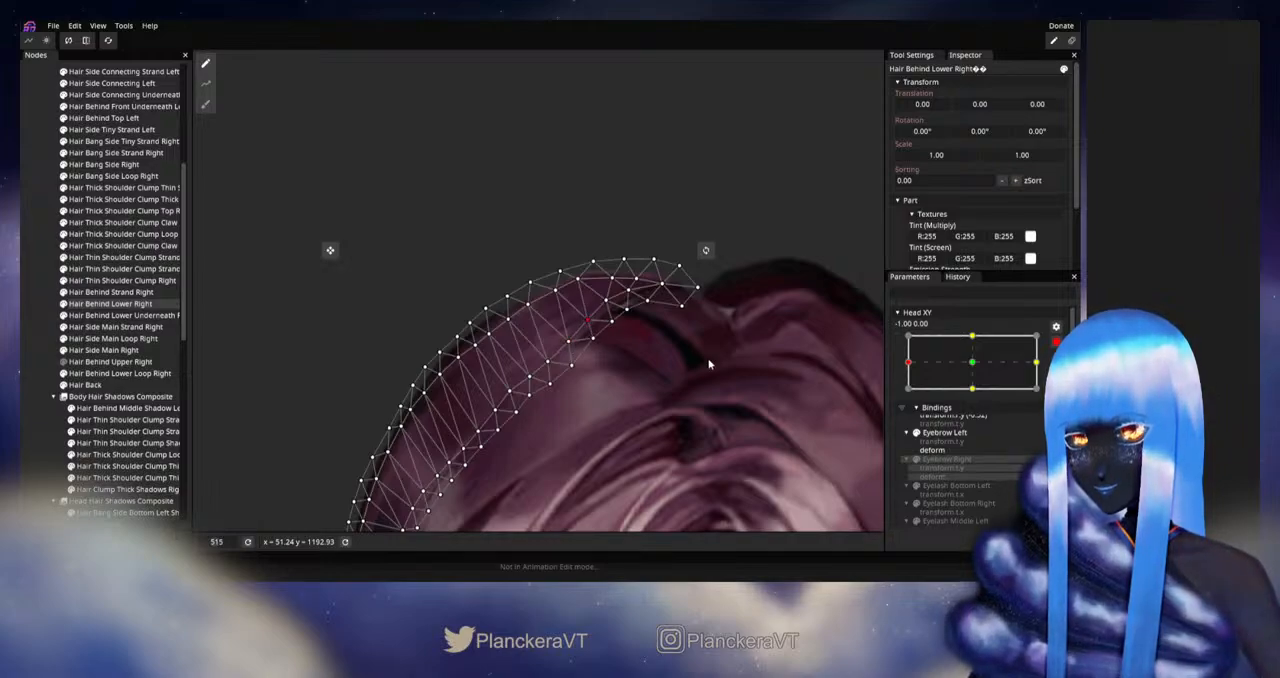
{"action": "left_click", "coordinate": [1056, 341]}
{"action": "mouse_move", "coordinate": [920, 397]}
{"action": "left_mouse_down"}
{"action": "mouse_move", "coordinate": [954, 398]}
{"action": "mouse_move", "coordinate": [916, 393]}
{"action": "left_mouse_up"}
{"action": "left_click", "coordinate": [1049, 376]}
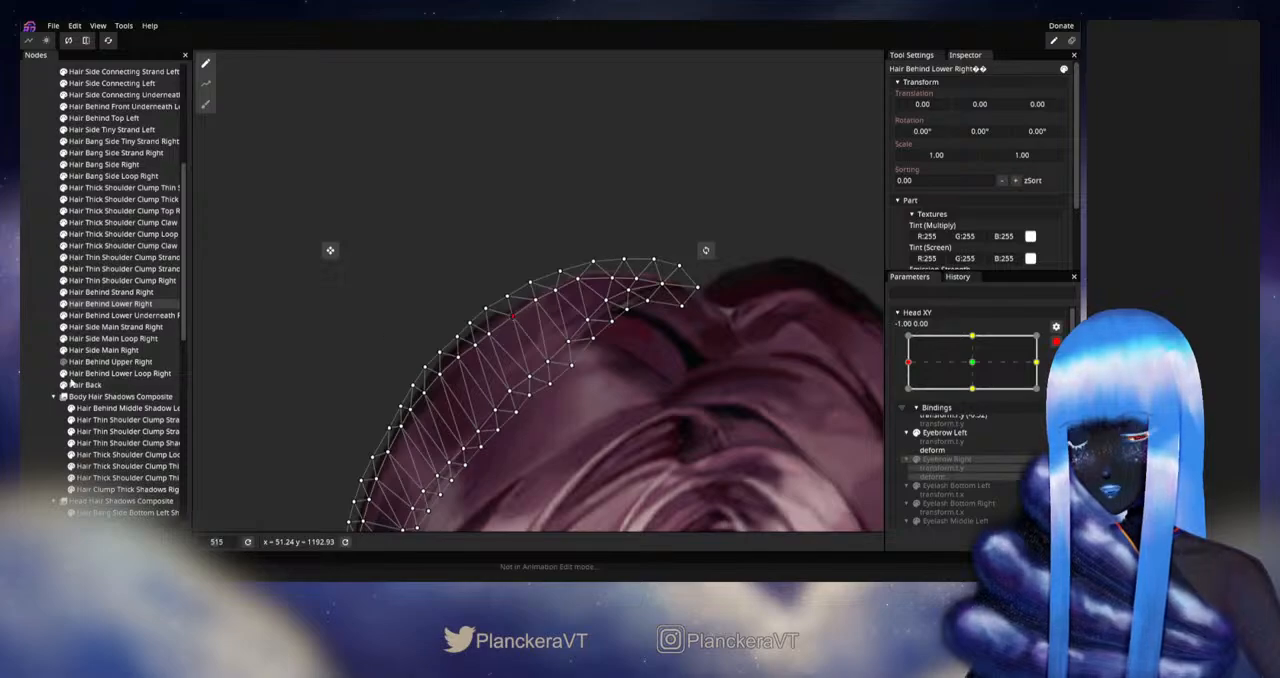
{"action": "left_click", "coordinate": [37, 368]}
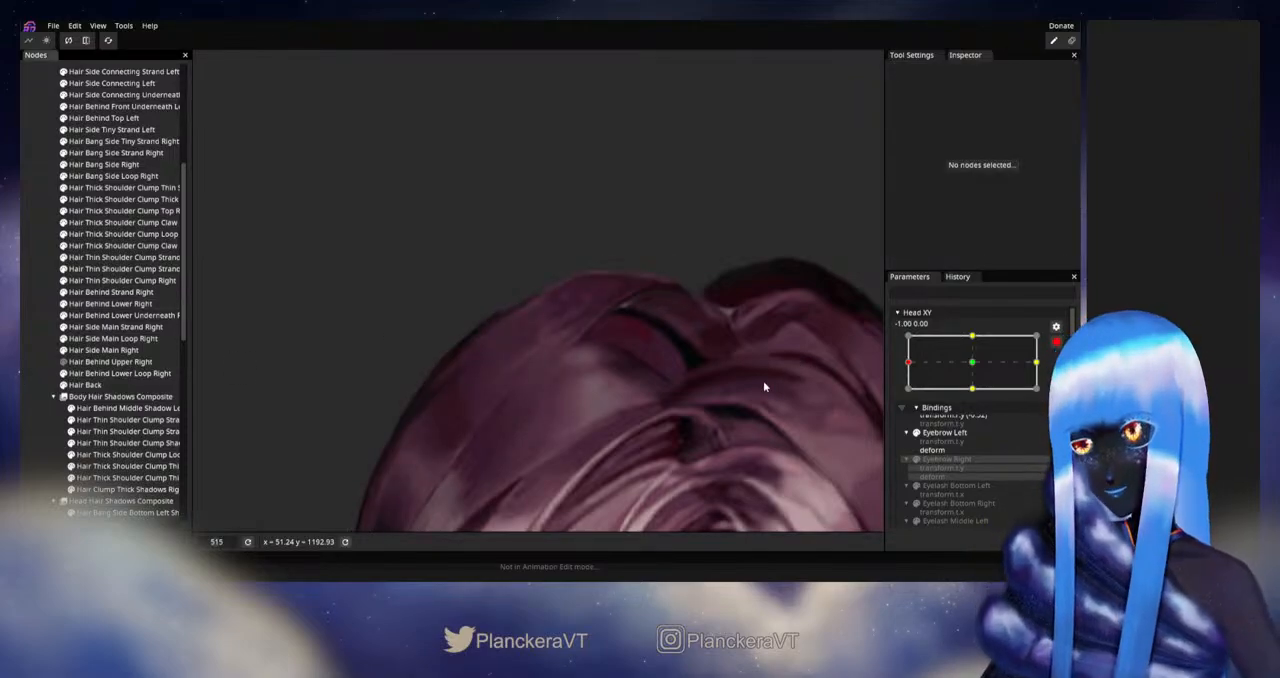
Step: Disarm Head XY, move it between the left extreme and the centre to check the crown strands, and rearm it at -1.00, 0.00
{"action": "left_click", "coordinate": [903, 407]}
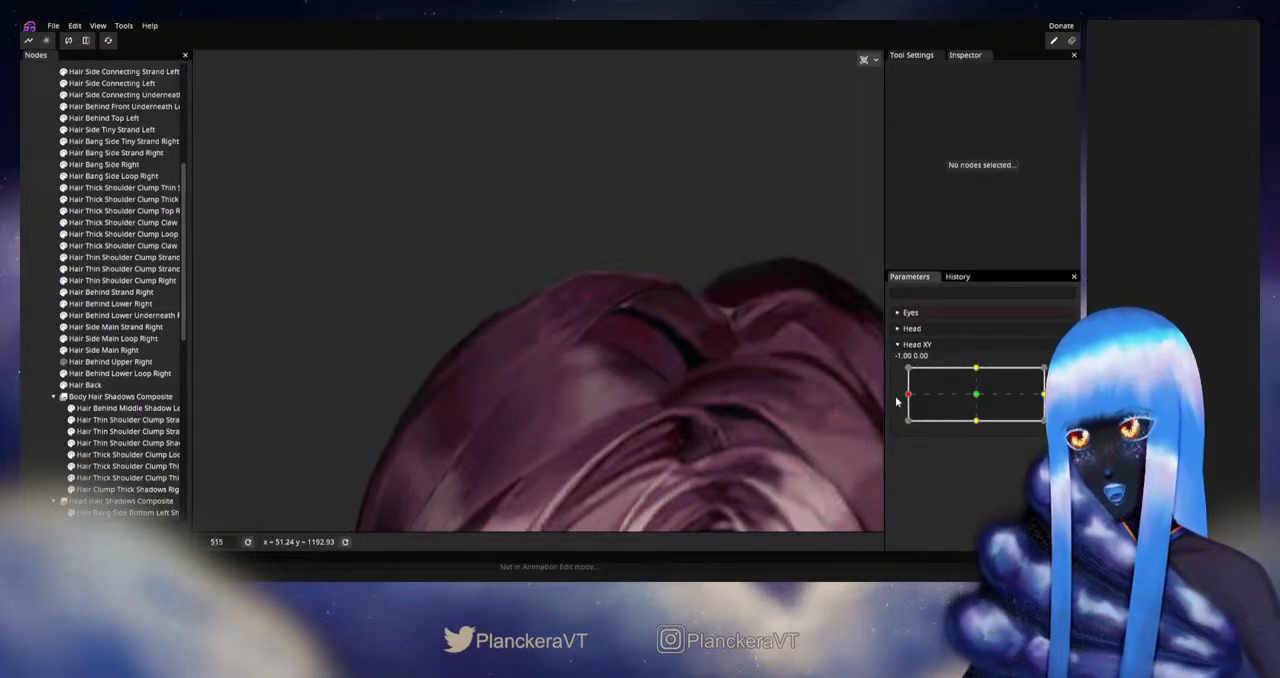
{"action": "left_click_drag", "start_coordinate": [909, 397], "coordinate": [928, 398]}
{"action": "left_click_drag", "start_coordinate": [966, 400], "coordinate": [918, 398]}
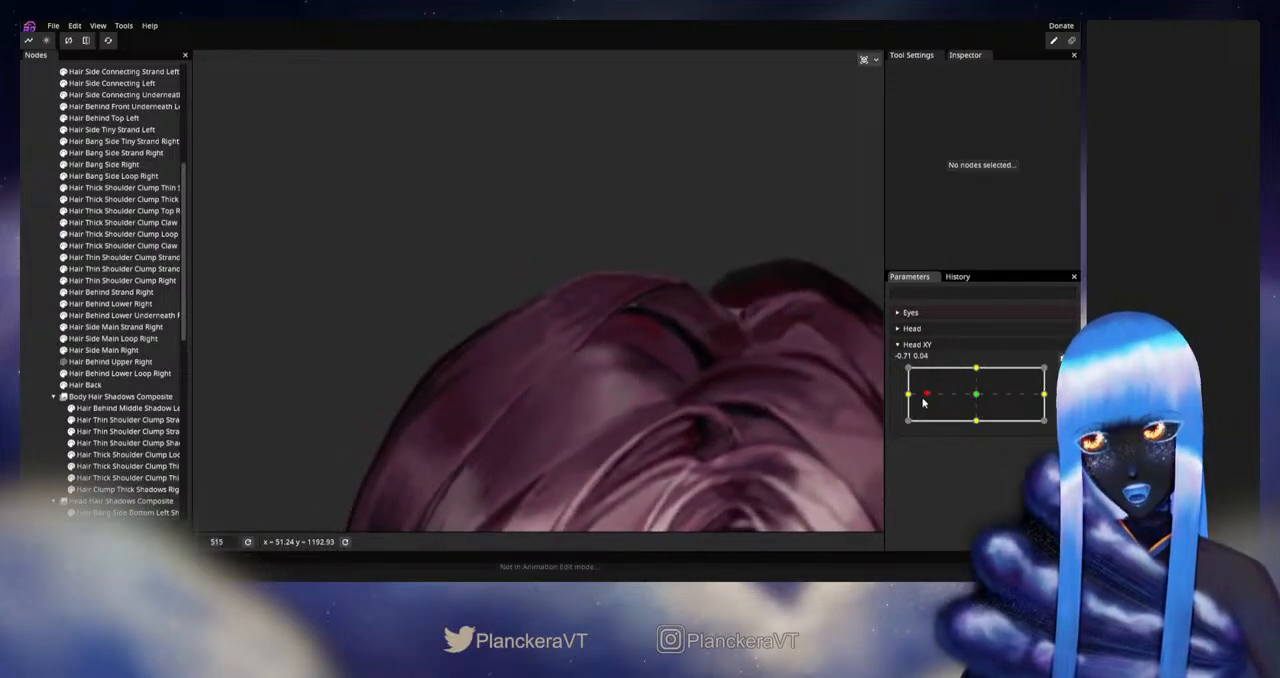
{"action": "mouse_move", "coordinate": [923, 400]}
{"action": "left_mouse_down"}
{"action": "mouse_move", "coordinate": [977, 397]}
{"action": "mouse_move", "coordinate": [908, 397]}
{"action": "left_mouse_up"}
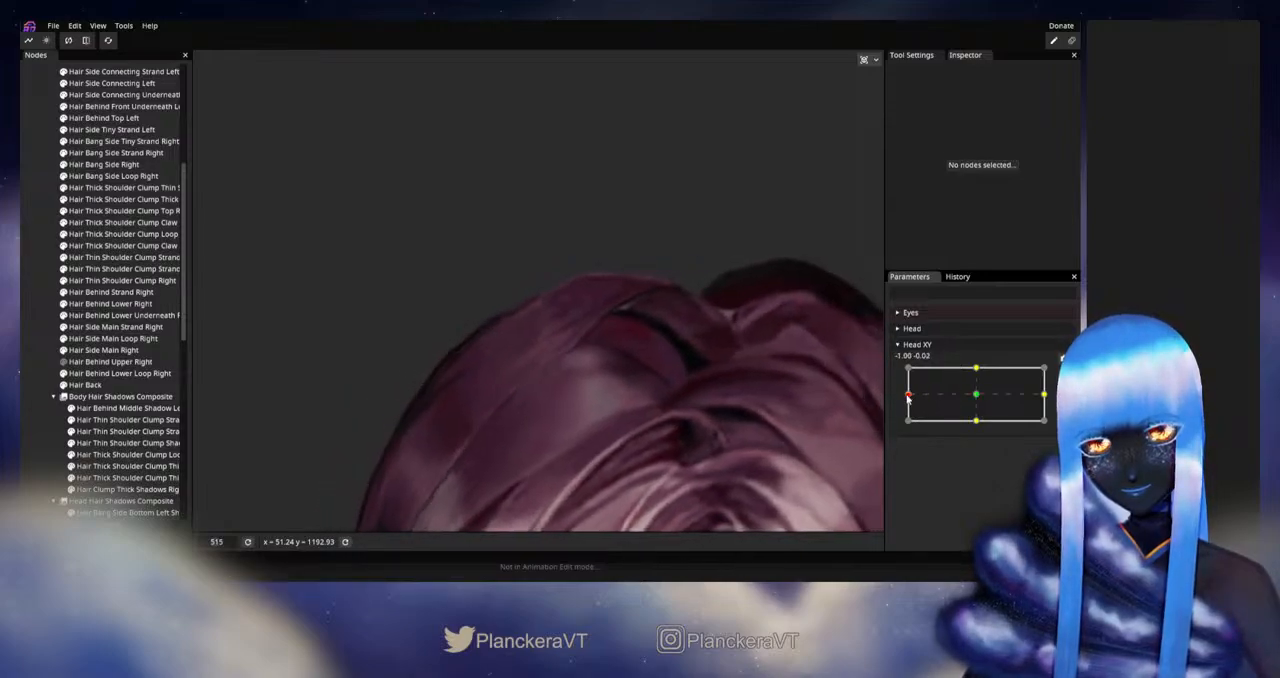
{"action": "left_click", "coordinate": [1064, 374]}
Step: Adjust individual mesh vertices on the crown section of Hair Behind Lower Right at Head XY -1.00, 0.00, and deselect it
{"action": "left_click_drag", "start_coordinate": [688, 362], "coordinate": [583, 392]}
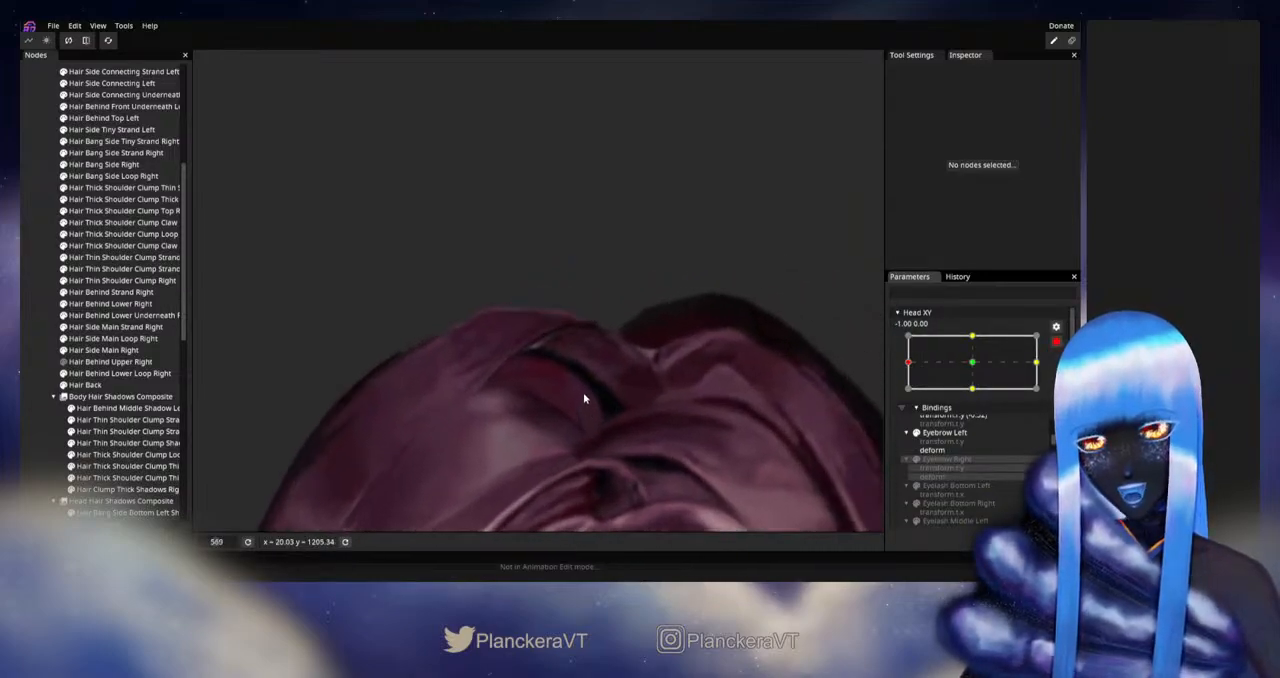
{"action": "scroll", "coordinate": [583, 392], "scroll_direction": "up", "scroll_amount": 2}
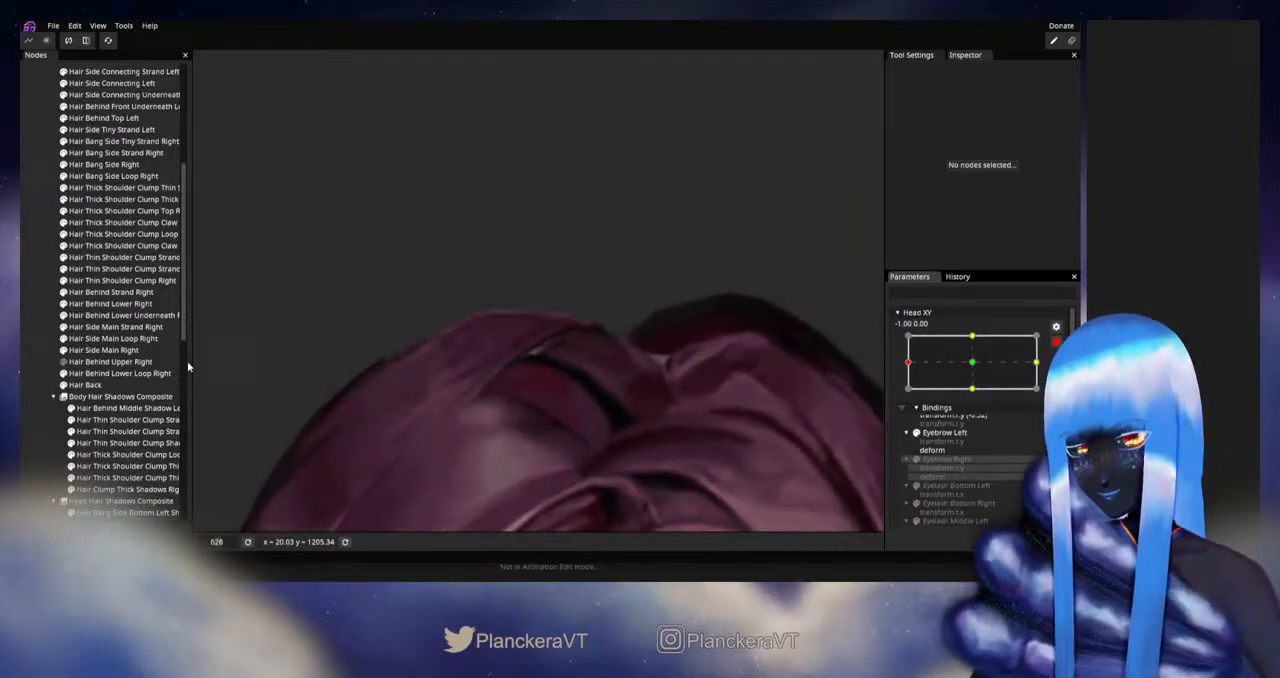
{"action": "left_click", "coordinate": [93, 338]}
{"action": "left_click", "coordinate": [110, 303]}
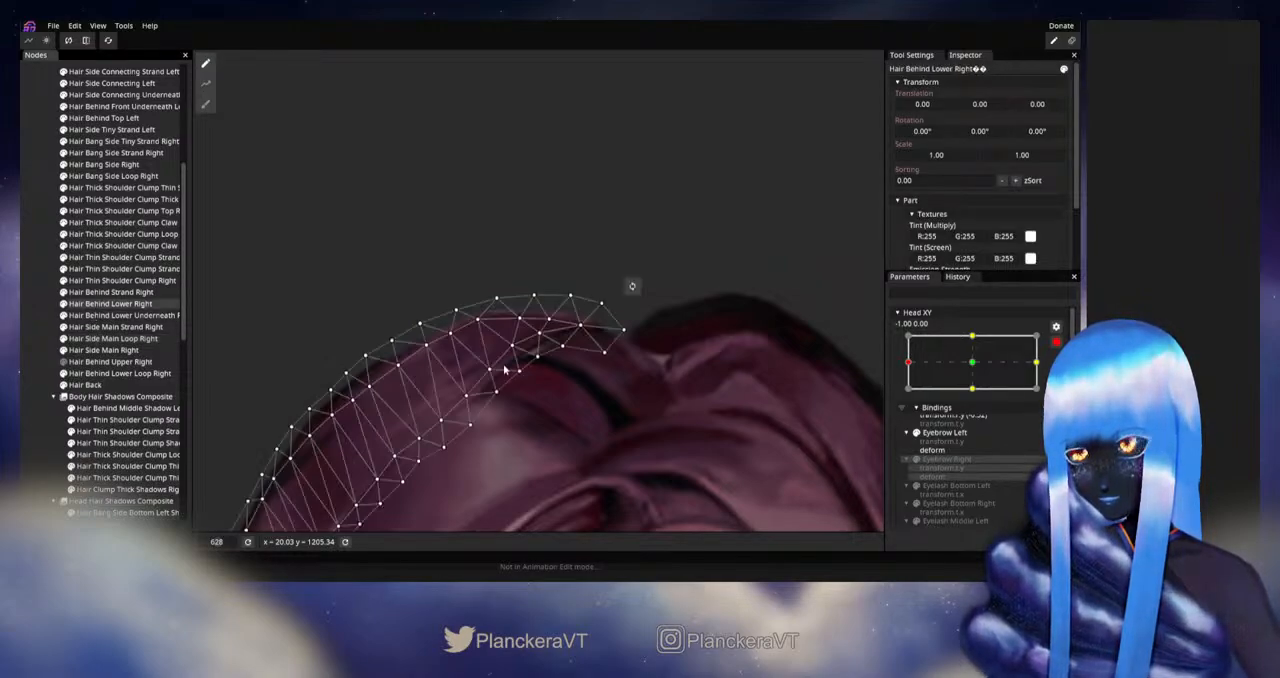
{"action": "scroll", "coordinate": [505, 370], "scroll_direction": "up", "scroll_amount": 1}
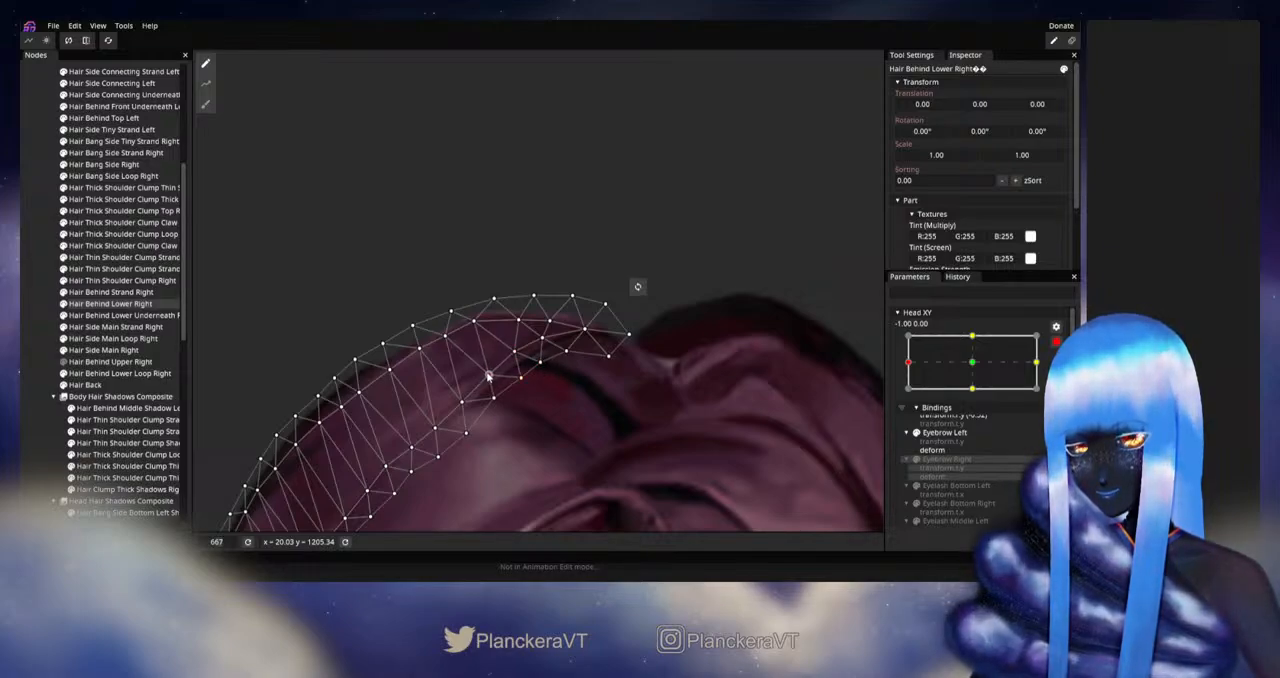
{"action": "left_click", "coordinate": [22, 402]}
Step: Disarm Head XY, inspect the crown with slight movement at the left extreme, and rearm the parameter at -1.00, 0.00
{"action": "scroll", "coordinate": [556, 386], "scroll_direction": "down", "scroll_amount": 2}
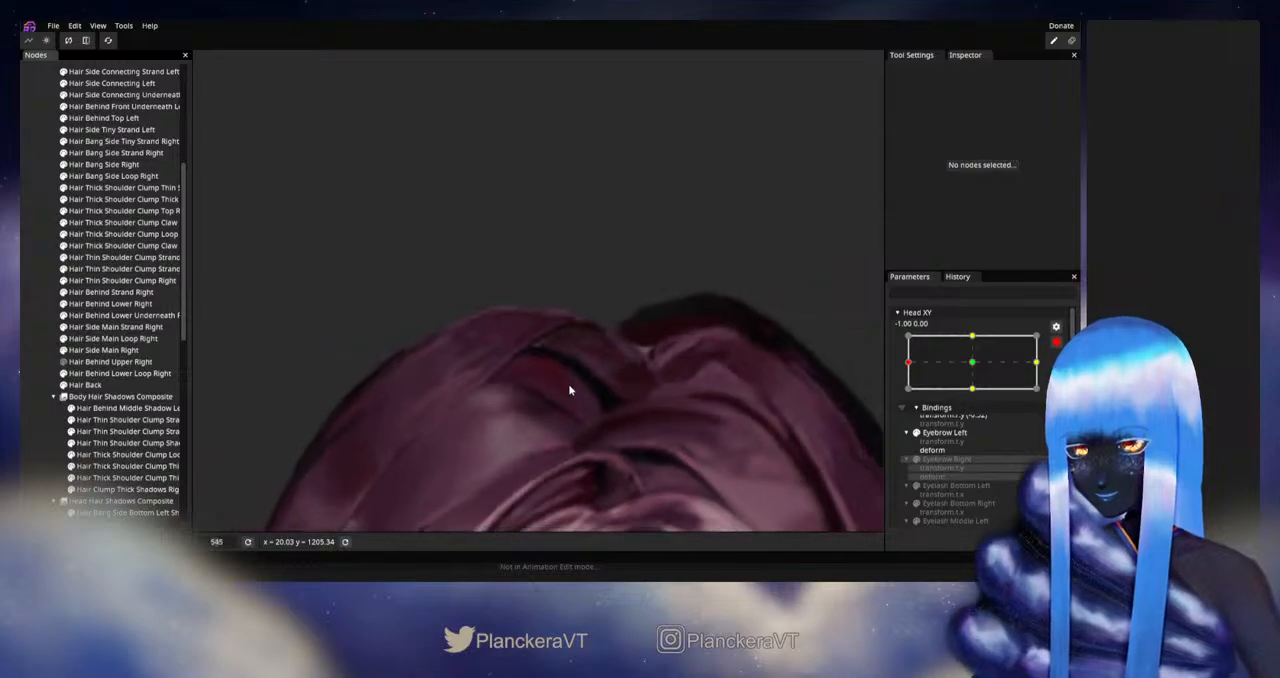
{"action": "left_click_drag", "start_coordinate": [567, 387], "coordinate": [640, 379]}
{"action": "left_click", "coordinate": [1057, 343]}
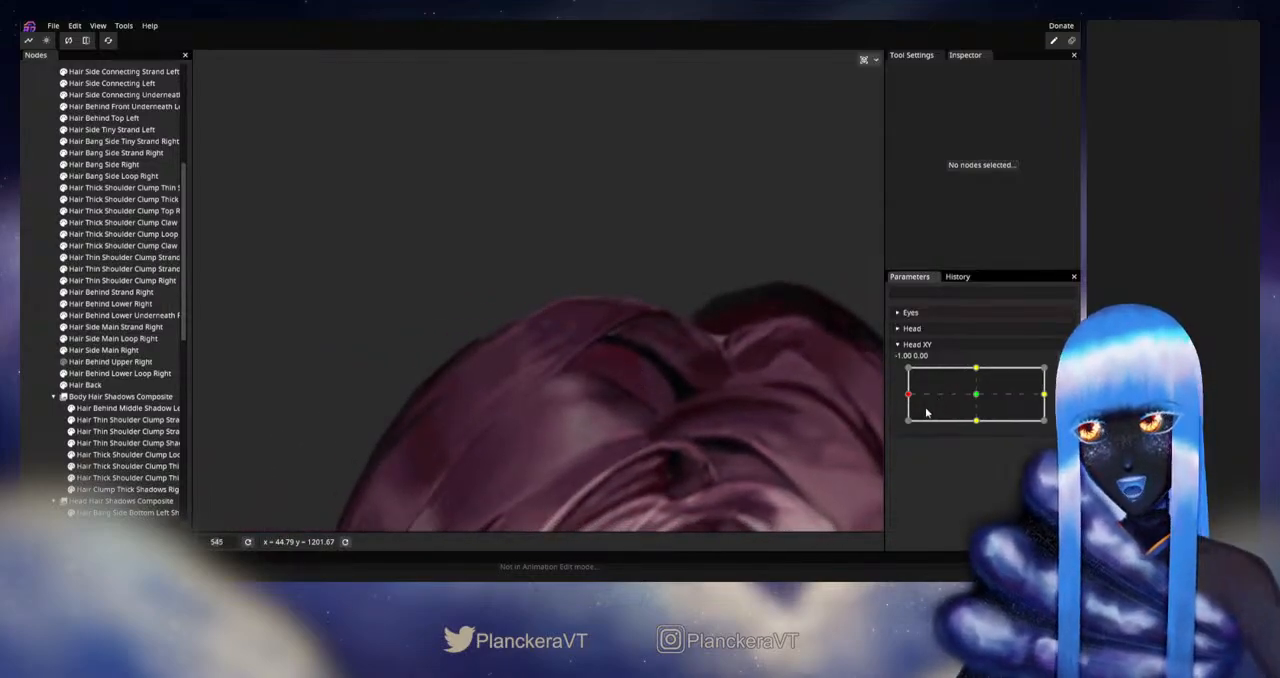
{"action": "mouse_move", "coordinate": [908, 398]}
{"action": "left_mouse_down"}
{"action": "mouse_move", "coordinate": [975, 390]}
{"action": "mouse_move", "coordinate": [909, 397]}
{"action": "left_mouse_up"}
{"action": "left_click", "coordinate": [1056, 374]}
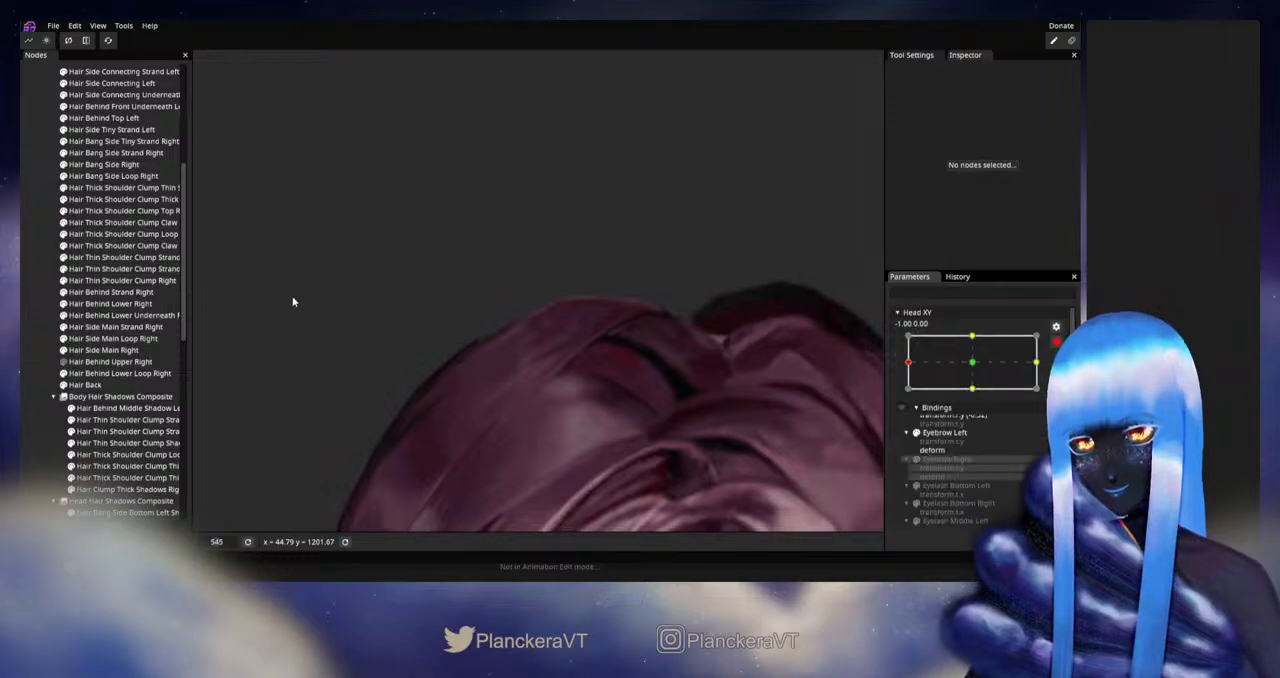
Step: Reposition vertices along the inner and outer edges of Hair Behind Lower Right near the crown at Head XY -1.00, 0.00, and deselect it
{"action": "left_click", "coordinate": [110, 303]}
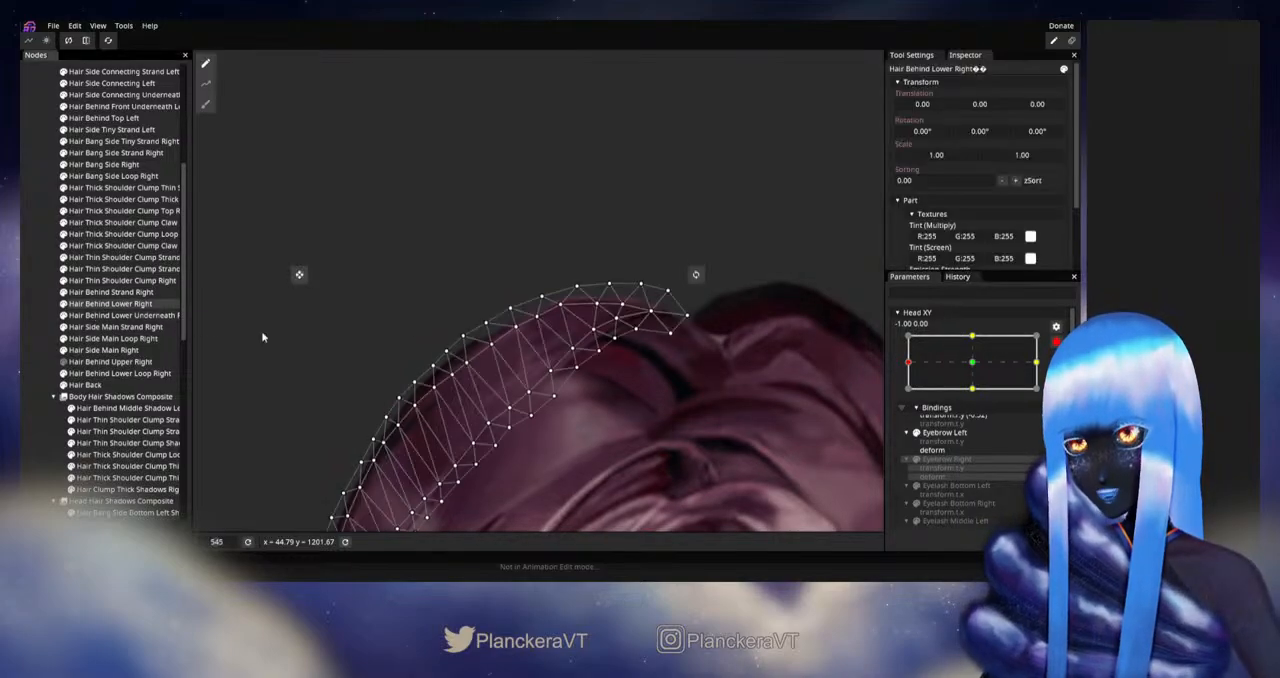
{"action": "left_click_drag", "start_coordinate": [575, 352], "coordinate": [547, 370]}
{"action": "left_click", "coordinate": [577, 373]}
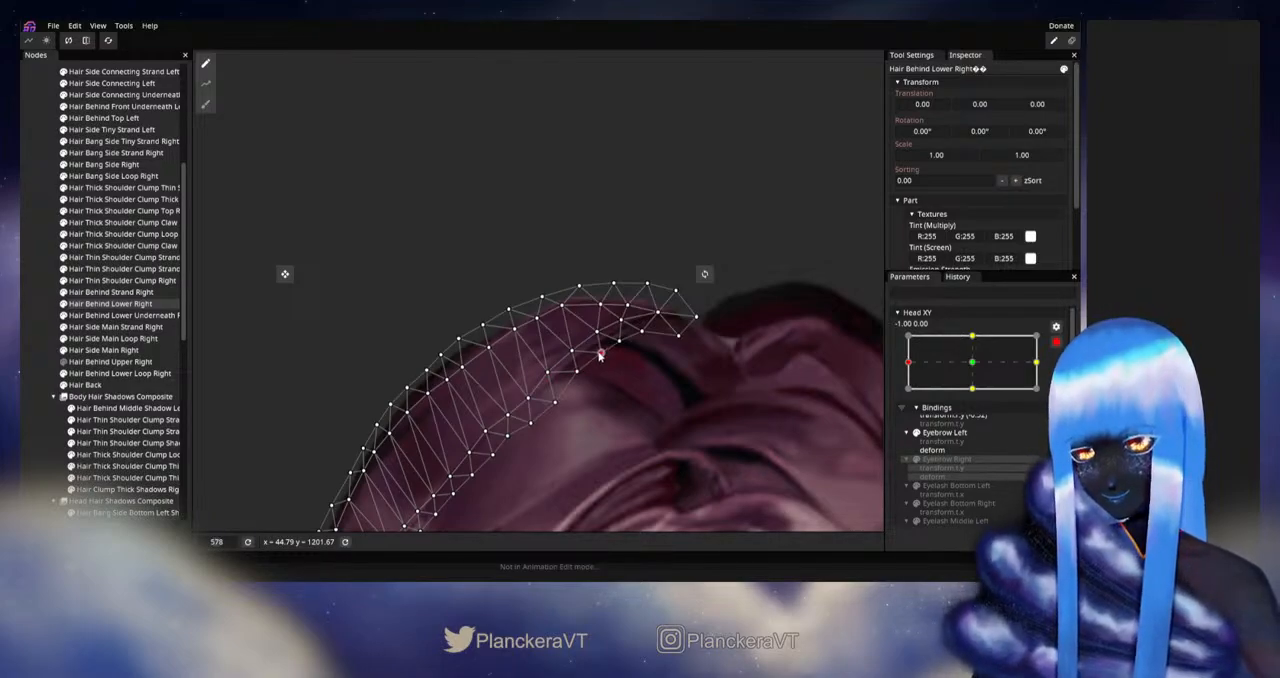
{"action": "left_click", "coordinate": [594, 329]}
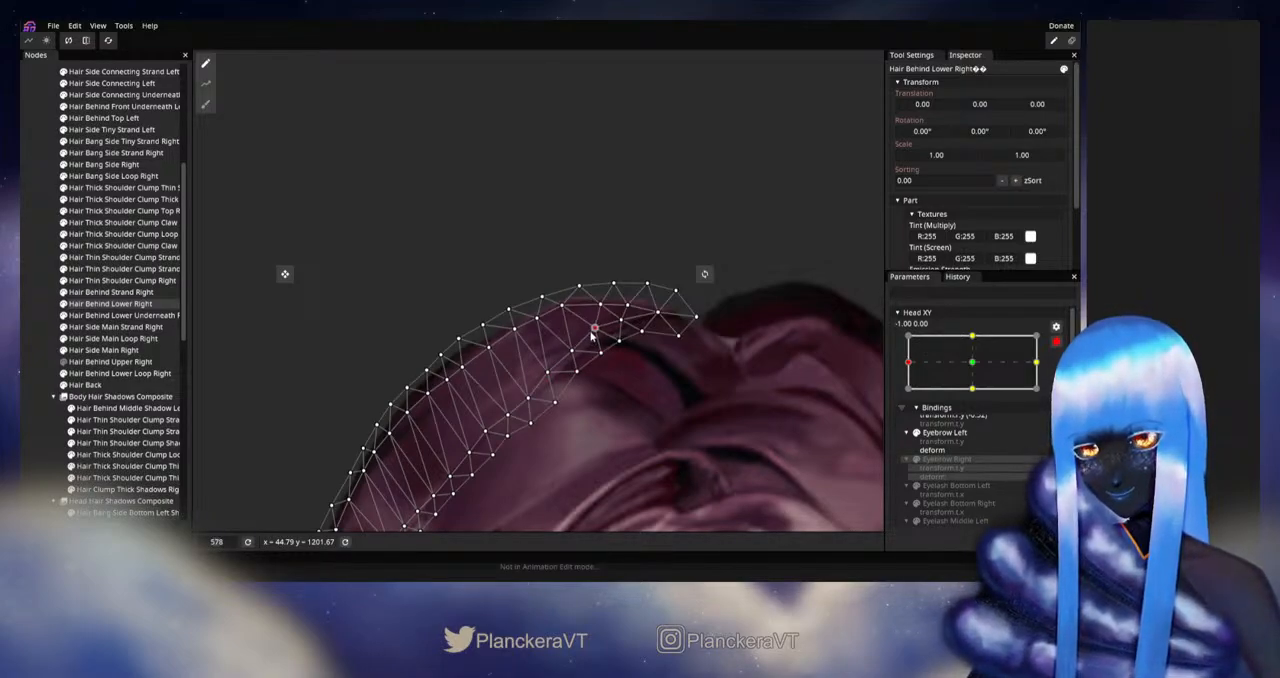
{"action": "left_click_drag", "start_coordinate": [591, 334], "coordinate": [494, 357]}
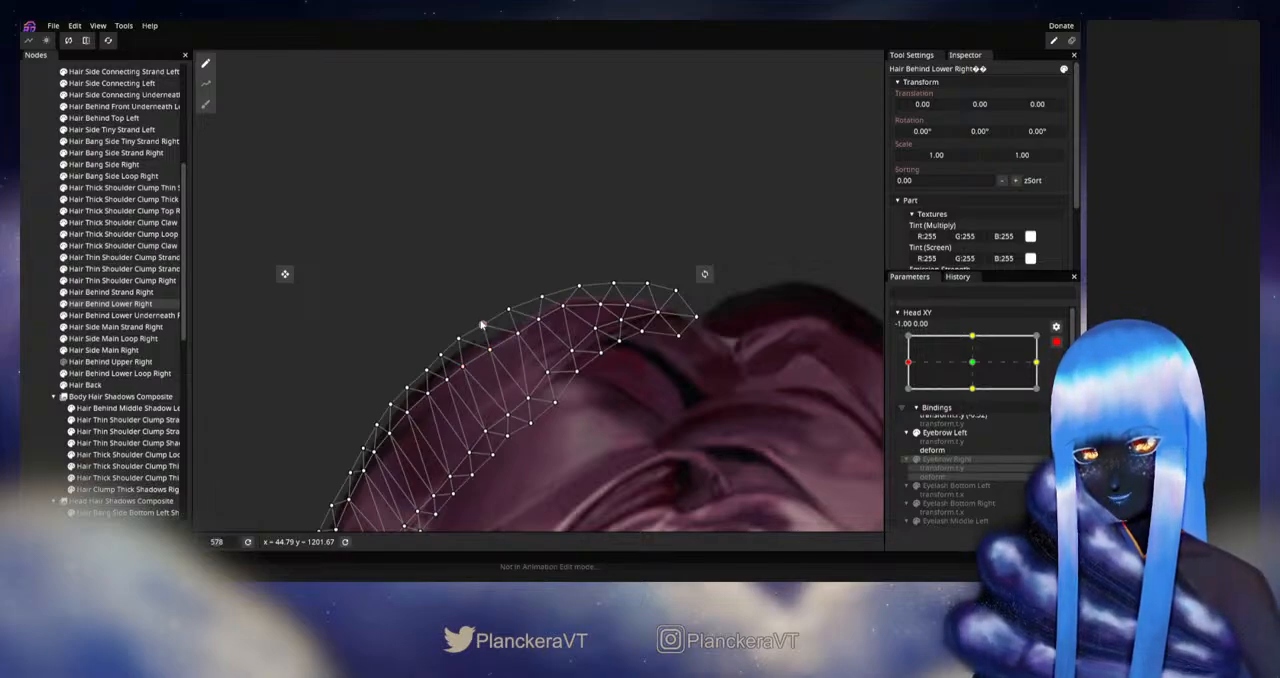
{"action": "left_click_drag", "start_coordinate": [506, 308], "coordinate": [489, 346]}
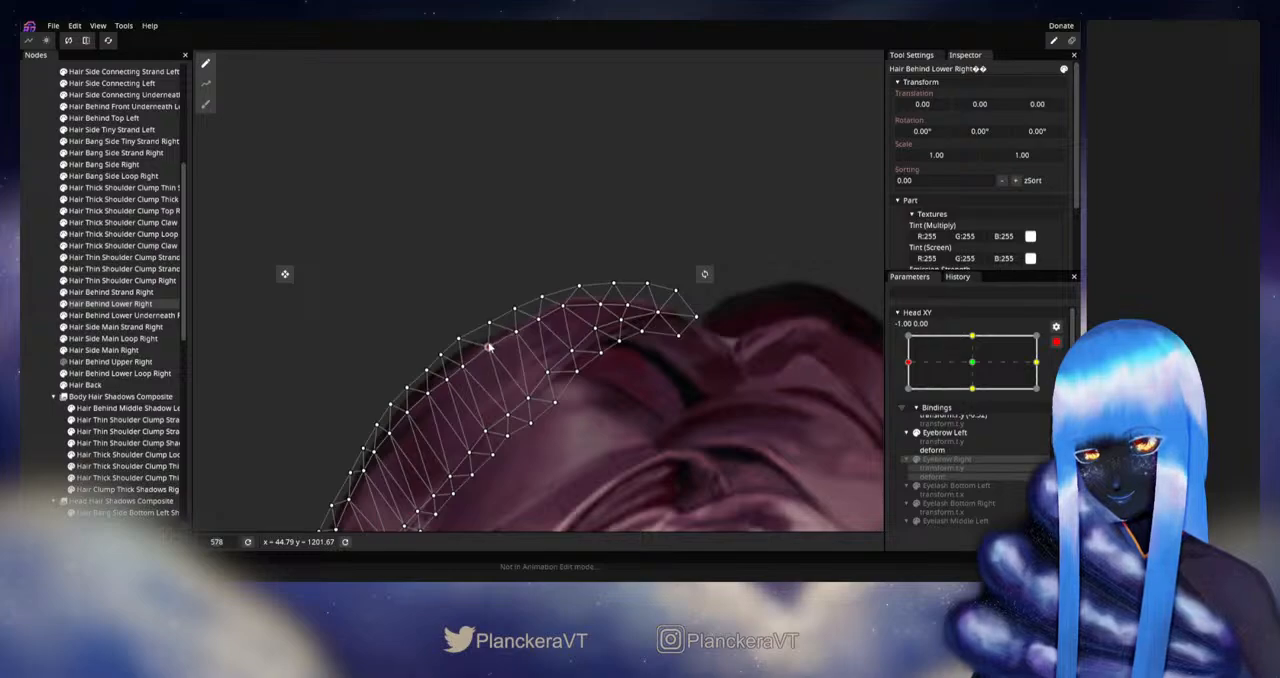
{"action": "left_click", "coordinate": [31, 368]}
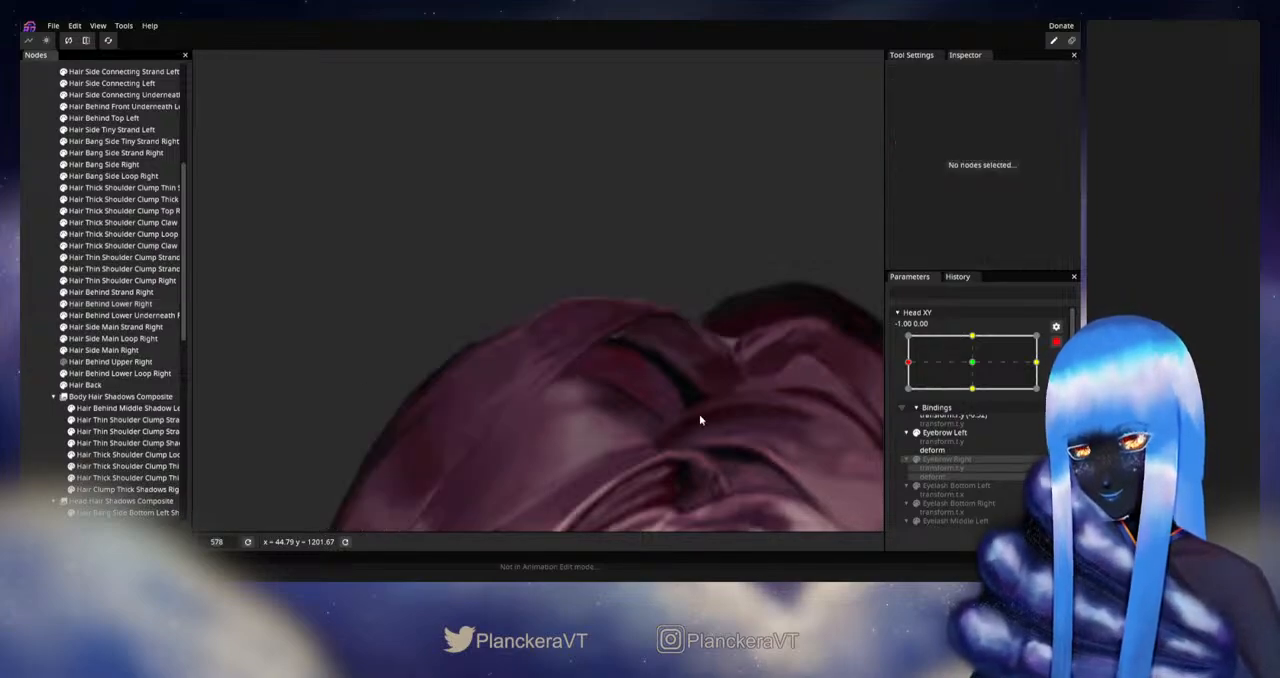
Step: Disarm Head XY and move it around the left extreme to check the reshaped crown strand, returning it armed to -1.00, 0.00
{"action": "scroll", "coordinate": [699, 414], "scroll_direction": "down", "scroll_amount": 1}
{"action": "left_click", "coordinate": [1056, 342]}
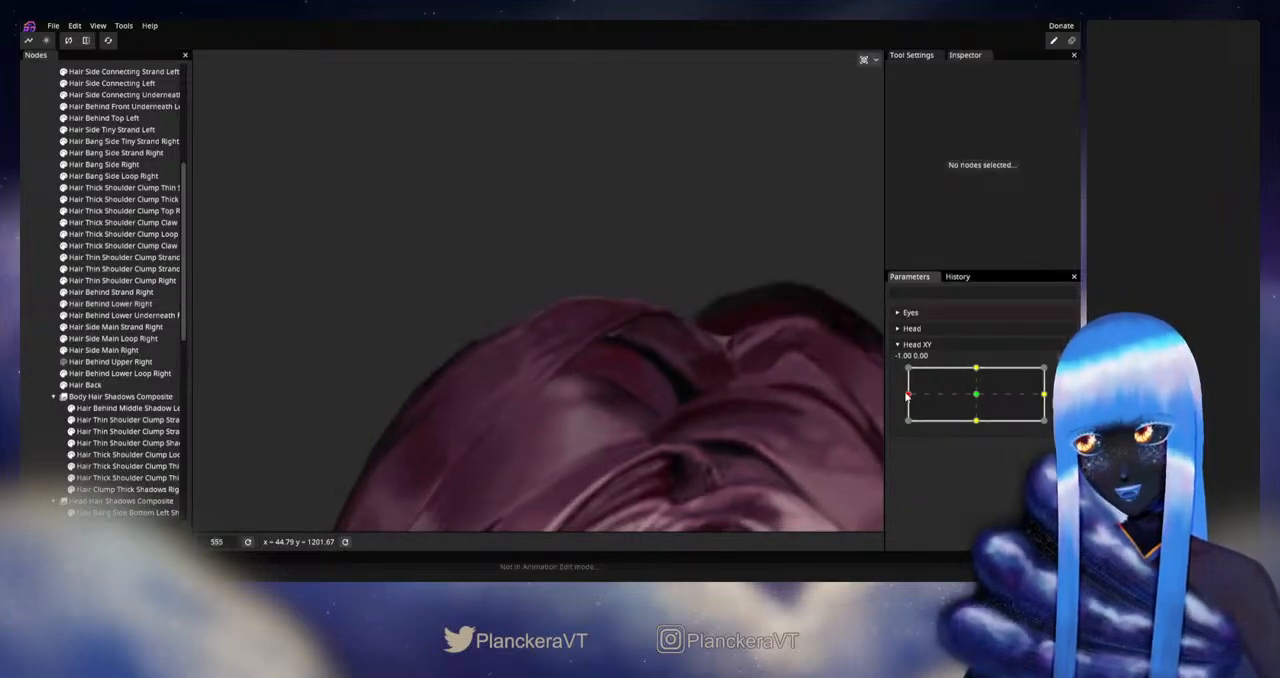
{"action": "mouse_move", "coordinate": [908, 396]}
{"action": "left_mouse_down"}
{"action": "mouse_move", "coordinate": [978, 398]}
{"action": "mouse_move", "coordinate": [893, 399]}
{"action": "left_mouse_up"}
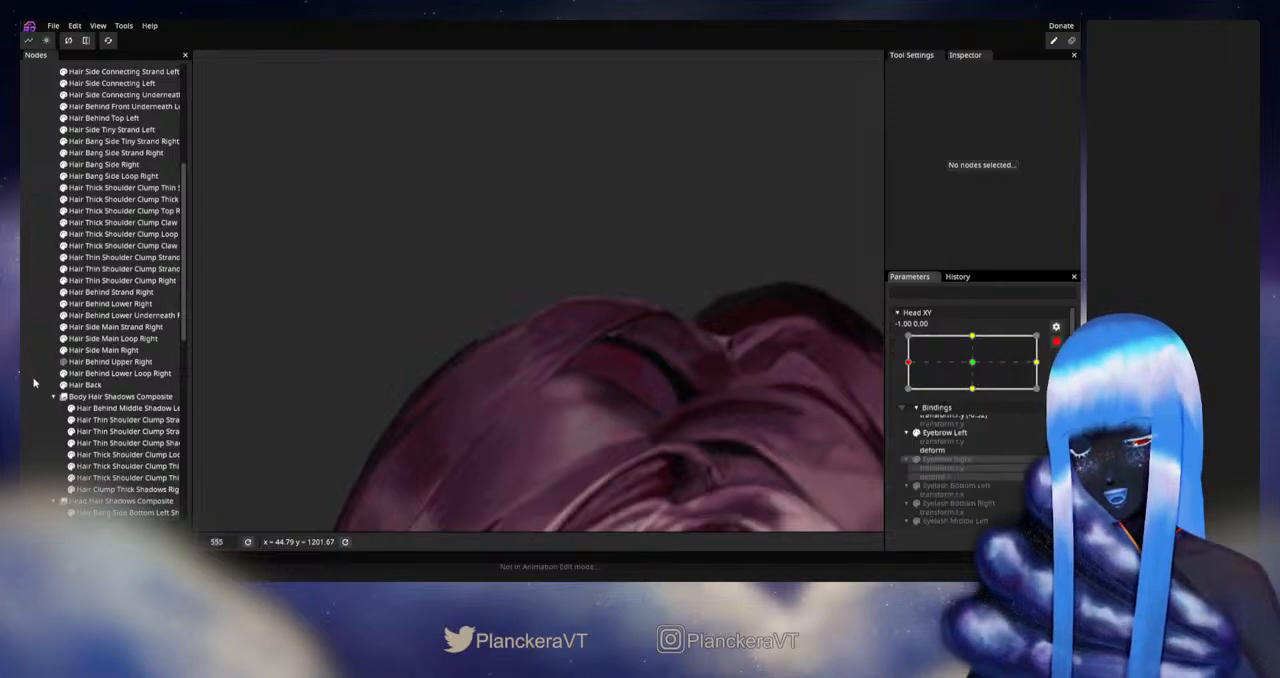
Step: Fine-tune the vertices near the crown tip of Hair Behind Lower Right at Head XY -1.00, 0.00, and deselect the strand
{"action": "left_click", "coordinate": [84, 292]}
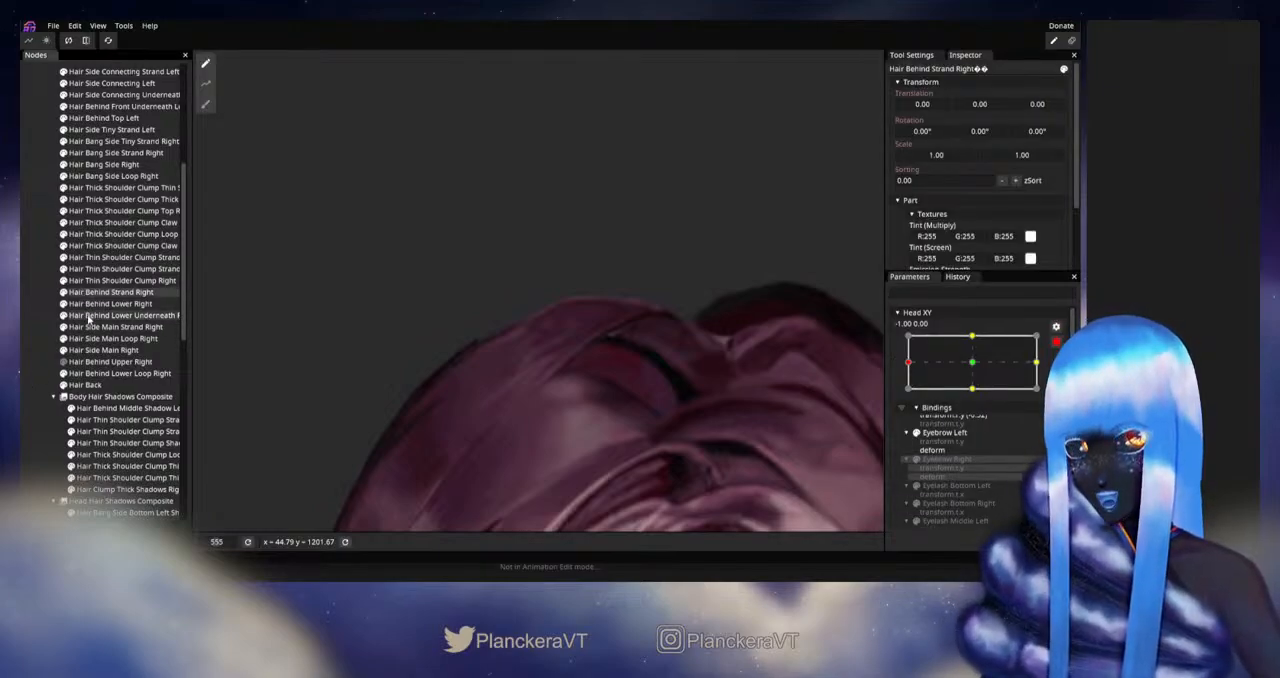
{"action": "left_click", "coordinate": [92, 303]}
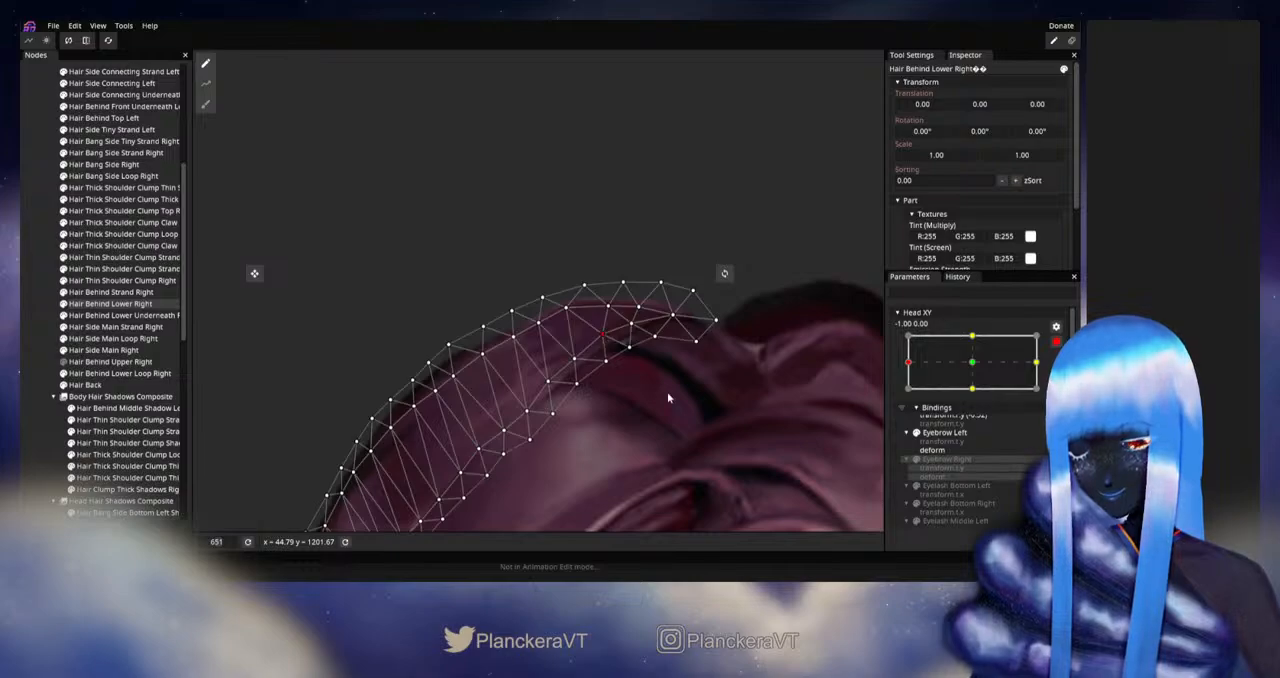
{"action": "scroll", "coordinate": [677, 398], "scroll_direction": "down", "scroll_amount": 1}
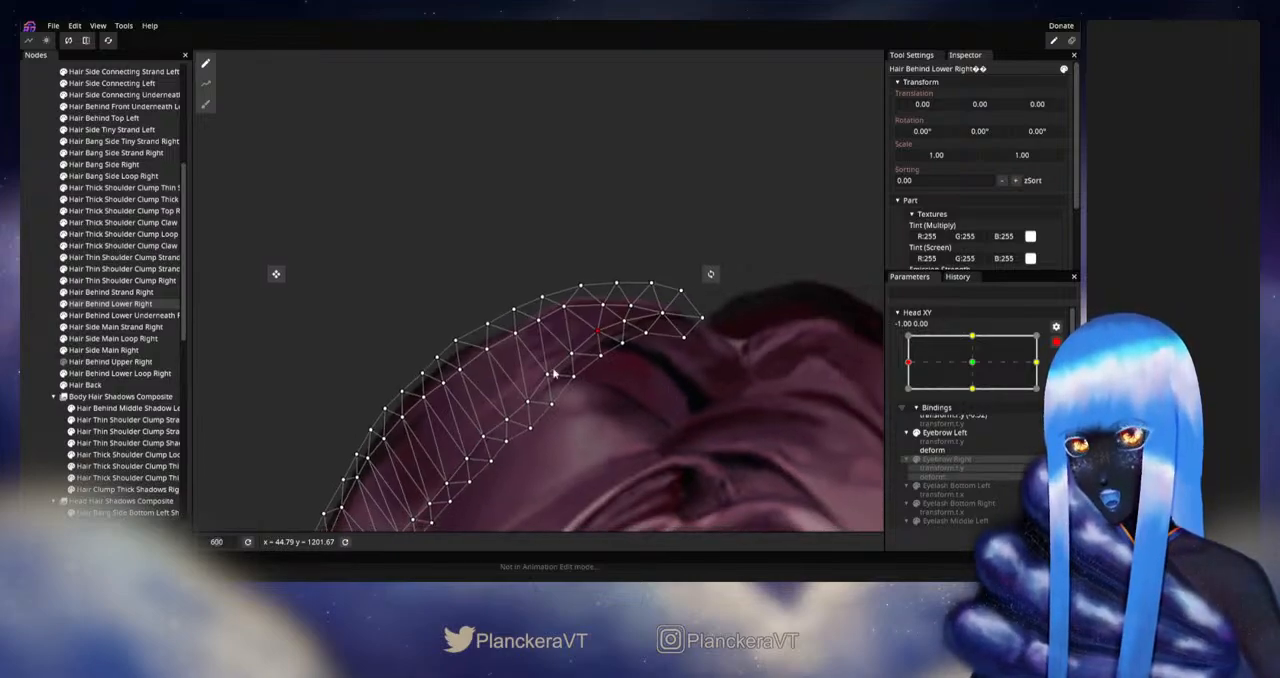
{"action": "left_click", "coordinate": [31, 339]}
Step: Examine the crown with small Head XY movements at the left extreme while disarmed, and rearm the parameter at -1.00, 0.00
{"action": "scroll", "coordinate": [677, 397], "scroll_direction": "down", "scroll_amount": 2}
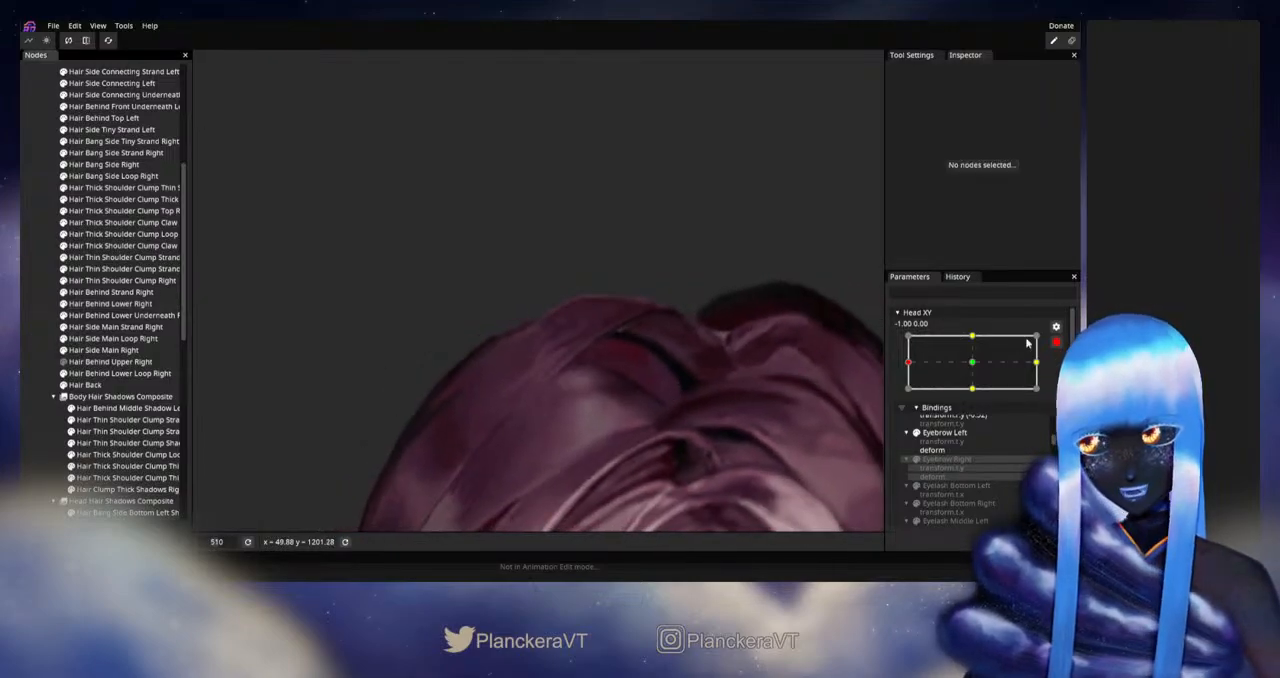
{"action": "mouse_move", "coordinate": [908, 393]}
{"action": "left_mouse_down"}
{"action": "mouse_move", "coordinate": [977, 398]}
{"action": "mouse_move", "coordinate": [906, 397]}
{"action": "left_mouse_up"}
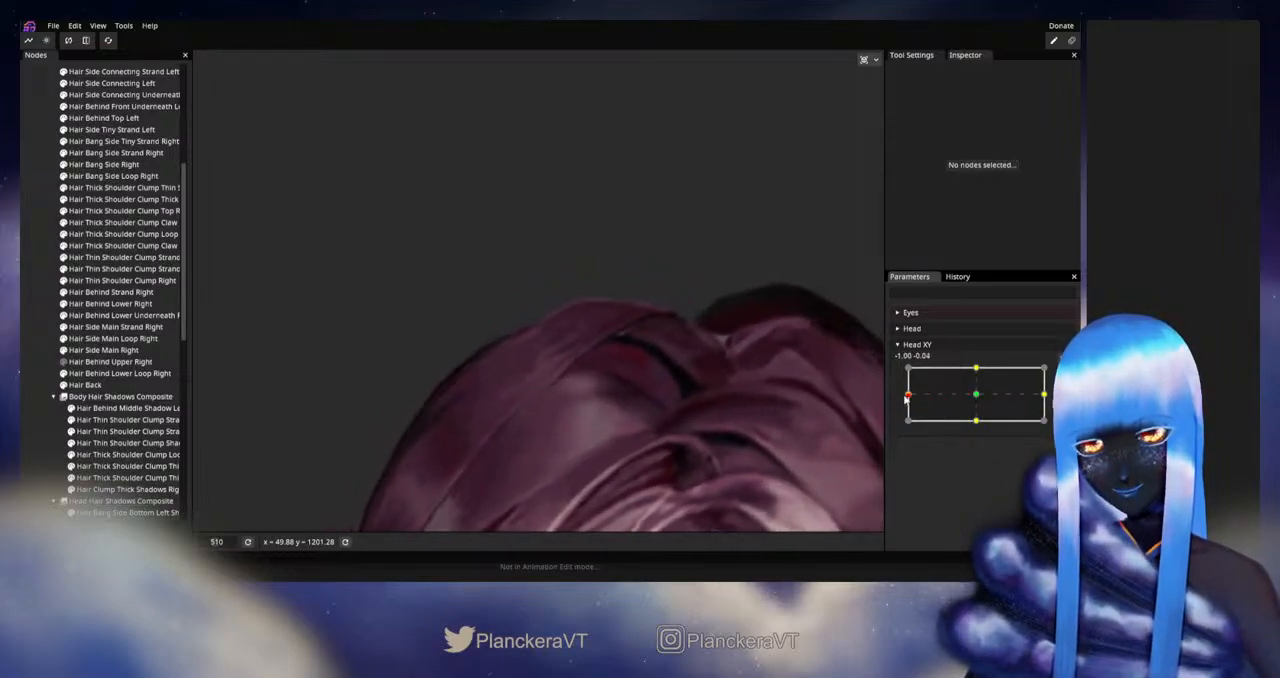
{"action": "left_click", "coordinate": [1050, 375]}
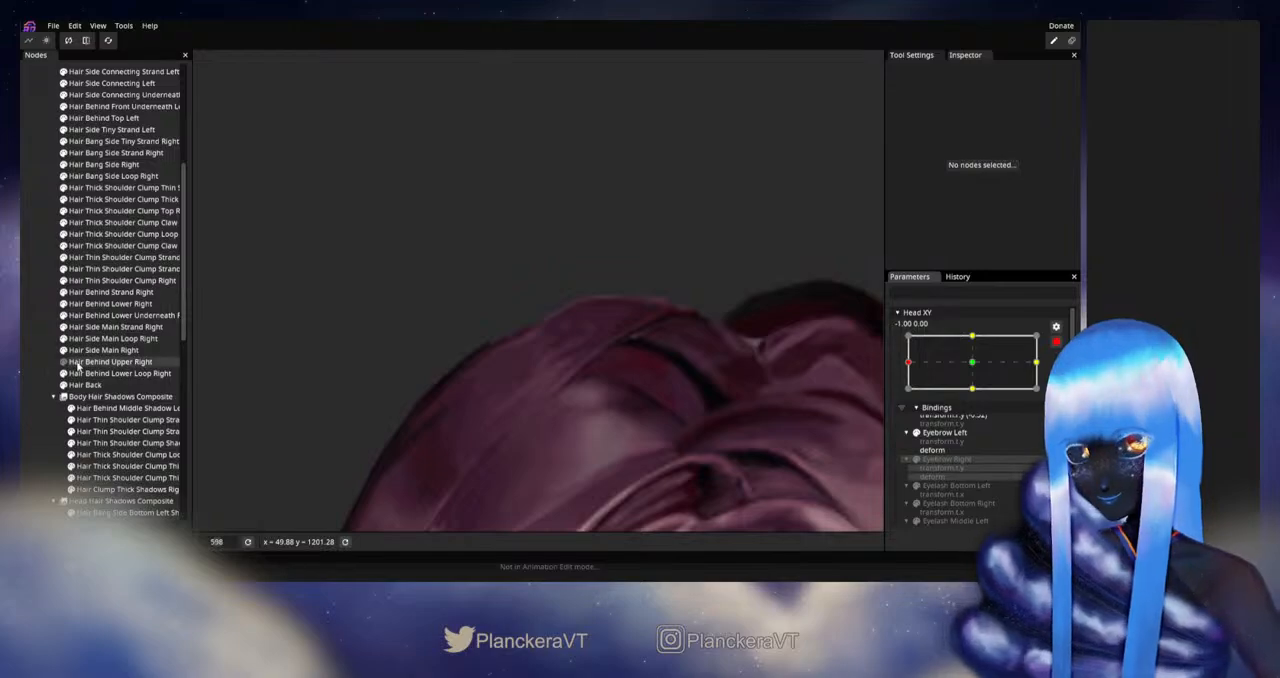
Step: Adjust the inner-edge vertices of Hair Behind Lower Right just below its crown tip at Head XY -1.00, 0.00, and deselect it
{"action": "left_click", "coordinate": [100, 303]}
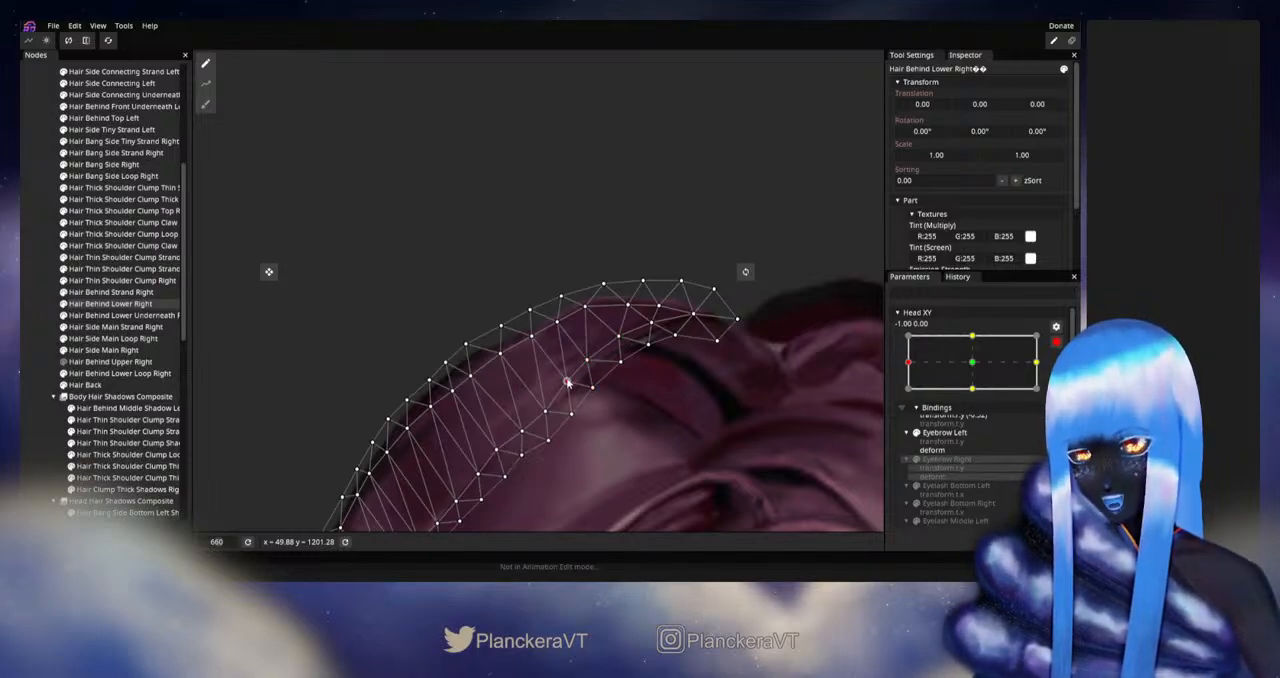
{"action": "left_click", "coordinate": [23, 351]}
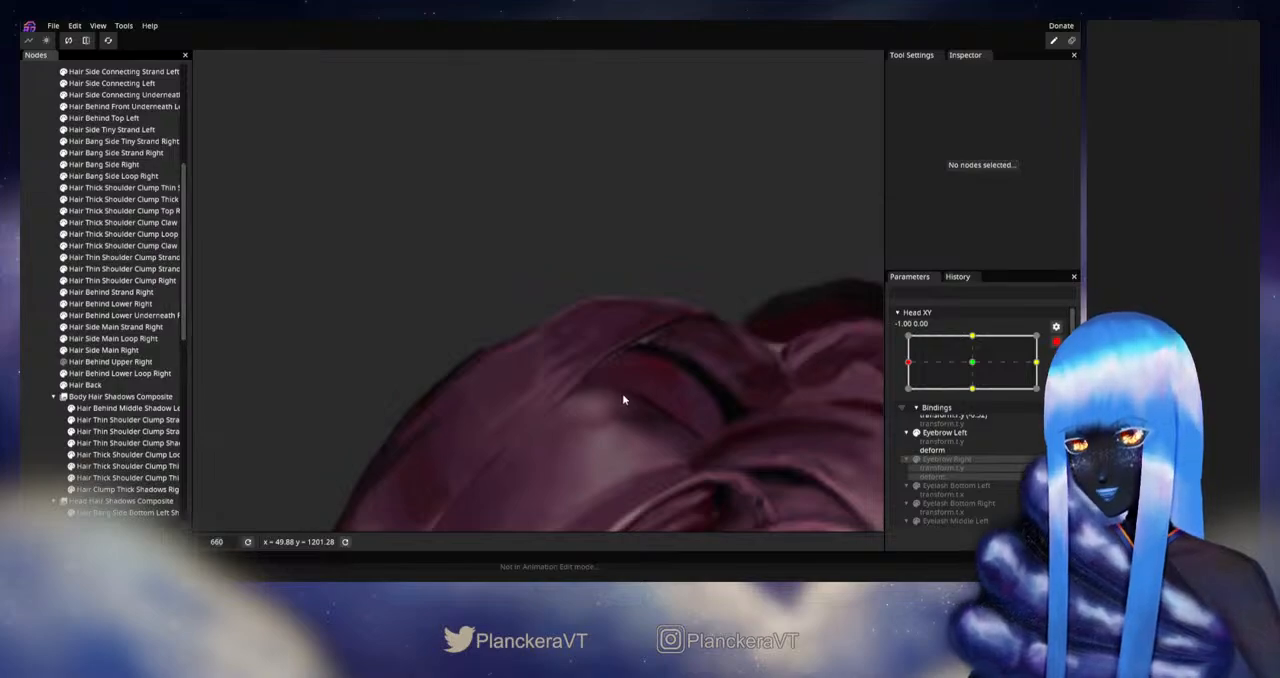
{"action": "scroll", "coordinate": [625, 392], "scroll_direction": "down", "scroll_amount": 3}
{"action": "left_click_drag", "start_coordinate": [645, 378], "coordinate": [673, 358]}
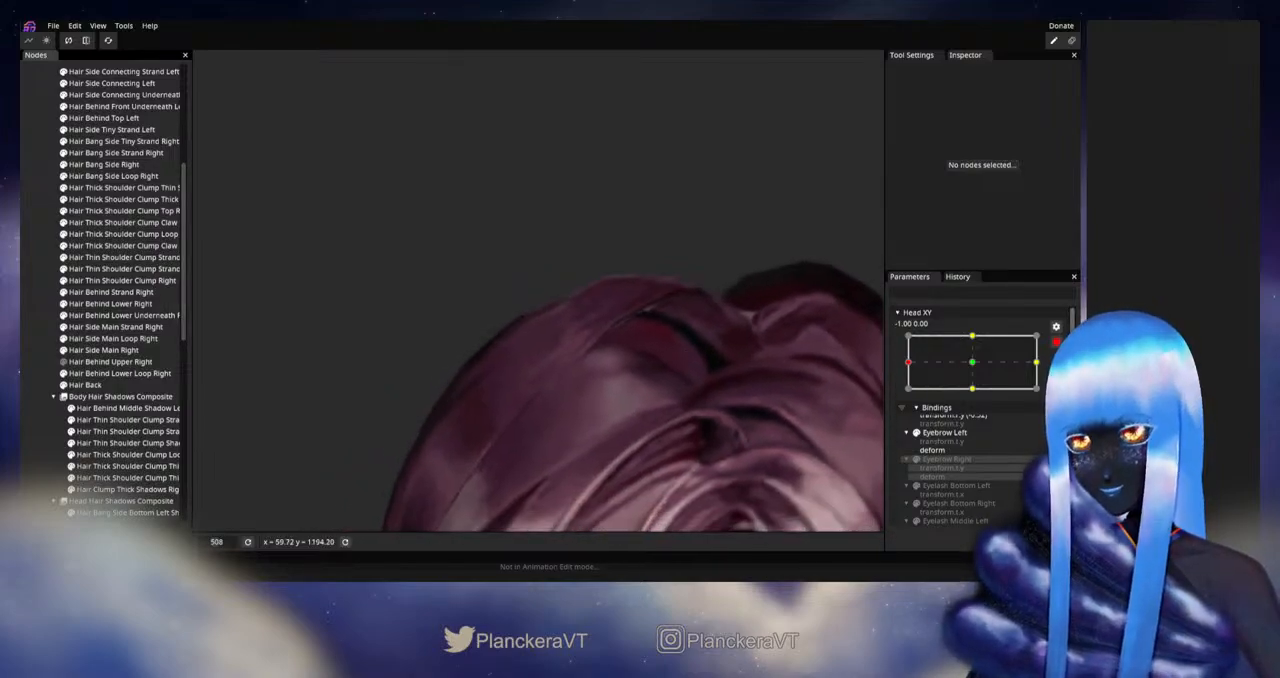
Step: Disarm Head XY, test the crown deformation with slight movement at the left extreme, and rearm it at -1.00, 0.00
{"action": "left_click", "coordinate": [1056, 342]}
{"action": "mouse_move", "coordinate": [908, 396]}
{"action": "left_mouse_down"}
{"action": "mouse_move", "coordinate": [978, 398]}
{"action": "mouse_move", "coordinate": [908, 398]}
{"action": "left_mouse_up"}
{"action": "left_click", "coordinate": [1062, 373]}
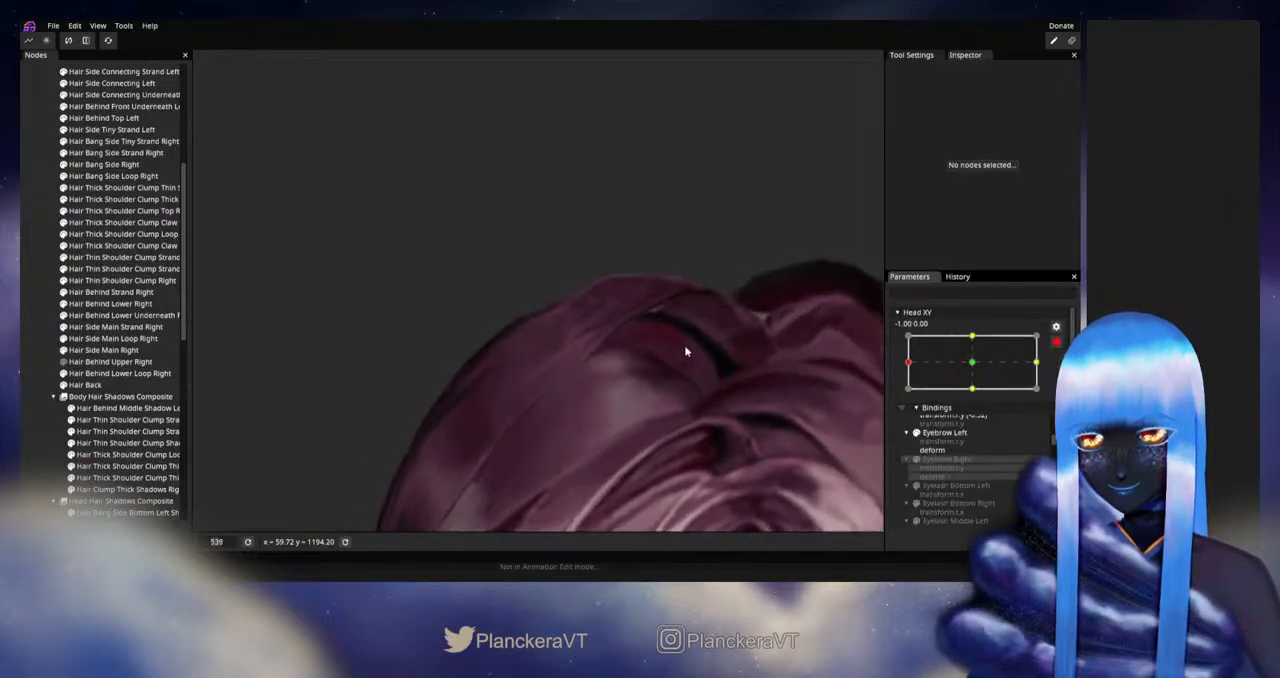
Step: Select Hair Behind Lower Right again and refine its inner-edge vertices near the crown at Head XY -1.00, 0.00
{"action": "scroll", "coordinate": [684, 345], "scroll_direction": "up", "scroll_amount": 1}
{"action": "left_click_drag", "start_coordinate": [608, 359], "coordinate": [520, 386]}
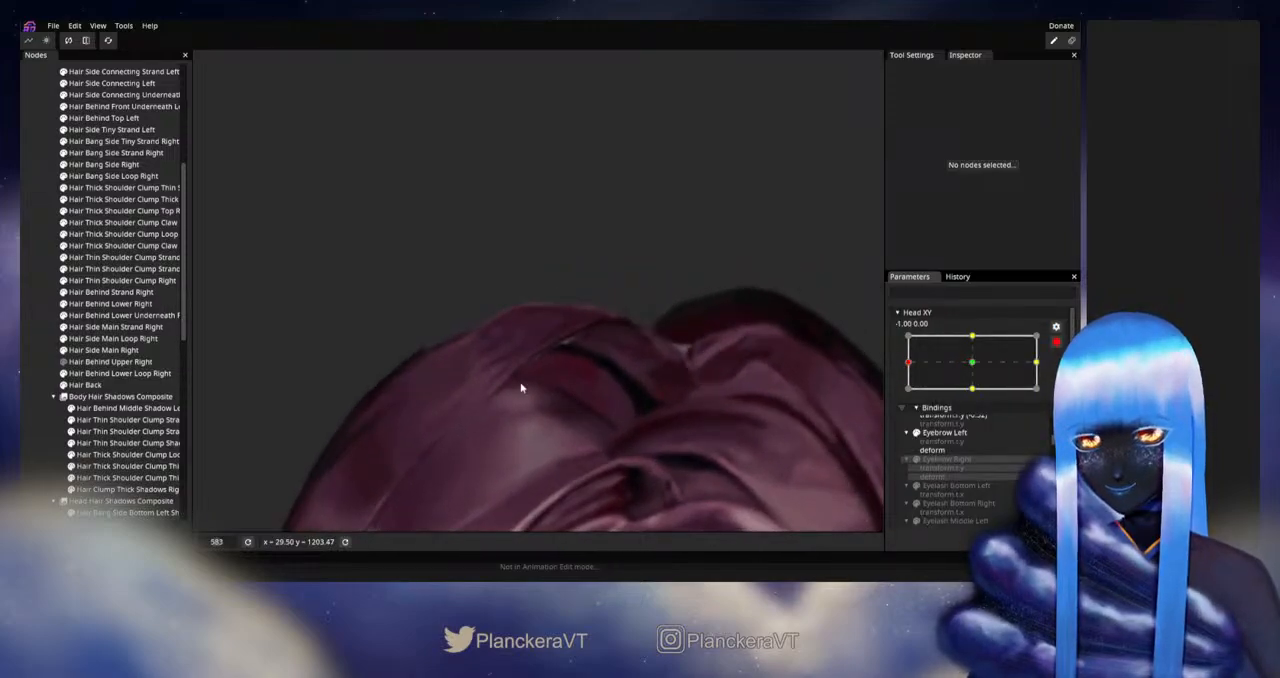
{"action": "left_click", "coordinate": [103, 303]}
{"action": "scroll", "coordinate": [568, 352], "scroll_direction": "up", "scroll_amount": 1}
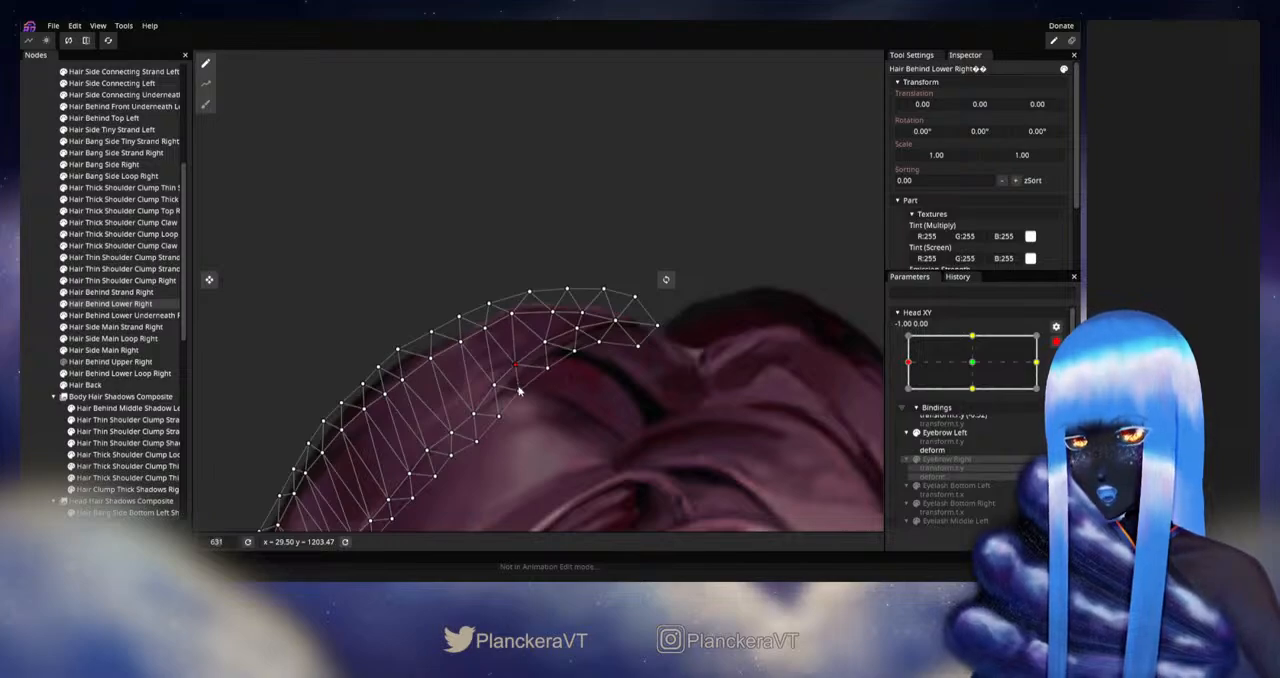
Step: Deselect Hair Behind Lower Right, disarm Head XY, test the crown near the left extreme, and rearm the parameter at -1.00, 0.00
{"action": "left_click", "coordinate": [22, 343]}
{"action": "scroll", "coordinate": [562, 400], "scroll_direction": "down", "scroll_amount": 3}
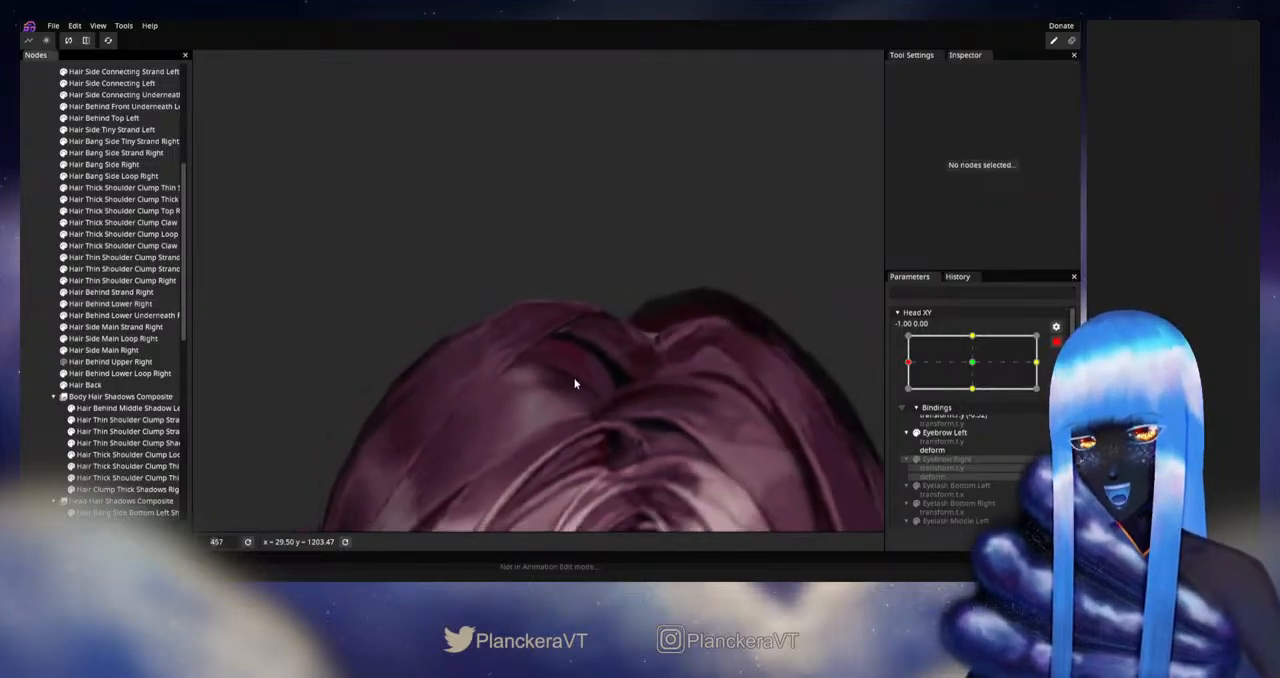
{"action": "left_click_drag", "start_coordinate": [575, 384], "coordinate": [631, 390]}
{"action": "left_click", "coordinate": [1056, 342]}
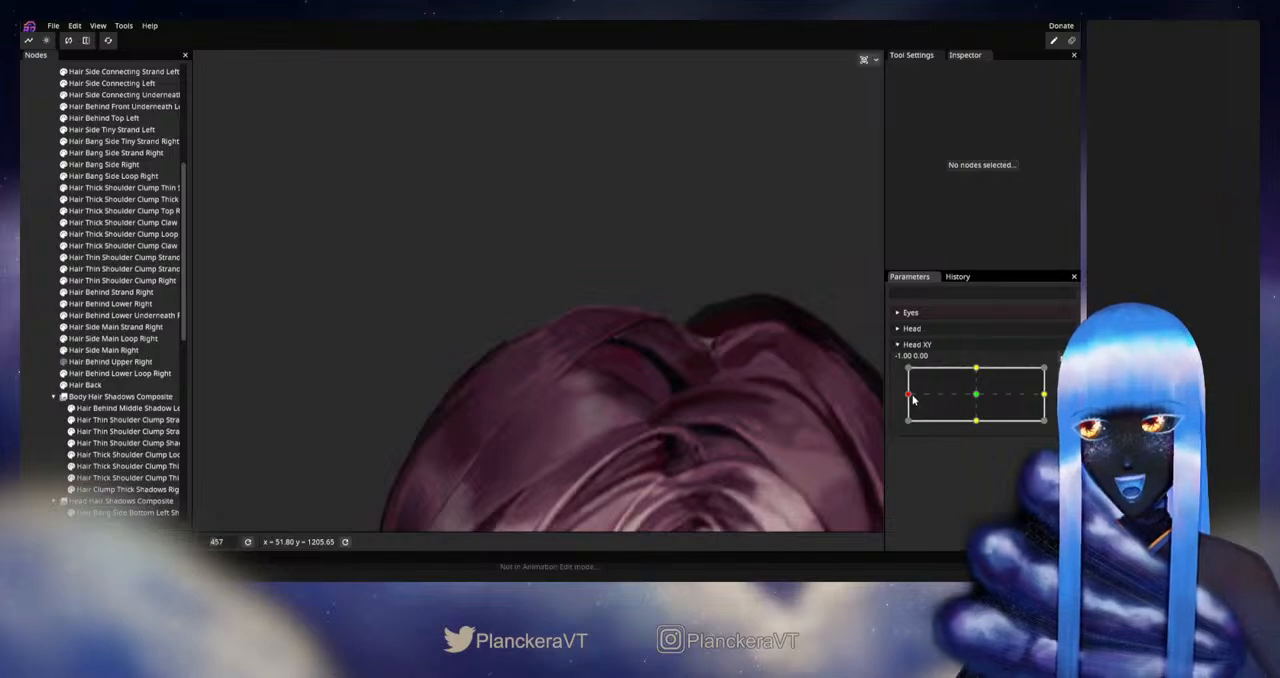
{"action": "mouse_move", "coordinate": [908, 396]}
{"action": "left_mouse_down"}
{"action": "mouse_move", "coordinate": [976, 396]}
{"action": "mouse_move", "coordinate": [908, 397]}
{"action": "left_mouse_up"}
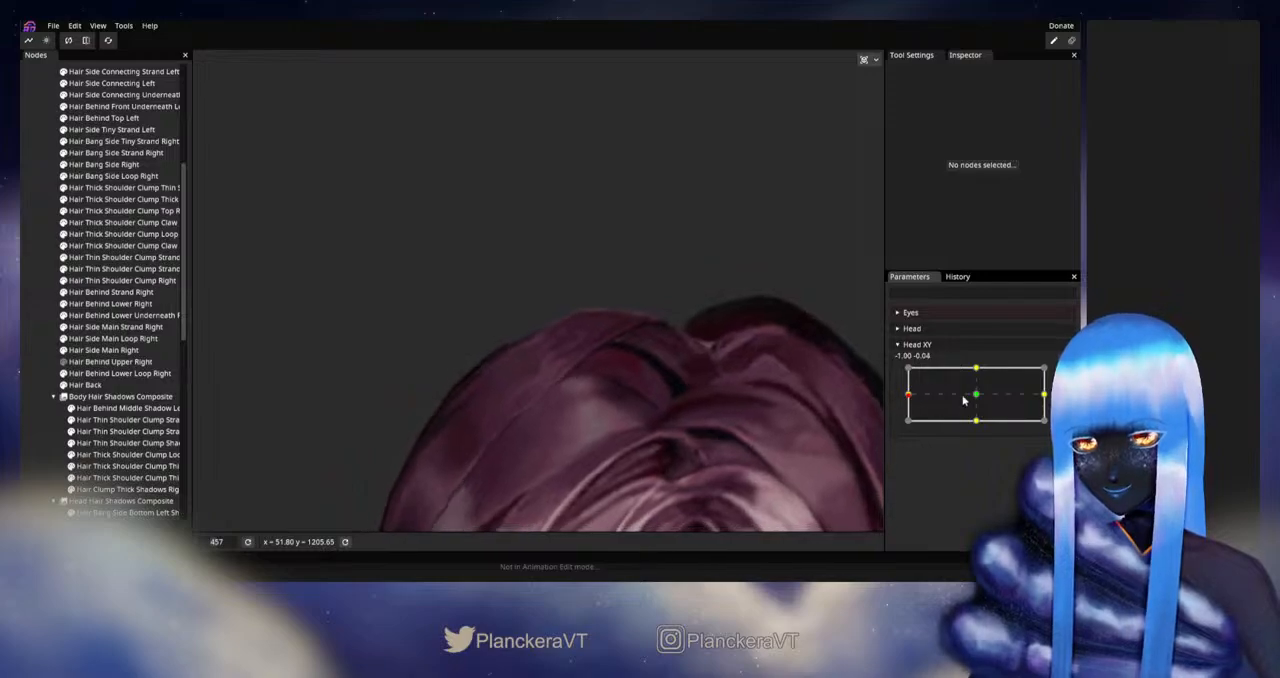
{"action": "left_click", "coordinate": [1060, 358]}
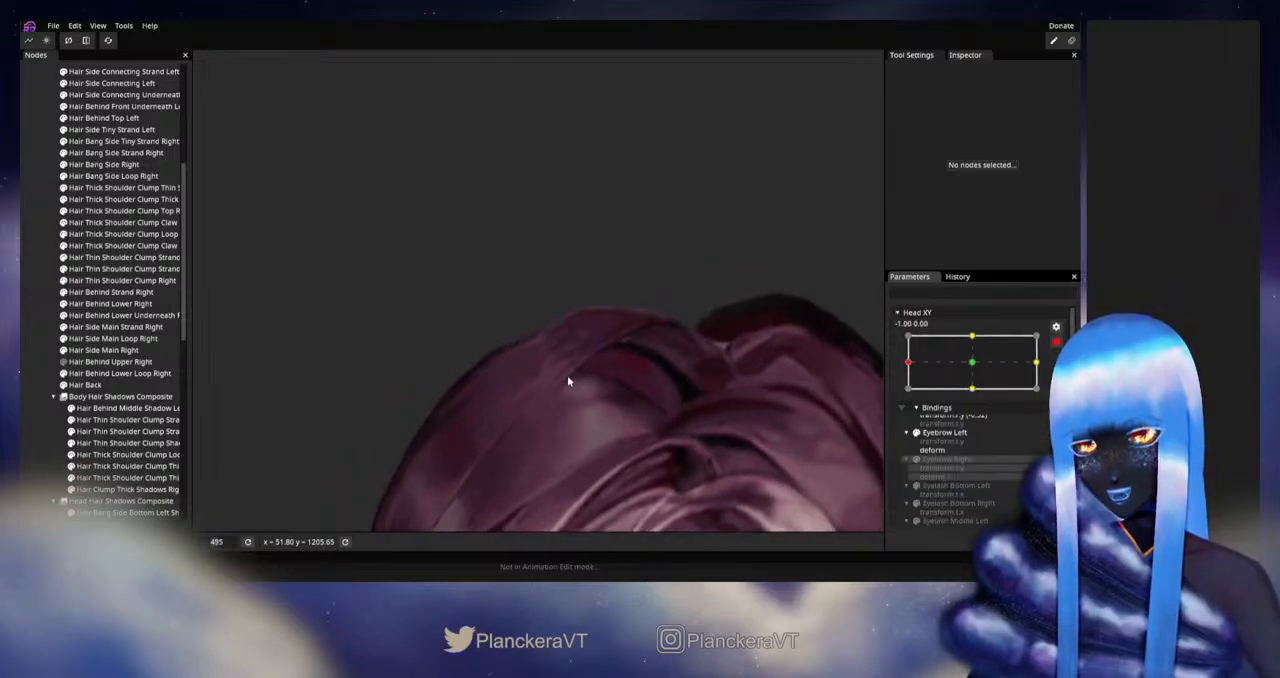
Step: Fine-tune an inner vertex of Hair Behind Lower Right below the crown at Head XY -1.00, 0.00, and deselect the part
{"action": "left_click", "coordinate": [100, 304]}
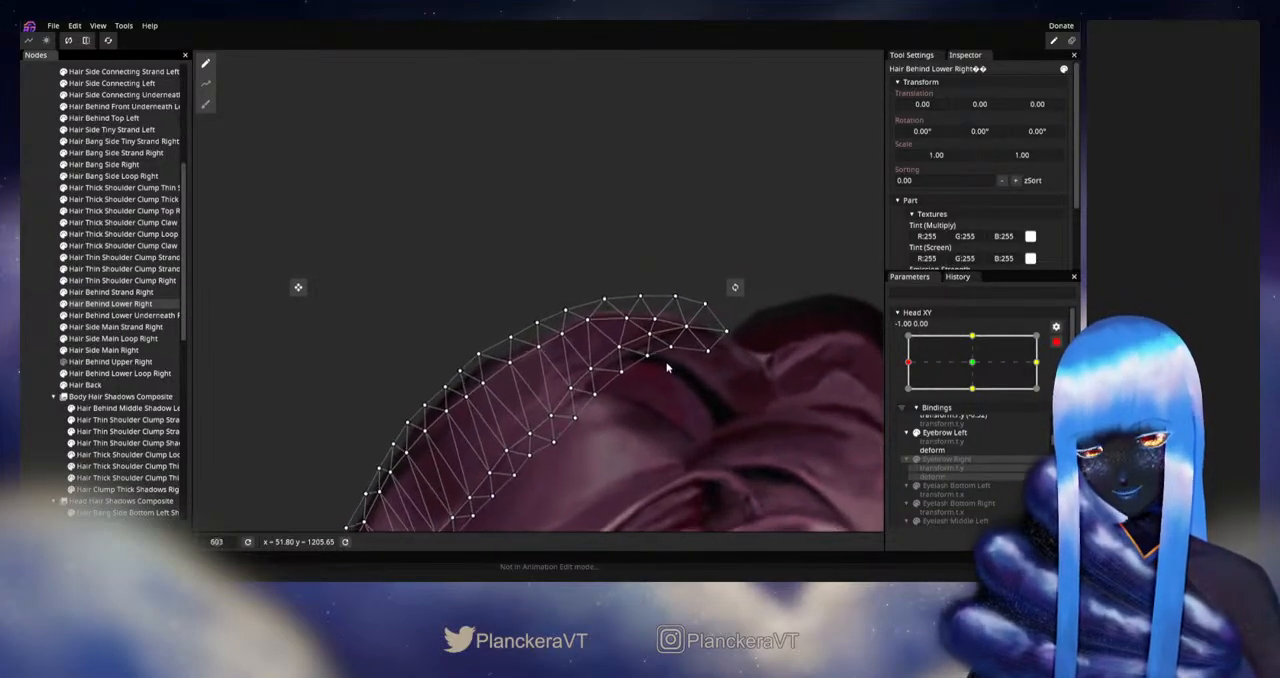
{"action": "scroll", "coordinate": [620, 380], "scroll_direction": "up", "scroll_amount": 5}
{"action": "left_click_drag", "start_coordinate": [586, 359], "coordinate": [582, 356]}
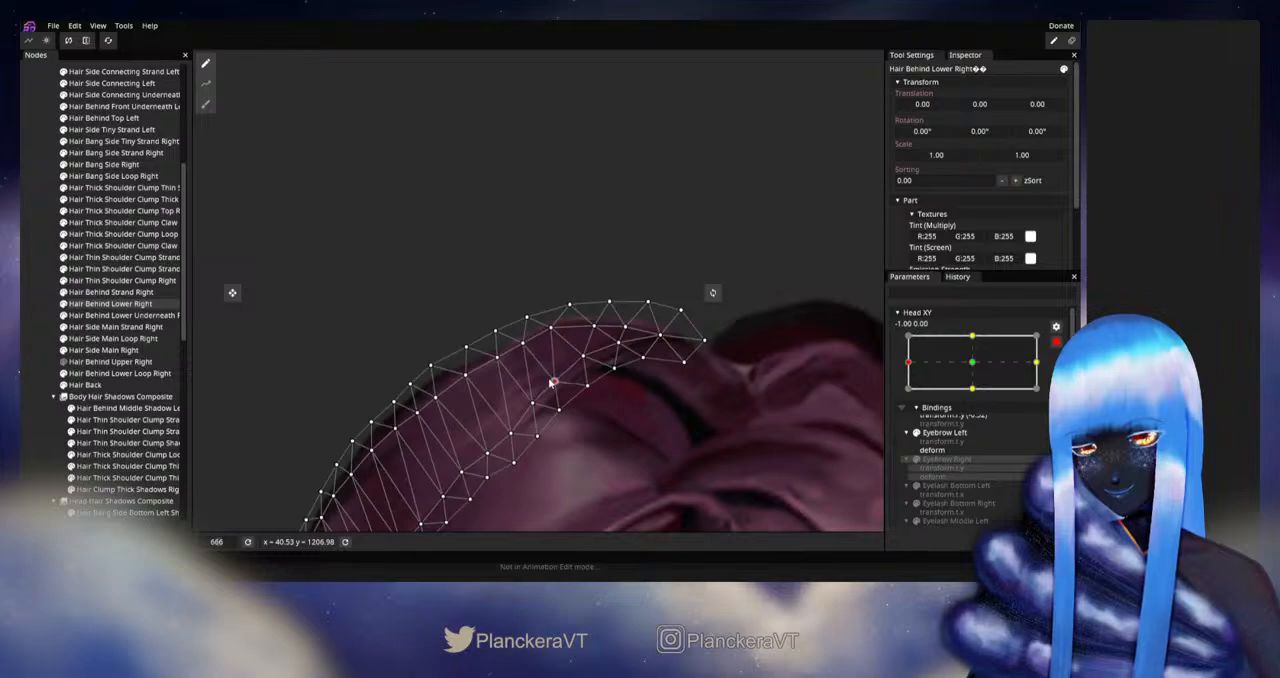
{"action": "left_click", "coordinate": [46, 338]}
Step: Disarm Head XY, sweep it between the left extreme and the center to test the crown, and rearm it at -1.00, 0.00
{"action": "scroll", "coordinate": [688, 377], "scroll_direction": "down", "scroll_amount": 4}
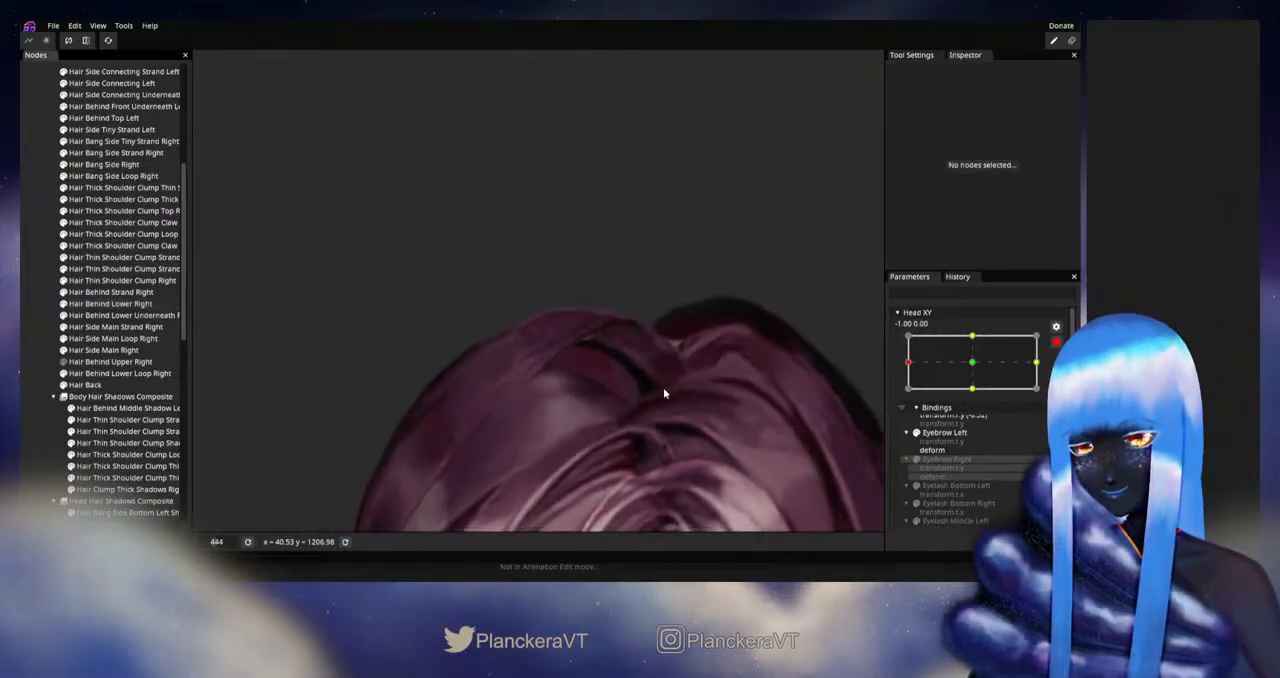
{"action": "scroll", "coordinate": [705, 393], "scroll_direction": "down", "scroll_amount": 1}
{"action": "left_click", "coordinate": [1055, 343]}
{"action": "left_click_drag", "start_coordinate": [909, 396], "coordinate": [972, 397]}
{"action": "left_click_drag", "start_coordinate": [978, 397], "coordinate": [907, 393]}
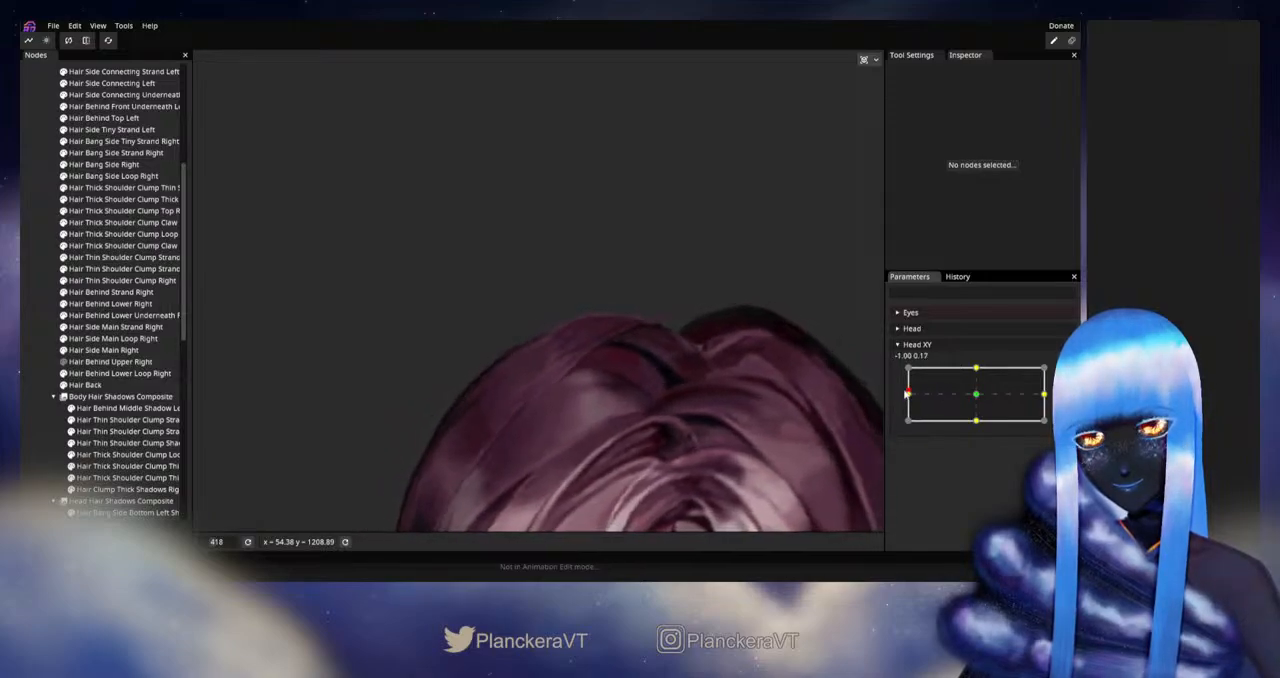
{"action": "left_click", "coordinate": [1056, 374]}
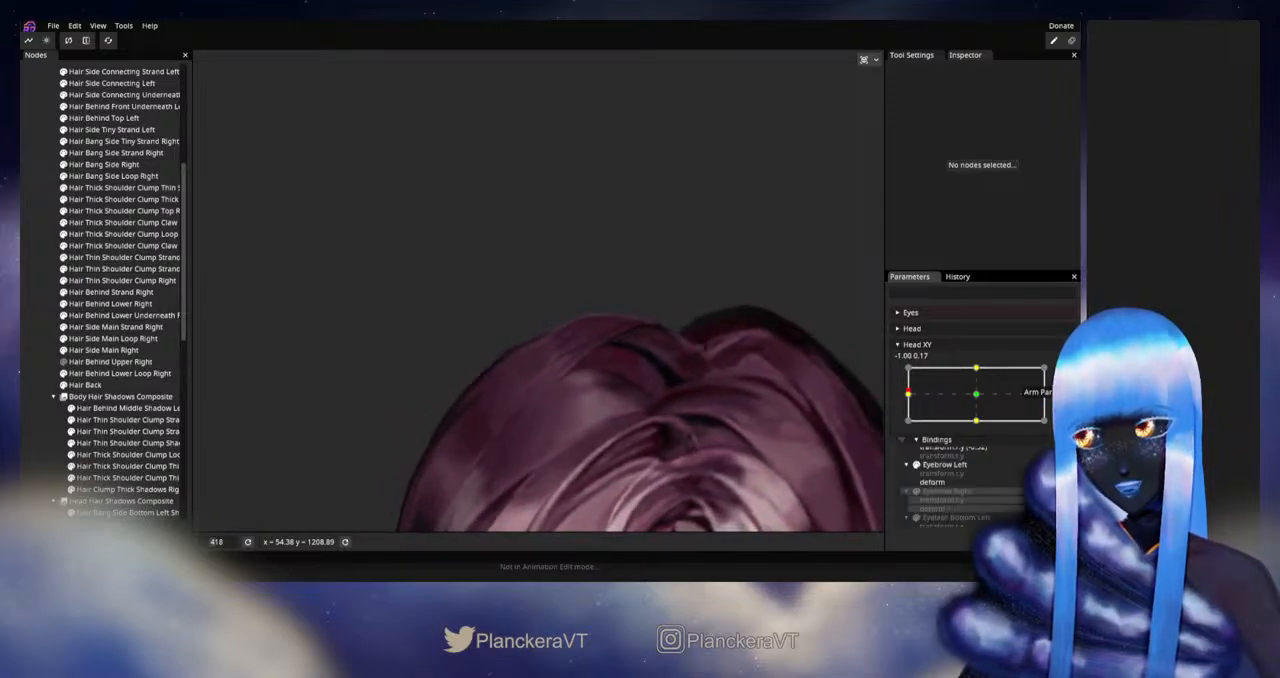
Step: Reshape the upper outer edge of Hair Behind Lower Underneath Right with the size 32 Circle Brush at Head XY -1.00, 0.00, and deselect it
{"action": "left_click", "coordinate": [104, 328]}
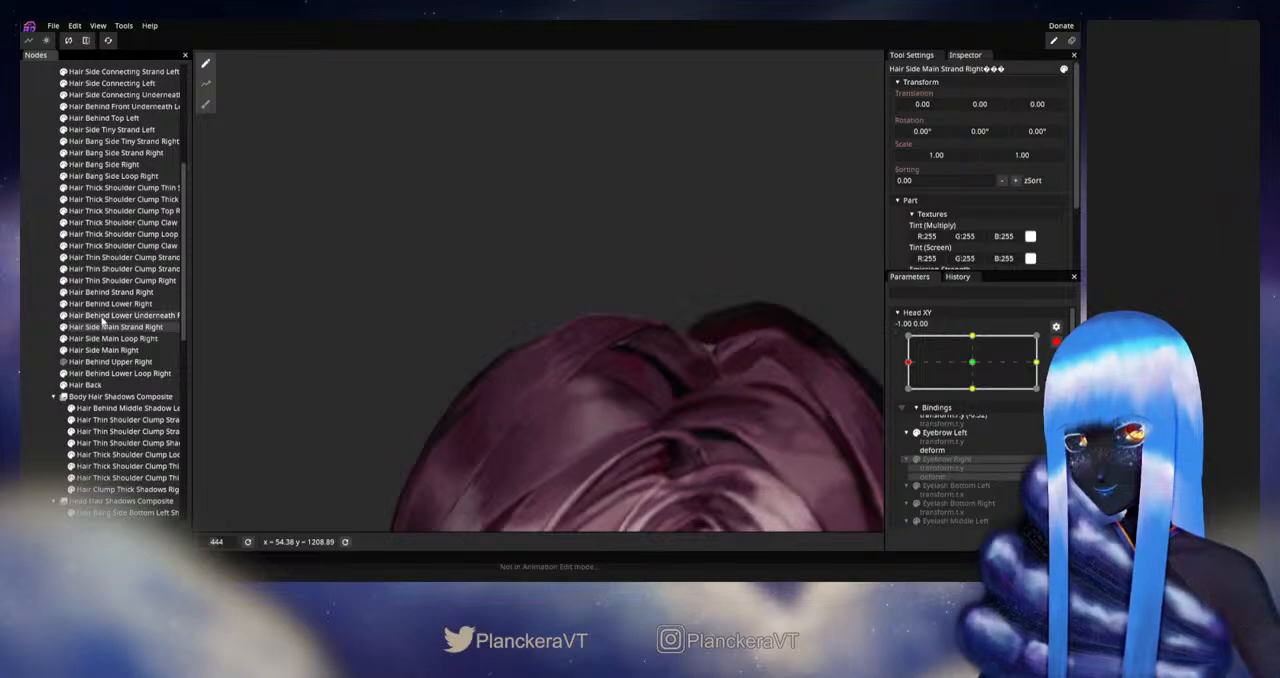
{"action": "left_click", "coordinate": [102, 316]}
{"action": "left_click", "coordinate": [206, 105]}
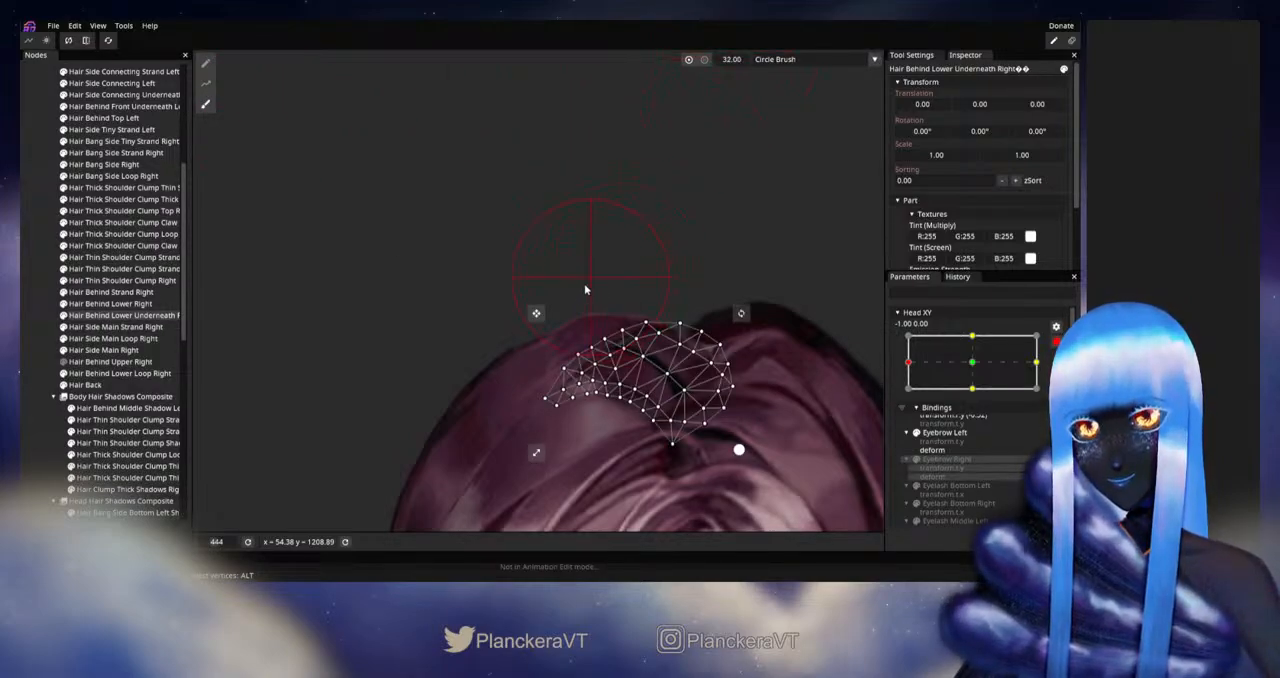
{"action": "left_click_drag", "start_coordinate": [571, 351], "coordinate": [587, 341]}
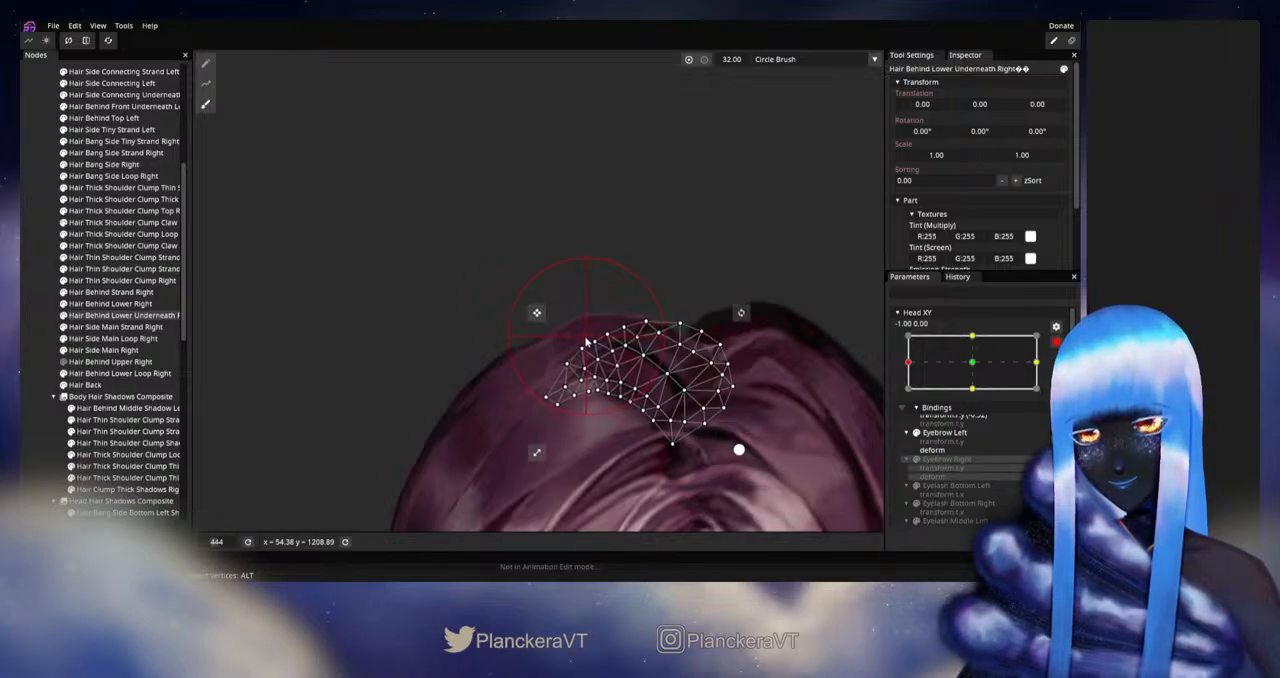
{"action": "left_click", "coordinate": [31, 354]}
Step: Disarm Head XY, test the adjusted underneath hair near the left extreme, and rearm the parameter at -1.00, 0.00
{"action": "scroll", "coordinate": [715, 372], "scroll_direction": "down", "scroll_amount": 1}
{"action": "left_click", "coordinate": [1056, 342]}
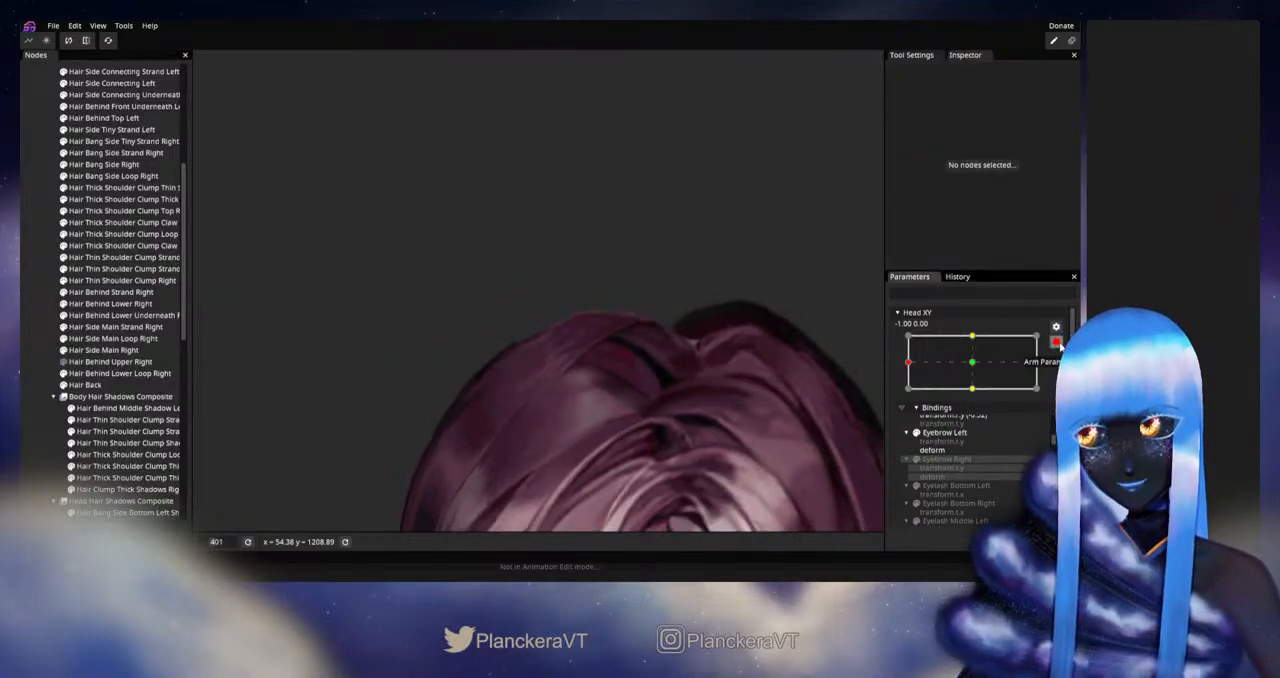
{"action": "mouse_move", "coordinate": [910, 393]}
{"action": "left_mouse_down"}
{"action": "mouse_move", "coordinate": [976, 400]}
{"action": "mouse_move", "coordinate": [904, 396]}
{"action": "left_mouse_up"}
{"action": "left_click", "coordinate": [1064, 374]}
Step: Adjust the inner-edge vertex of Hair Behind Lower Right beside the dark crown gap at Head XY -1.00, 0.00, and deselect the part
{"action": "scroll", "coordinate": [576, 393], "scroll_direction": "up", "scroll_amount": 5}
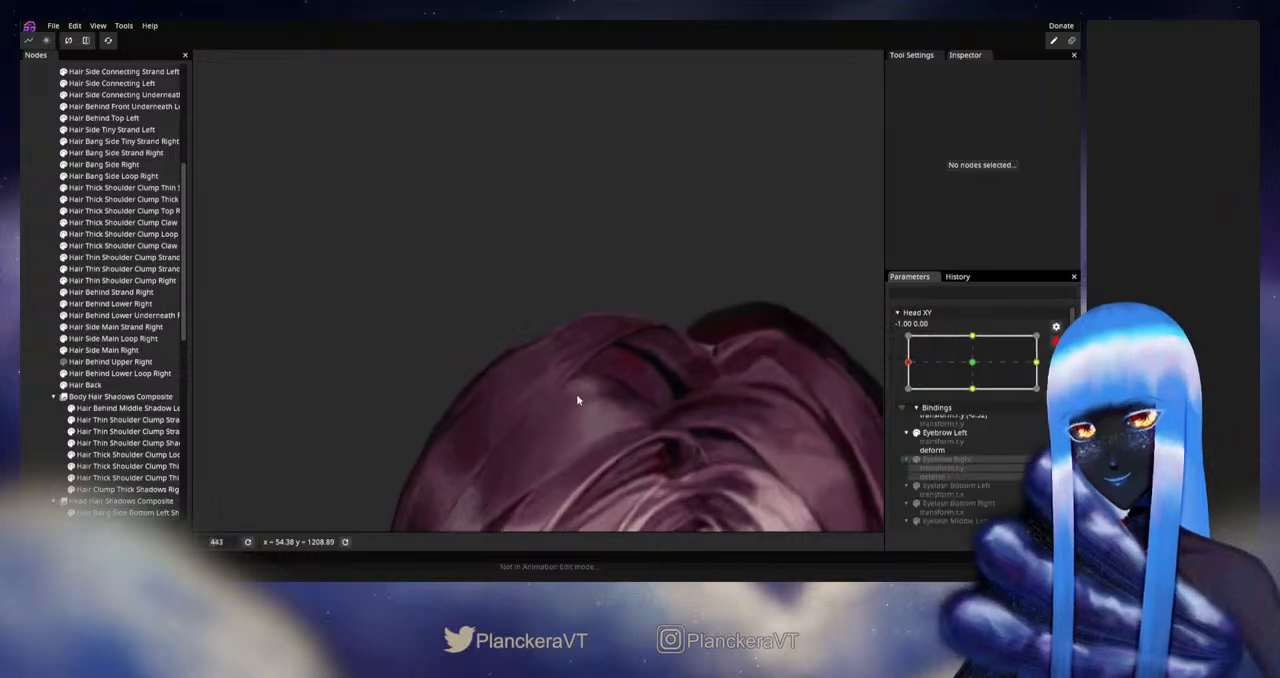
{"action": "left_click_drag", "start_coordinate": [751, 387], "coordinate": [659, 359]}
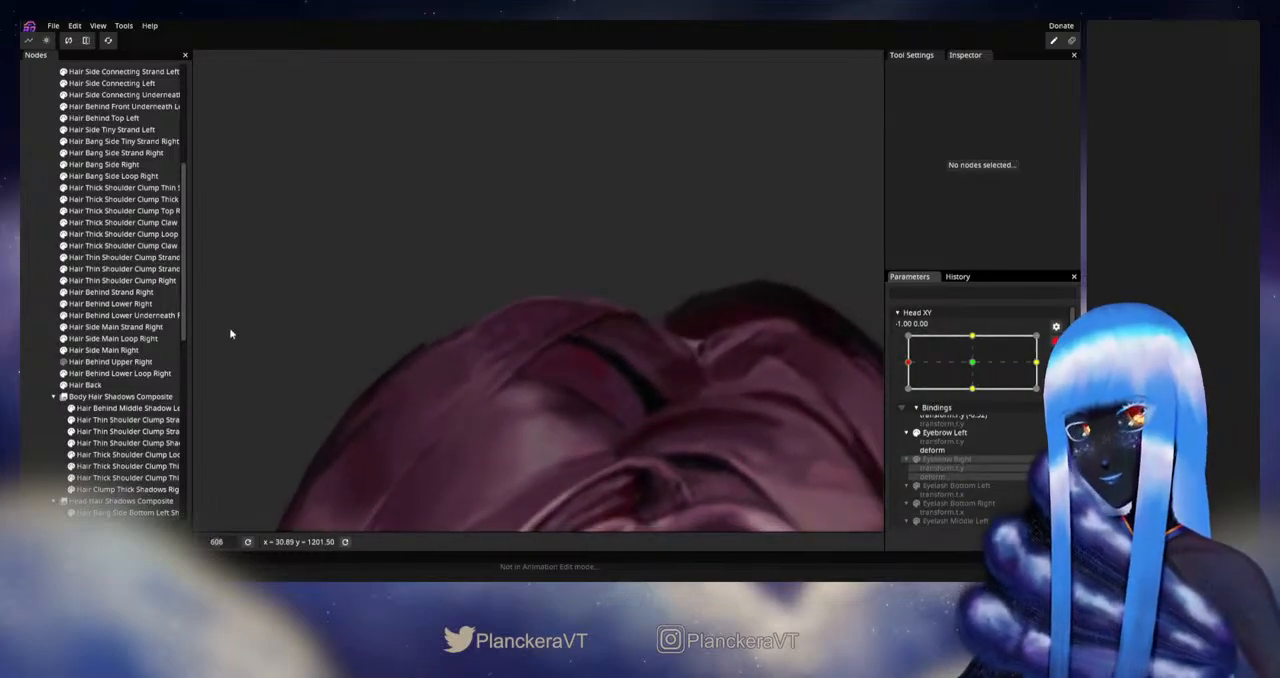
{"action": "left_click", "coordinate": [117, 316]}
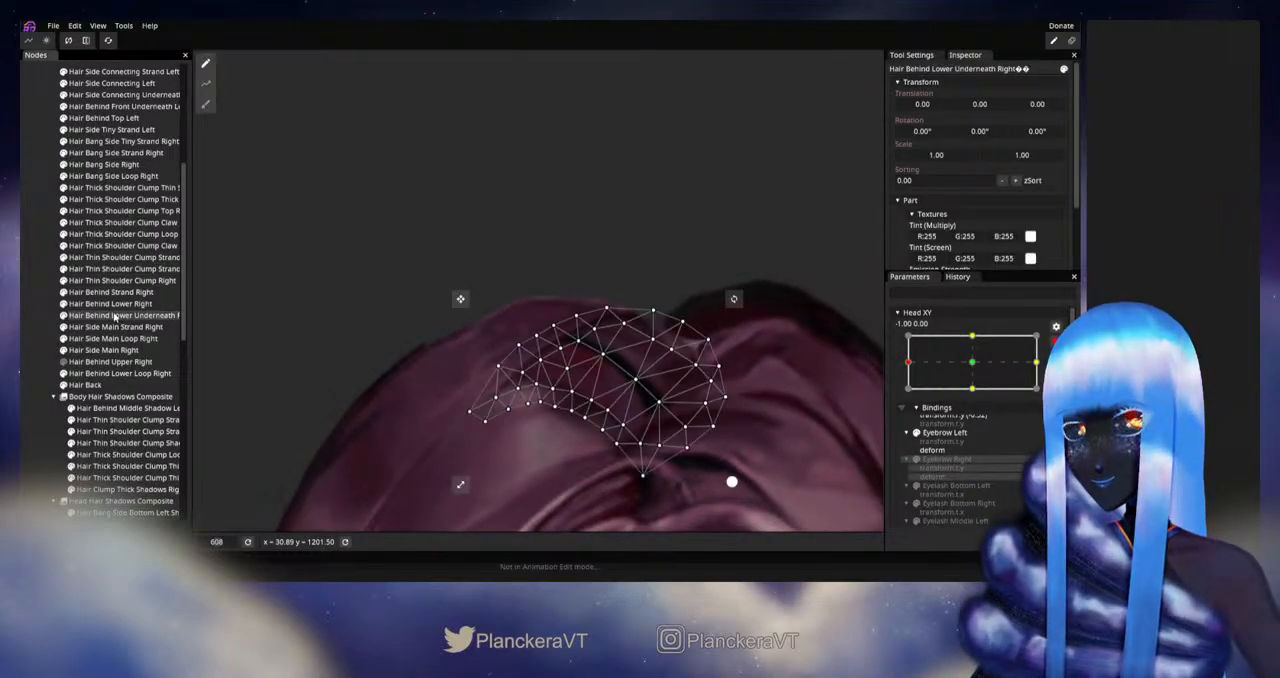
{"action": "left_click", "coordinate": [110, 303]}
{"action": "scroll", "coordinate": [600, 352], "scroll_direction": "up", "scroll_amount": 1}
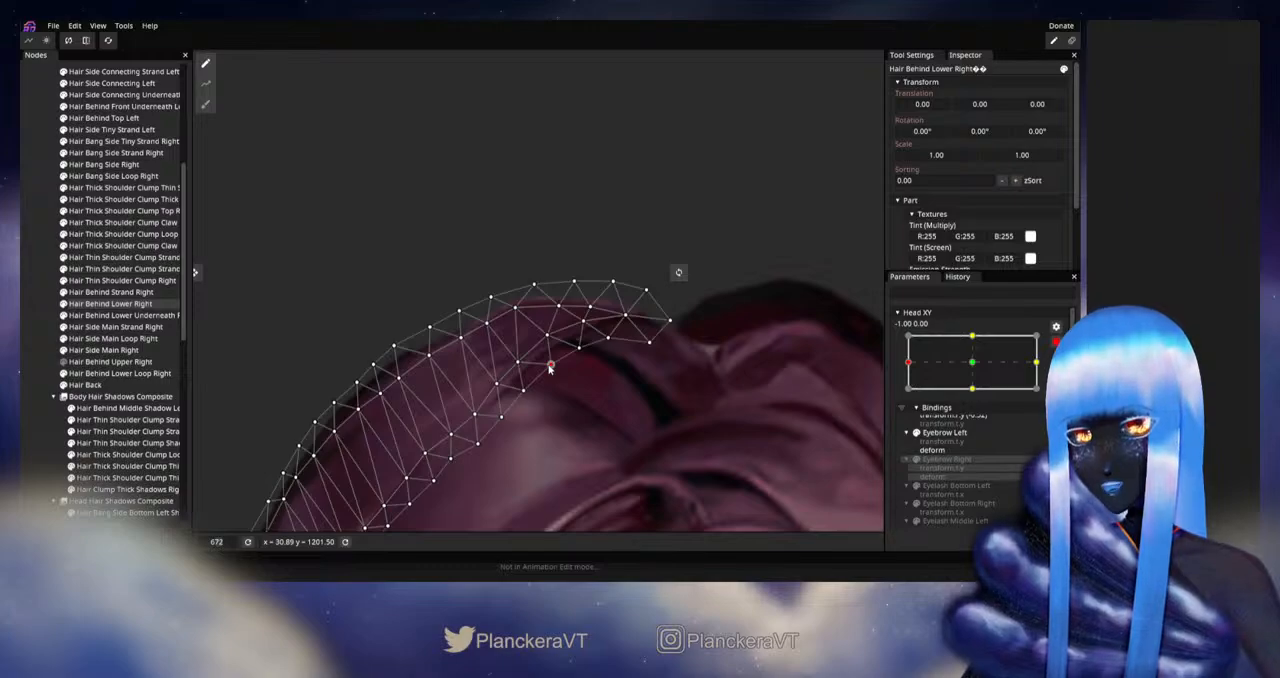
{"action": "left_click", "coordinate": [41, 322]}
Step: Disarm Head XY, test the hair's turn from the left extreme, and make Hair Behind Upper Right visible
{"action": "scroll", "coordinate": [560, 343], "scroll_direction": "down", "scroll_amount": 6}
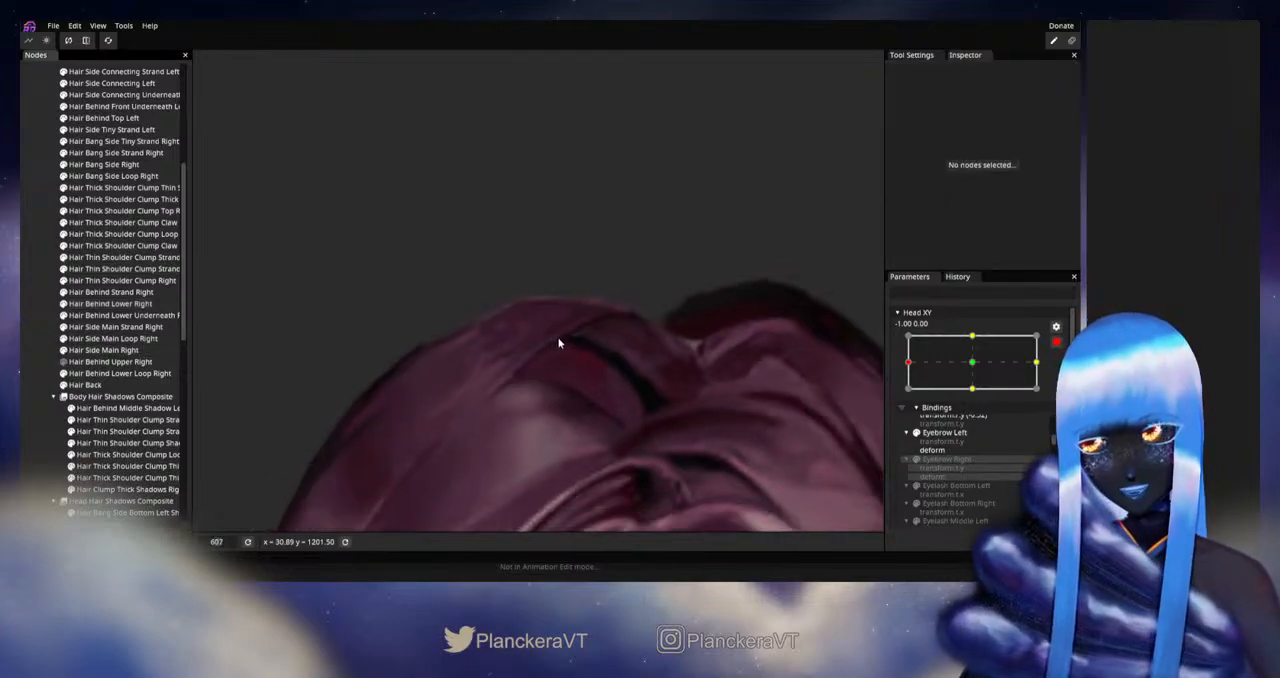
{"action": "scroll", "coordinate": [605, 360], "scroll_direction": "down", "scroll_amount": 7}
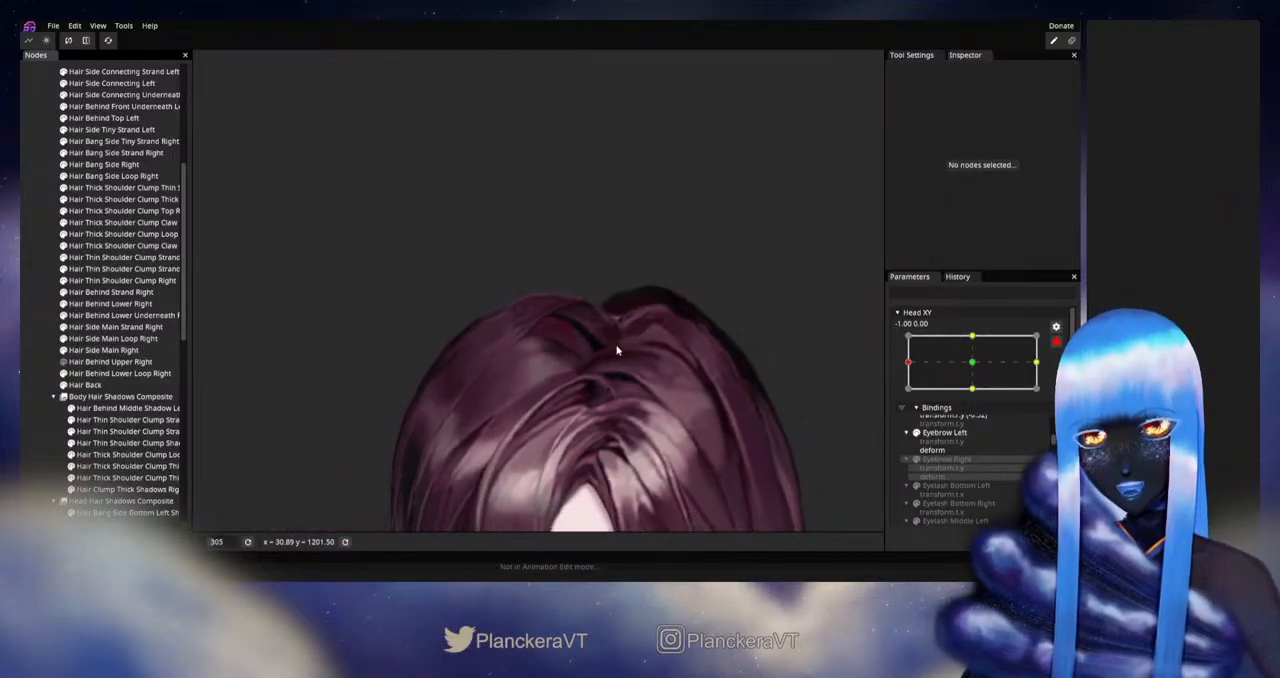
{"action": "left_click", "coordinate": [1055, 344]}
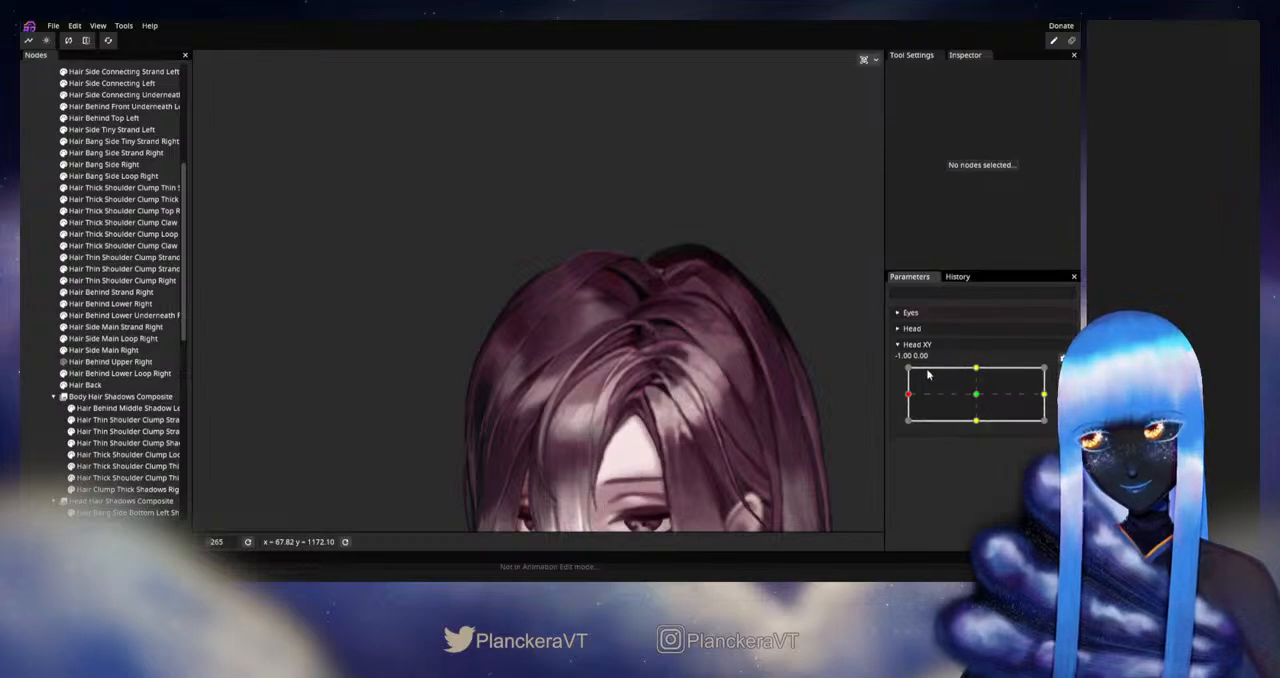
{"action": "mouse_move", "coordinate": [909, 397]}
{"action": "left_mouse_down"}
{"action": "mouse_move", "coordinate": [972, 393]}
{"action": "mouse_move", "coordinate": [906, 395]}
{"action": "left_mouse_up"}
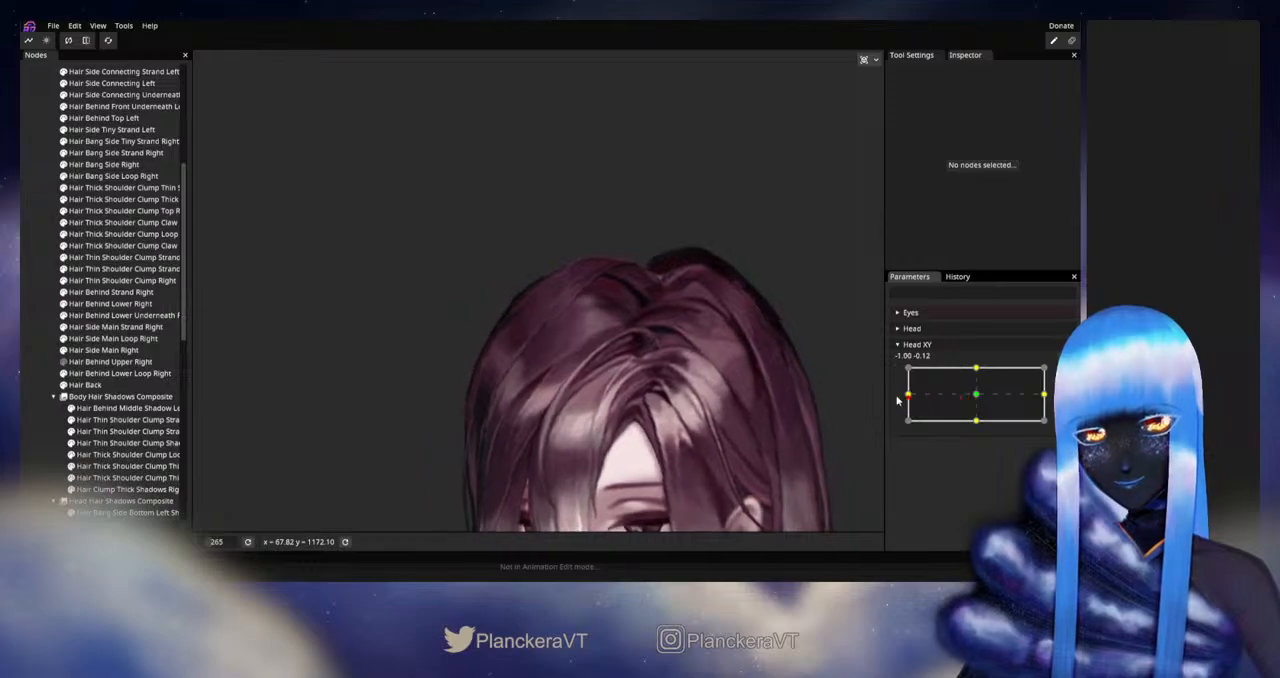
{"action": "left_click", "coordinate": [63, 366]}
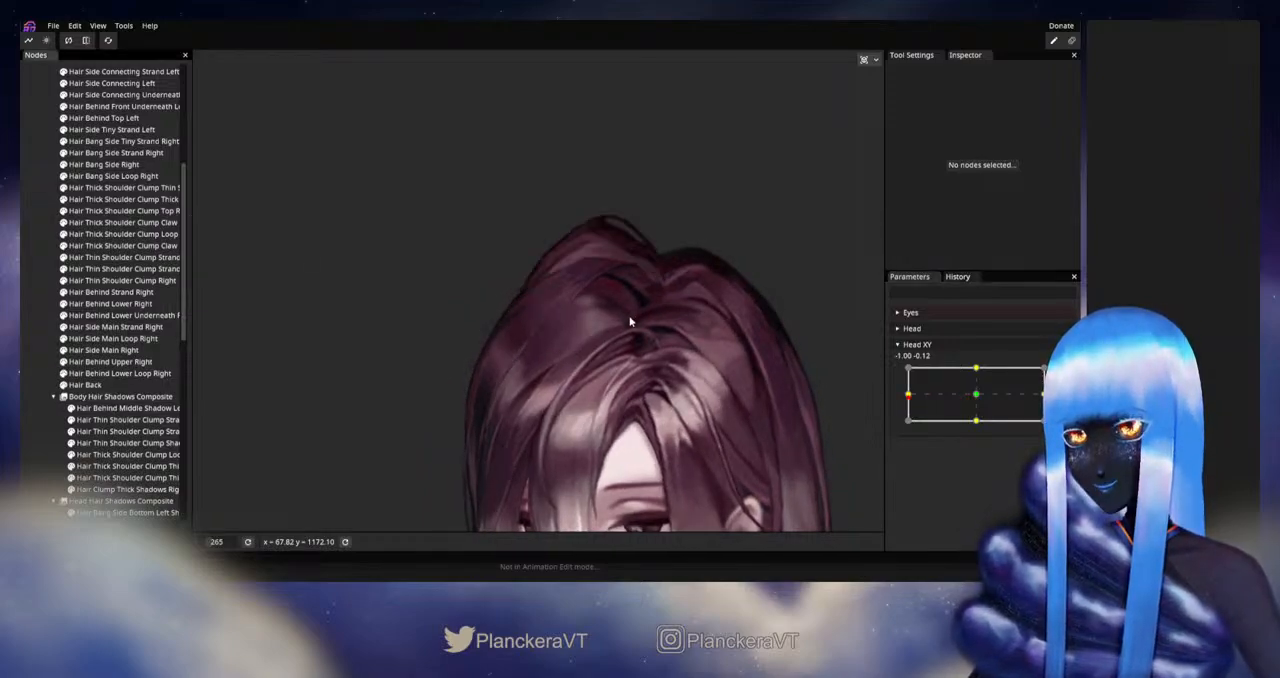
Step: Test the crown with Hair Behind Upper Right shown near the left extreme of Head XY, and rearm the parameter at -1.00, 0.00
{"action": "scroll", "coordinate": [620, 350], "scroll_direction": "up", "scroll_amount": 2}
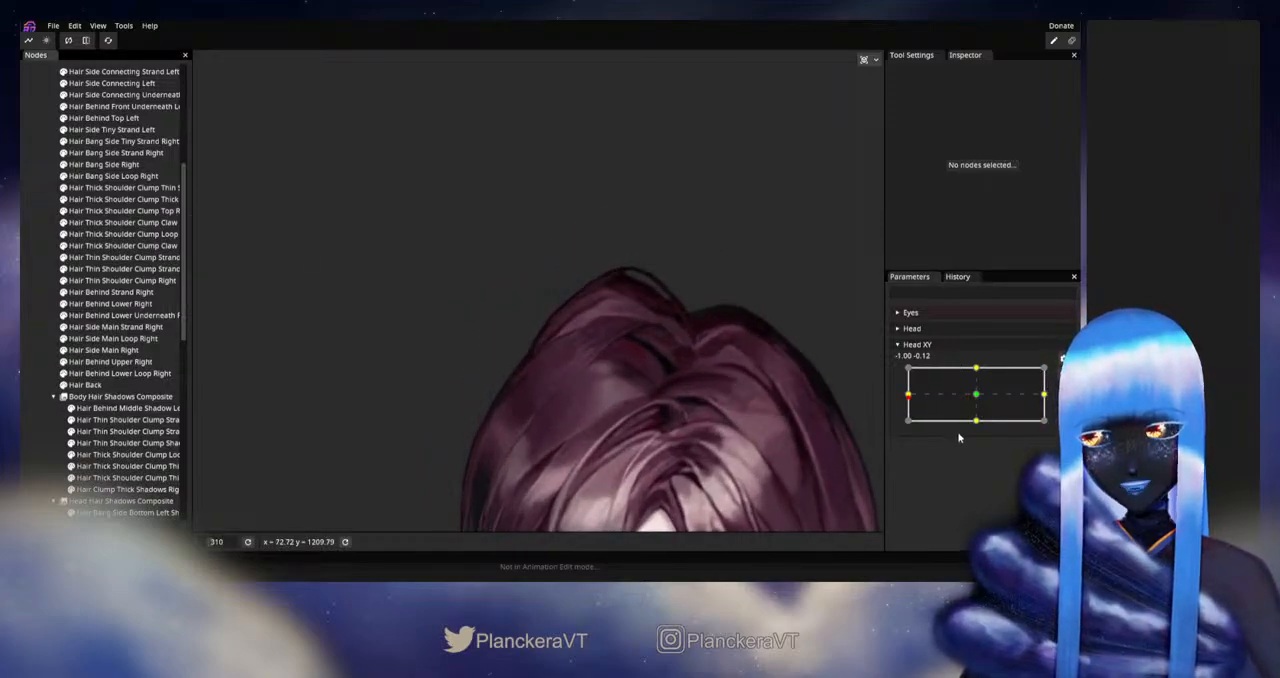
{"action": "mouse_move", "coordinate": [908, 402]}
{"action": "left_mouse_down"}
{"action": "mouse_move", "coordinate": [980, 396]}
{"action": "mouse_move", "coordinate": [904, 398]}
{"action": "left_mouse_up"}
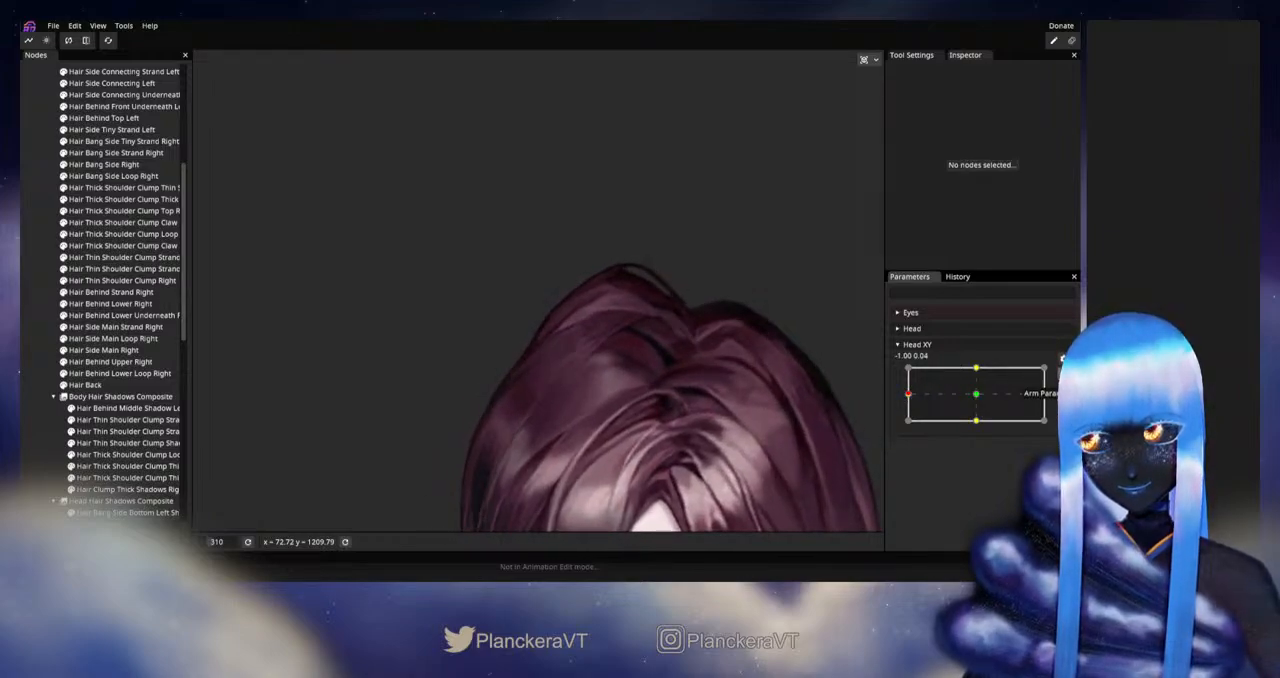
{"action": "left_click", "coordinate": [1063, 373]}
Step: Adjust the outer-edge vertices of Hair Behind Upper Right at Head XY -1.00, 0.00, and deselect the part
{"action": "scroll", "coordinate": [594, 357], "scroll_direction": "up", "scroll_amount": 1}
{"action": "scroll", "coordinate": [594, 357], "scroll_direction": "up", "scroll_amount": 1}
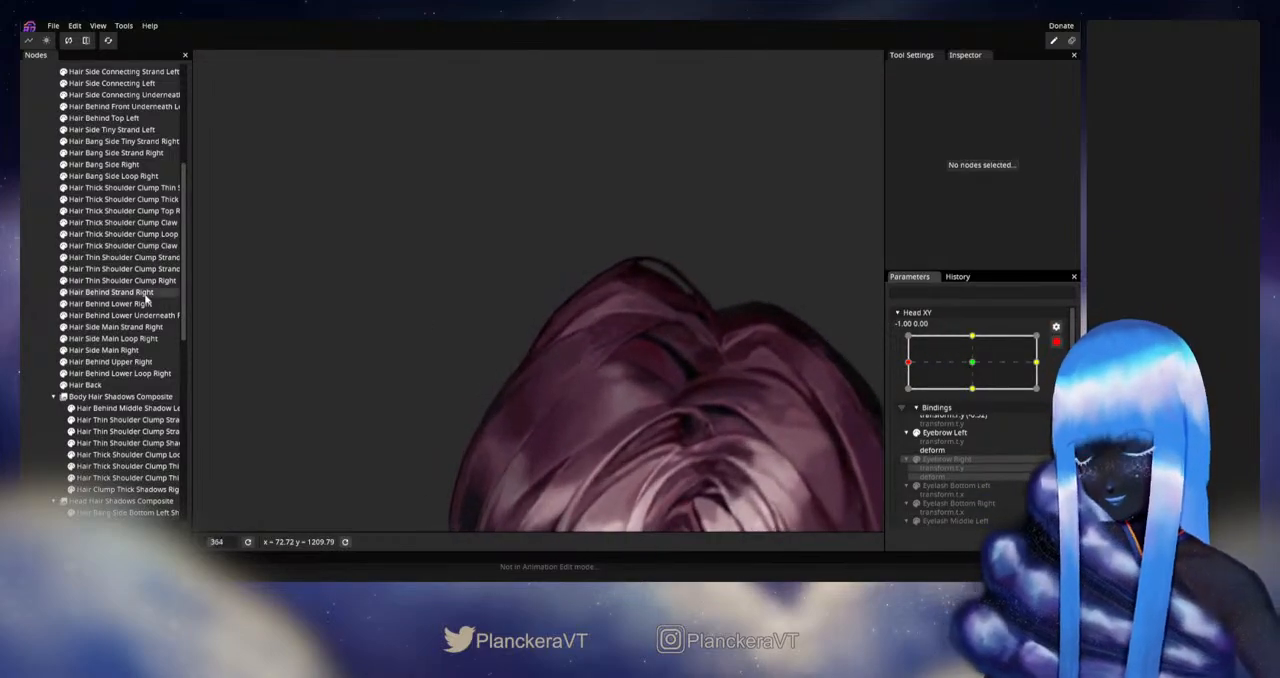
{"action": "left_click", "coordinate": [94, 364]}
{"action": "scroll", "coordinate": [577, 377], "scroll_direction": "up", "scroll_amount": 1}
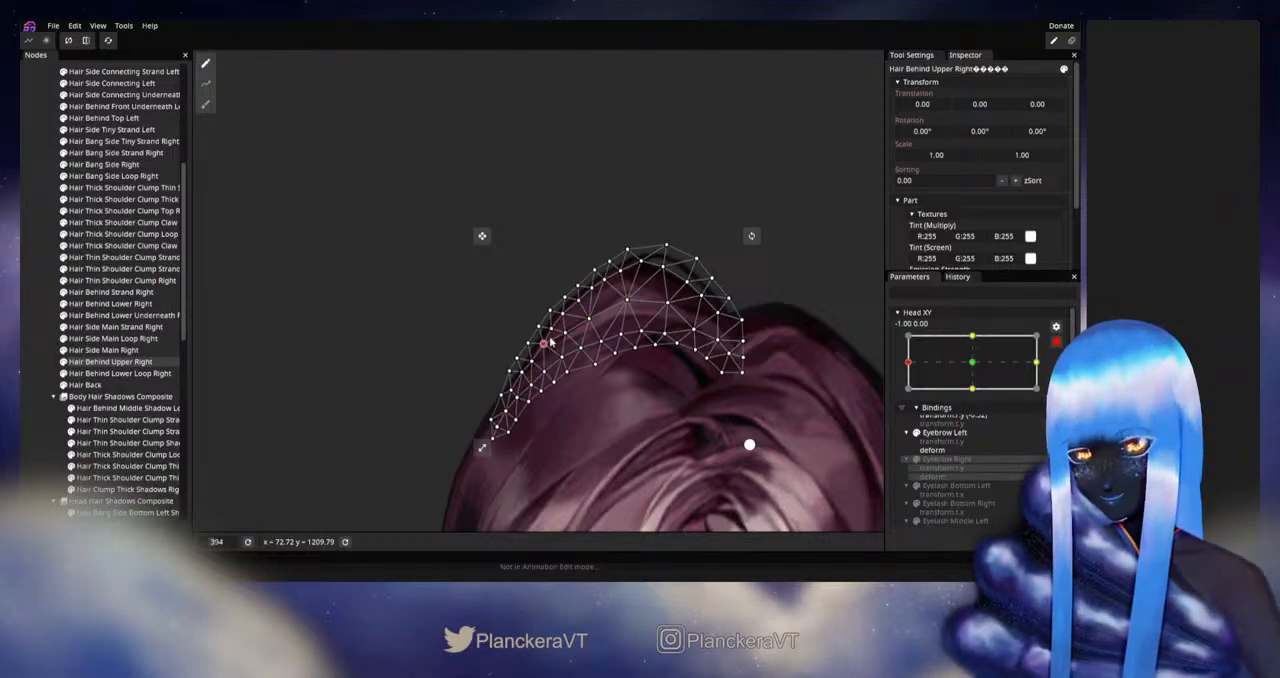
{"action": "left_click", "coordinate": [253, 332]}
Step: Disarm Head XY, test the upper hair's deformation from the left extreme, and rearm the parameter at -1.00, 0.00
{"action": "scroll", "coordinate": [689, 367], "scroll_direction": "down", "scroll_amount": 3}
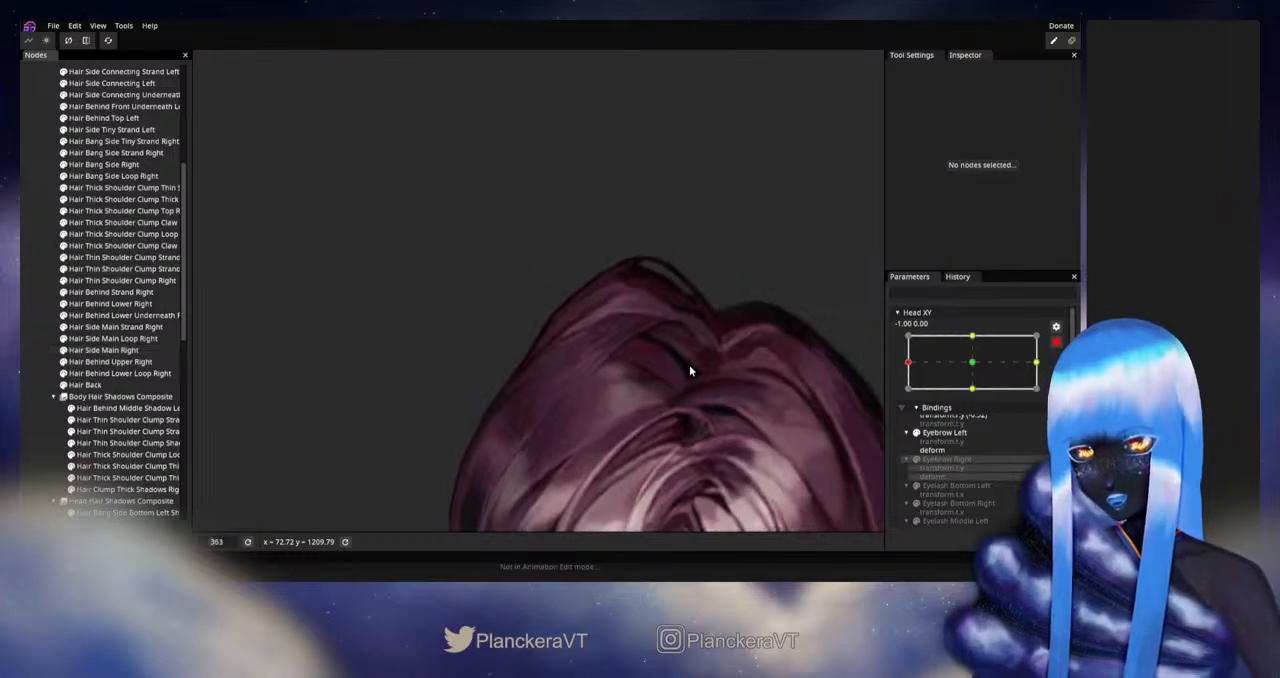
{"action": "left_click", "coordinate": [1056, 342]}
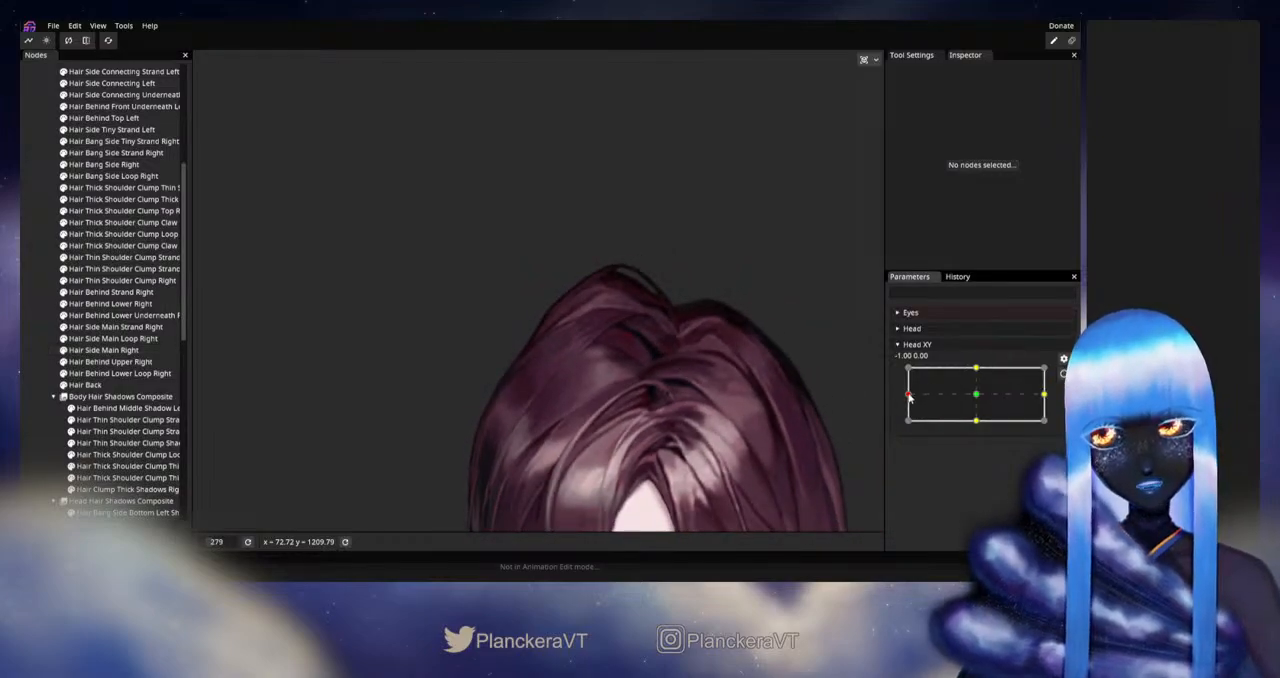
{"action": "mouse_move", "coordinate": [908, 396]}
{"action": "left_mouse_down"}
{"action": "mouse_move", "coordinate": [963, 394]}
{"action": "mouse_move", "coordinate": [889, 396]}
{"action": "left_mouse_up"}
{"action": "left_click", "coordinate": [1064, 374]}
Step: Smooth the outer contour of Hair Behind Upper Right with the size 34 Circle Brush at Head XY -1.00, 0.00, and deselect it
{"action": "scroll", "coordinate": [517, 378], "scroll_direction": "up", "scroll_amount": 1}
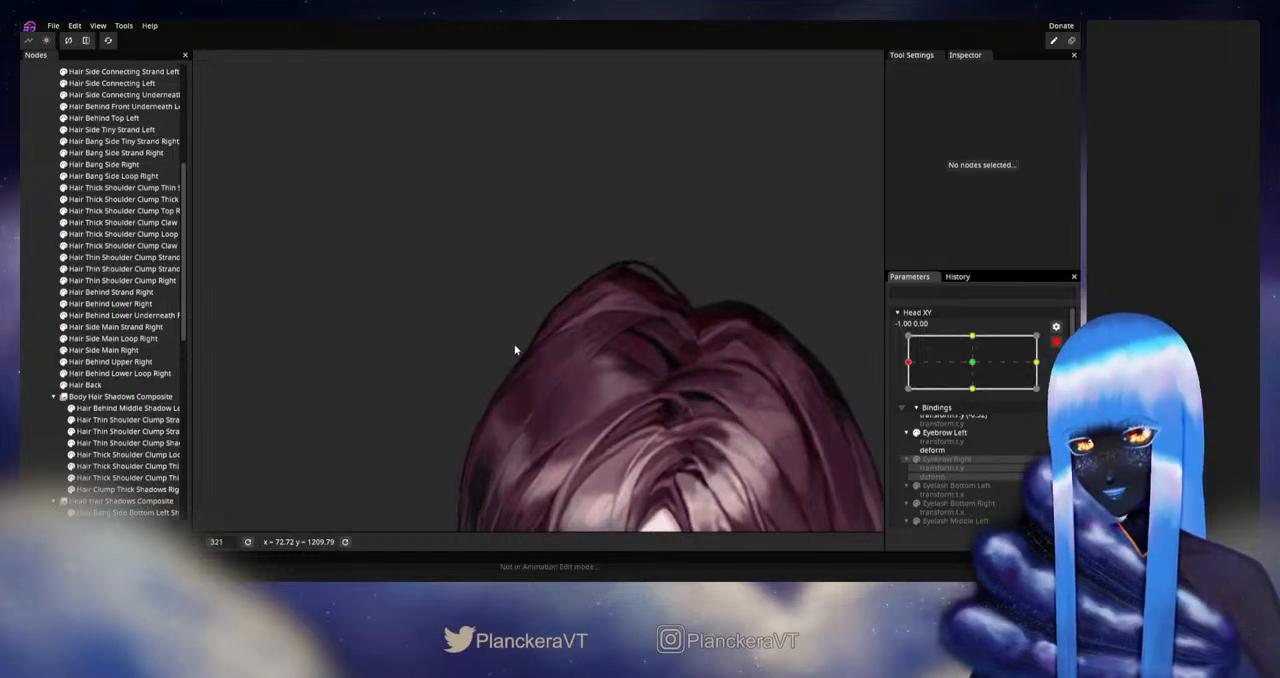
{"action": "left_click_drag", "start_coordinate": [516, 351], "coordinate": [486, 382]}
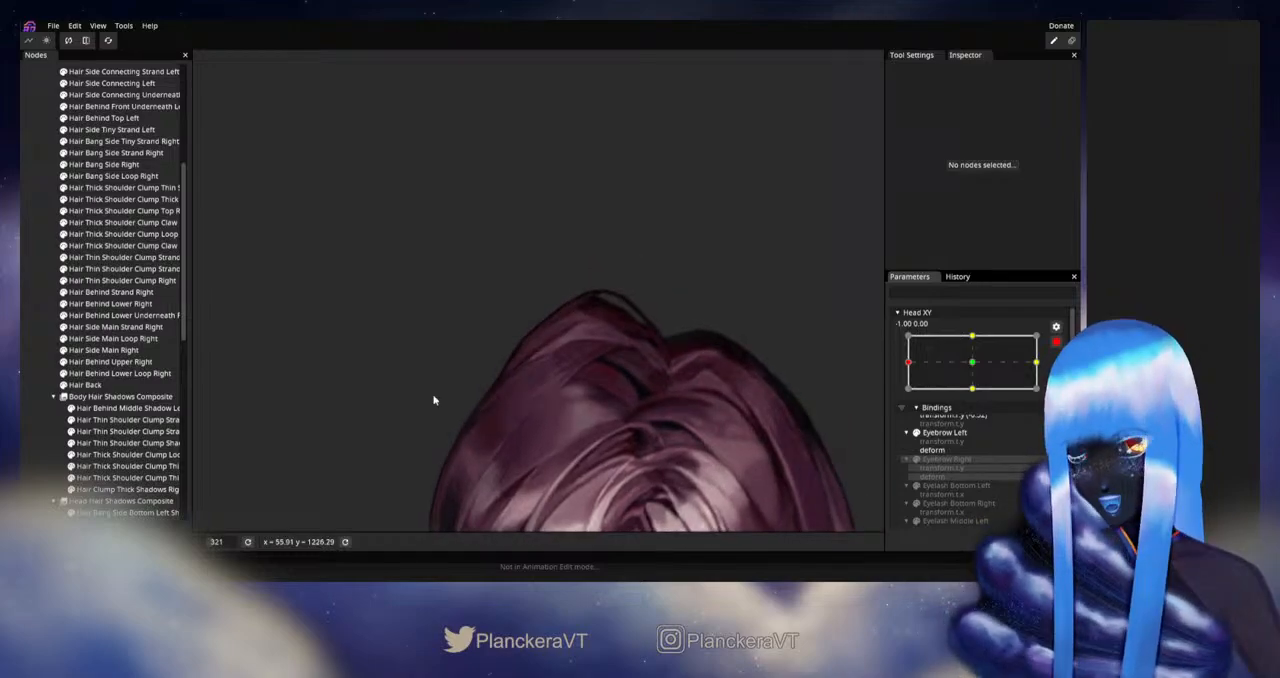
{"action": "left_click", "coordinate": [112, 361]}
{"action": "scroll", "coordinate": [337, 264], "scroll_direction": "up", "scroll_amount": 1}
{"action": "scroll", "coordinate": [337, 264], "scroll_direction": "up", "scroll_amount": 1}
{"action": "left_click", "coordinate": [205, 104]}
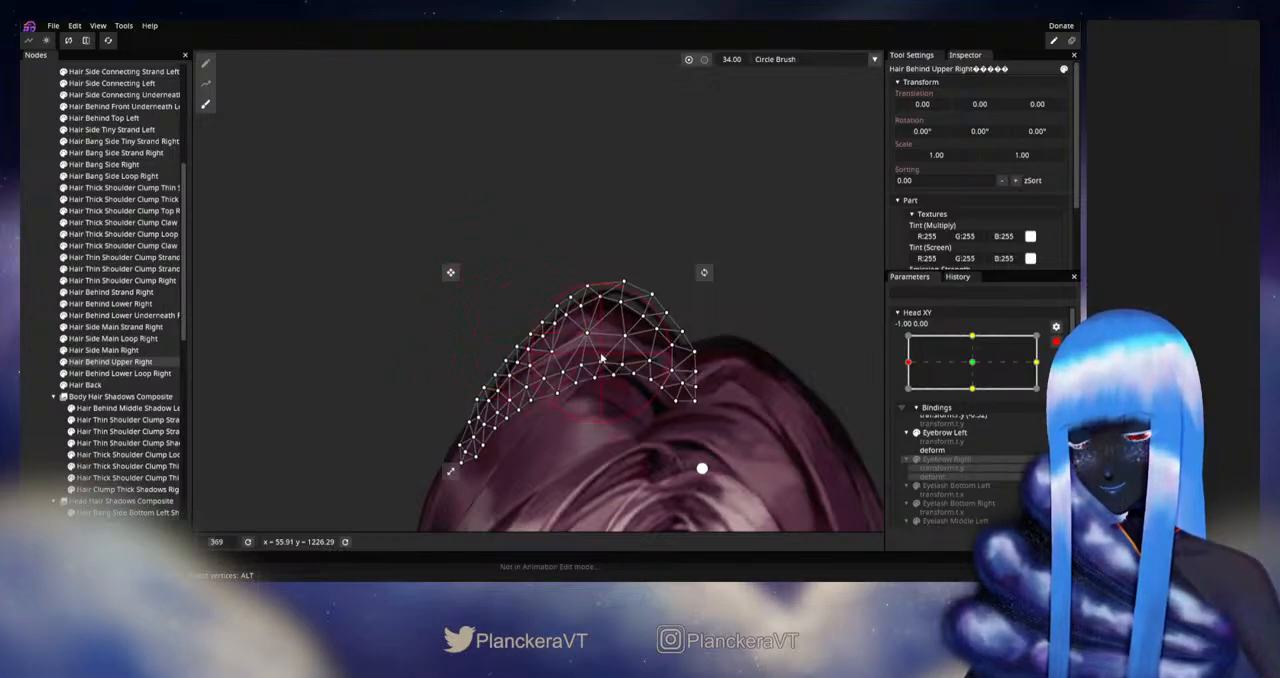
{"action": "left_click", "coordinate": [29, 310]}
Step: Disarm Head XY, check the brushed upper hair contour with movement at the left extreme, and rearm it at -1.00, 0.00
{"action": "scroll", "coordinate": [676, 454], "scroll_direction": "down", "scroll_amount": 3}
{"action": "left_click_drag", "start_coordinate": [640, 419], "coordinate": [673, 392]}
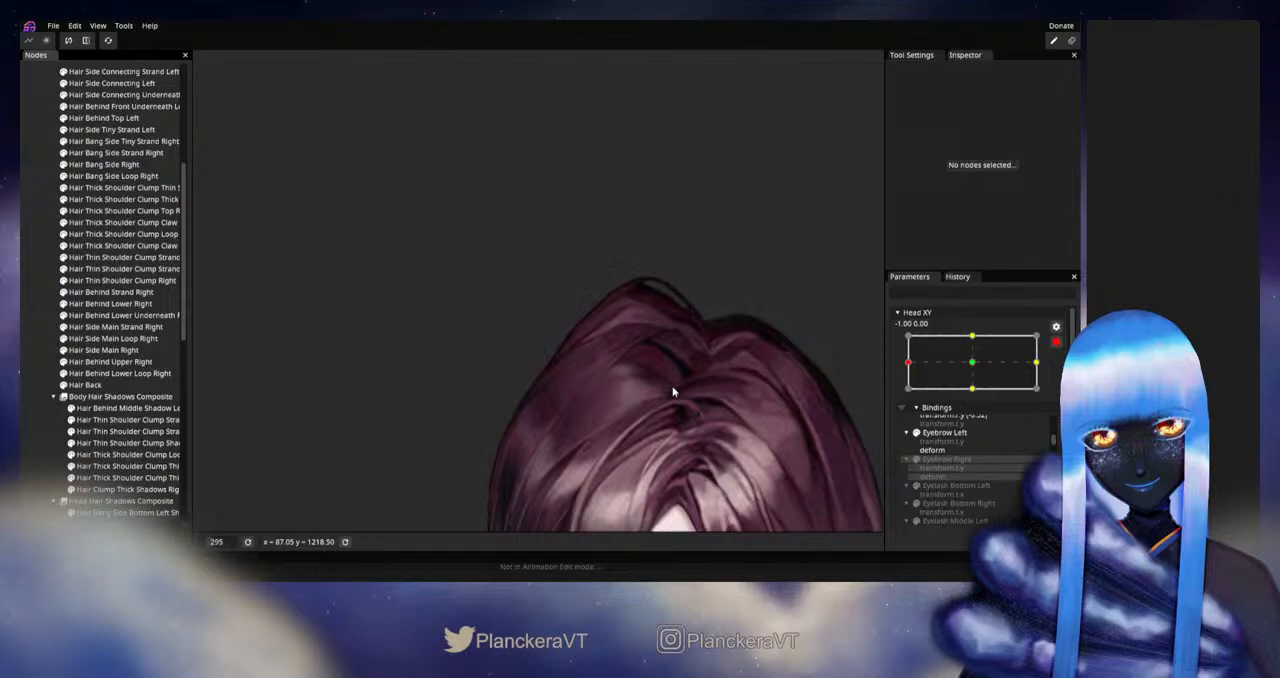
{"action": "left_click", "coordinate": [1055, 344]}
{"action": "mouse_move", "coordinate": [909, 396]}
{"action": "left_mouse_down"}
{"action": "mouse_move", "coordinate": [971, 398]}
{"action": "mouse_move", "coordinate": [909, 396]}
{"action": "left_mouse_up"}
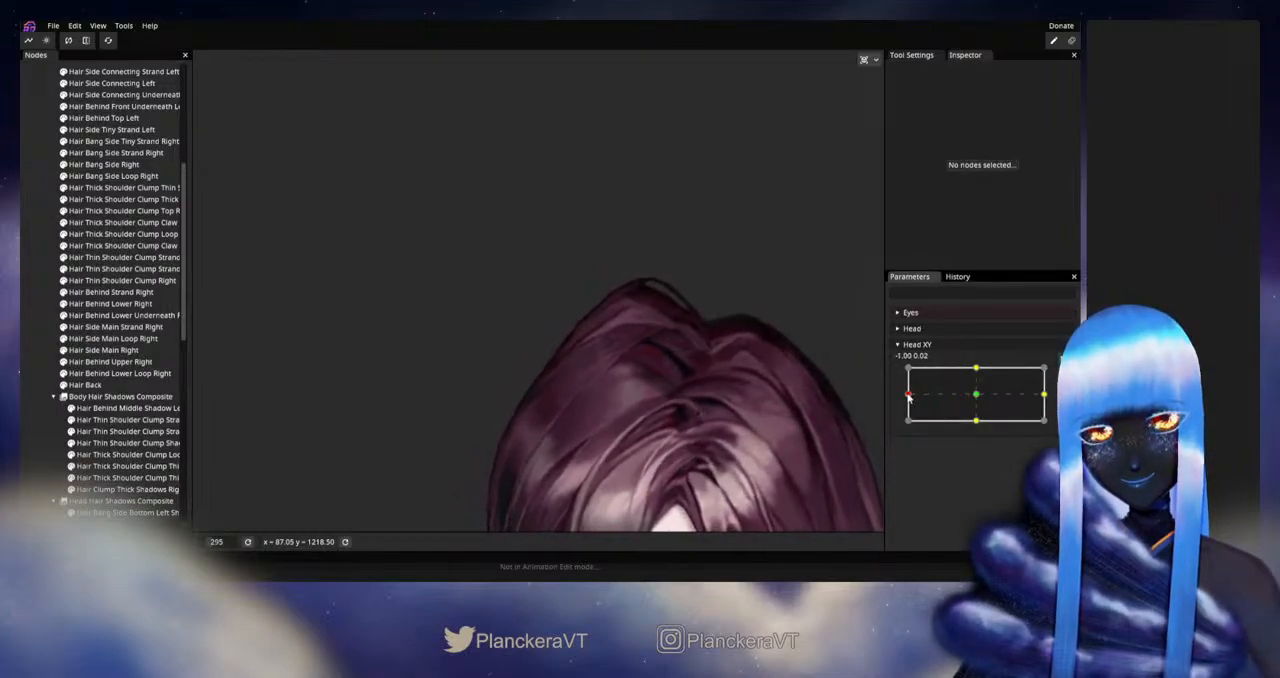
{"action": "left_click", "coordinate": [1063, 373]}
Step: Pull the lower tip of Hair Behind Upper Right inward with the size 49 Circle Brush at Head XY -1.00, 0.00, and deselect the part
{"action": "scroll", "coordinate": [600, 397], "scroll_direction": "up", "scroll_amount": 7}
{"action": "left_click_drag", "start_coordinate": [541, 385], "coordinate": [415, 370]}
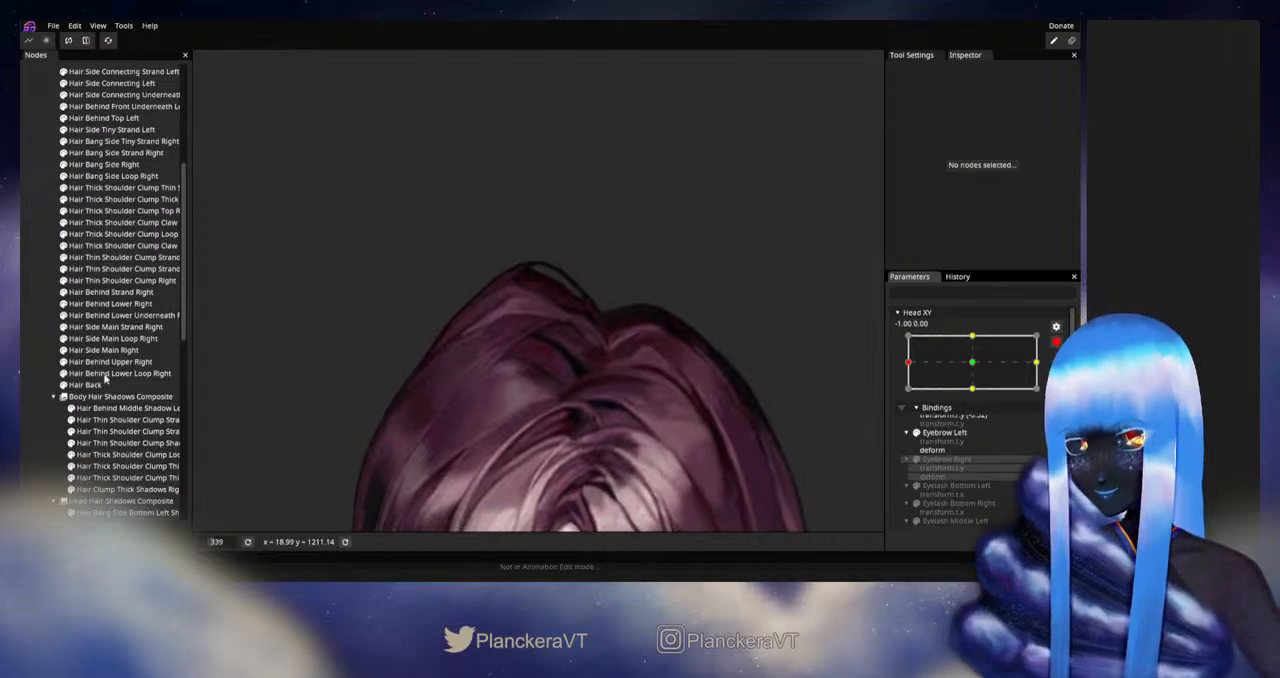
{"action": "left_click", "coordinate": [110, 361]}
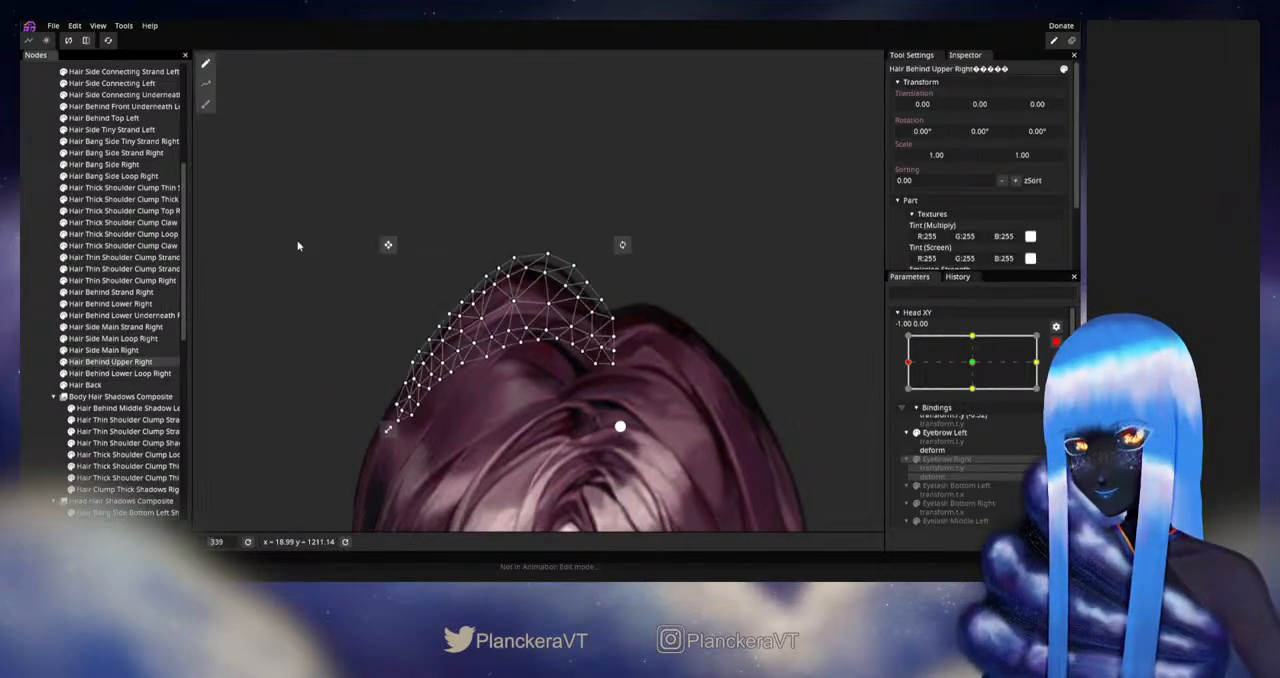
{"action": "left_click", "coordinate": [206, 106]}
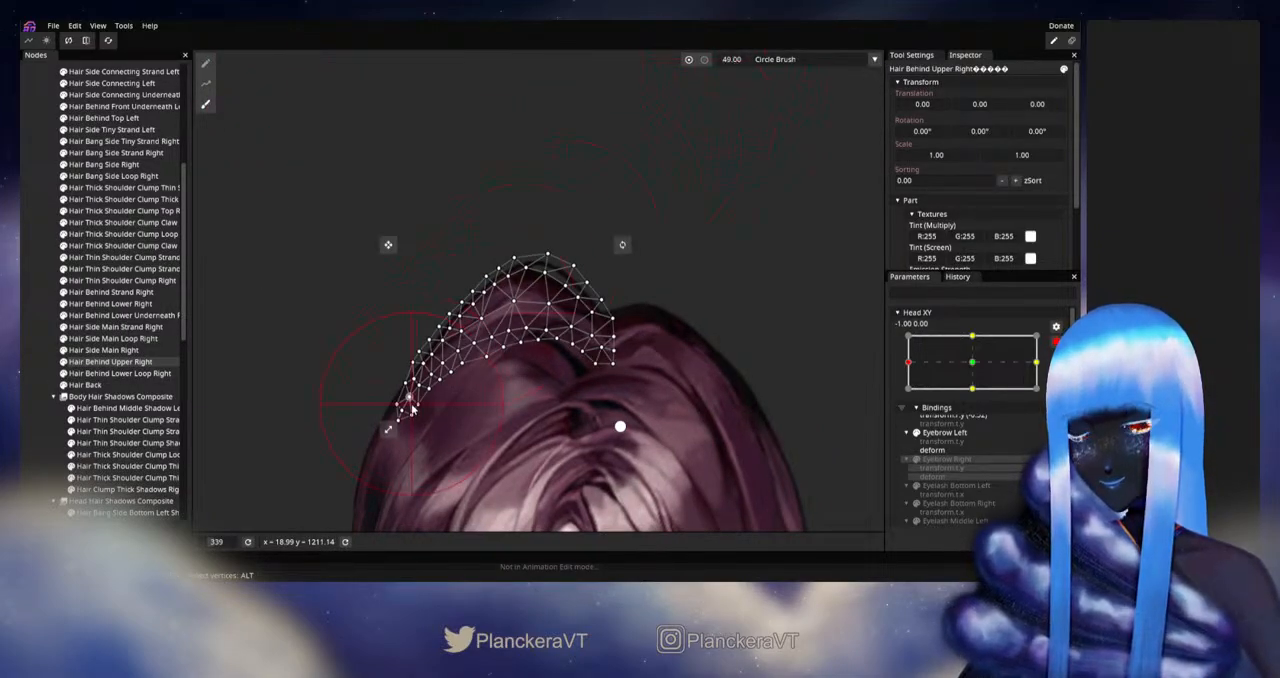
{"action": "mouse_move", "coordinate": [424, 384]}
{"action": "left_mouse_down"}
{"action": "mouse_move", "coordinate": [457, 366]}
{"action": "mouse_move", "coordinate": [436, 400]}
{"action": "left_mouse_up"}
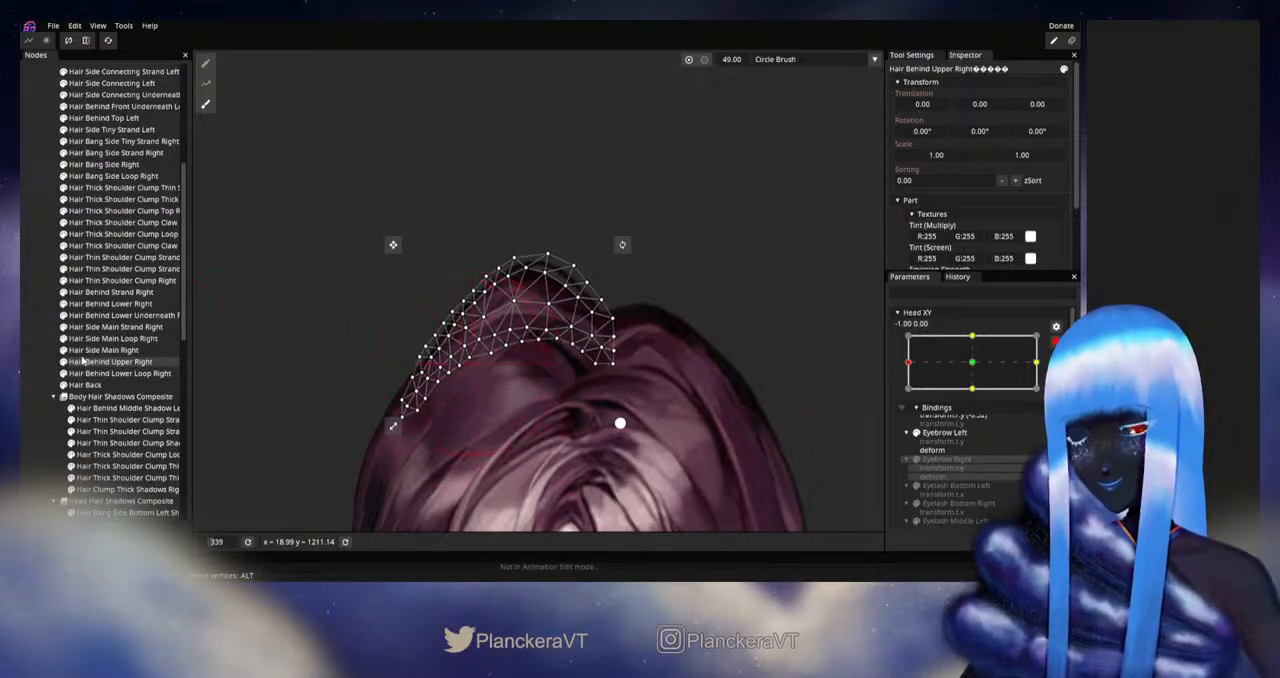
{"action": "left_click", "coordinate": [40, 362]}
Step: Disarm Head XY, check the crown hair's lower tip with movement from the left extreme, and rearm the parameter at -1.00, 0.00
{"action": "scroll", "coordinate": [617, 371], "scroll_direction": "down", "scroll_amount": 3}
{"action": "left_click_drag", "start_coordinate": [624, 364], "coordinate": [700, 358]}
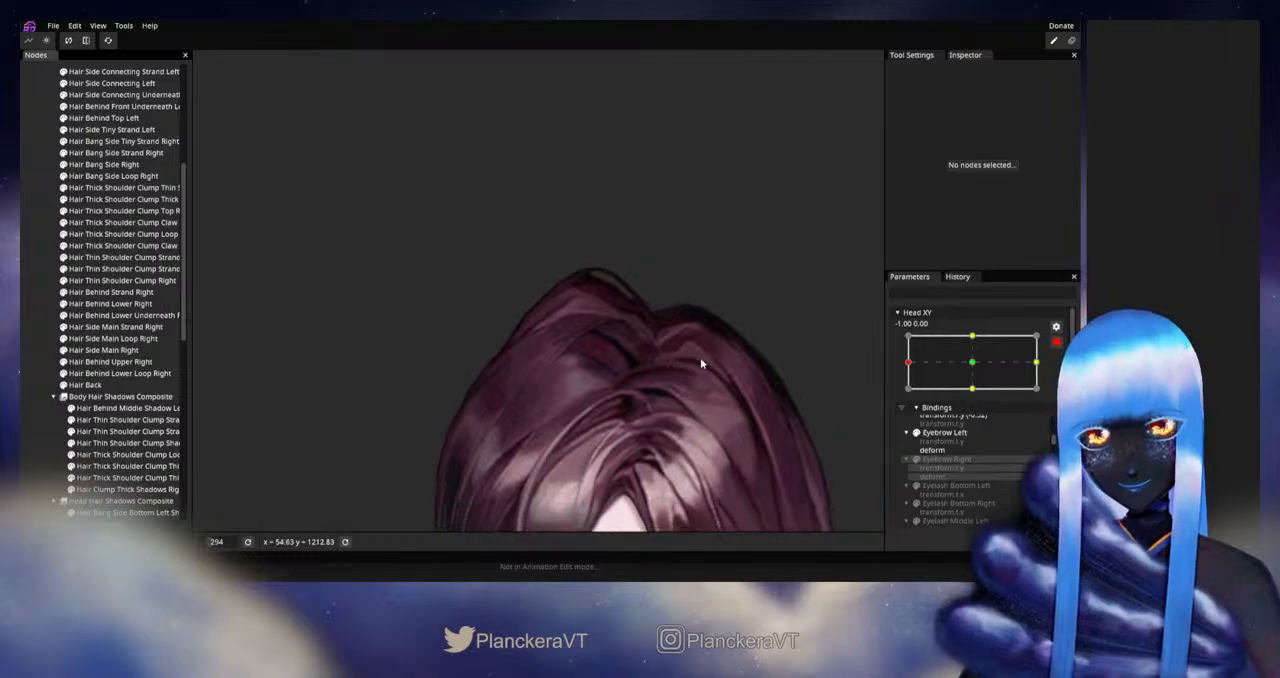
{"action": "left_click", "coordinate": [1055, 342]}
{"action": "mouse_move", "coordinate": [911, 399]}
{"action": "left_mouse_down"}
{"action": "mouse_move", "coordinate": [977, 397]}
{"action": "mouse_move", "coordinate": [902, 395]}
{"action": "left_mouse_up"}
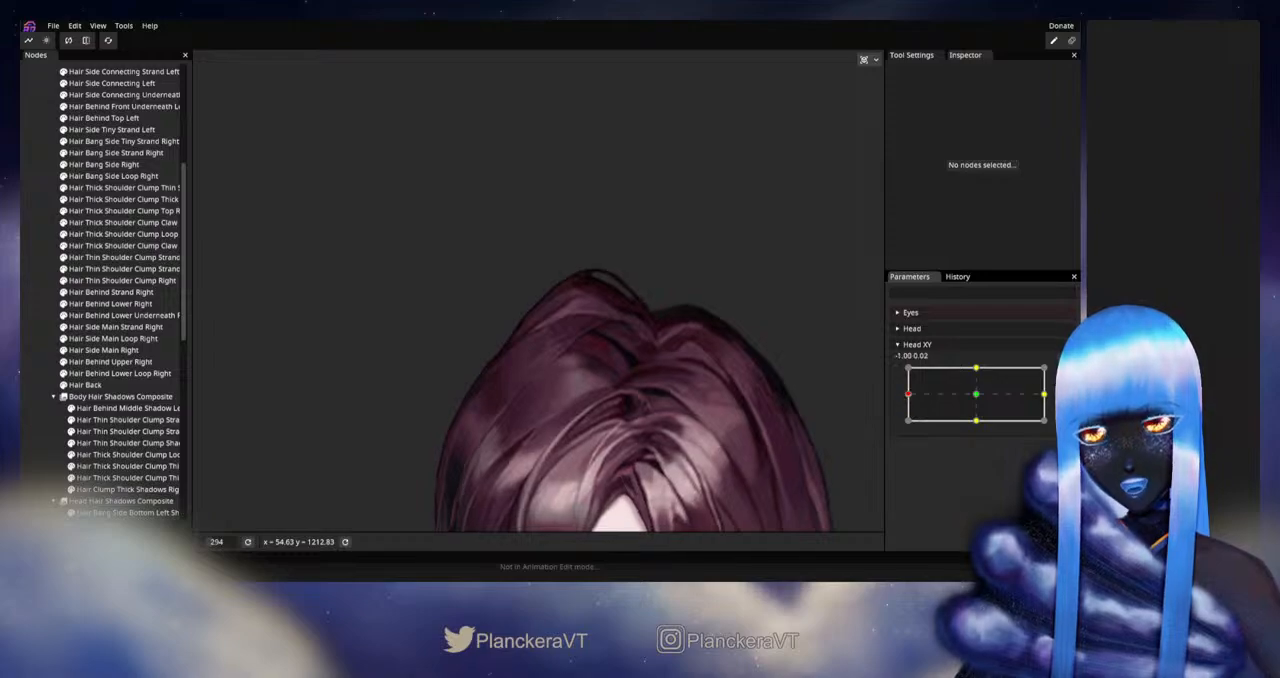
{"action": "left_click", "coordinate": [1063, 374]}
Step: Fine-tune individual mesh vertices of Hair Behind Upper Right at Head XY -1.00, 0.00, and deselect the part
{"action": "scroll", "coordinate": [563, 368], "scroll_direction": "up", "scroll_amount": 3}
{"action": "left_click_drag", "start_coordinate": [611, 369], "coordinate": [565, 377]}
{"action": "scroll", "coordinate": [565, 377], "scroll_direction": "up", "scroll_amount": 3}
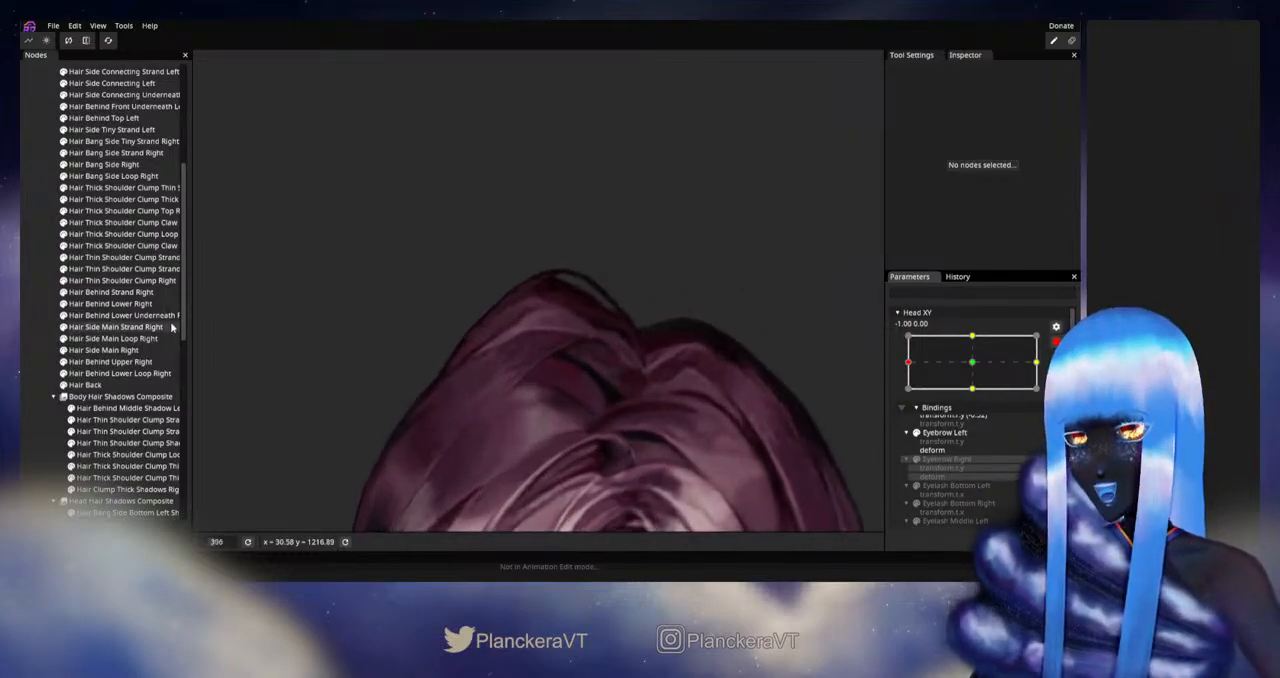
{"action": "left_click", "coordinate": [88, 362]}
{"action": "scroll", "coordinate": [537, 322], "scroll_direction": "up", "scroll_amount": 2}
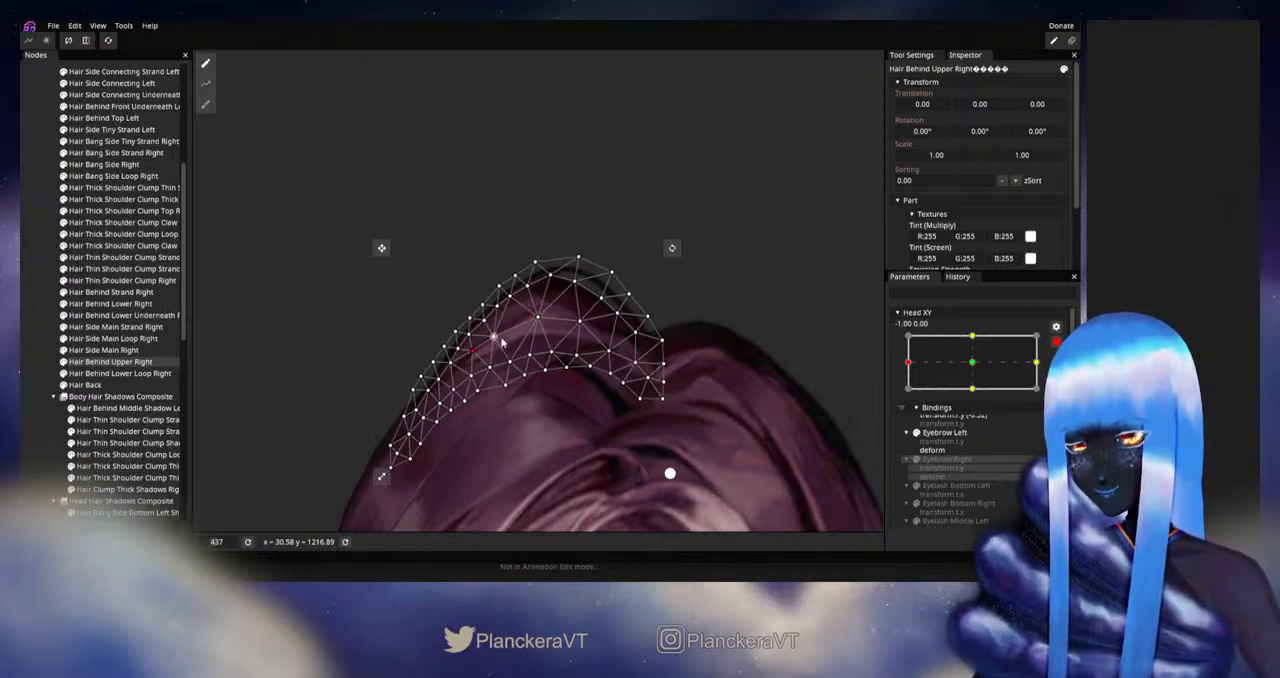
{"action": "left_click", "coordinate": [27, 338]}
Step: Disarm Head XY, check the refined crown mesh with movement at the left extreme, and rearm the parameter at -1.00, 0.00
{"action": "scroll", "coordinate": [602, 366], "scroll_direction": "down", "scroll_amount": 5}
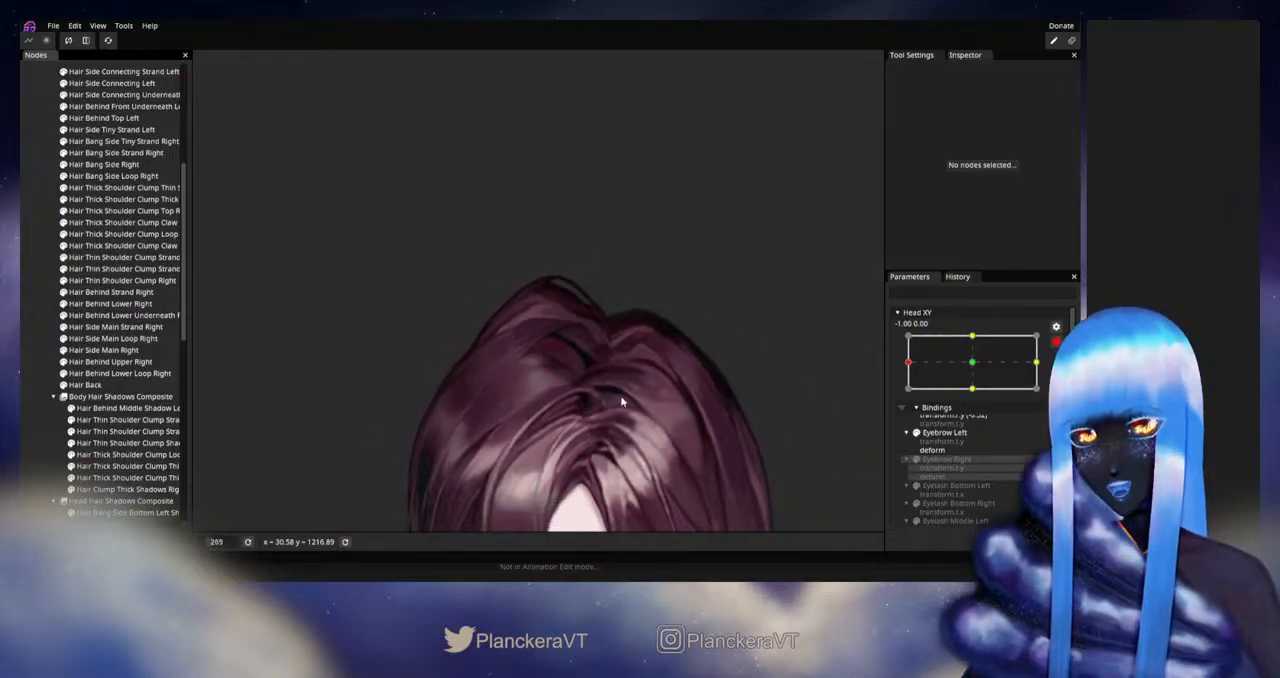
{"action": "left_click_drag", "start_coordinate": [620, 395], "coordinate": [638, 377]}
{"action": "left_click", "coordinate": [1056, 342]}
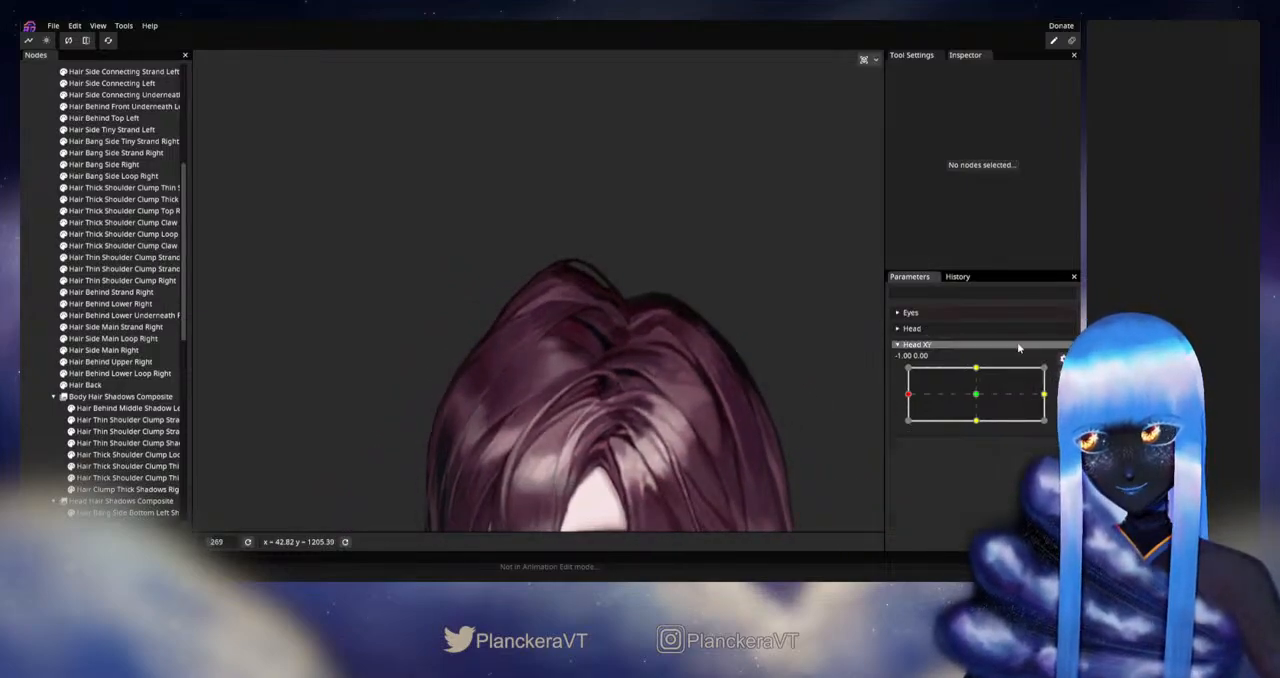
{"action": "mouse_move", "coordinate": [907, 393]}
{"action": "left_mouse_down"}
{"action": "mouse_move", "coordinate": [978, 398]}
{"action": "mouse_move", "coordinate": [903, 397]}
{"action": "left_mouse_up"}
{"action": "left_click", "coordinate": [1063, 374]}
Step: Refine the outer contour of Hair Behind Upper Right with the size 49 Circle Brush at Head XY -1.00, 0.00, and deselect it
{"action": "left_click_drag", "start_coordinate": [586, 300], "coordinate": [550, 384]}
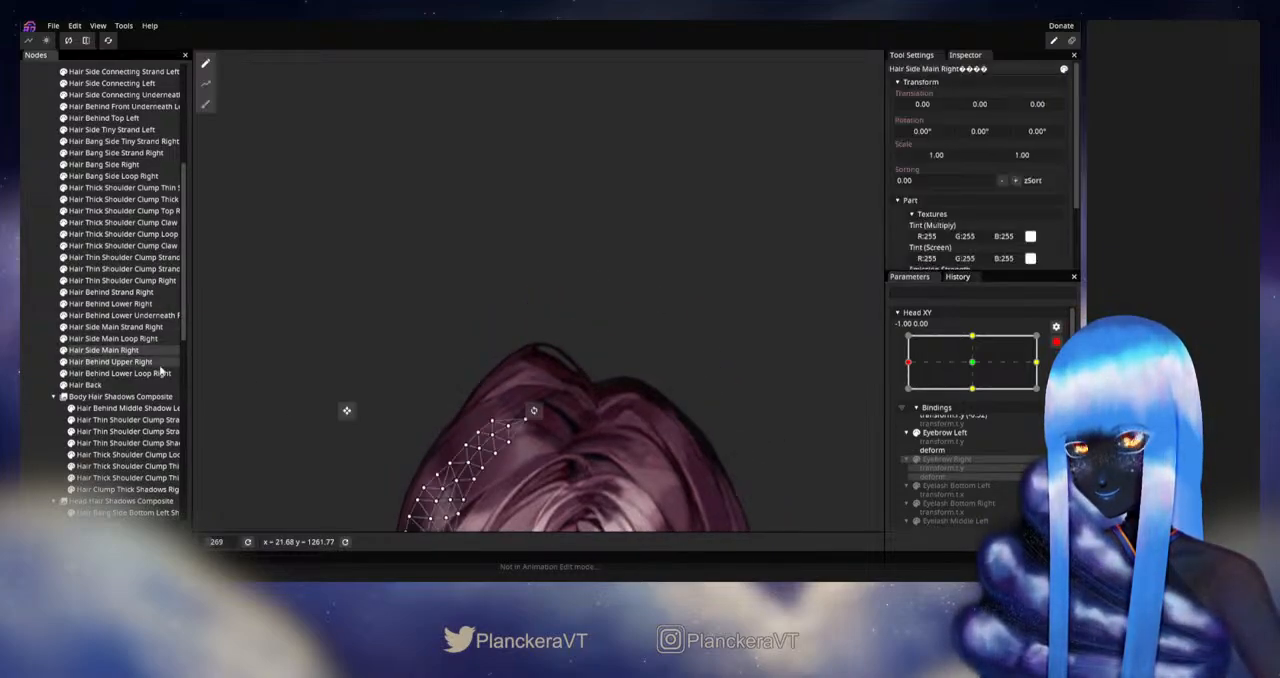
{"action": "left_click", "coordinate": [92, 351]}
{"action": "left_click", "coordinate": [93, 362]}
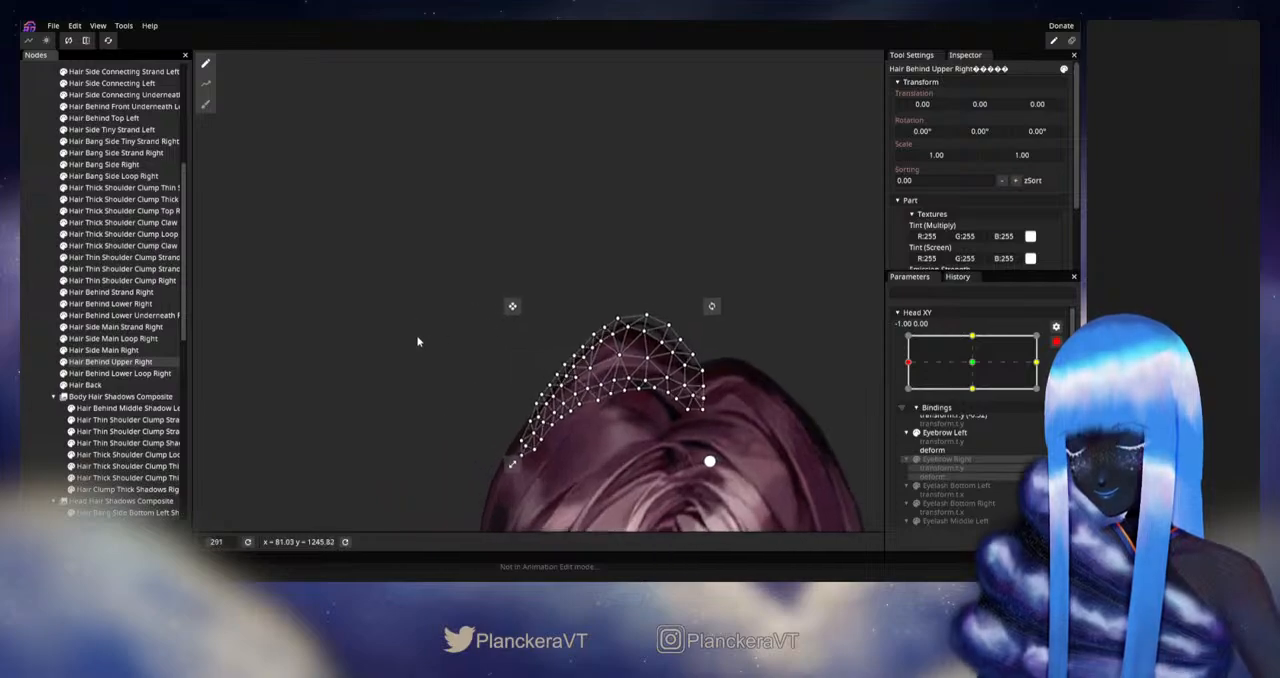
{"action": "left_click", "coordinate": [208, 99]}
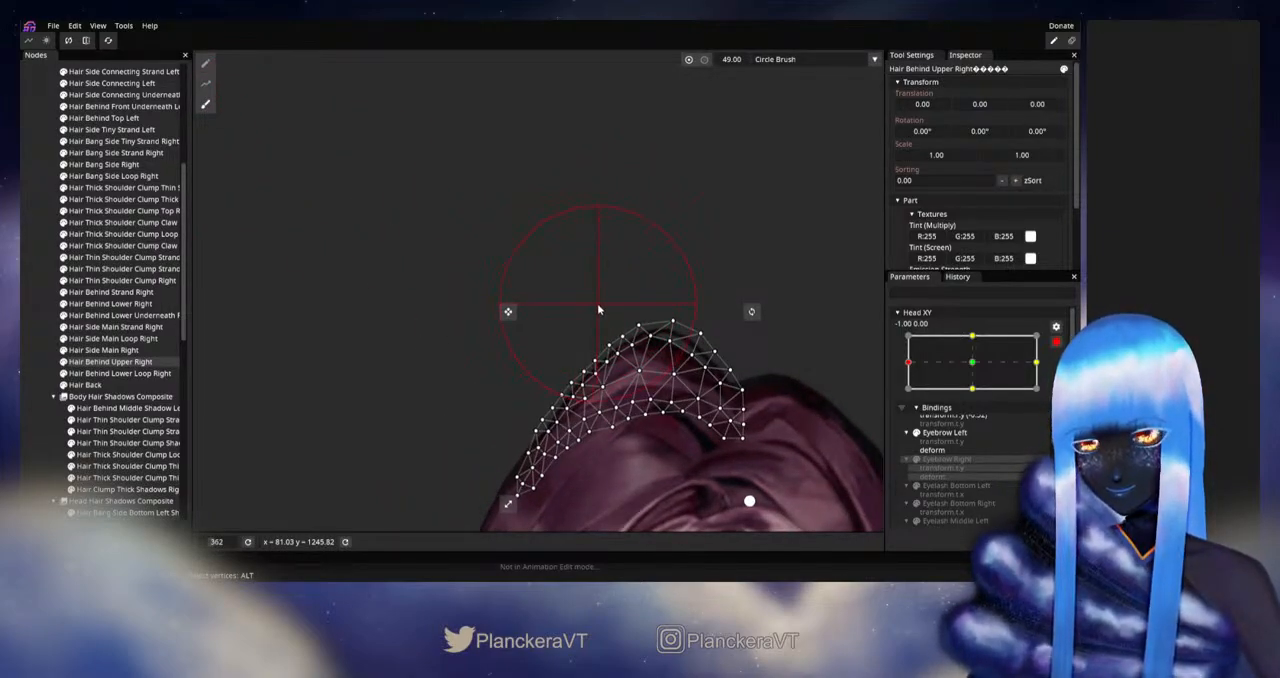
{"action": "left_click", "coordinate": [34, 350]}
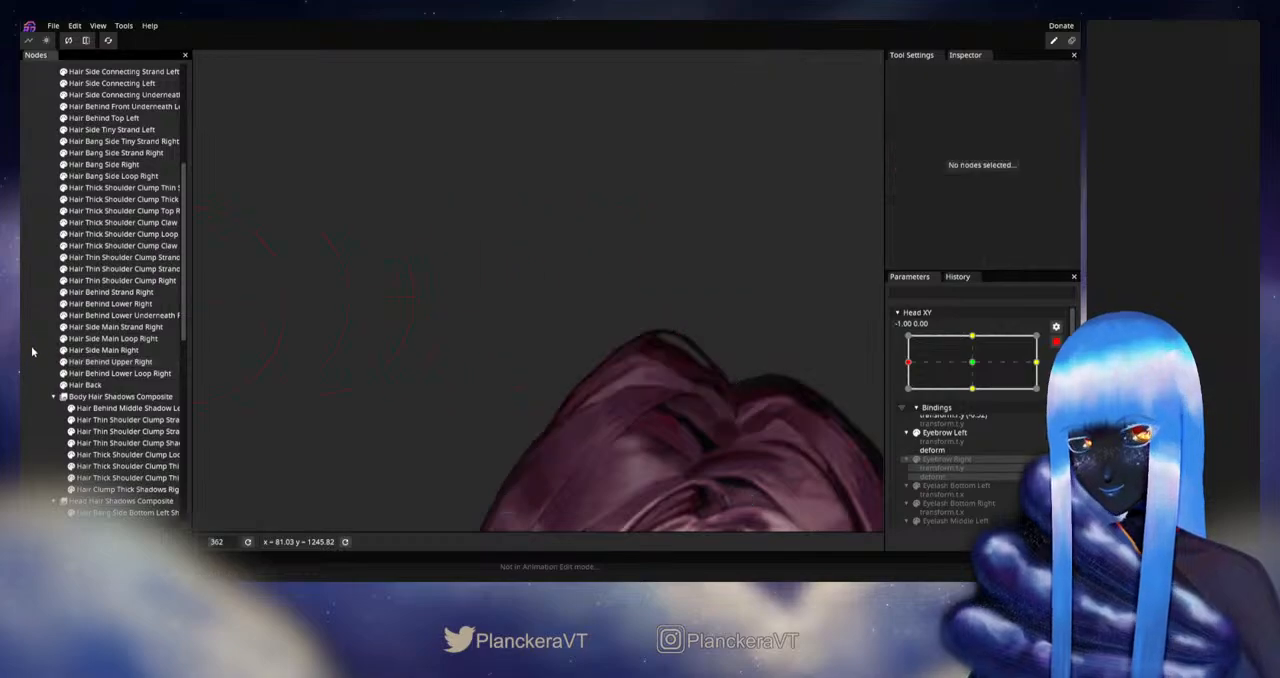
Step: Disarm Head XY, inspect the crown and the whole head while moving around the left extreme, and rearm the parameter at -1.00, 0.00
{"action": "scroll", "coordinate": [692, 400], "scroll_direction": "down", "scroll_amount": 5}
{"action": "scroll", "coordinate": [690, 399], "scroll_direction": "down", "scroll_amount": 3}
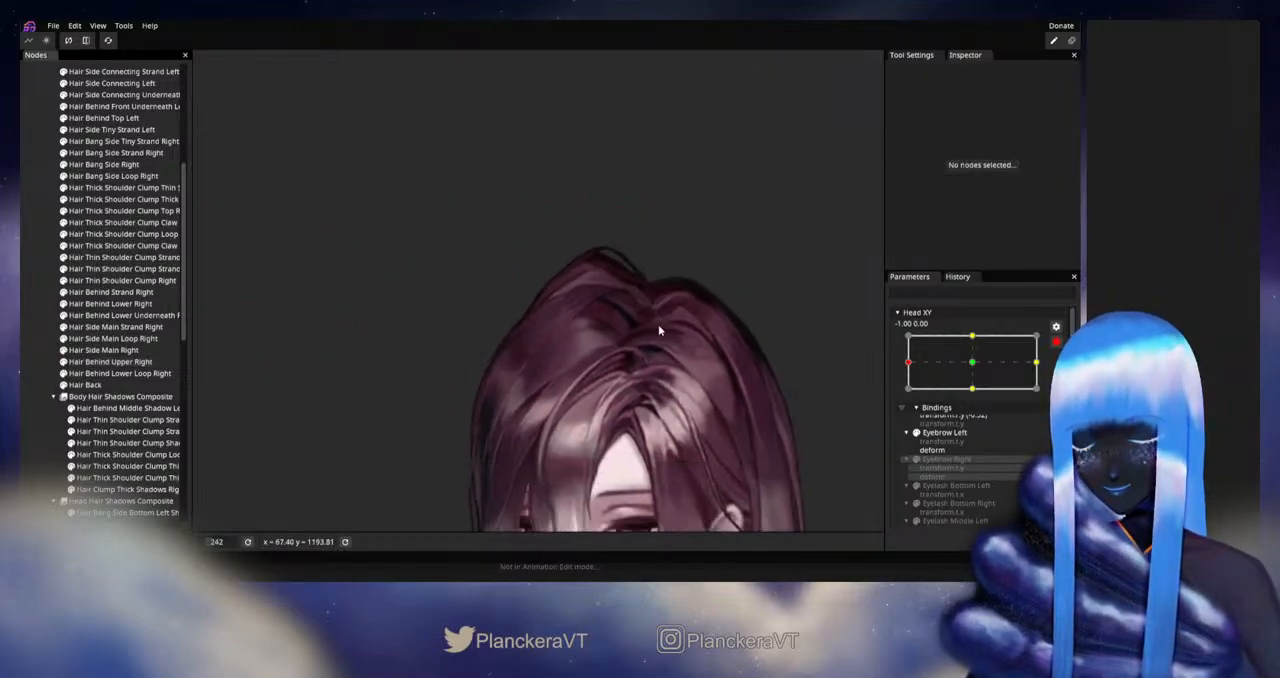
{"action": "left_click", "coordinate": [1056, 342]}
{"action": "left_click_drag", "start_coordinate": [913, 399], "coordinate": [873, 386]}
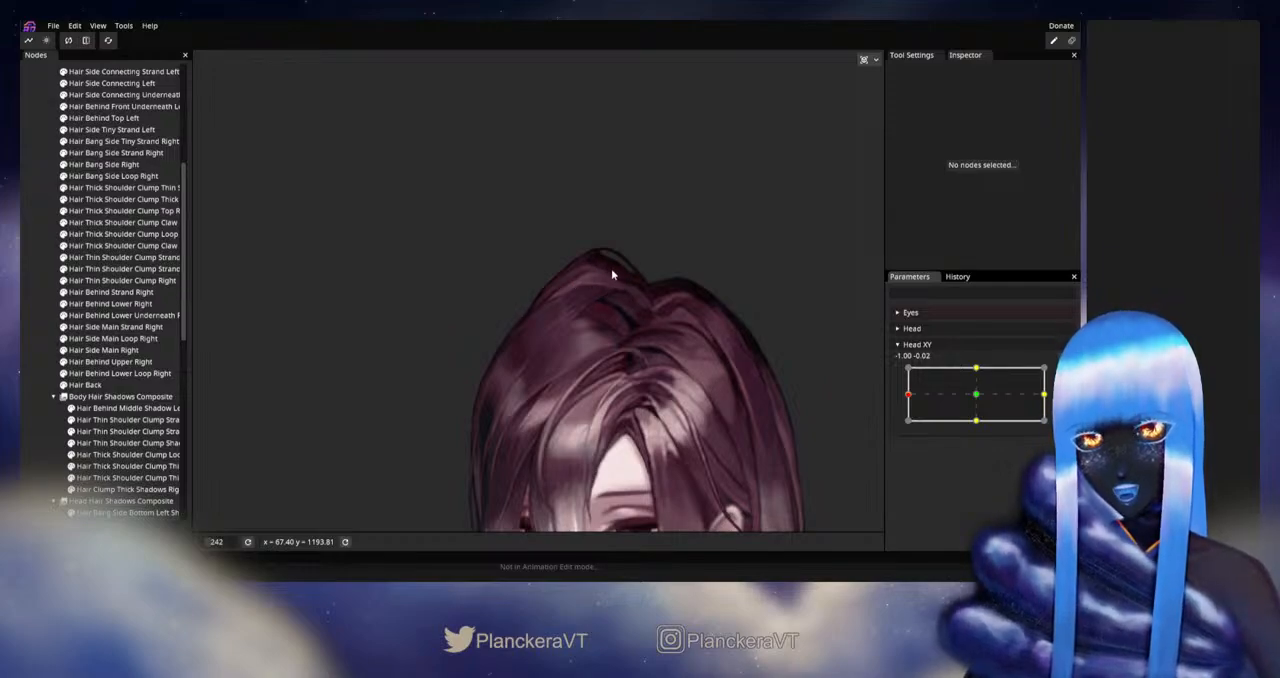
{"action": "mouse_move", "coordinate": [908, 397]}
{"action": "left_mouse_down"}
{"action": "mouse_move", "coordinate": [980, 397]}
{"action": "mouse_move", "coordinate": [908, 400]}
{"action": "left_mouse_up"}
{"action": "scroll", "coordinate": [669, 456], "scroll_direction": "down", "scroll_amount": 5}
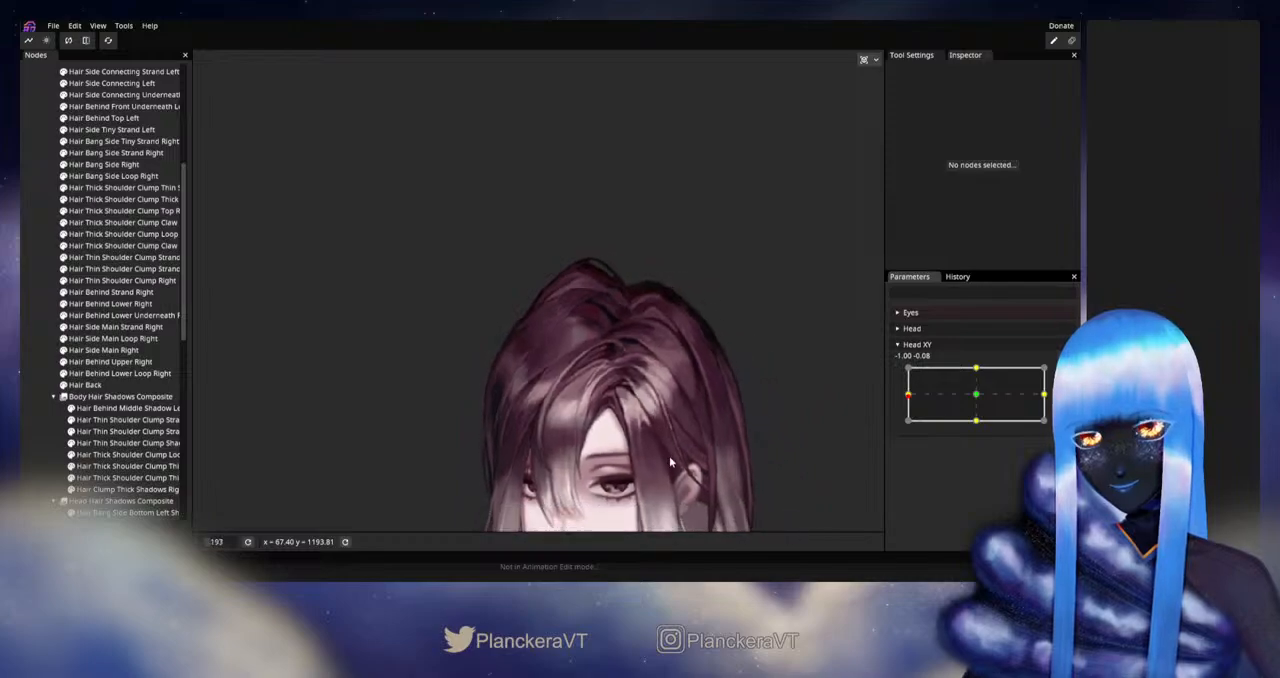
{"action": "left_click_drag", "start_coordinate": [760, 423], "coordinate": [712, 383]}
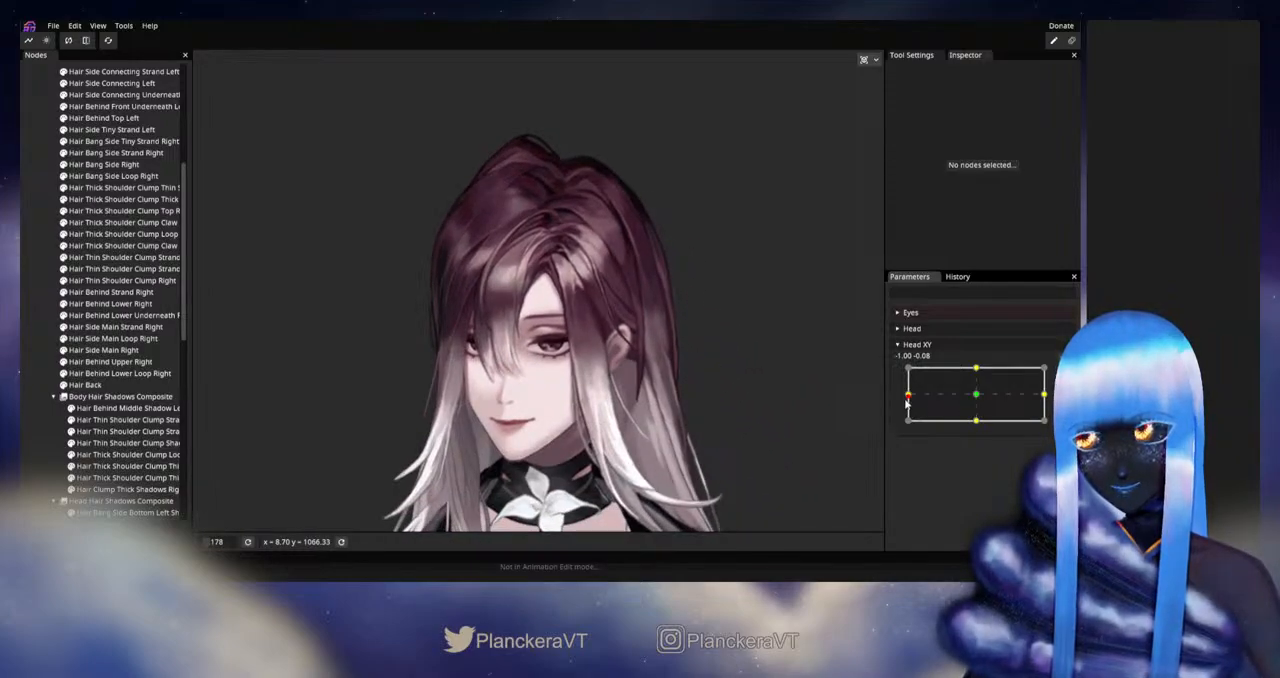
{"action": "mouse_move", "coordinate": [907, 401]}
{"action": "left_mouse_down"}
{"action": "mouse_move", "coordinate": [981, 395]}
{"action": "mouse_move", "coordinate": [889, 397]}
{"action": "left_mouse_up"}
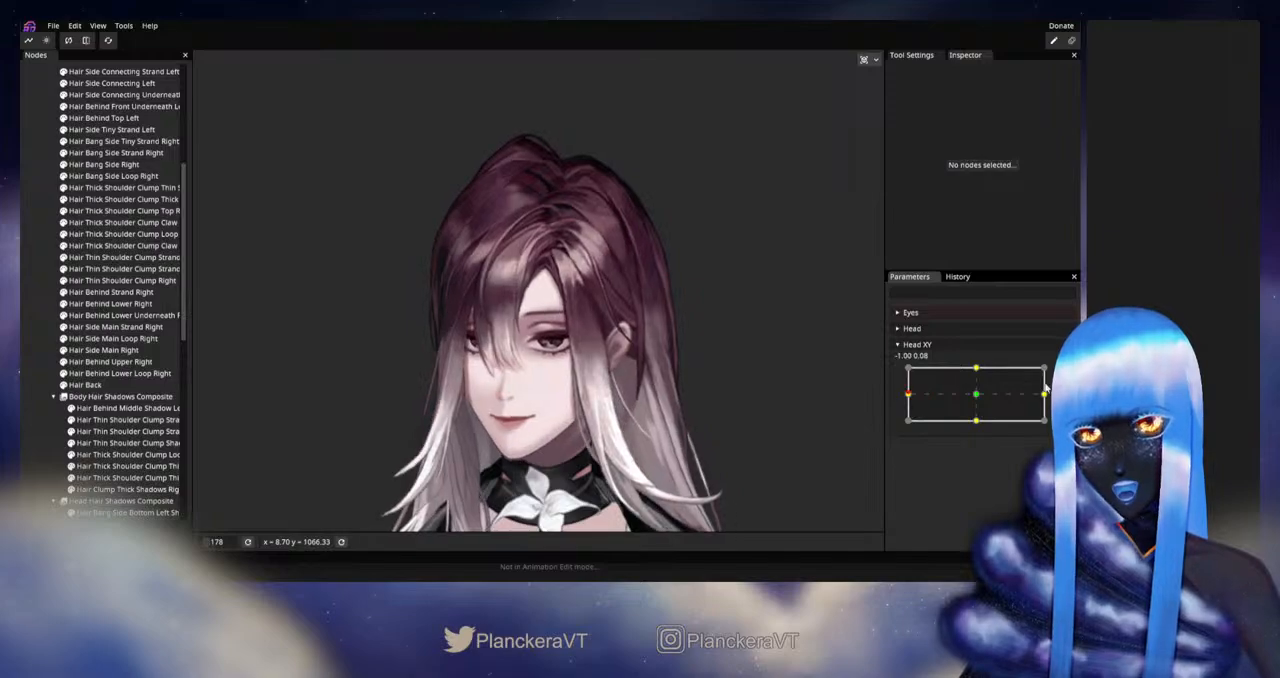
{"action": "left_click", "coordinate": [1064, 373]}
Step: Adjust the mesh vertices along the middle of Hair Behind Middle Left at Head XY -1.00, 0.00, and deselect the part
{"action": "scroll", "coordinate": [637, 279], "scroll_direction": "up", "scroll_amount": 2}
{"action": "left_click_drag", "start_coordinate": [637, 279], "coordinate": [551, 388]}
{"action": "scroll", "coordinate": [555, 385], "scroll_direction": "up", "scroll_amount": 4}
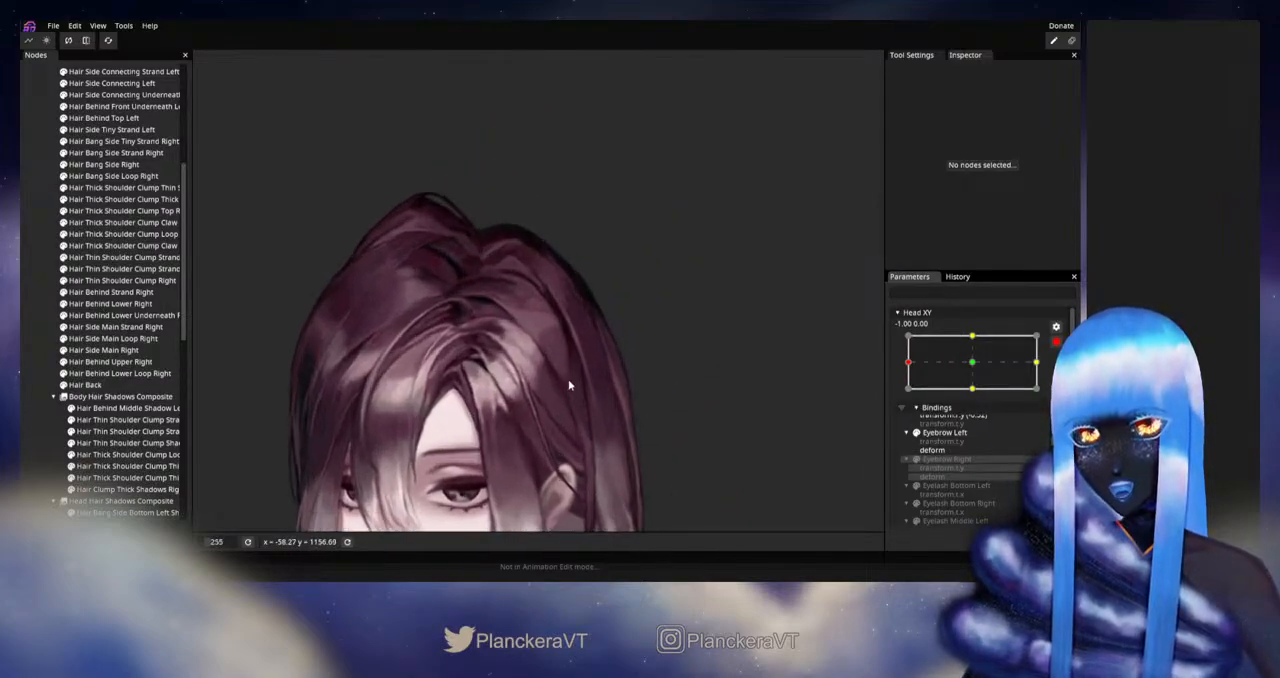
{"action": "scroll", "coordinate": [138, 291], "scroll_direction": "up", "scroll_amount": 2}
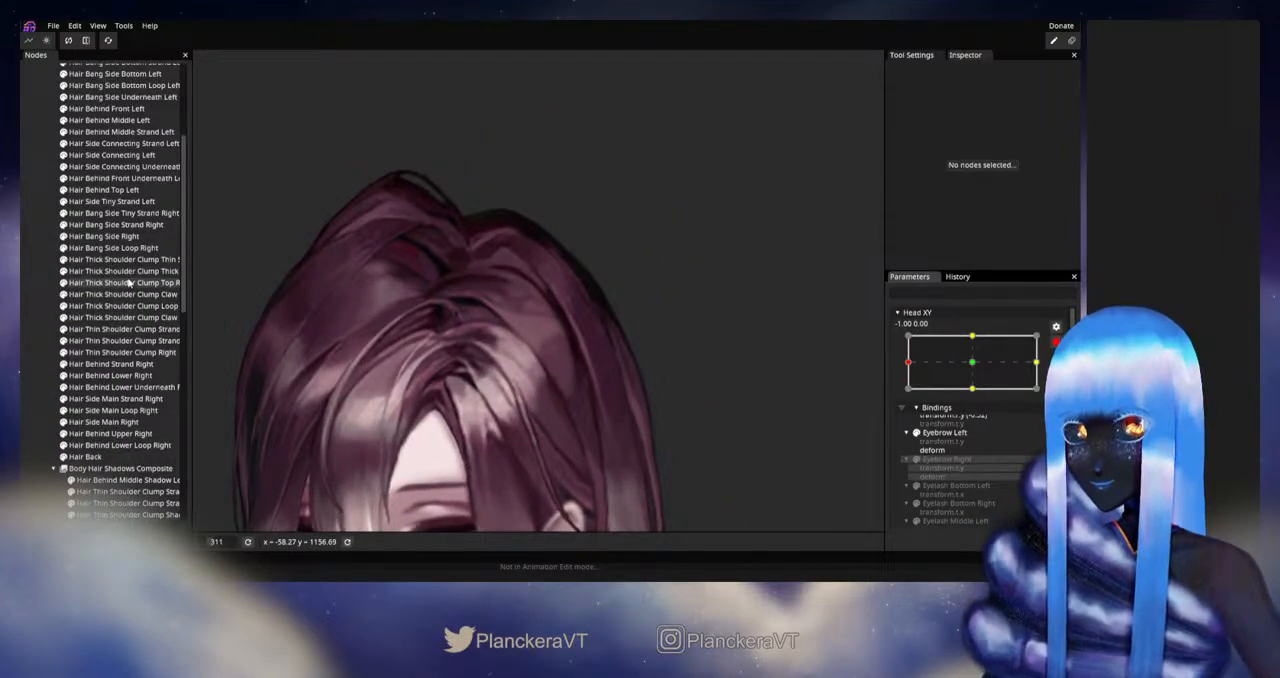
{"action": "scroll", "coordinate": [129, 284], "scroll_direction": "up", "scroll_amount": 1}
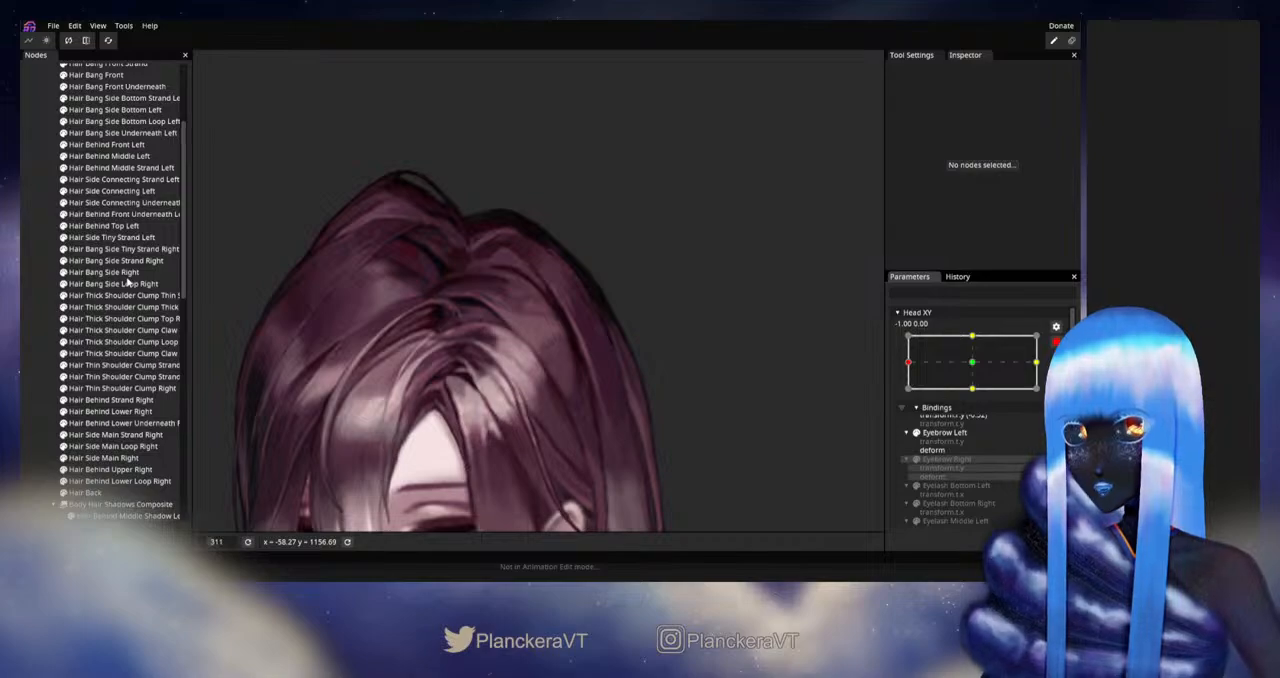
{"action": "scroll", "coordinate": [100, 258], "scroll_direction": "up", "scroll_amount": 2}
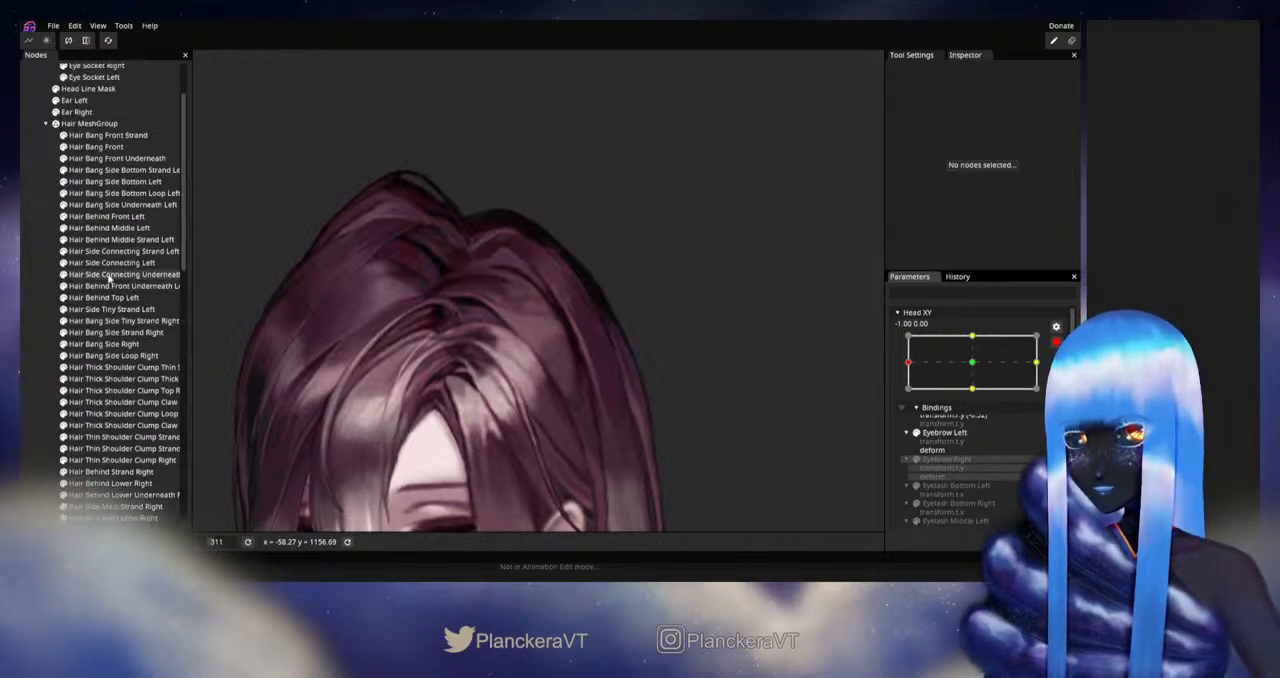
{"action": "left_click", "coordinate": [118, 230]}
{"action": "scroll", "coordinate": [573, 308], "scroll_direction": "up", "scroll_amount": 2}
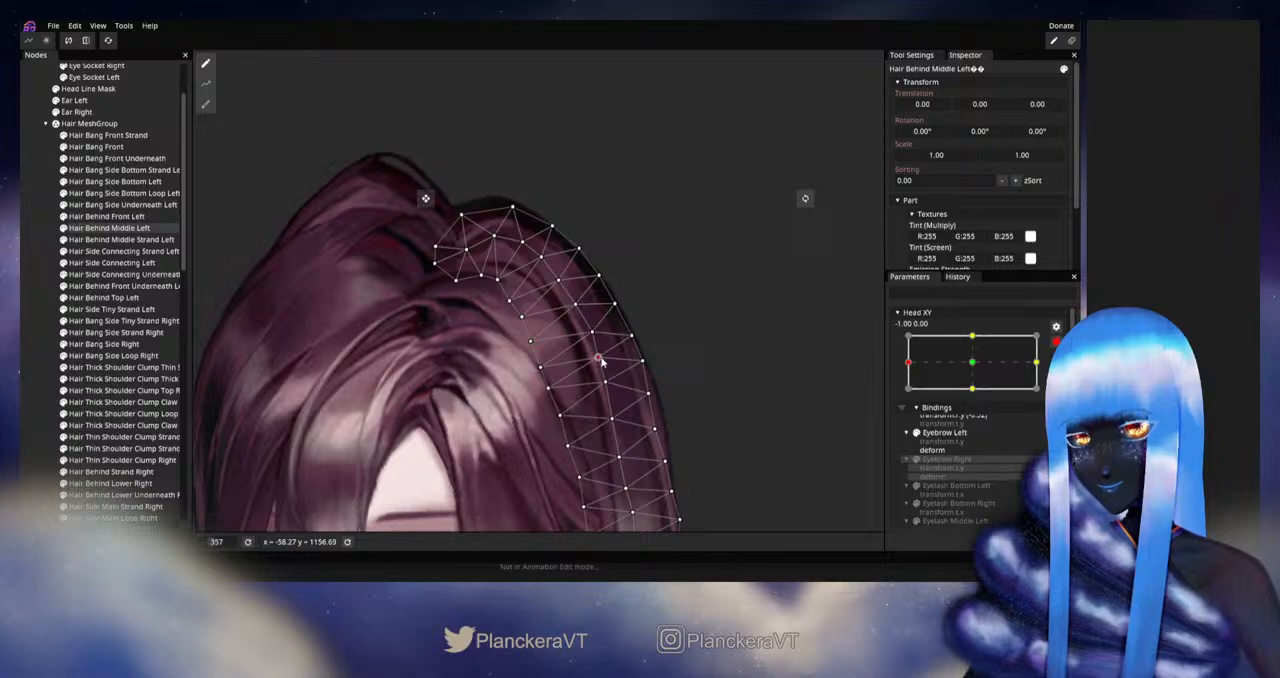
{"action": "left_click_drag", "start_coordinate": [601, 362], "coordinate": [548, 308]}
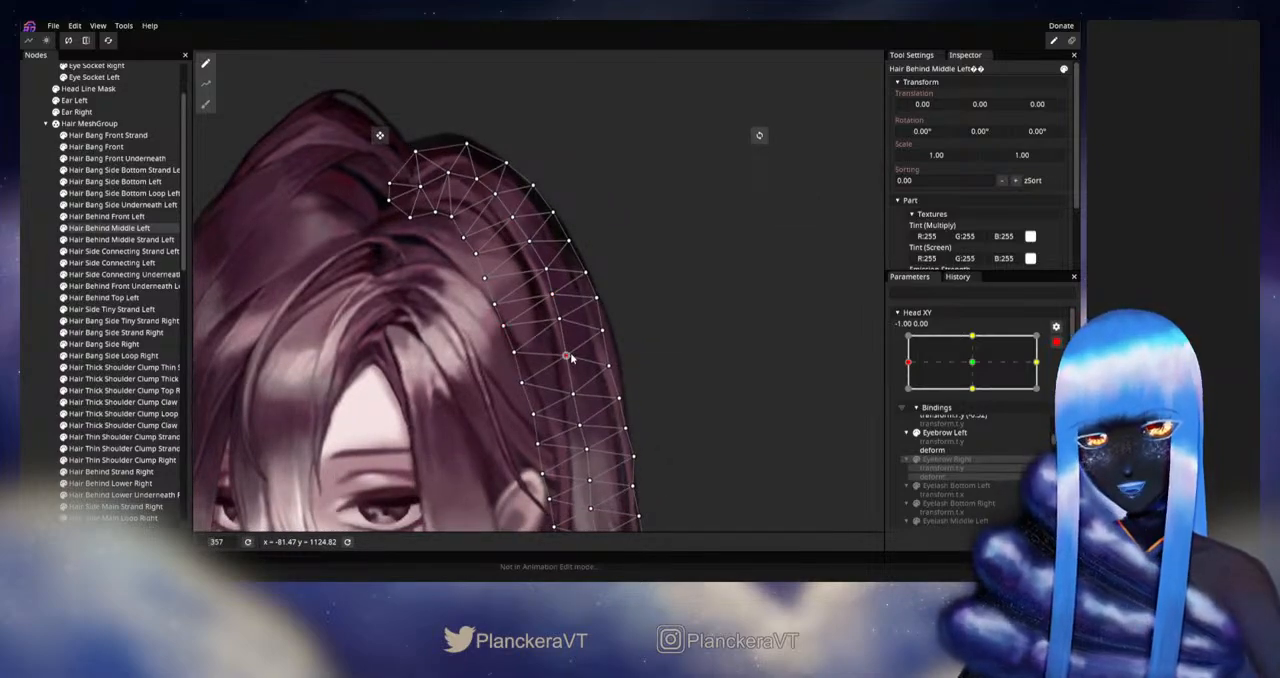
{"action": "left_click", "coordinate": [30, 370]}
Step: Disarm Head XY, check the left-side hair's deformation from the left extreme, and rearm the parameter at -1.00, 0.00
{"action": "scroll", "coordinate": [577, 413], "scroll_direction": "down", "scroll_amount": 3}
{"action": "scroll", "coordinate": [589, 411], "scroll_direction": "down", "scroll_amount": 5}
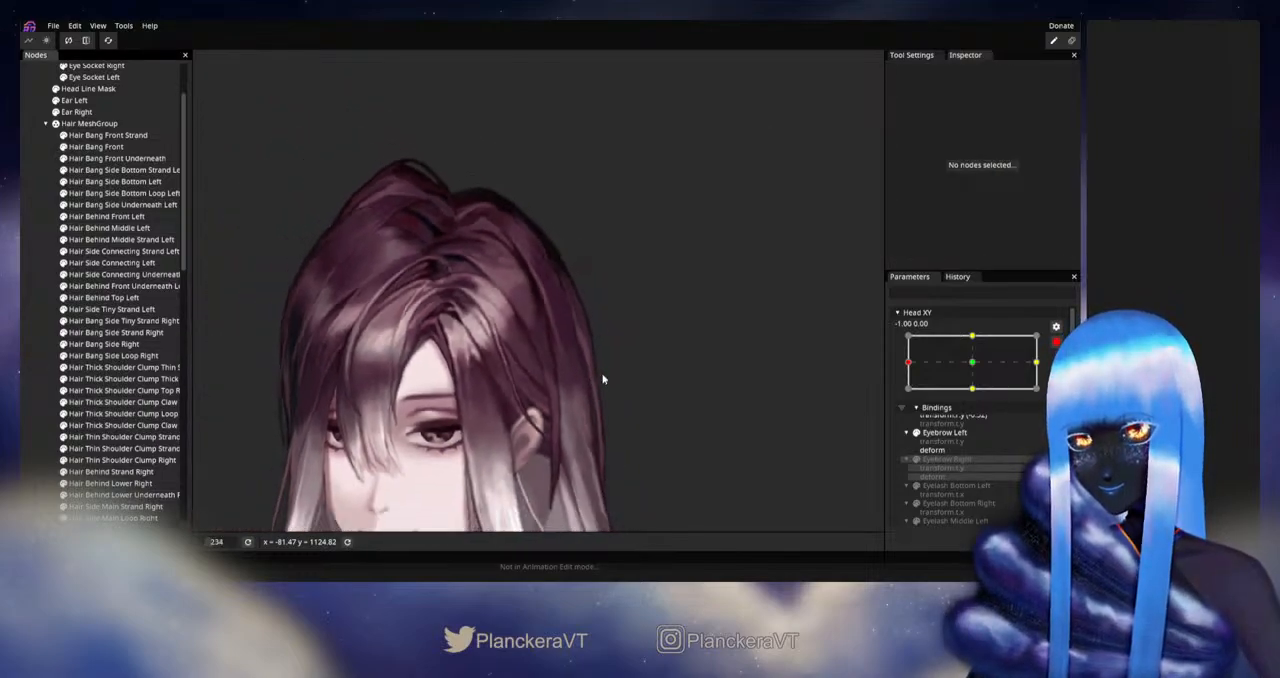
{"action": "left_click_drag", "start_coordinate": [733, 370], "coordinate": [764, 342]}
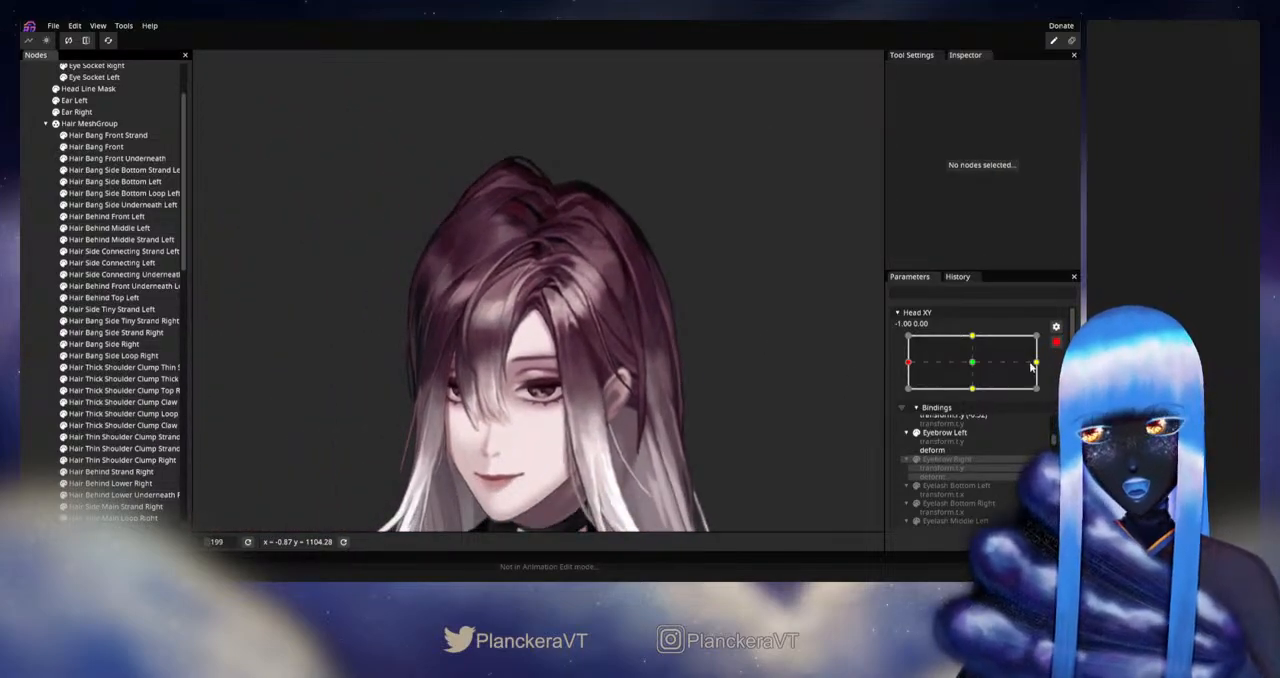
{"action": "left_click", "coordinate": [1056, 342]}
{"action": "mouse_move", "coordinate": [909, 396]}
{"action": "left_mouse_down"}
{"action": "mouse_move", "coordinate": [977, 399]}
{"action": "mouse_move", "coordinate": [907, 396]}
{"action": "left_mouse_up"}
{"action": "left_click", "coordinate": [1063, 374]}
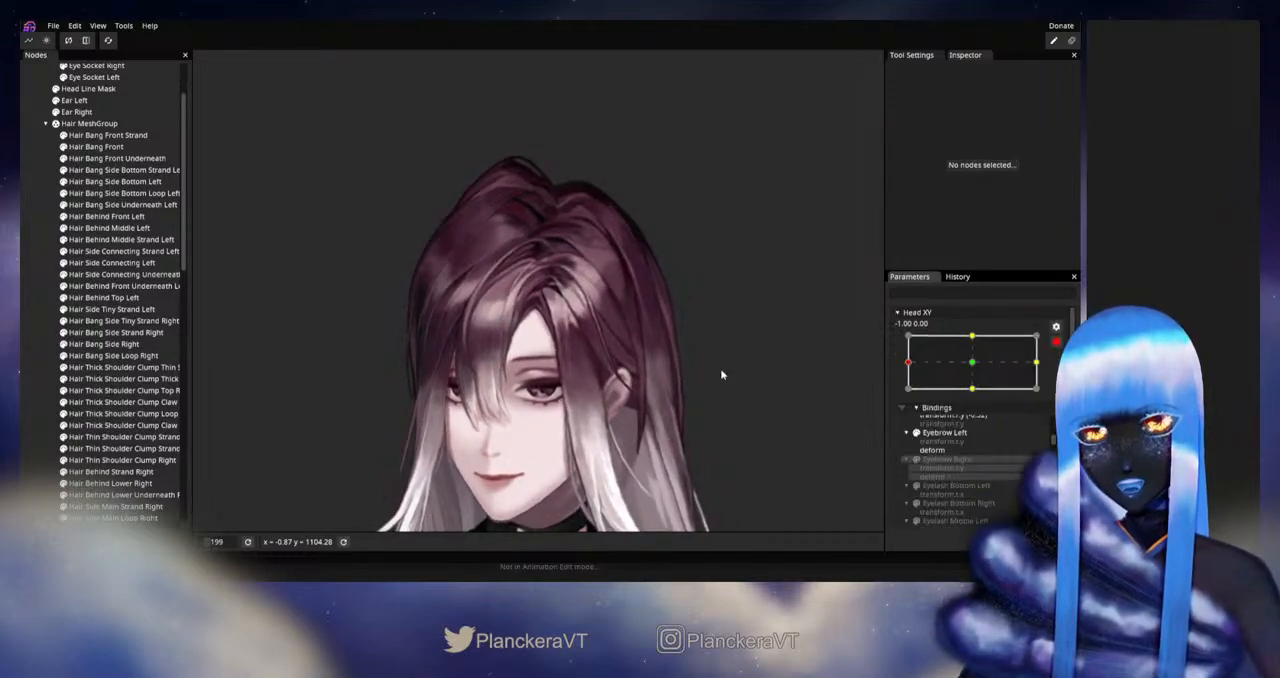
Step: Select Hair Behind Middle Left and adjust its outer and central mesh vertices just above the ear at Head XY -1.00, 0.00
{"action": "scroll", "coordinate": [605, 360], "scroll_direction": "up", "scroll_amount": 1}
{"action": "left_click_drag", "start_coordinate": [605, 360], "coordinate": [551, 358]}
{"action": "scroll", "coordinate": [551, 358], "scroll_direction": "up", "scroll_amount": 1}
{"action": "scroll", "coordinate": [552, 358], "scroll_direction": "up", "scroll_amount": 1}
{"action": "left_click_drag", "start_coordinate": [628, 353], "coordinate": [534, 352]}
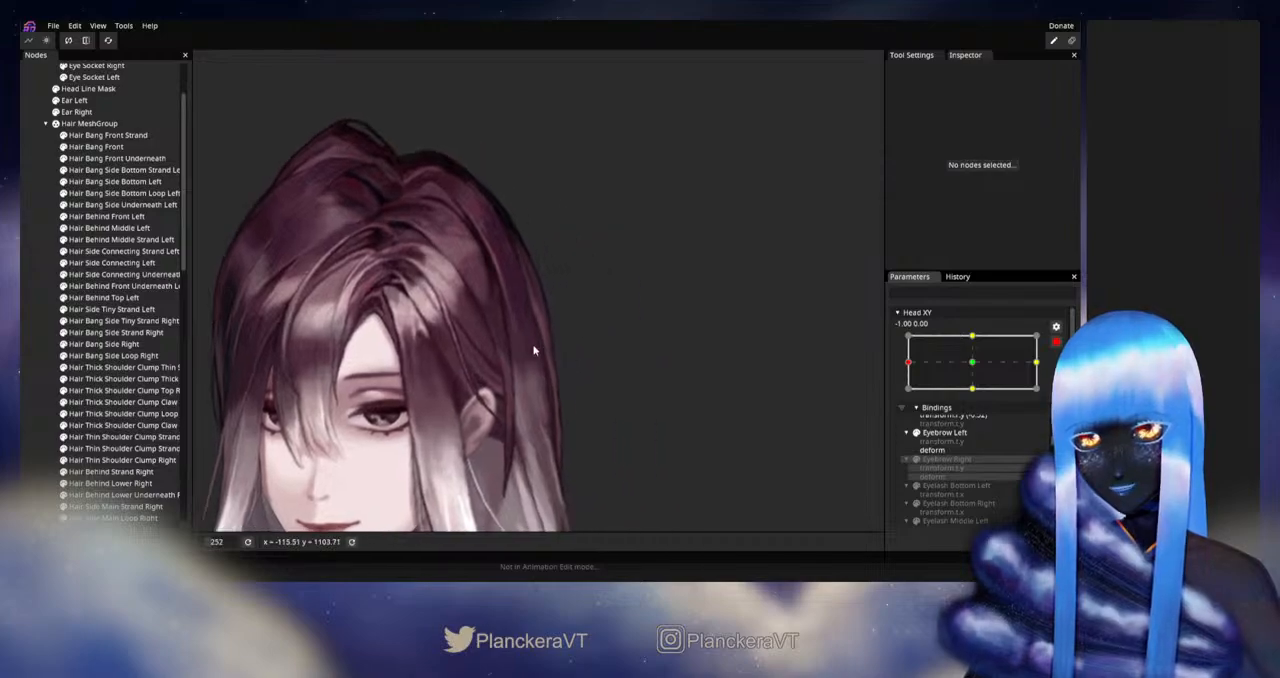
{"action": "scroll", "coordinate": [534, 352], "scroll_direction": "up", "scroll_amount": 1}
{"action": "left_click", "coordinate": [101, 216]}
{"action": "scroll", "coordinate": [252, 283], "scroll_direction": "up", "scroll_amount": 1}
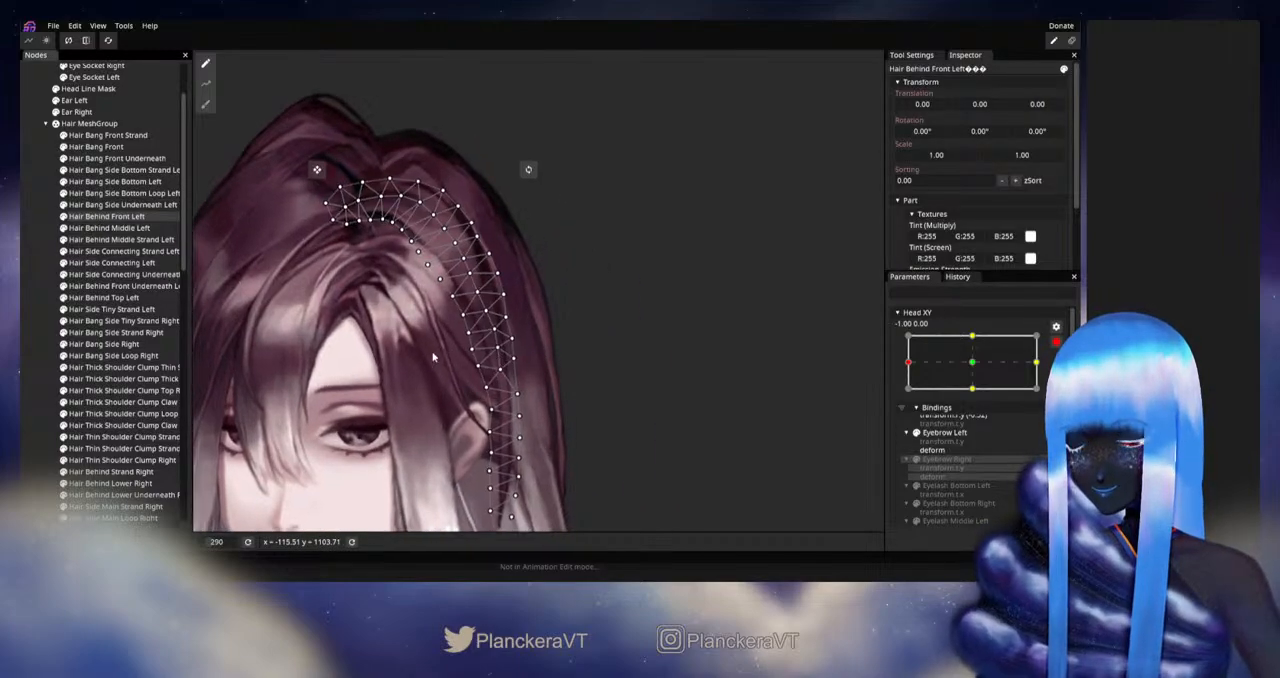
{"action": "left_click", "coordinate": [108, 228]}
{"action": "scroll", "coordinate": [540, 390], "scroll_direction": "up", "scroll_amount": 1}
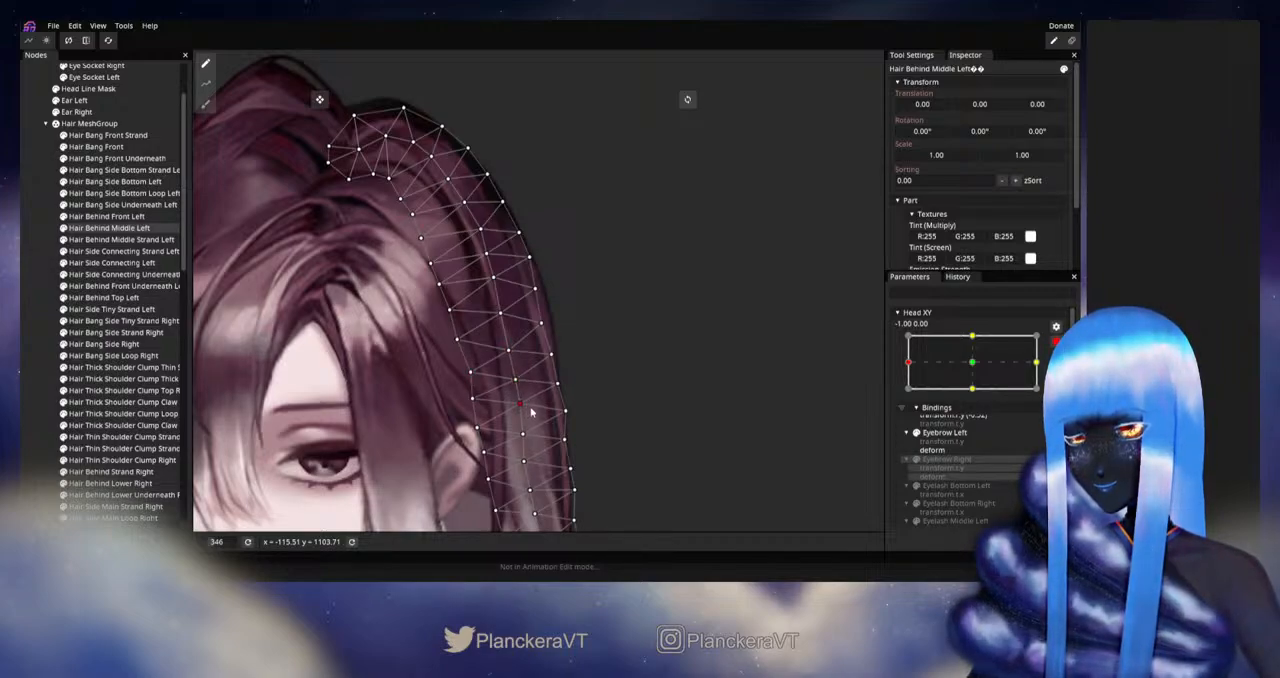
{"action": "left_click", "coordinate": [551, 354]}
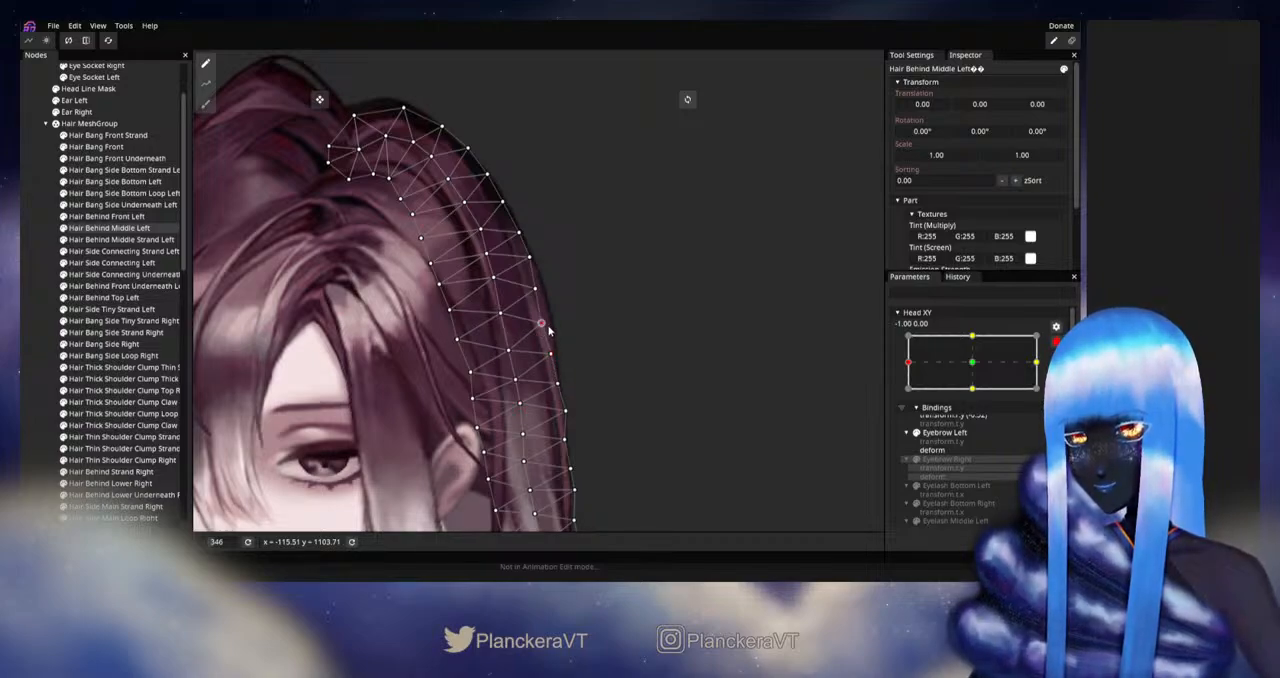
{"action": "left_click", "coordinate": [546, 327]}
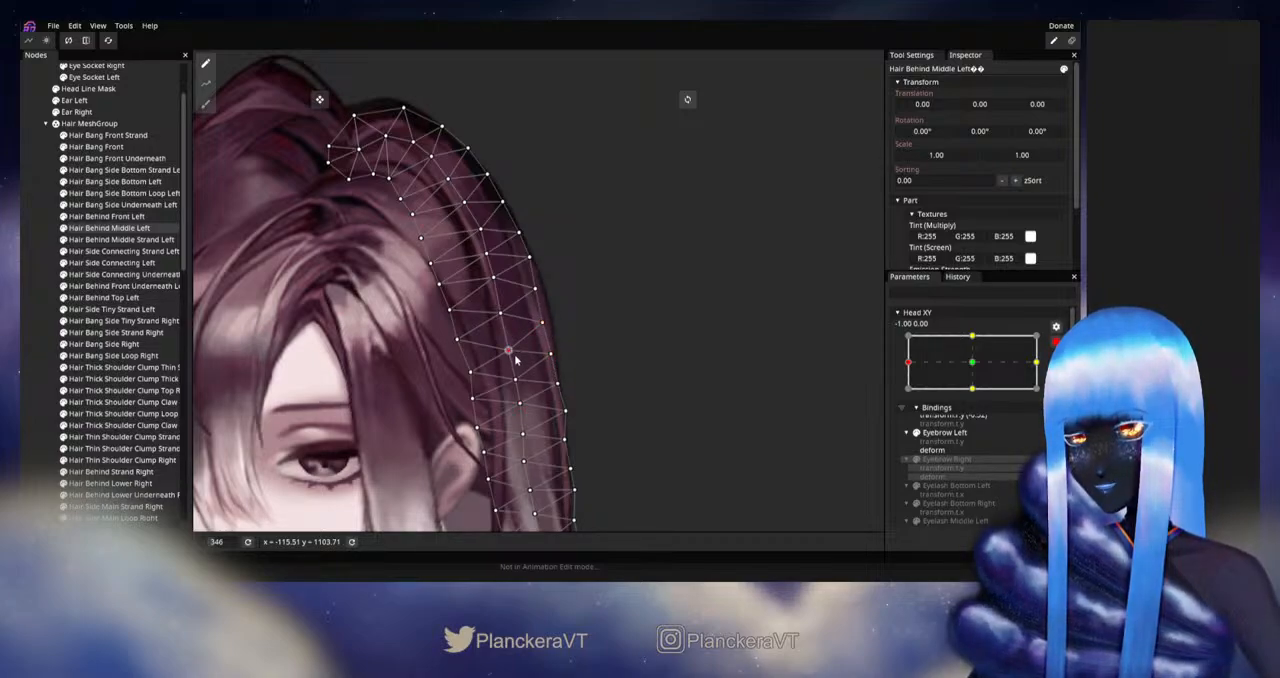
{"action": "left_click_drag", "start_coordinate": [519, 360], "coordinate": [567, 347]}
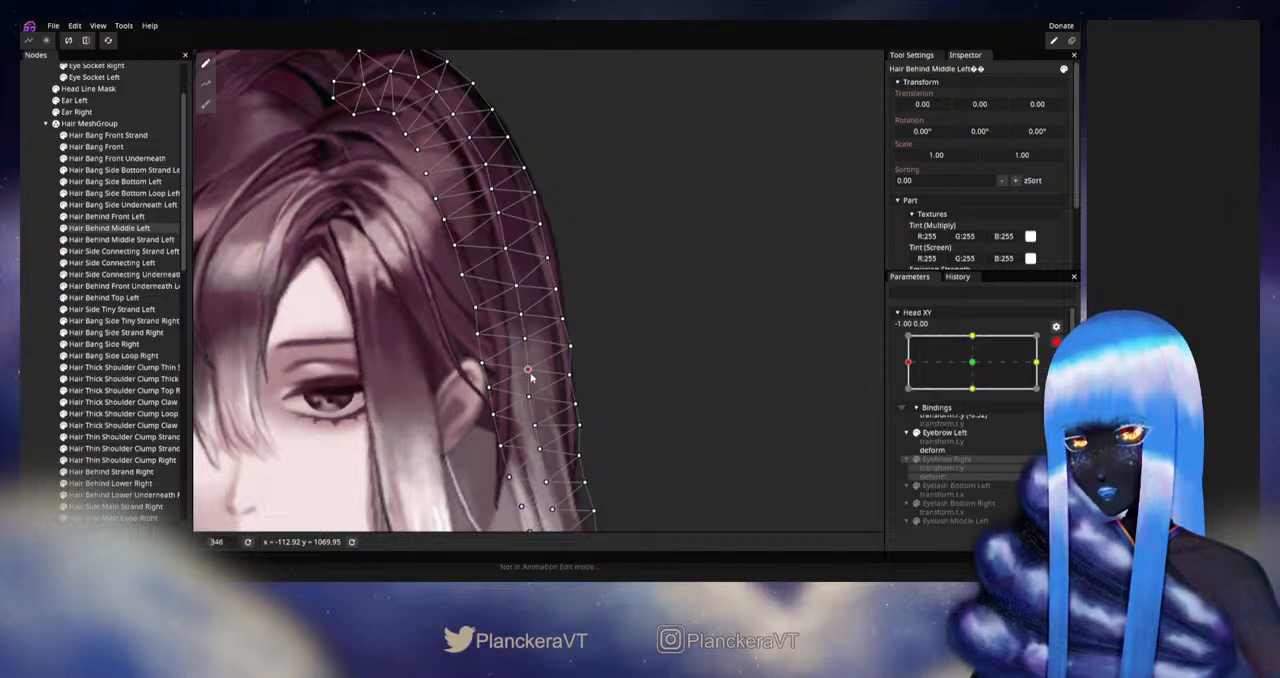
Step: Refine the central and inner mesh vertices of Hair Behind Middle Left from ear level down toward the jaw, and deselect the part
{"action": "left_click_drag", "start_coordinate": [533, 373], "coordinate": [547, 351]}
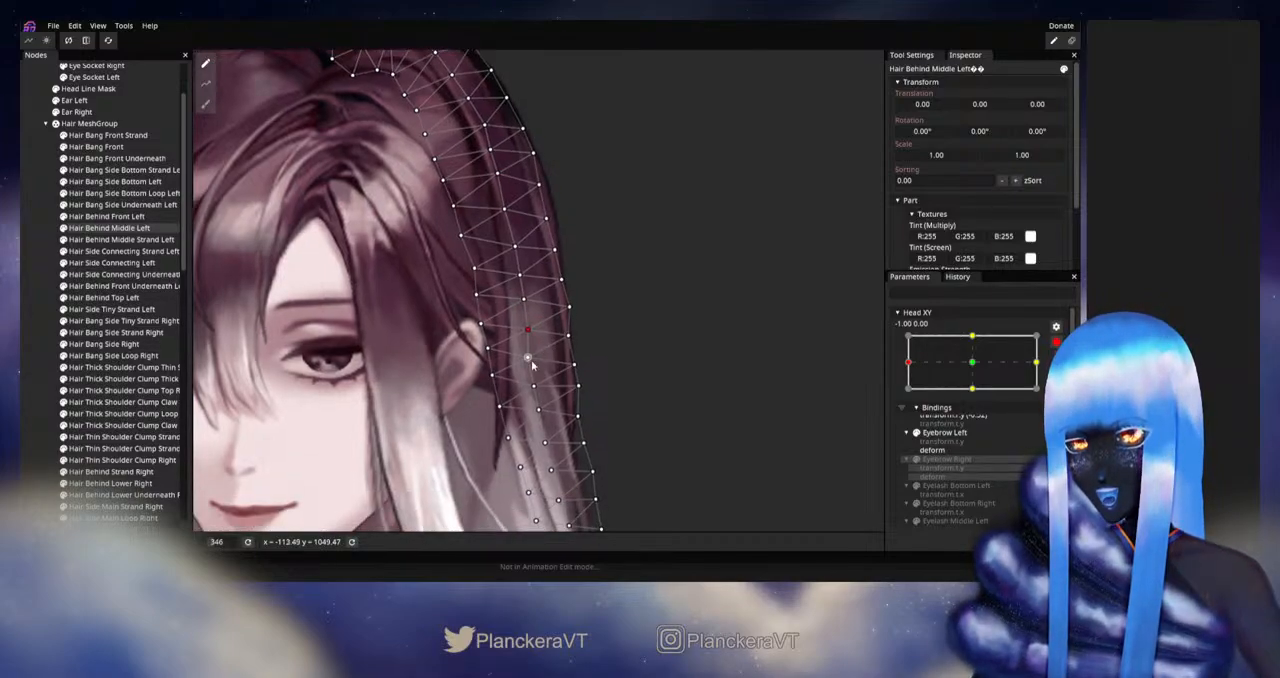
{"action": "left_click", "coordinate": [534, 388]}
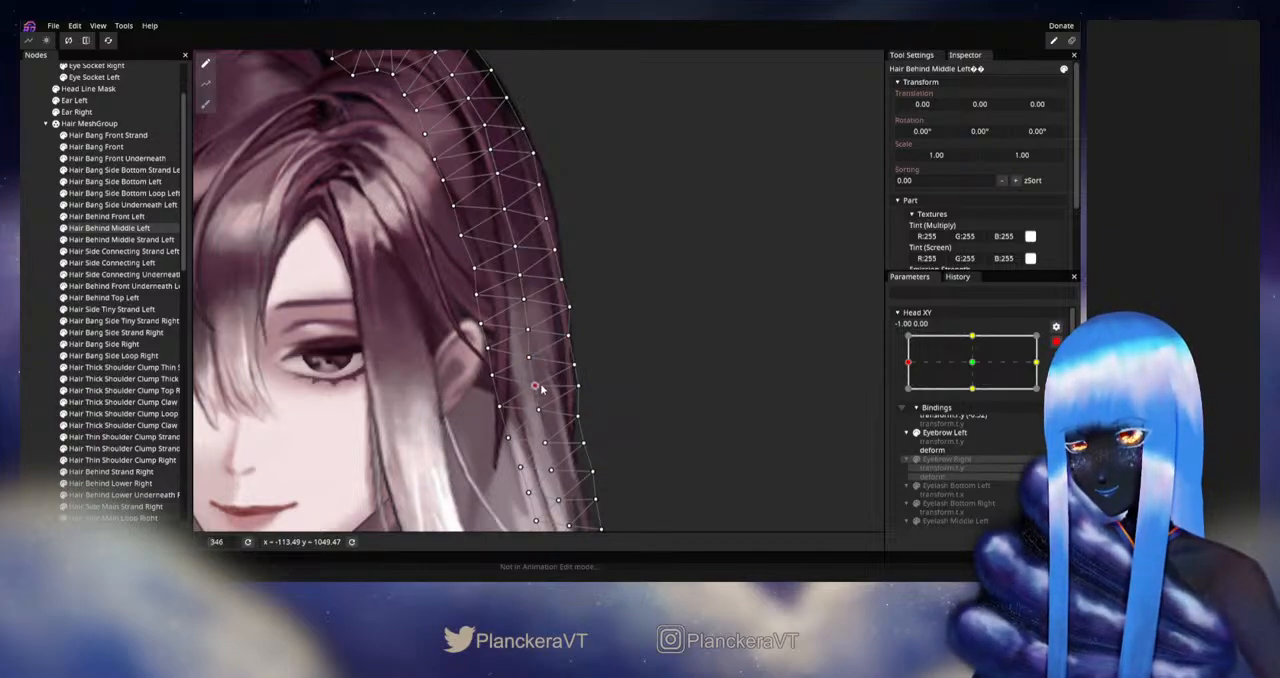
{"action": "left_click_drag", "start_coordinate": [538, 412], "coordinate": [549, 352]}
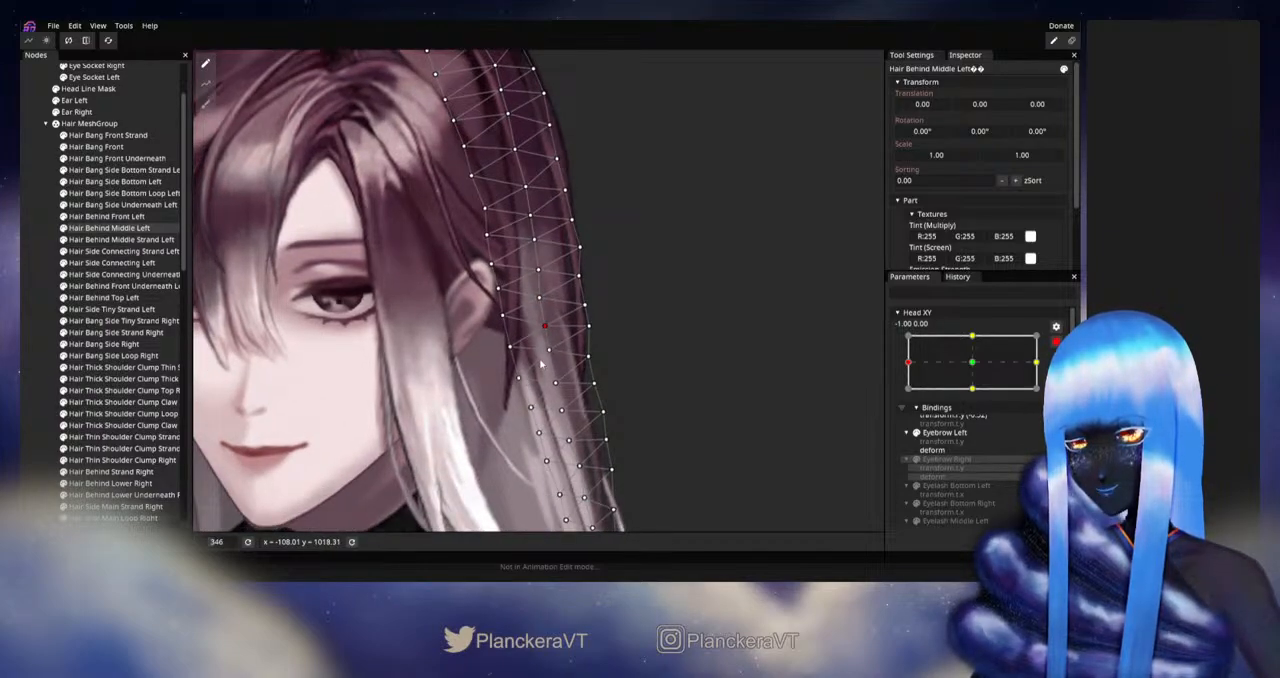
{"action": "left_click", "coordinate": [547, 353]}
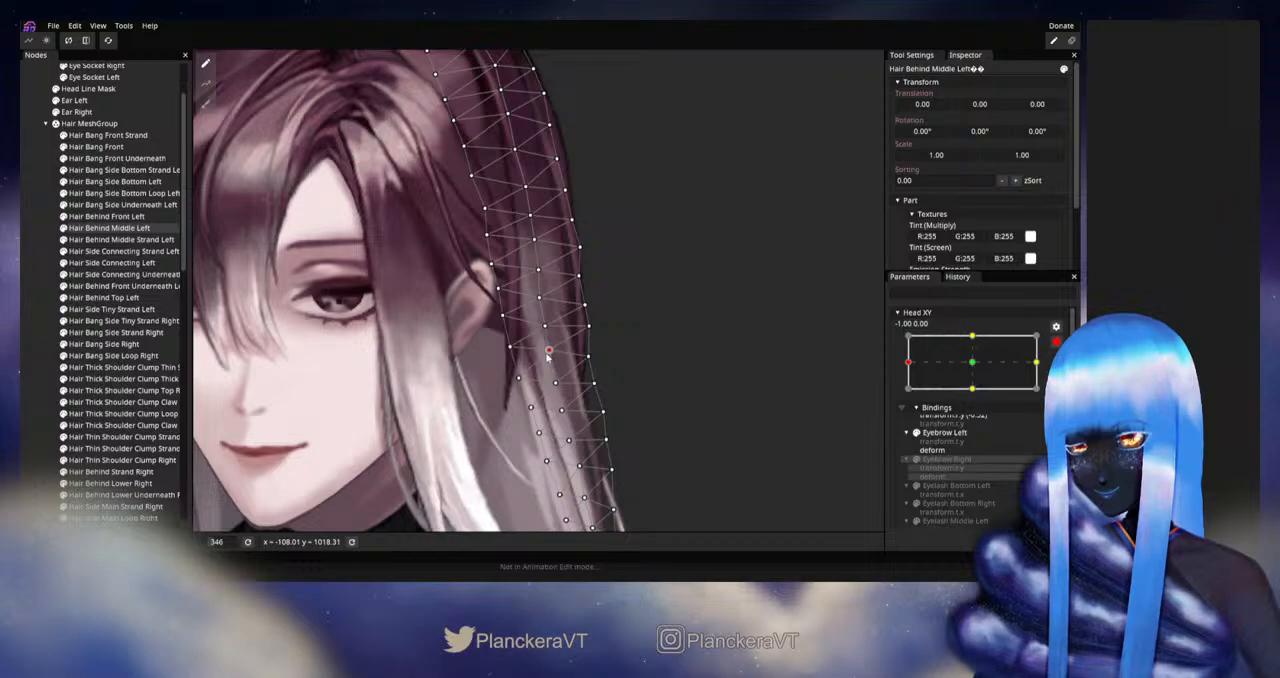
{"action": "left_click_drag", "start_coordinate": [508, 350], "coordinate": [508, 318]}
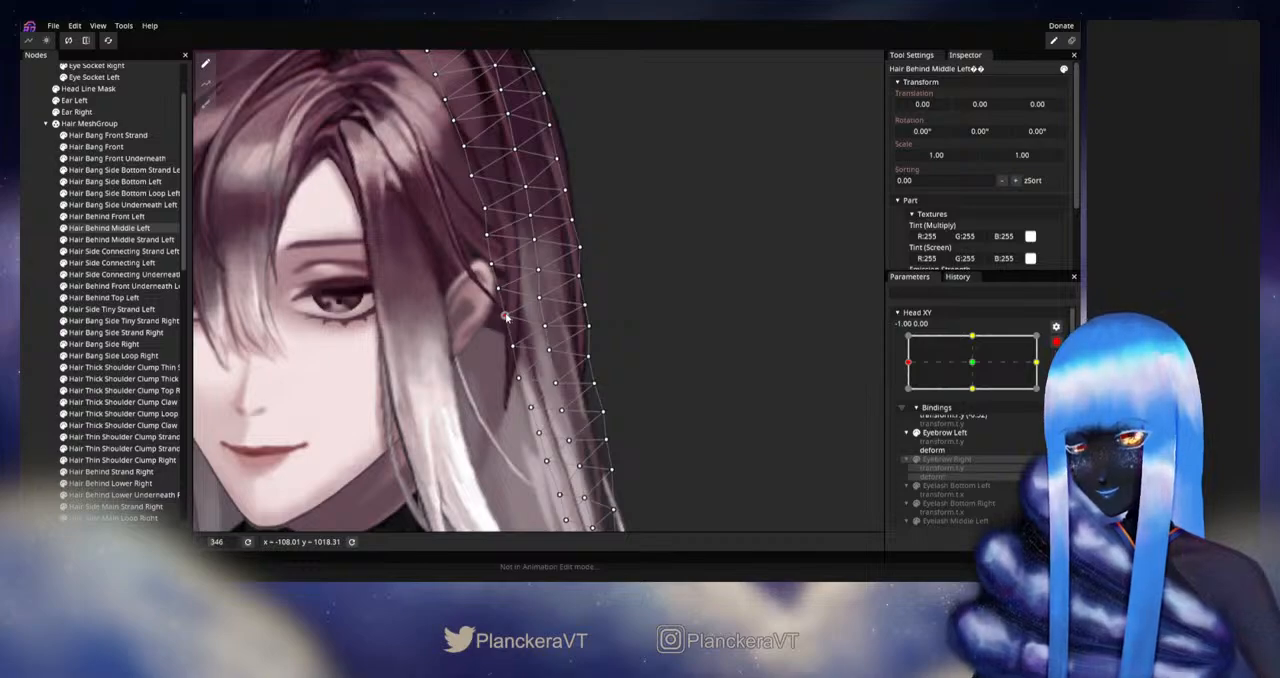
{"action": "left_click", "coordinate": [40, 287]}
Step: Disarm Head XY, check the hair beside the ear while moving around the left extreme, and rearm the parameter at -1.00, 0.00
{"action": "scroll", "coordinate": [561, 377], "scroll_direction": "down", "scroll_amount": 2}
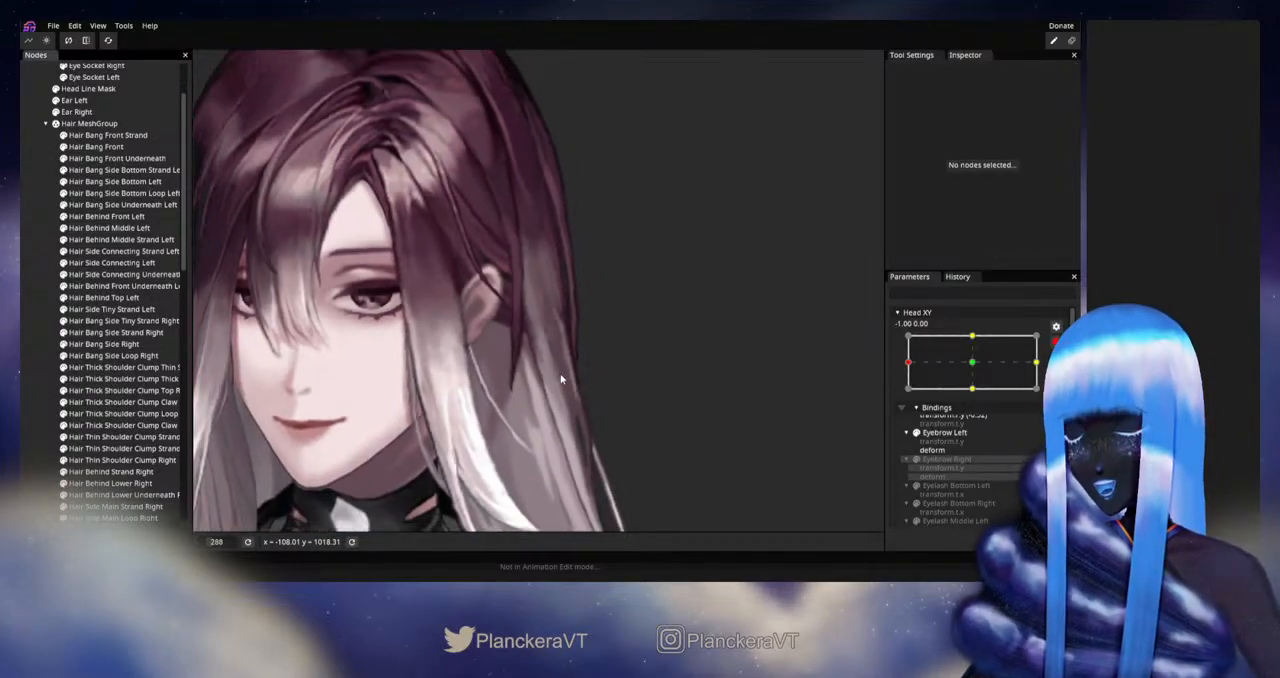
{"action": "scroll", "coordinate": [561, 376], "scroll_direction": "down", "scroll_amount": 4}
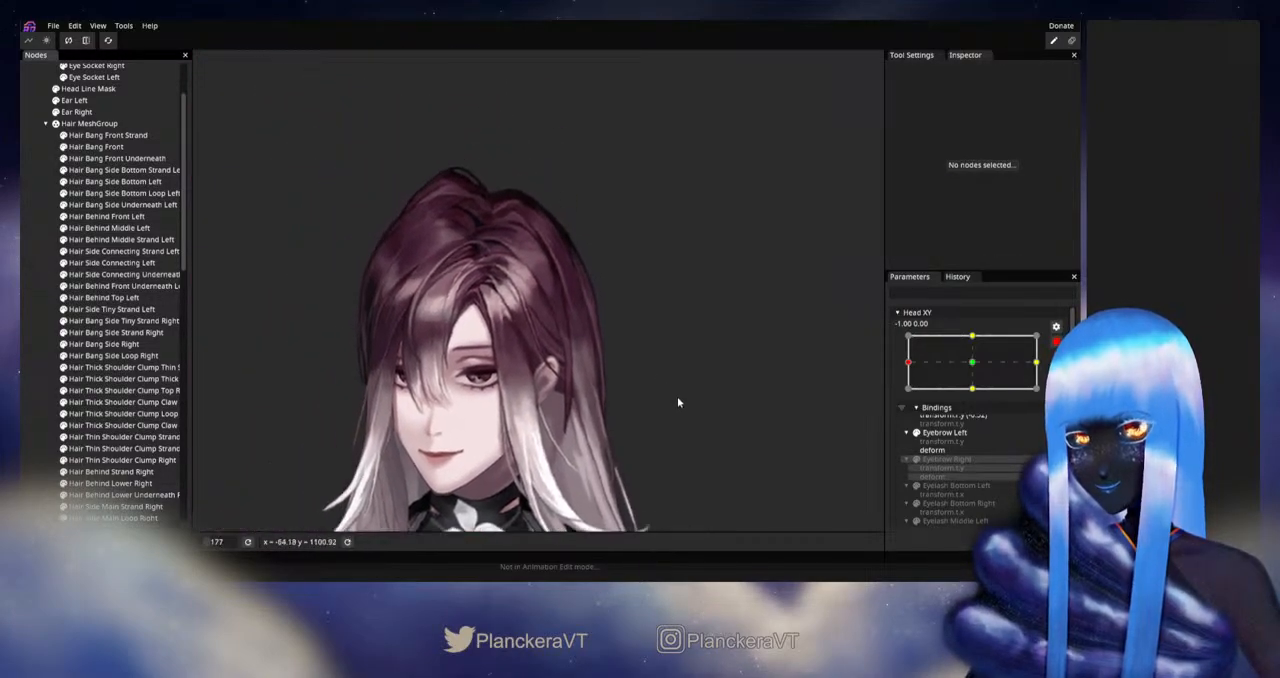
{"action": "left_click", "coordinate": [1055, 344]}
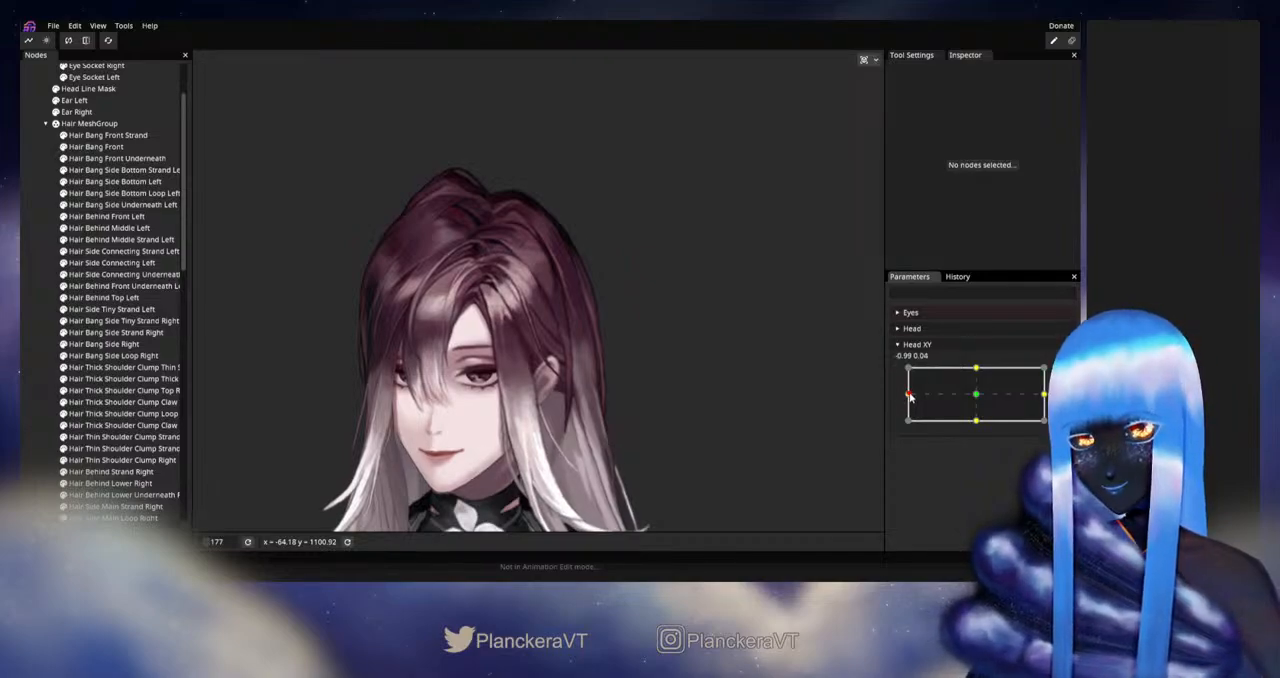
{"action": "mouse_move", "coordinate": [908, 396]}
{"action": "left_mouse_down"}
{"action": "mouse_move", "coordinate": [975, 397]}
{"action": "mouse_move", "coordinate": [906, 397]}
{"action": "left_mouse_up"}
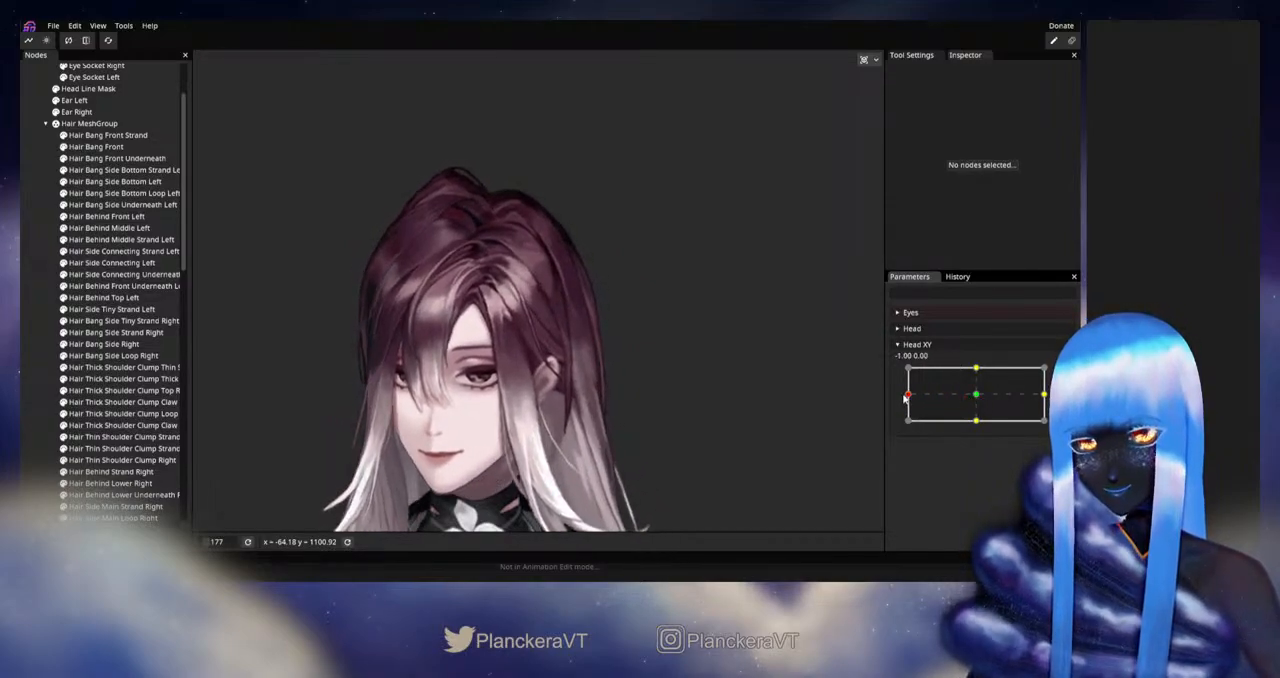
Step: Adjust the upper inner-edge vertices of Hair Behind Middle Left at Head XY -1.00, 0.00, and deselect the part
{"action": "scroll", "coordinate": [547, 307], "scroll_direction": "up", "scroll_amount": 10}
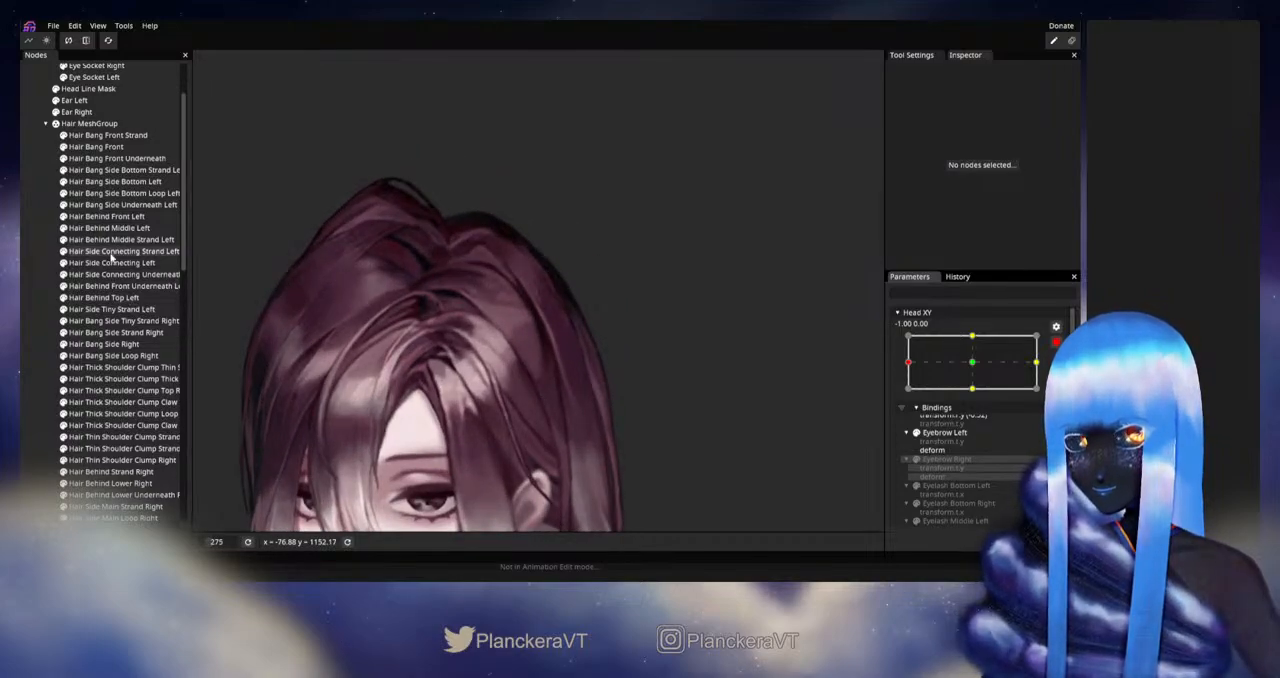
{"action": "left_click", "coordinate": [140, 240]}
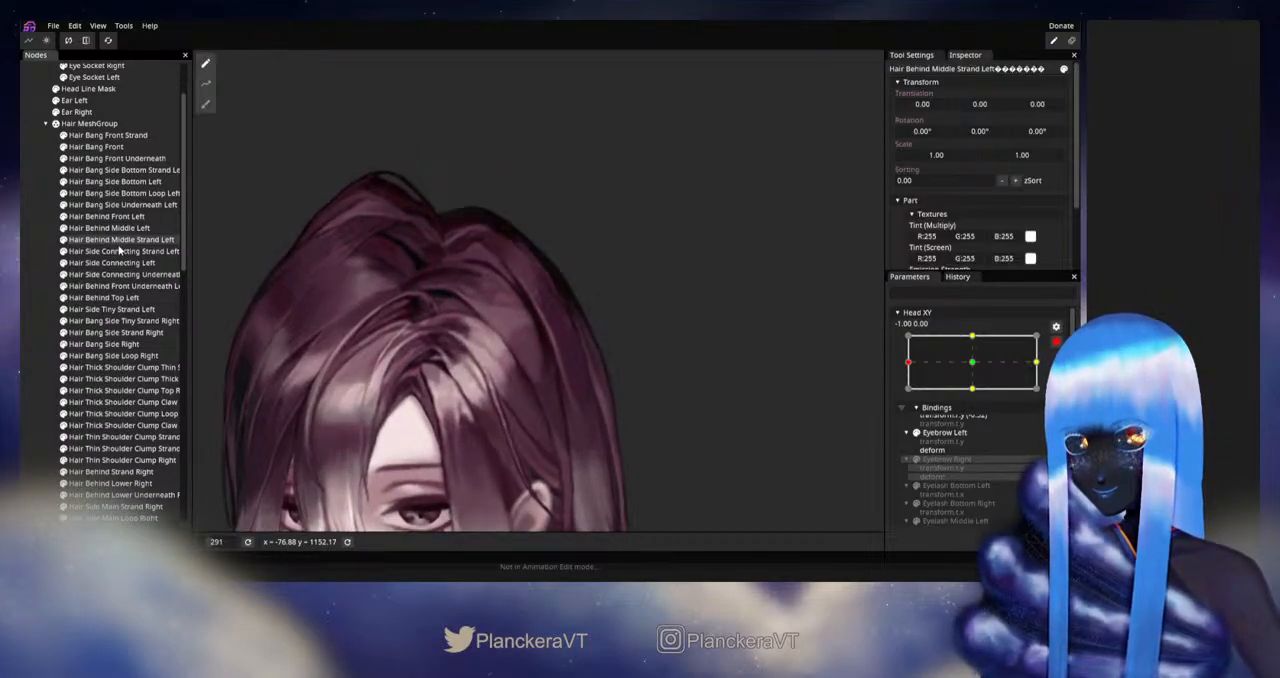
{"action": "left_click", "coordinate": [110, 228]}
{"action": "scroll", "coordinate": [596, 308], "scroll_direction": "up", "scroll_amount": 5}
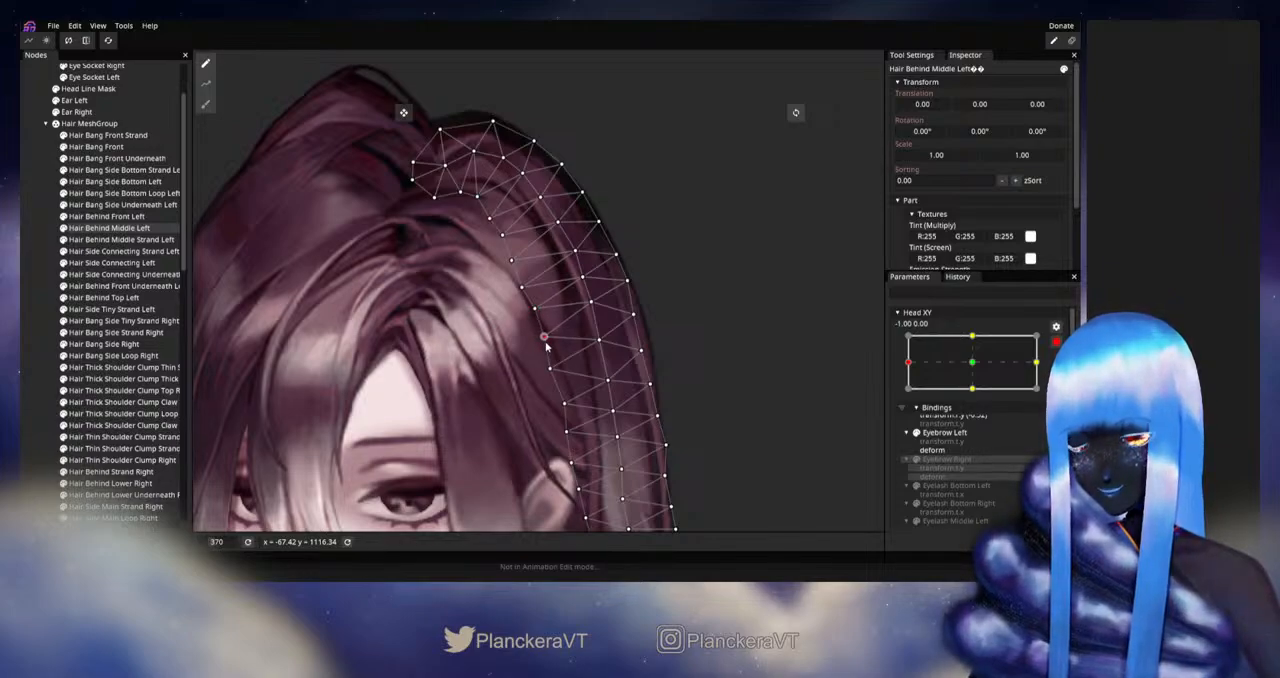
{"action": "left_click", "coordinate": [39, 296]}
Step: Disarm Head XY, check the upper left-side hair's motion around the left extreme, and rearm the parameter at -1.00, 0.00
{"action": "scroll", "coordinate": [637, 428], "scroll_direction": "down", "scroll_amount": 3}
{"action": "scroll", "coordinate": [638, 424], "scroll_direction": "down", "scroll_amount": 3}
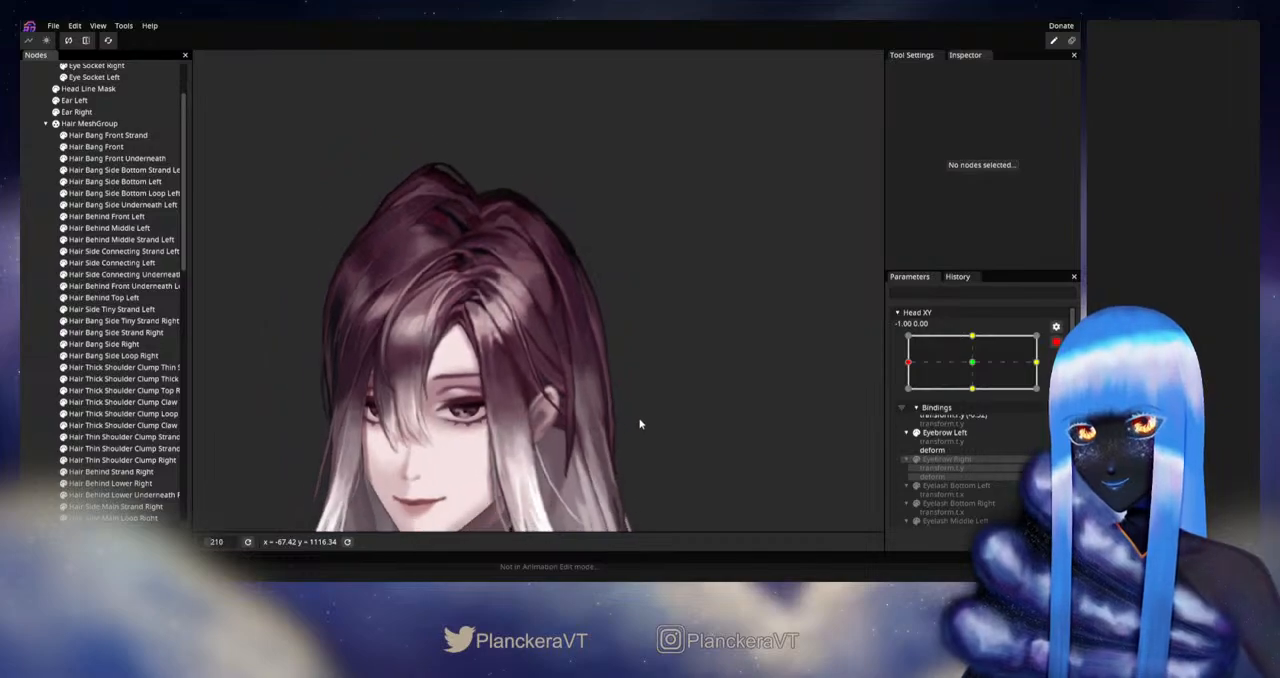
{"action": "left_click", "coordinate": [1056, 342]}
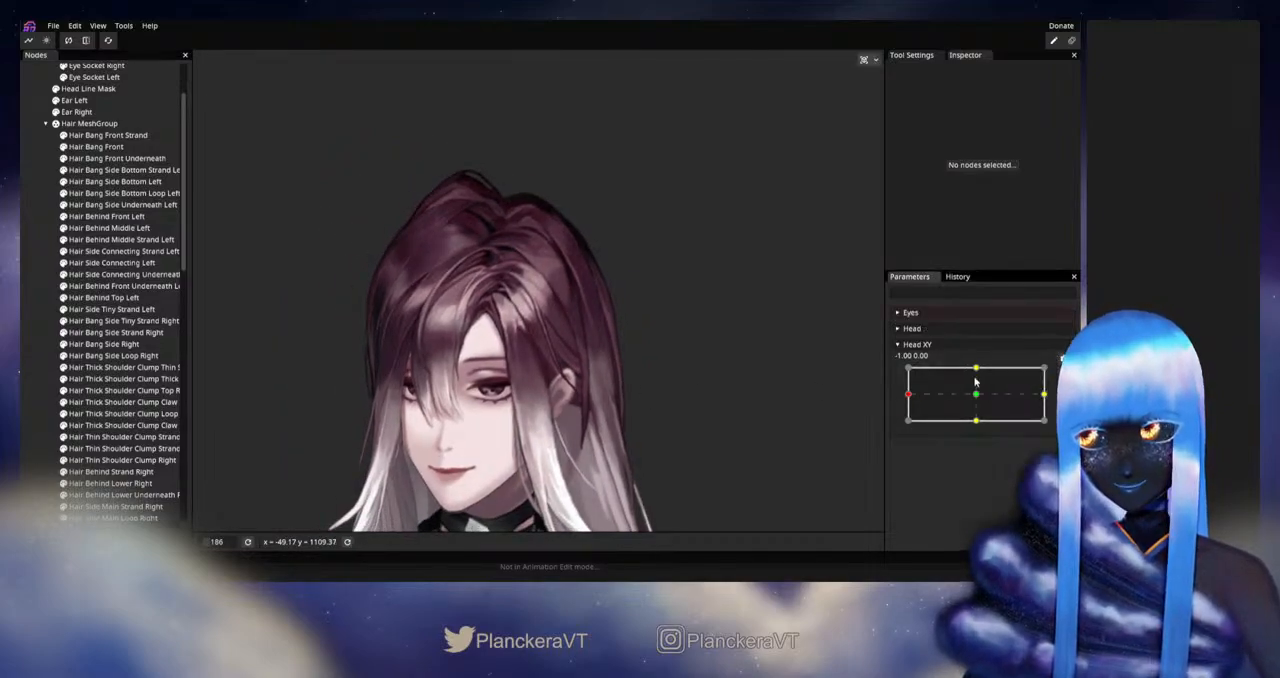
{"action": "mouse_move", "coordinate": [905, 398]}
{"action": "left_mouse_down"}
{"action": "mouse_move", "coordinate": [974, 397]}
{"action": "mouse_move", "coordinate": [900, 397]}
{"action": "left_mouse_up"}
Step: Refine the inner-edge vertices of Hair Behind Middle Left beside the crown at Head XY -1.00, 0.00, and deselect the part
{"action": "scroll", "coordinate": [536, 327], "scroll_direction": "up", "scroll_amount": 4}
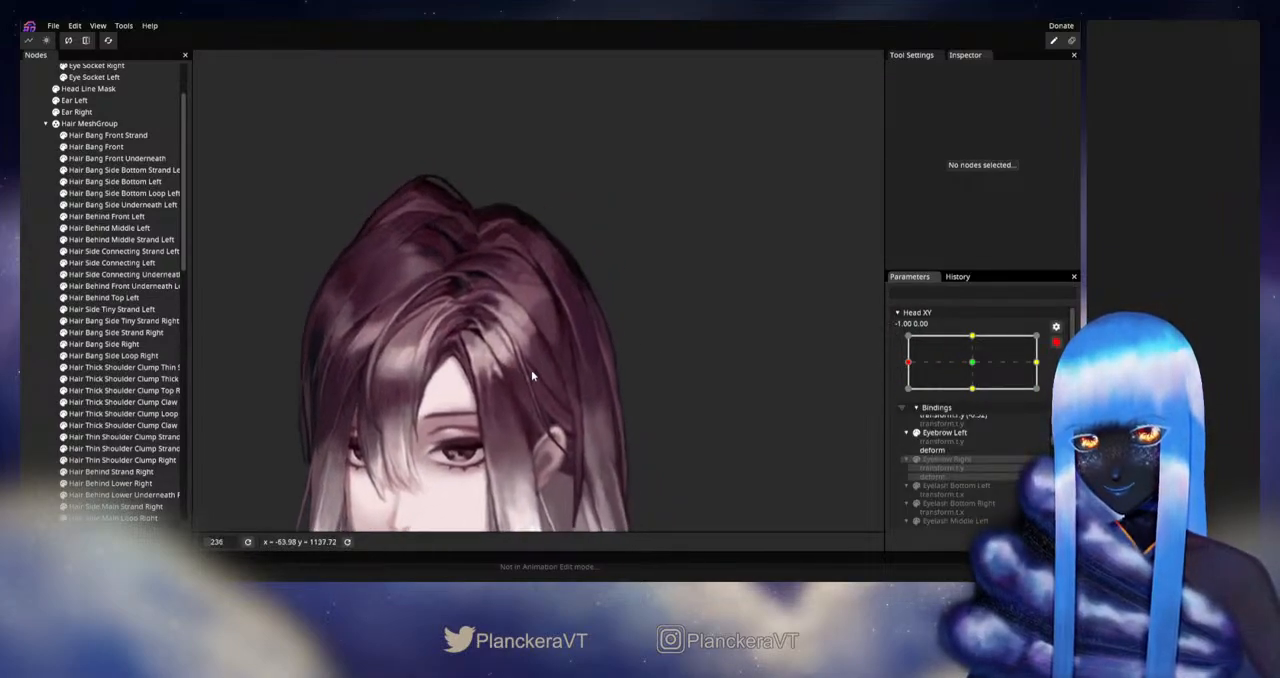
{"action": "scroll", "coordinate": [524, 385], "scroll_direction": "up", "scroll_amount": 3}
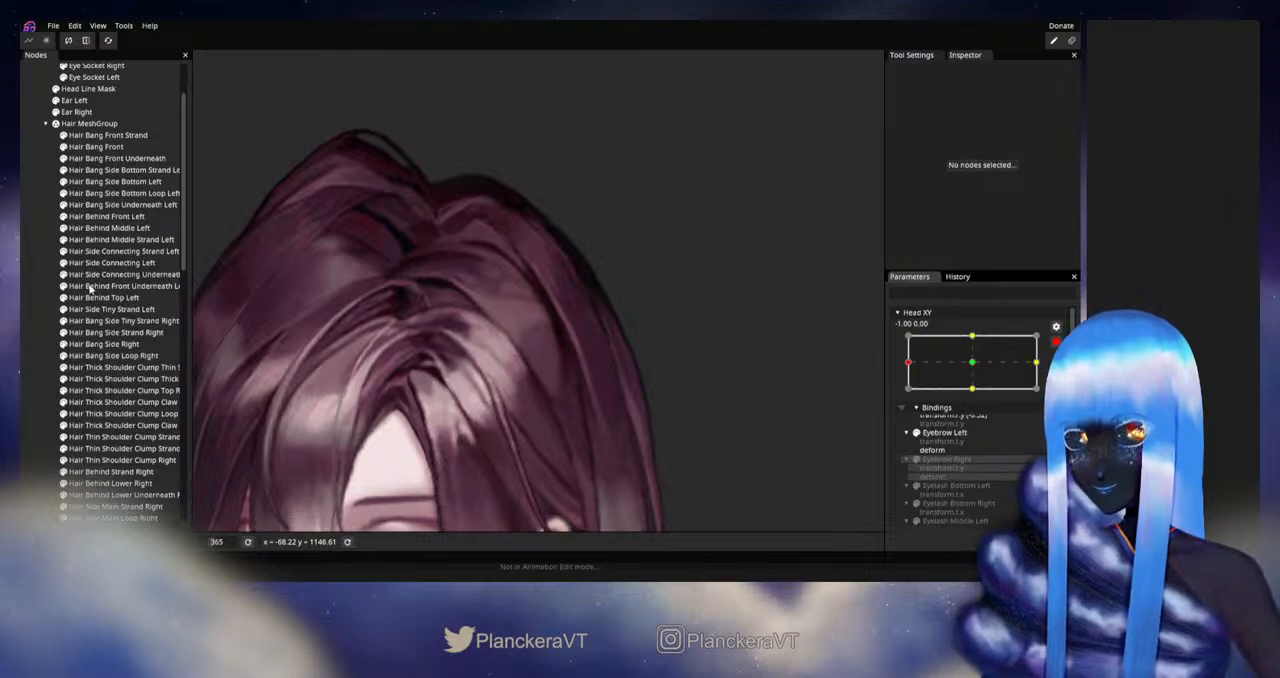
{"action": "left_click", "coordinate": [104, 230]}
{"action": "scroll", "coordinate": [586, 365], "scroll_direction": "up", "scroll_amount": 2}
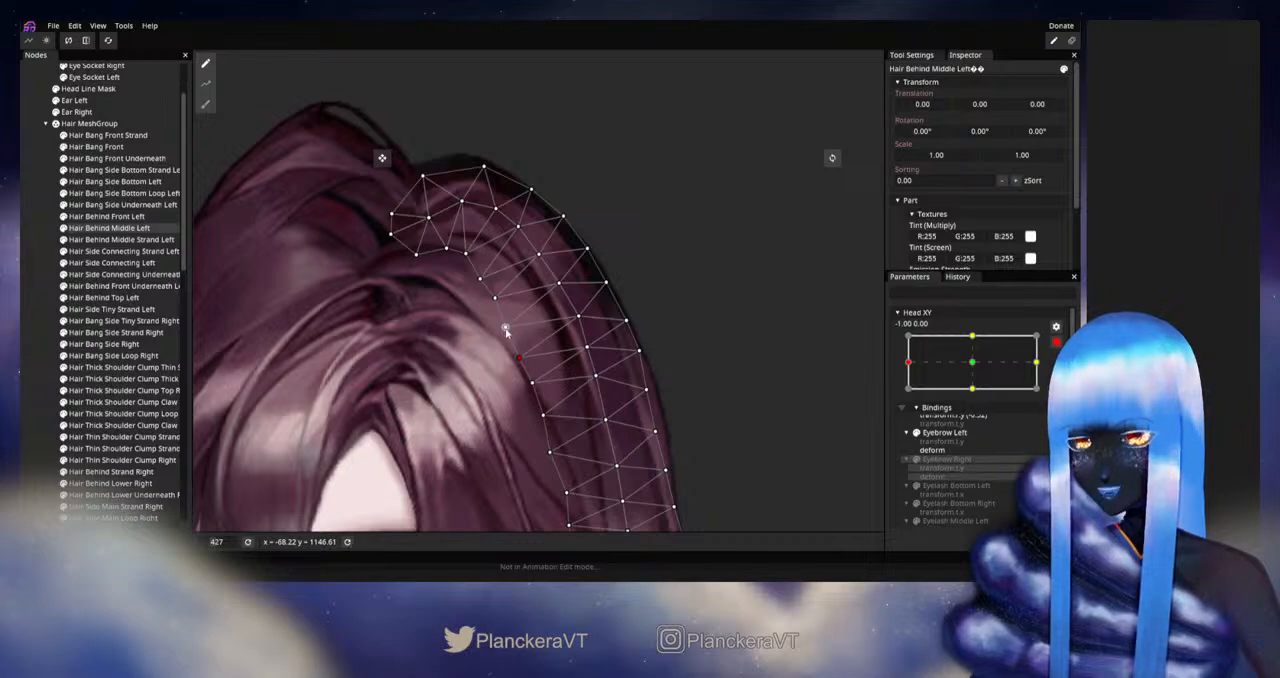
{"action": "left_click", "coordinate": [45, 316]}
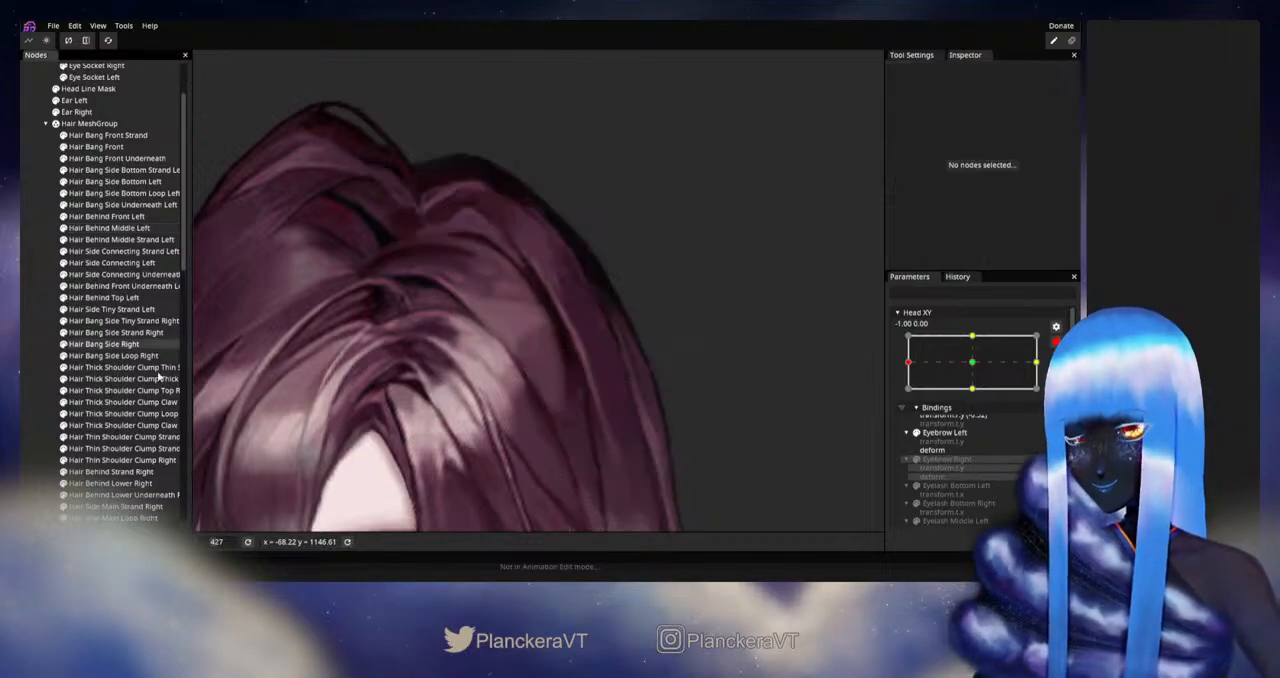
Step: Disarm Head XY, inspect the whole head's hair movement near the left extreme, and rearm the parameter at -1.00, 0.00
{"action": "scroll", "coordinate": [618, 425], "scroll_direction": "down", "scroll_amount": 5}
{"action": "scroll", "coordinate": [622, 433], "scroll_direction": "down", "scroll_amount": 4}
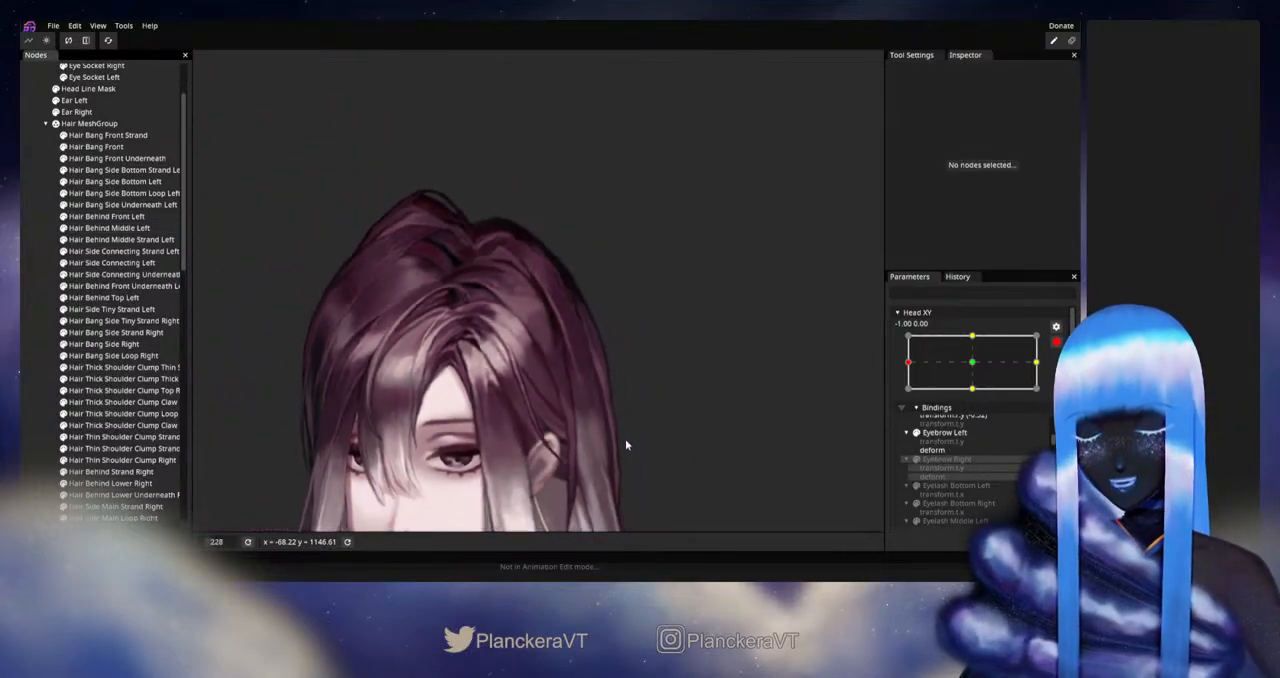
{"action": "scroll", "coordinate": [712, 383], "scroll_direction": "down", "scroll_amount": 1}
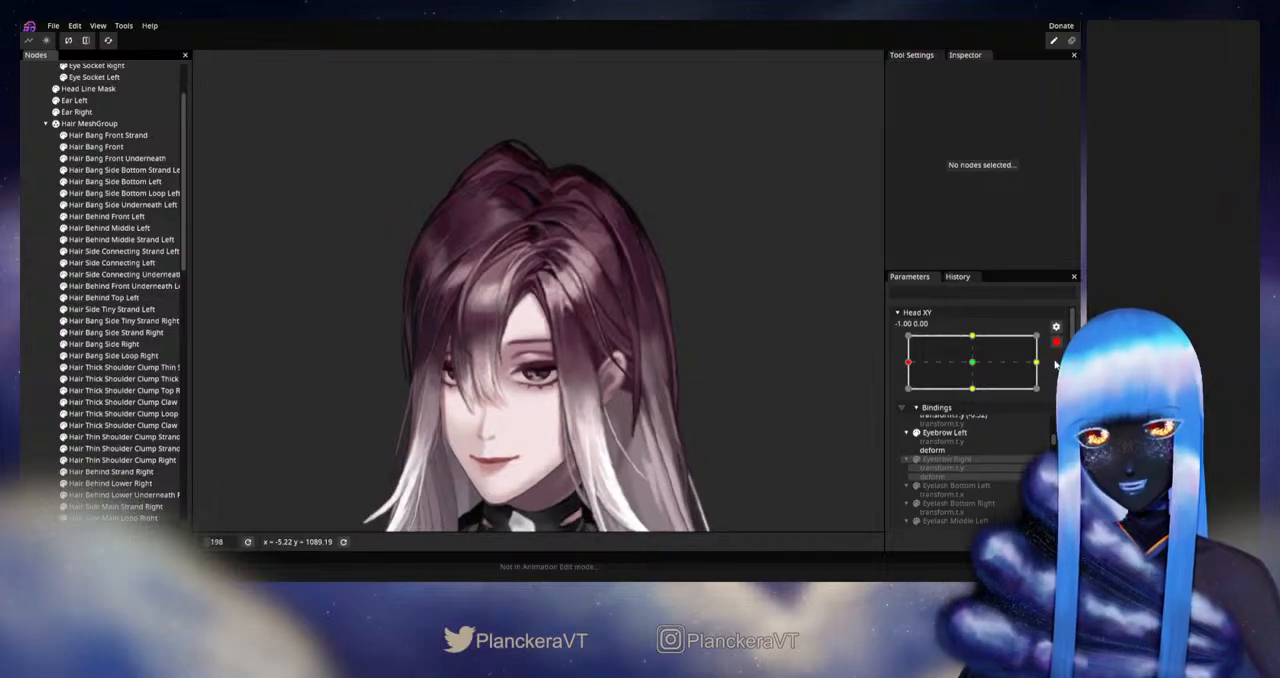
{"action": "left_click", "coordinate": [1056, 342]}
{"action": "mouse_move", "coordinate": [910, 396]}
{"action": "left_mouse_down"}
{"action": "mouse_move", "coordinate": [968, 395]}
{"action": "mouse_move", "coordinate": [897, 398]}
{"action": "left_mouse_up"}
{"action": "left_click", "coordinate": [1061, 374]}
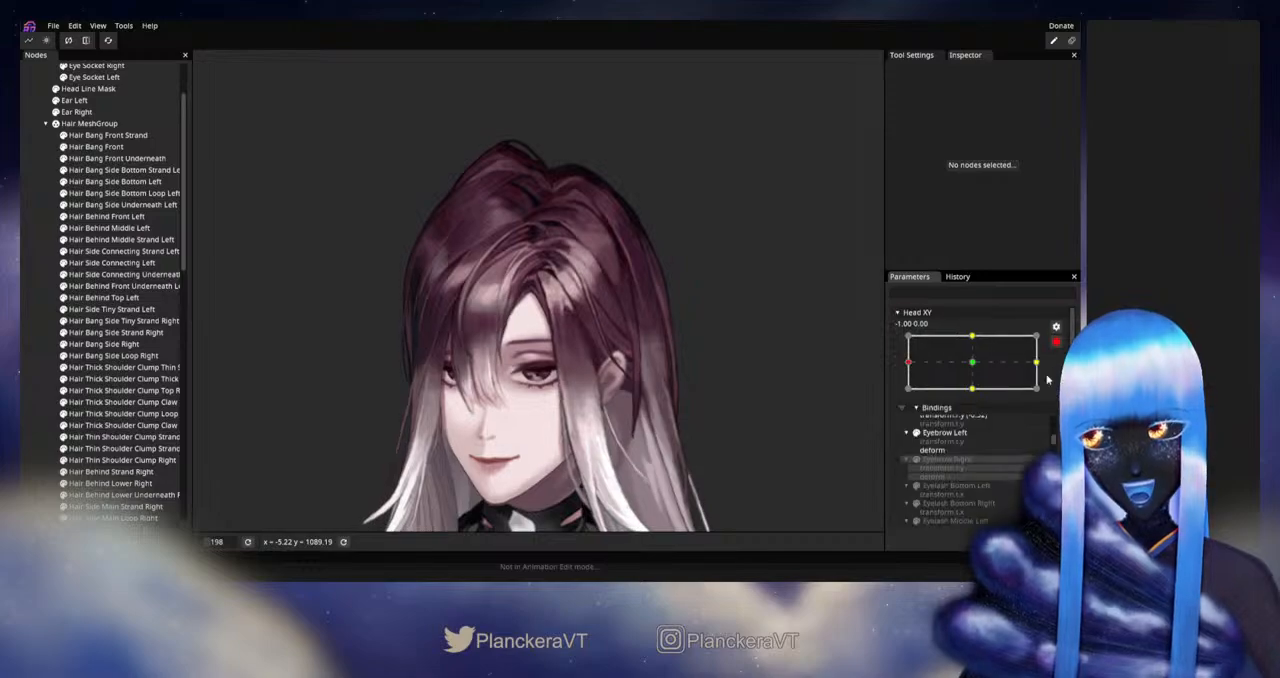
Step: Adjust the central-line vertices in the upper half of Hair Behind Middle Left at Head XY -1.00, 0.00, and deselect the part
{"action": "scroll", "coordinate": [577, 356], "scroll_direction": "up", "scroll_amount": 5}
{"action": "scroll", "coordinate": [580, 388], "scroll_direction": "up", "scroll_amount": 4}
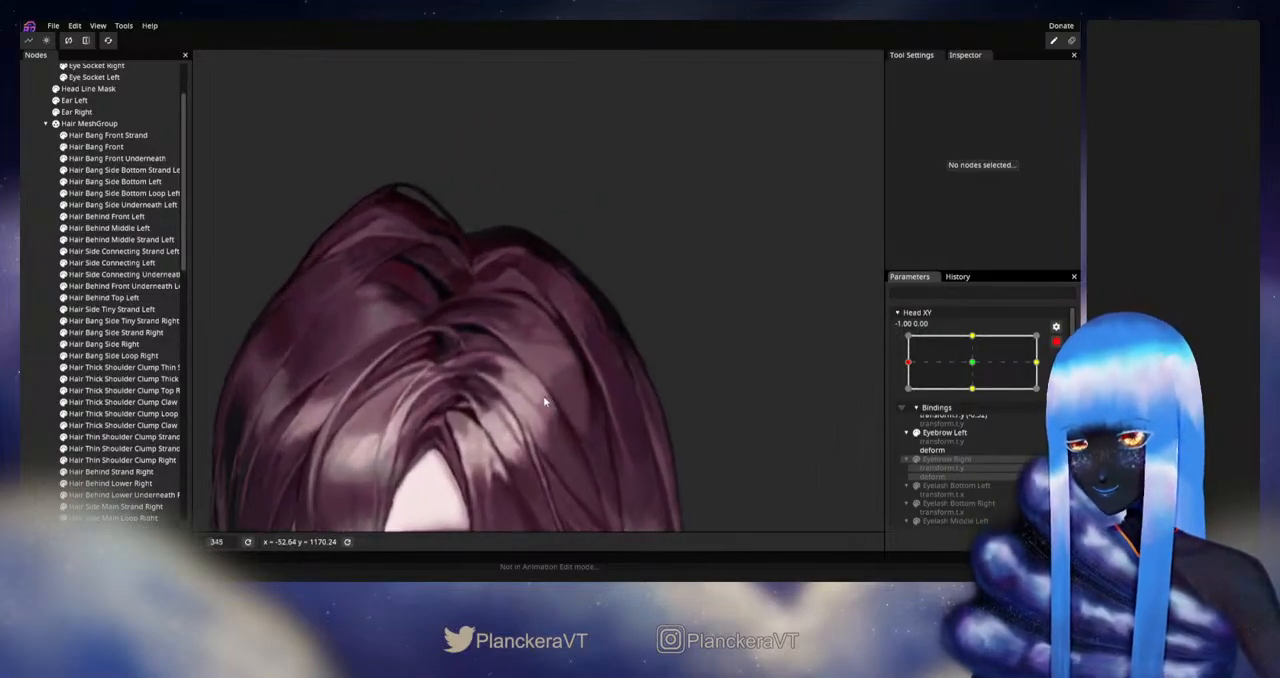
{"action": "left_click", "coordinate": [115, 229]}
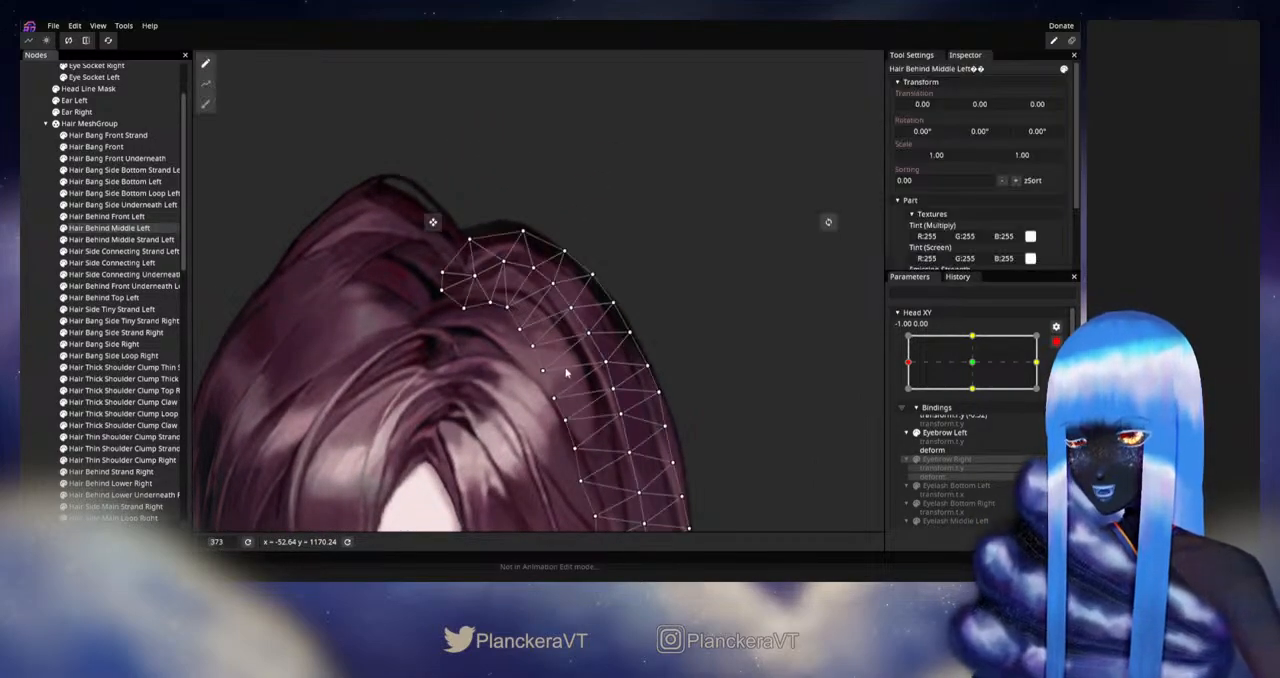
{"action": "scroll", "coordinate": [620, 377], "scroll_direction": "up", "scroll_amount": 2}
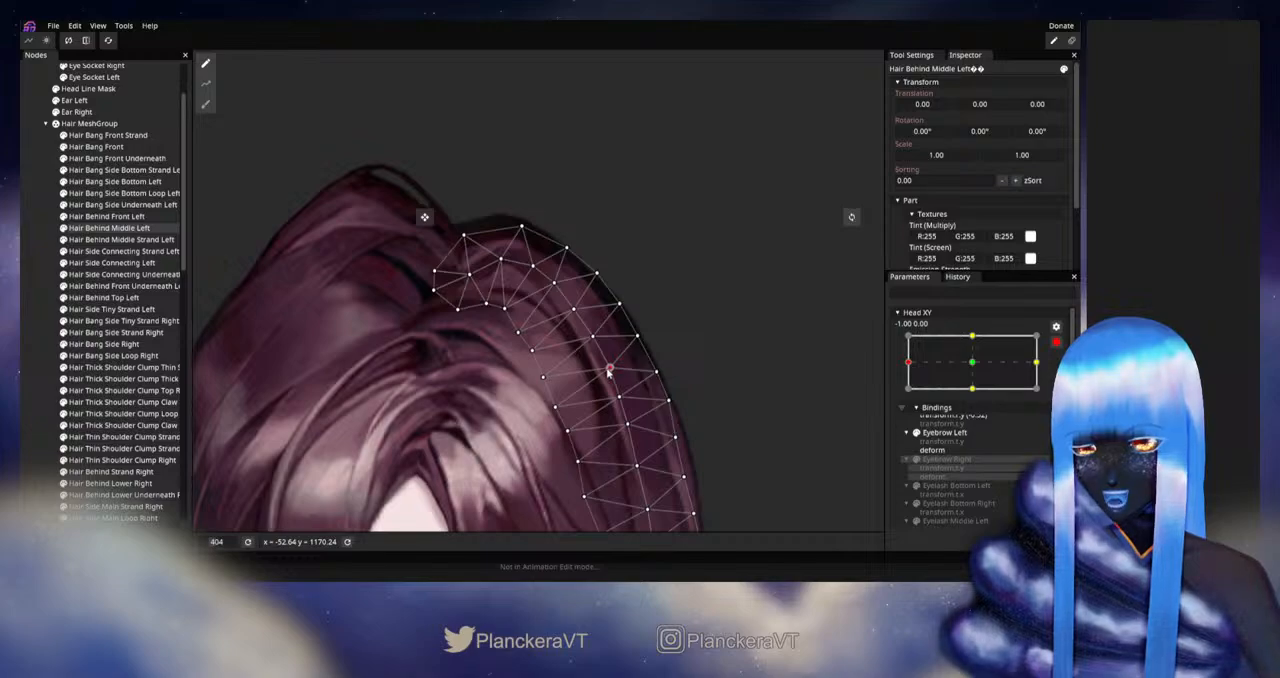
{"action": "left_click_drag", "start_coordinate": [633, 378], "coordinate": [645, 327]}
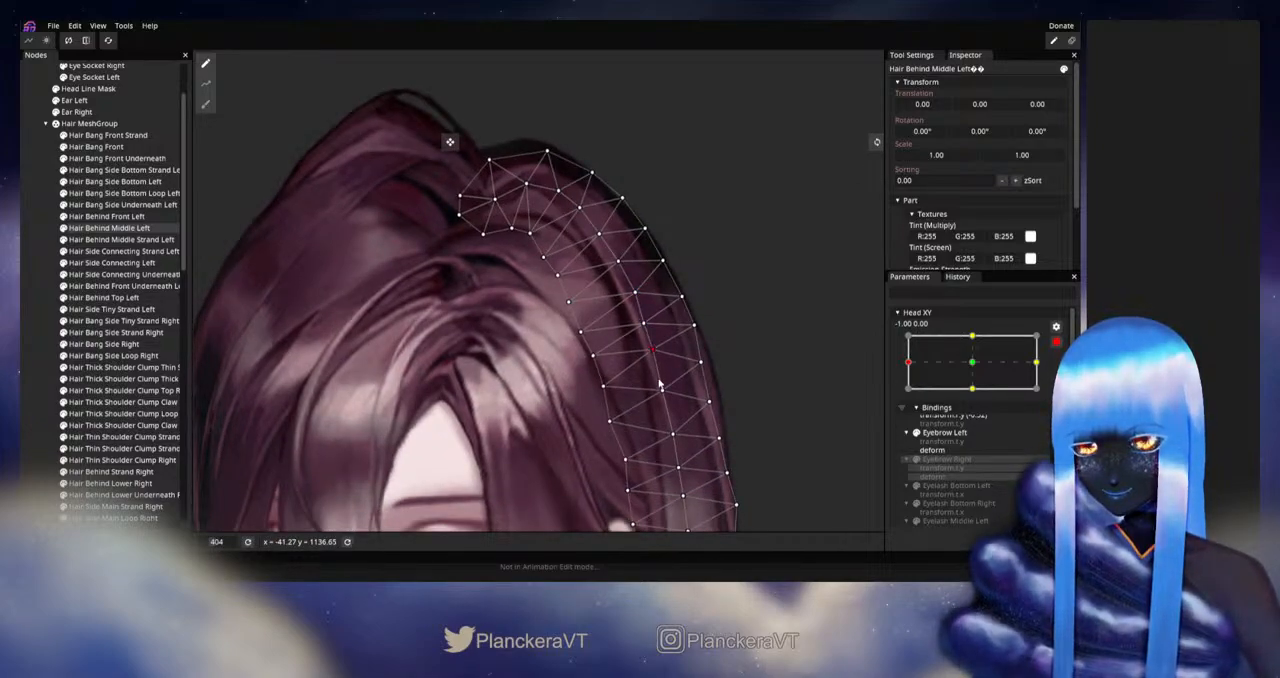
{"action": "left_click", "coordinate": [28, 351]}
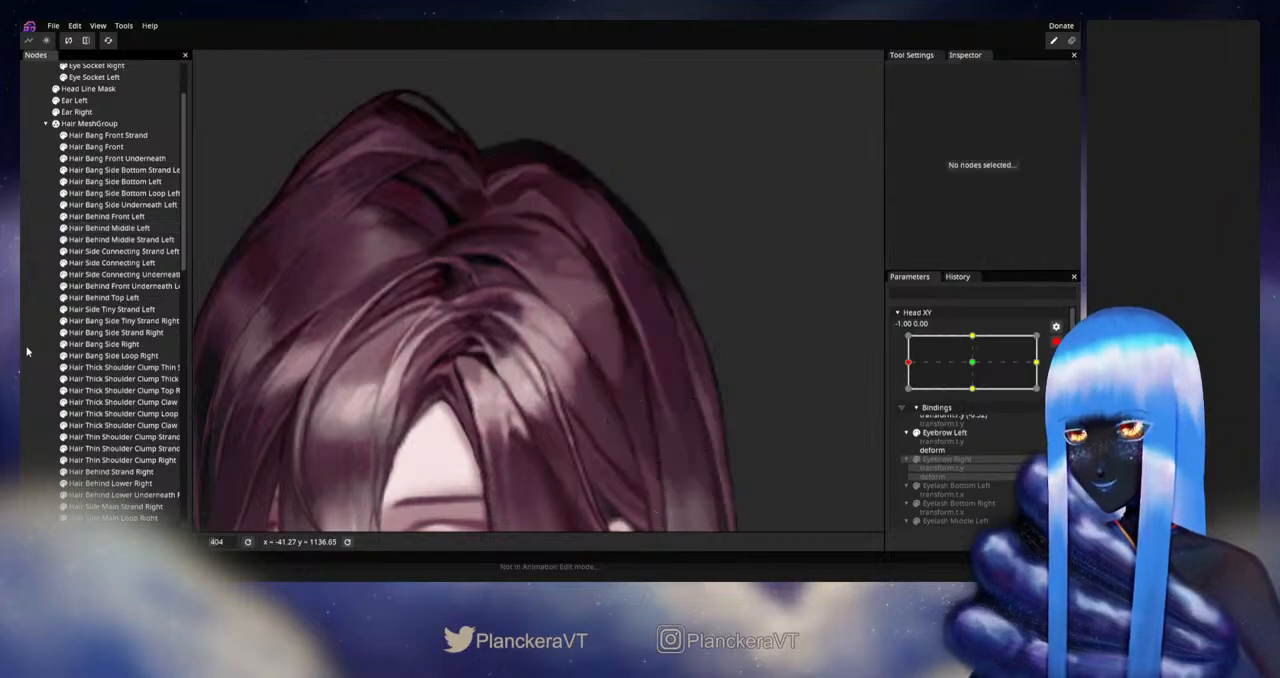
Step: Disarm Head XY and check the full head and hair deformation while moving the parameter around its left extreme
{"action": "scroll", "coordinate": [630, 371], "scroll_direction": "down", "scroll_amount": 4}
{"action": "scroll", "coordinate": [618, 381], "scroll_direction": "down", "scroll_amount": 5}
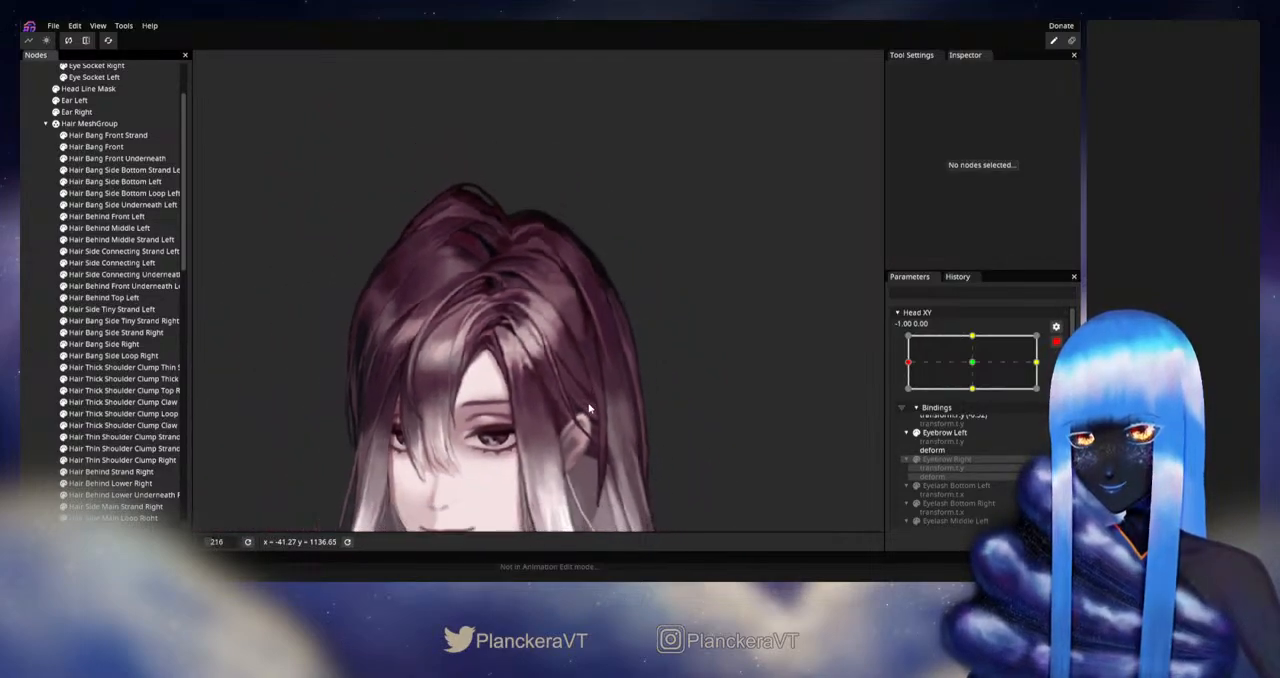
{"action": "left_click_drag", "start_coordinate": [598, 413], "coordinate": [709, 385]}
{"action": "left_click", "coordinate": [1055, 343]}
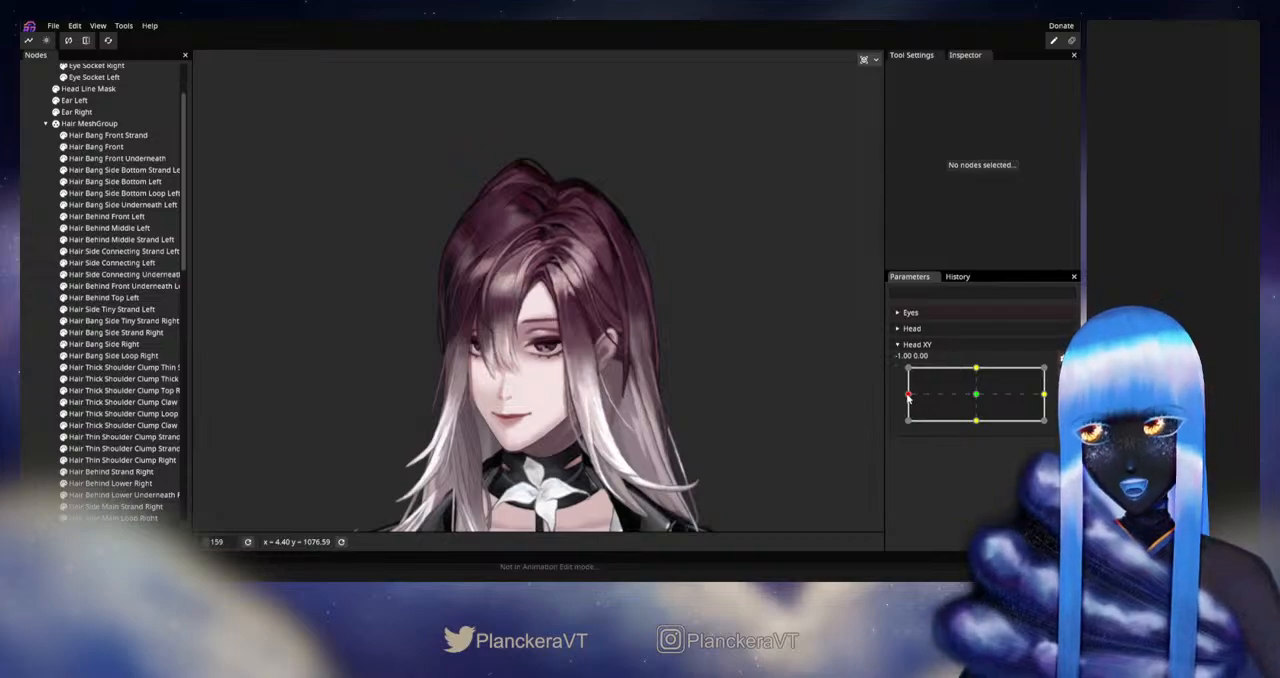
{"action": "mouse_move", "coordinate": [909, 396]}
{"action": "left_mouse_down"}
{"action": "mouse_move", "coordinate": [975, 398]}
{"action": "mouse_move", "coordinate": [907, 395]}
{"action": "left_mouse_up"}
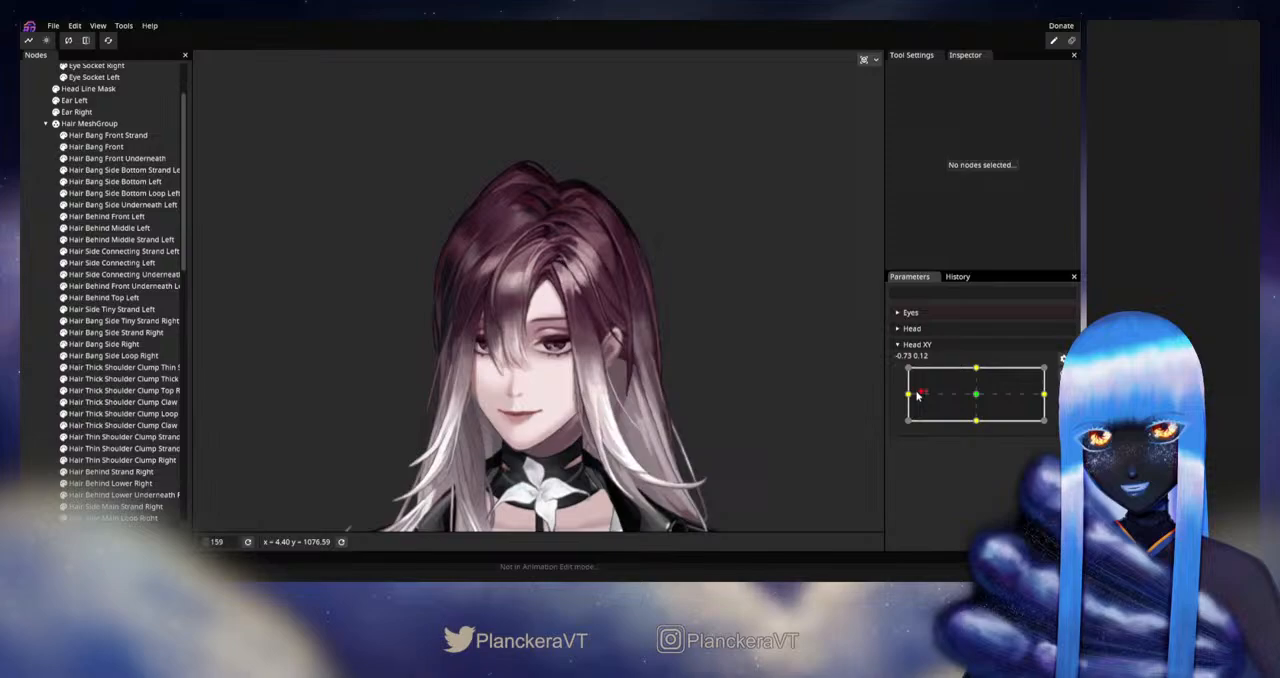
Step: Rearm Head XY at -1.00, 0.00, refine the central-line vertices of Hair Behind Middle Left along the outer side of the head, and deselect the part
{"action": "left_click", "coordinate": [1062, 373]}
{"action": "scroll", "coordinate": [700, 275], "scroll_direction": "up", "scroll_amount": 2}
{"action": "left_click_drag", "start_coordinate": [700, 275], "coordinate": [657, 334]}
{"action": "scroll", "coordinate": [657, 334], "scroll_direction": "up", "scroll_amount": 3}
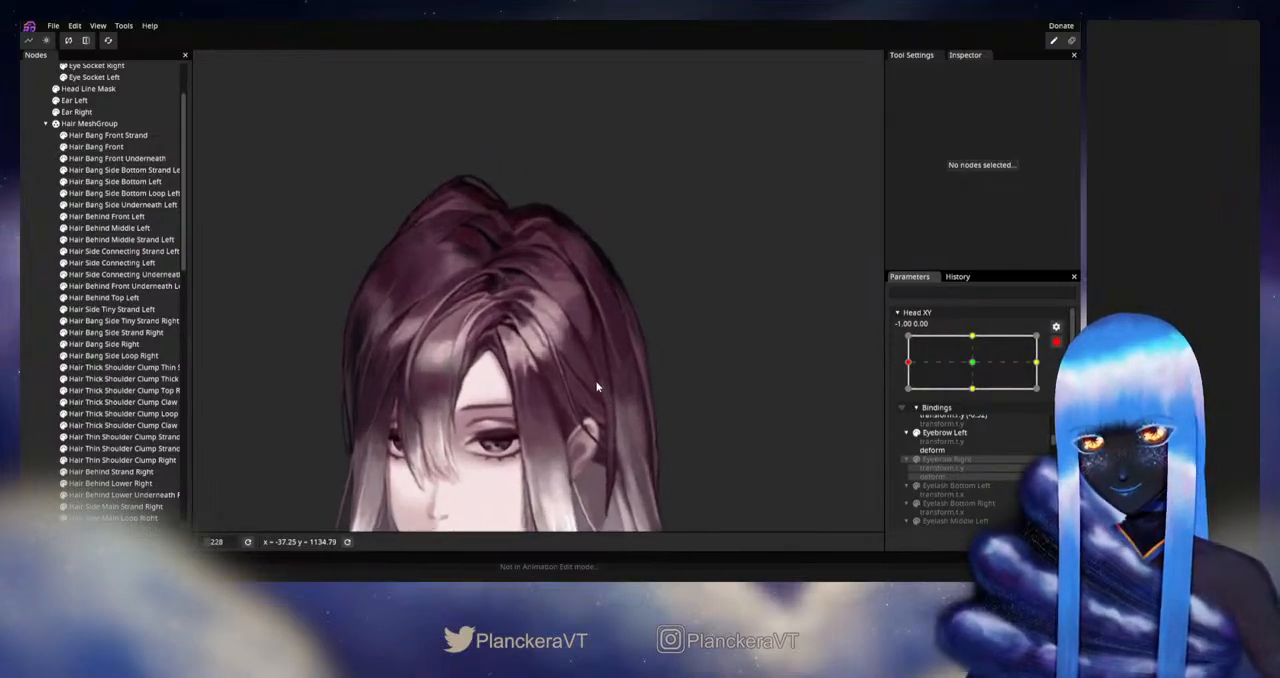
{"action": "scroll", "coordinate": [657, 338], "scroll_direction": "up", "scroll_amount": 2}
{"action": "left_click", "coordinate": [109, 228]}
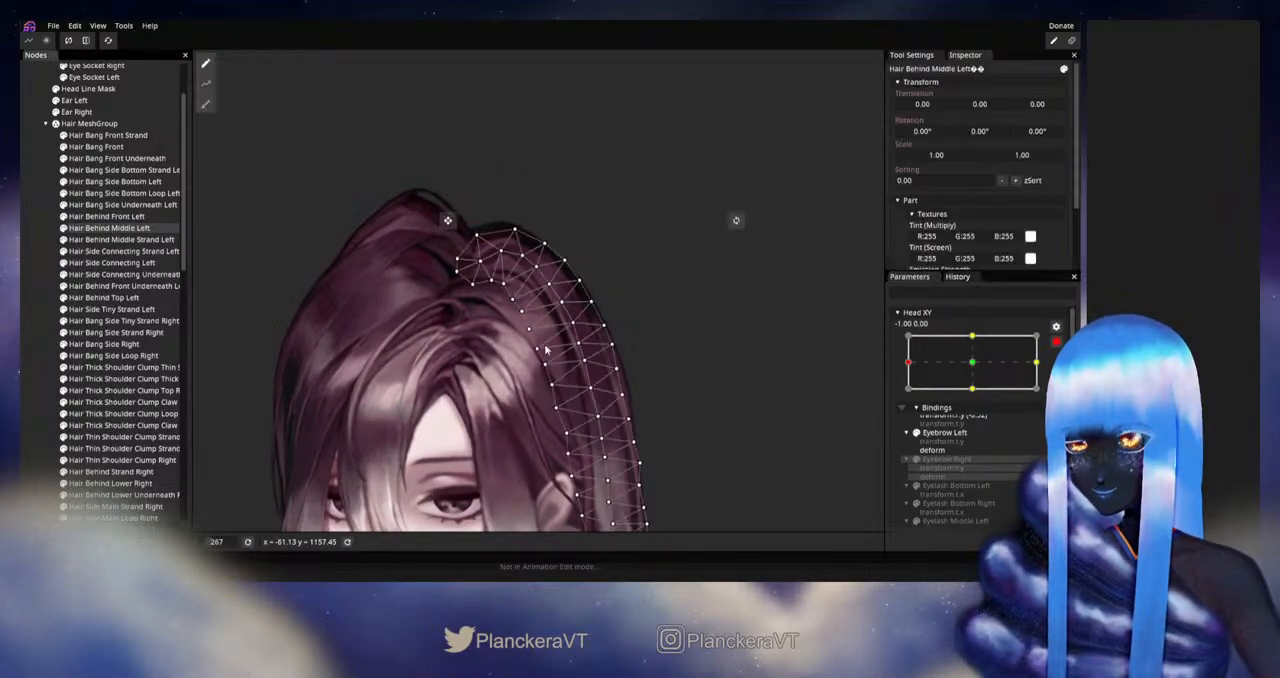
{"action": "scroll", "coordinate": [628, 372], "scroll_direction": "up", "scroll_amount": 3}
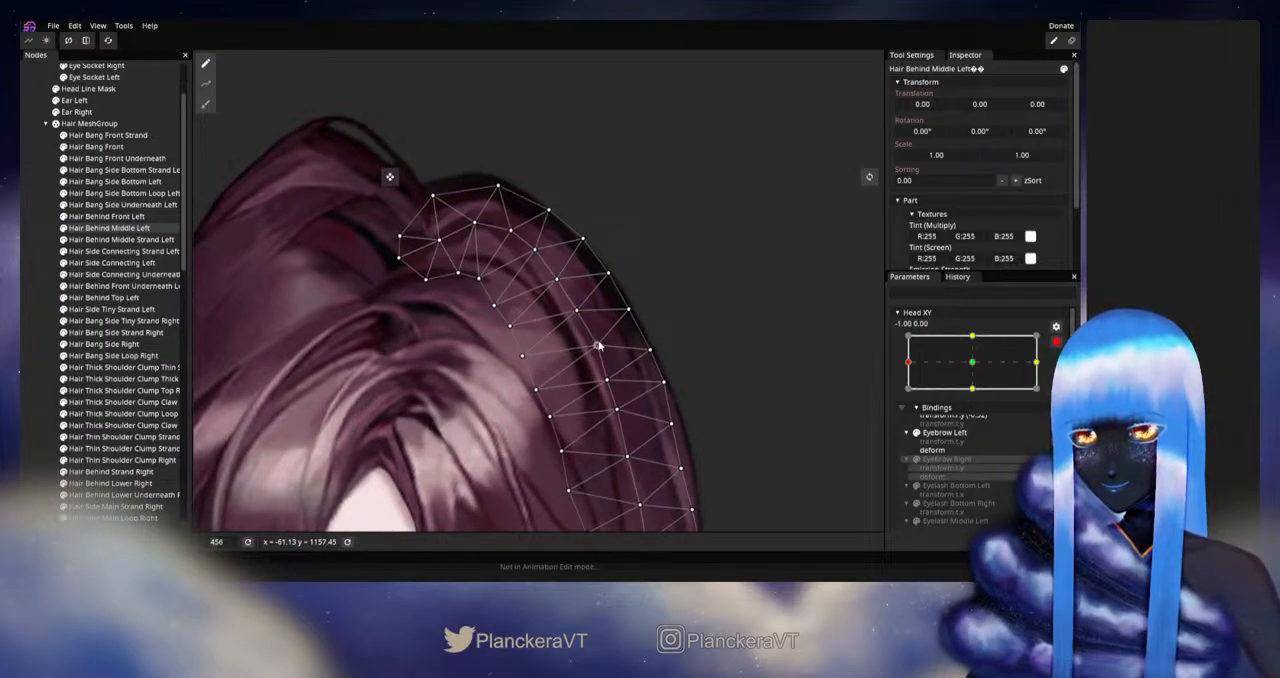
{"action": "left_click_drag", "start_coordinate": [612, 380], "coordinate": [636, 281]}
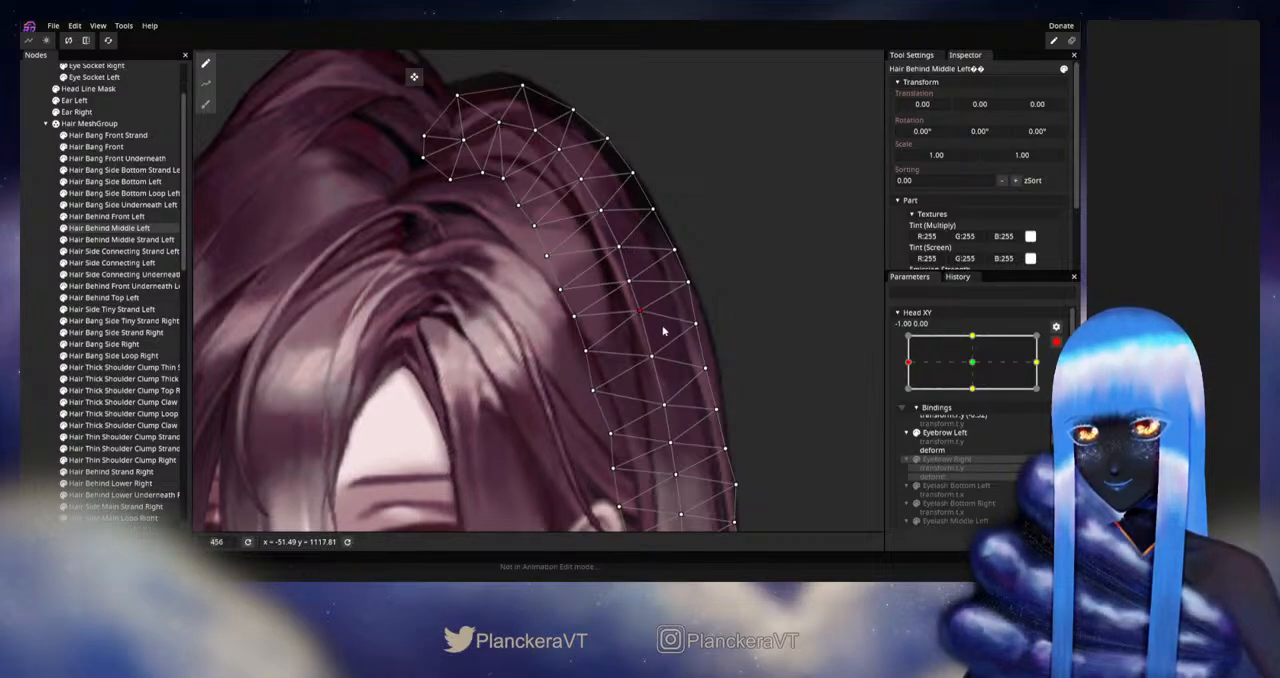
{"action": "left_click_drag", "start_coordinate": [663, 331], "coordinate": [661, 311]}
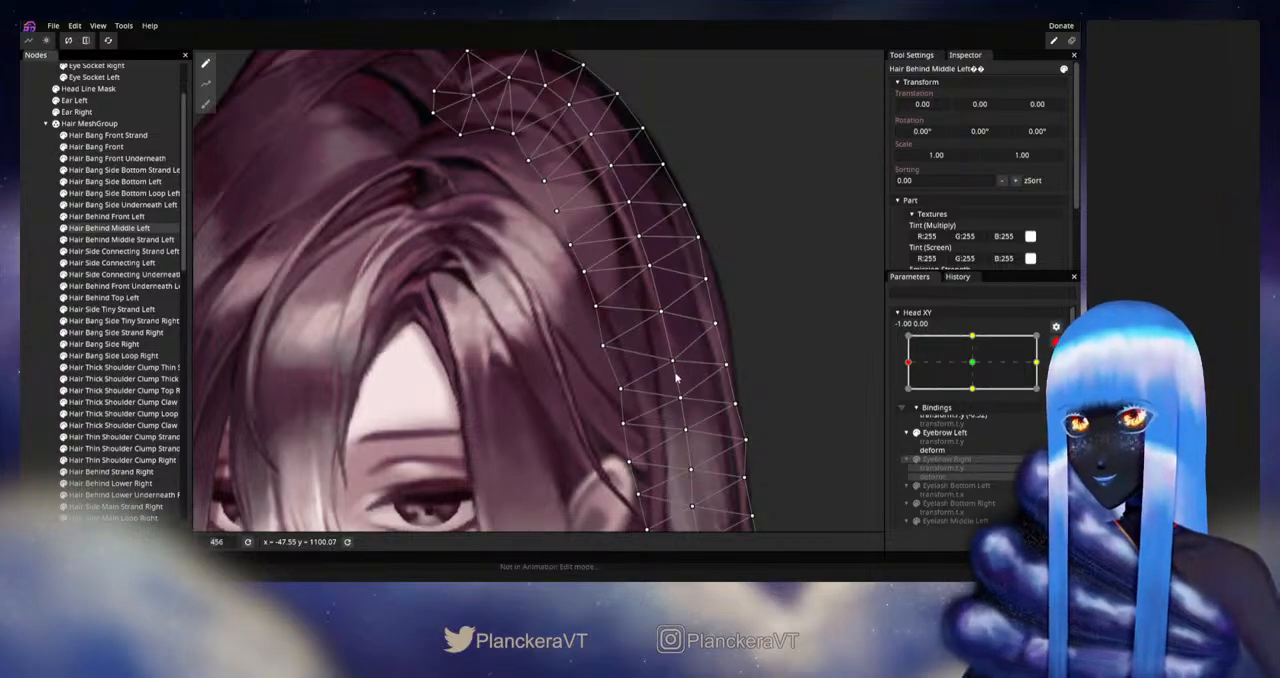
{"action": "left_click", "coordinate": [94, 348]}
{"action": "scroll", "coordinate": [672, 399], "scroll_direction": "down", "scroll_amount": 5}
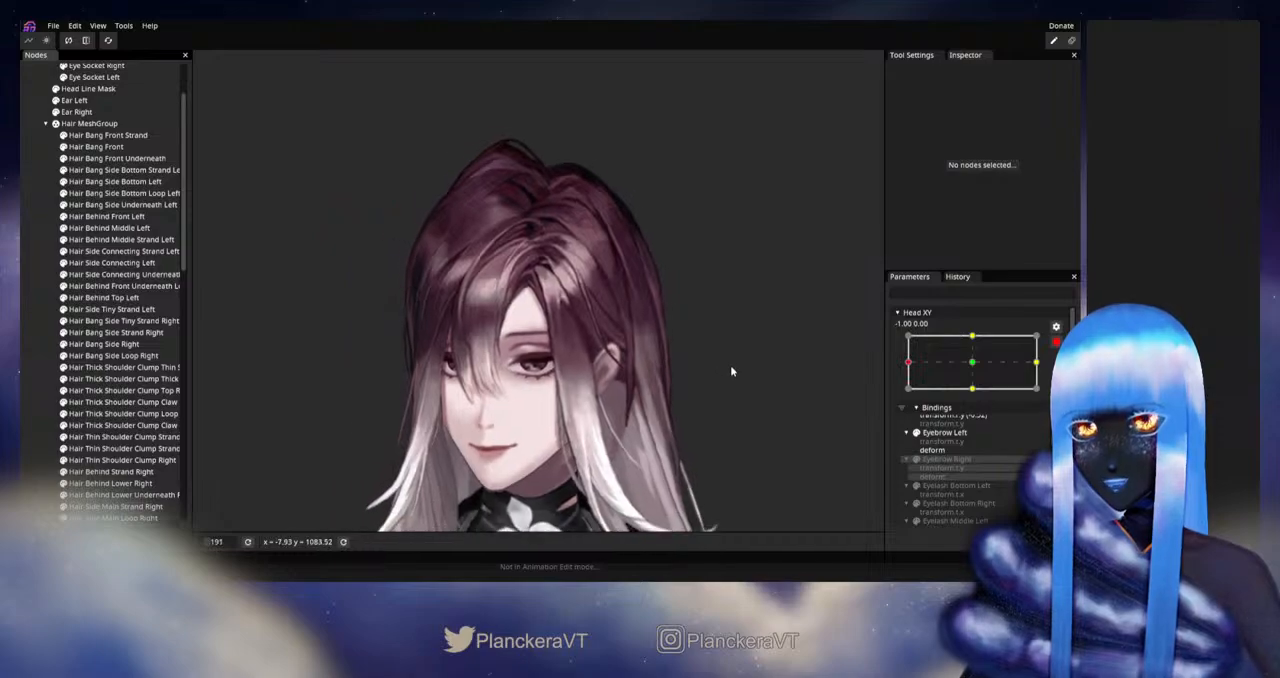
Step: Disarm Head XY and review the reshaped hair while moving the parameter around its left extreme
{"action": "left_click", "coordinate": [1056, 342]}
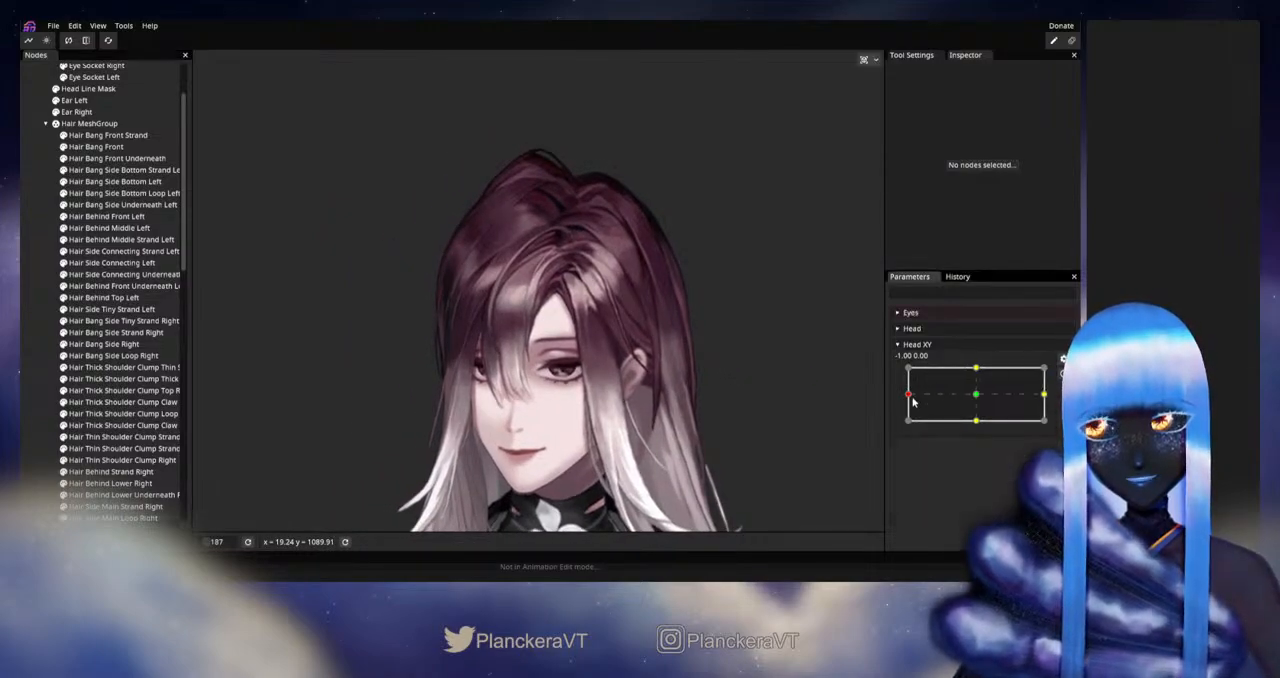
{"action": "mouse_move", "coordinate": [912, 400]}
{"action": "left_mouse_down"}
{"action": "mouse_move", "coordinate": [960, 398]}
{"action": "mouse_move", "coordinate": [908, 395]}
{"action": "left_mouse_up"}
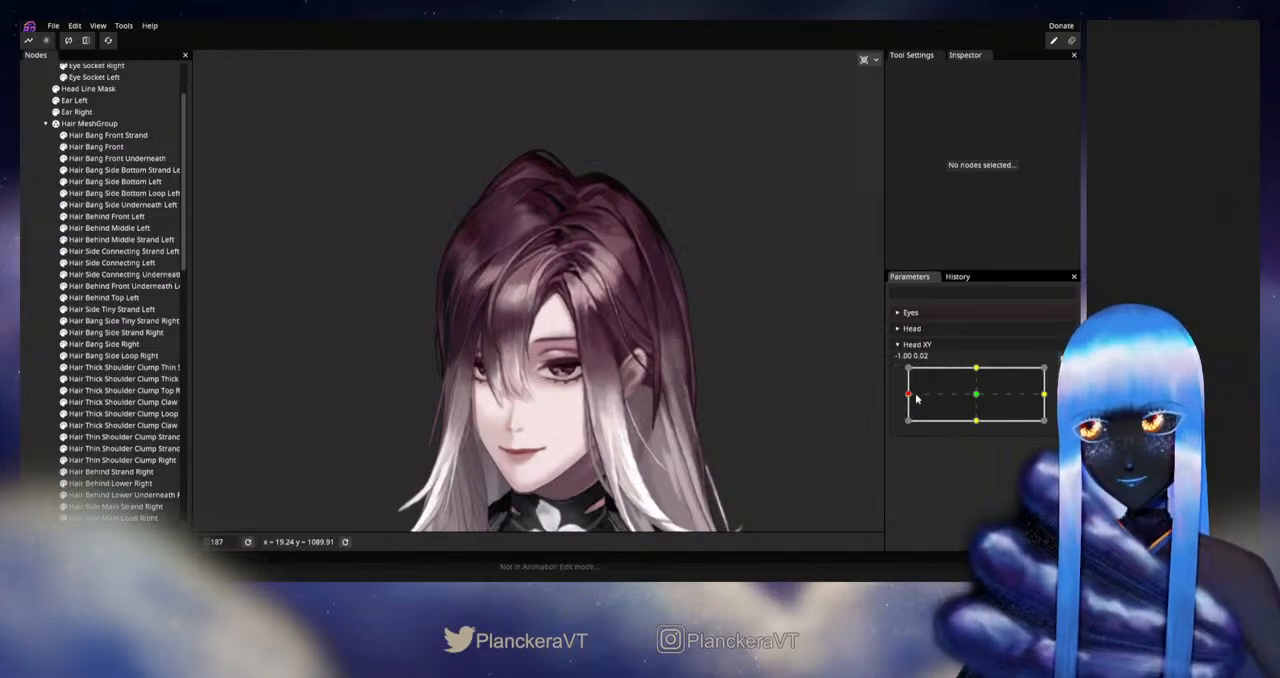
{"action": "mouse_move", "coordinate": [909, 395]}
{"action": "left_mouse_down"}
{"action": "mouse_move", "coordinate": [980, 398]}
{"action": "mouse_move", "coordinate": [908, 397]}
{"action": "left_mouse_up"}
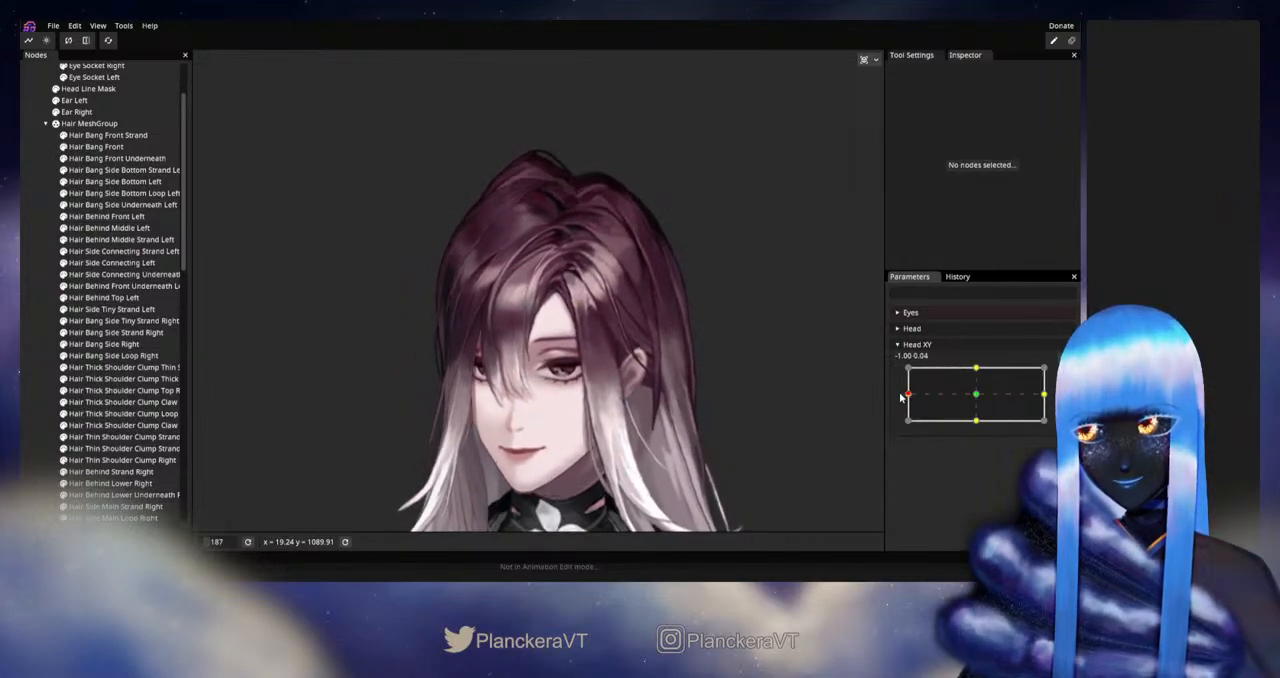
Step: Save the model project to its existing file
{"action": "left_click", "coordinate": [53, 25]}
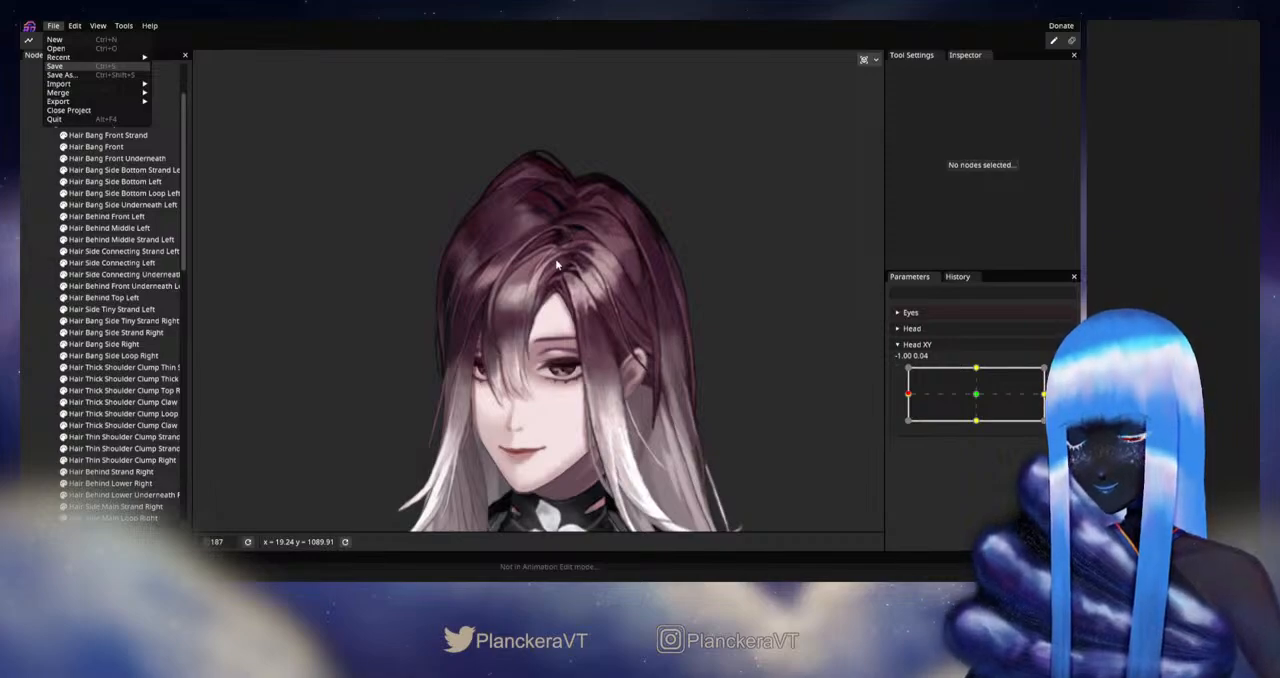
{"action": "key", "text": "ctrl+s"}
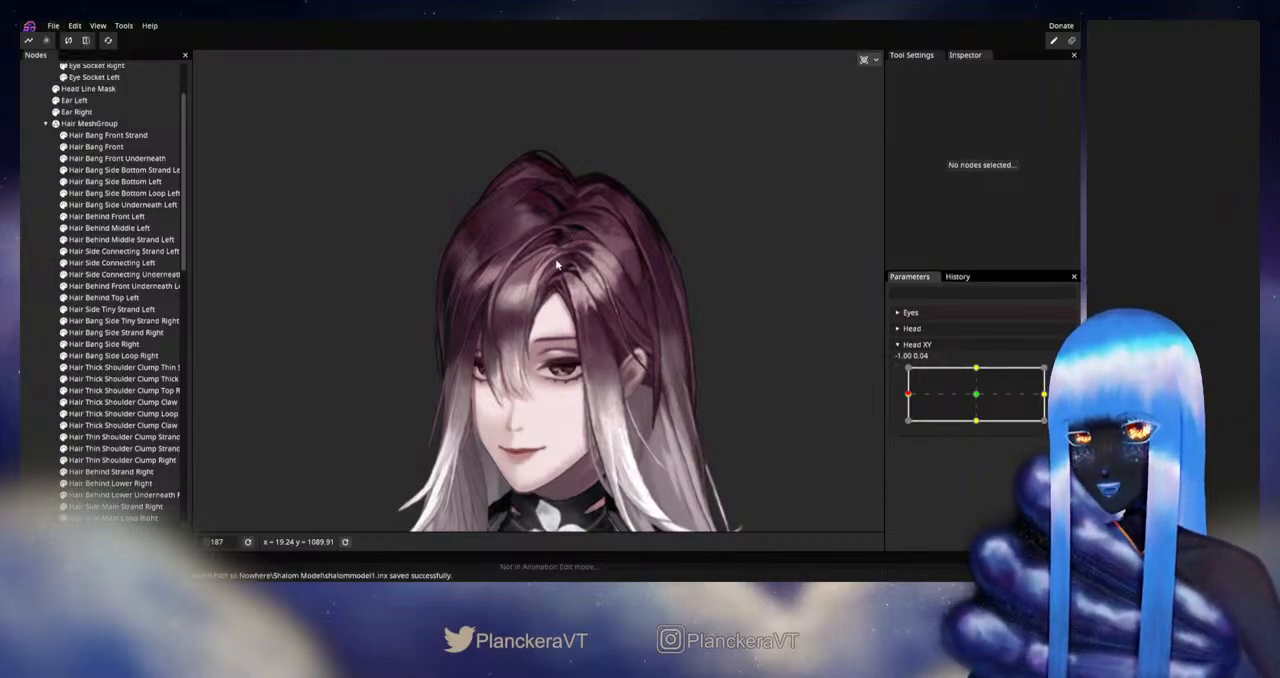